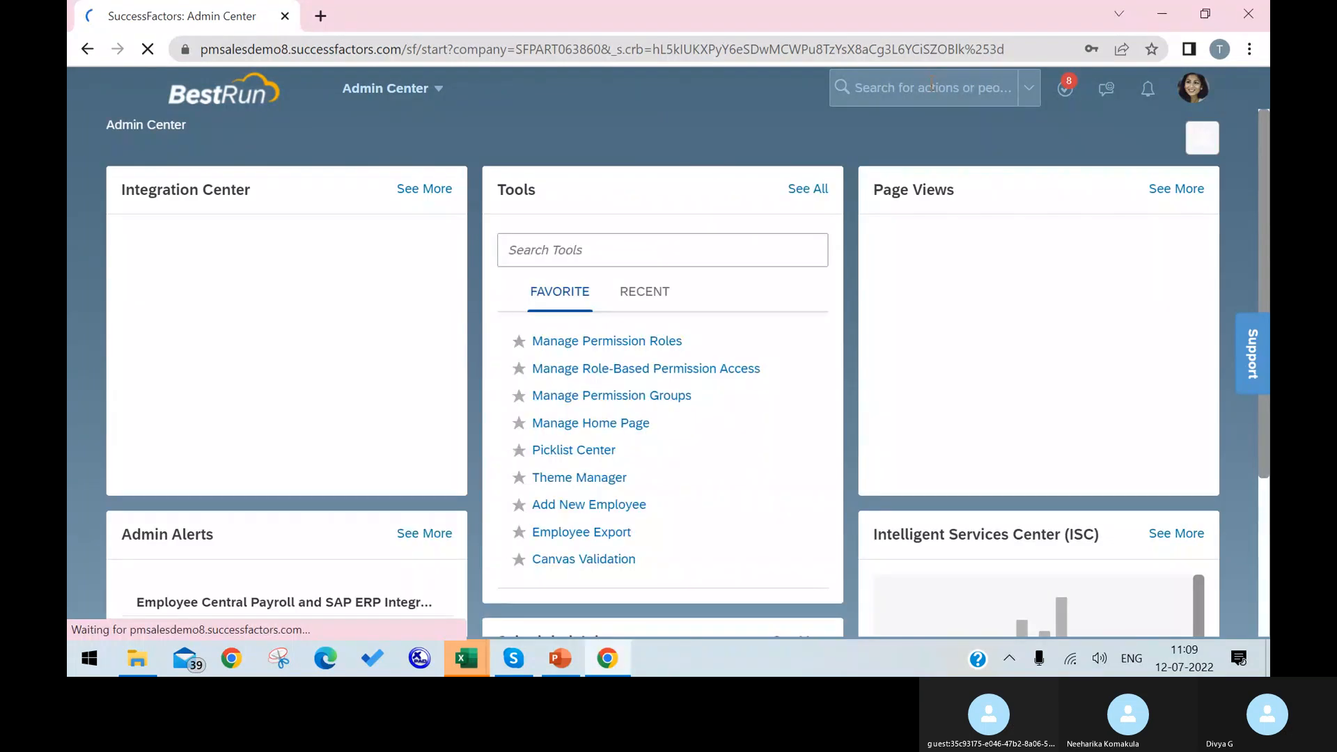
Step: Search the actions for import export and open Import/Export Corporate Data Model
left_click(932, 82)
type("impo")
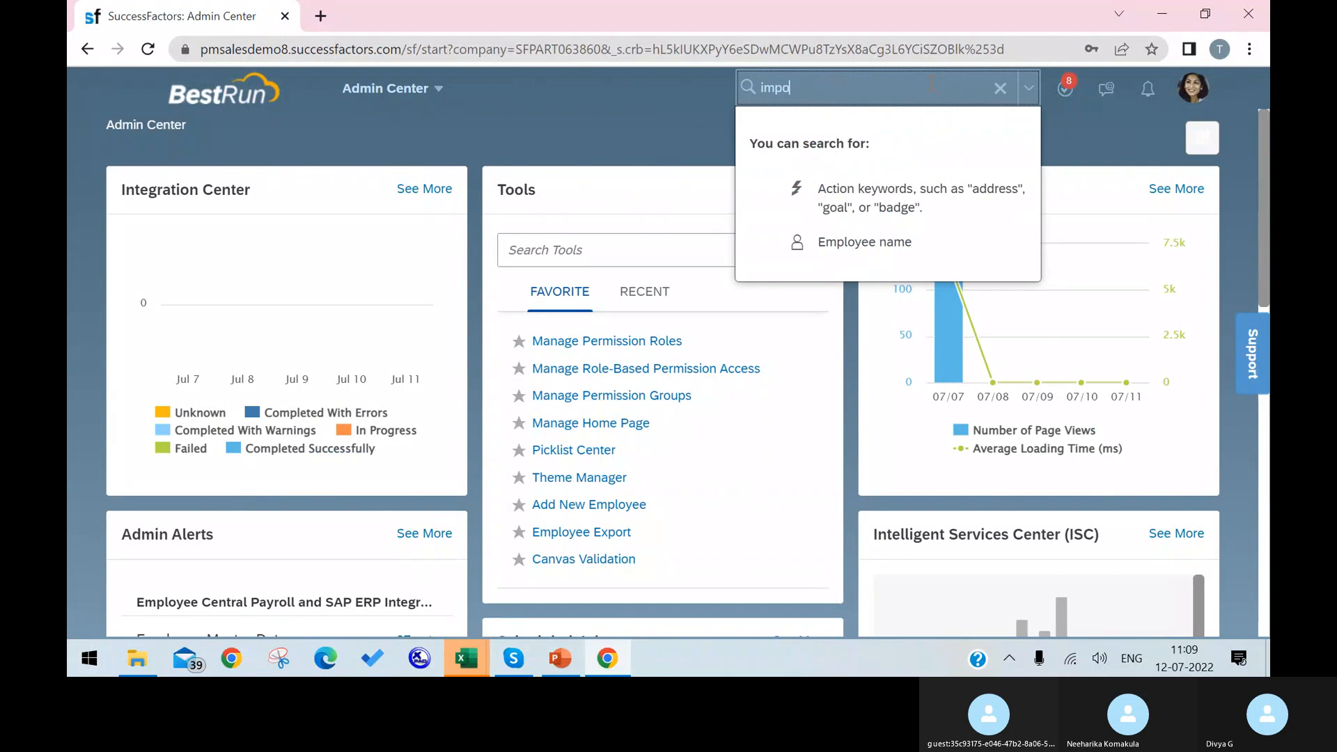
type("rt export")
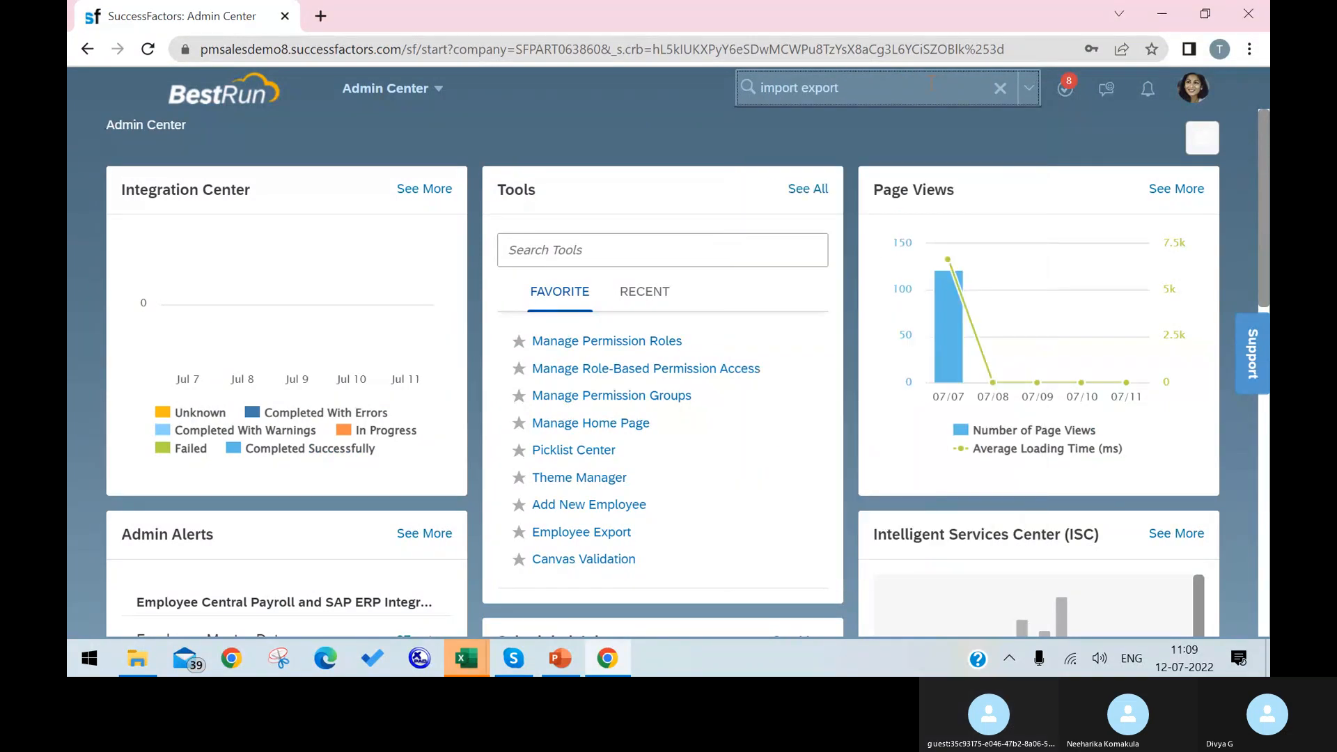
key("Return")
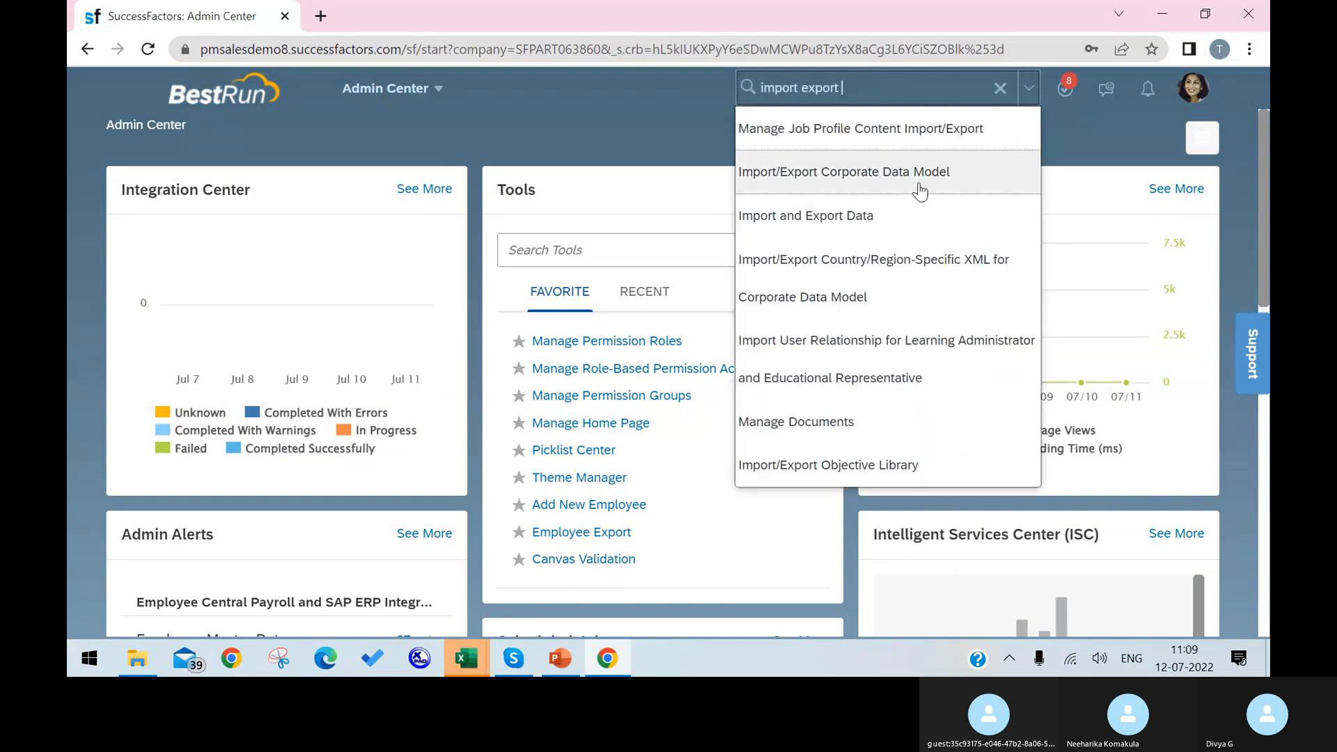
left_click(919, 190)
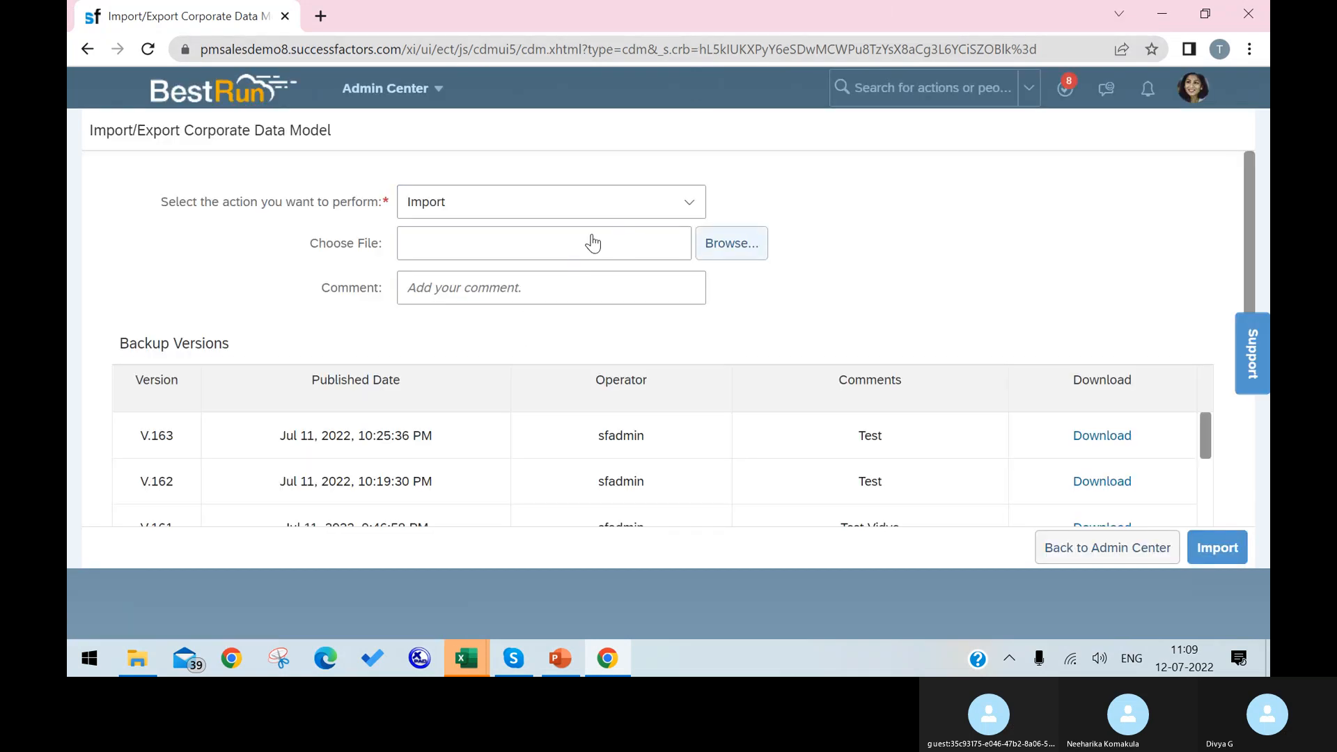
Step: Set the action to Export and export the corporate data model as an XML file
left_click(688, 201)
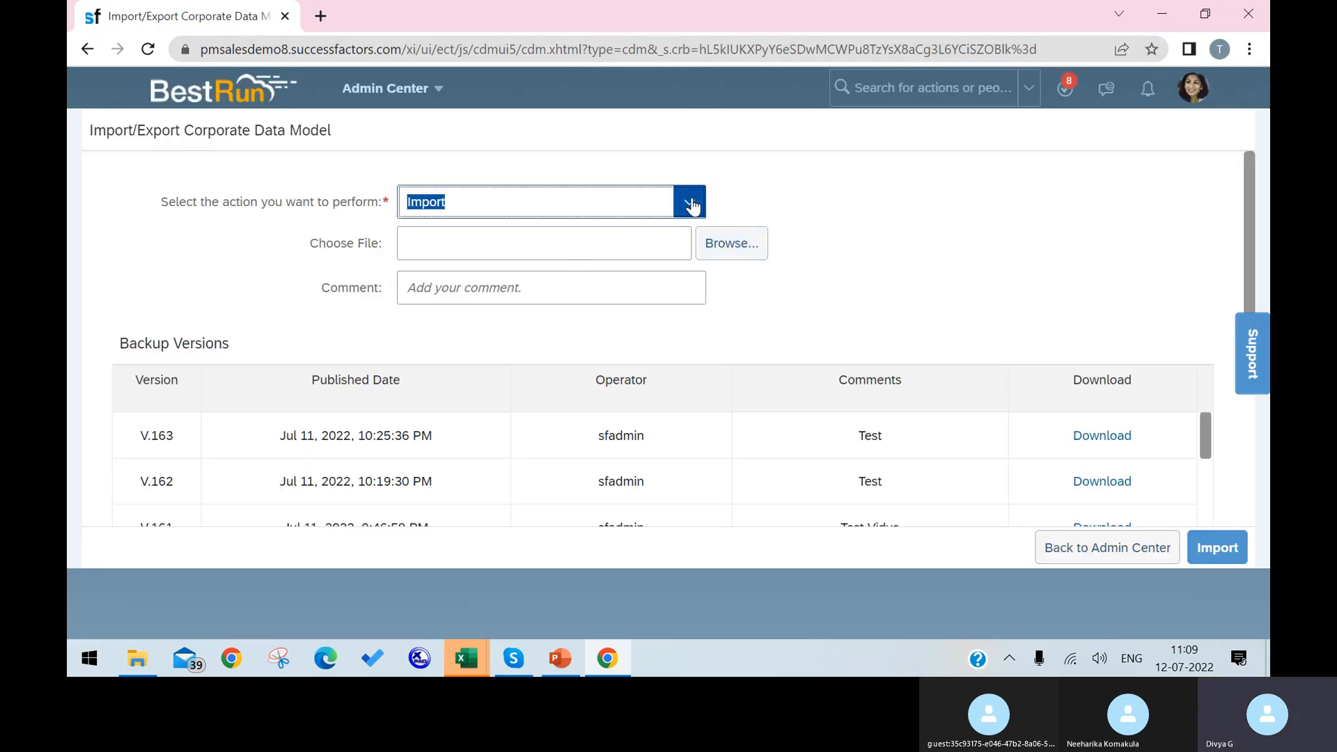
left_click(640, 279)
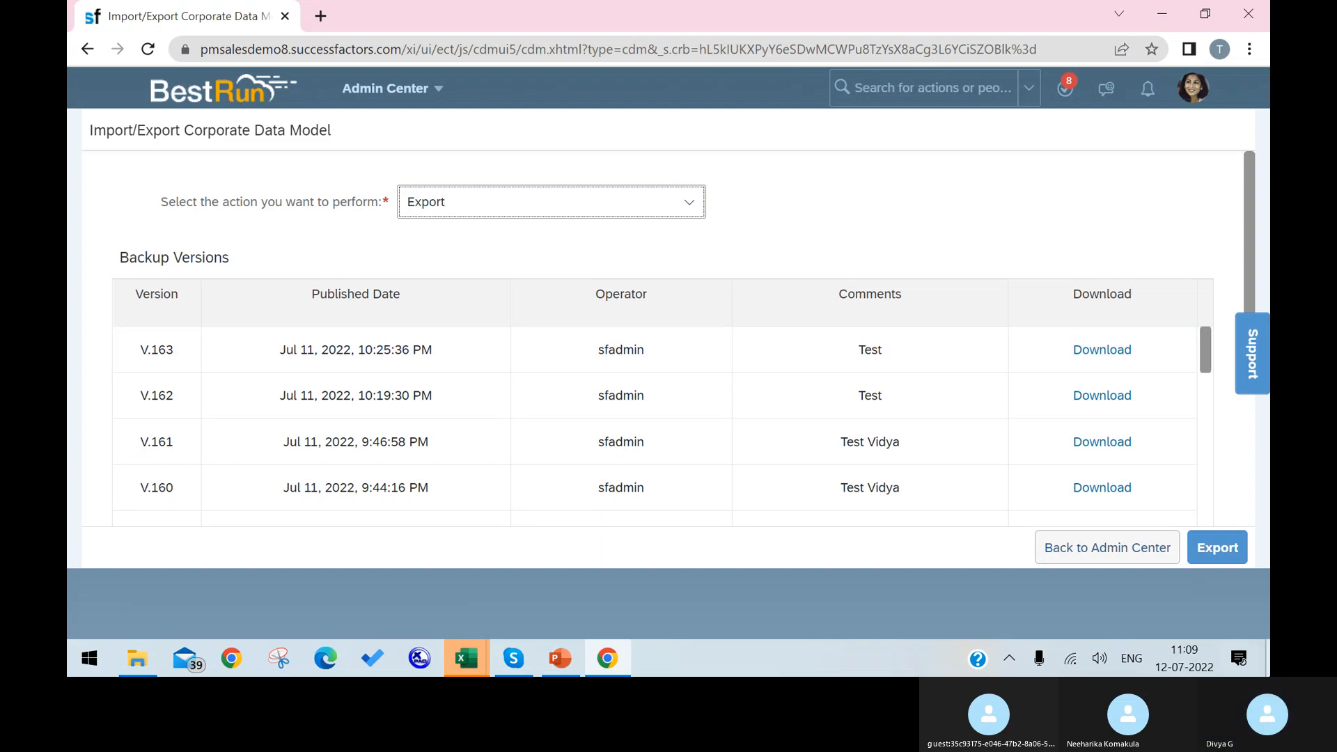
left_click(1226, 547)
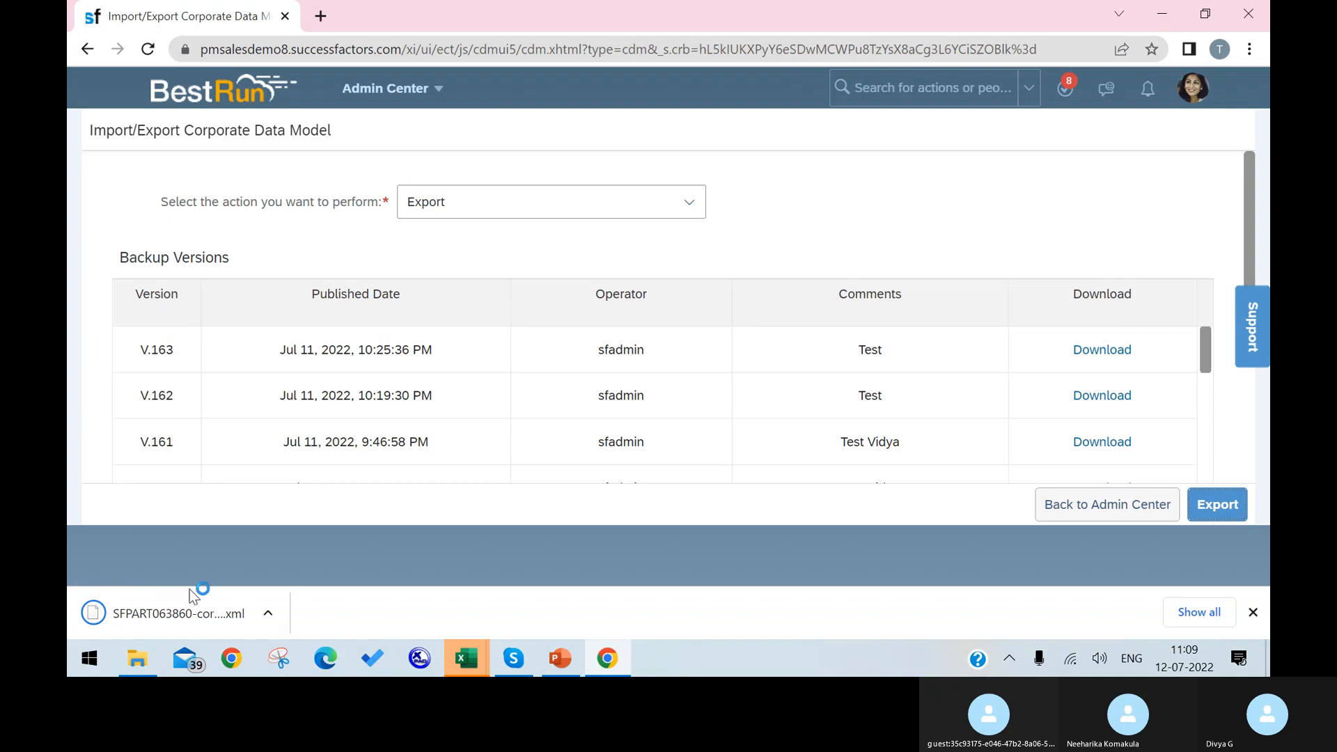
Step: Open the newly exported corporate-datamodel (6) XML file from the Downloads folder in XMLPad, skipping the online DTD download
left_click(152, 660)
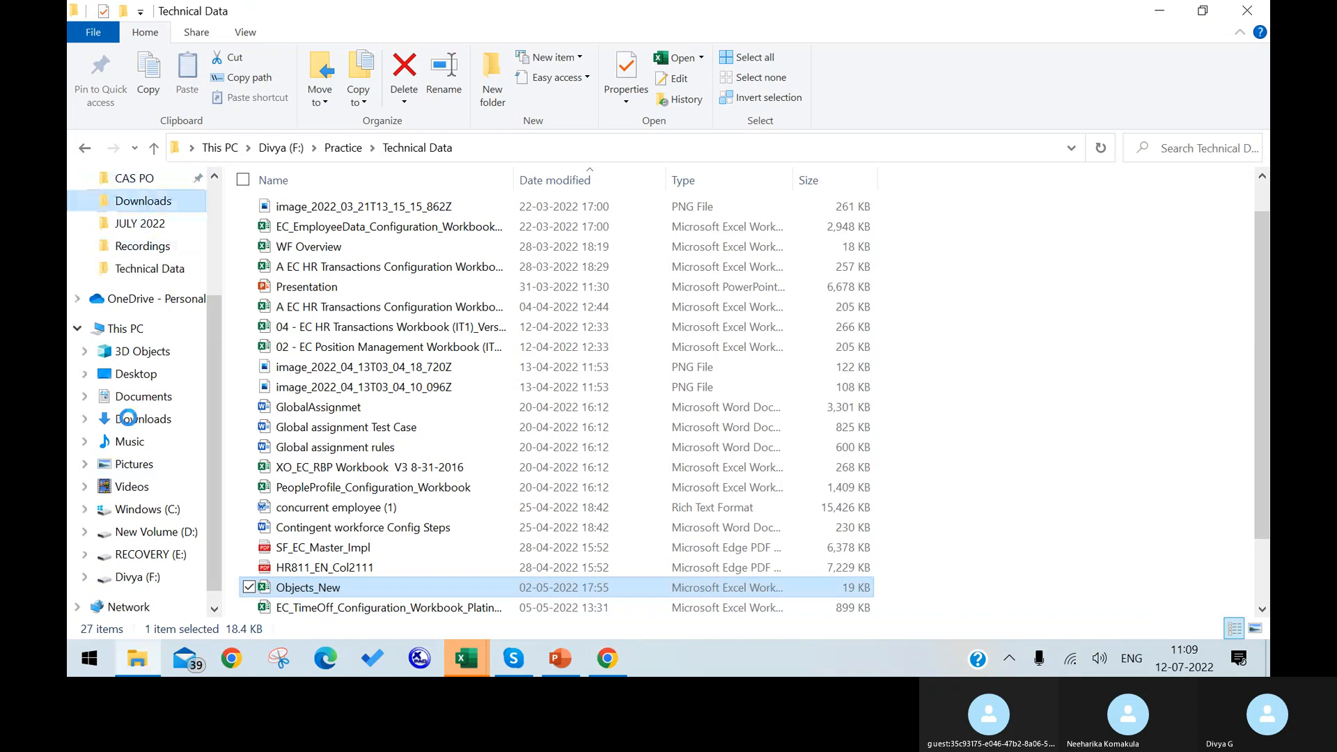
left_click(146, 419)
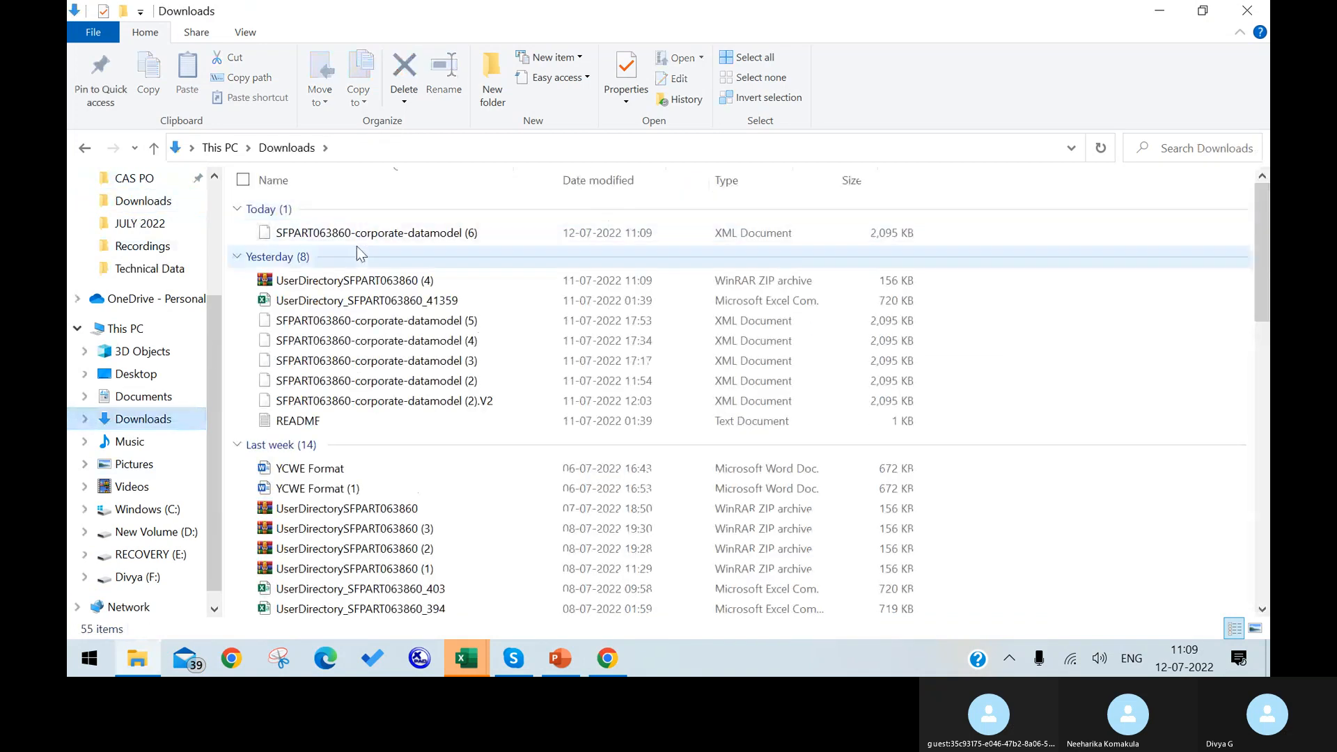
left_click(358, 237)
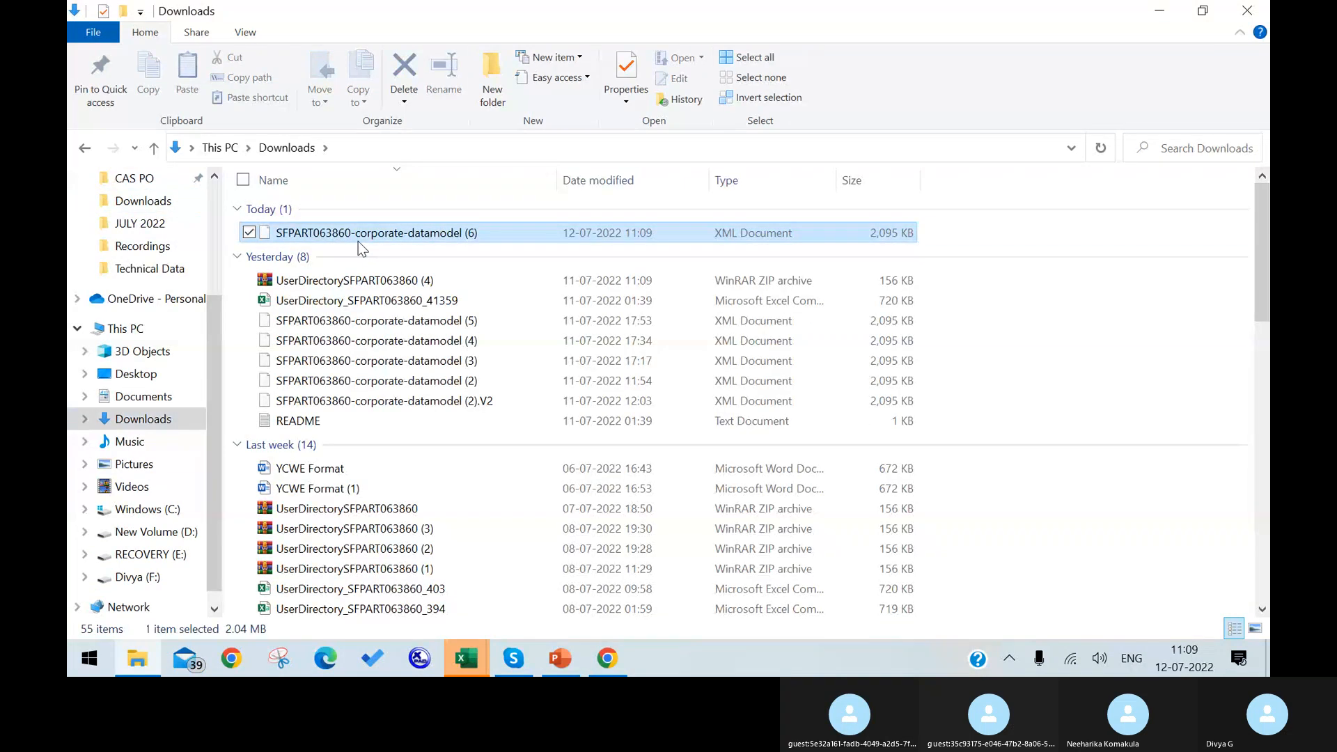
right_click(358, 241)
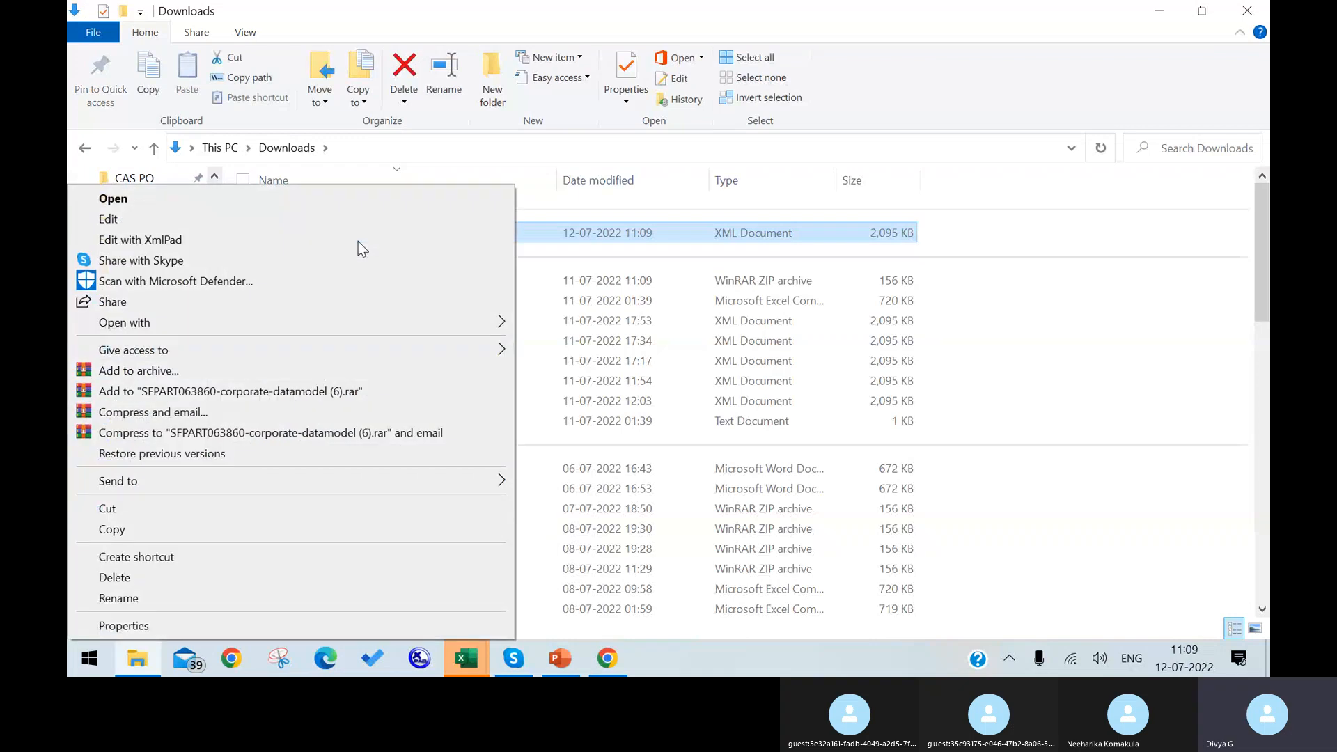
left_click(288, 247)
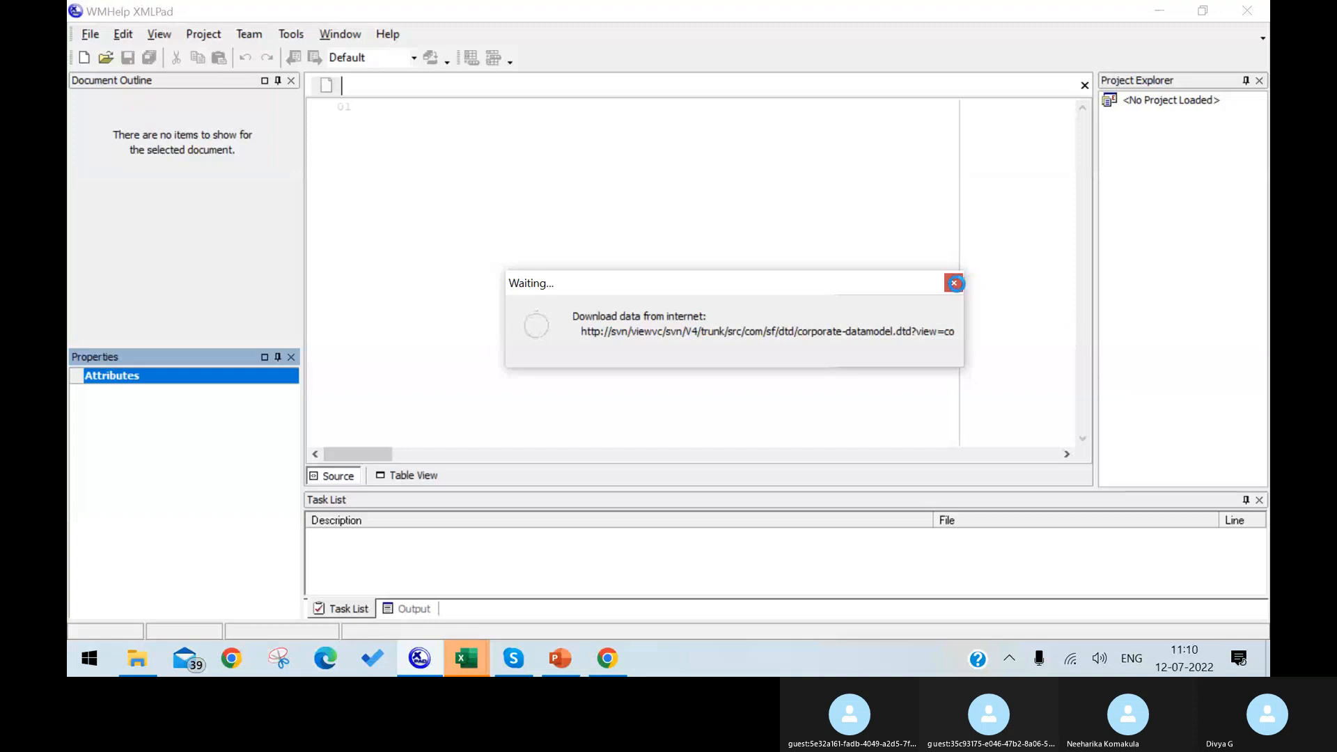
left_click(955, 283)
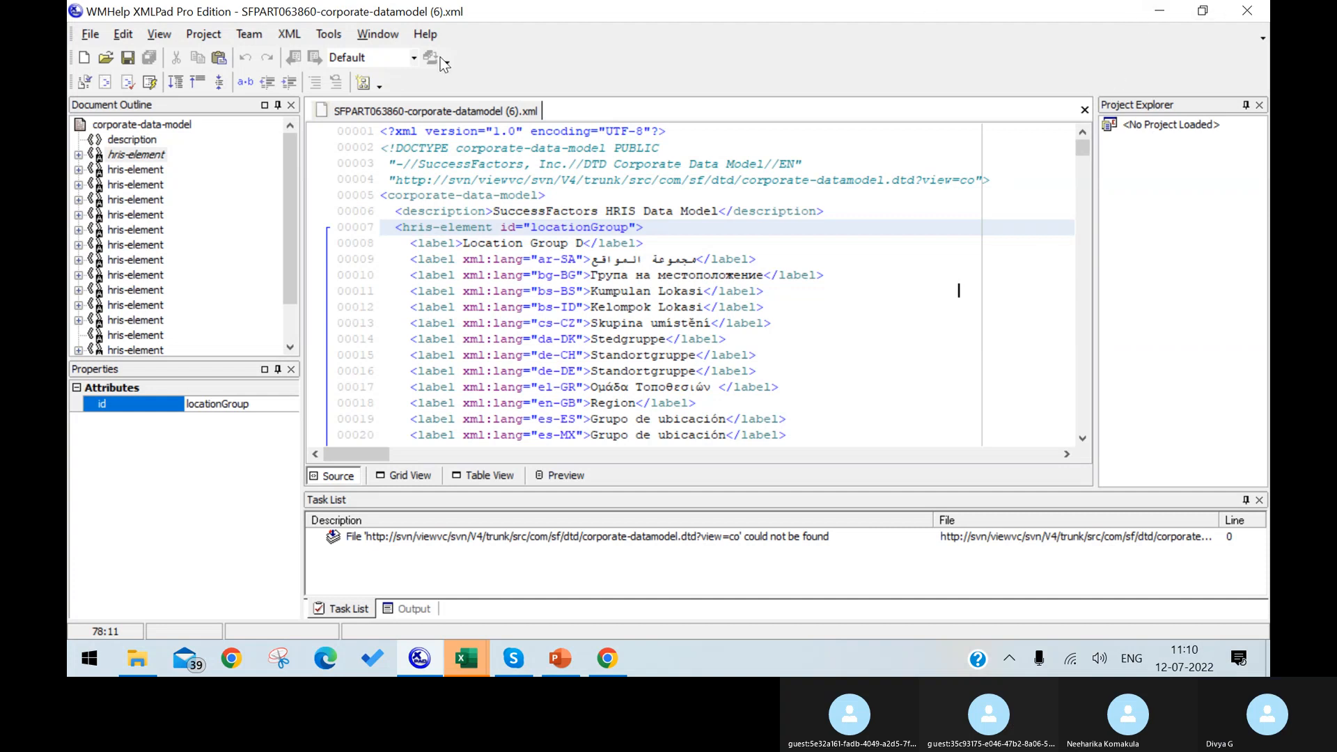
Step: Switch to the Objects_New workbook in Excel and look up Location Group among the XML foundation objects
left_click(466, 658)
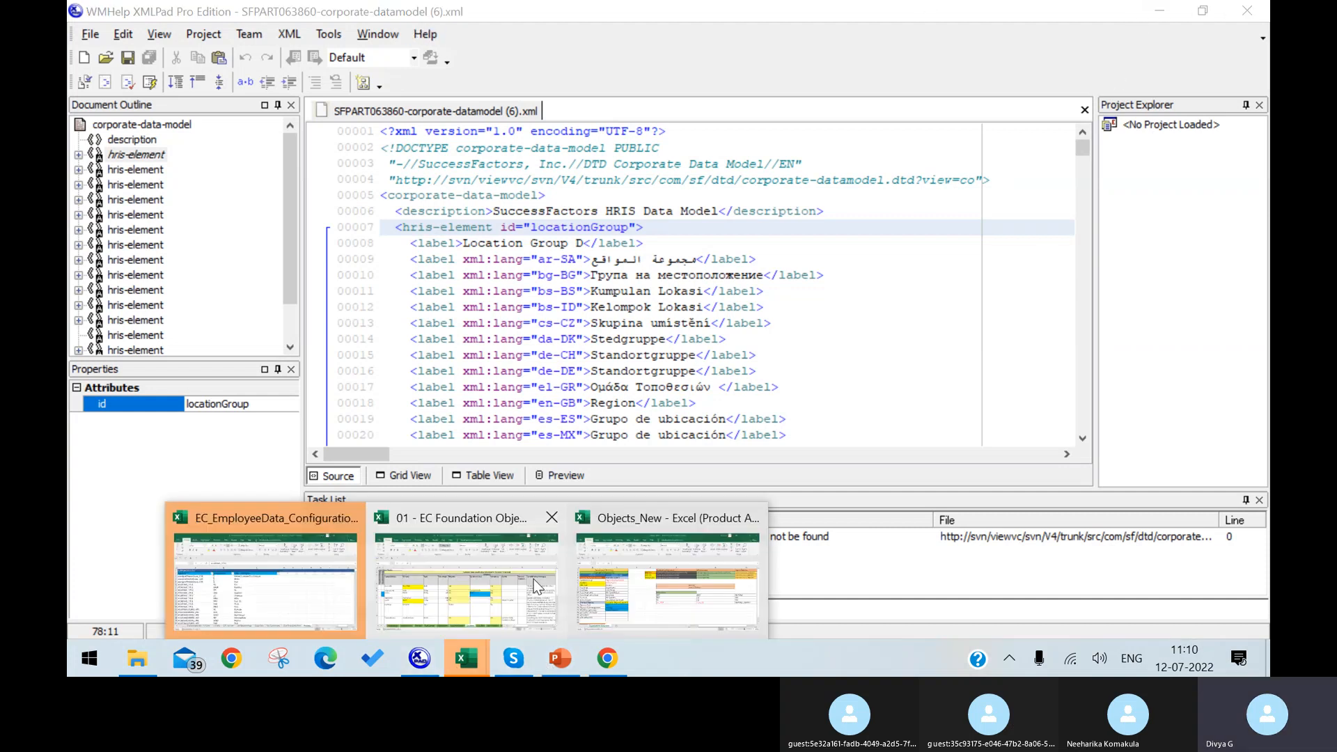
left_click(589, 586)
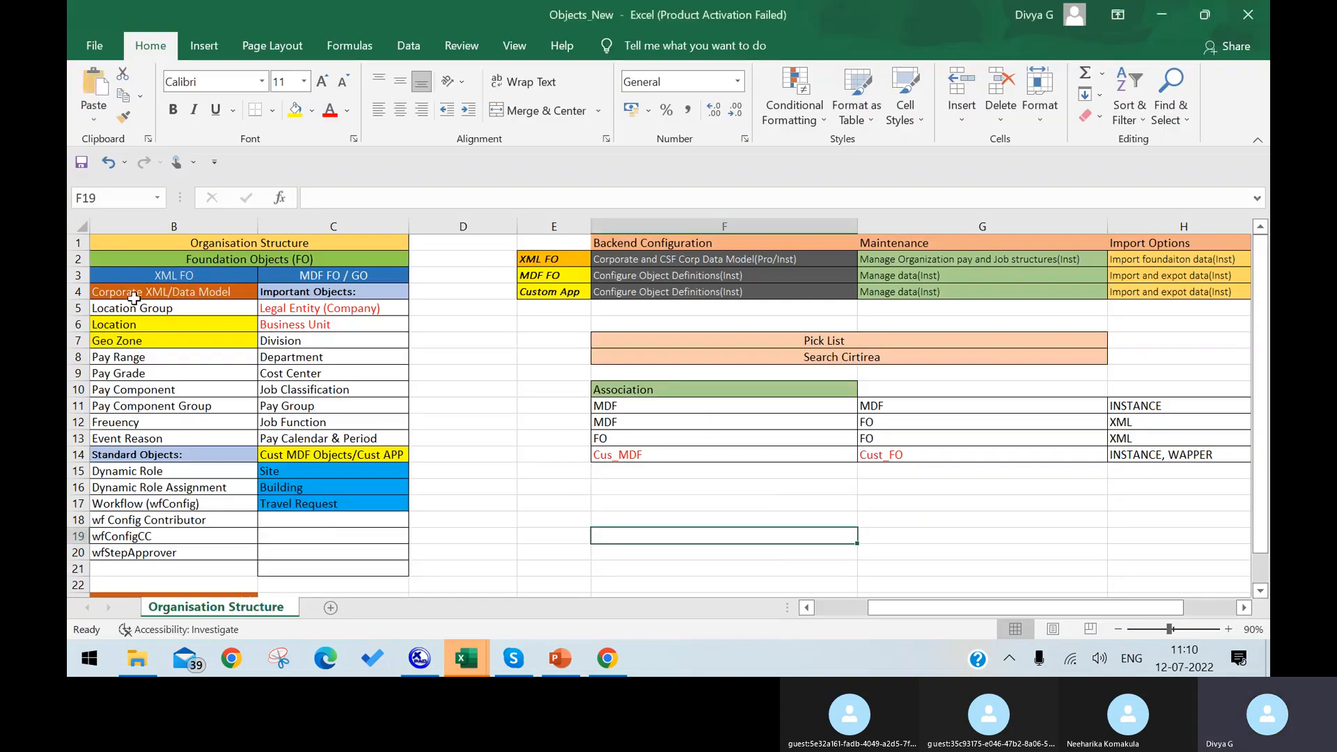
left_click(135, 299)
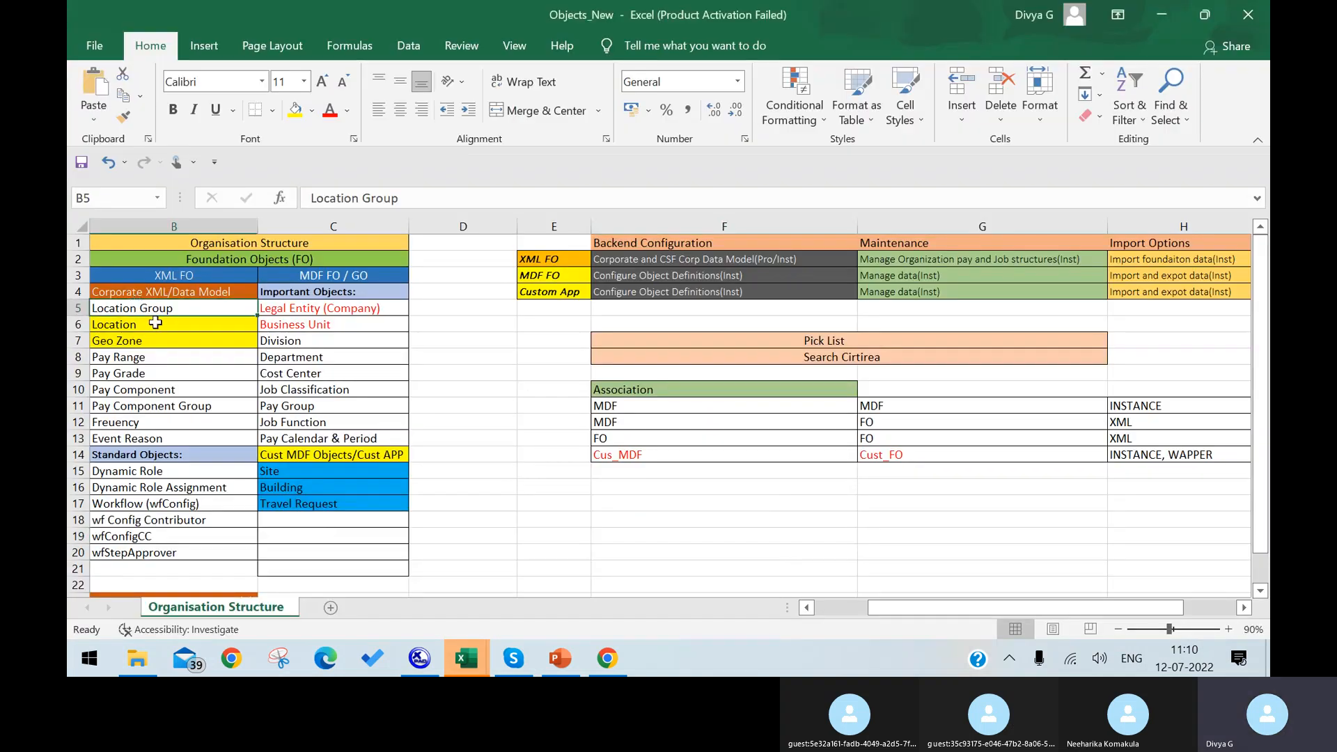
Step: Open the Location Group sheet of the EC Foundation Objects Workbook and check the customer label for externalCode
left_click(466, 658)
left_click(486, 567)
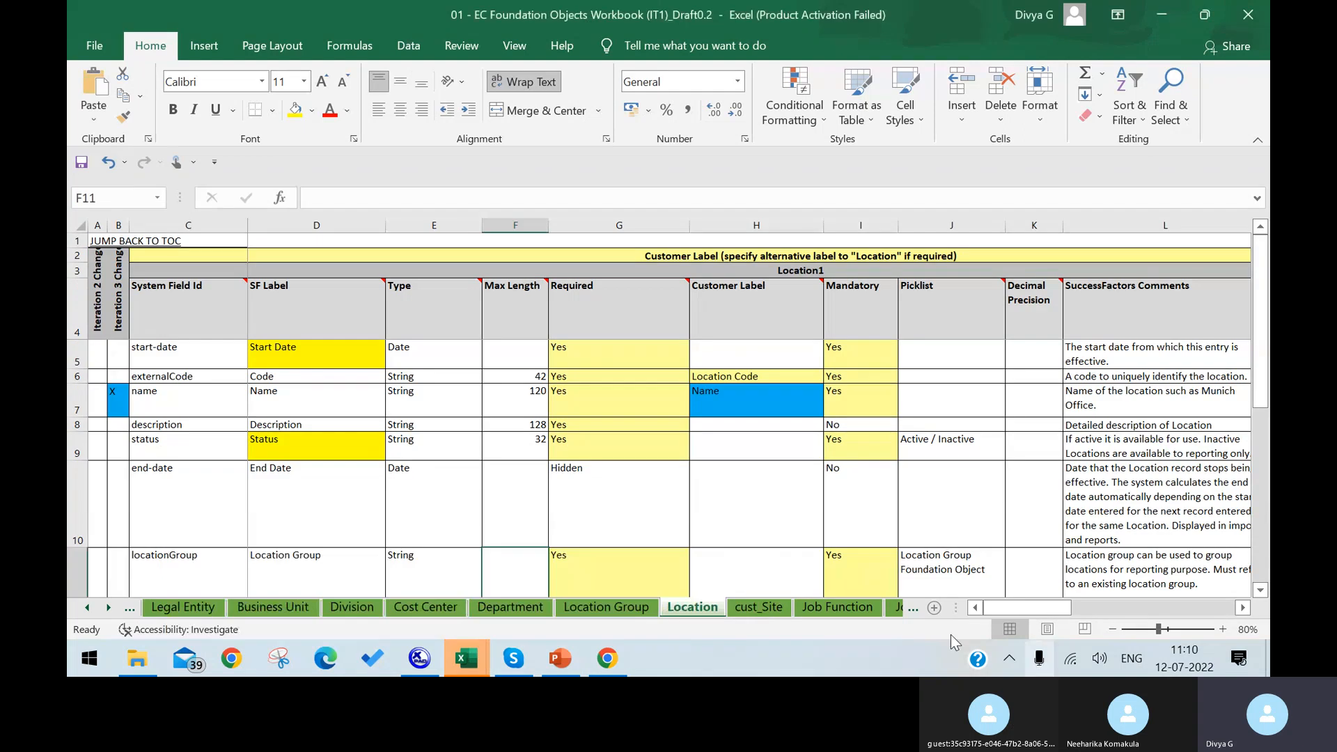
left_click(634, 611)
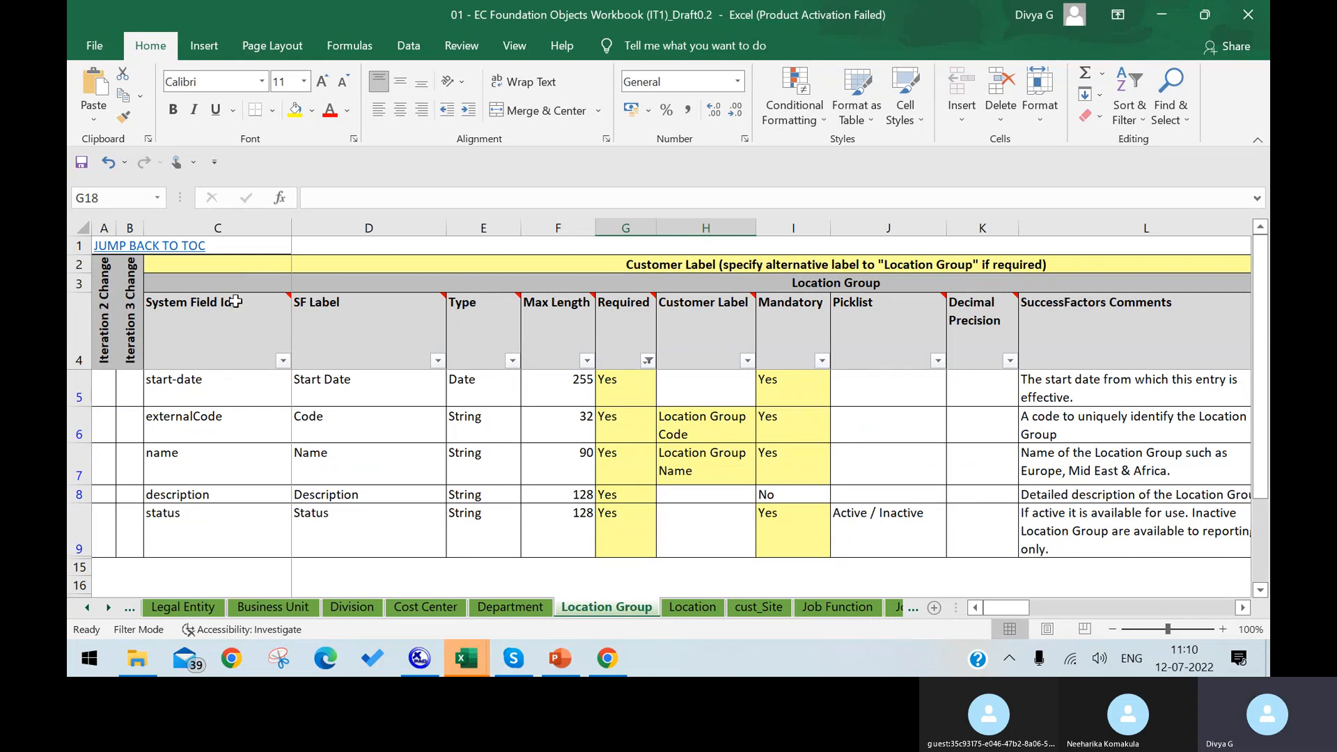
left_click(703, 424)
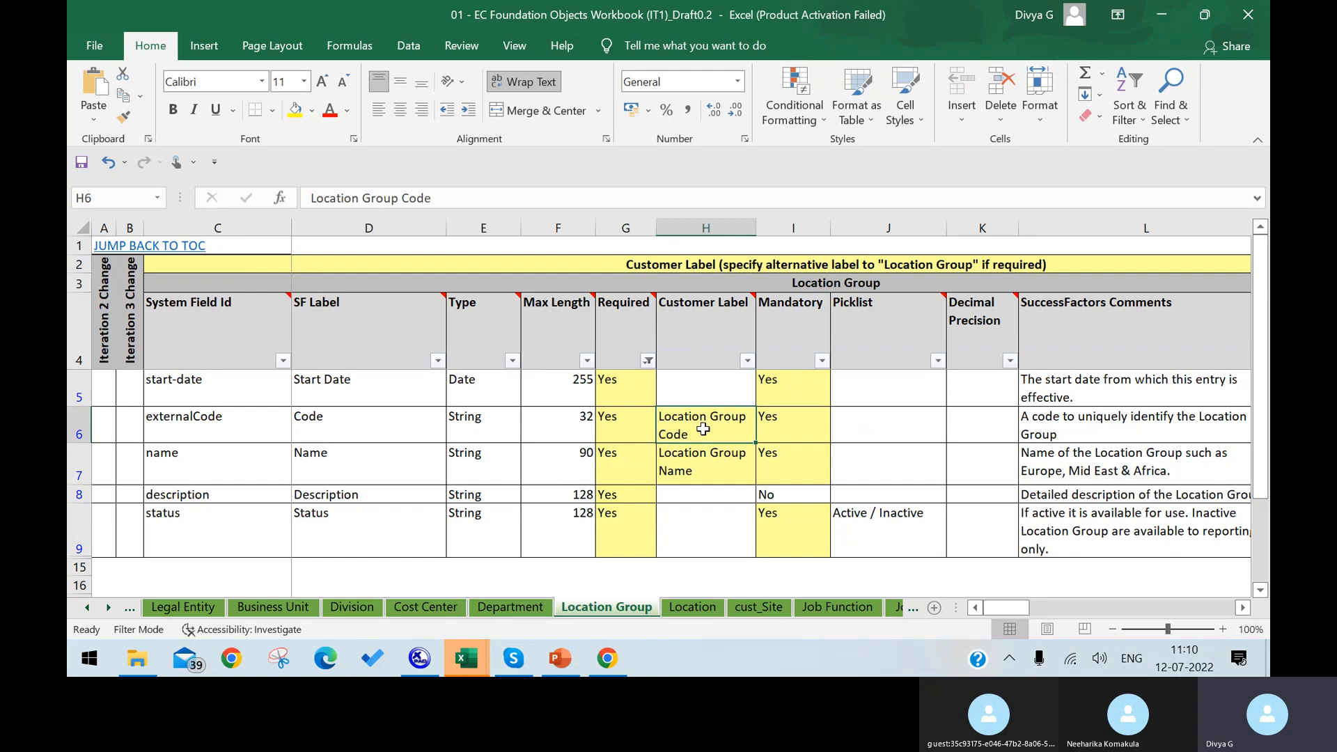
Step: Set the Max Length of externalCode to 42 and of name to 120 on the Location Group sheet
left_click(575, 423)
type("42")
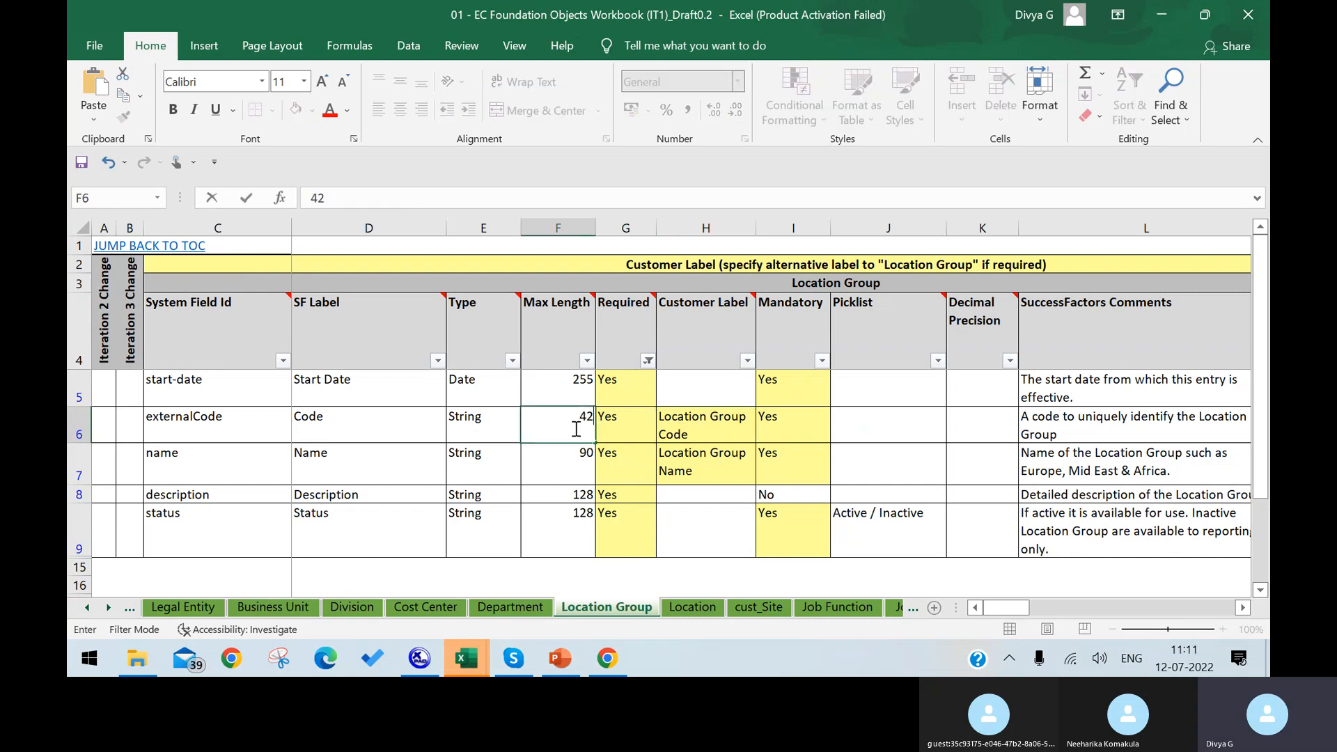
left_click(568, 451)
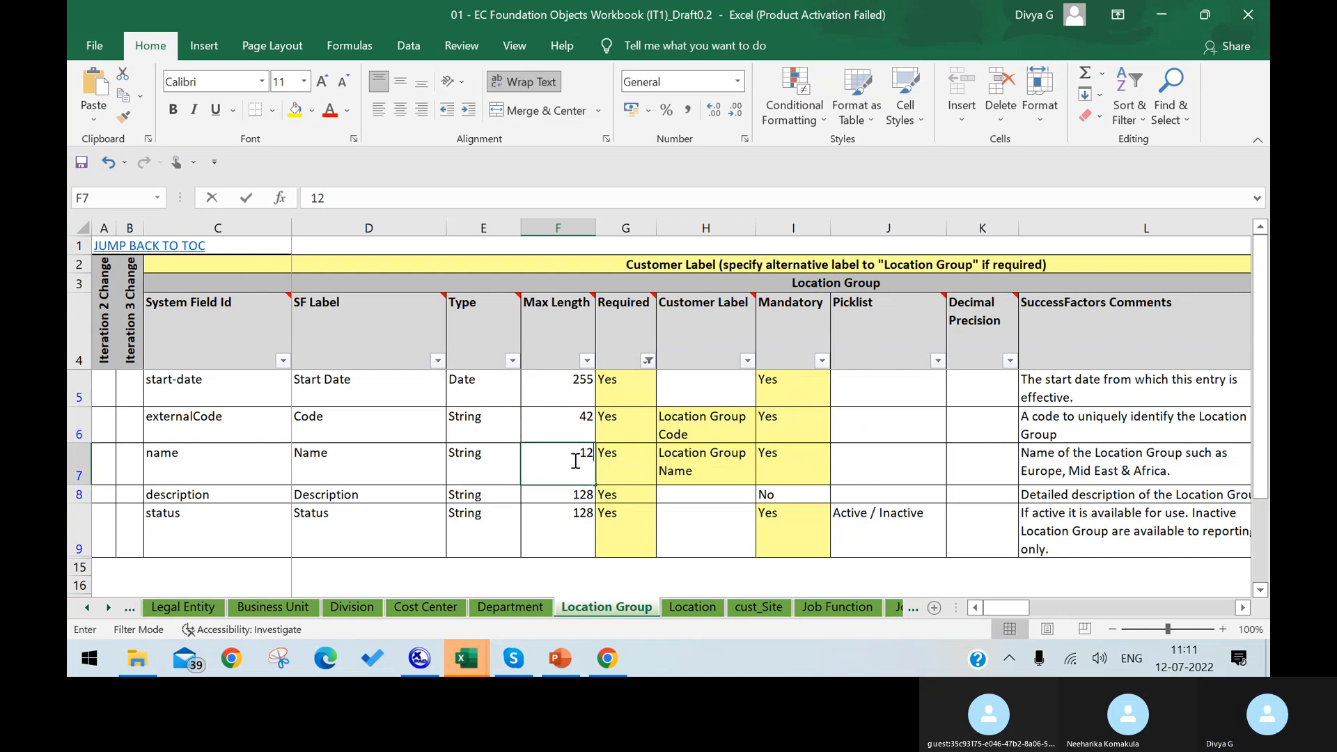
type("120")
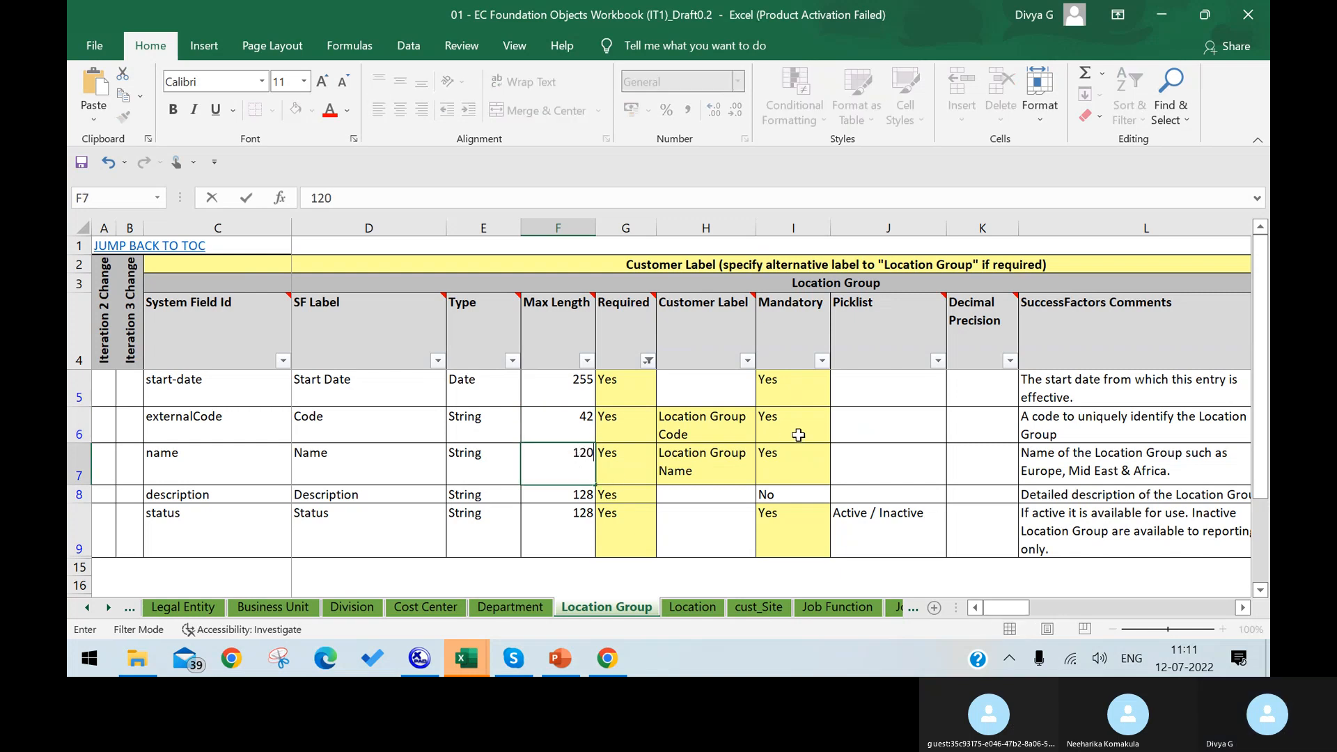
Step: Set the Mandatory value of the Location Group name field to No
left_click(804, 461)
type("NO")
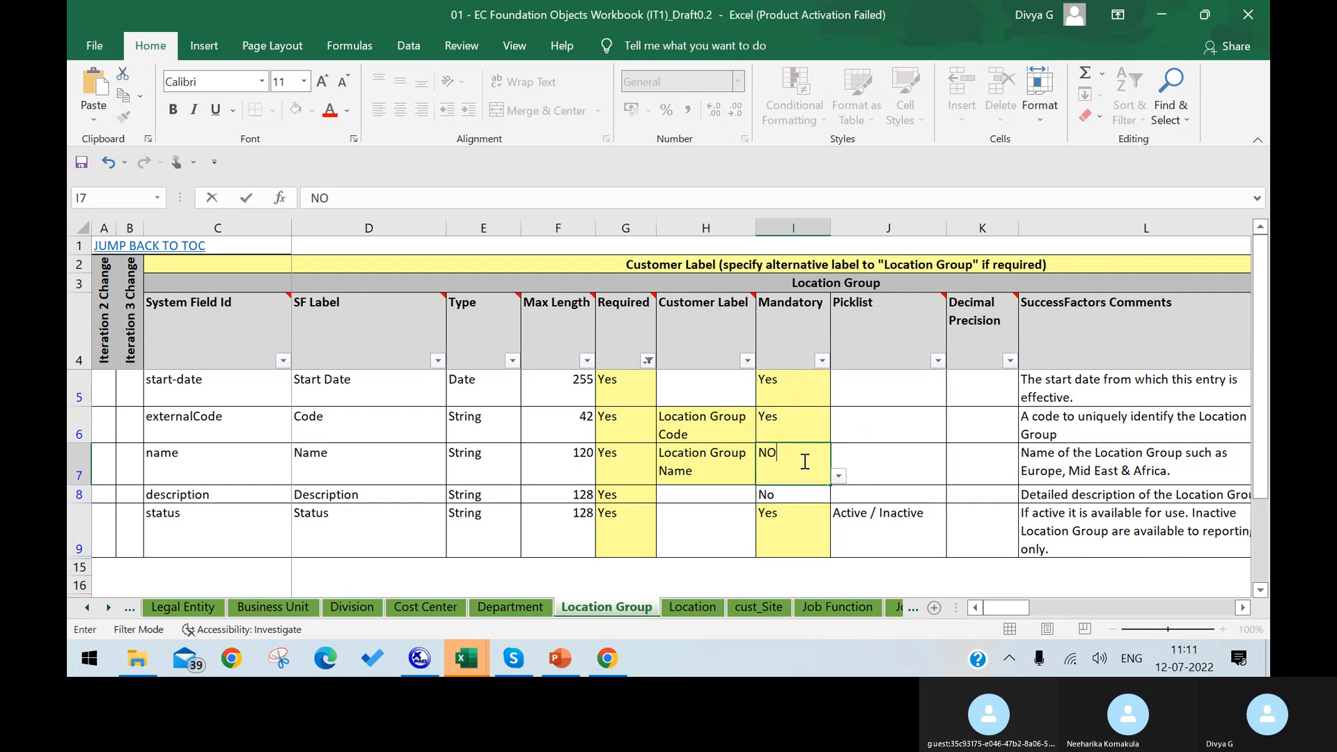
left_click(705, 454)
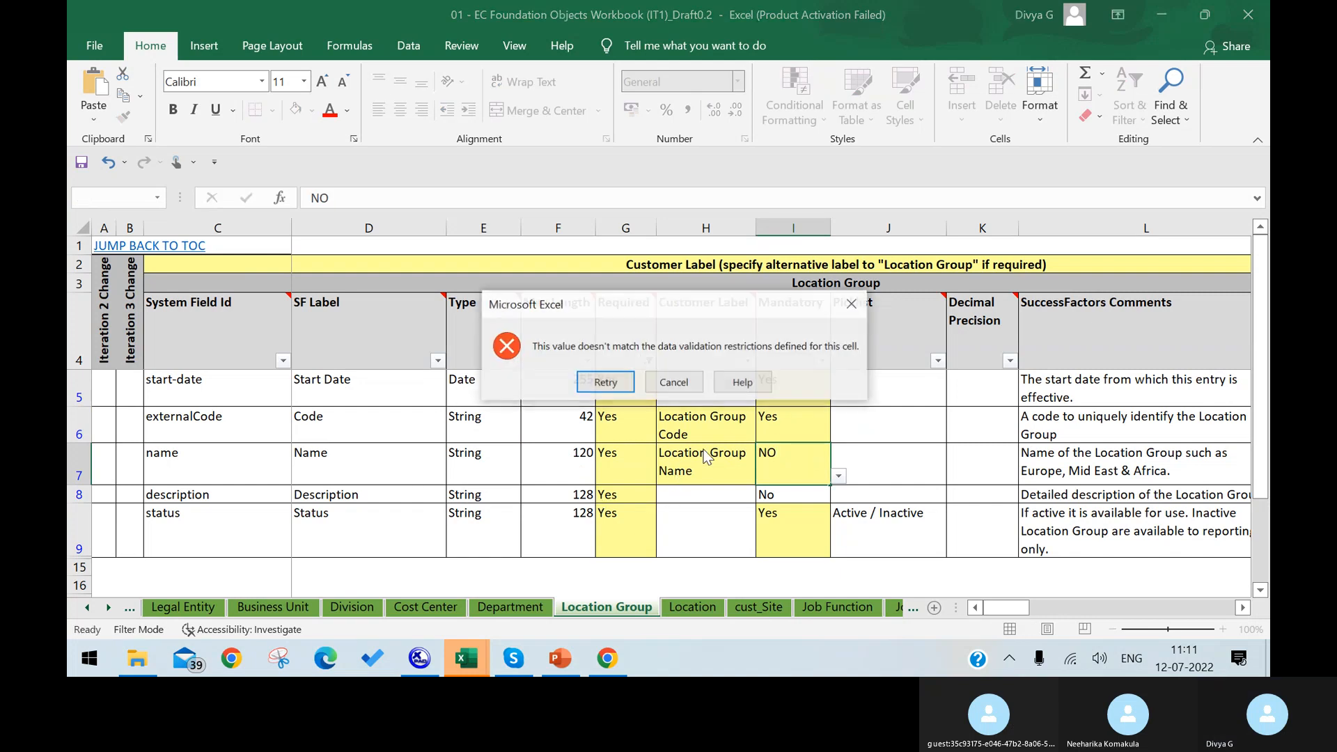
left_click(852, 304)
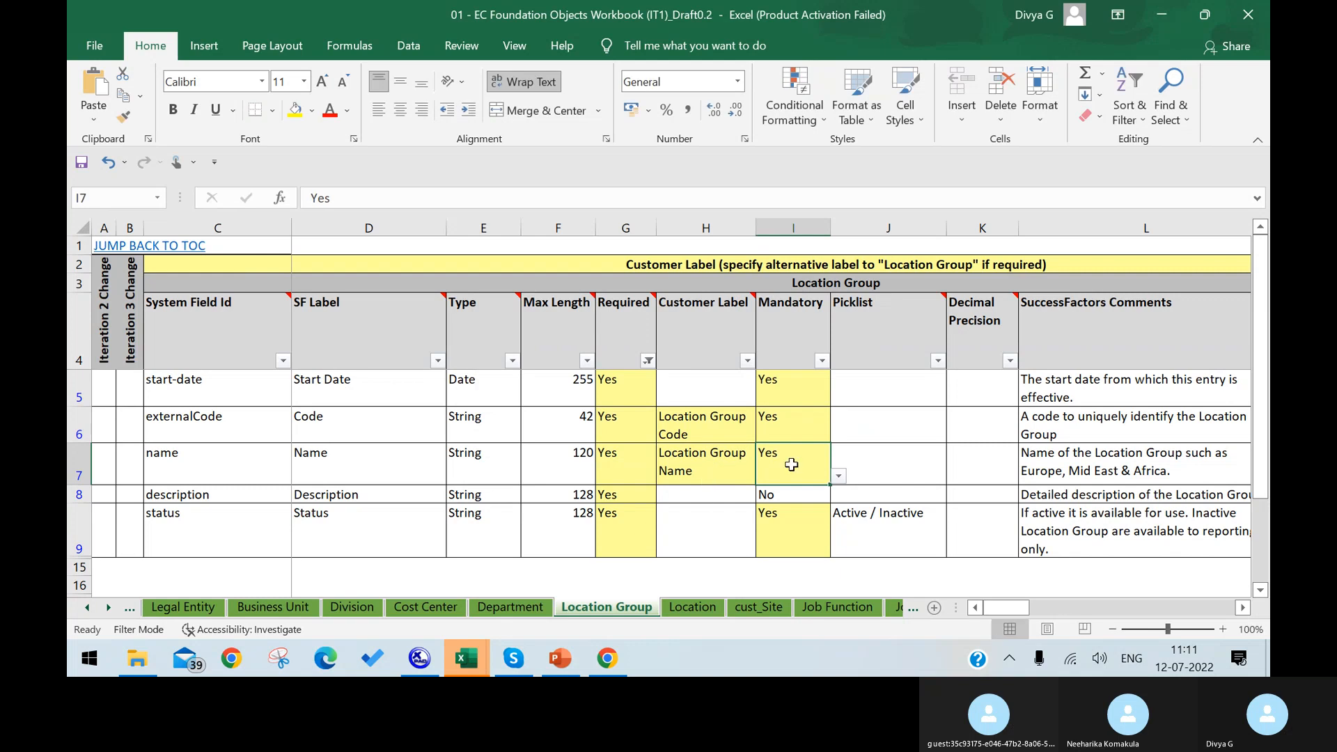
type("no")
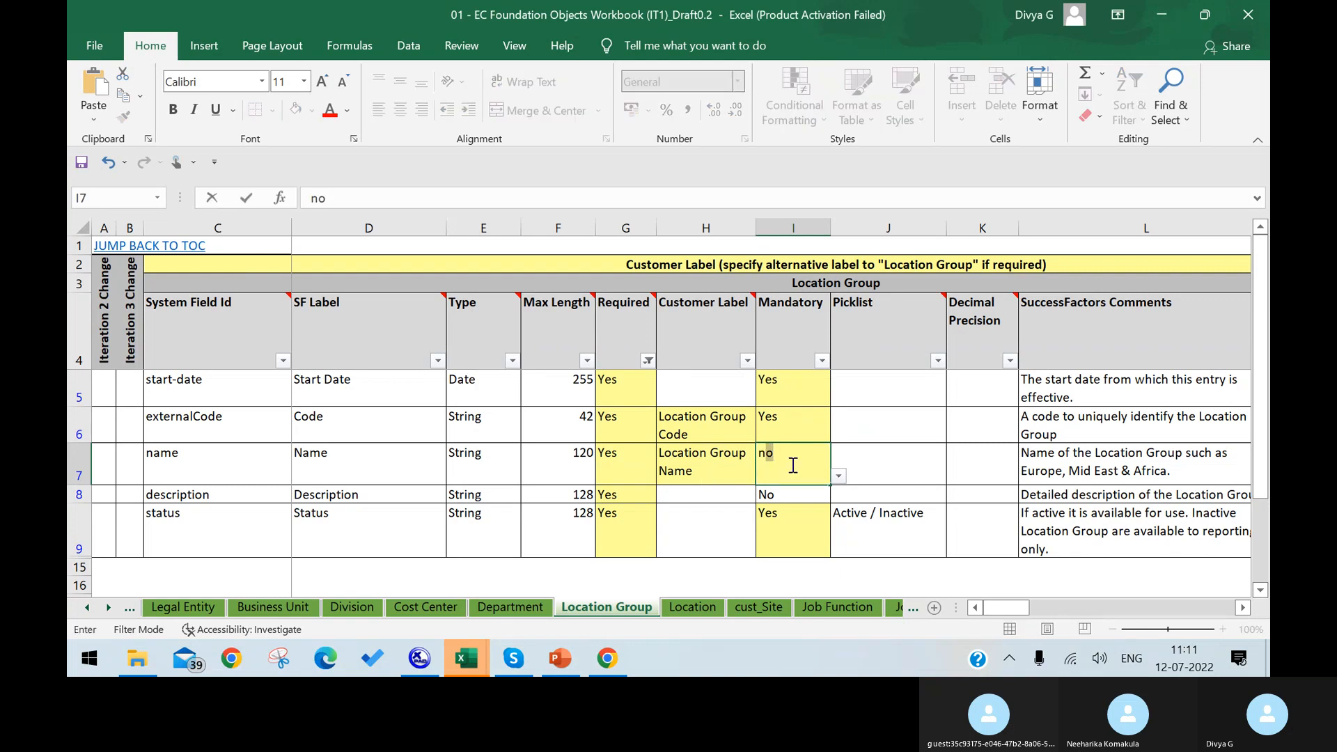
key("Return")
Step: Change the customer label of the name field to "A Group Name"
left_click(714, 463)
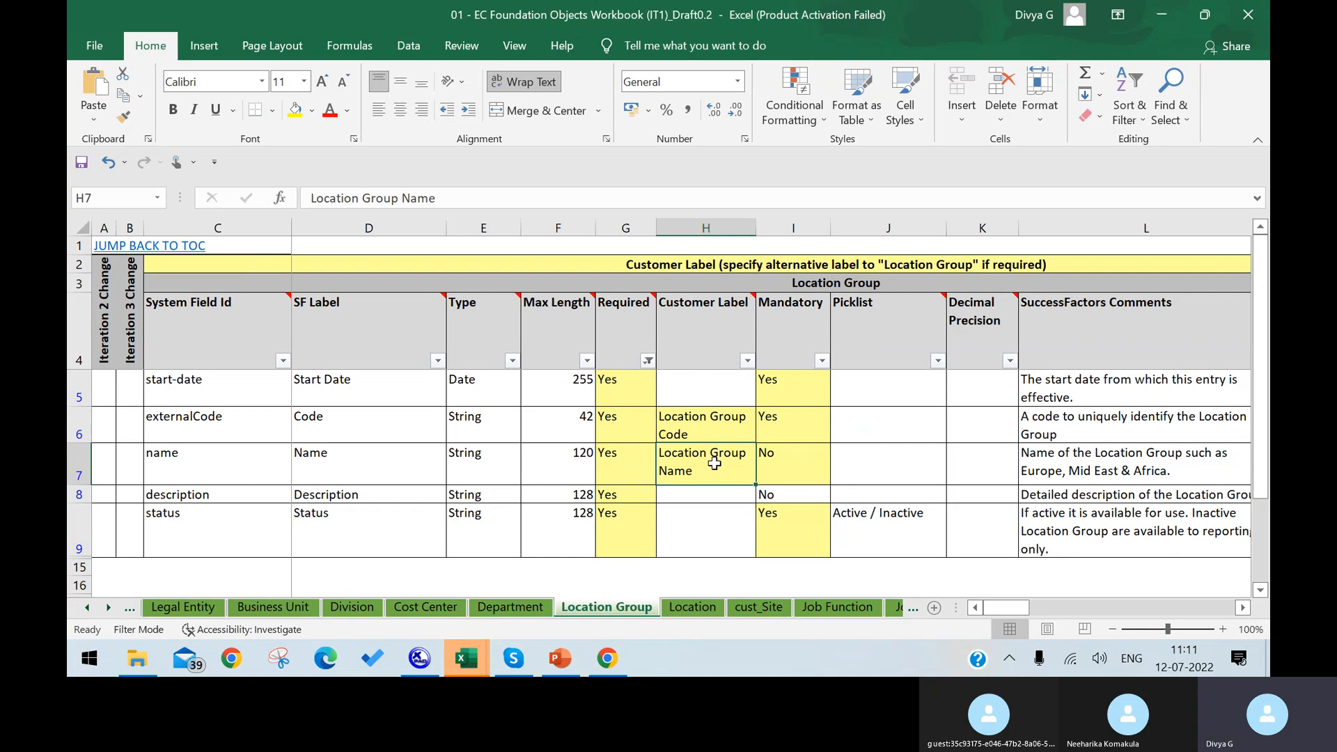
type("A")
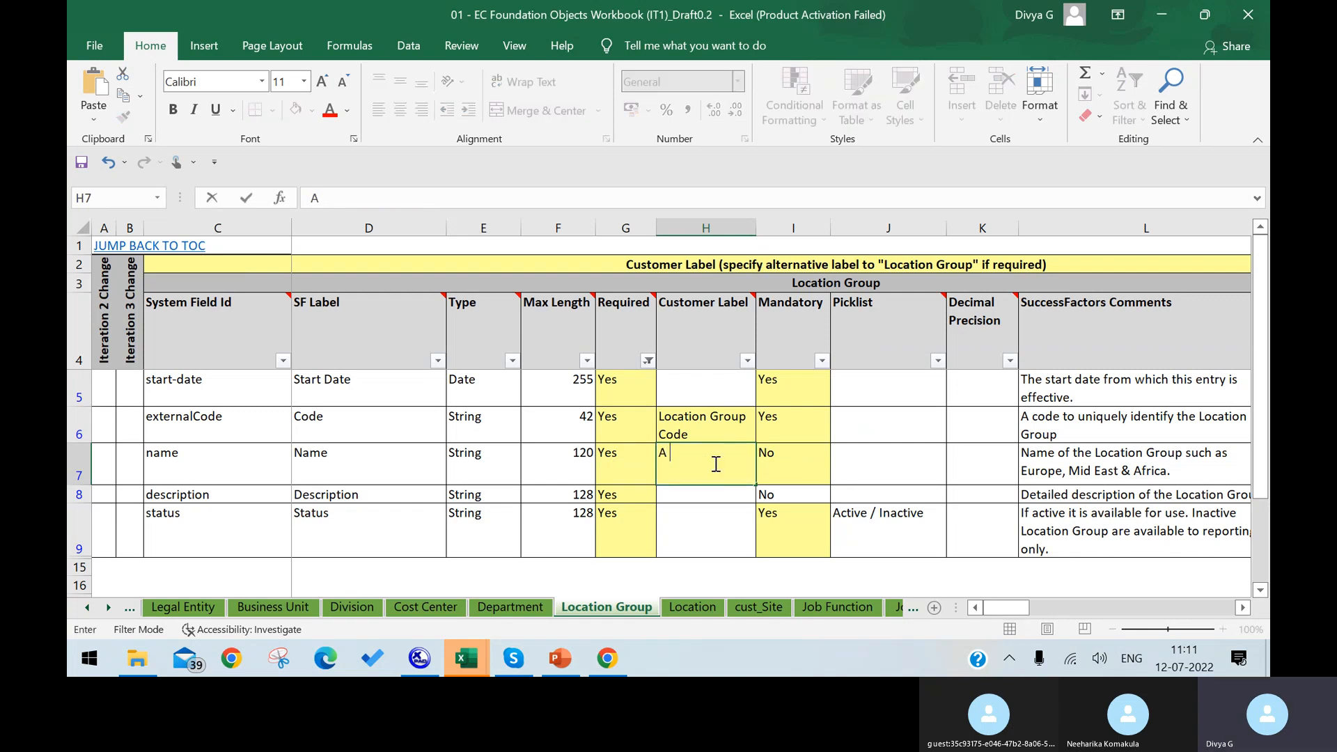
type(" Group")
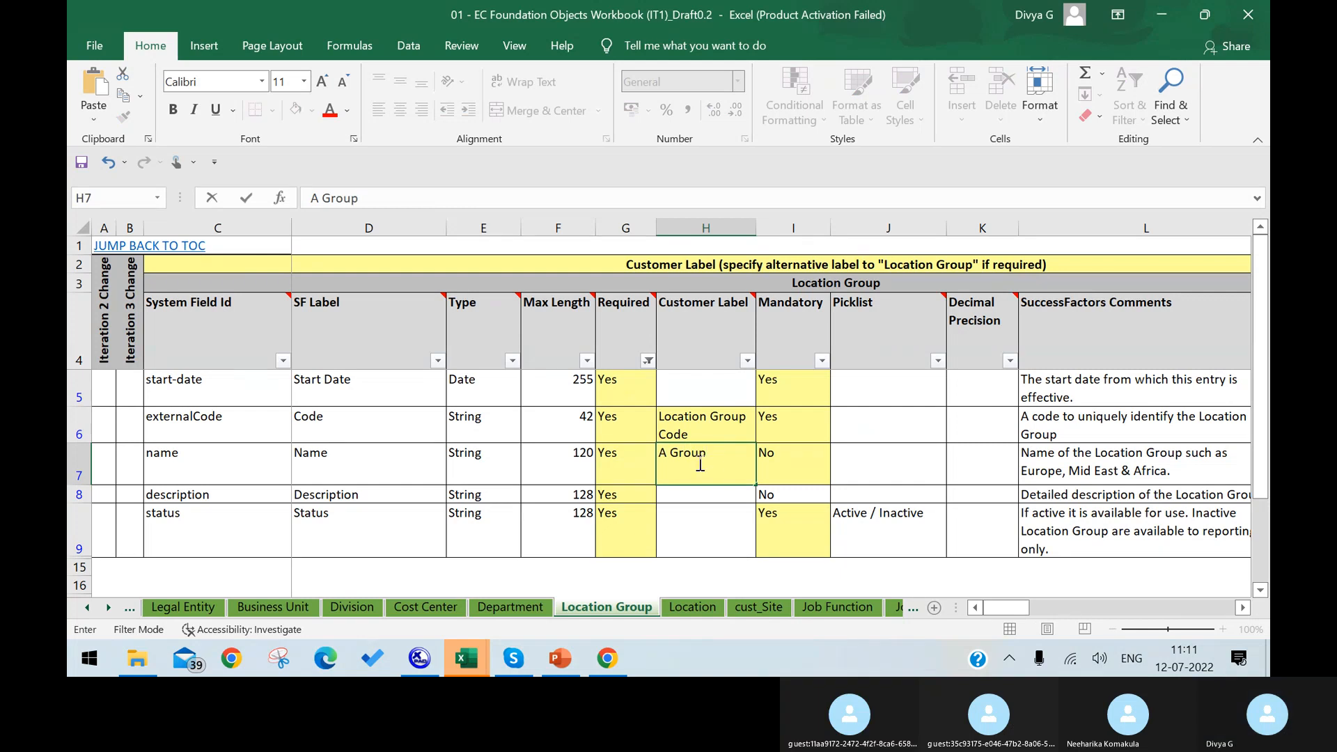
left_click(722, 429)
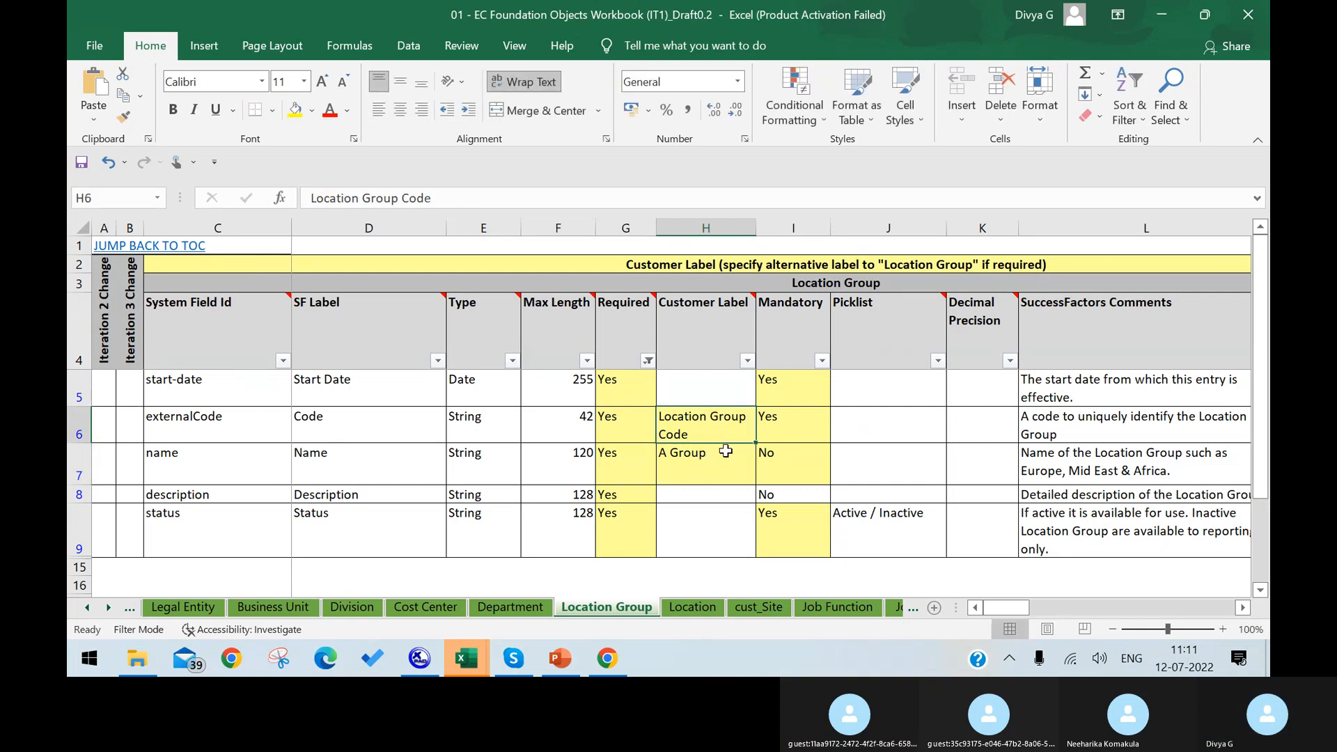
left_click(729, 461)
double_click(730, 461)
type("Name")
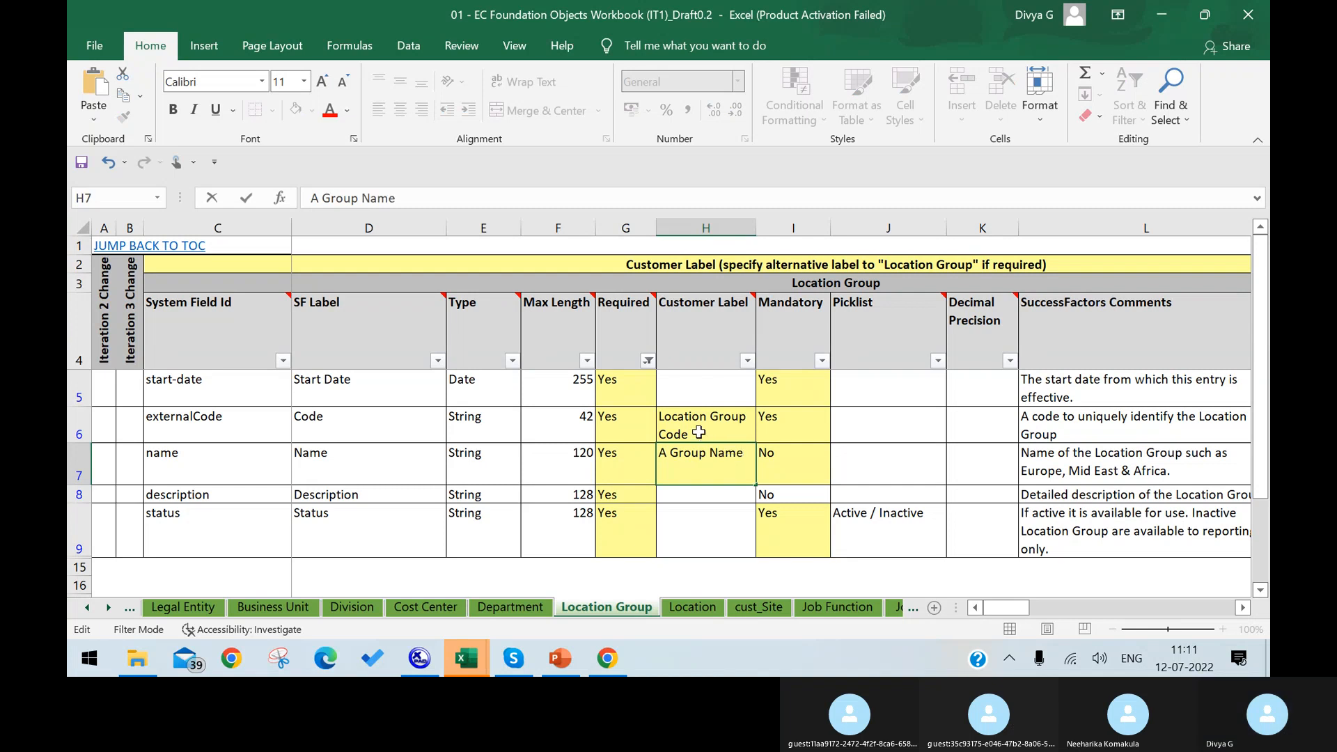
Step: Change the customer label of the externalCode field to "N Group Code"
left_click(699, 433)
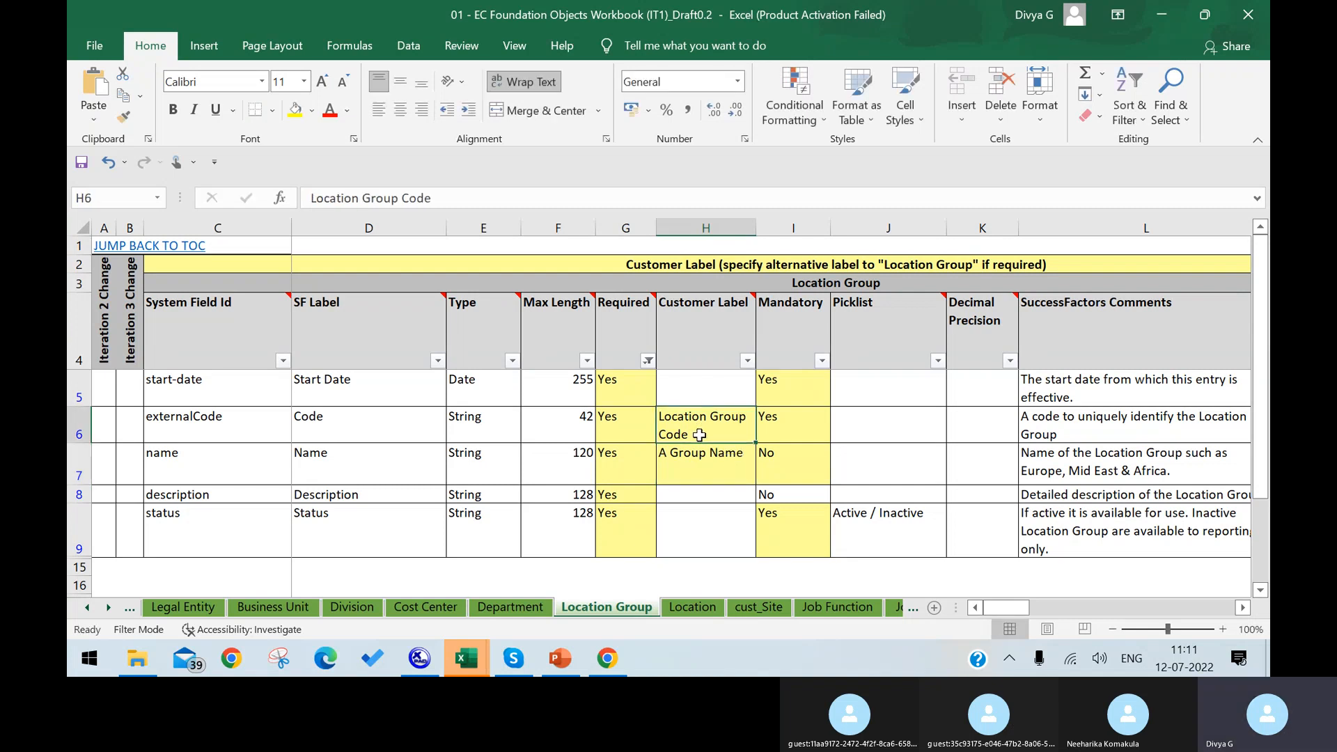
type("N ")
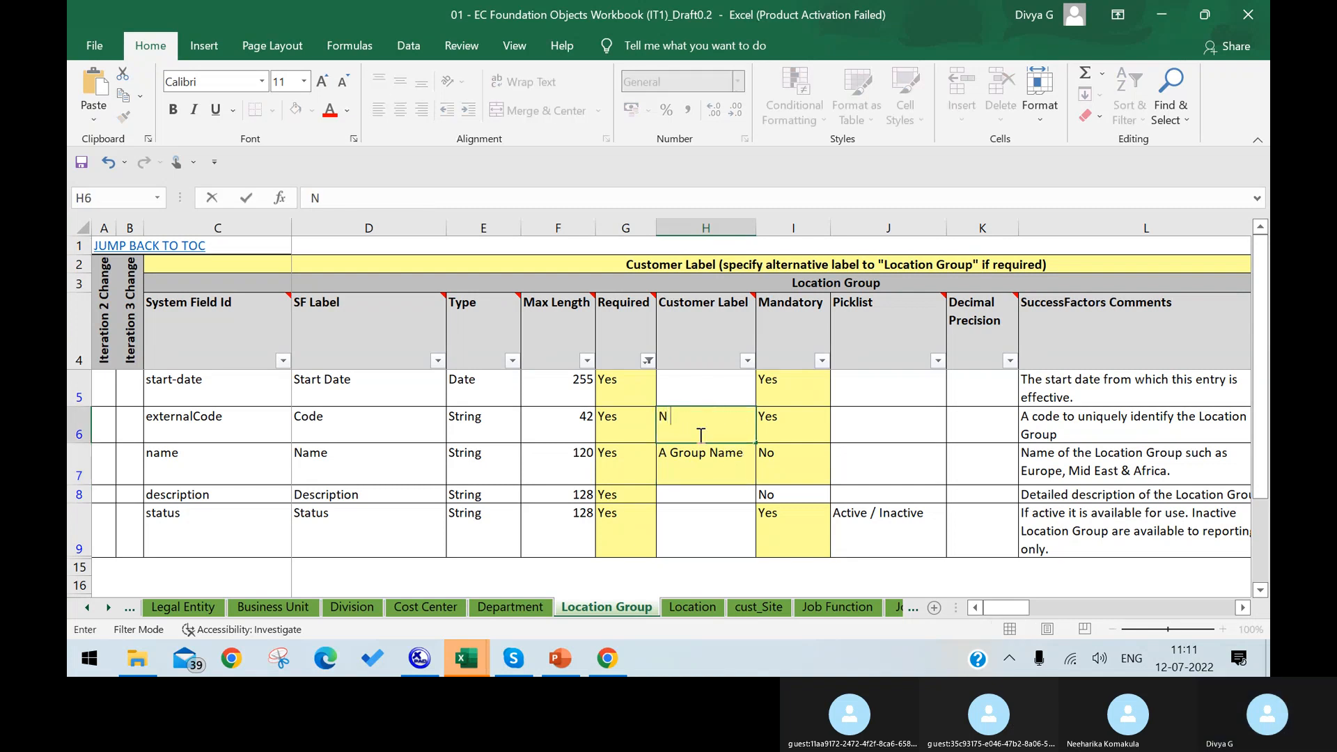
type("Group Code")
left_click(679, 523)
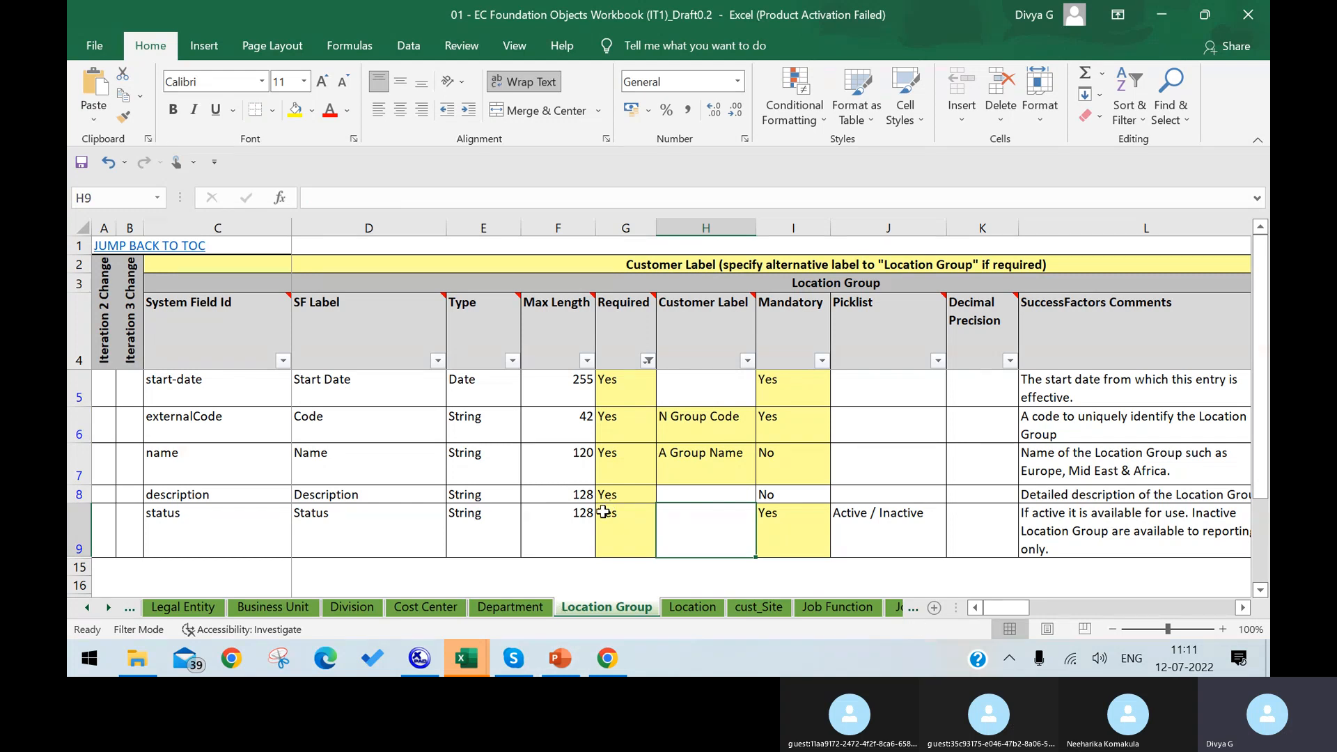
Step: Review the start-date, externalCode and status rows on the Location Group sheet, including their Type and Picklist values
left_click(189, 408)
left_click(419, 658)
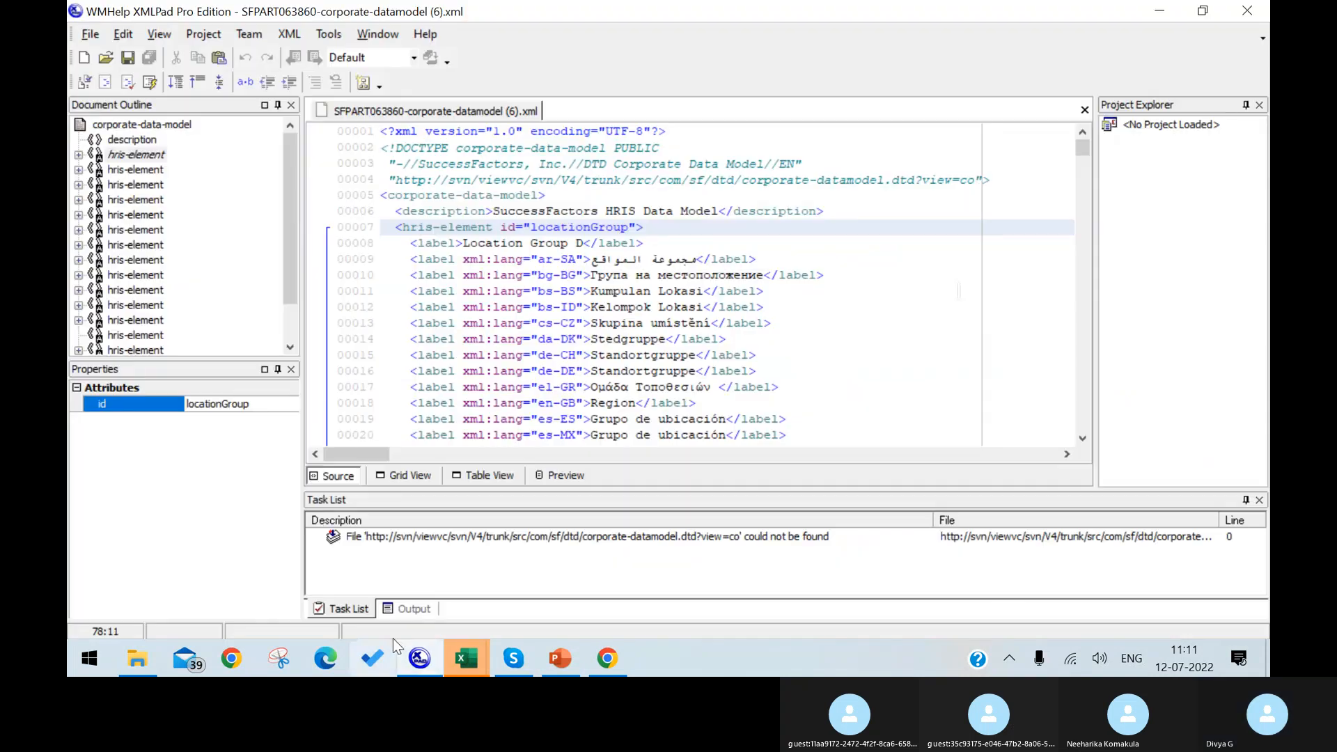
left_click(420, 659)
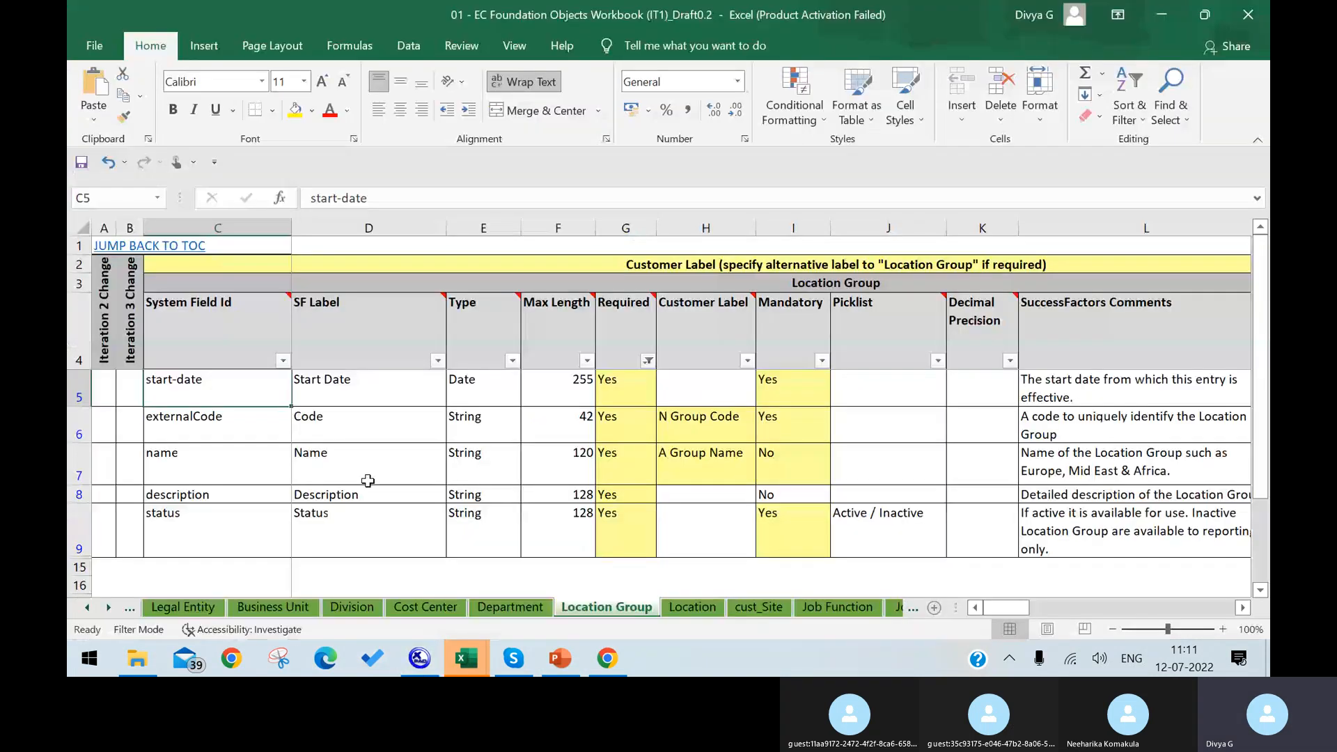
left_click(71, 384)
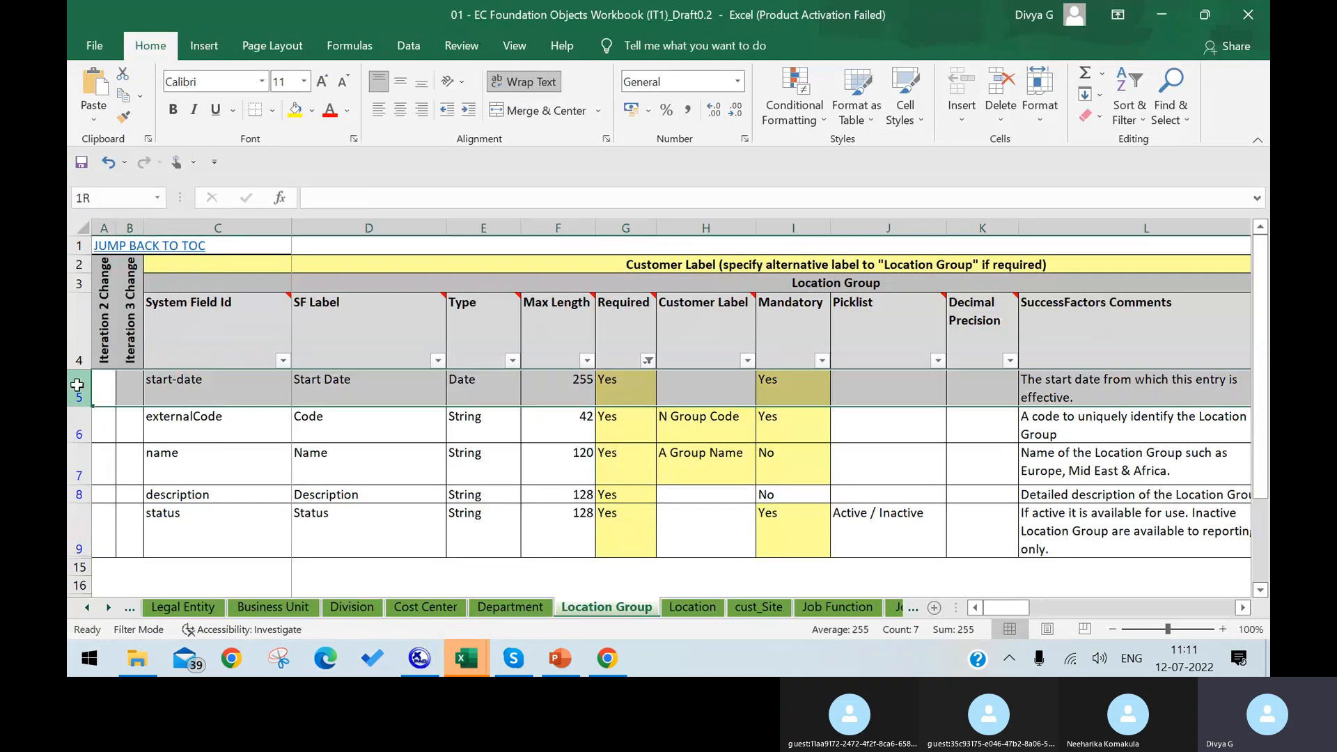
left_click(78, 529)
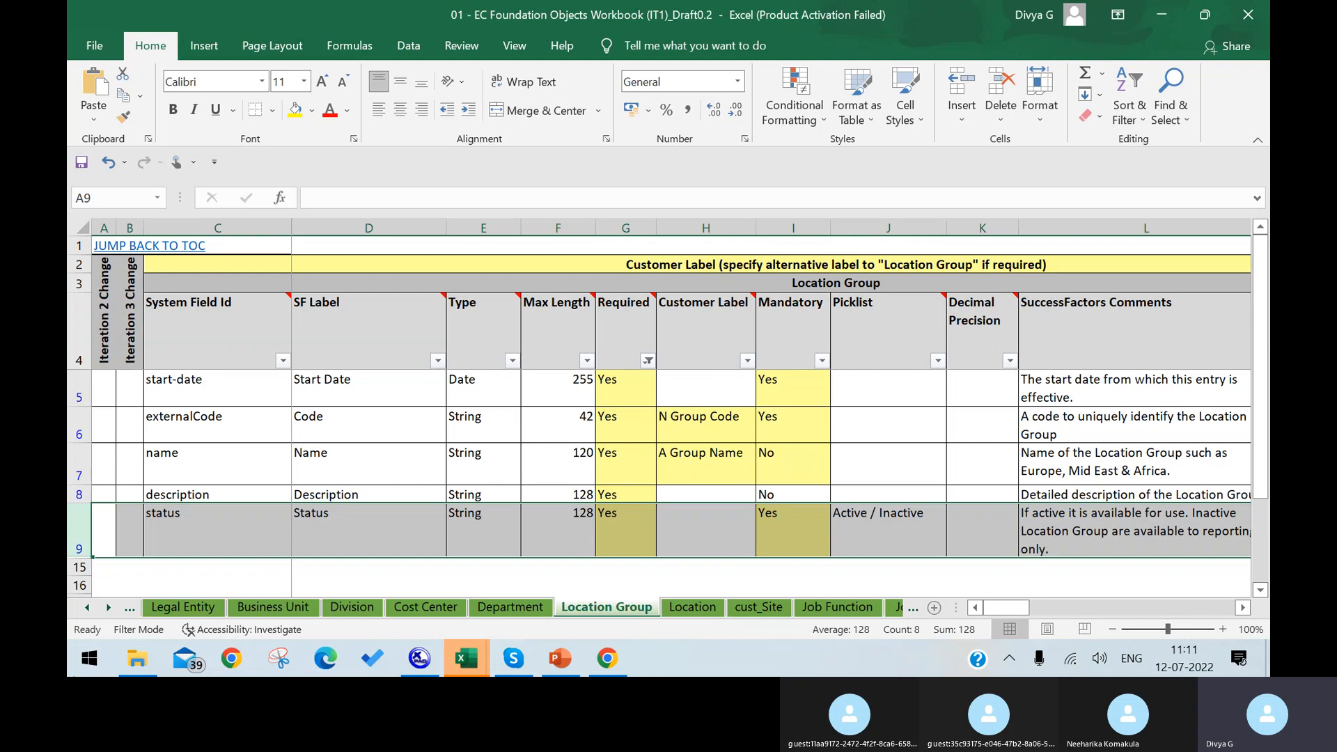
left_click(78, 387)
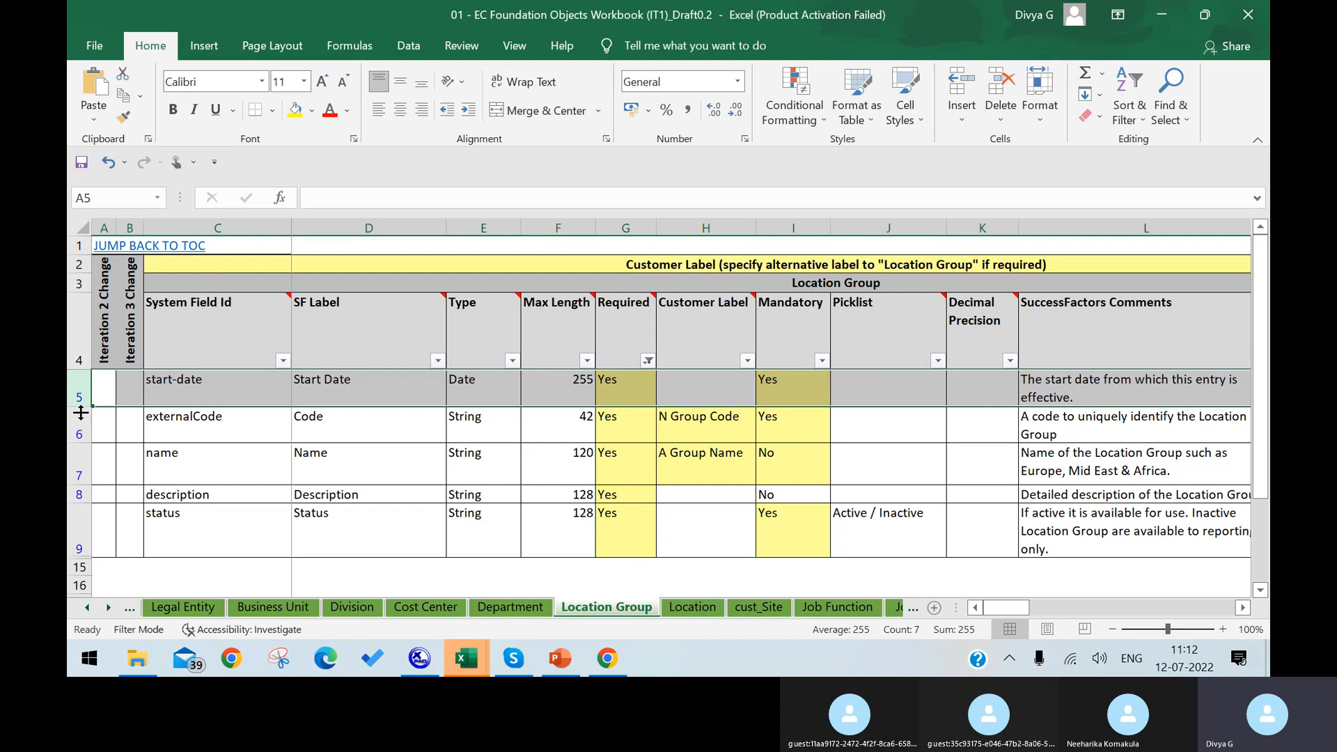
left_click(471, 398)
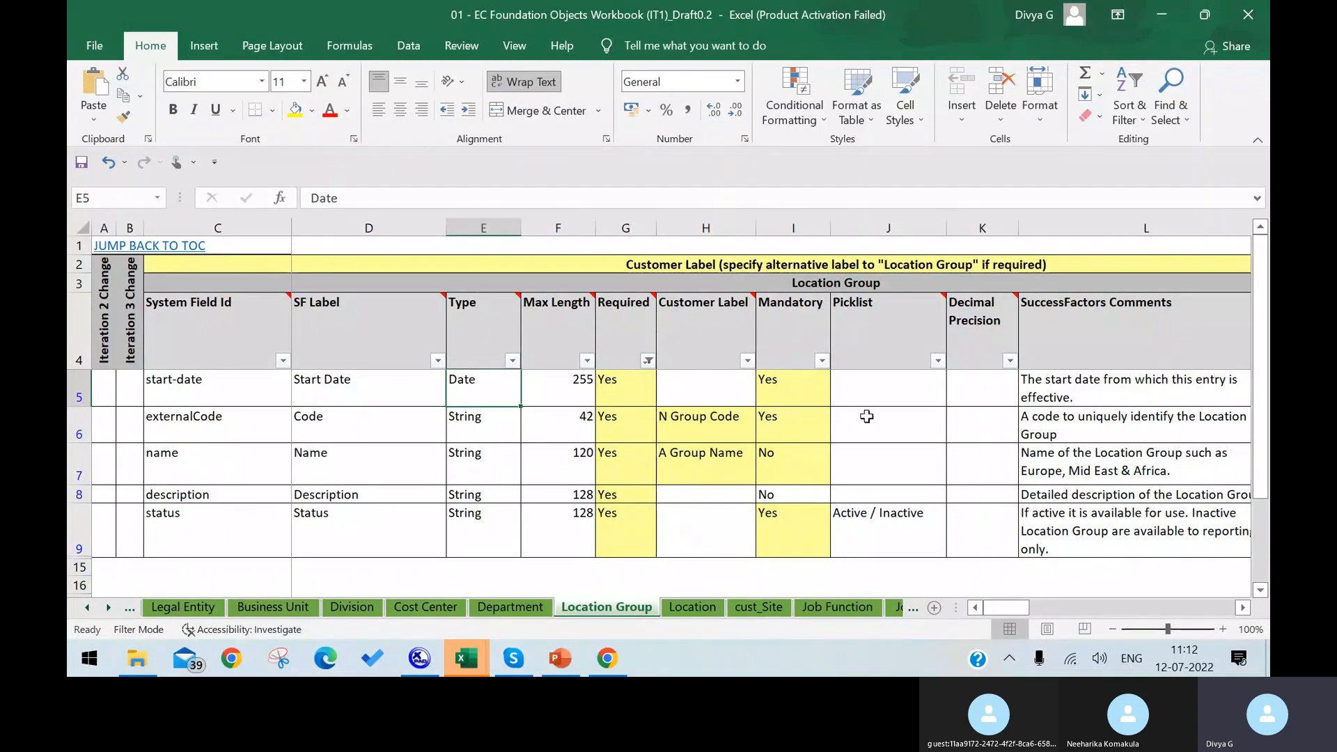
left_click(858, 532)
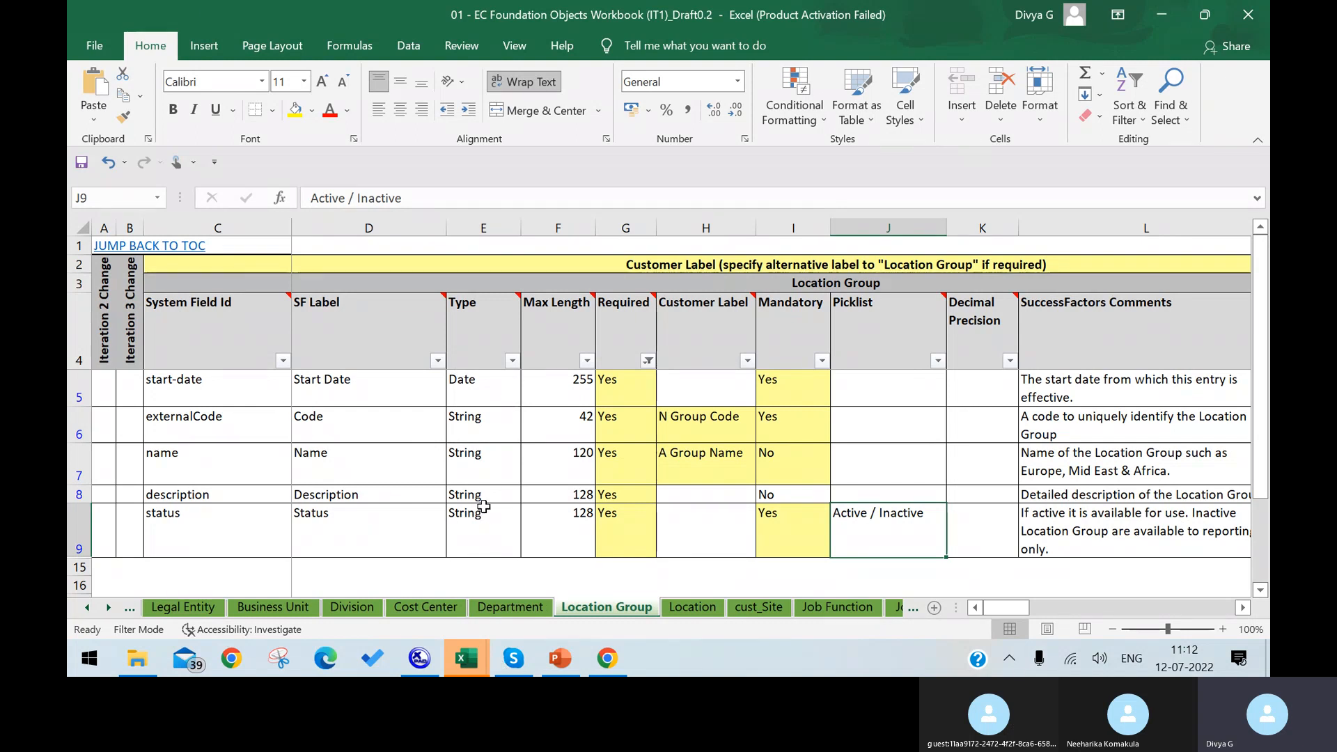
left_click(195, 418)
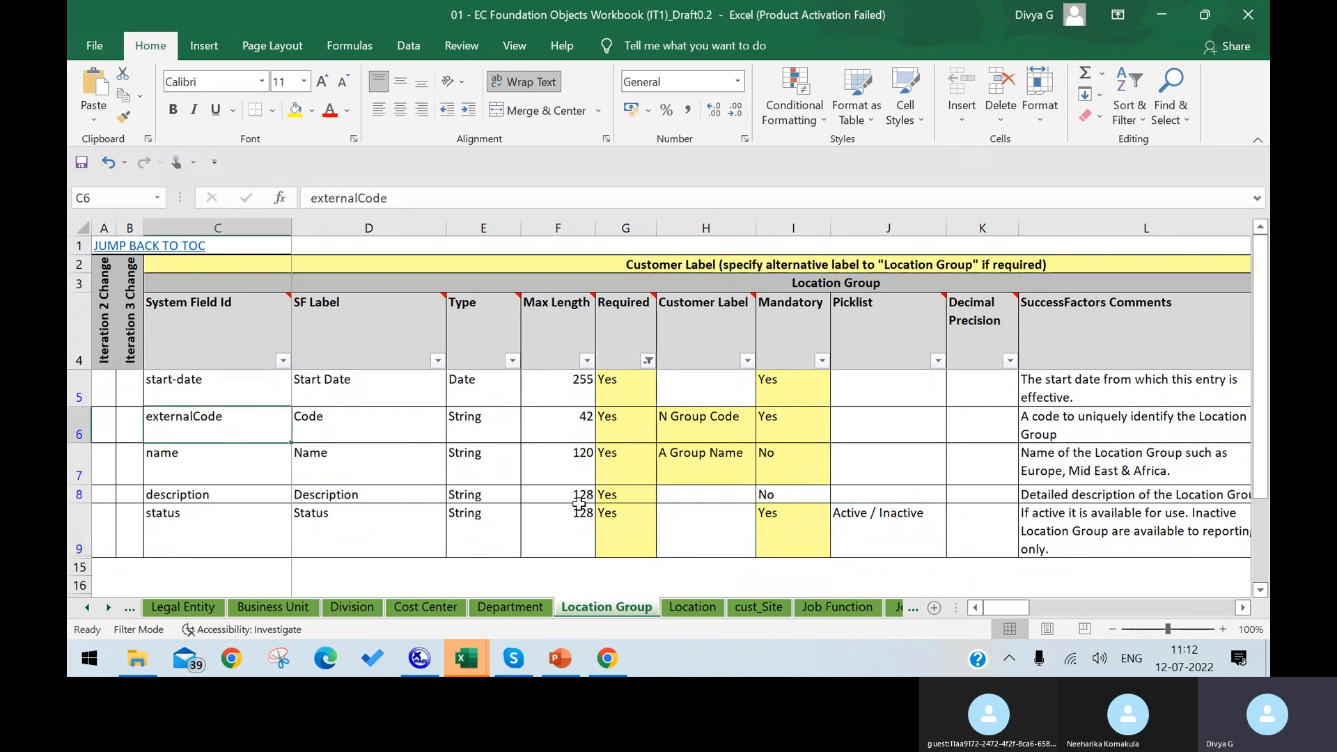
Step: Switch to the corporate data model in XMLPad and change the locationGroup element's default label to "Location Group"
left_click(421, 660)
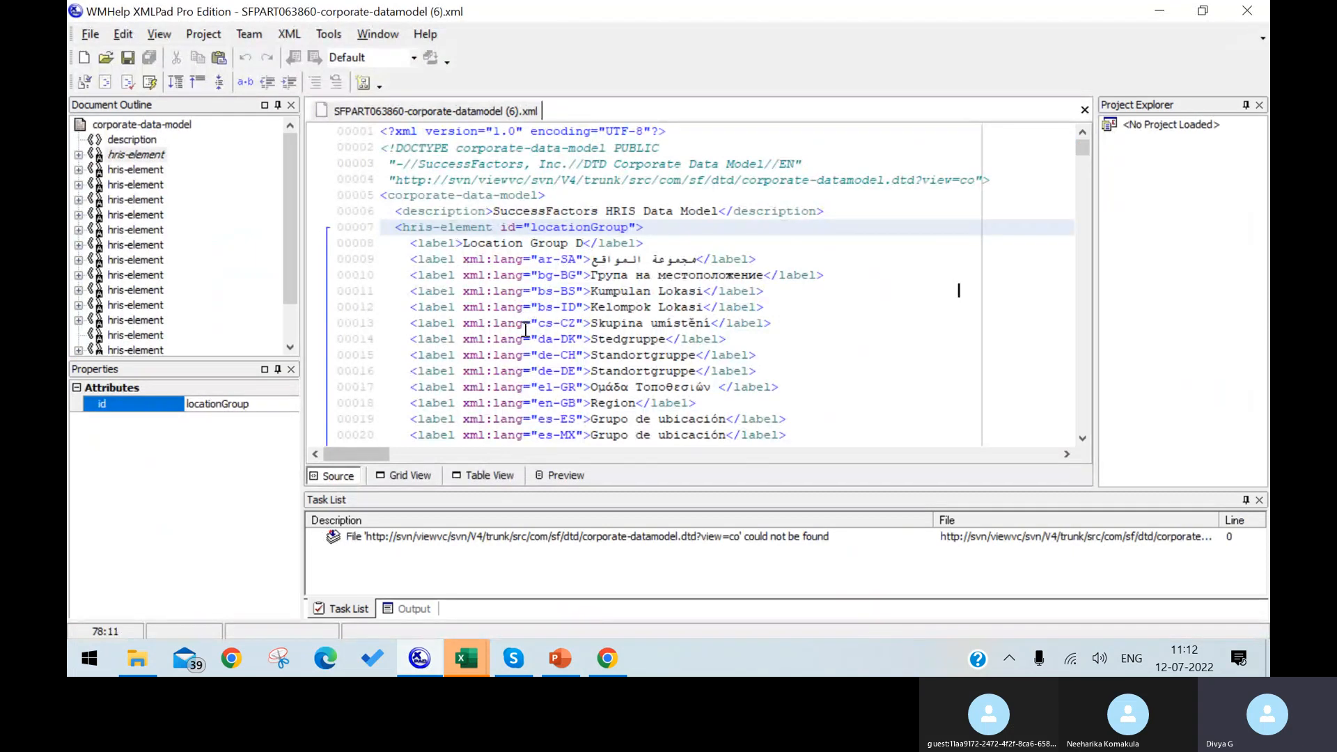
left_click(482, 476)
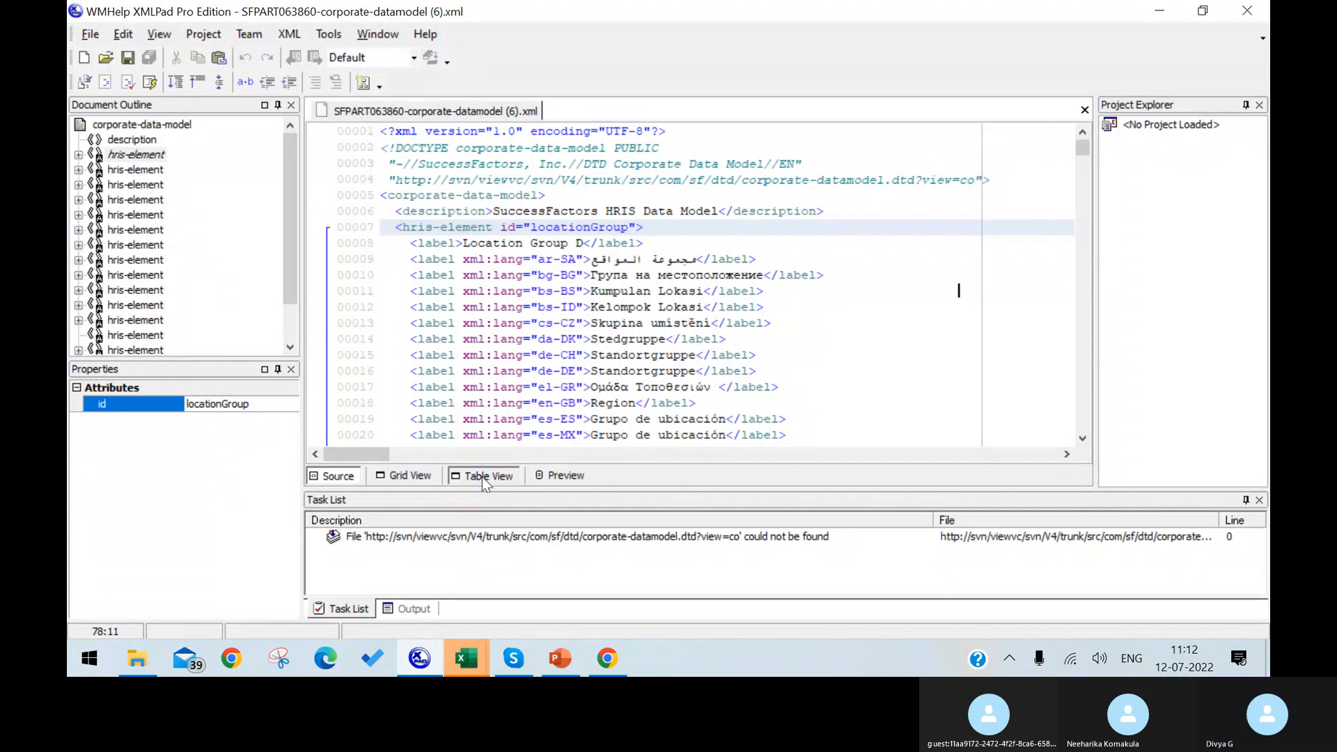
left_click(353, 476)
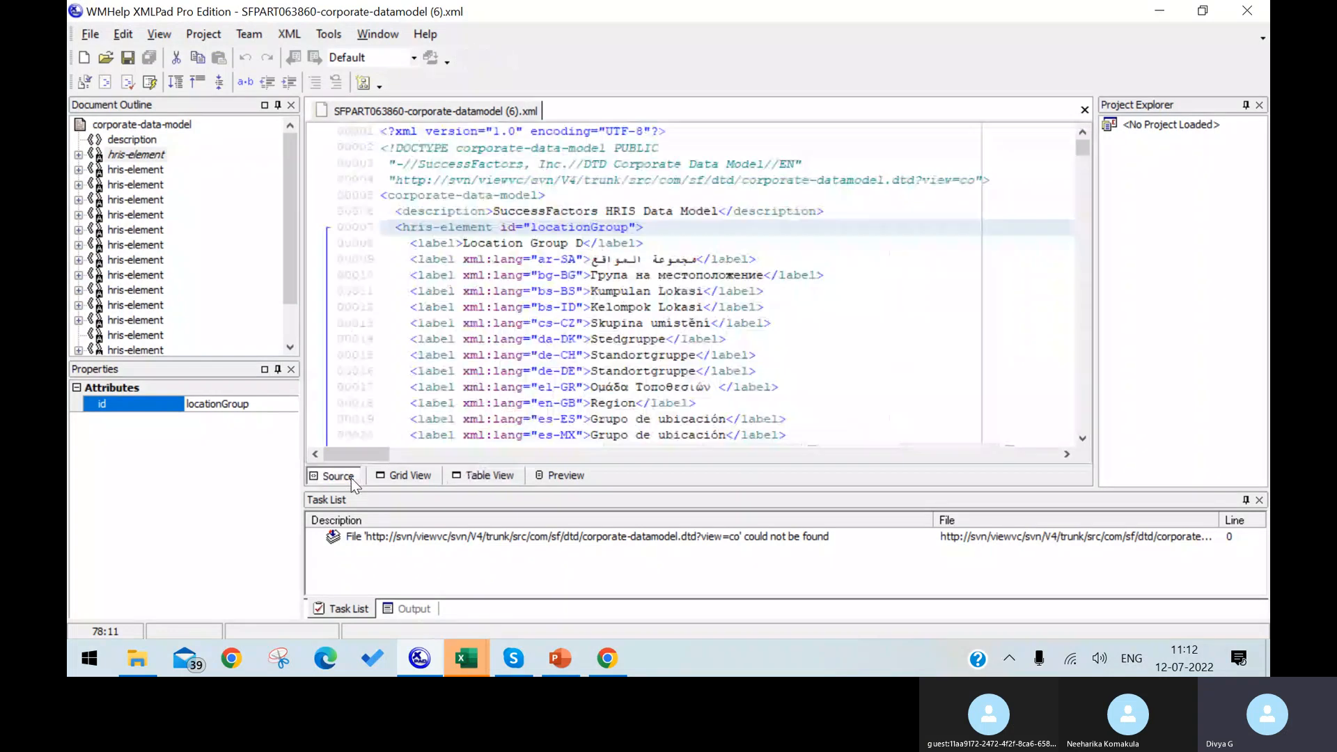
left_click(583, 242)
key("BackSpace")
key("BackSpace")
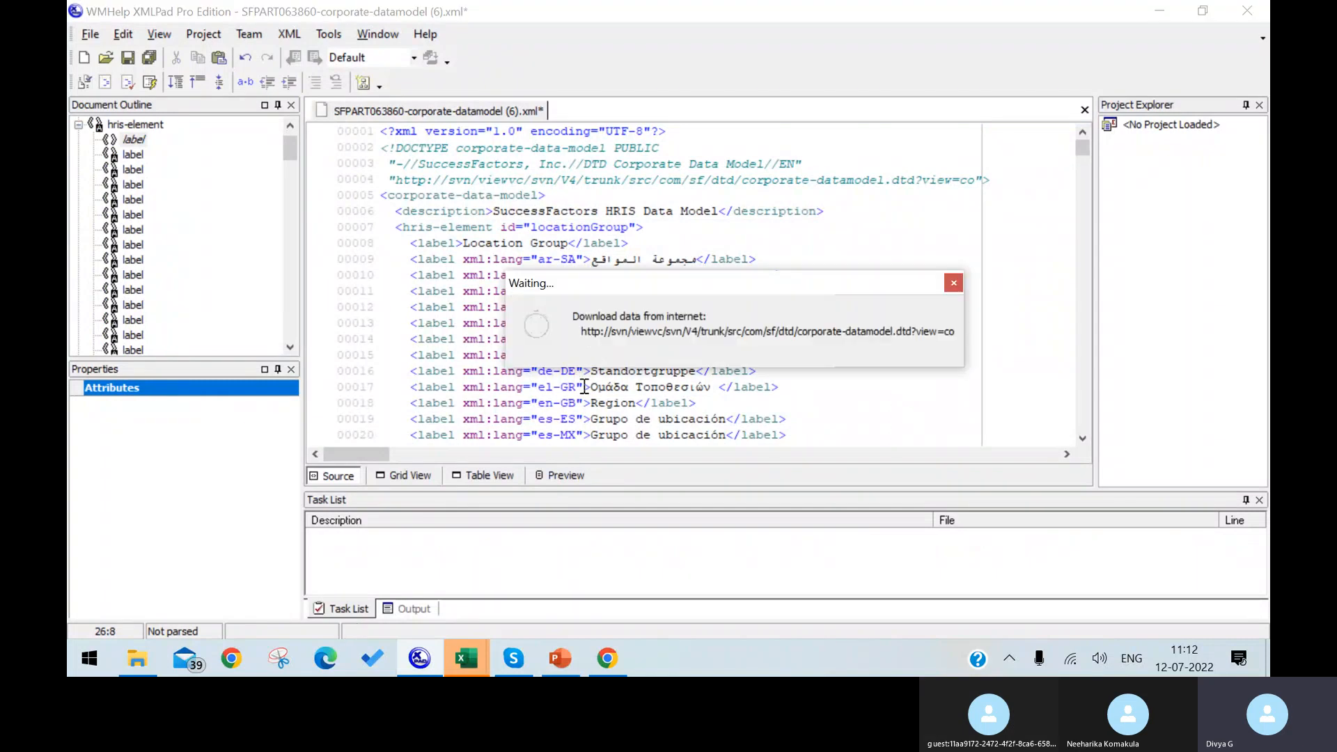
left_click(952, 275)
Step: Locate the locationGroup element's externalCode field in the table view and go to its definition in the XML source
left_click(478, 474)
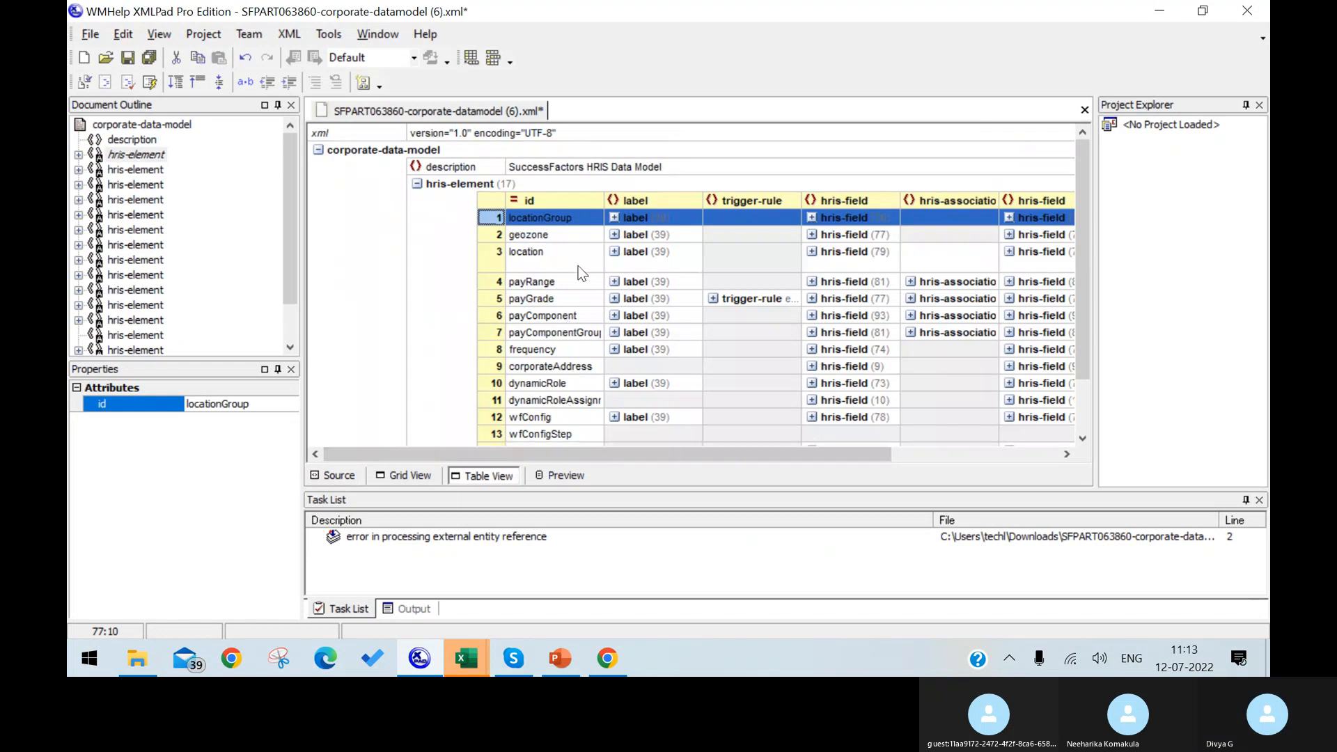
left_click(812, 218)
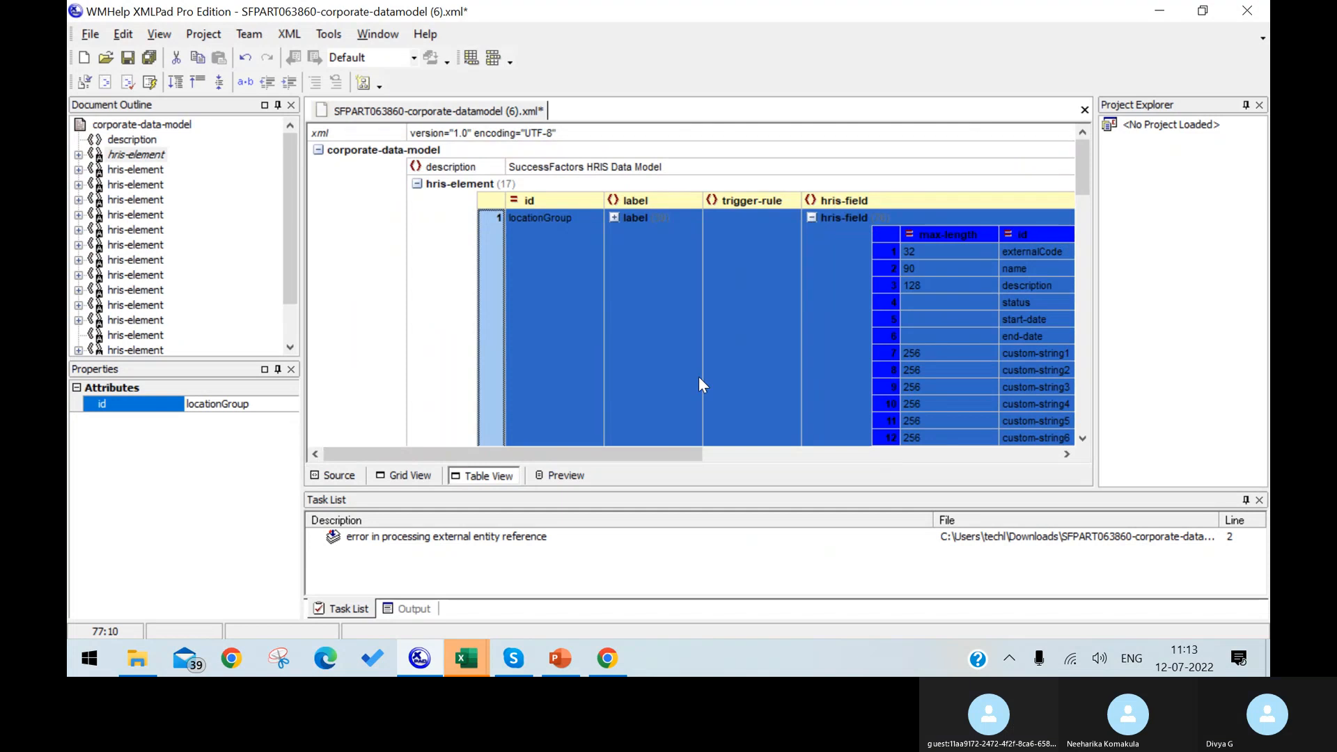
left_click_drag(556, 451, 693, 352)
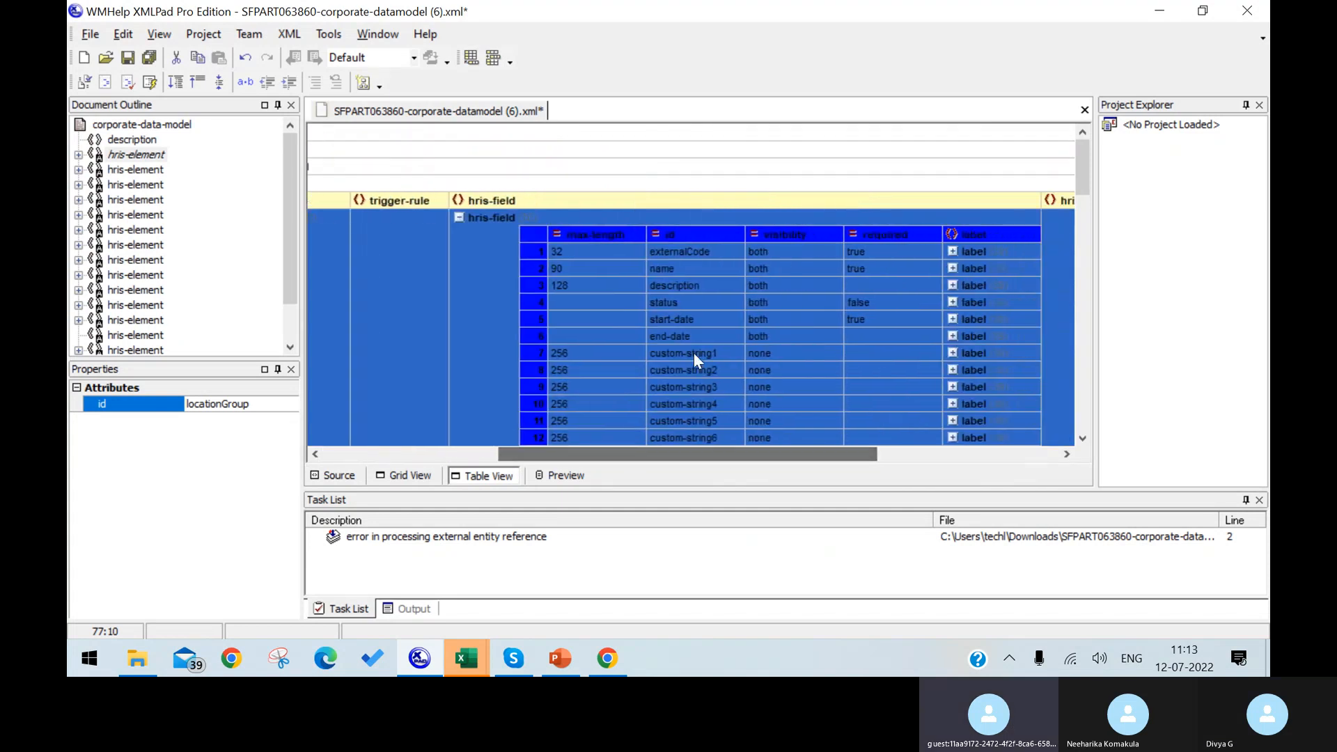
left_click(709, 251)
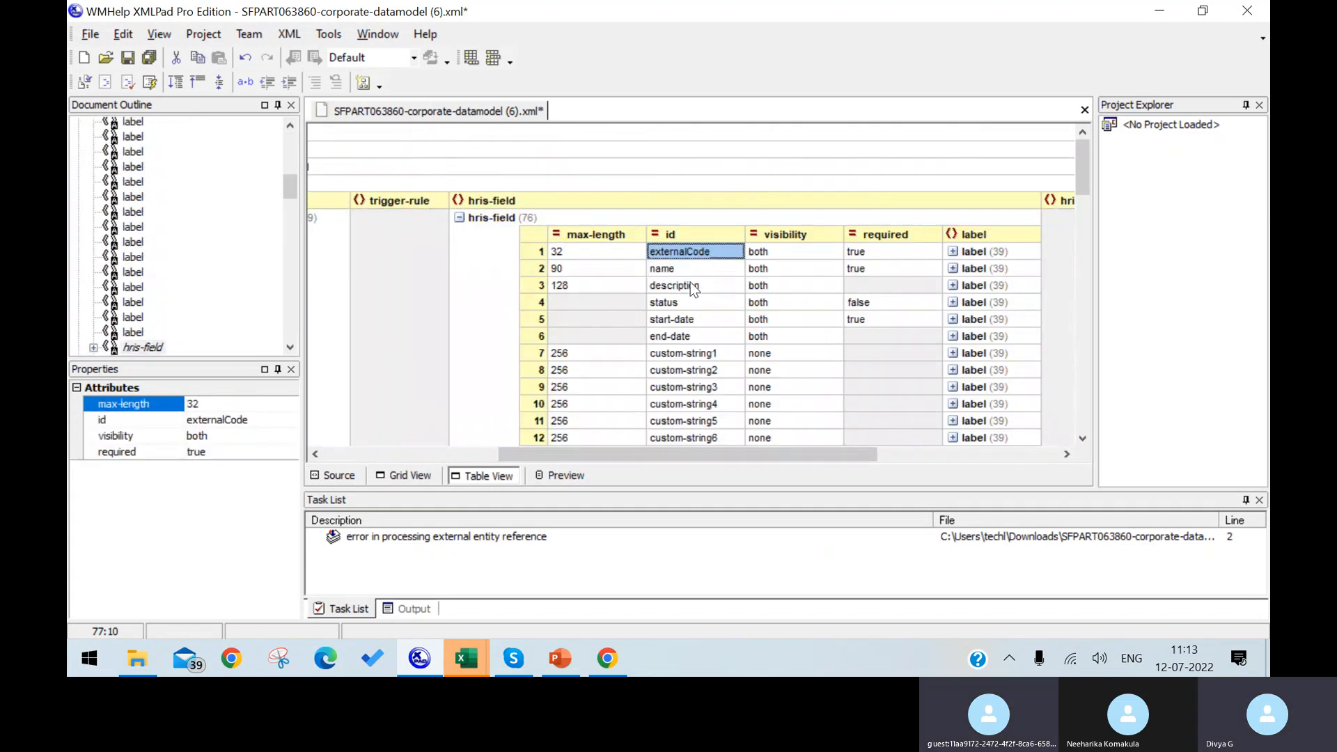
left_click(352, 479)
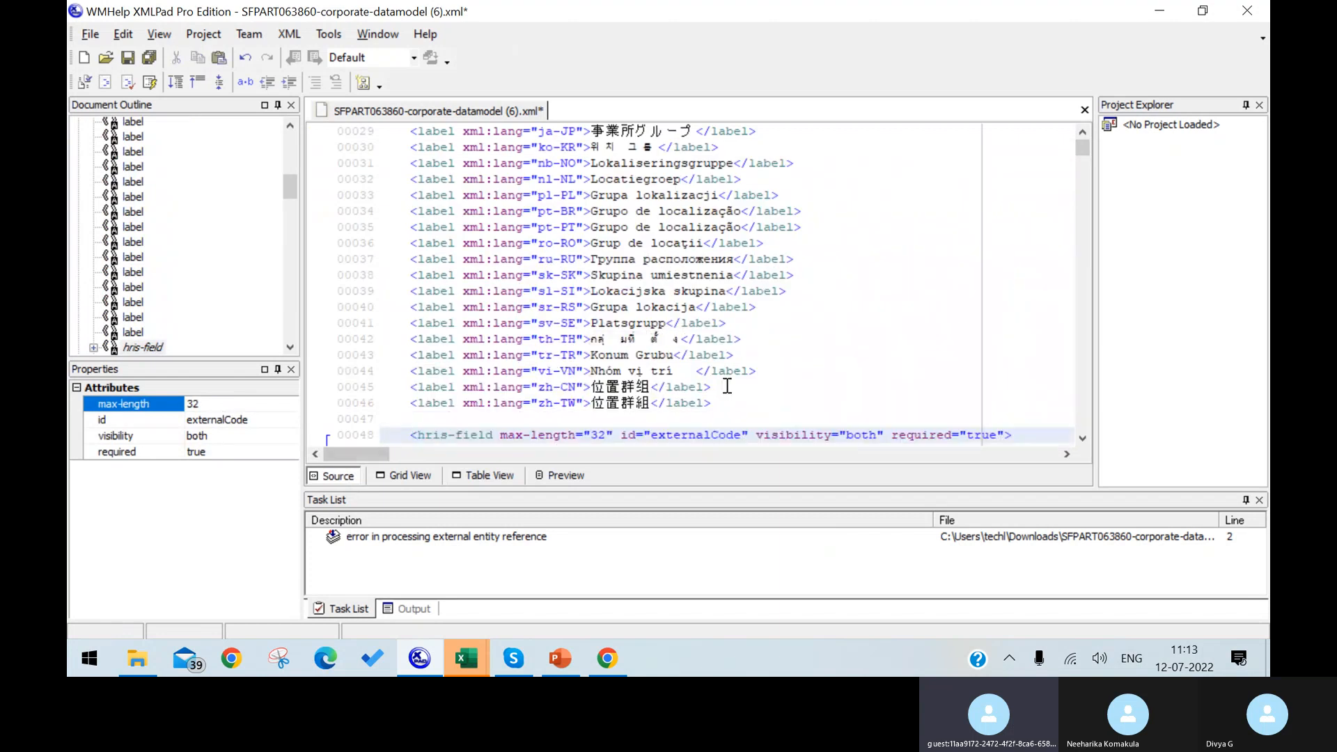
scroll(728, 387, "down", 1)
scroll(728, 386, "down", 1)
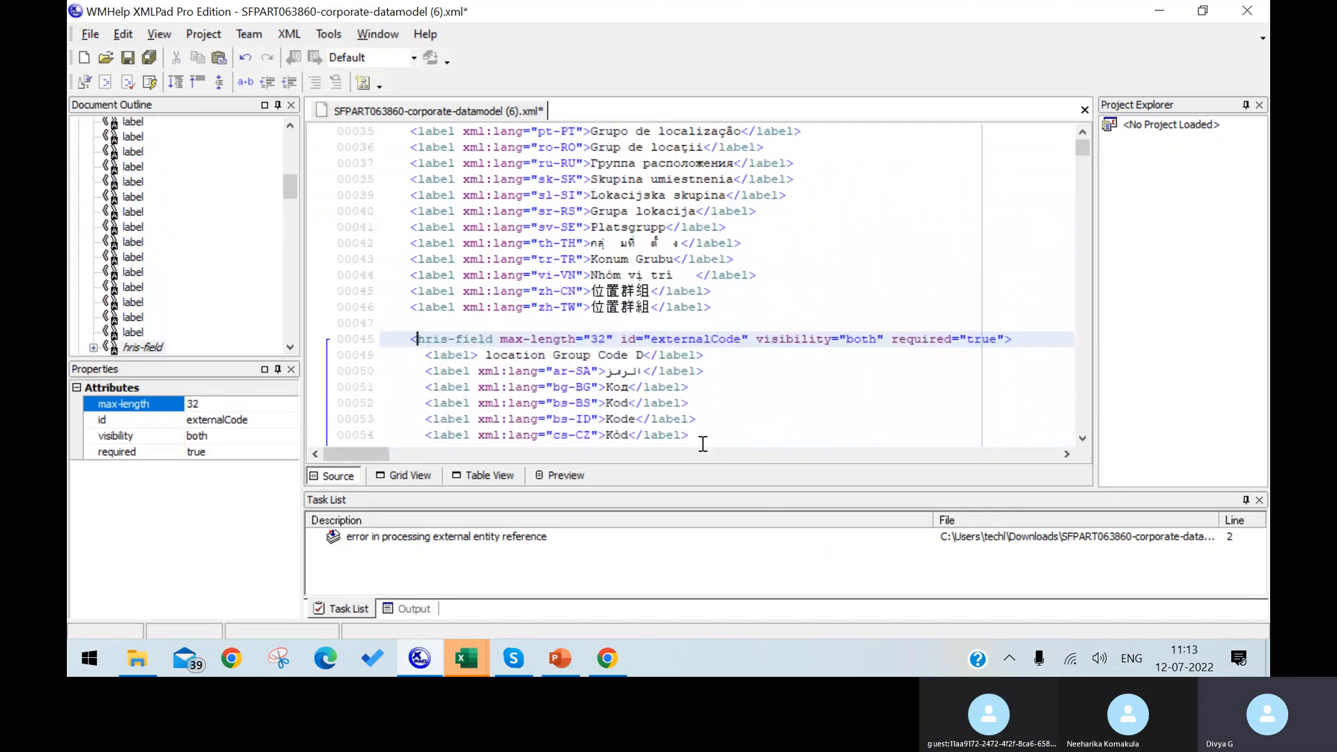
Step: Check the externalCode Max Length in the foundation objects workbook and set the field's max-length to 42 in the XML
left_click(468, 669)
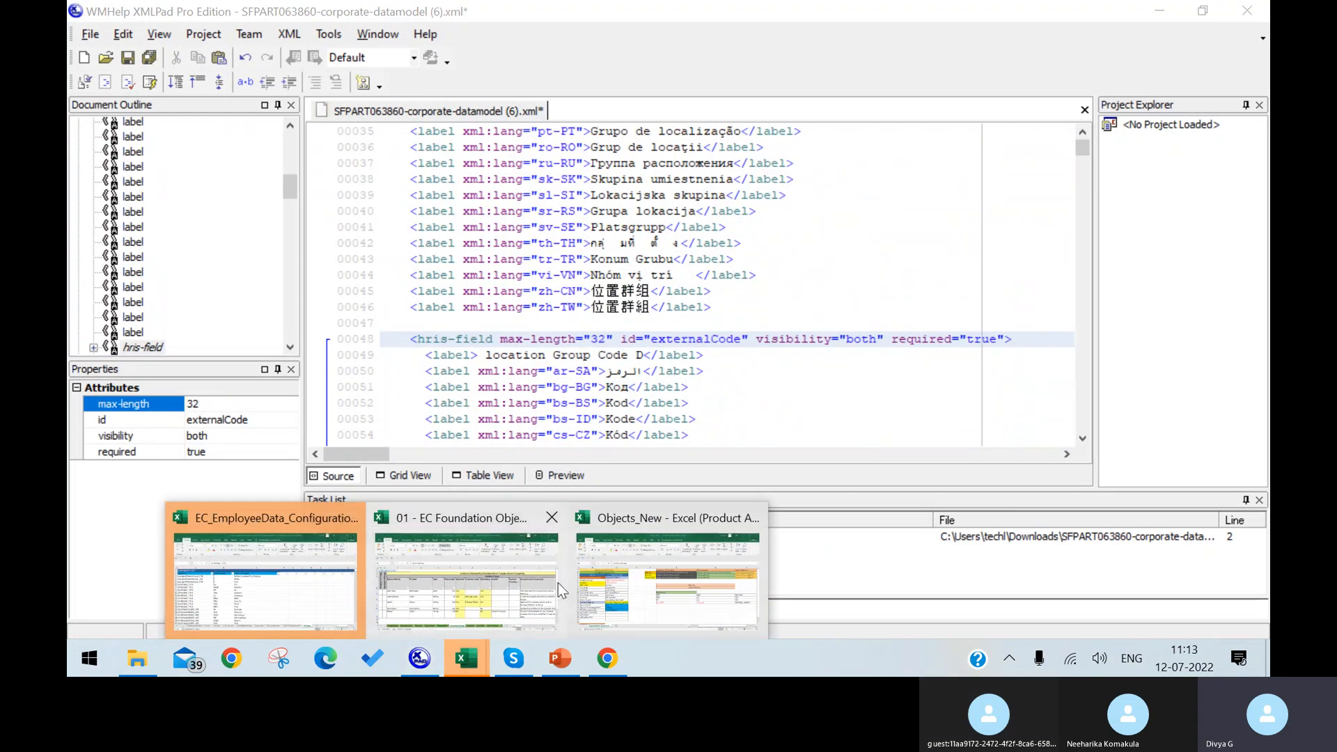
left_click(506, 593)
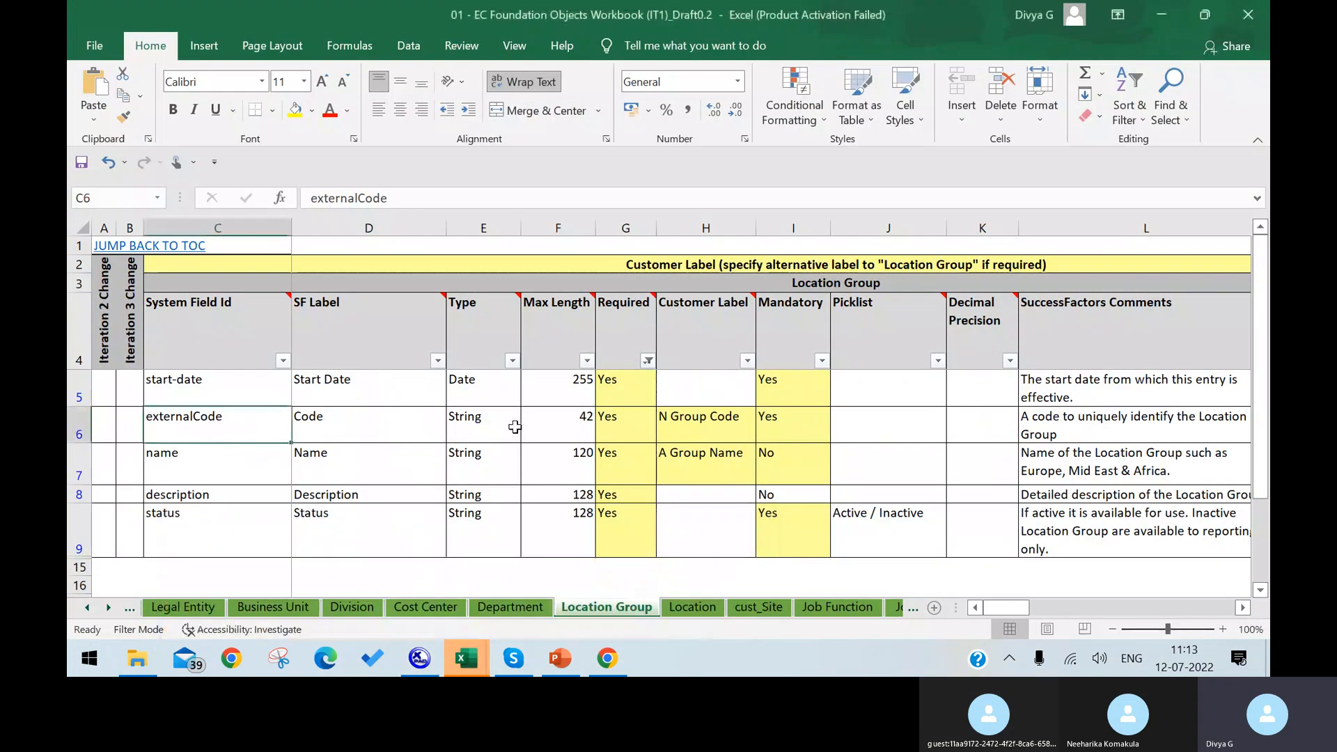
left_click(575, 428)
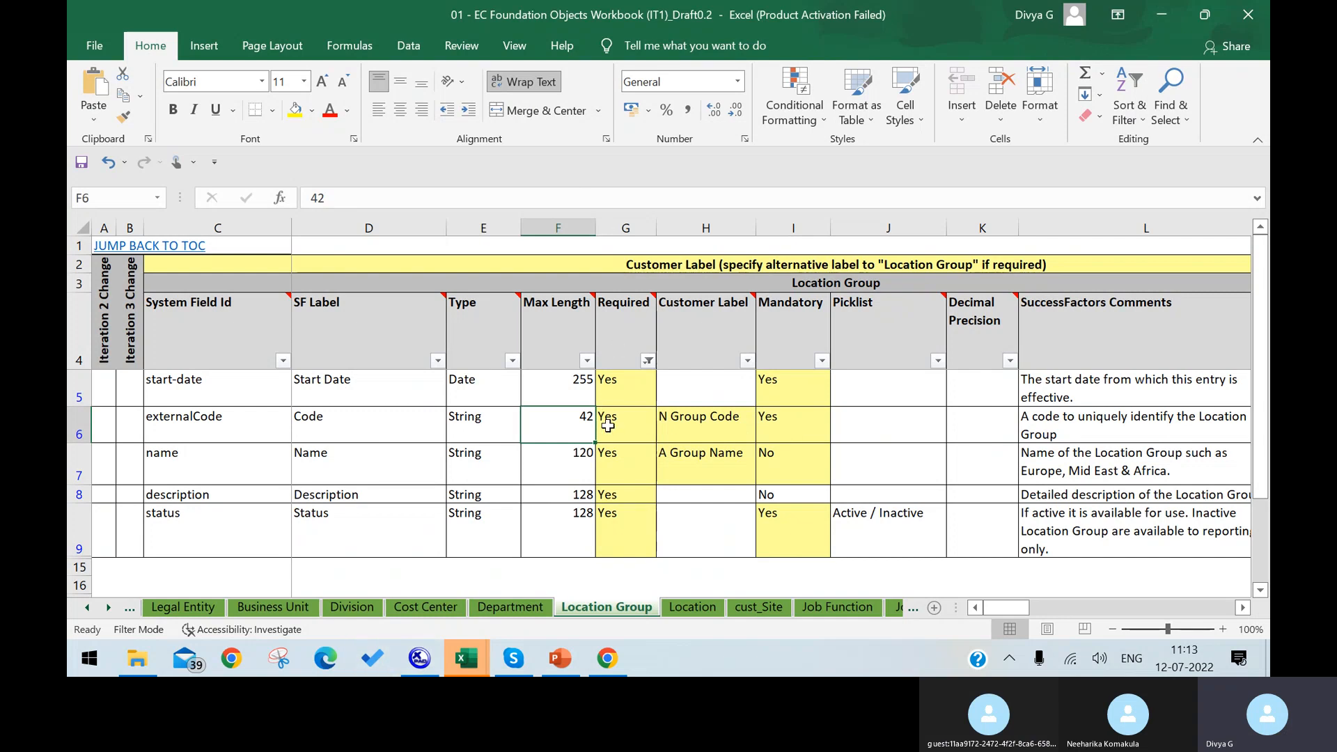
left_click(431, 663)
left_click(600, 340)
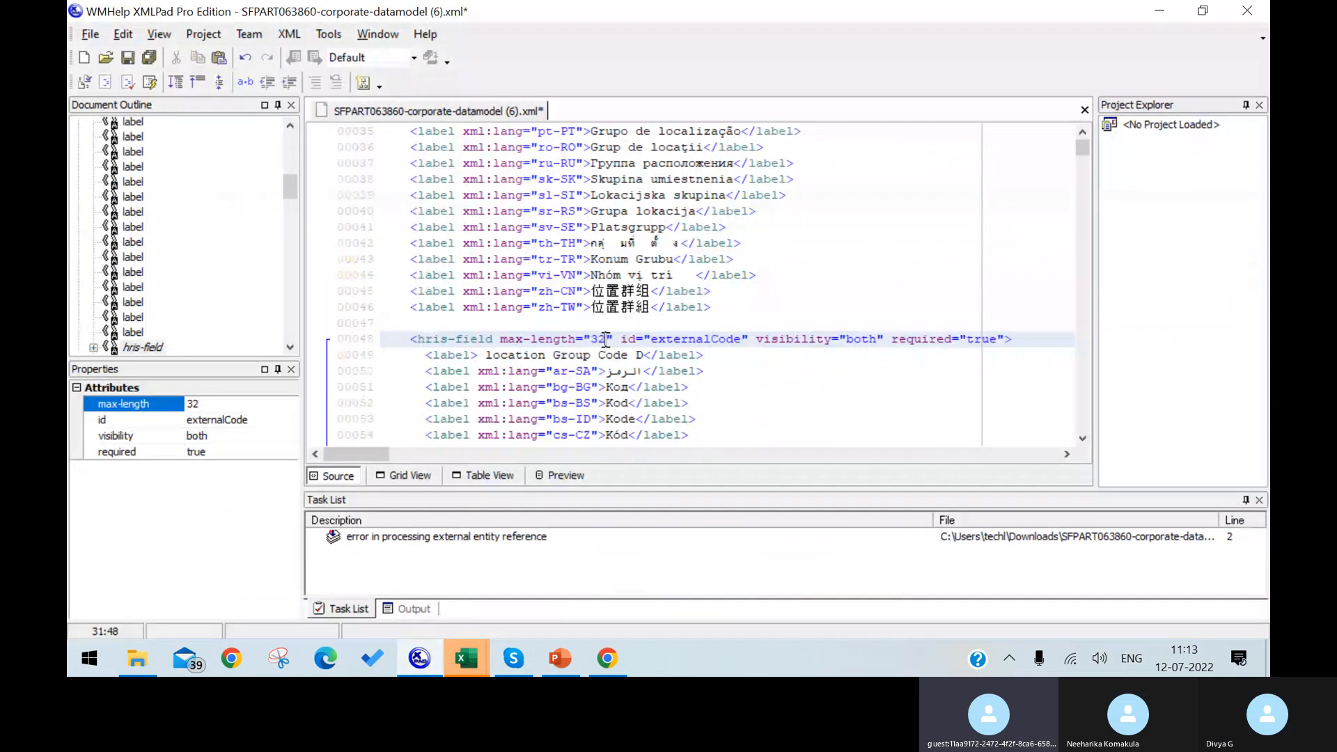
key("BackSpace")
type("4")
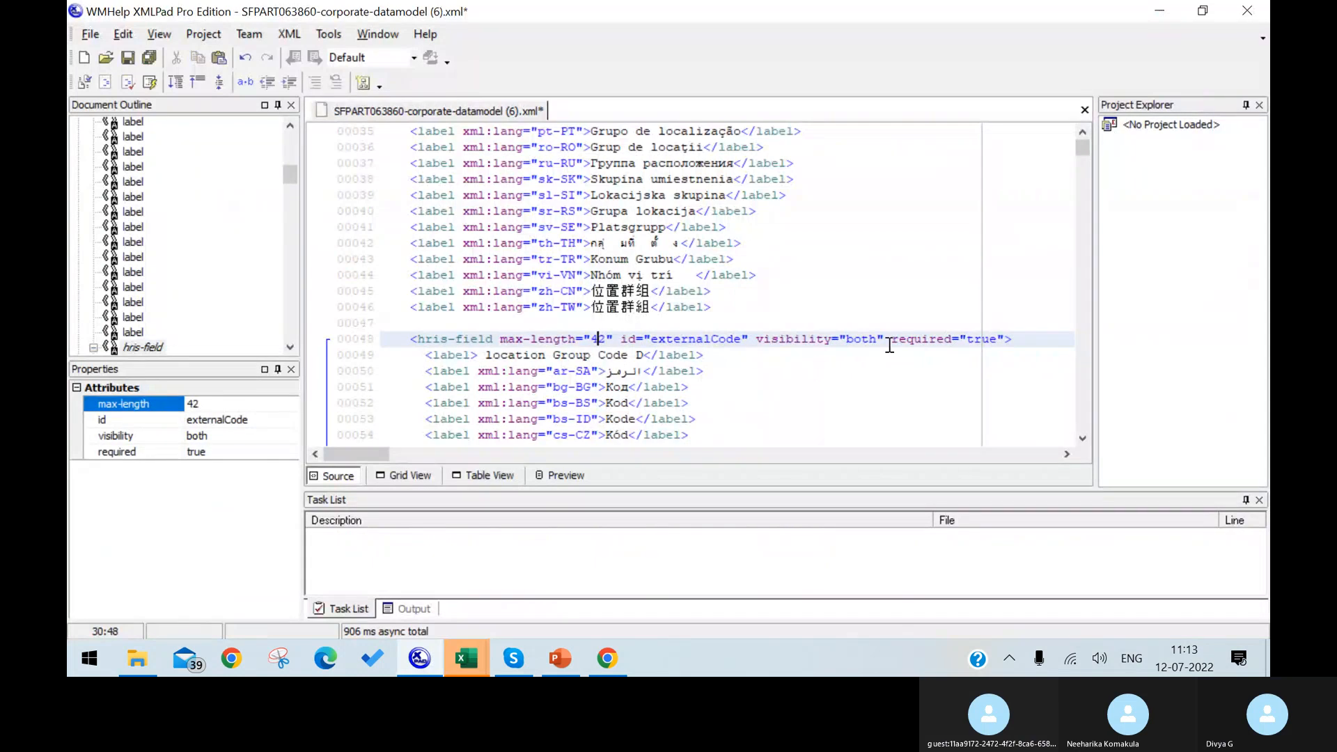
left_click(991, 341)
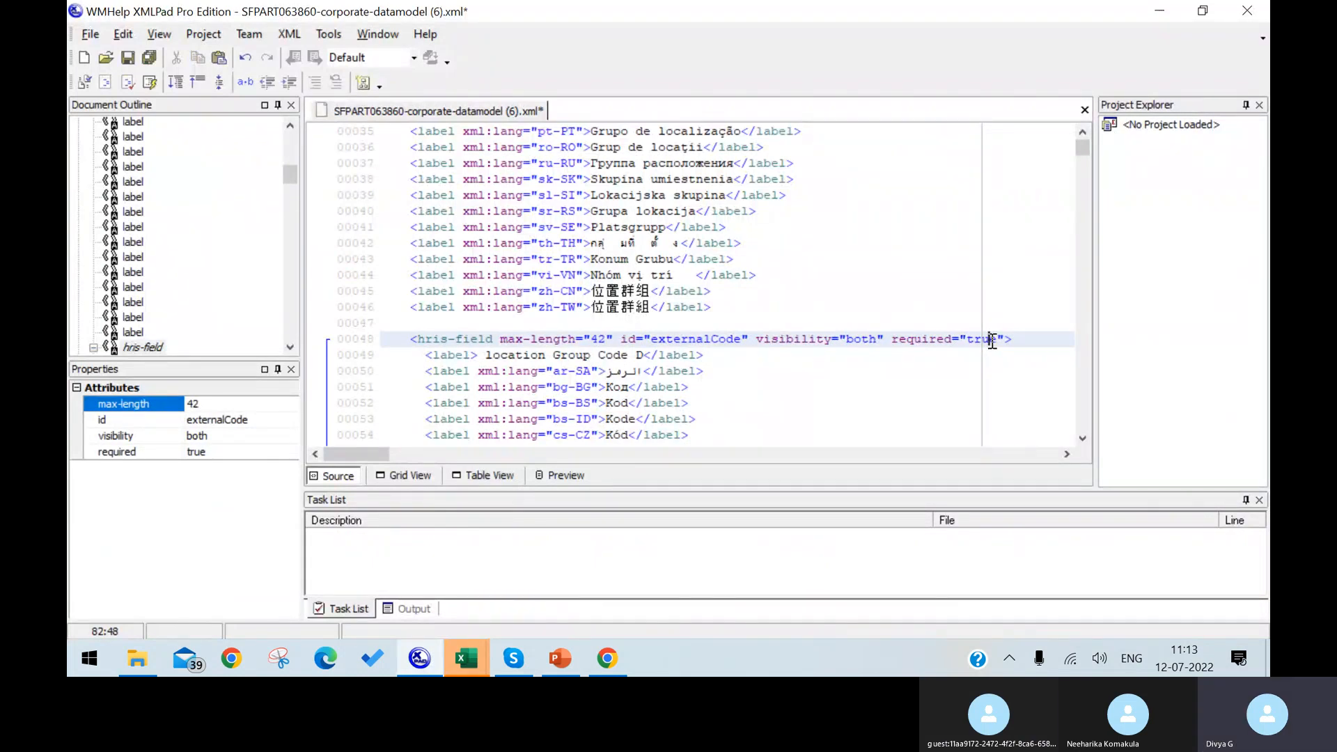
Step: Replace the default label of the externalCode field with "N Group Code" in the XML source
left_click(646, 356)
left_click_drag(646, 356, 485, 356)
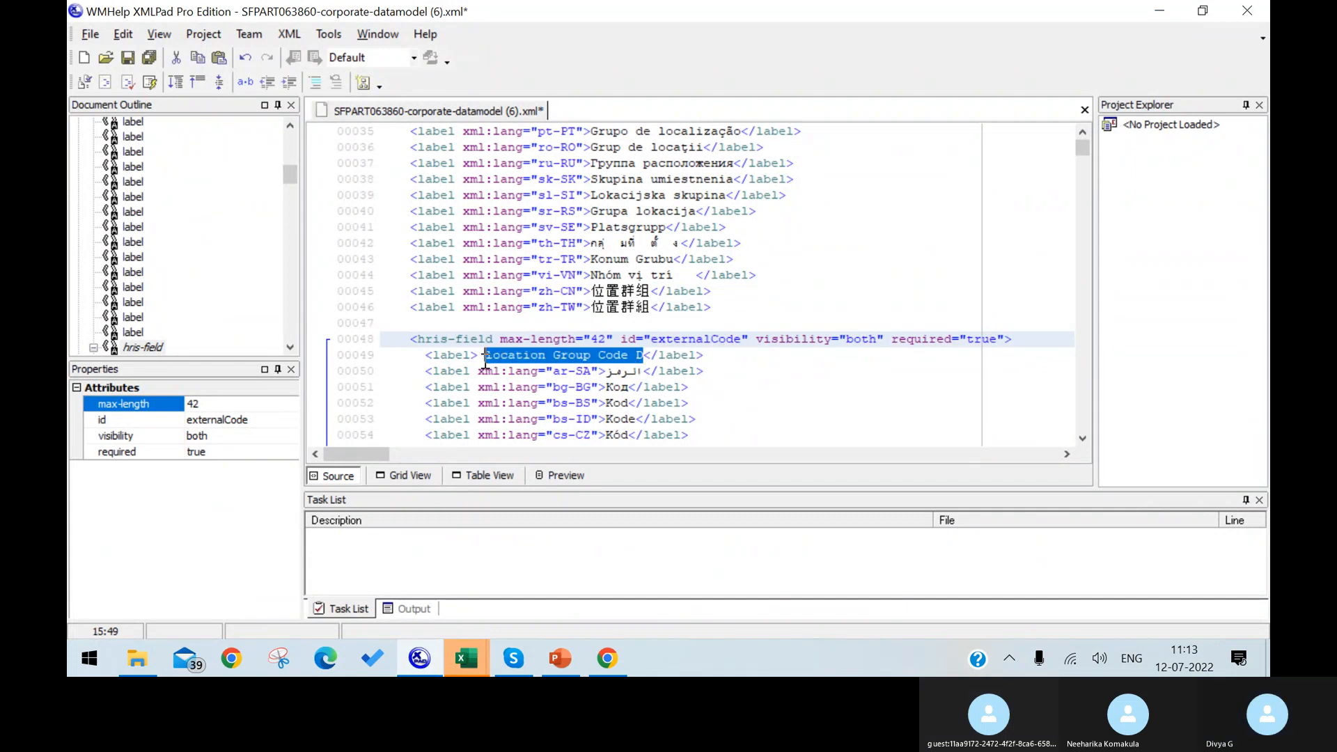
type("N Gz")
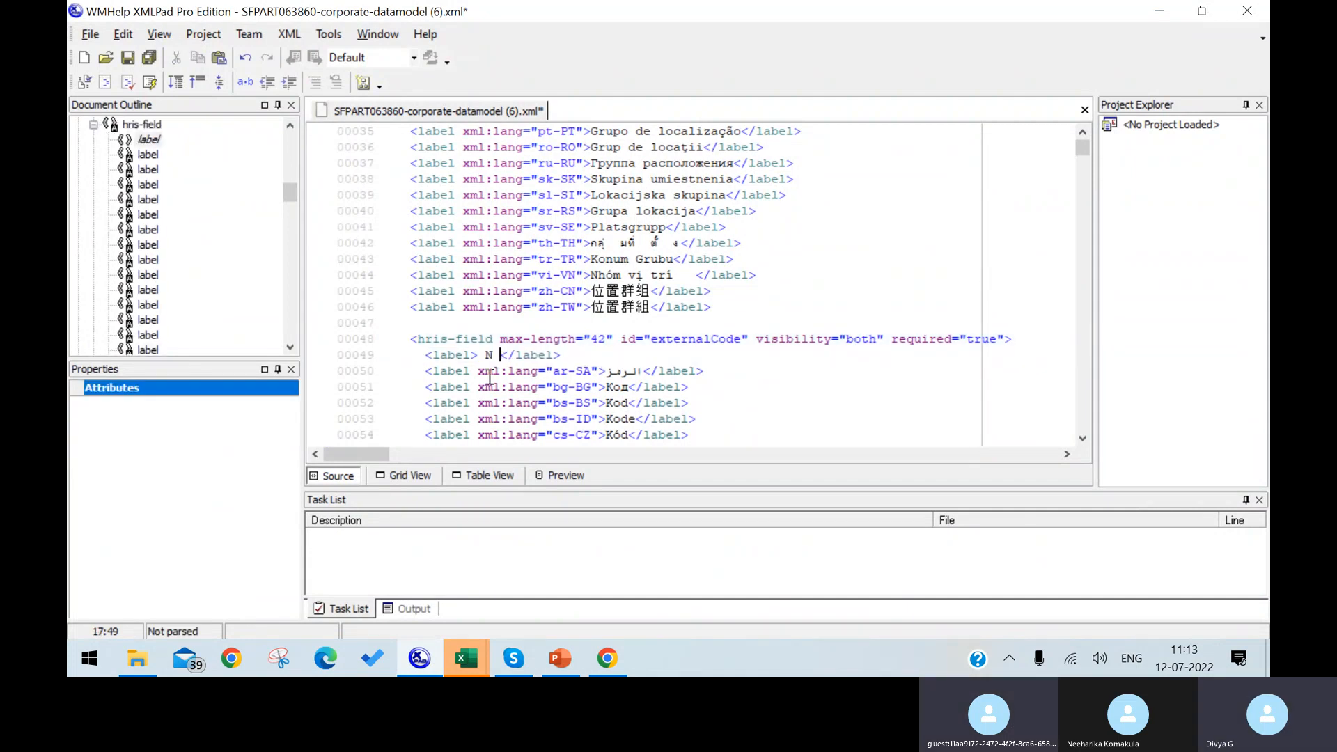
type("oup ")
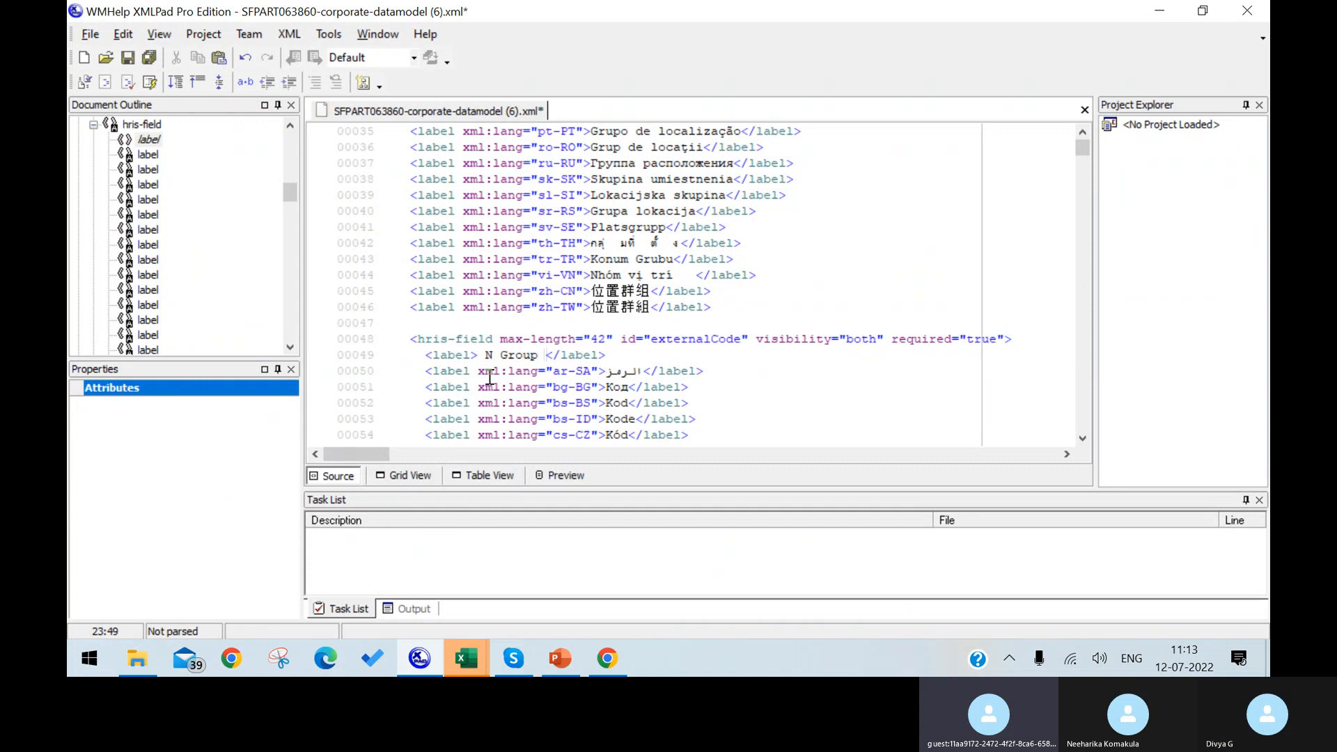
type("Code")
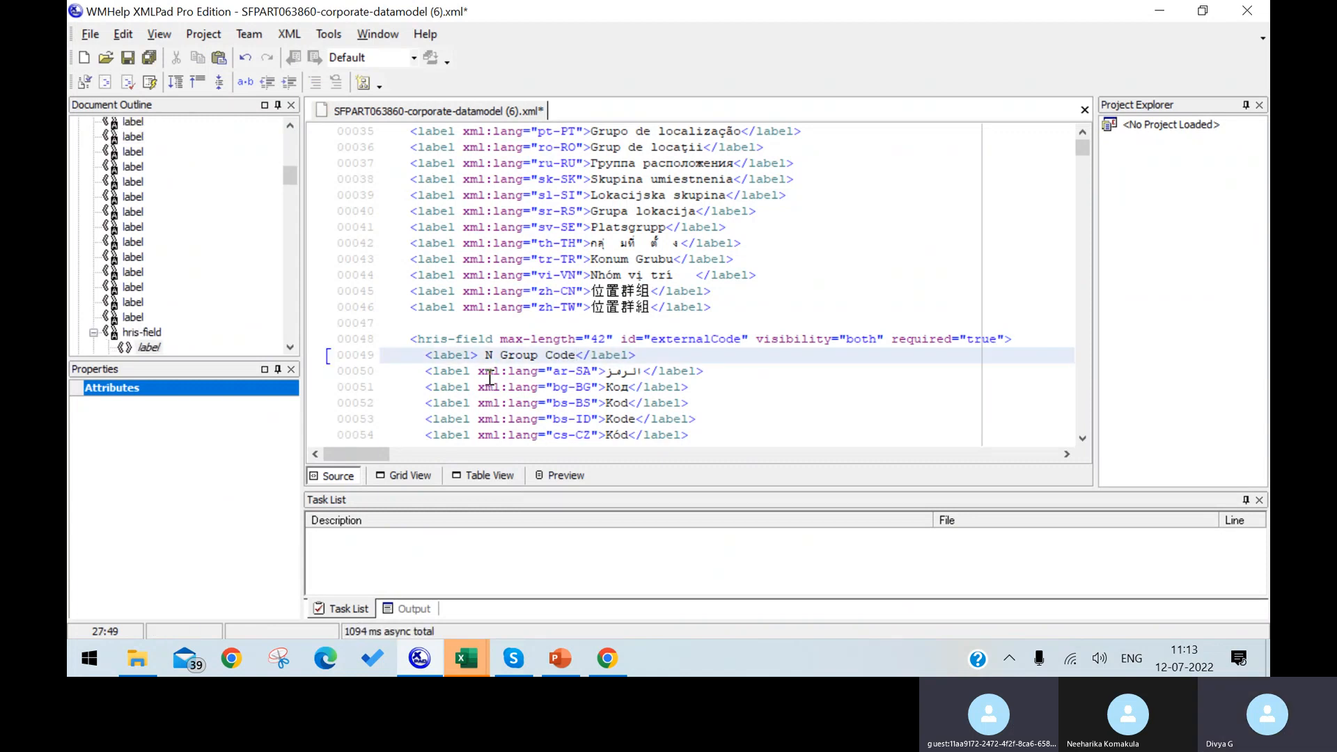
Step: Switch to the Skype call to check its chat, and return to the data model in XMLPad
mouse_move(512, 667)
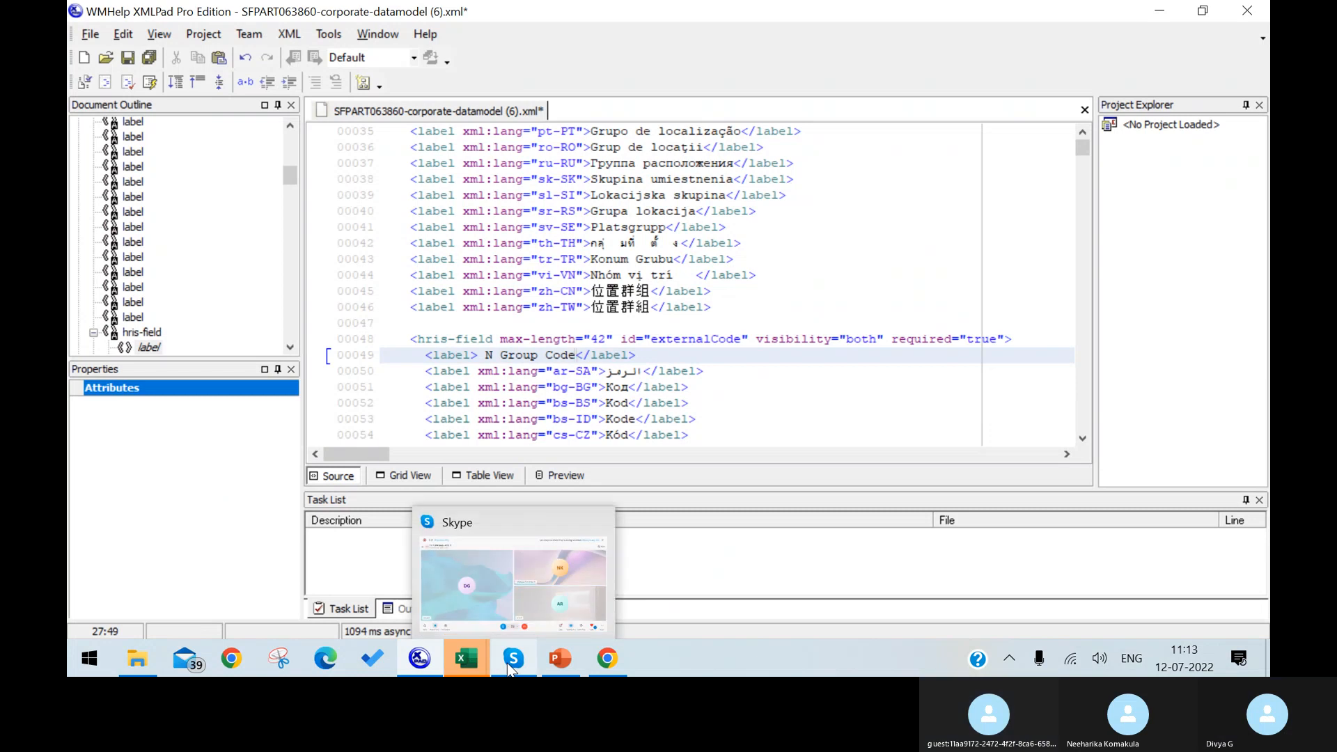
left_click(565, 596)
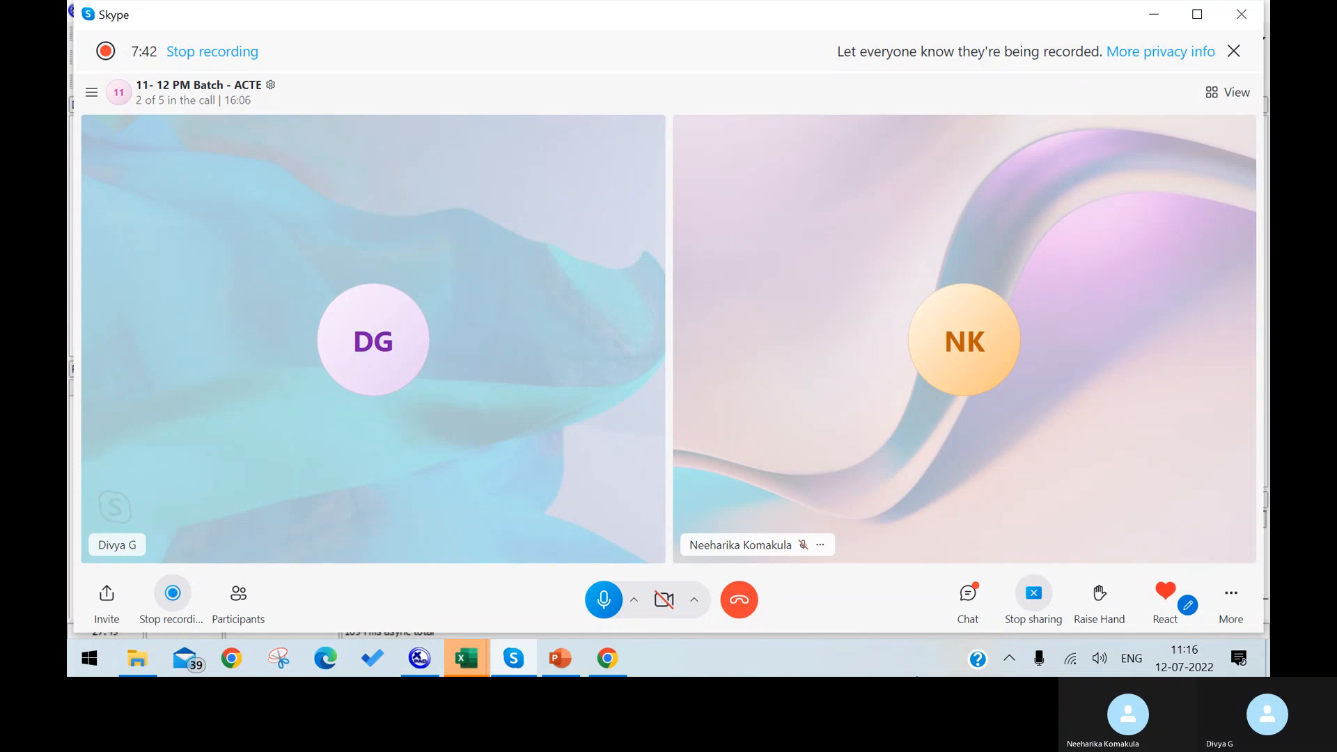
left_click(970, 600)
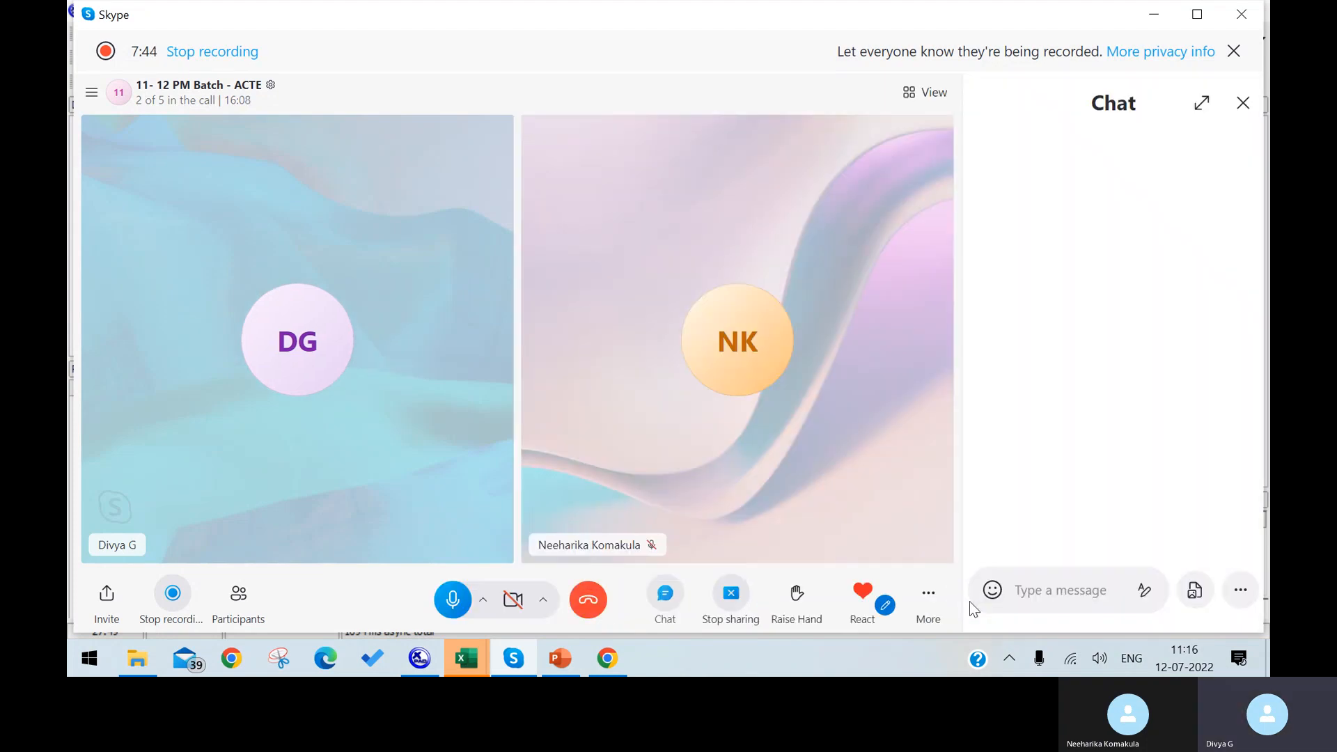
left_click(1243, 103)
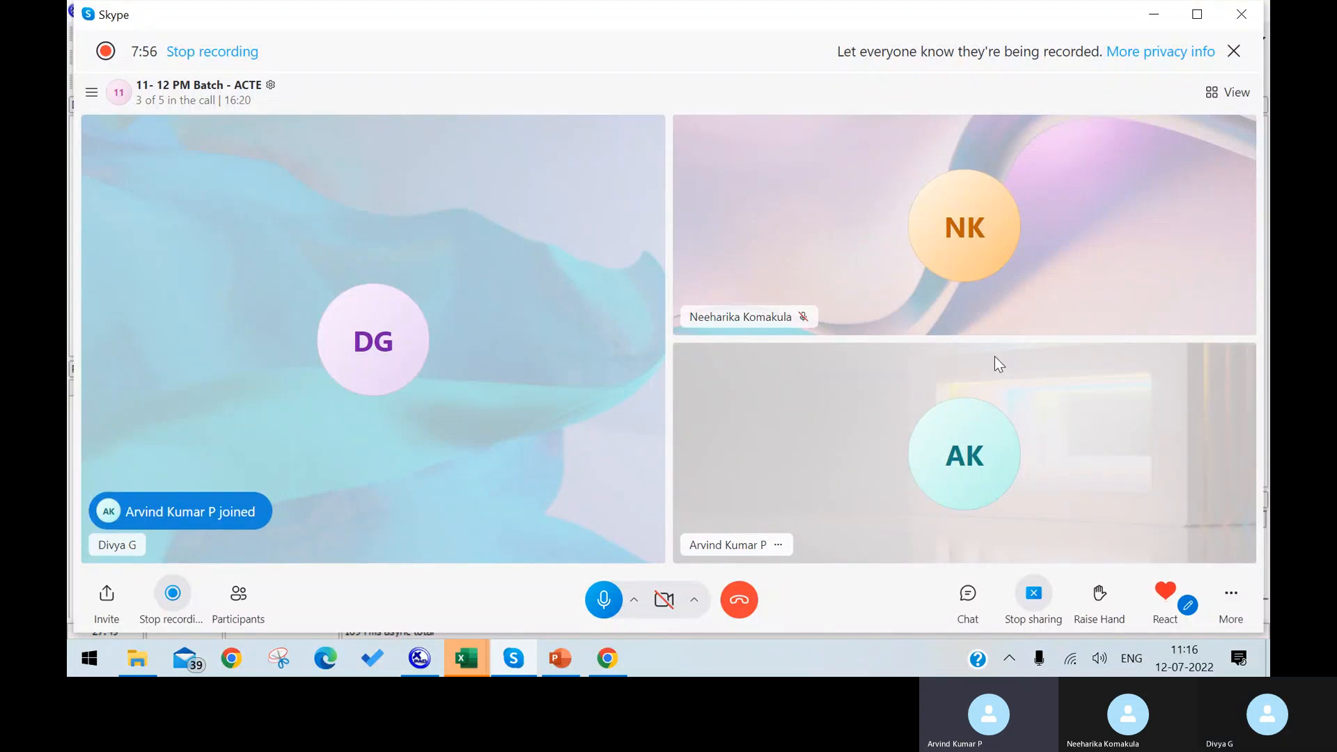
left_click(555, 659)
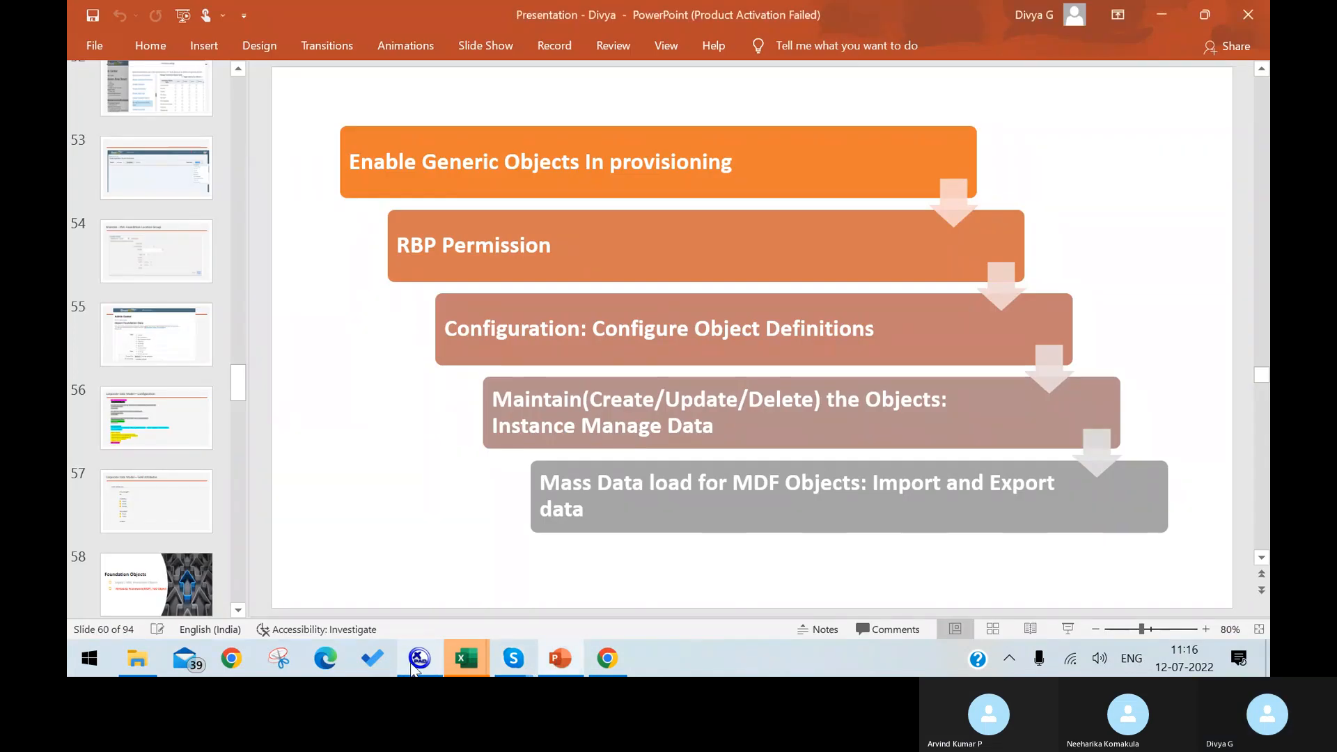
left_click(414, 663)
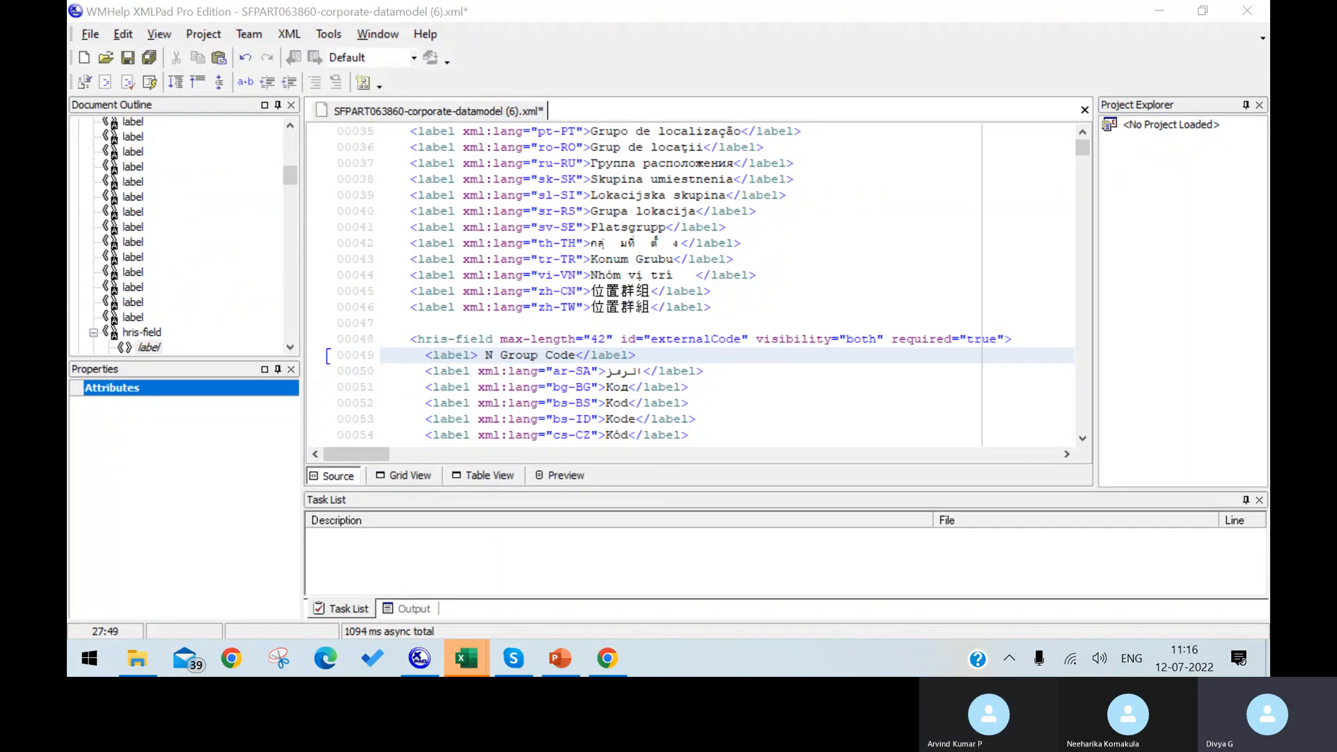
Step: Switch to the EC Foundation Objects Workbook and review the Location Group fields' Max Length, Customer Label, Mandatory and Required settings
mouse_move(466, 658)
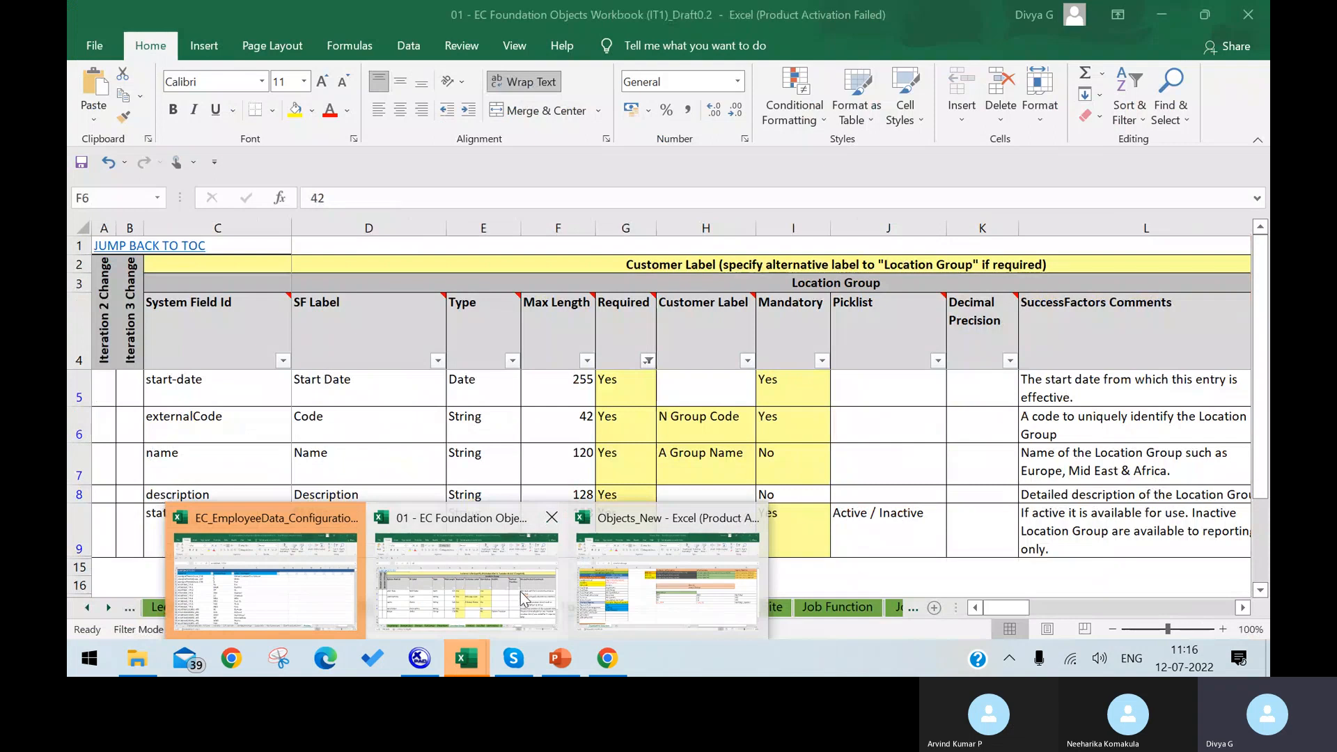
left_click(521, 591)
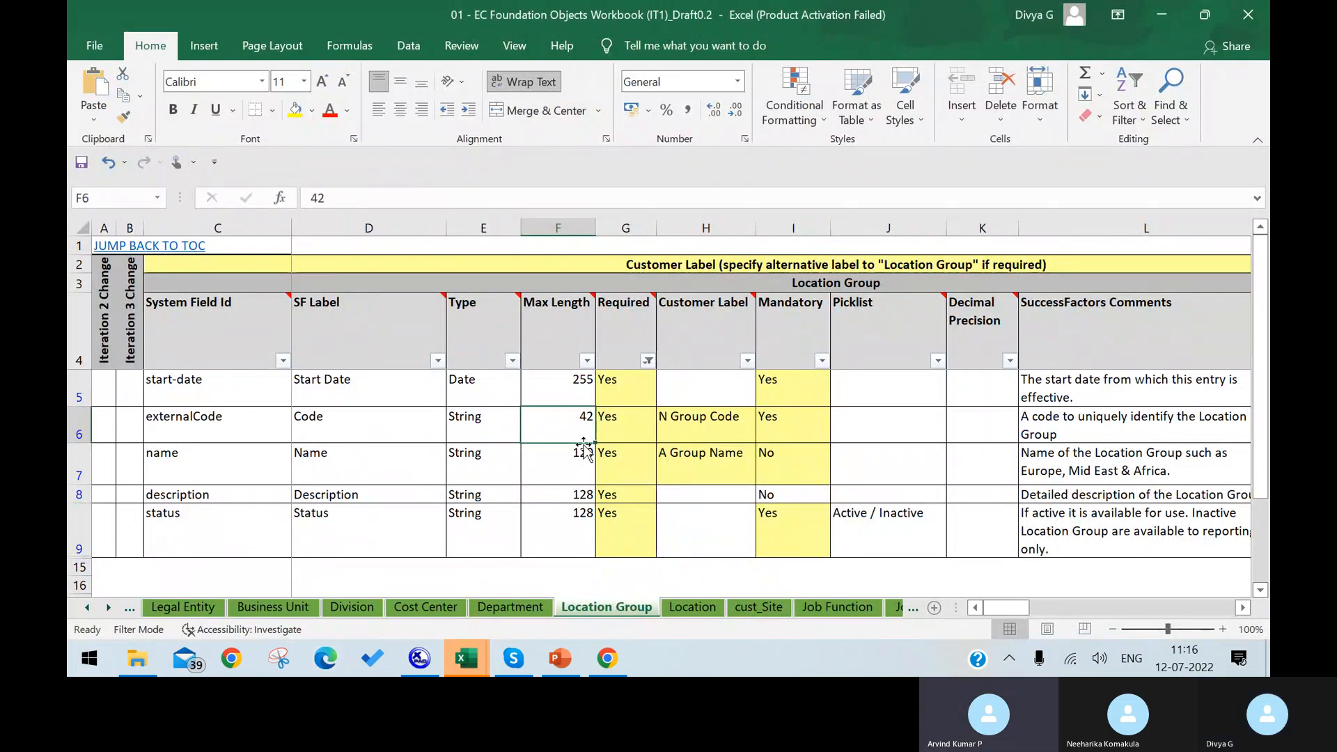
left_click(582, 470)
left_click(575, 416)
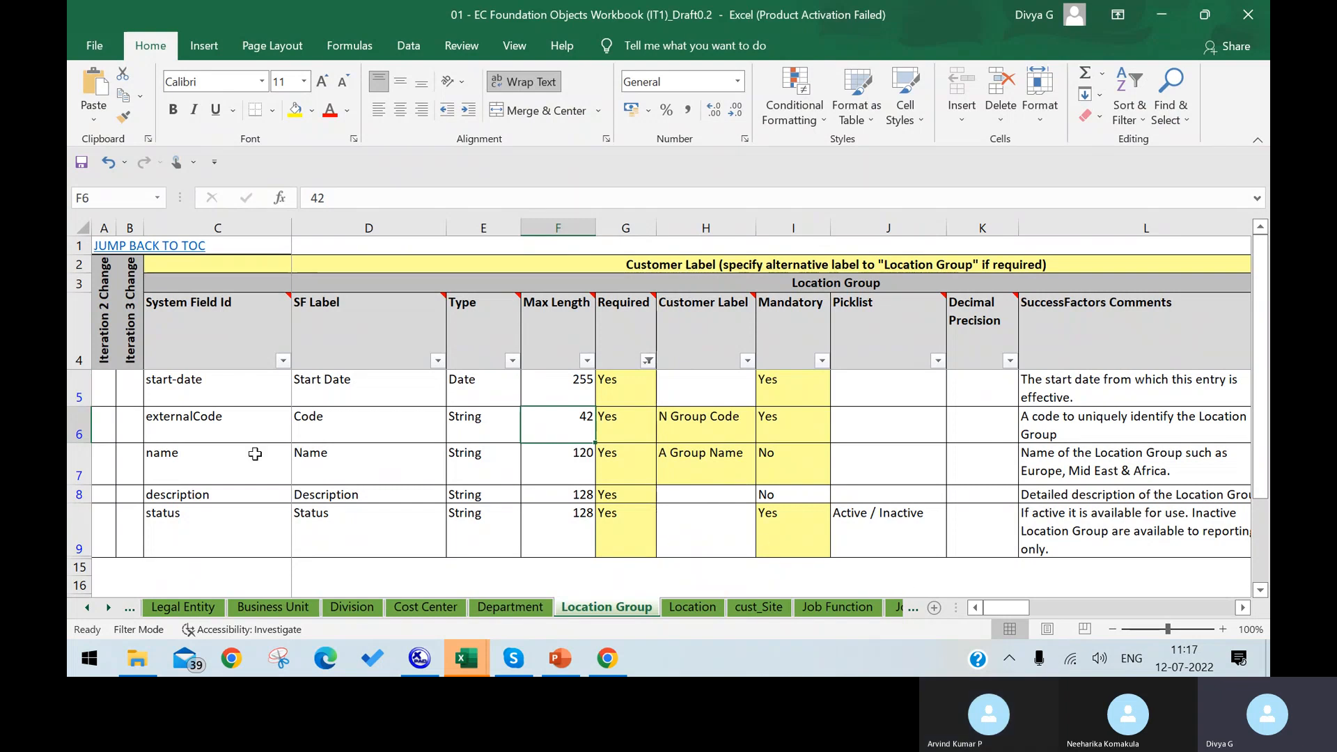
left_click(681, 430)
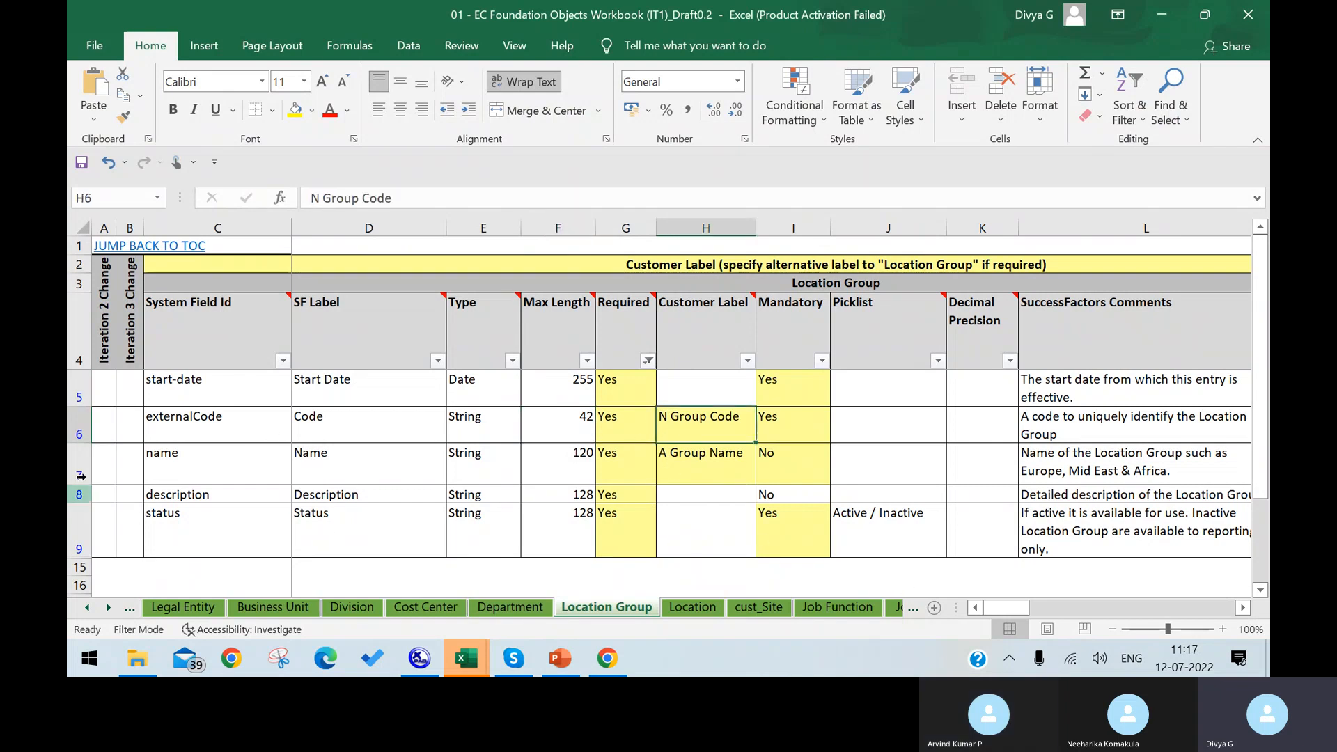
left_click(723, 475)
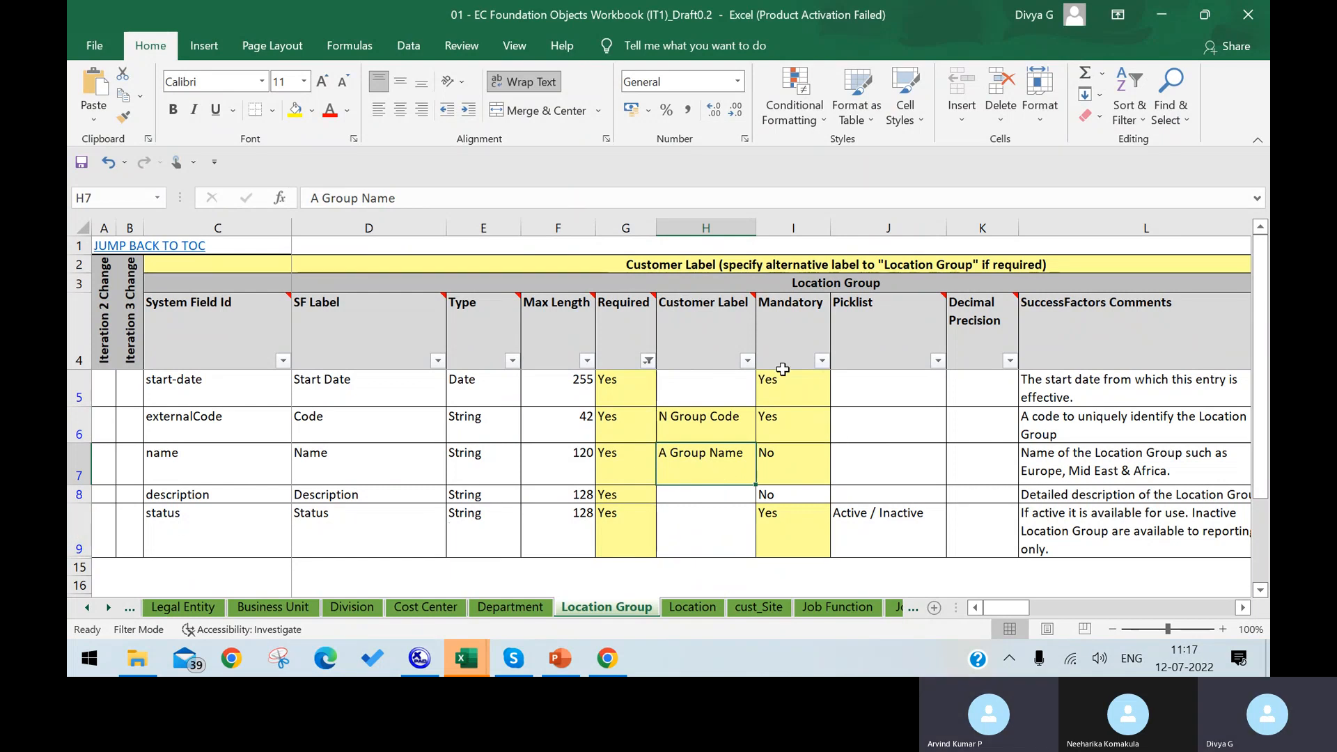
left_click(805, 223)
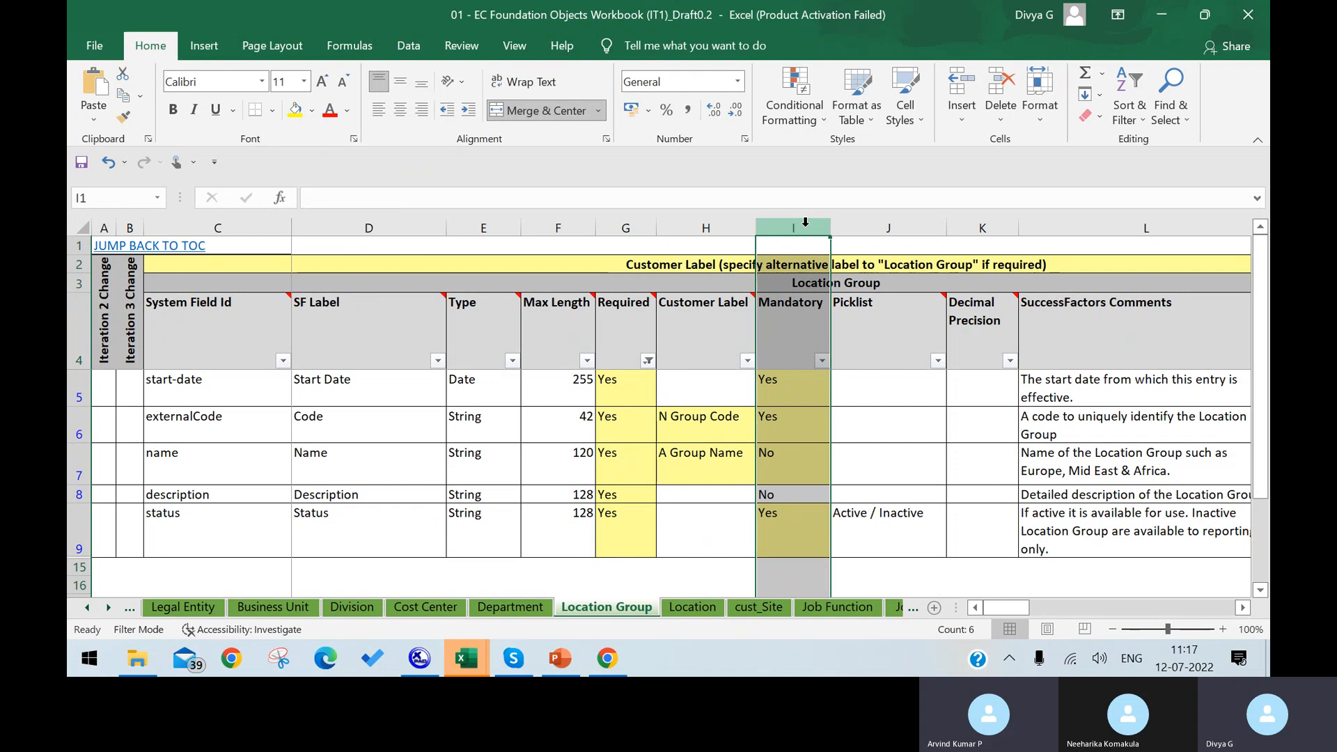
left_click(626, 222)
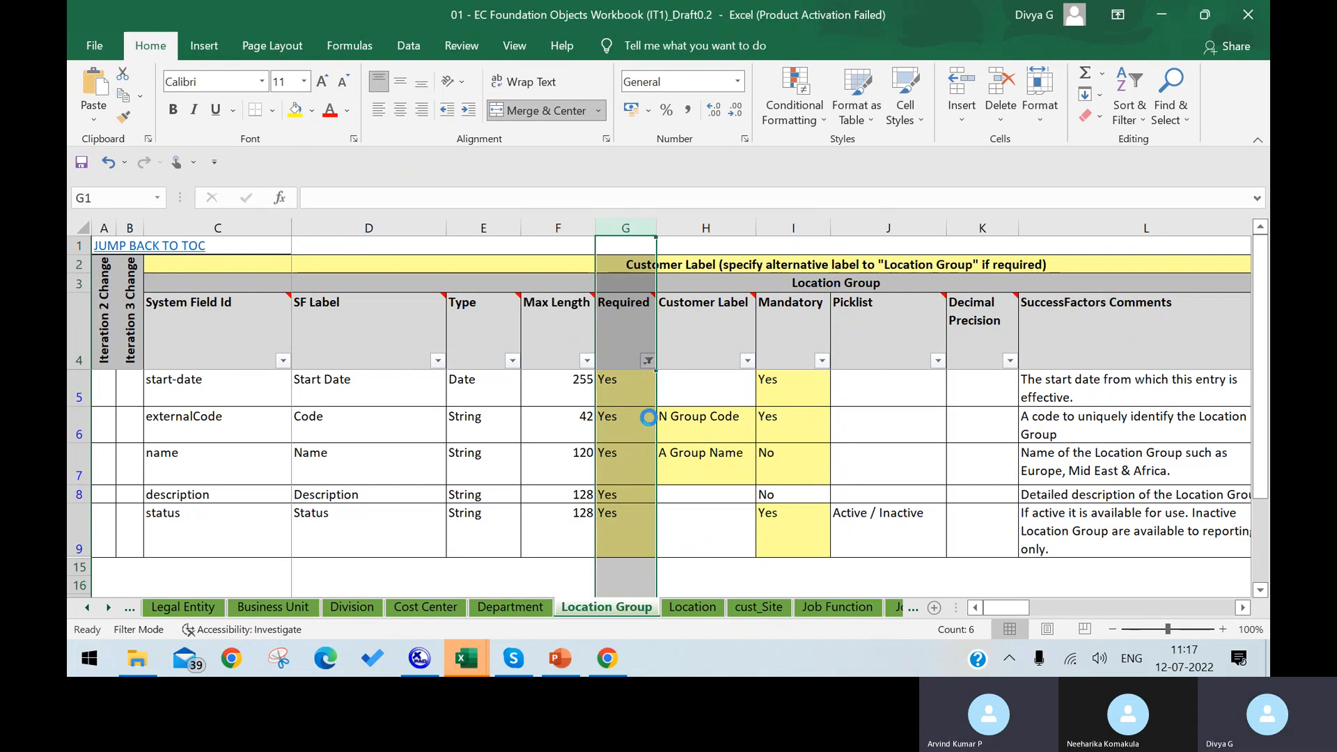
Step: Extend the Required column filter on the Location Group sheet to include the Hidden and blank rows, and look through them
left_click(648, 361)
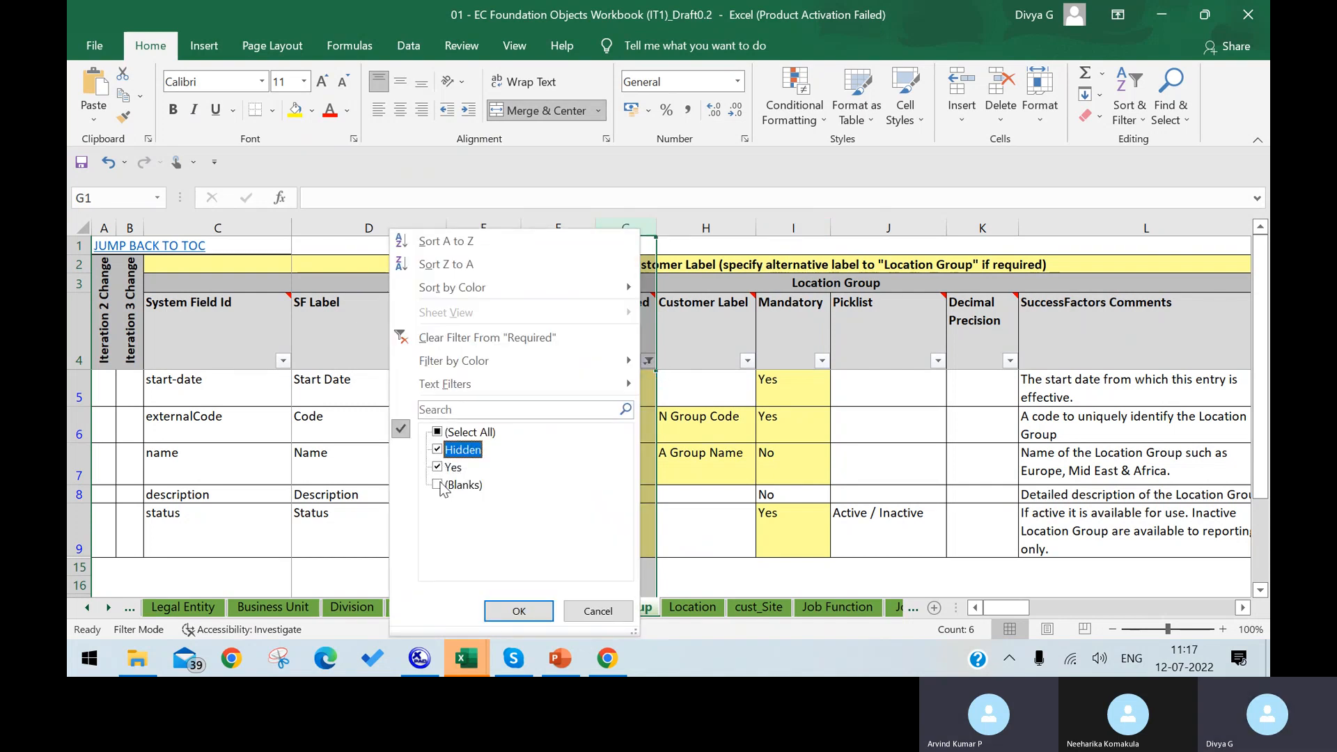
left_click(519, 610)
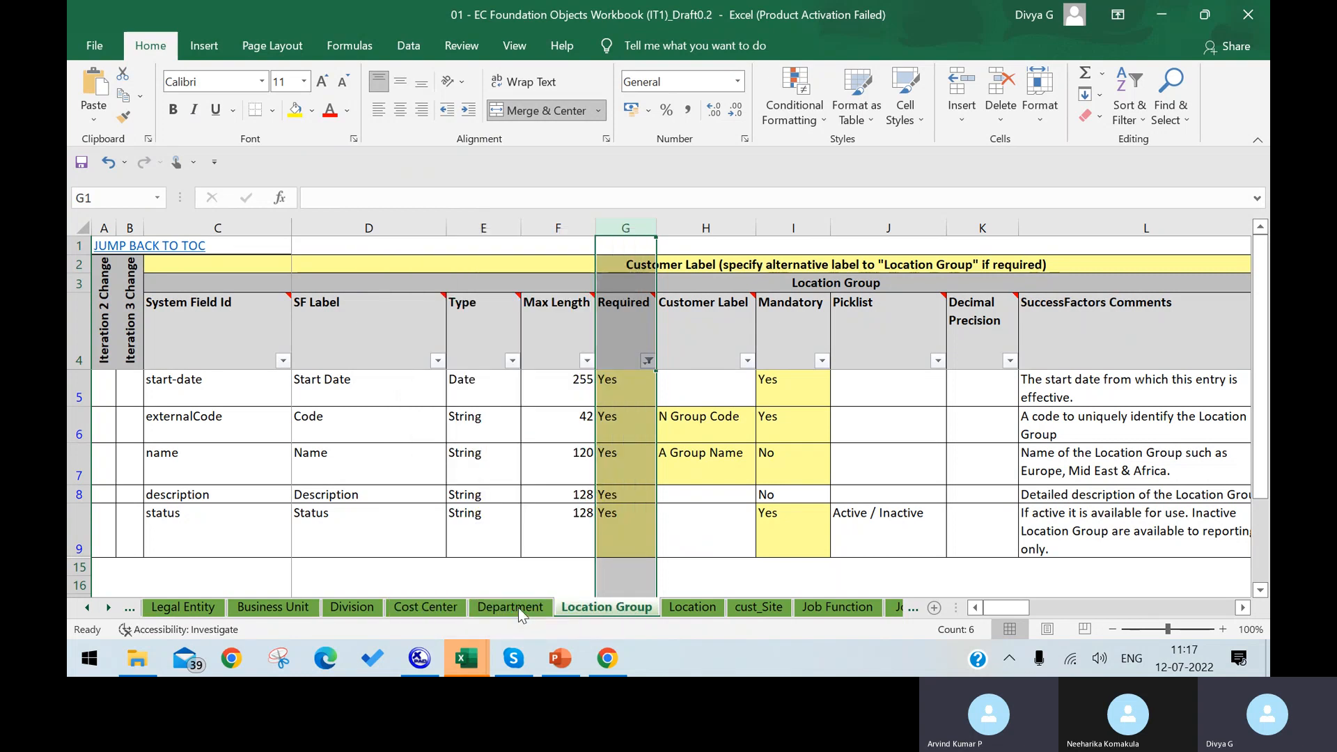
scroll(647, 523, "down", 2)
scroll(625, 505, "up", 1)
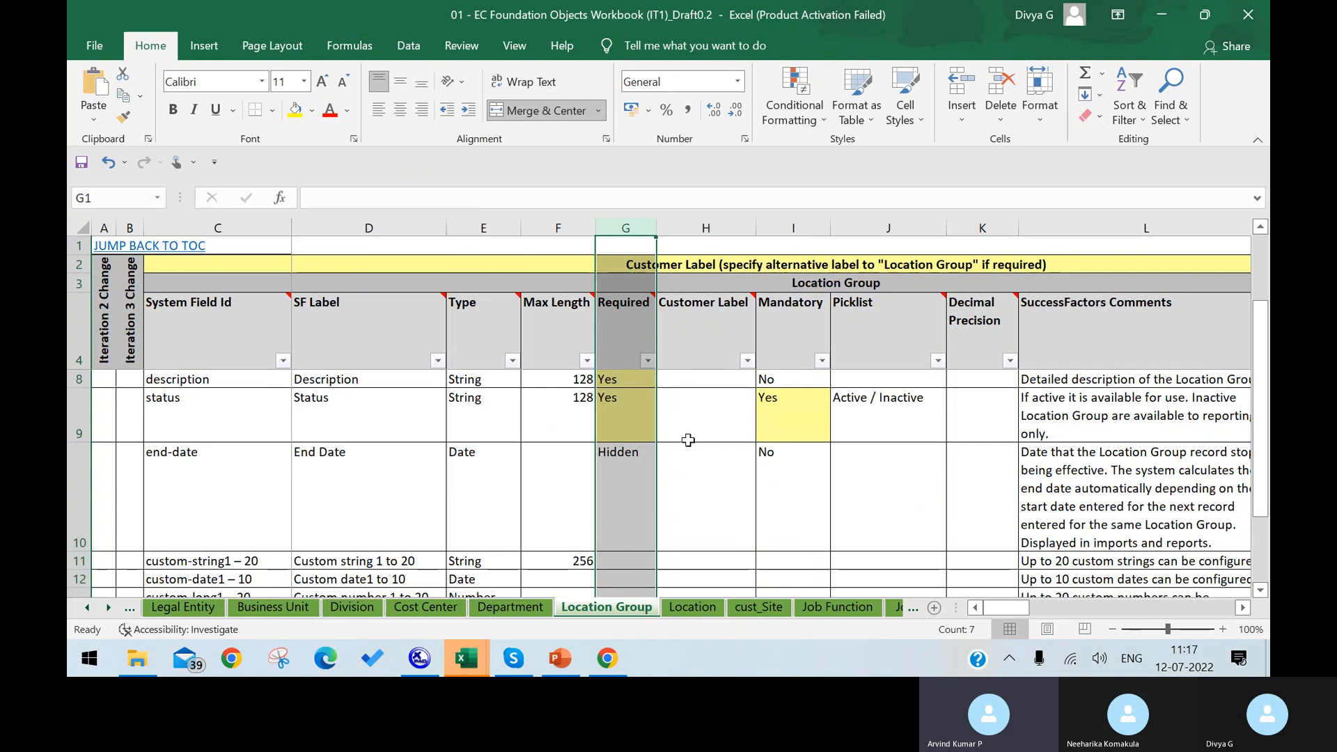
Step: Filter the Required column to exclude the Hidden and blank rows, leaving only the fields marked Yes
left_click(648, 361)
left_click(457, 450)
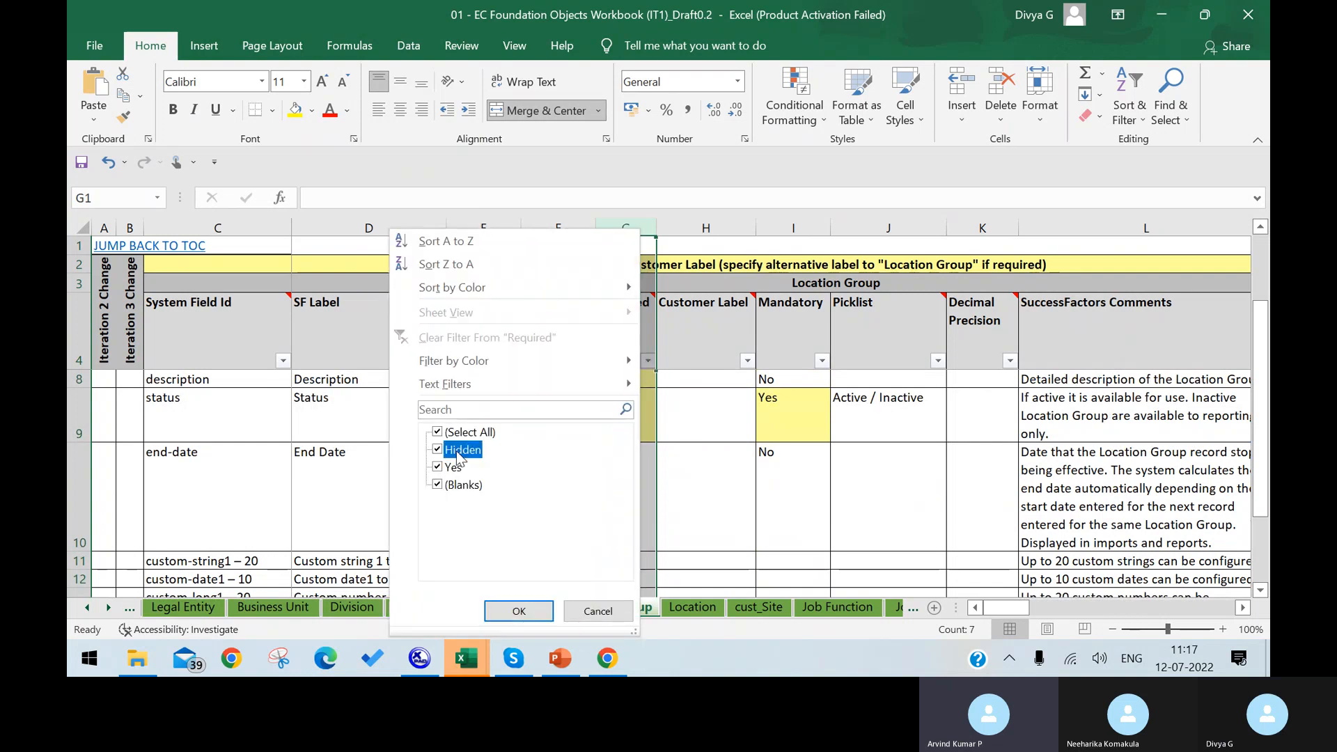
left_click(460, 485)
left_click(517, 611)
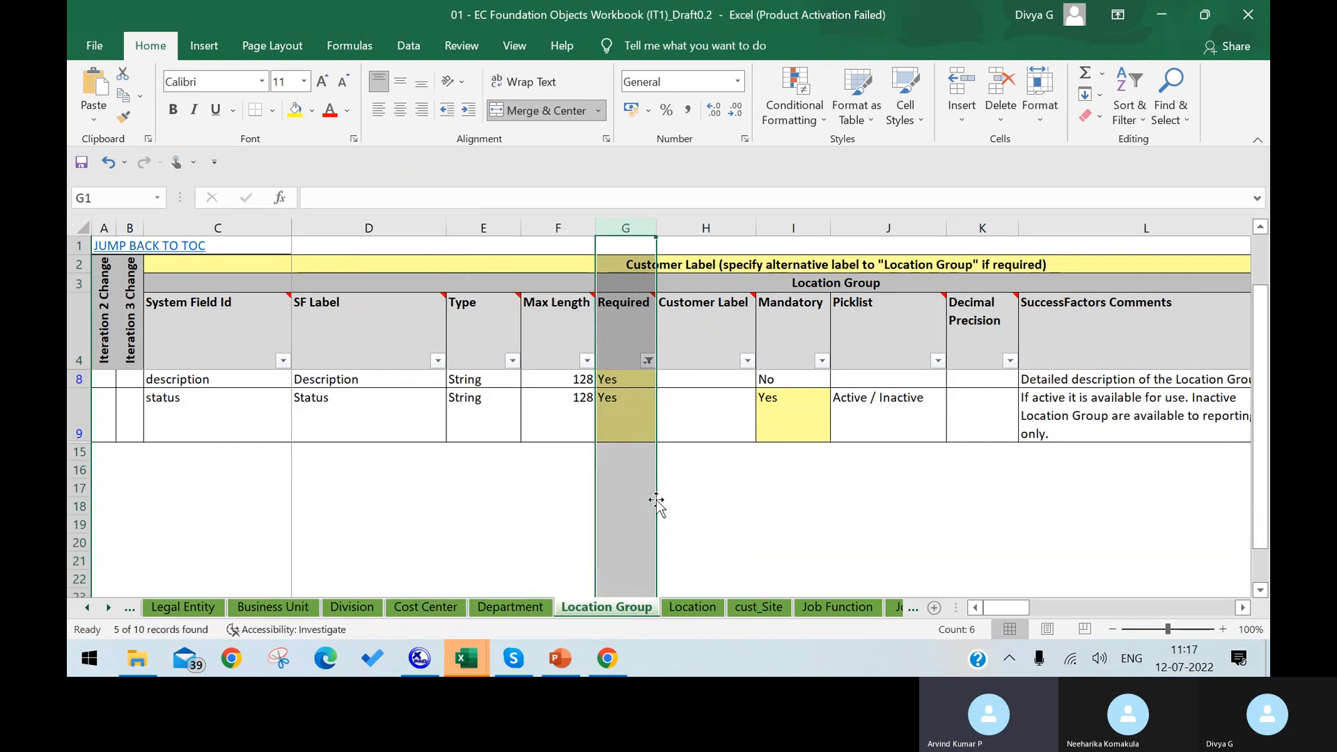
scroll(658, 501, "up", 1)
Step: Return to the data model in XMLPad and set the externalCode field's visibility to "view" in the XML source
left_click(202, 441)
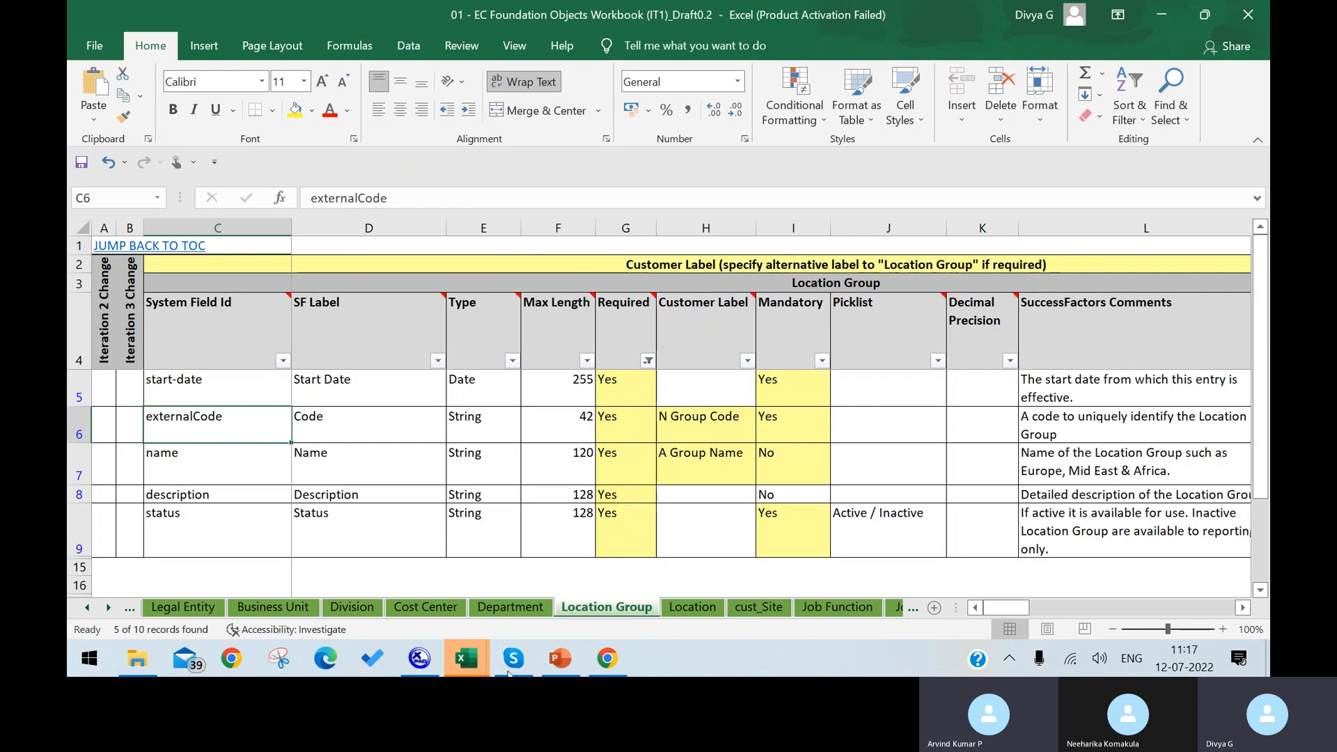
left_click(416, 664)
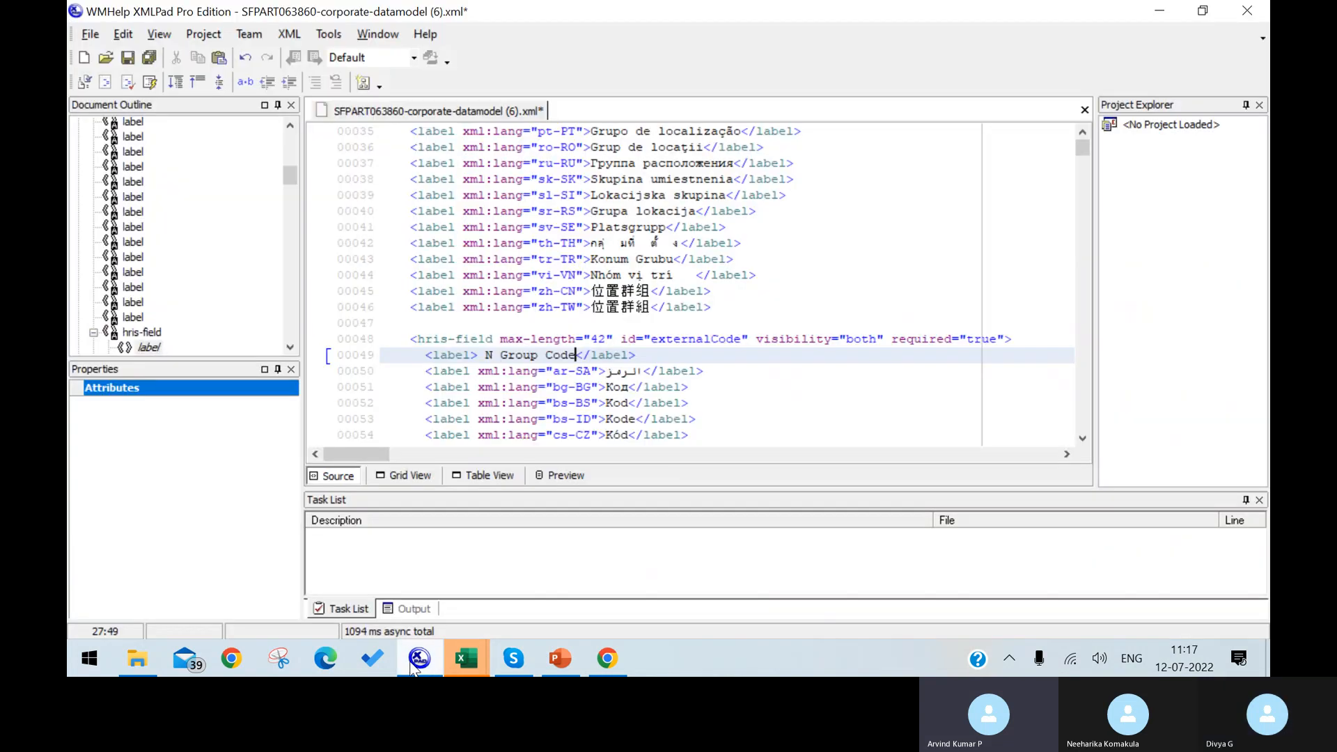
left_click(601, 338)
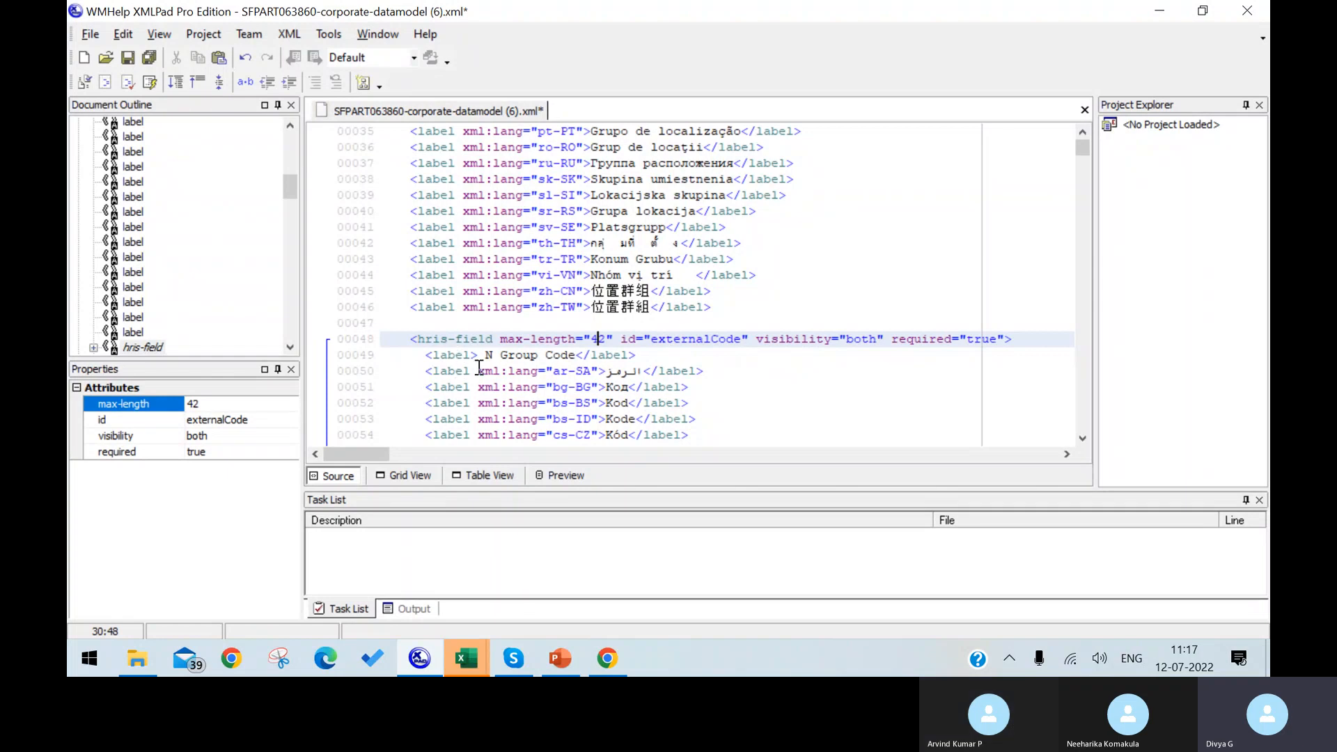
left_click(877, 338)
key("BackSpace")
key("BackSpace")
key("BackSpace")
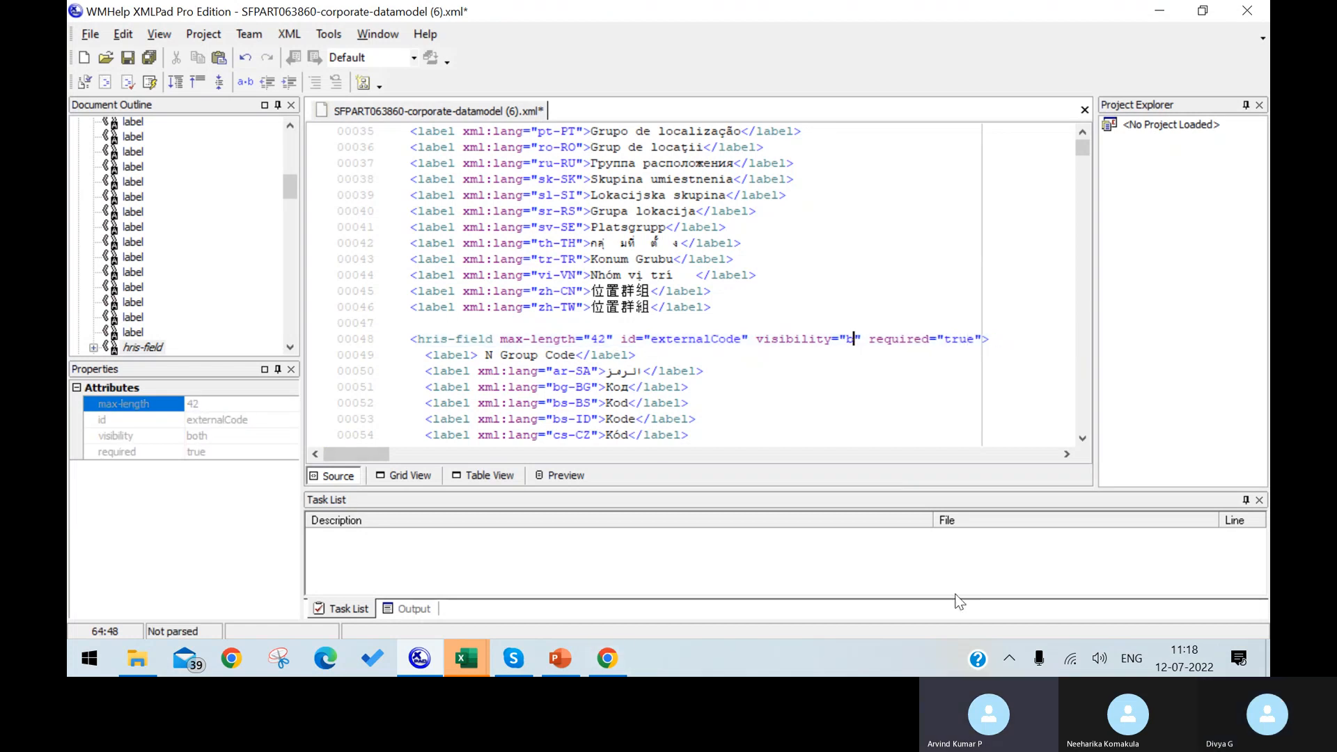
key("BackSpace")
type("view")
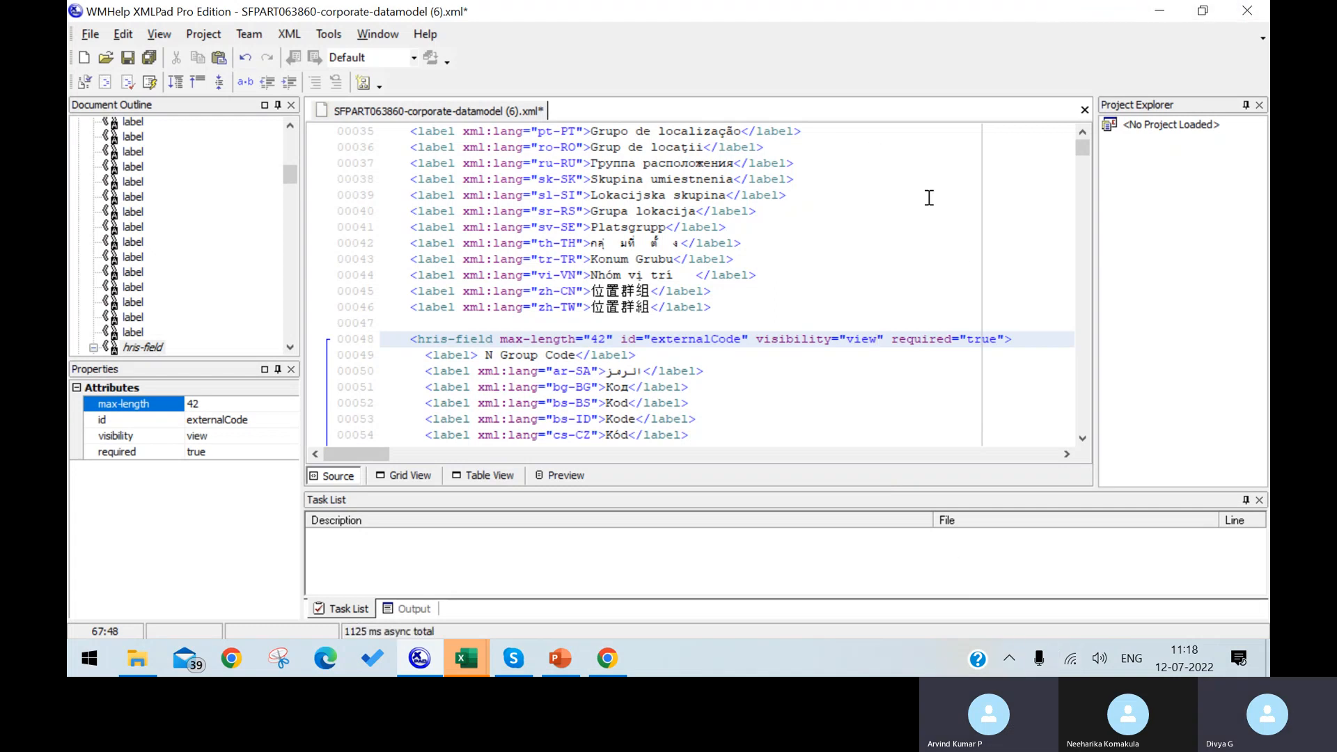
left_click(952, 386)
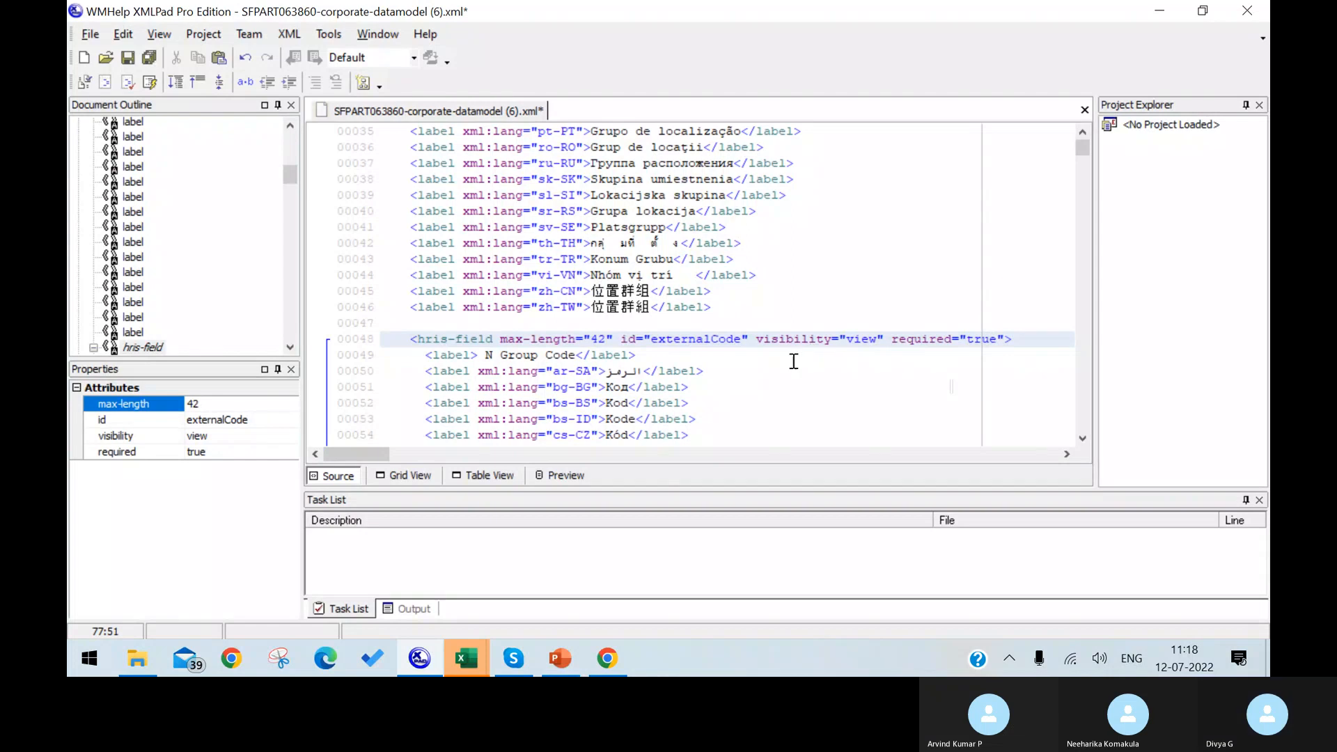
Step: Check the name field's Max Length, Type, Required, Customer Label and Mandatory values on the workbook's Location Group sheet
scroll(780, 369, "down", 5)
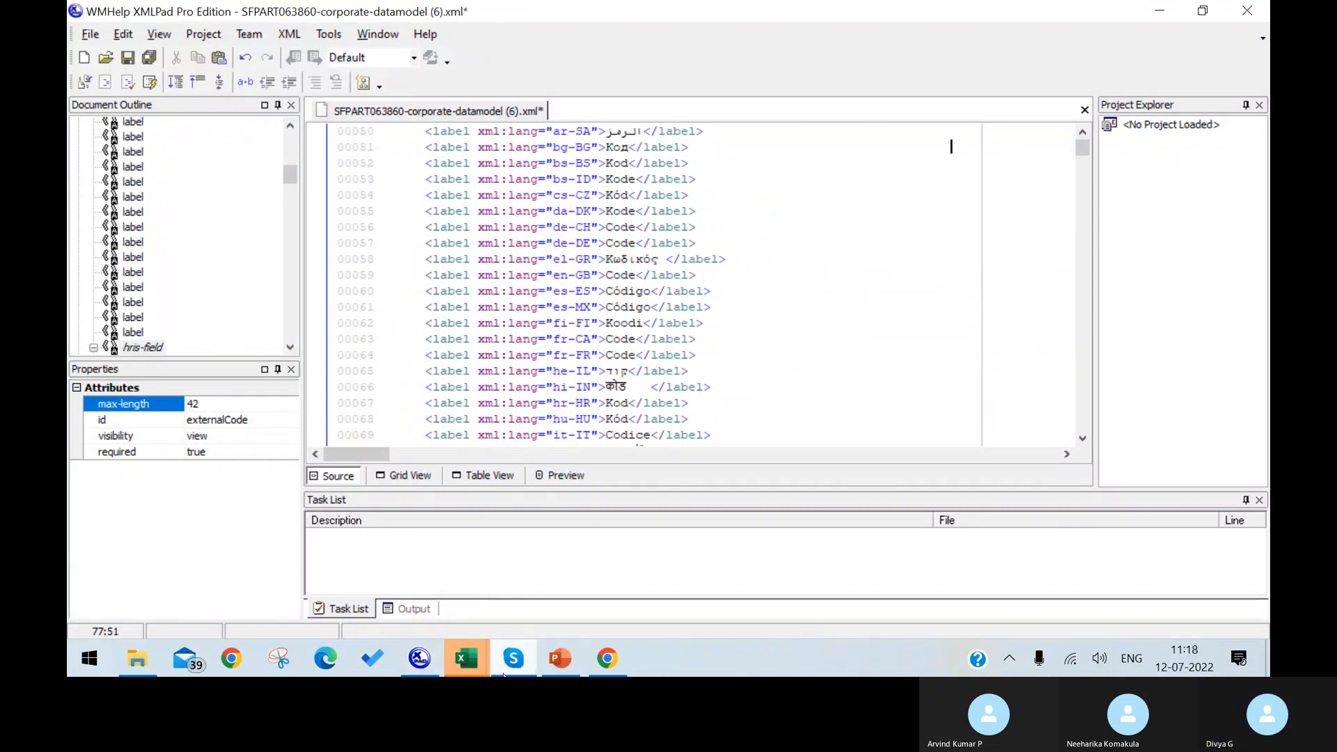
left_click(456, 649)
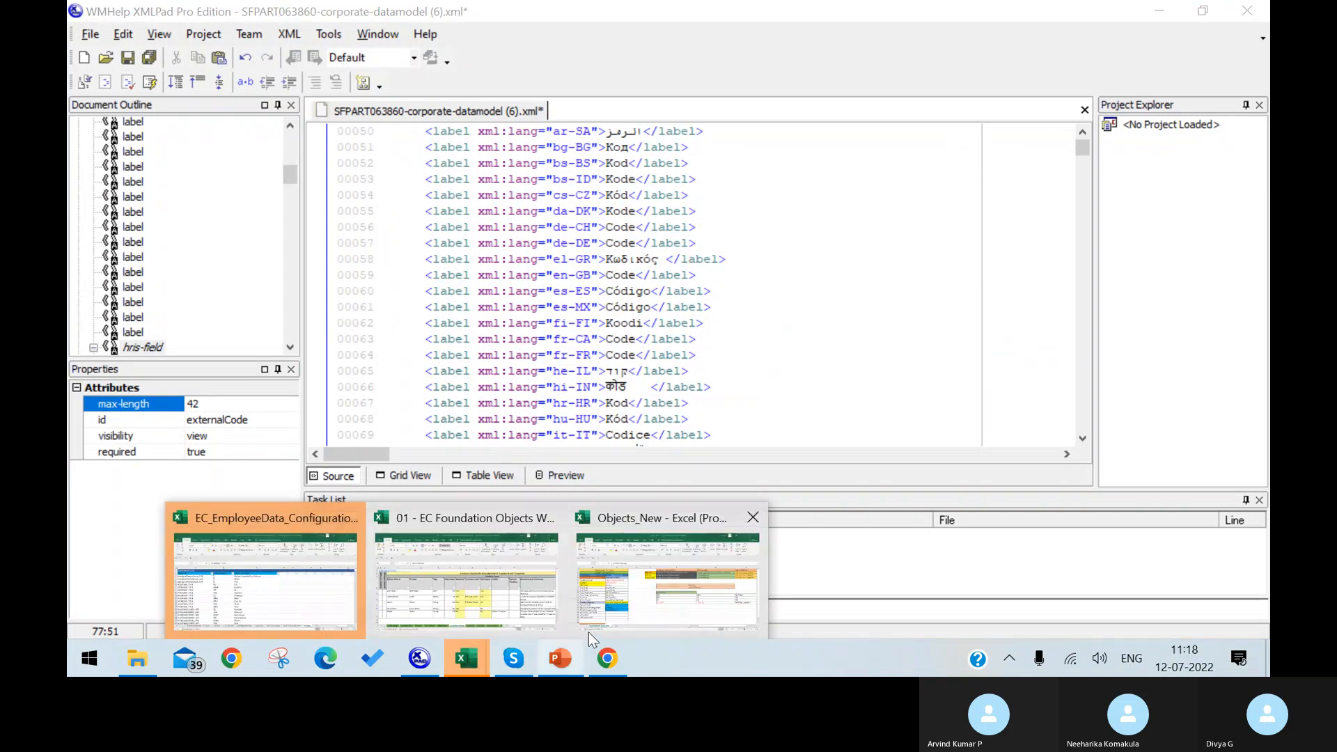
left_click(491, 553)
left_click_drag(282, 496, 290, 475)
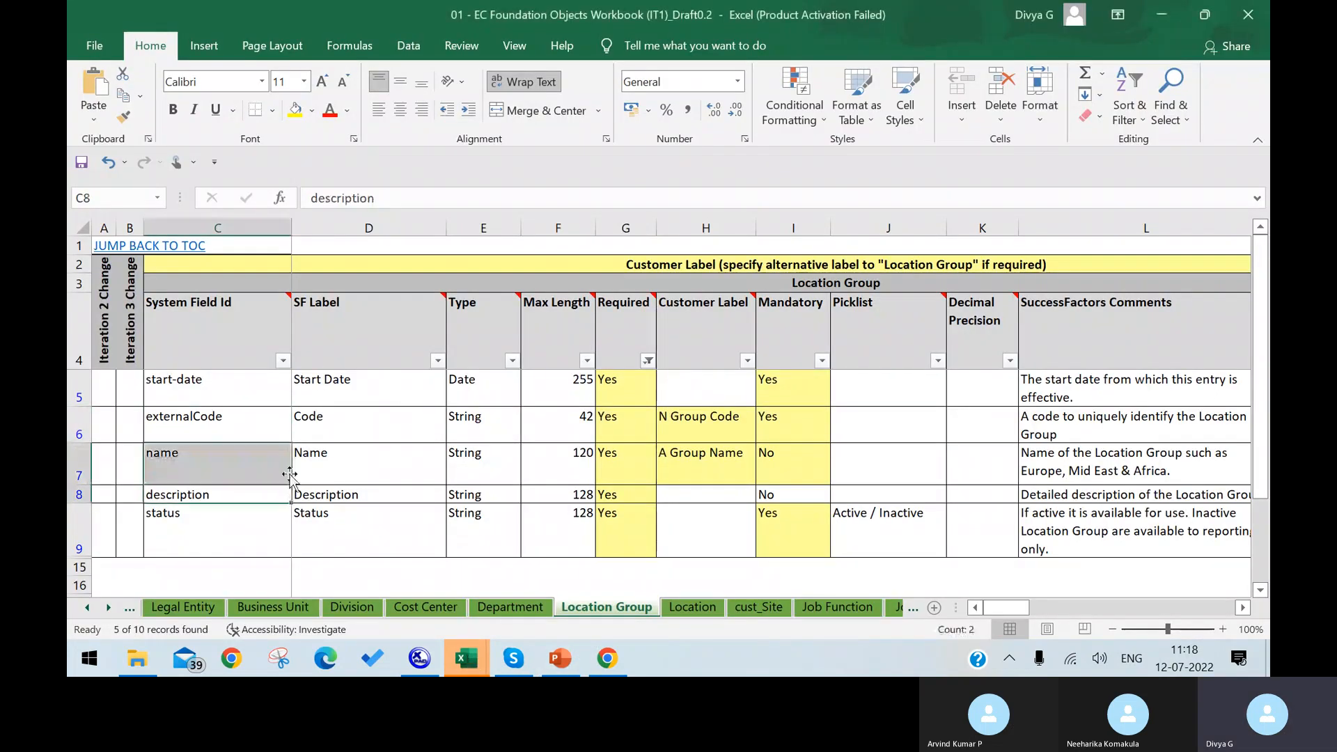
left_click(585, 470)
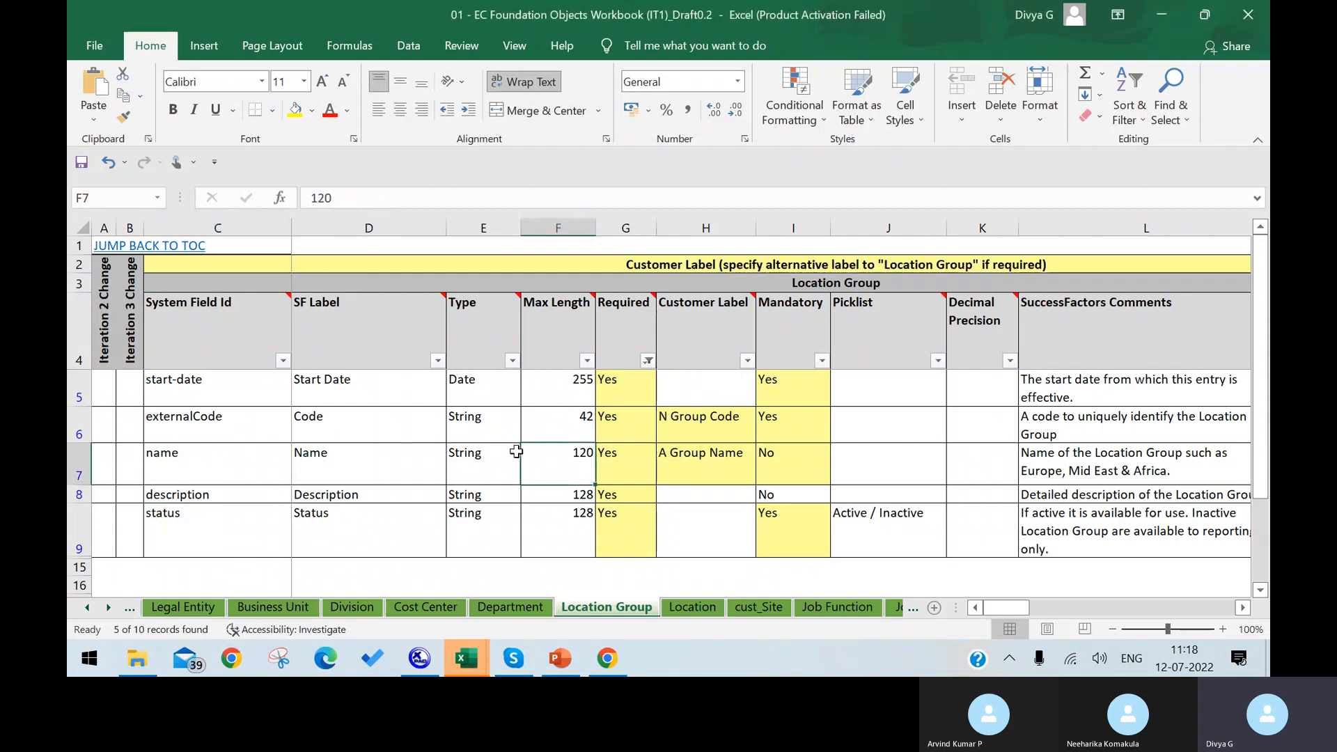
left_click(516, 452)
left_click(632, 462)
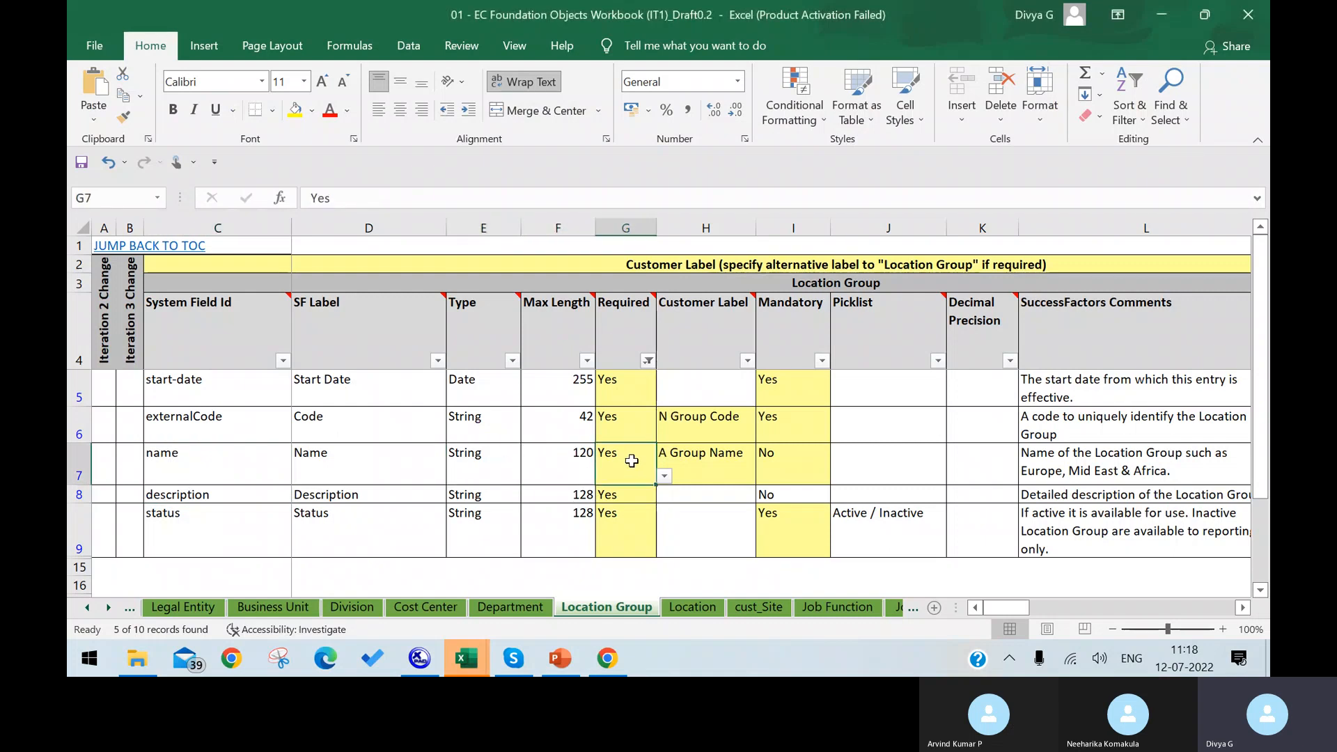
left_click(726, 480)
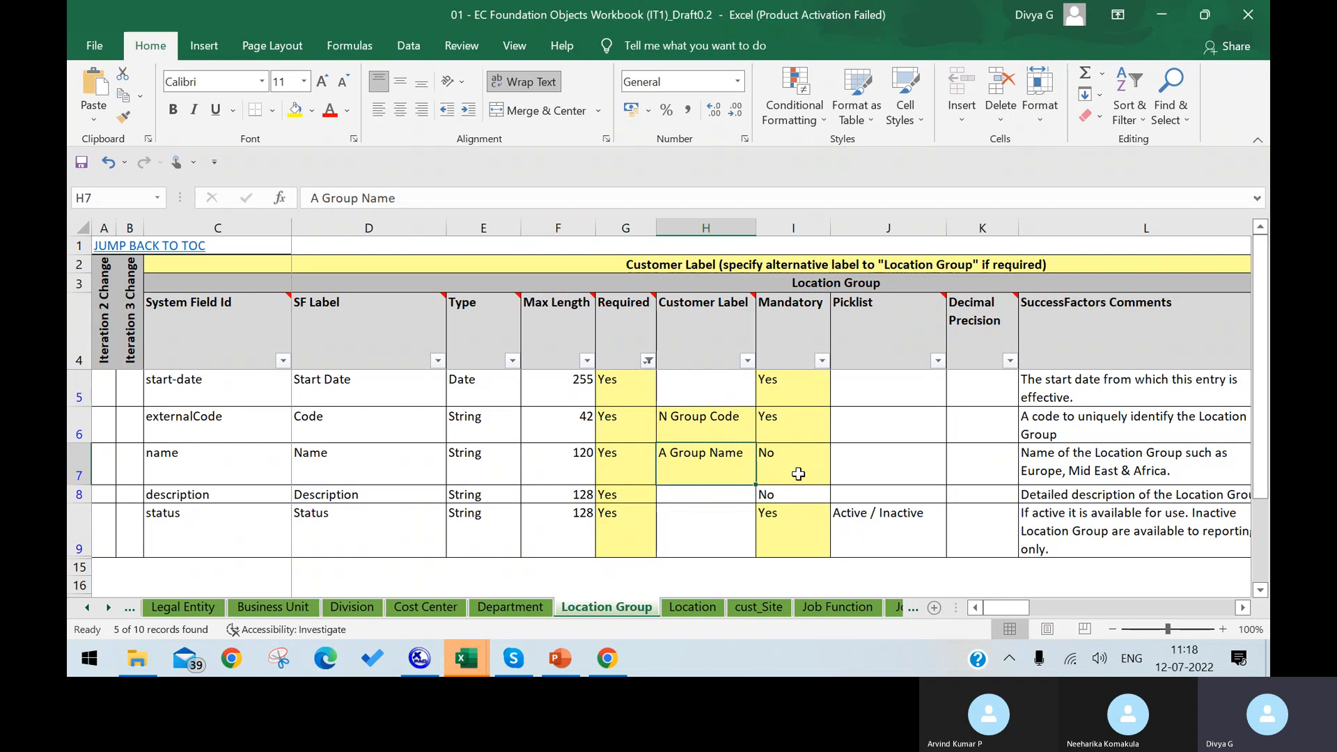
left_click(799, 470)
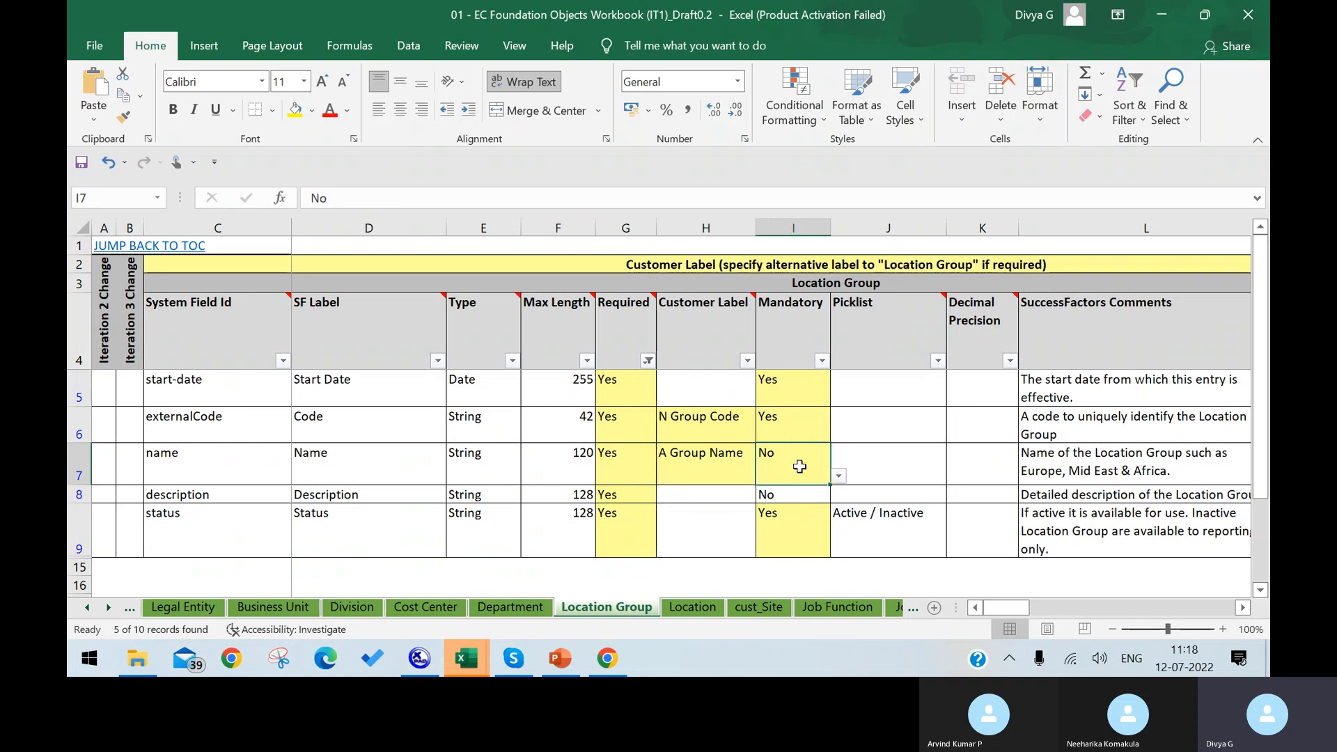
Step: Return to XMLPad, locate the locationGroup element's name field in the table view, and go to its definition in the XML source
left_click(425, 652)
scroll(523, 438, "down", 1)
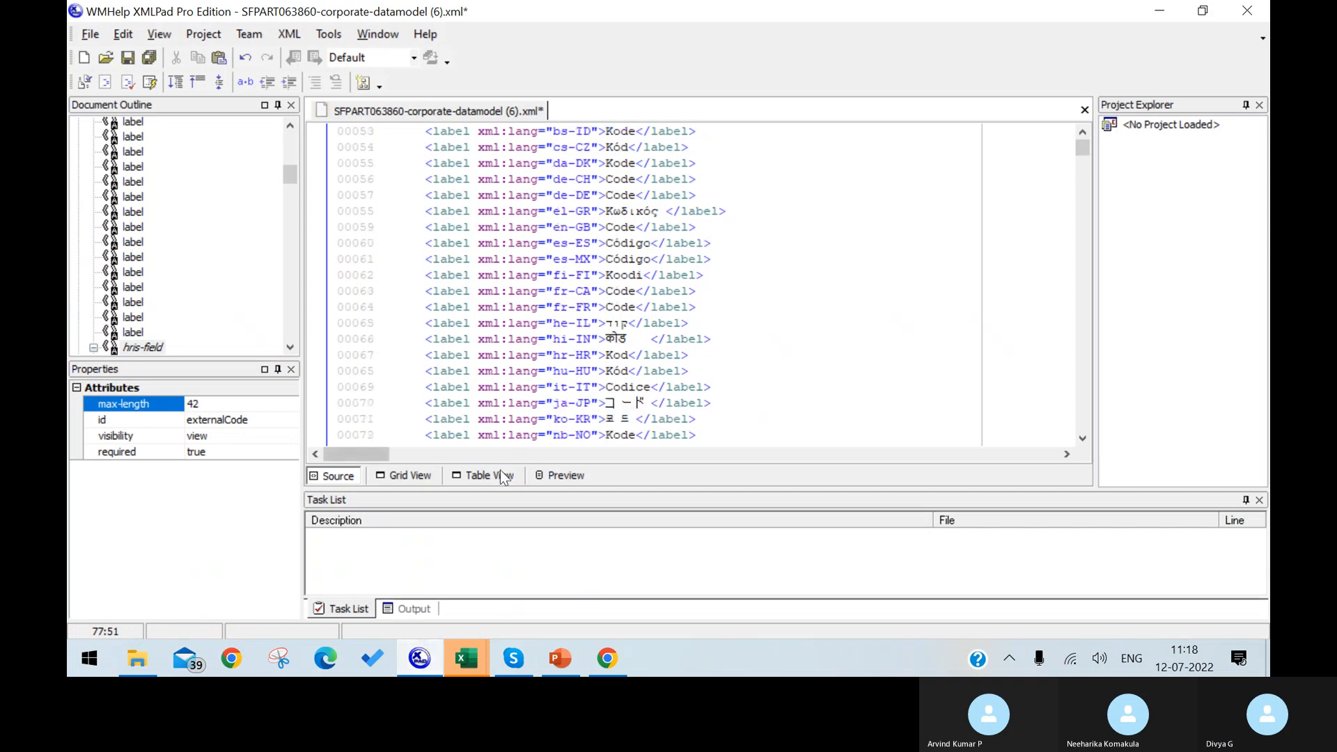
left_click(501, 474)
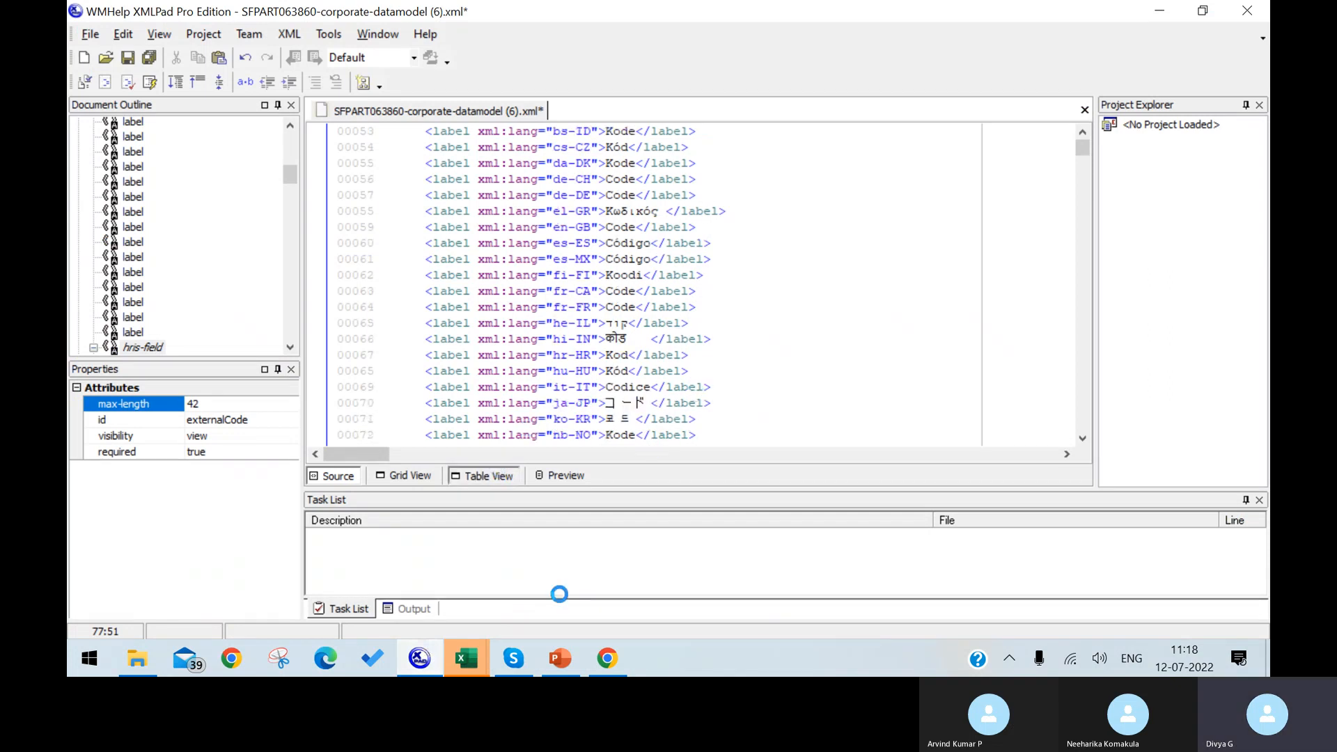
mouse_move(531, 668)
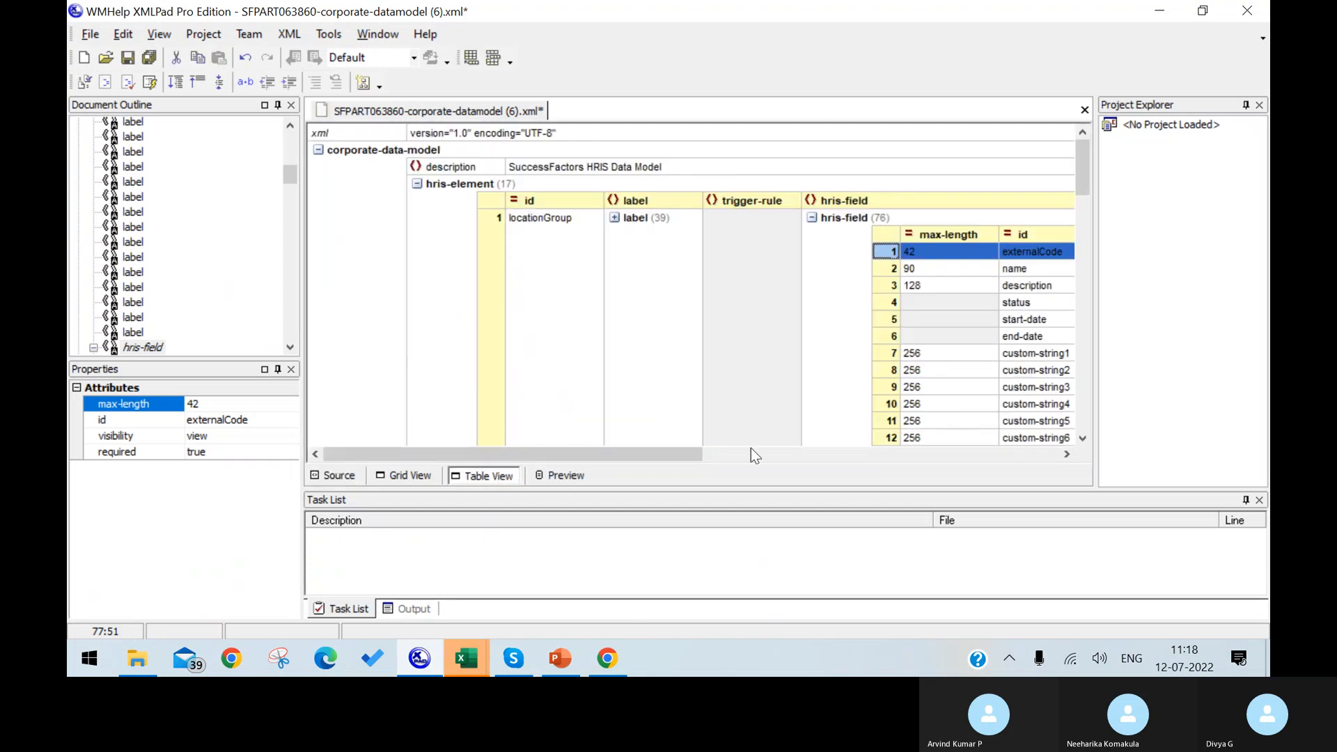
left_click_drag(624, 452, 773, 501)
left_click(734, 274)
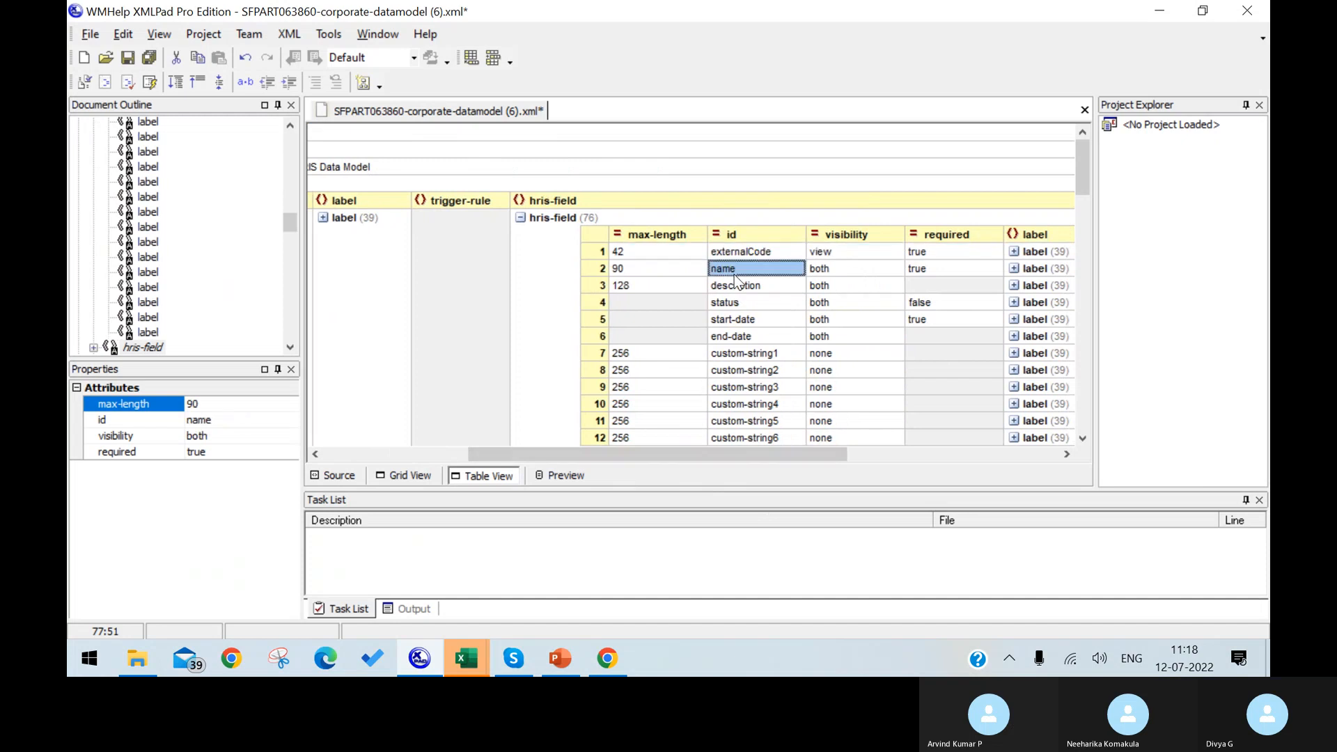
left_click(356, 479)
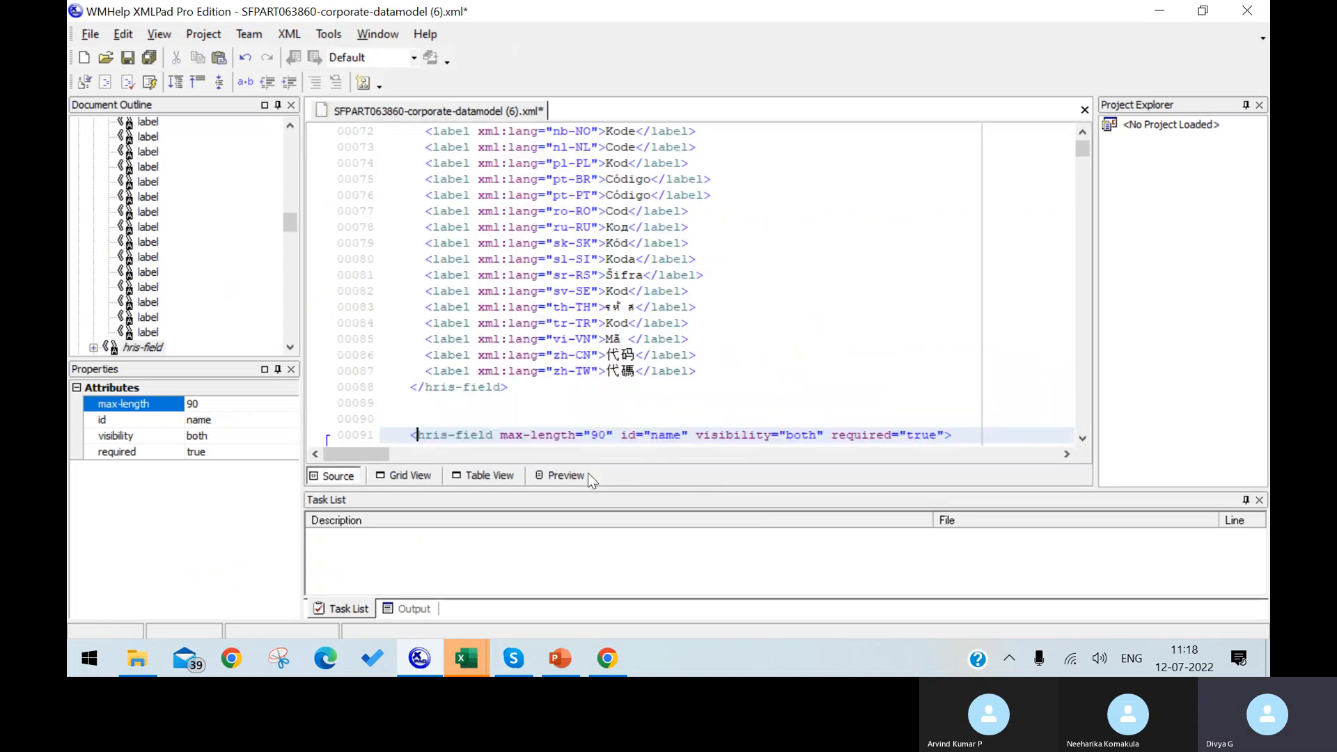
Step: Set the name field's max-length to 120 and its required attribute to "false" in the XML source
left_click(599, 387)
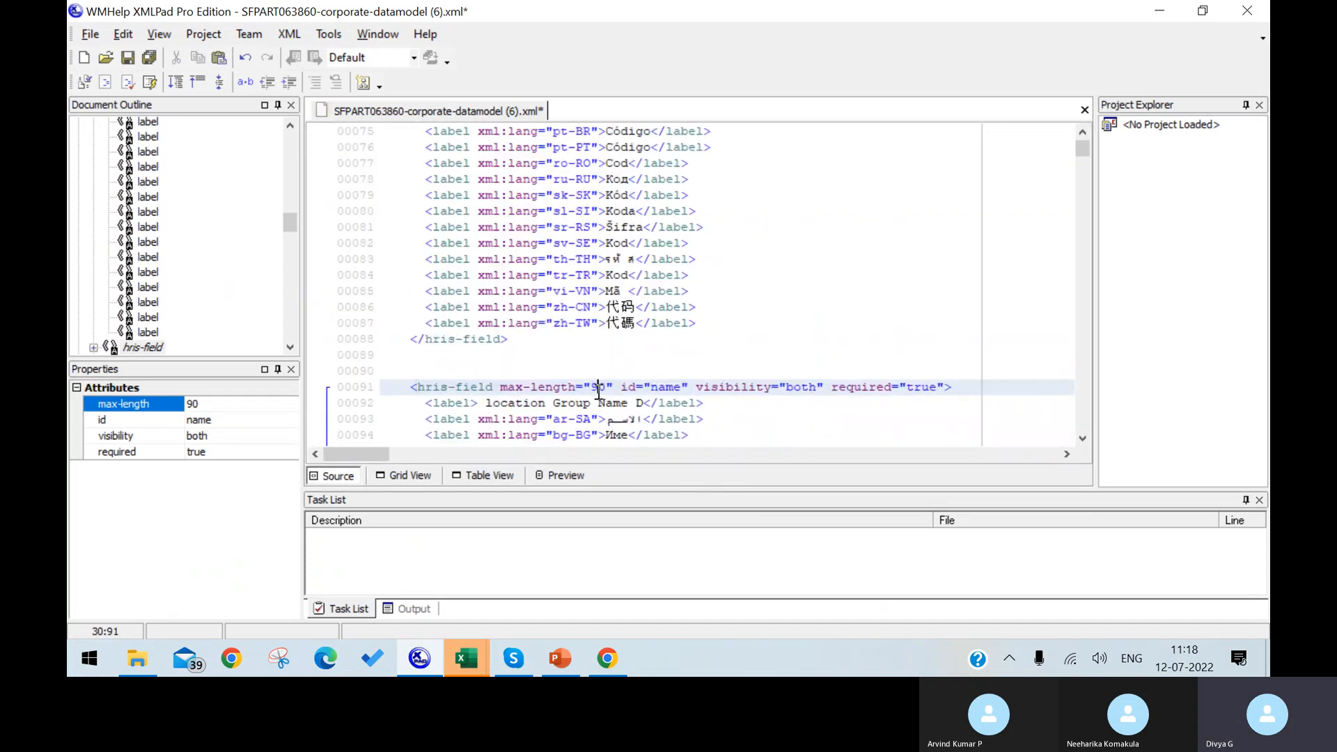
key("BackSpace")
type("12")
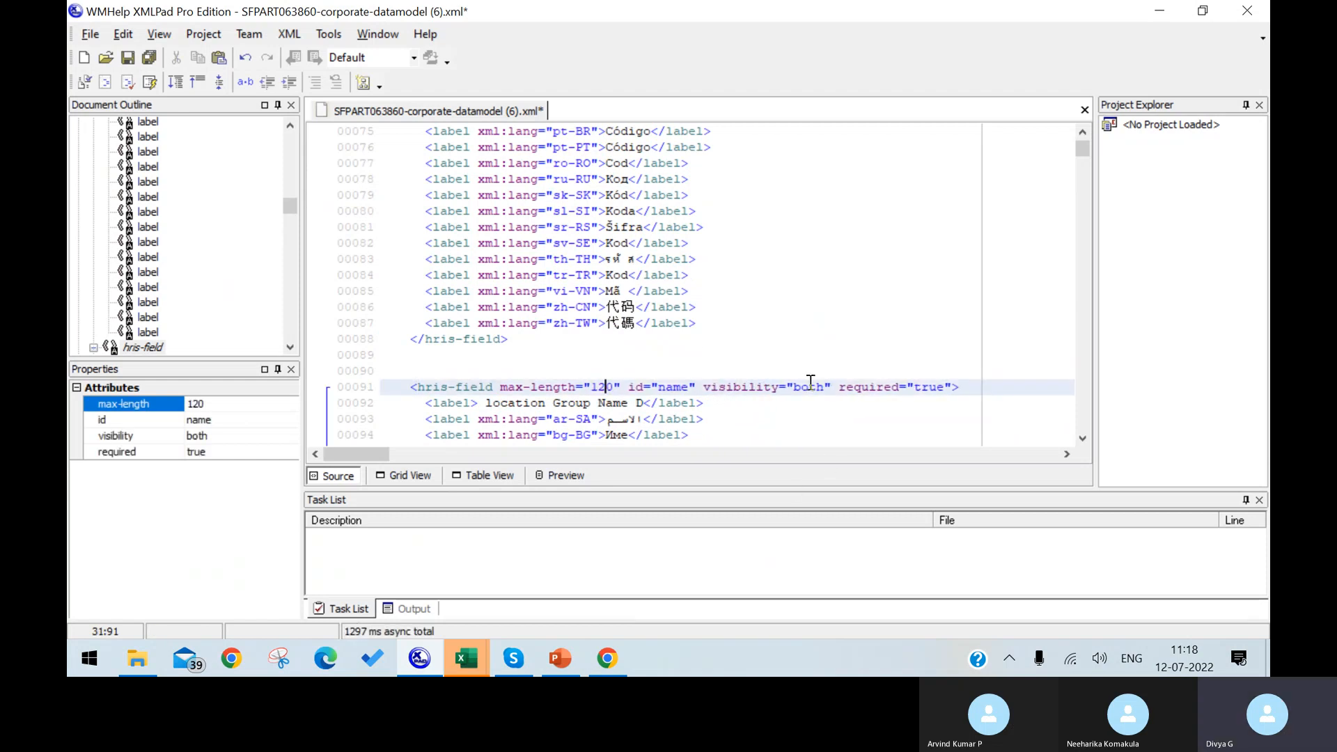
left_click(945, 387)
key("BackSpace")
key("BackSpace")
key("BackSpace")
key("BackSpace")
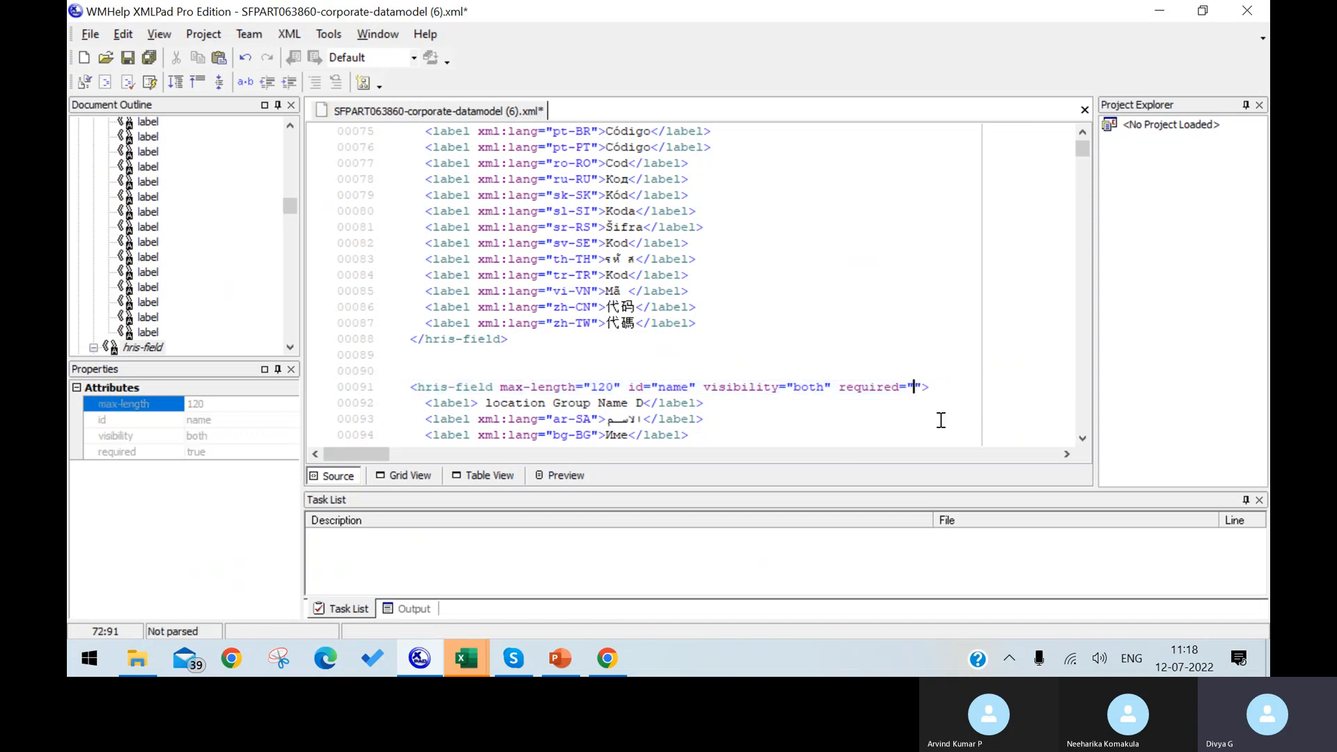
type("false")
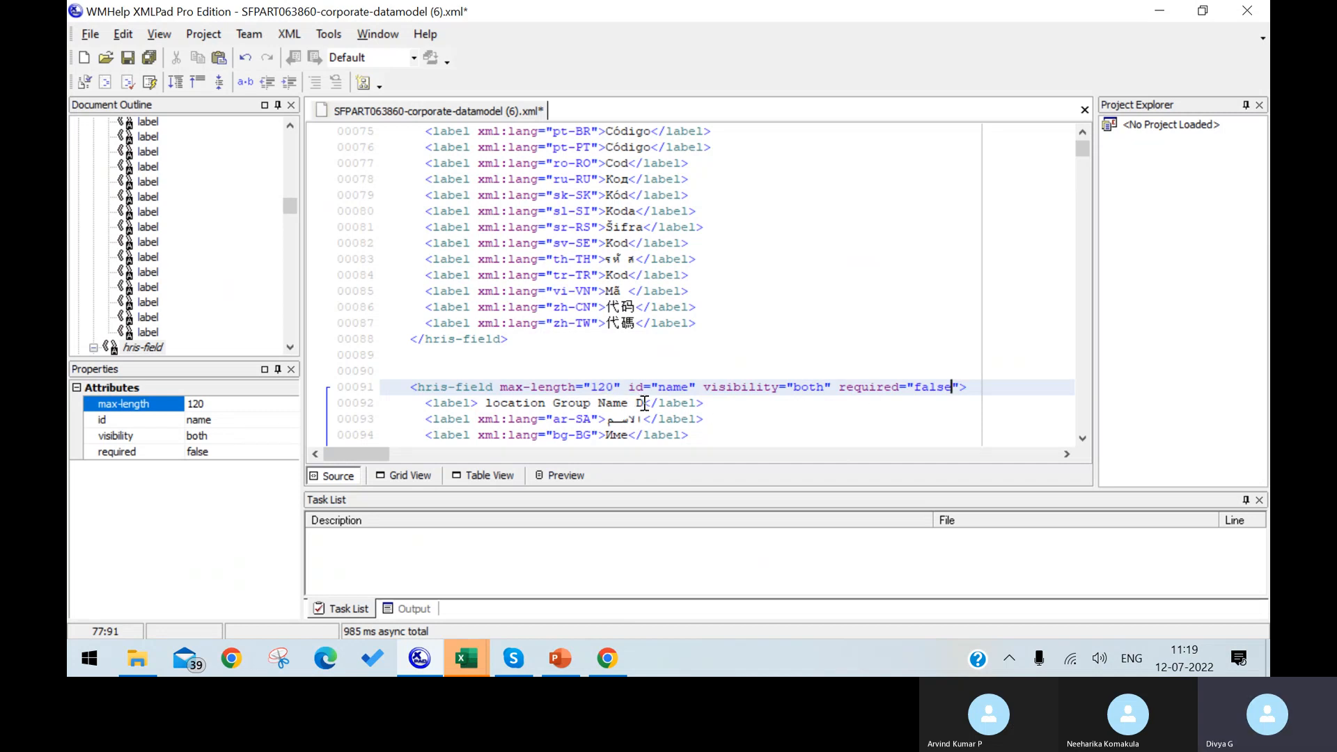
Step: Replace the name field's default label text with "A Location Name" in the XML source
left_click_drag(643, 404, 486, 404)
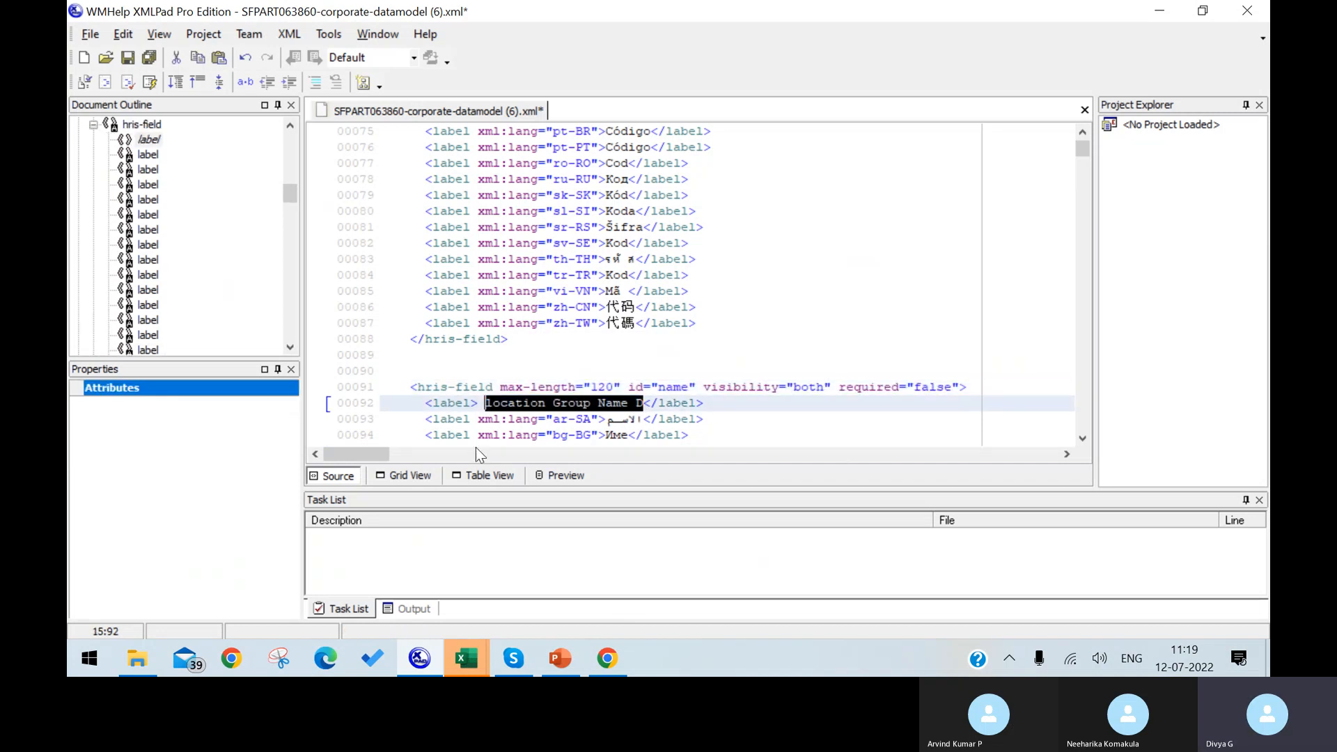
type("A Lo")
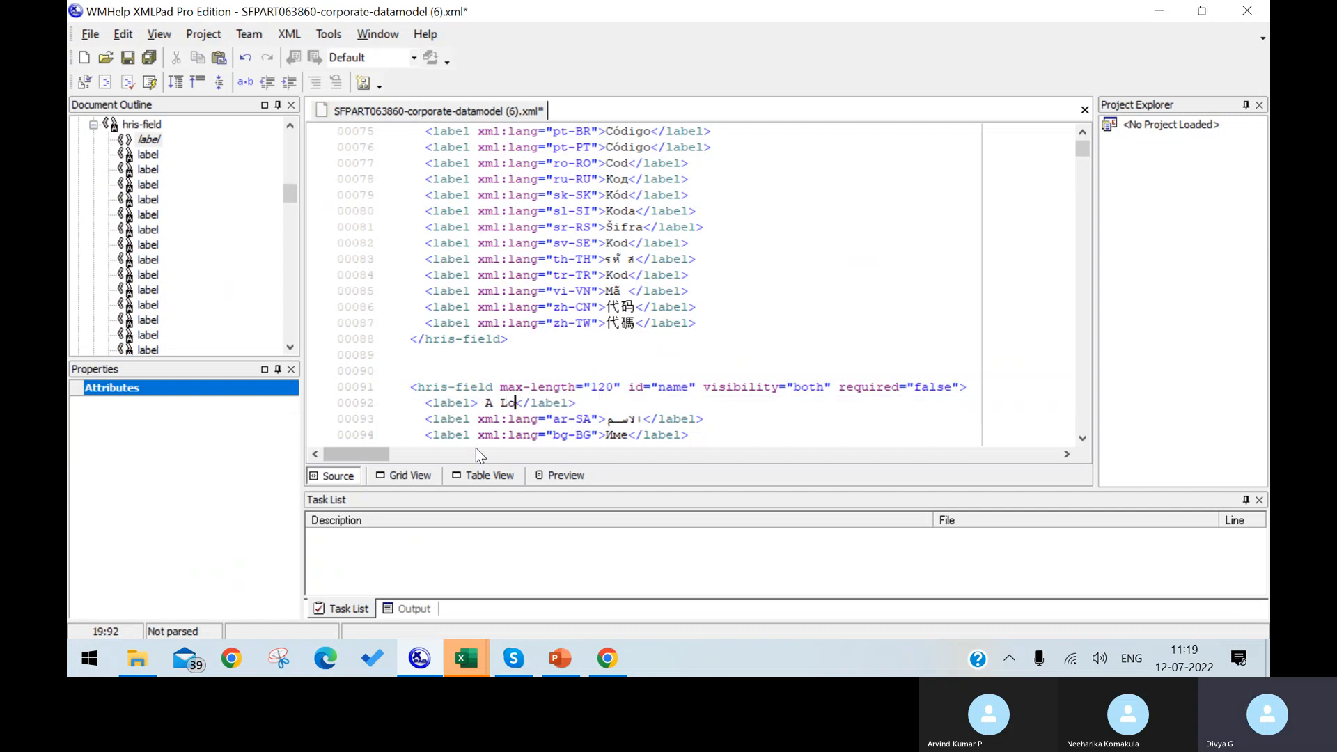
type("cation N")
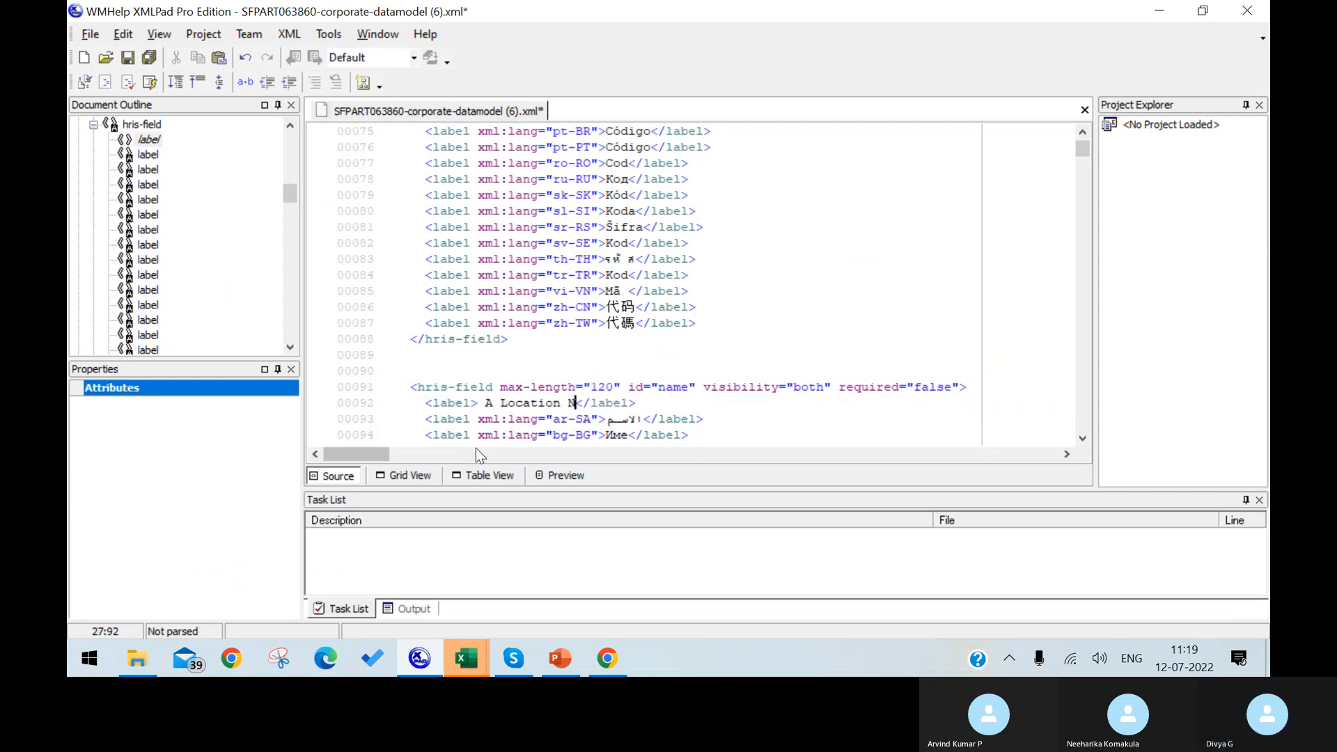
type("ame")
left_click(844, 394)
scroll(898, 349, "down", 3)
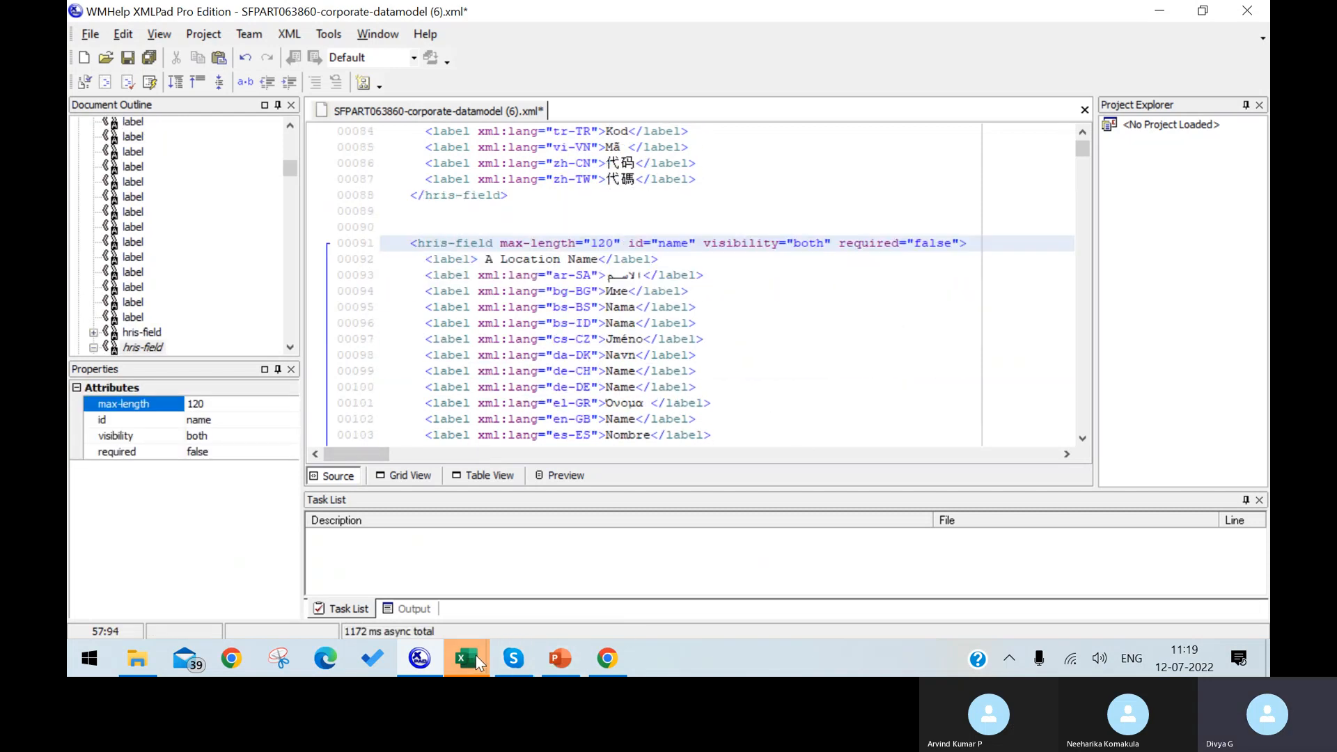
Step: Switch to the Excel workbook and check the description field's Mandatory and Max Length values on the Location Group sheet
mouse_move(475, 655)
left_click(488, 606)
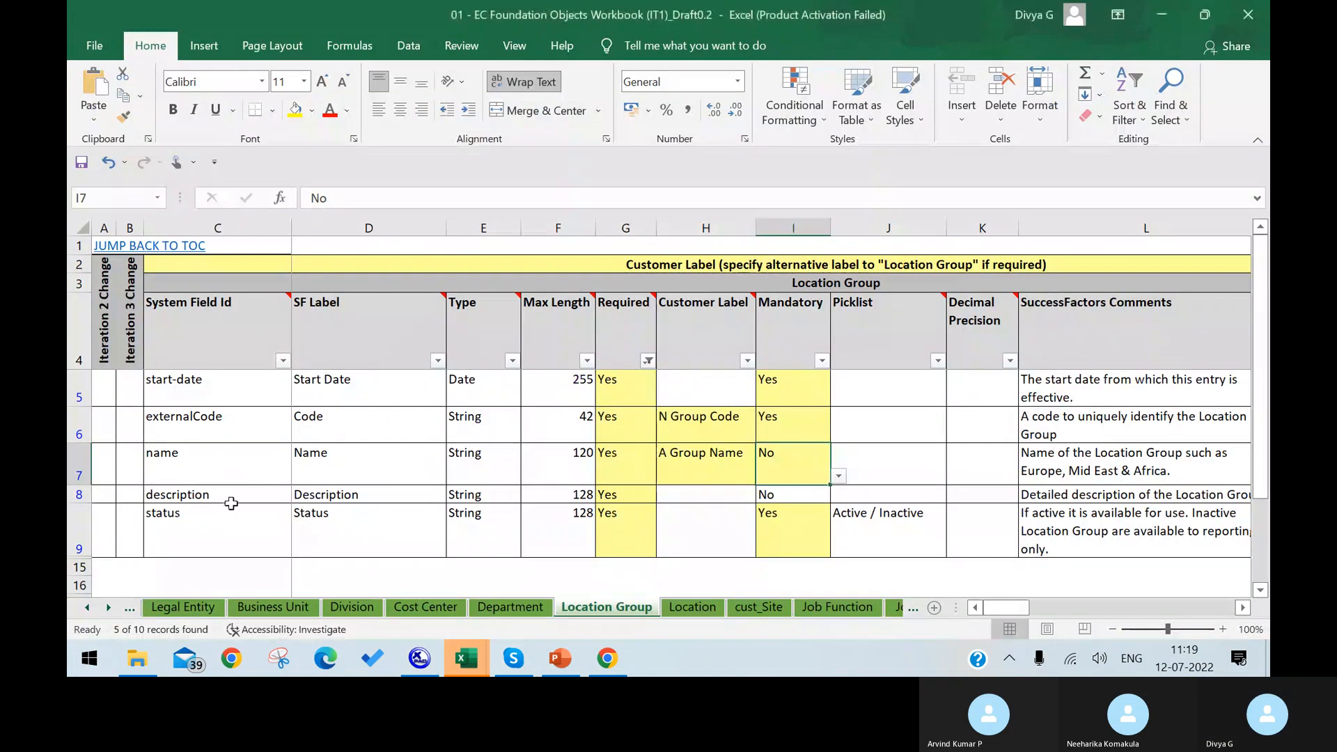
left_click(231, 497)
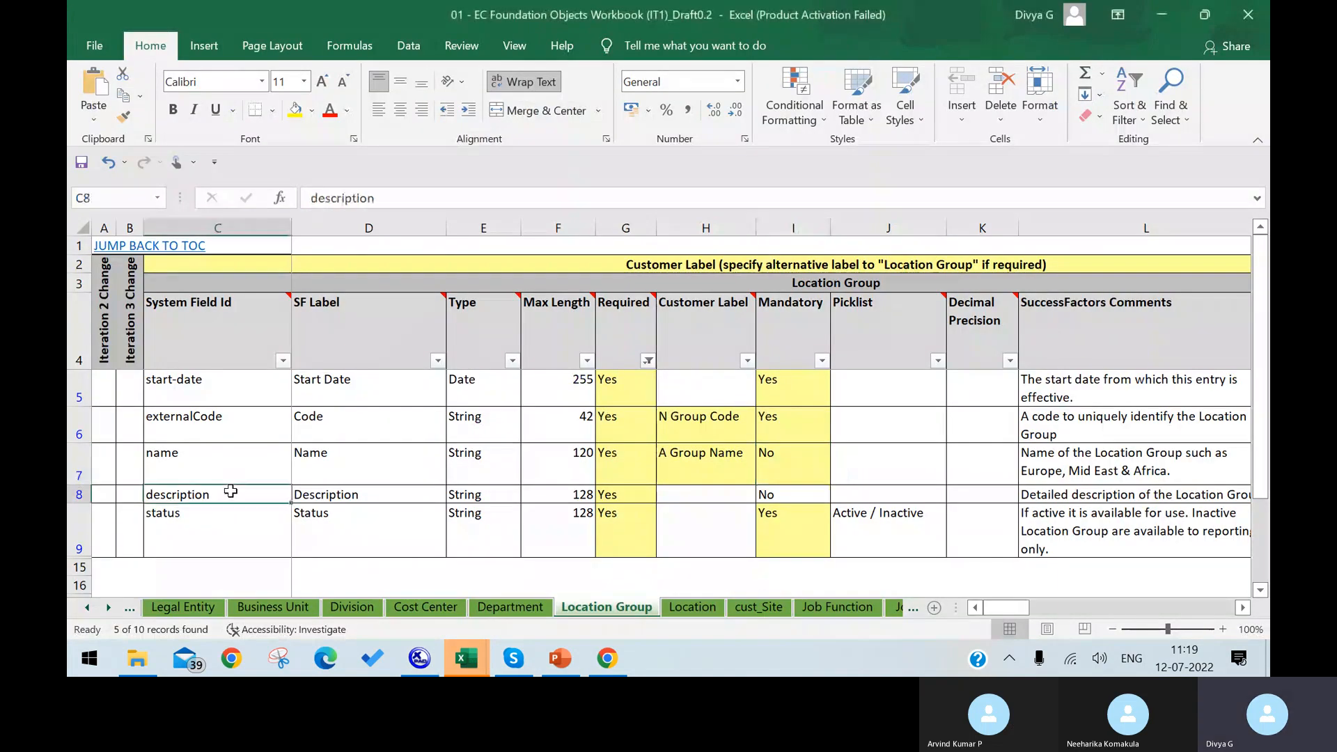
left_click(778, 493)
left_click(534, 494)
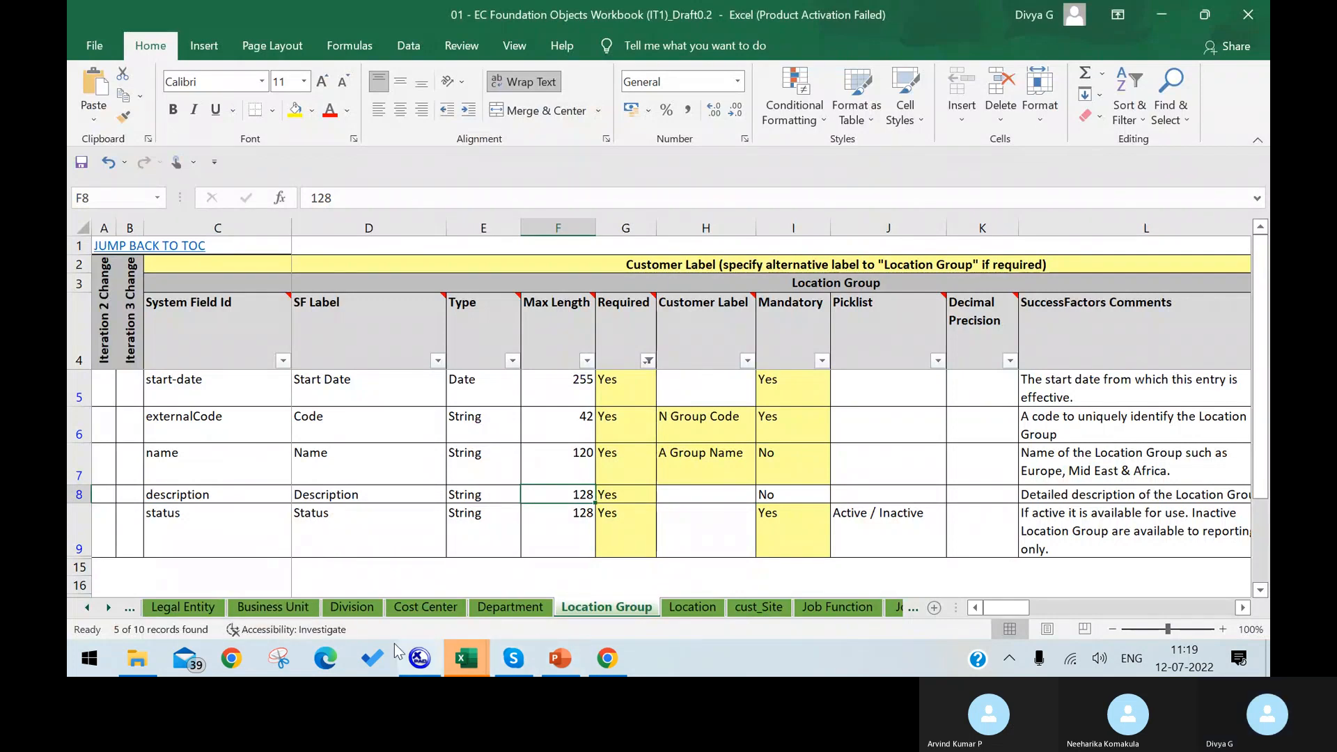
Step: Return to XMLPad, locate the locationGroup element's description field in the table view, and go to its definition in the XML source
left_click(420, 658)
left_click(506, 476)
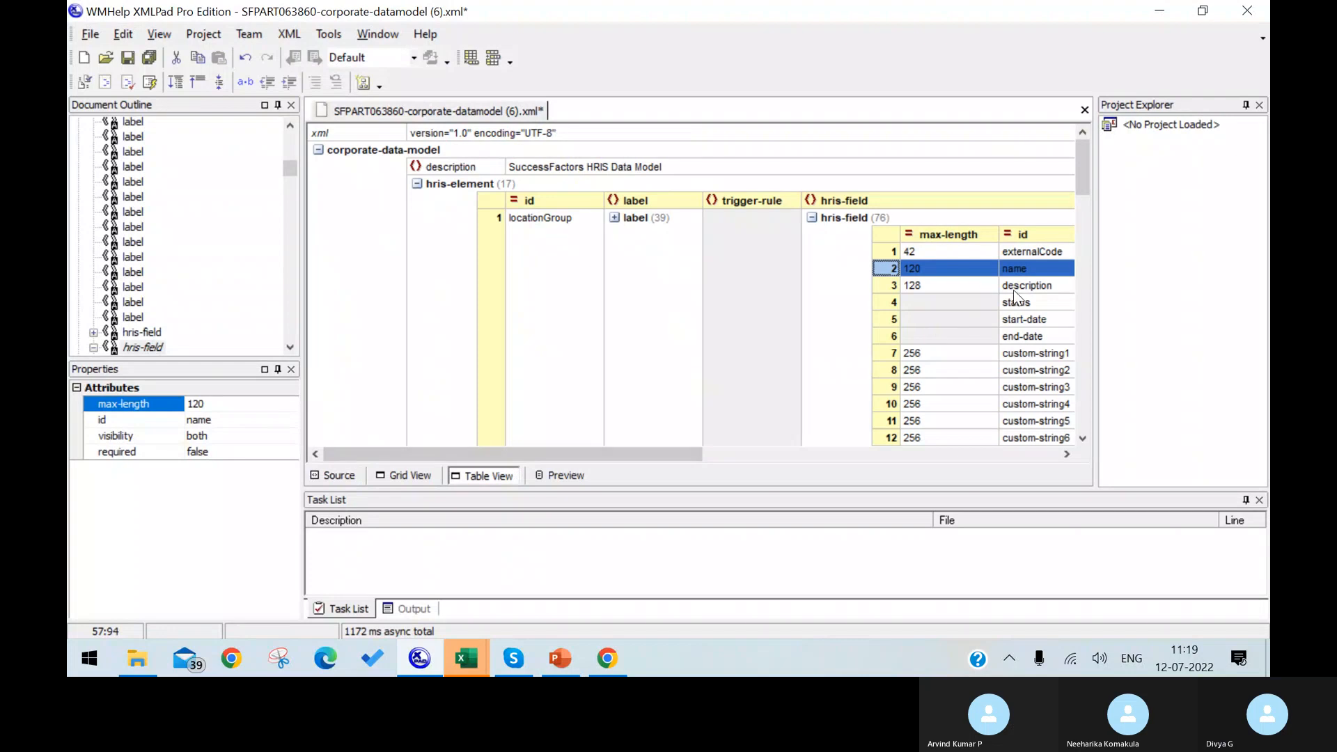
left_click(1016, 292)
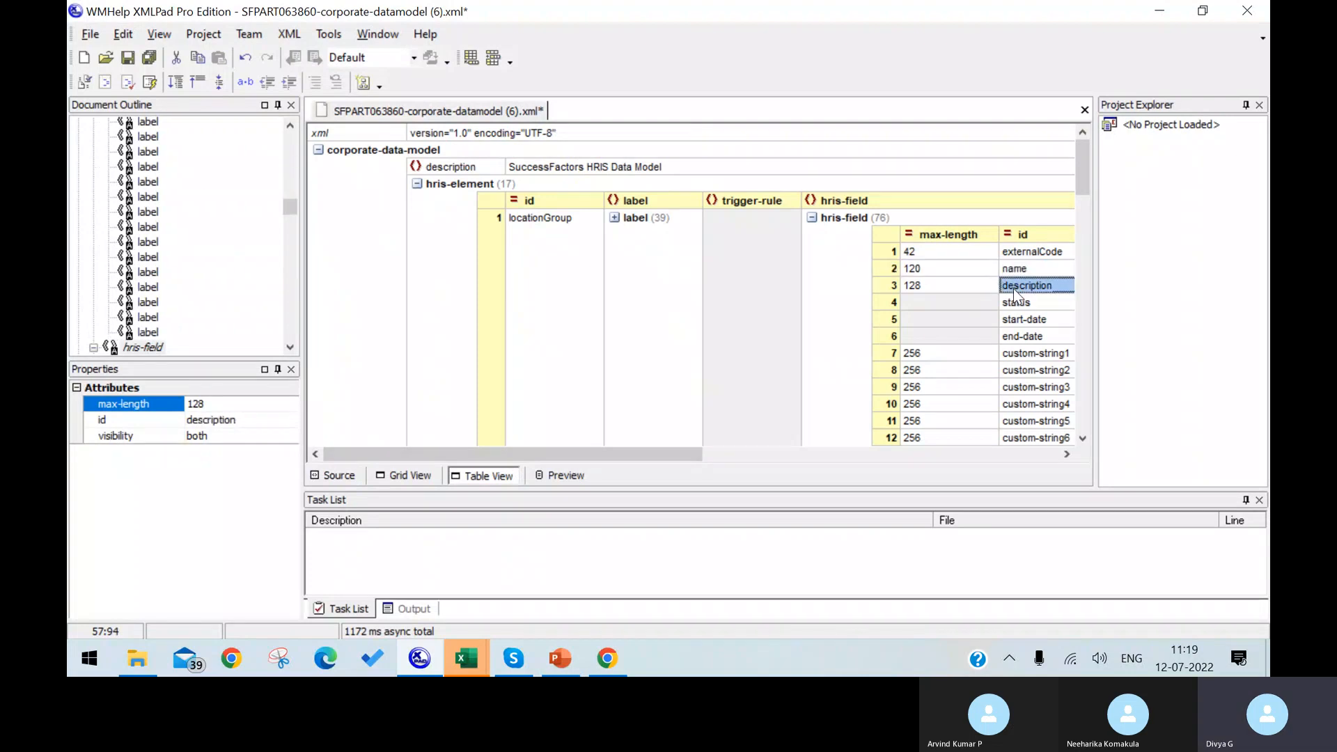
left_click(336, 475)
scroll(686, 432, "down", 1)
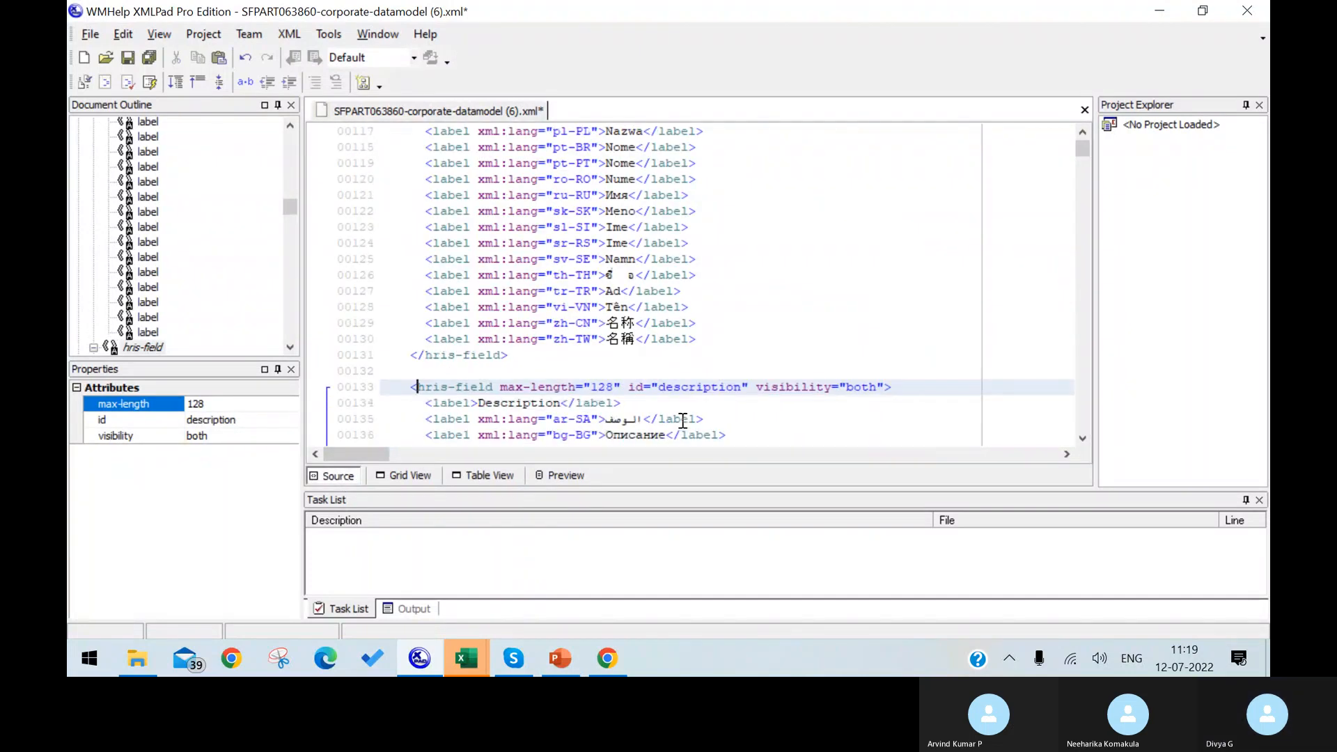
Step: Set the description field's max-length to 138 and add the attribute required="true" after its visibility attribute
left_click(608, 387)
key("BackSpace")
type("3")
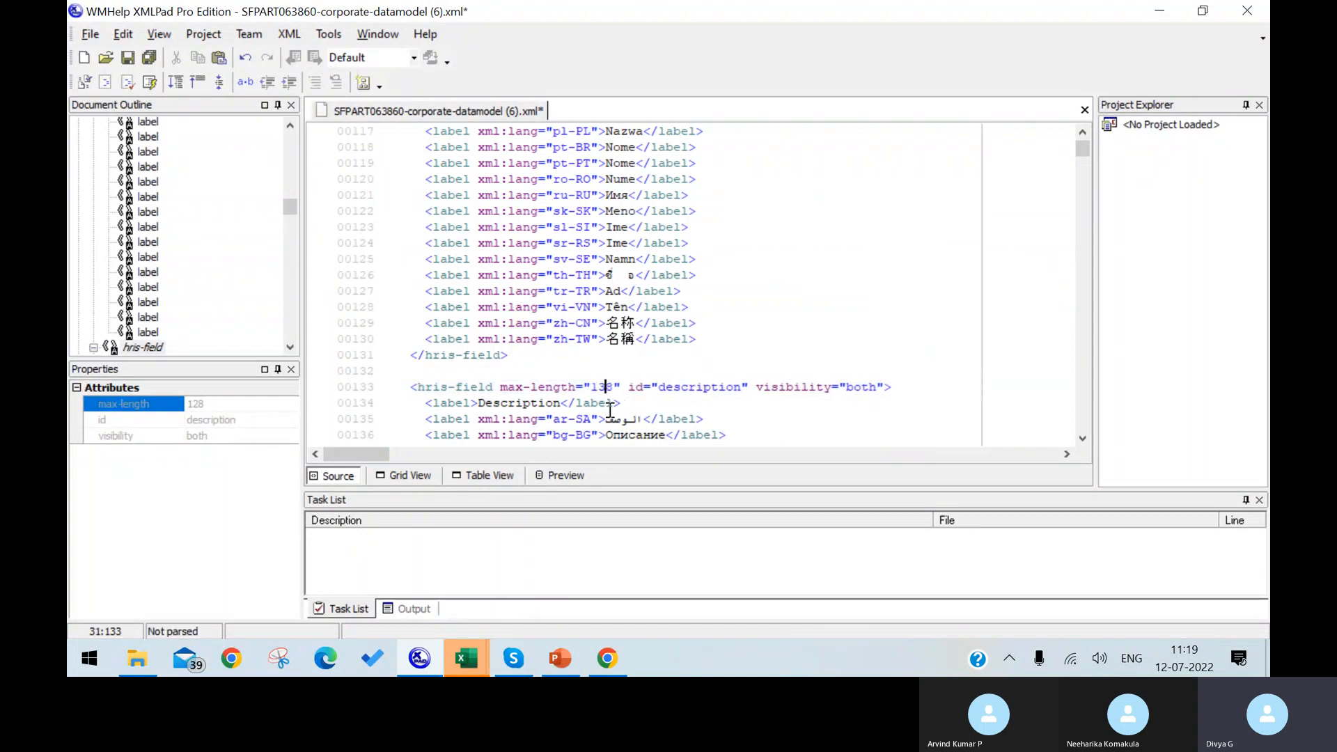
left_click(888, 390)
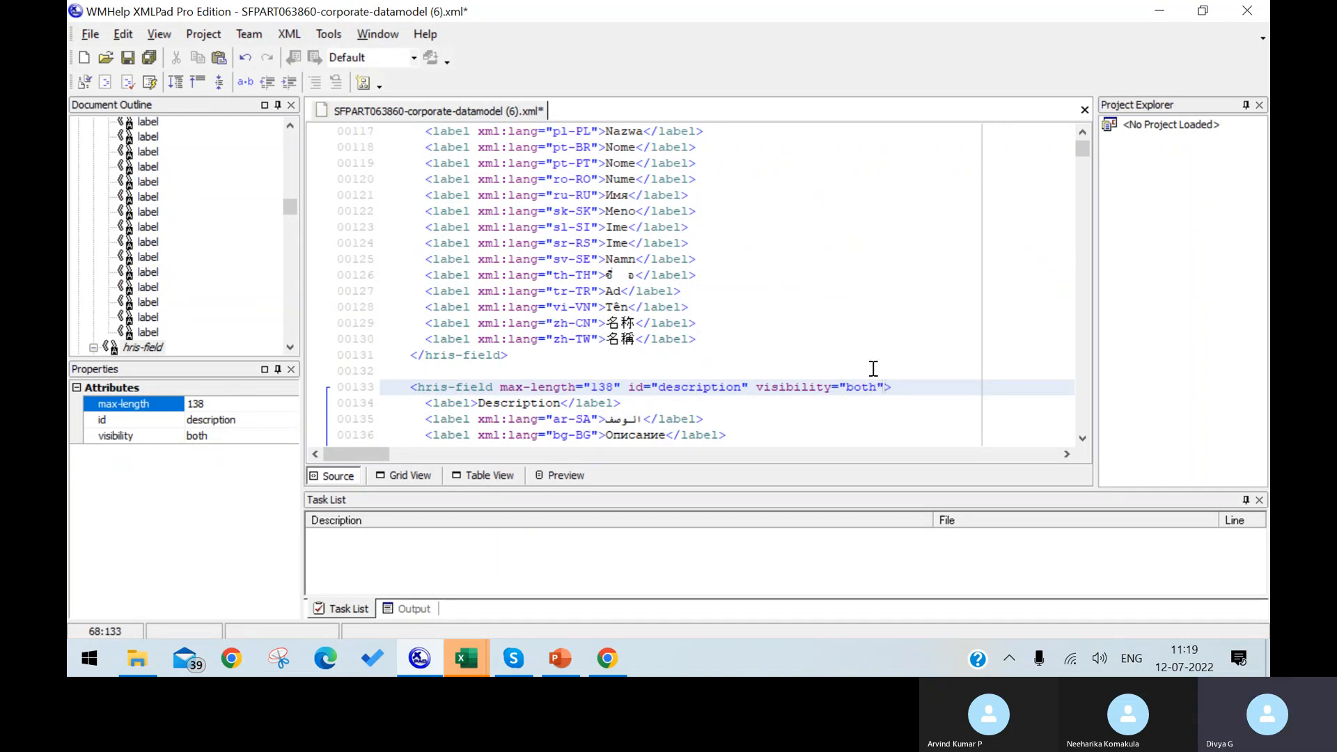
type("require")
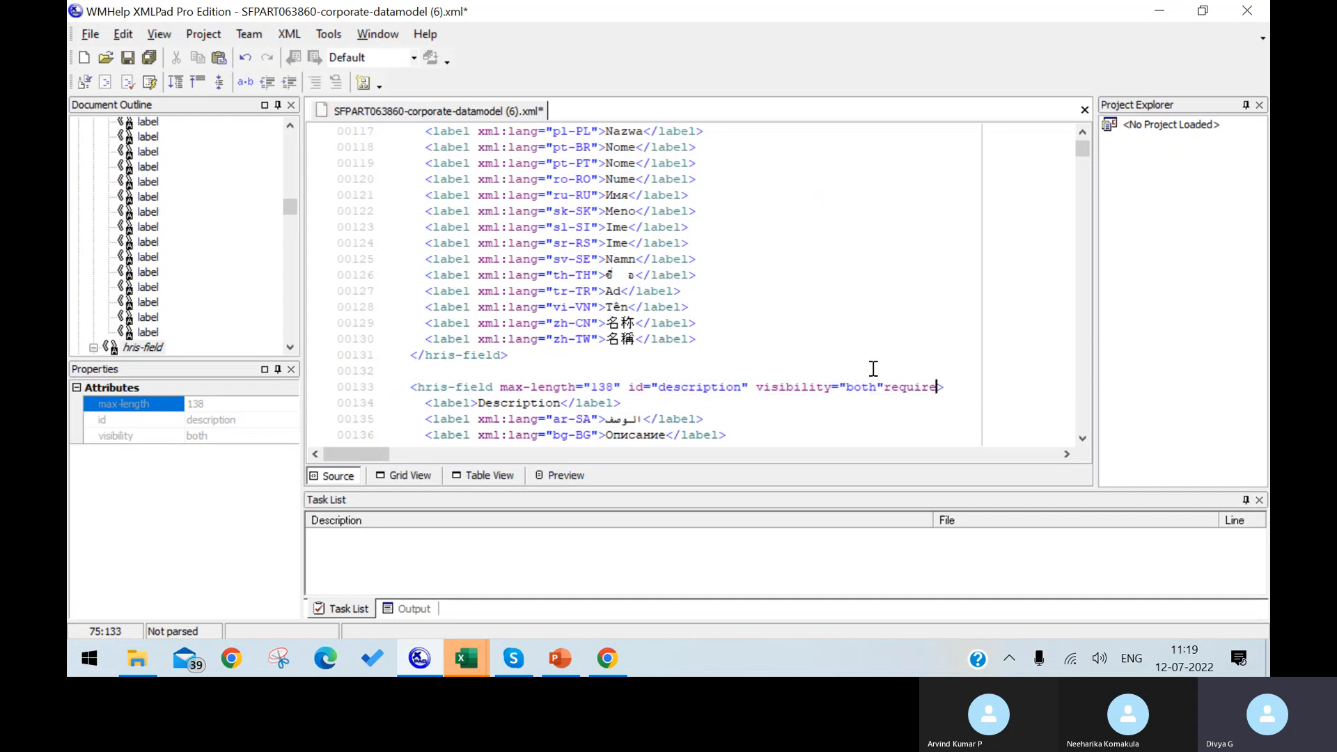
type("d=\"")
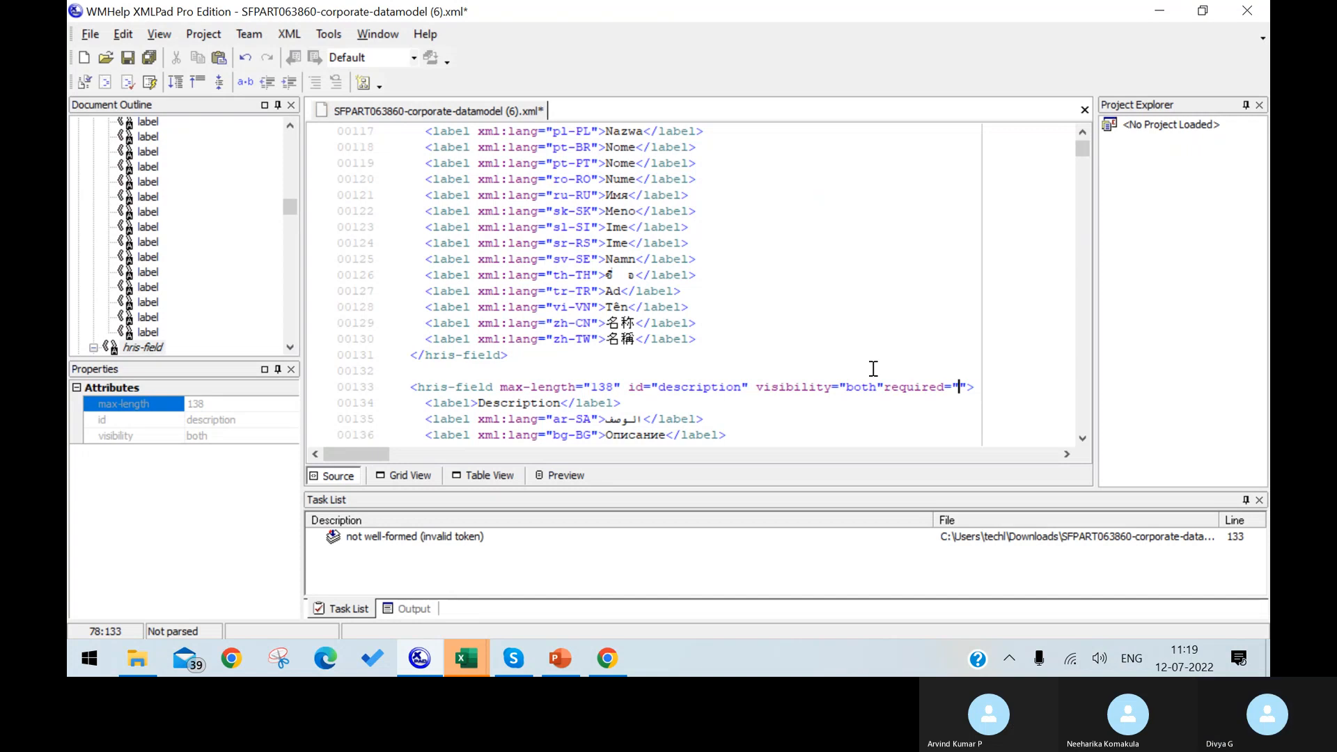
type("true")
left_click(886, 387)
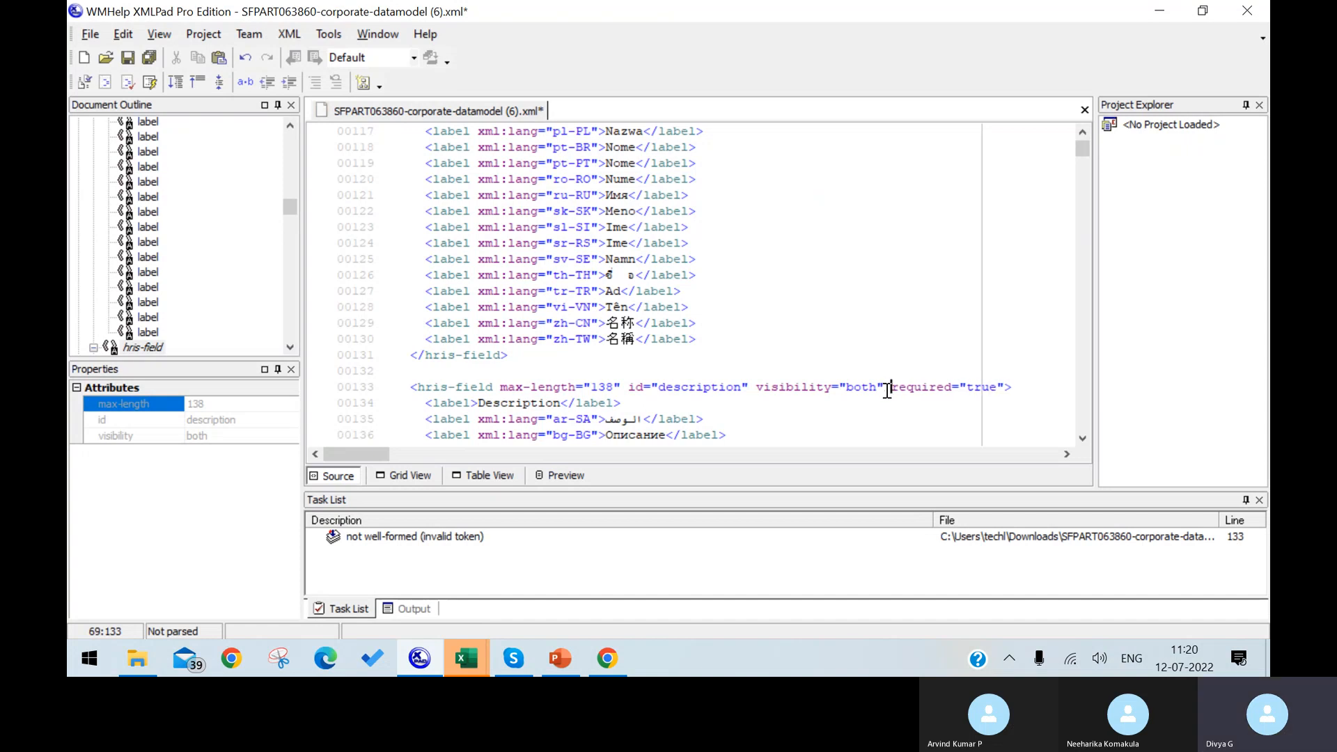
Step: Change the description field's default label to "Description D"
left_click(559, 403)
type("D")
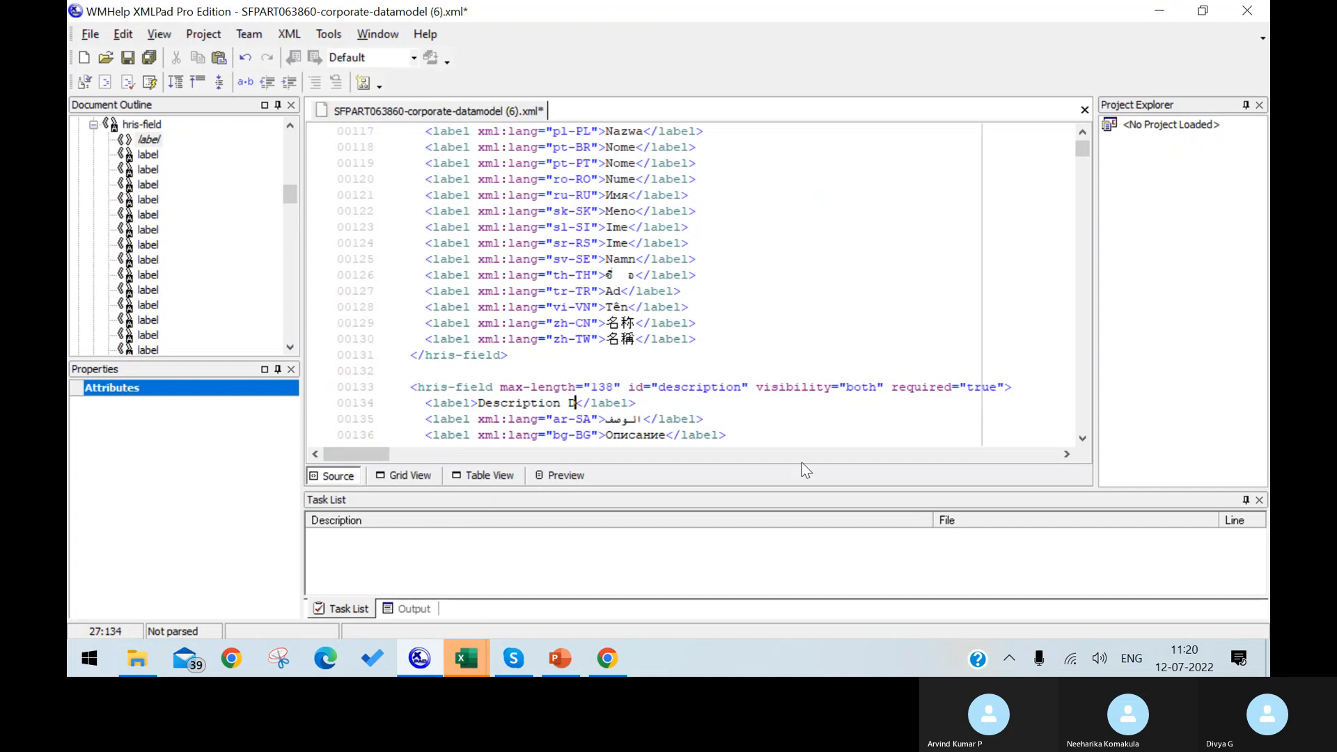
left_click(808, 419)
Step: Find the status field's definition in the source and check its row and the Mandatory column on the workbook's Location Group sheet
scroll(806, 418, "down", 4)
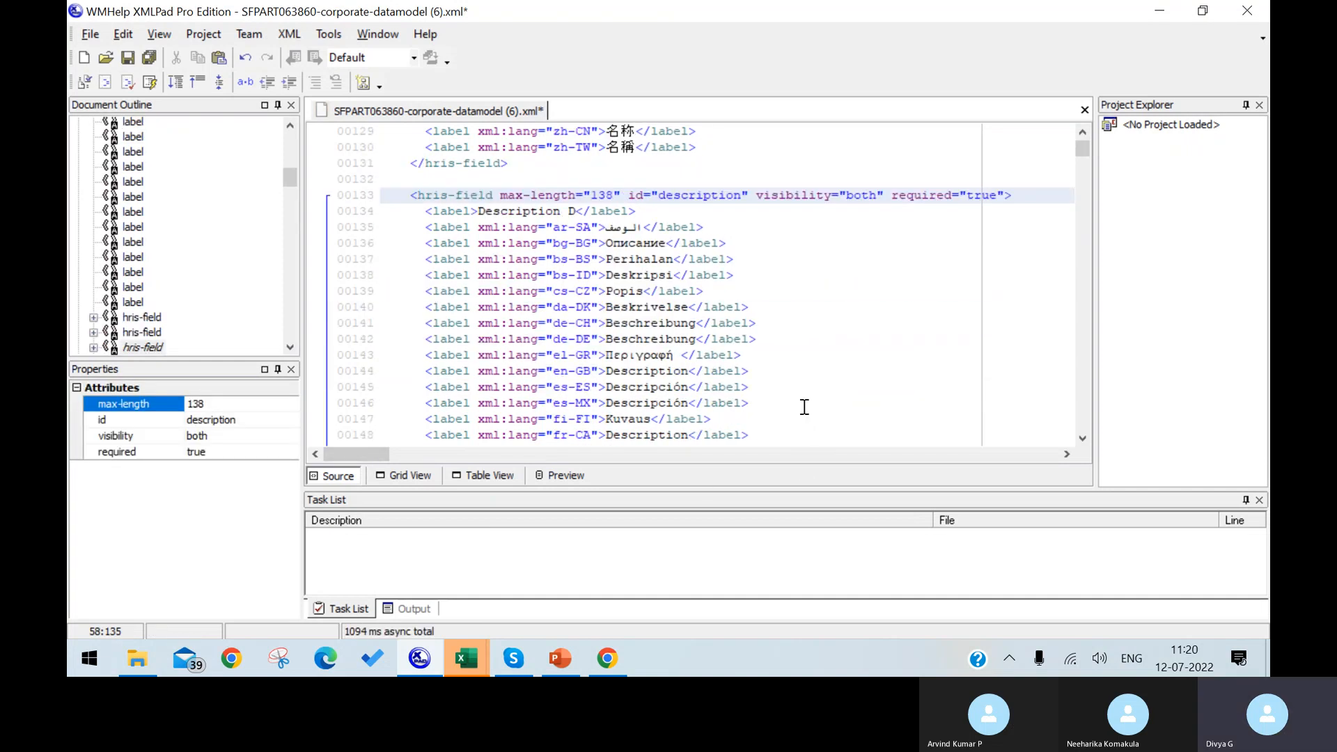
scroll(805, 407, "down", 12)
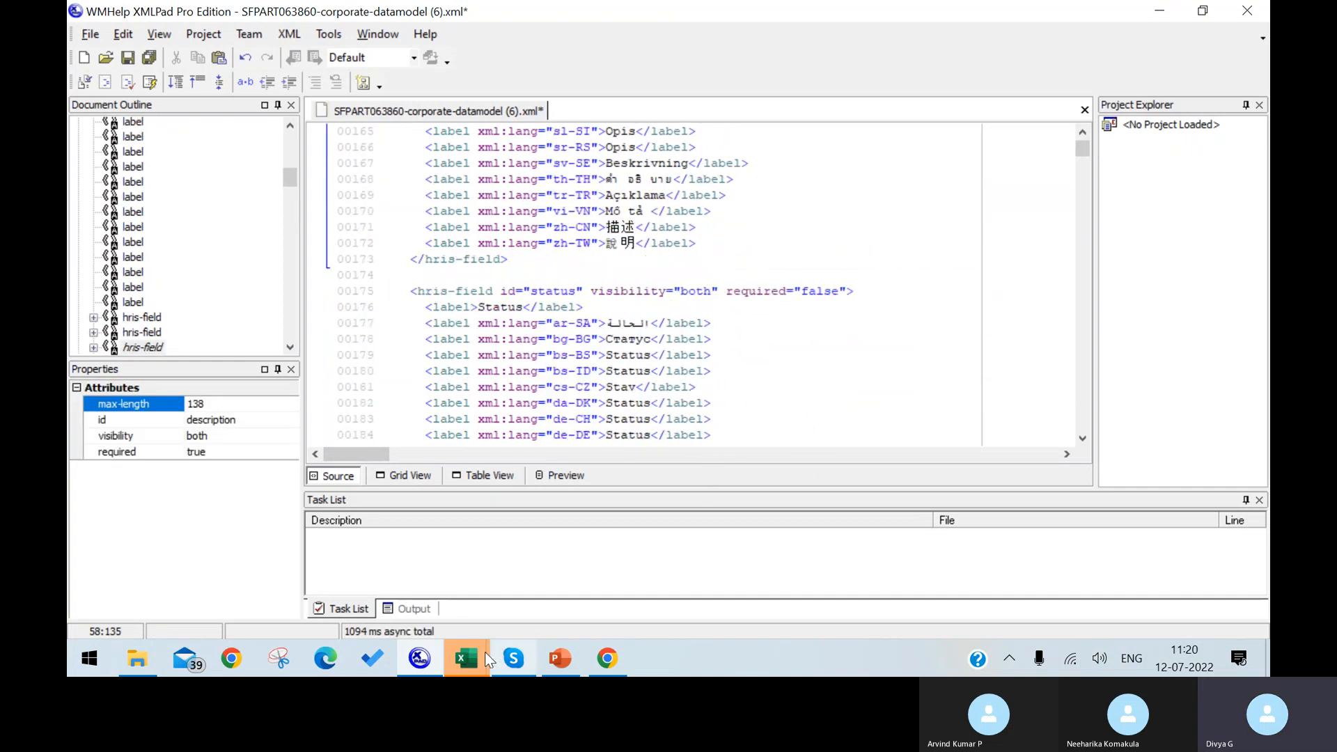
mouse_move(470, 651)
left_click(488, 578)
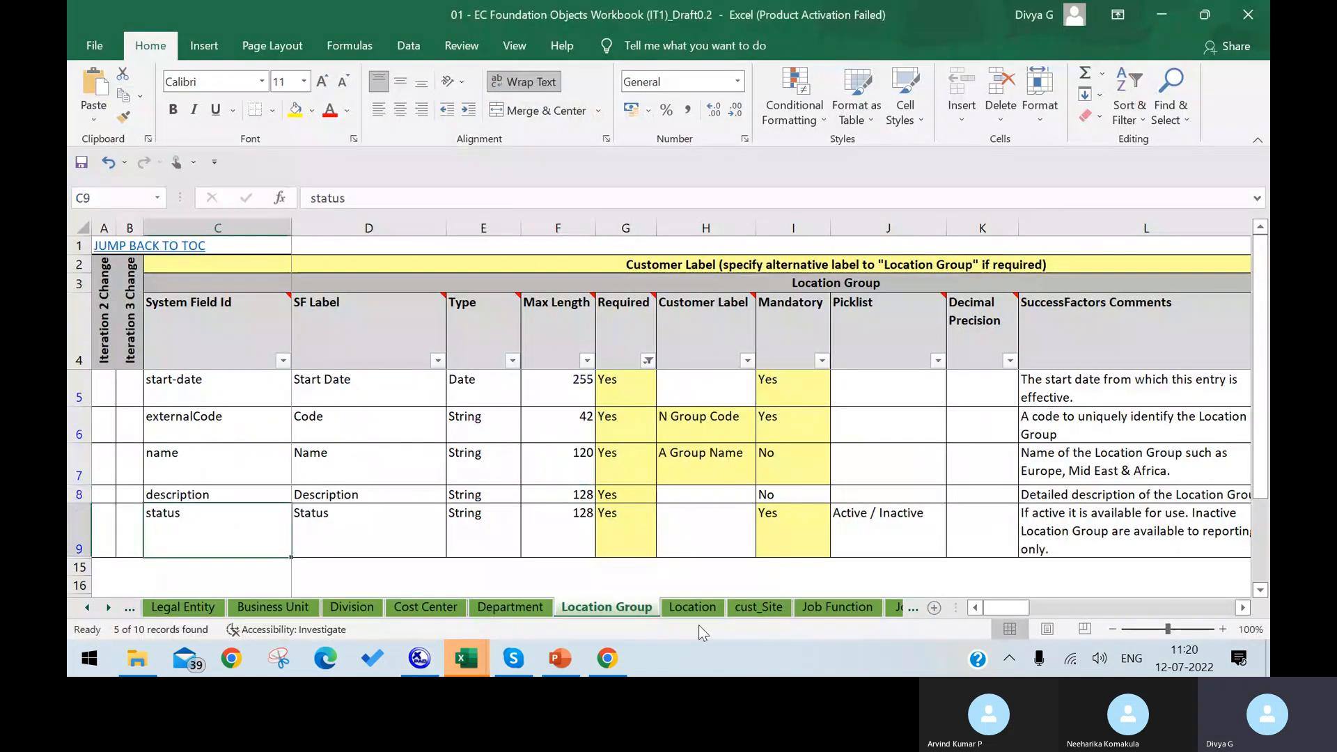
left_click(794, 228)
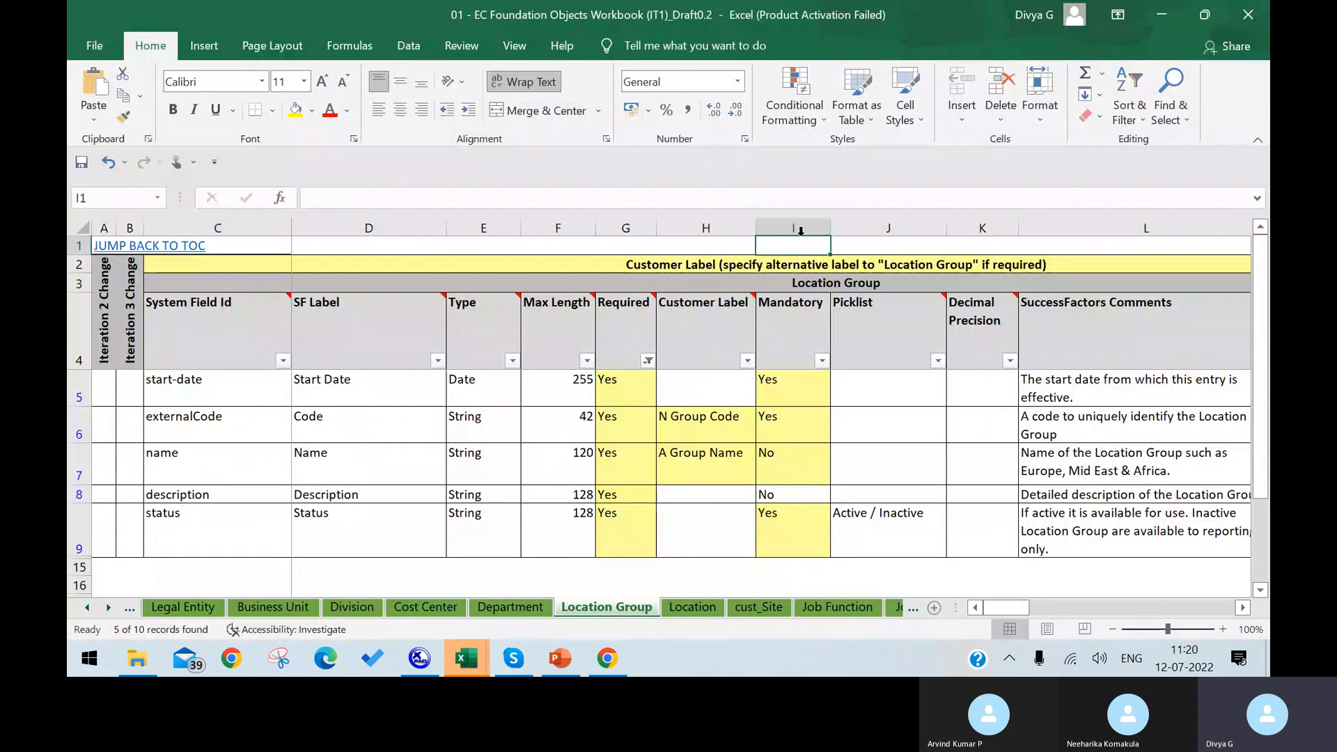
Step: Return to the data model in XMLPad and set the status field's required attribute to "true"
left_click(426, 658)
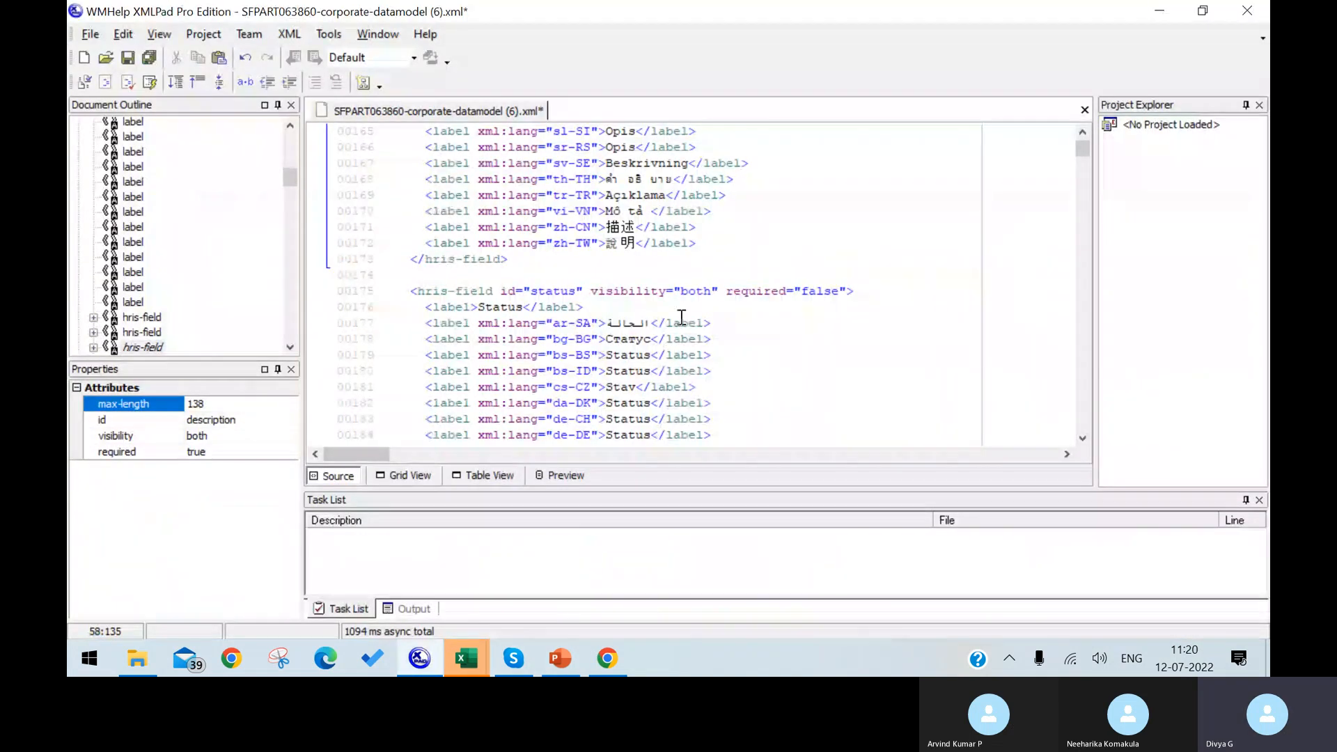
left_click(839, 295)
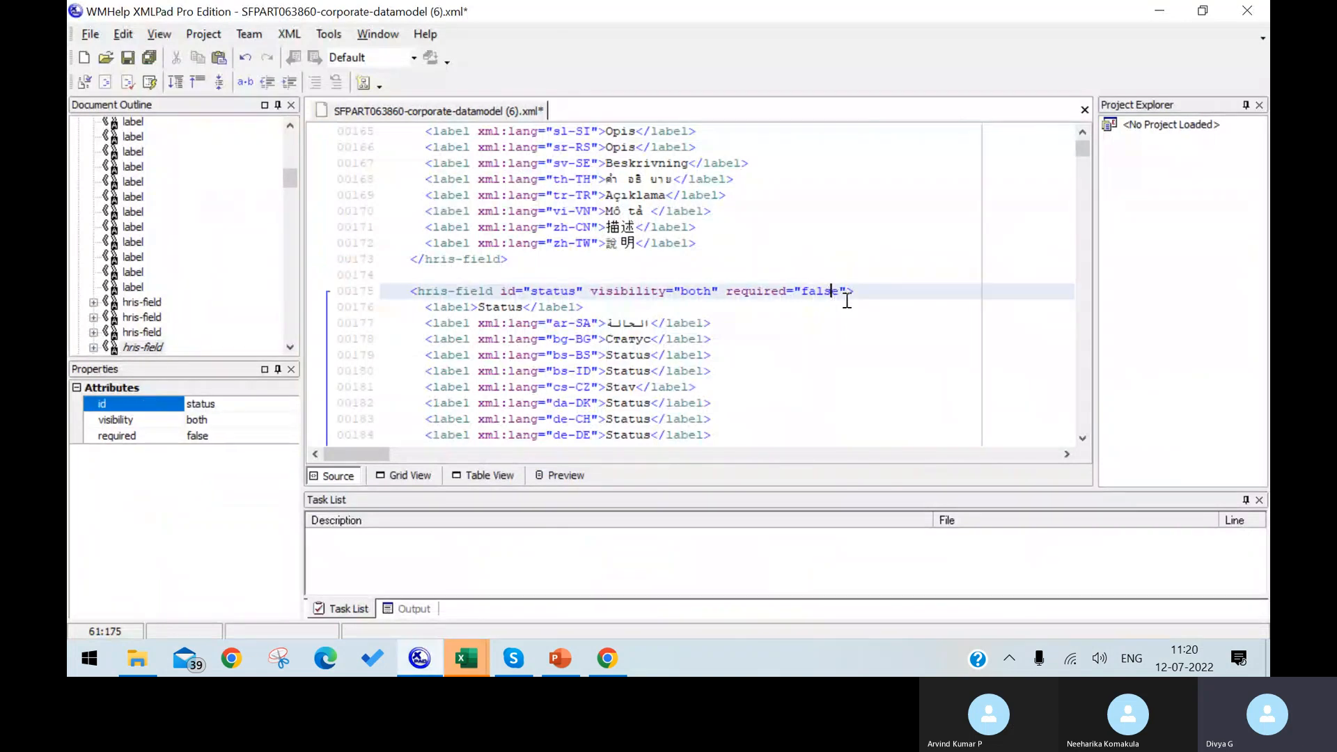
key("Delete")
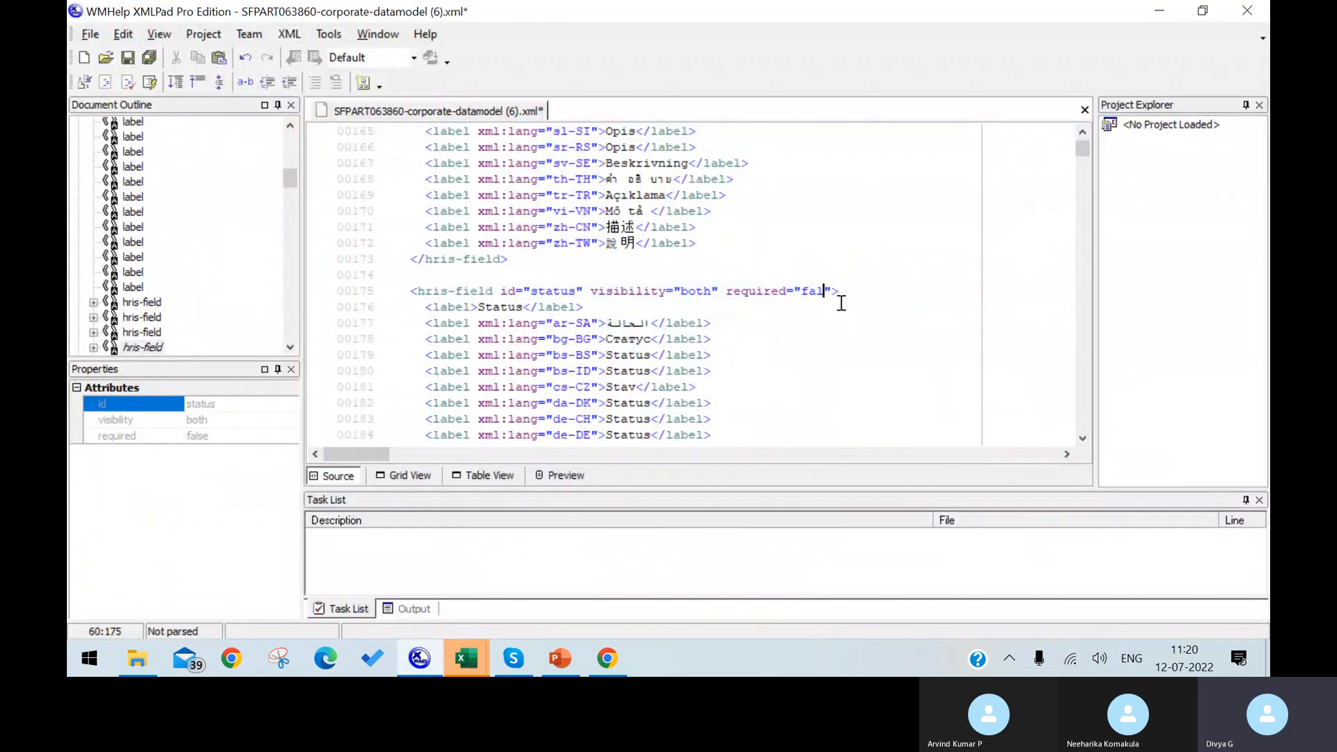
key("BackSpace")
key("BackSpace")
key("BackSpace")
key("BackSpace")
type("true")
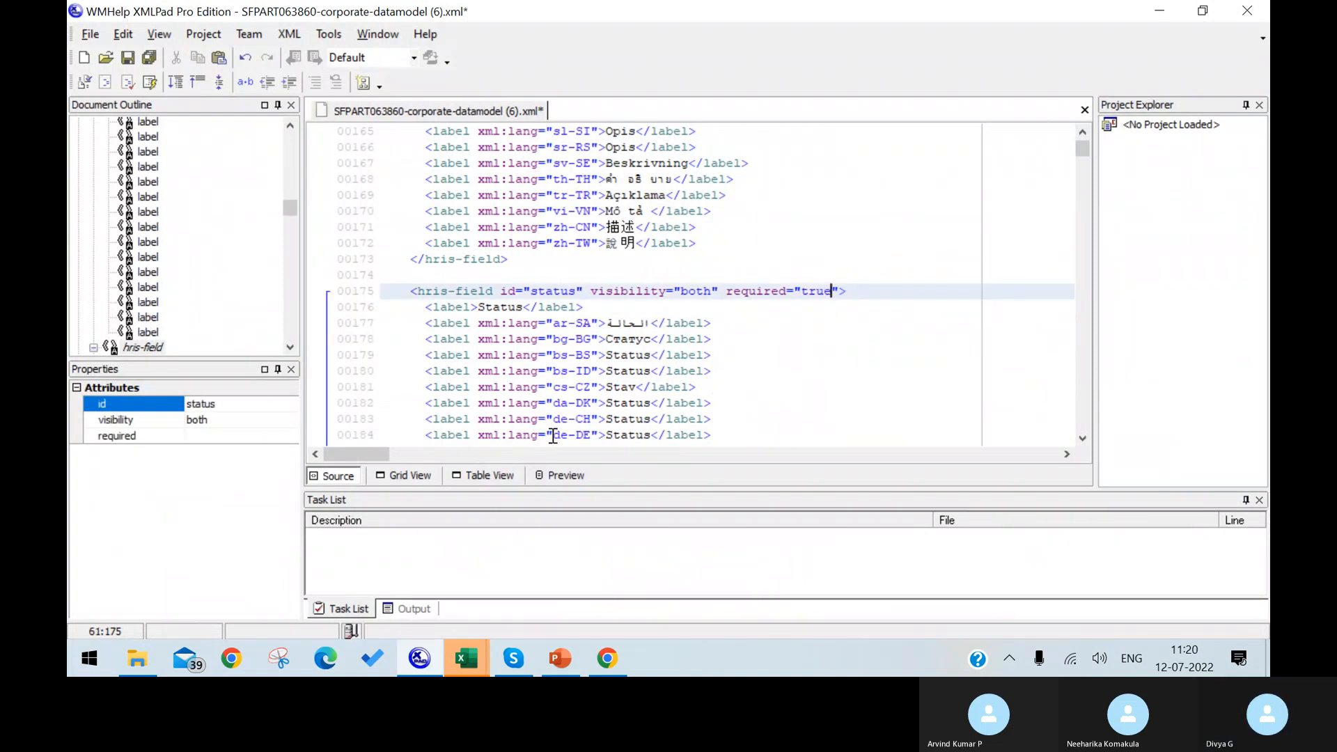
Step: Save a copy of the data model to the Desktop as SFPART063860-corporate-datamodel.D in XML format
left_click(102, 35)
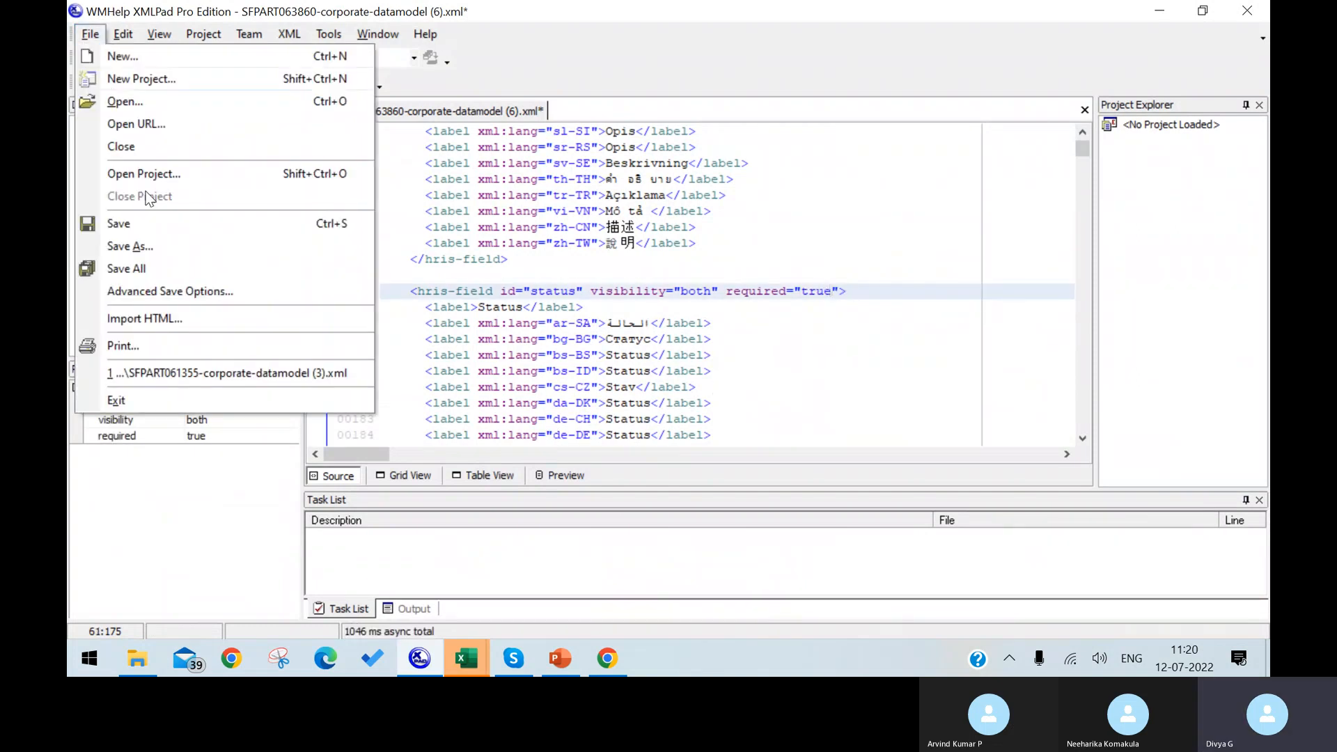
left_click(179, 251)
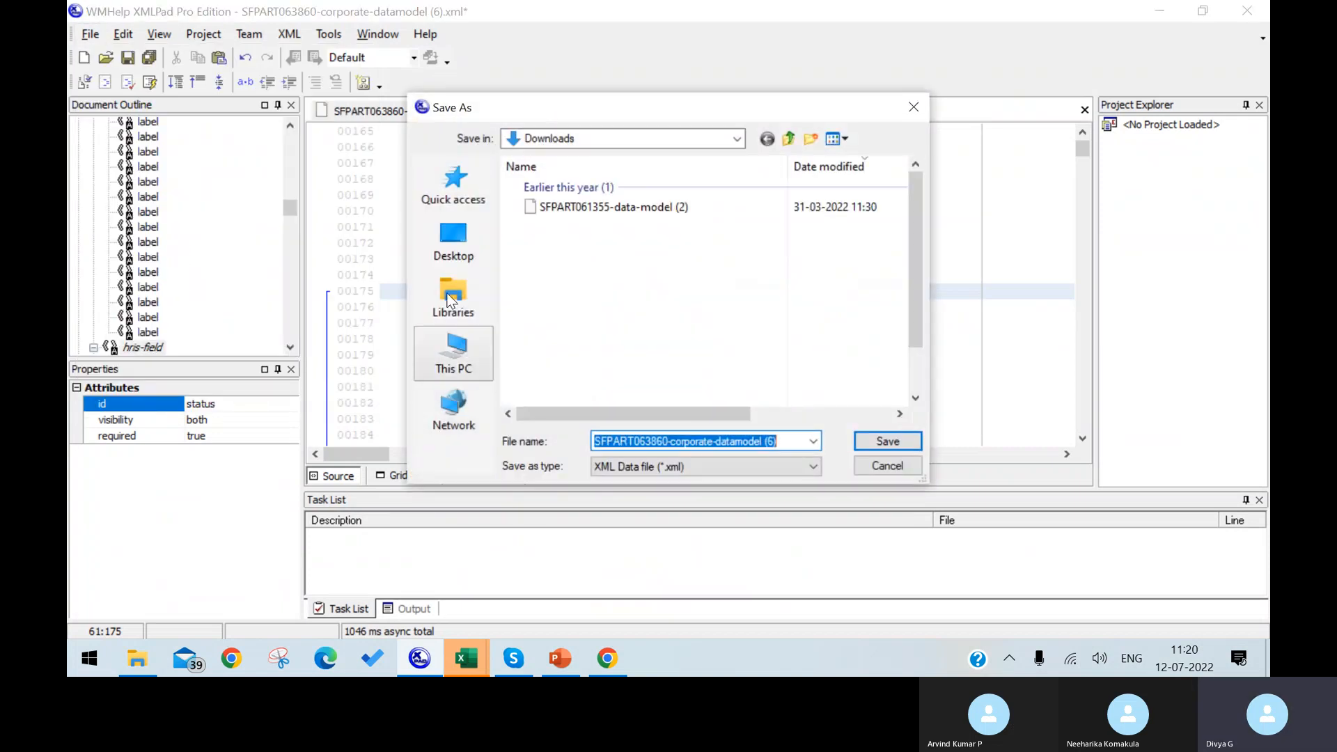
left_click(451, 261)
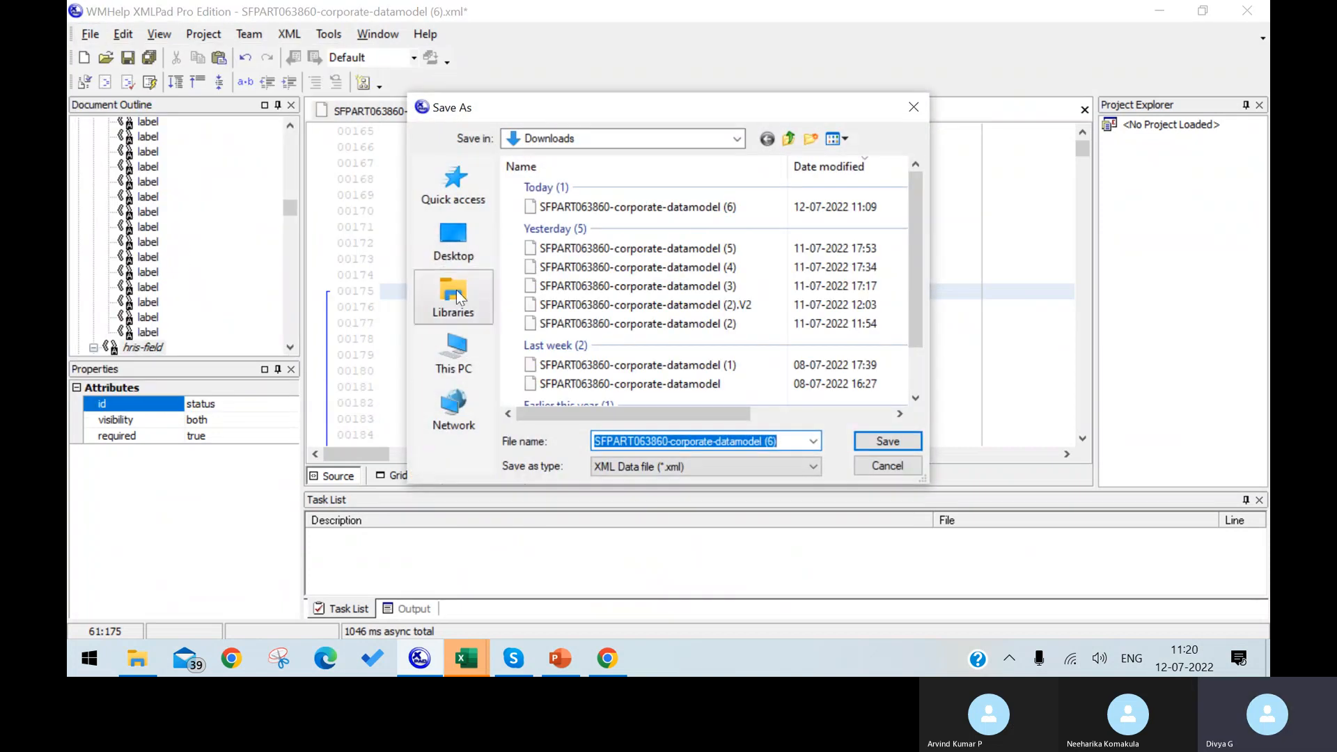
left_click(793, 446)
key("BackSpace")
key("BackSpace")
key("BackSpace")
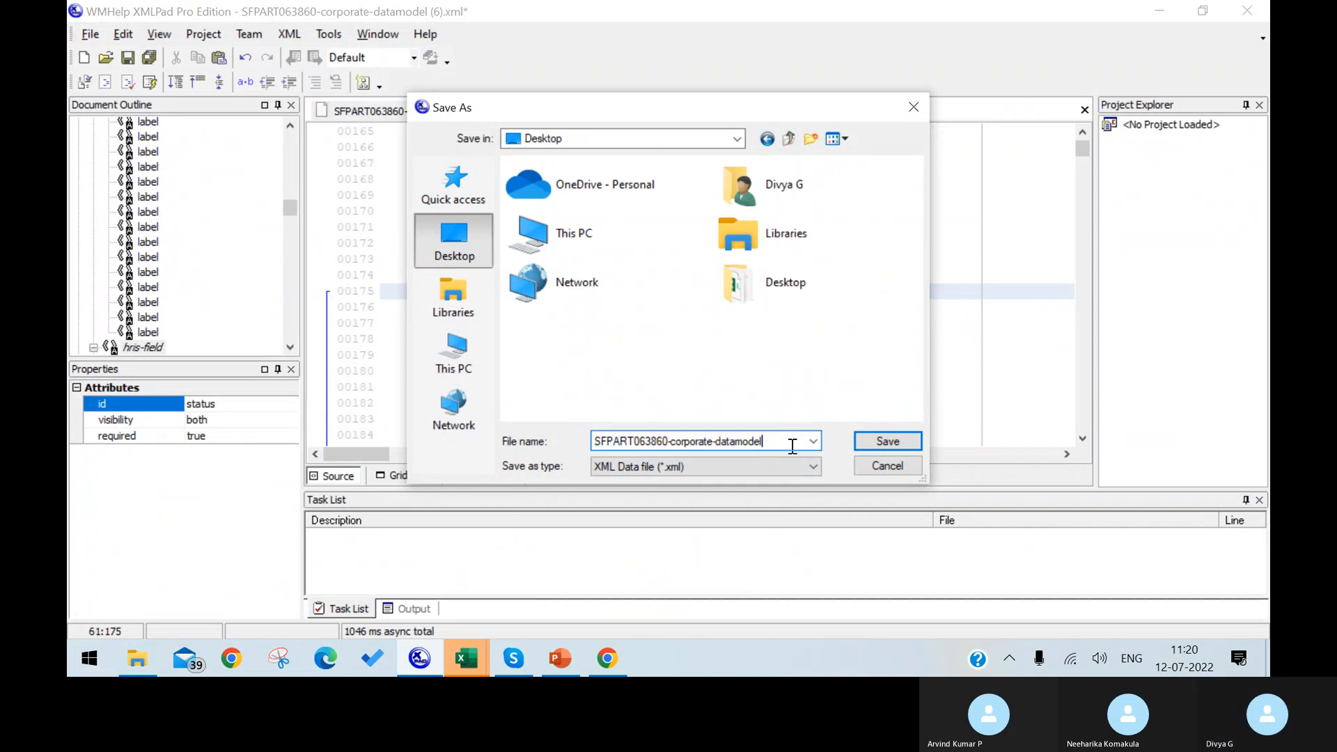
type("D")
left_click(889, 446)
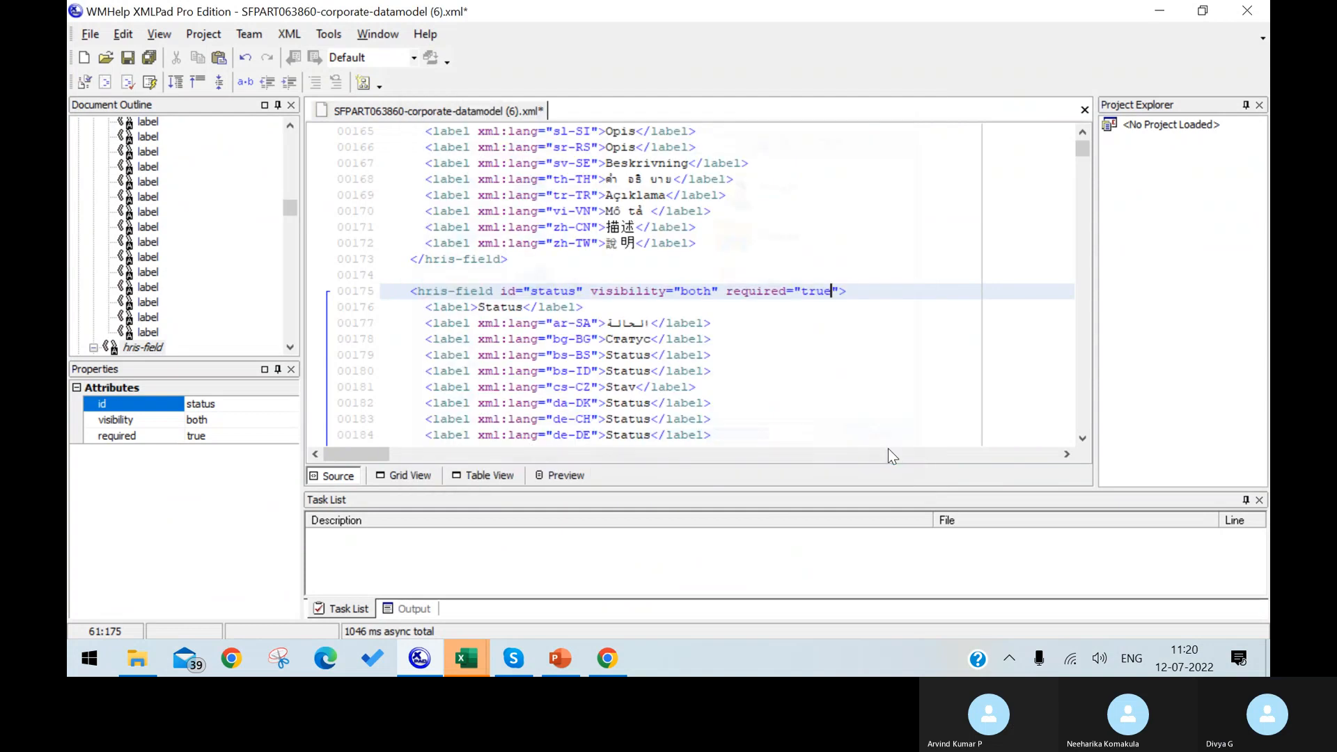
Step: Switch to the Import/Export Corporate Data Model page in Chrome and set the action to perform to Import
left_click(627, 657)
left_click(689, 202)
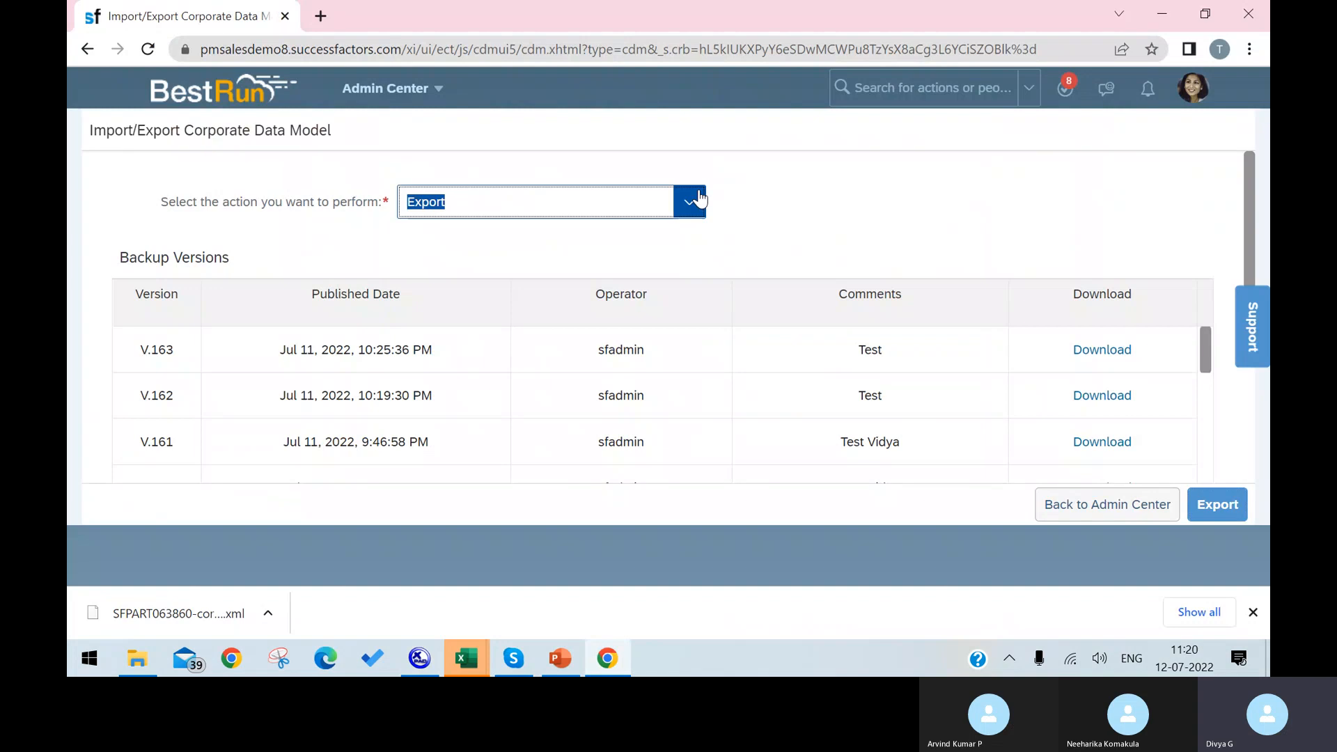
left_click(651, 240)
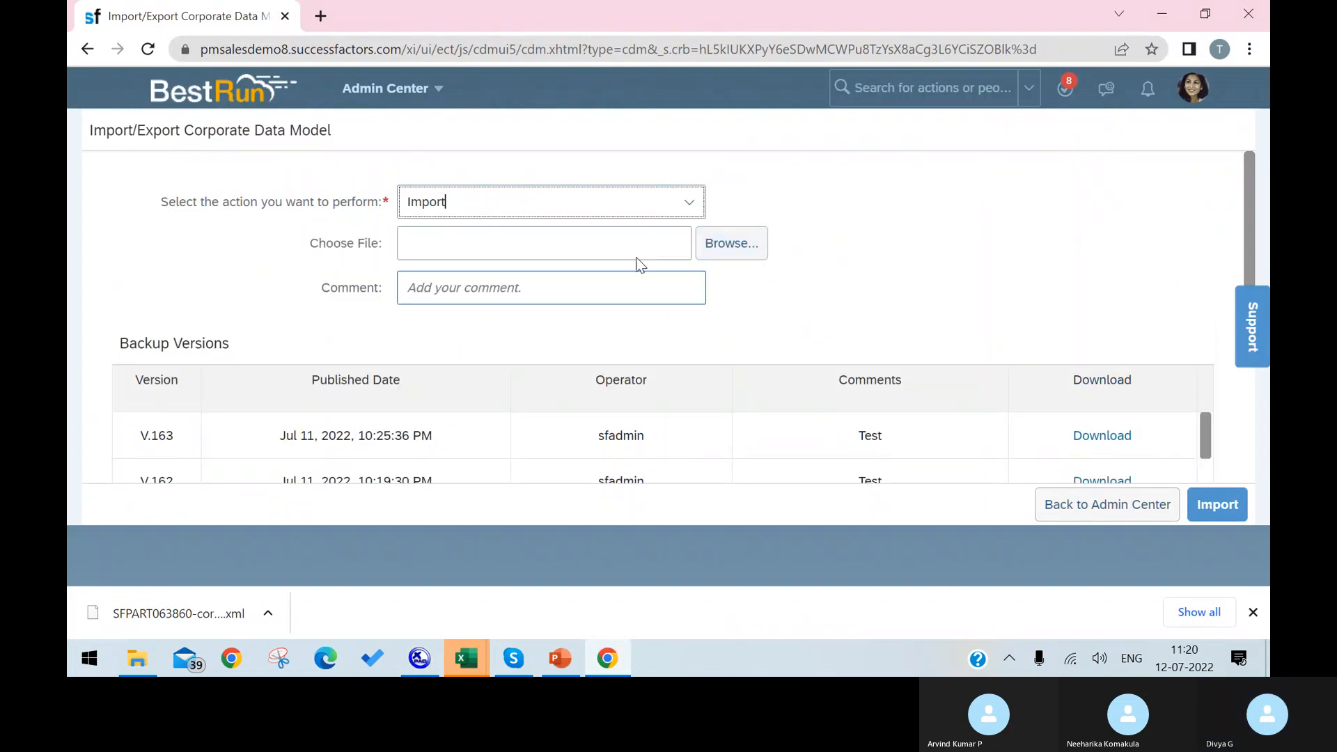
Step: Choose SFPART063860-corporate-datamodel.D.xml from the Desktop as the file to import
left_click(718, 253)
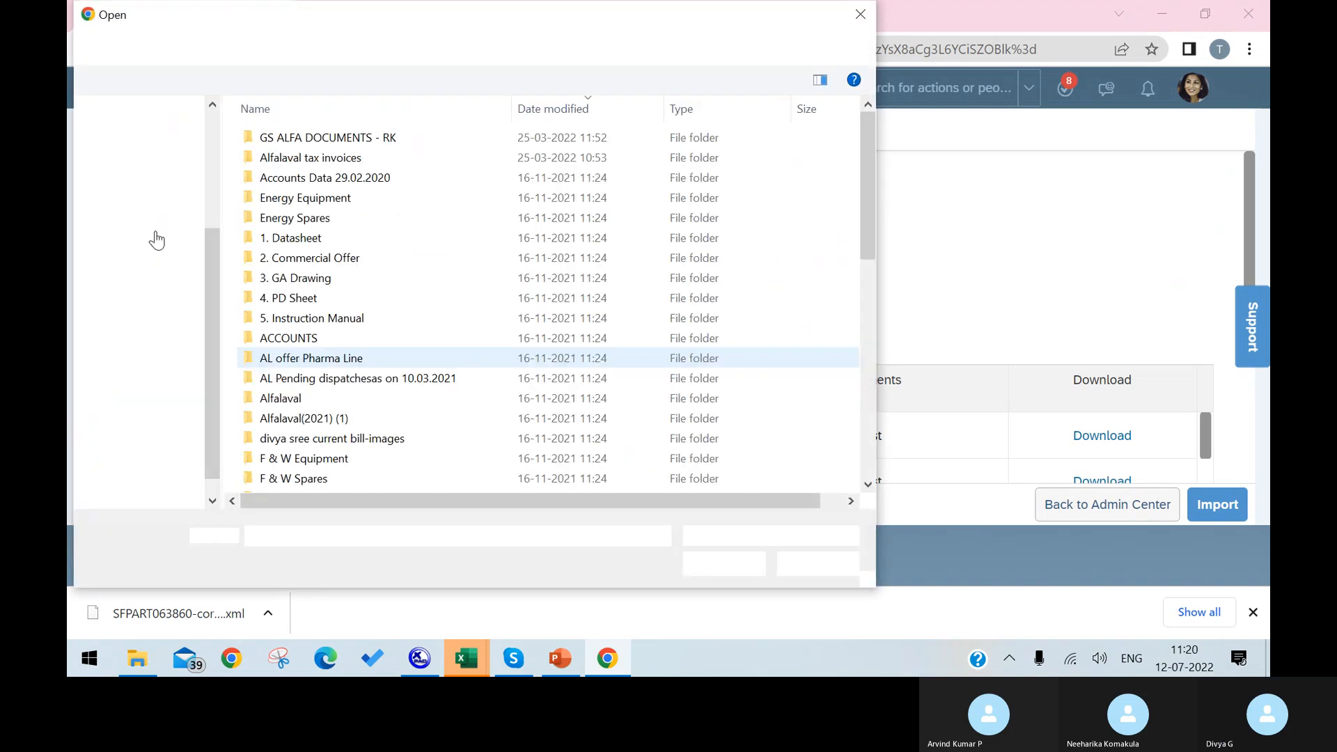
scroll(149, 155, "up", 1)
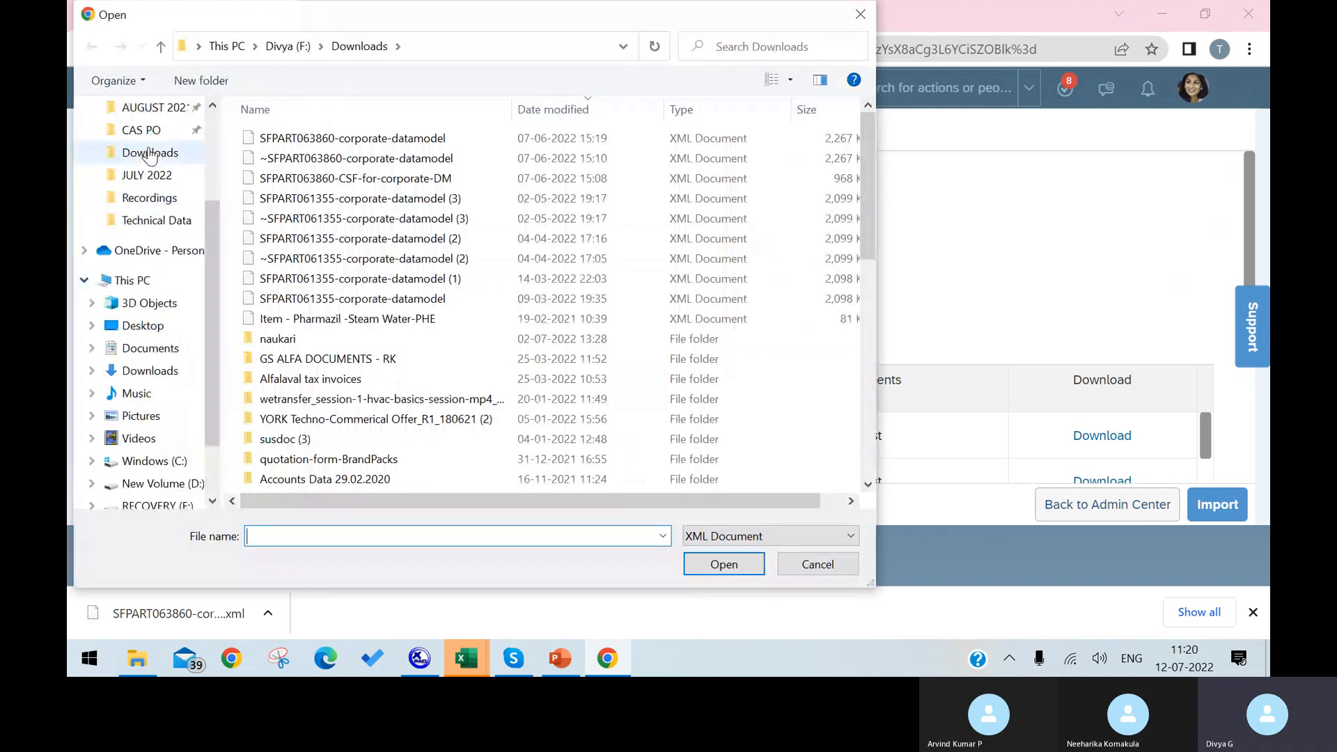
left_click(162, 328)
left_click(417, 229)
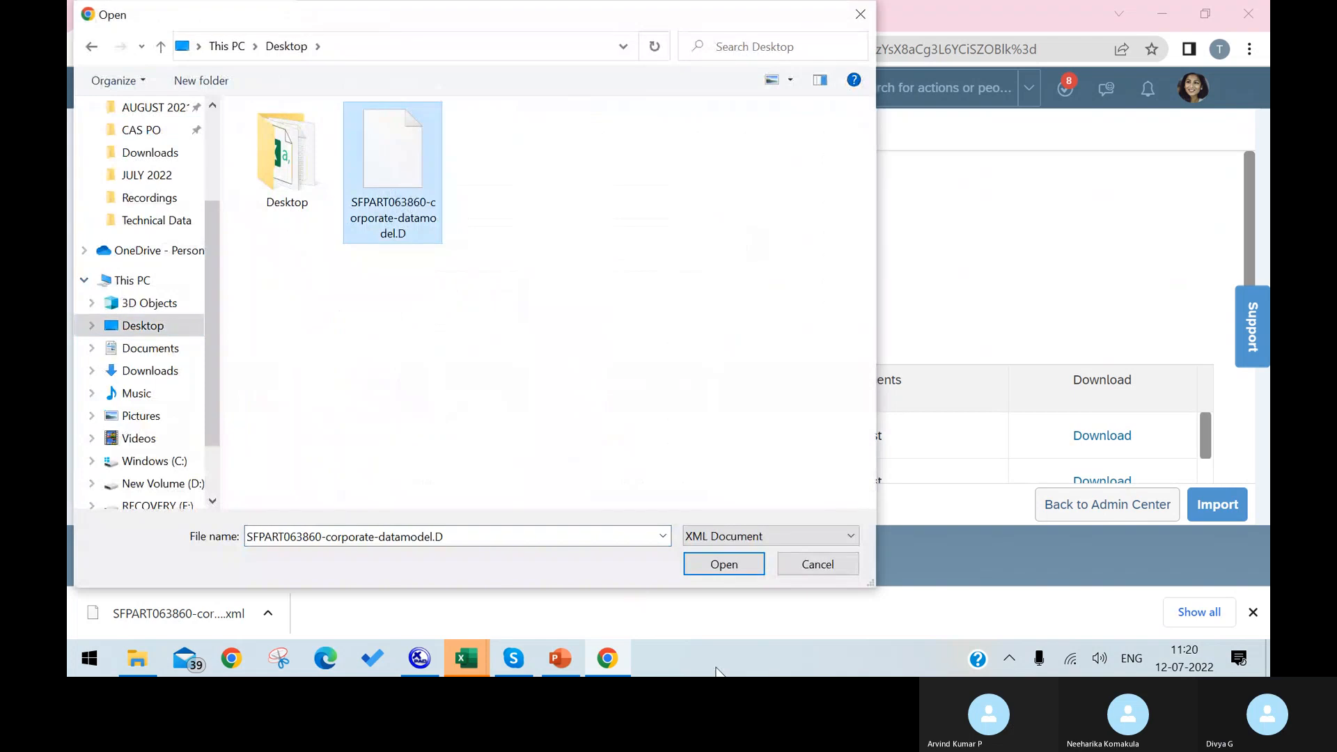
left_click(722, 566)
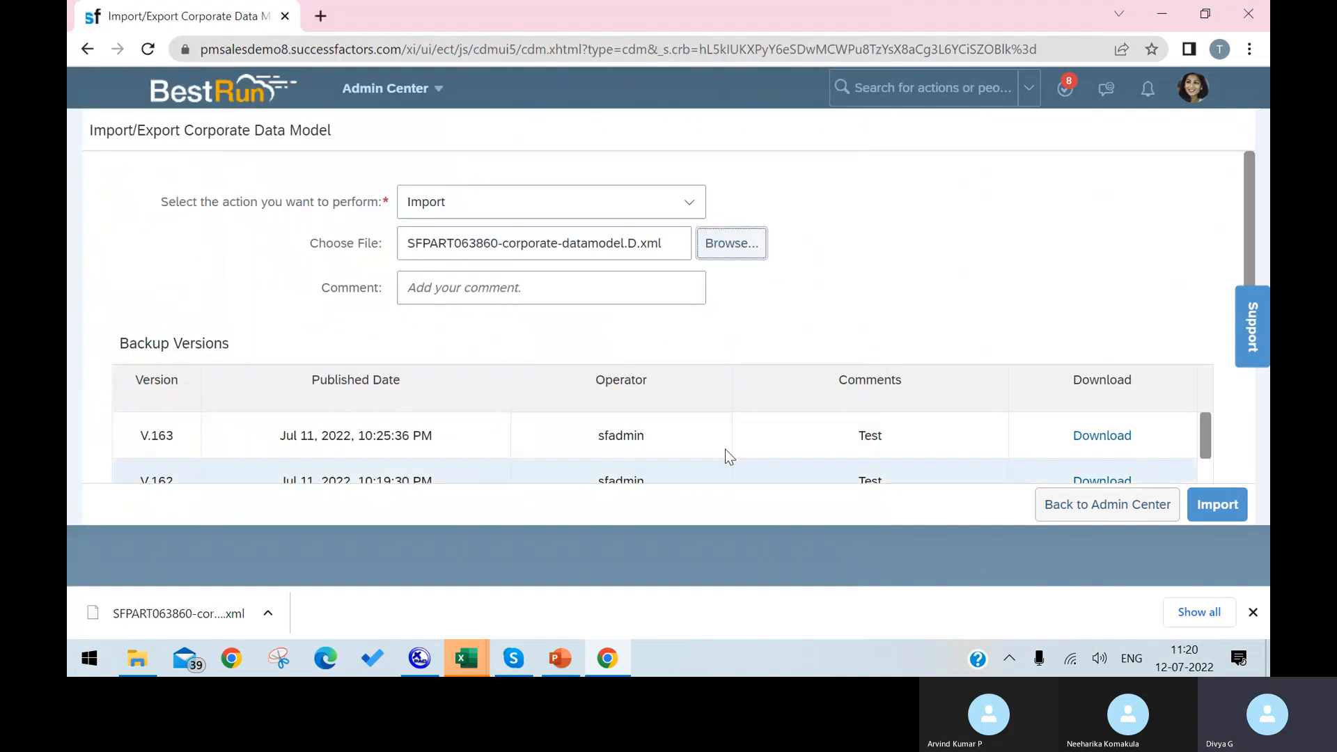
Step: Enter "Test" as the import comment and try to import the selected corporate data model file
left_click(492, 291)
type("Te")
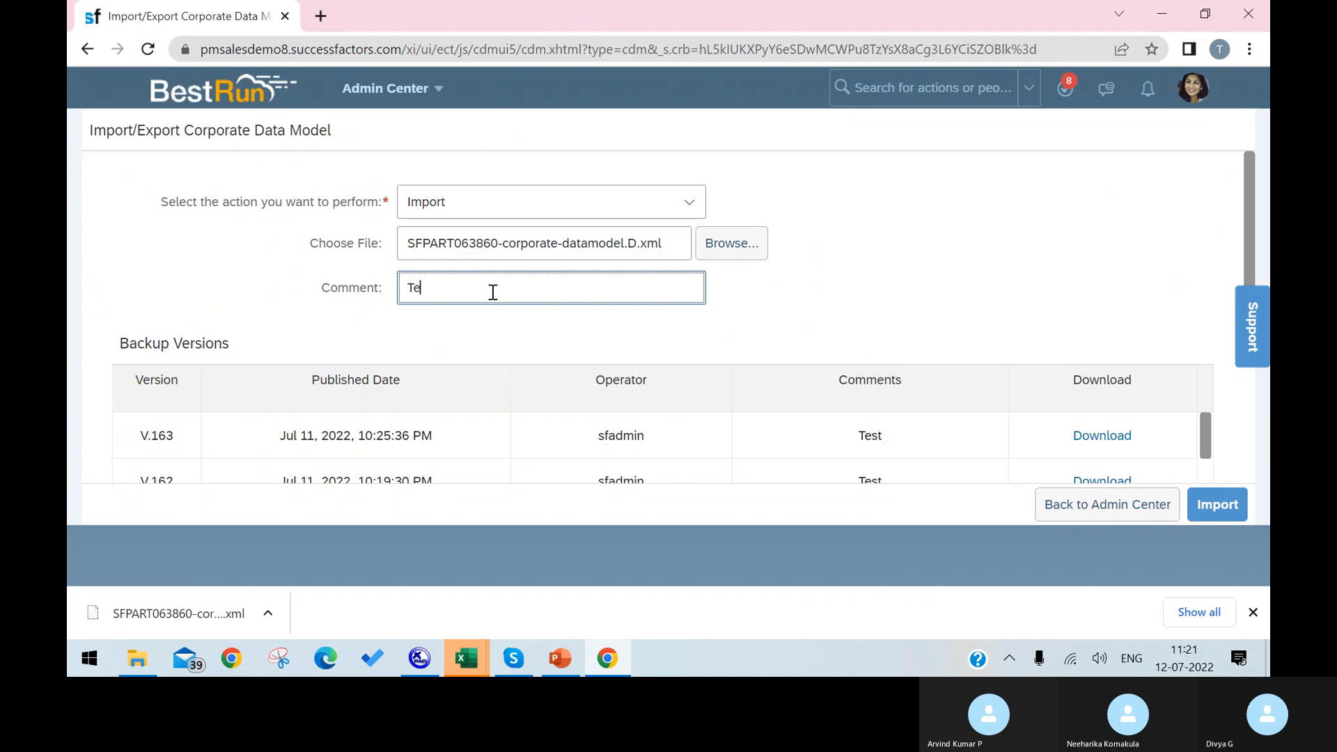
type("tsst")
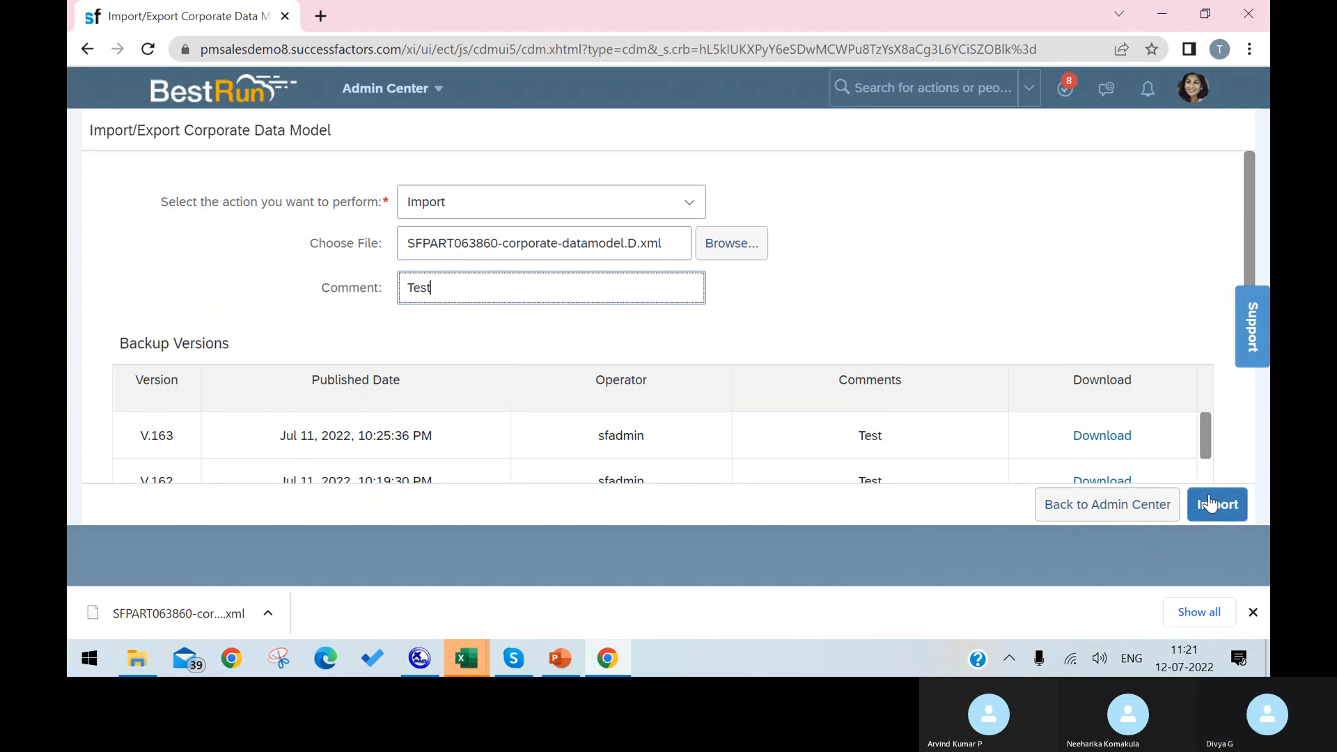
left_click(1211, 503)
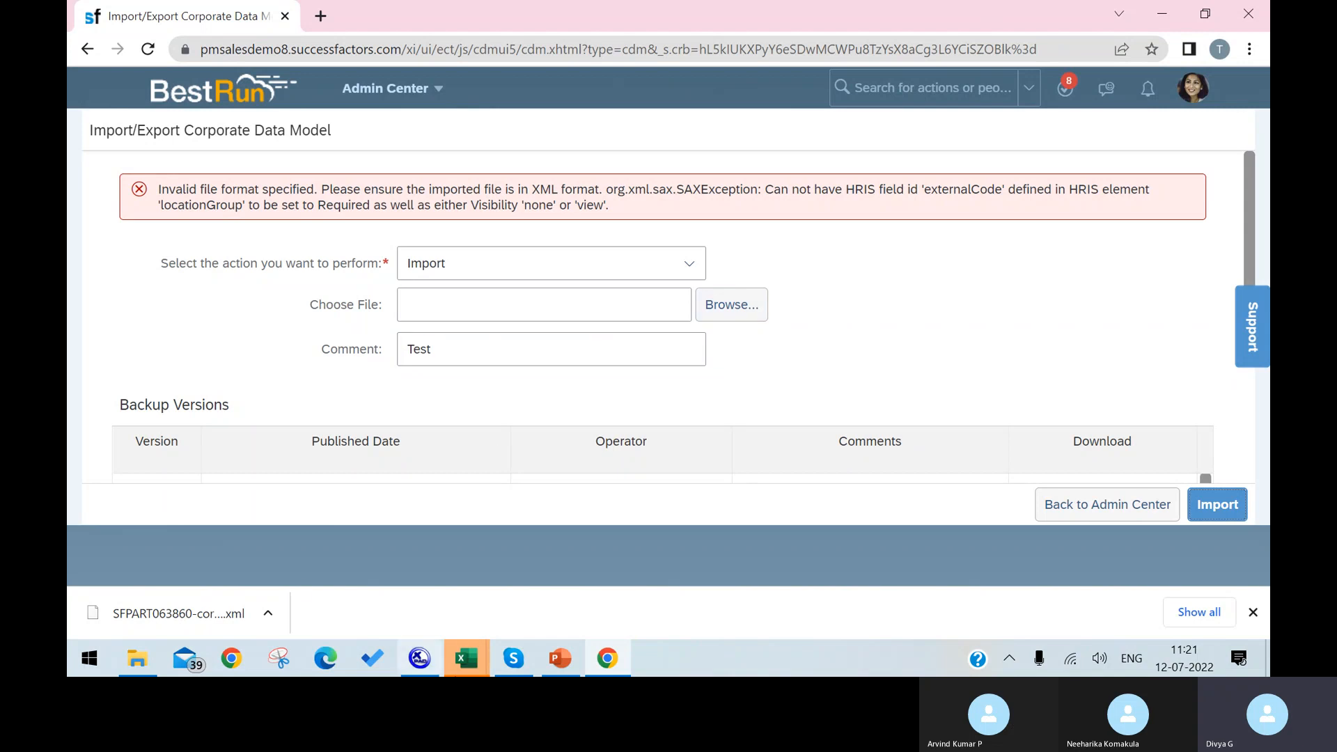
Step: Switch to XMLPad and save a copy of the data model to the Desktop as SFPART063860-corporate-datamodel.v1 in XML format
left_click(1171, 14)
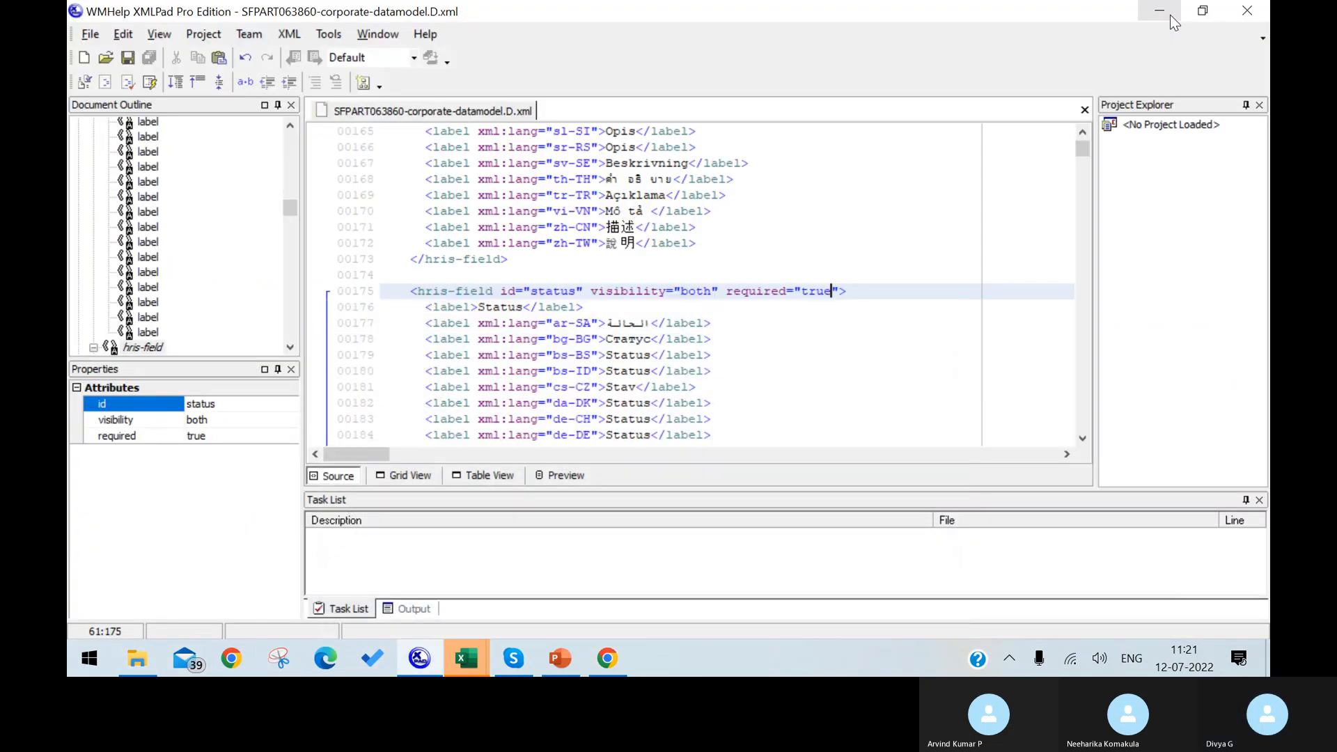
left_click(1170, 14)
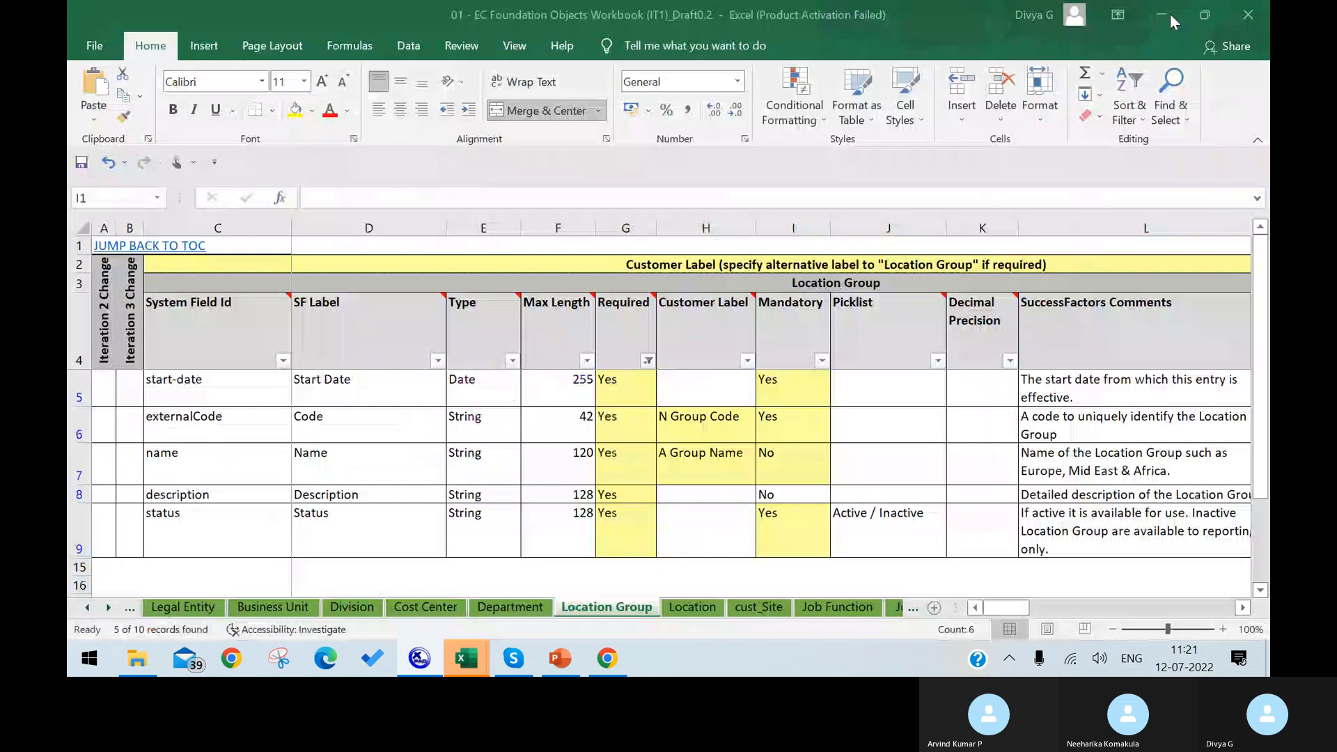
left_click(432, 667)
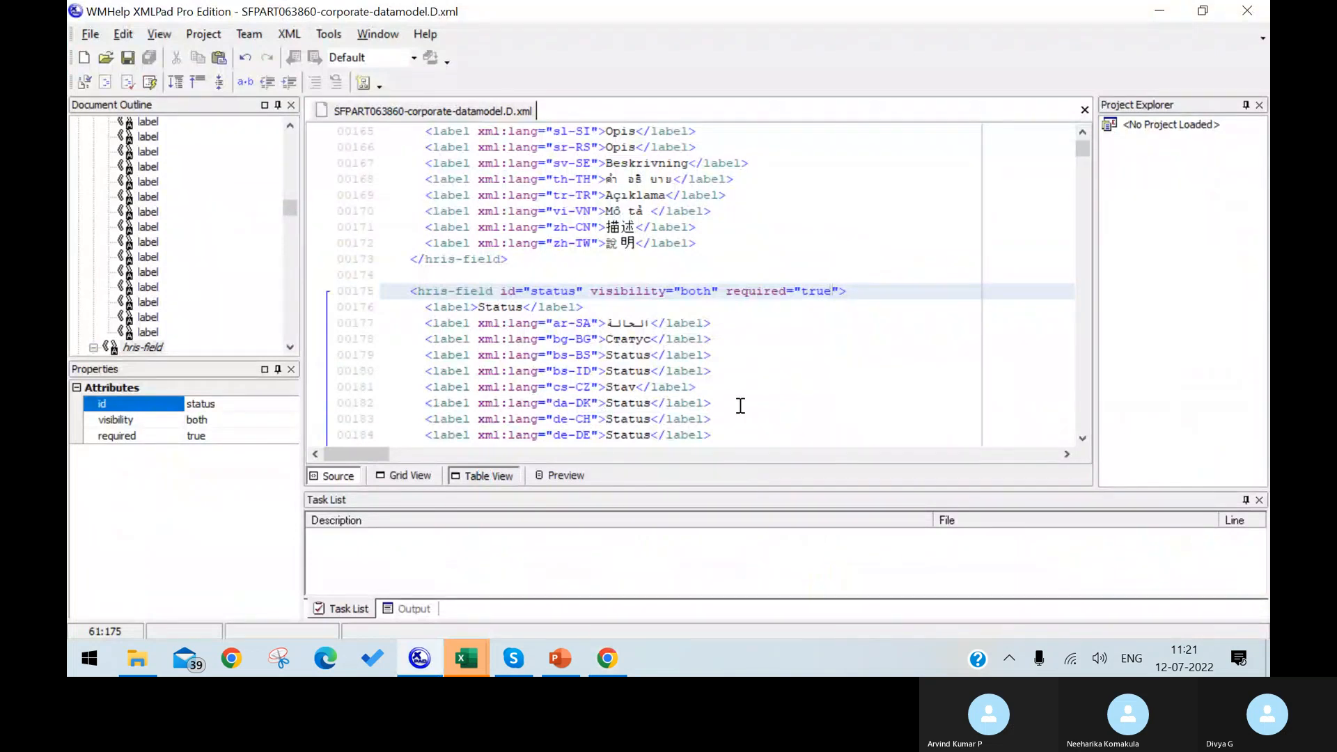
left_click(486, 478)
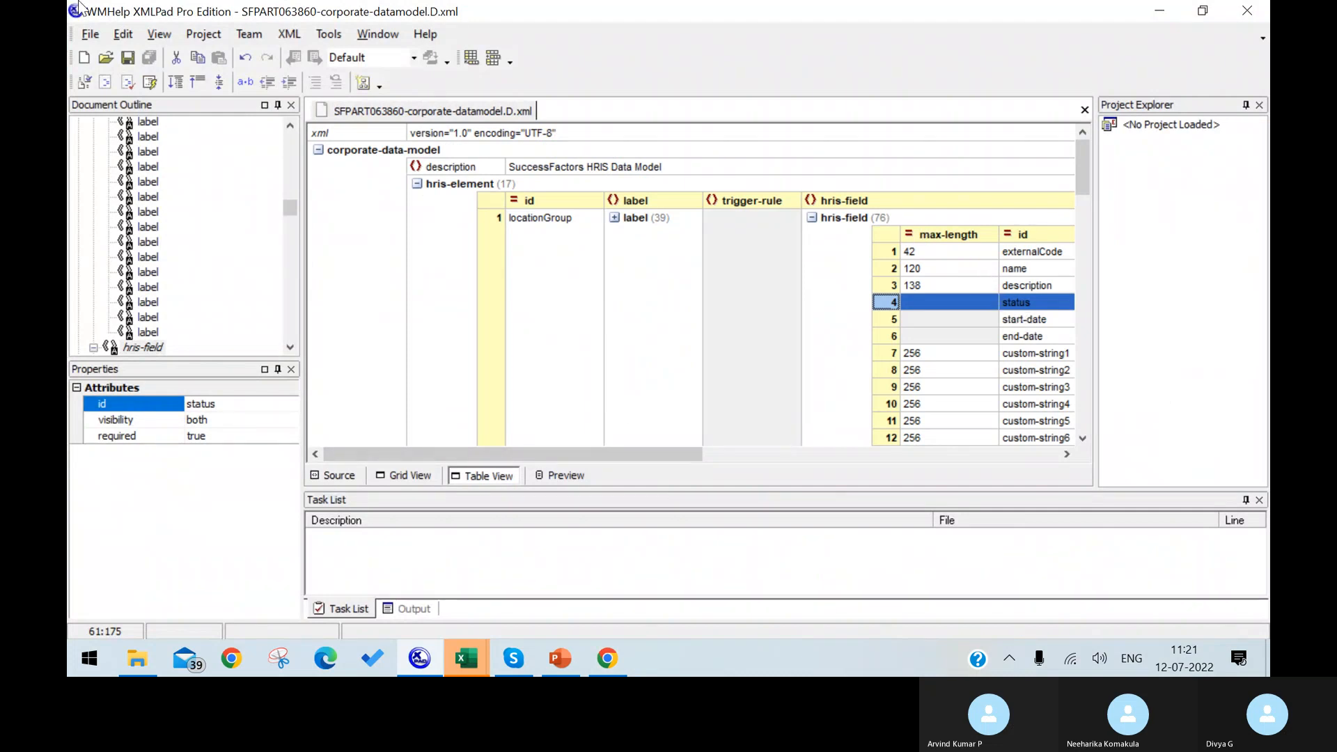
left_click(90, 33)
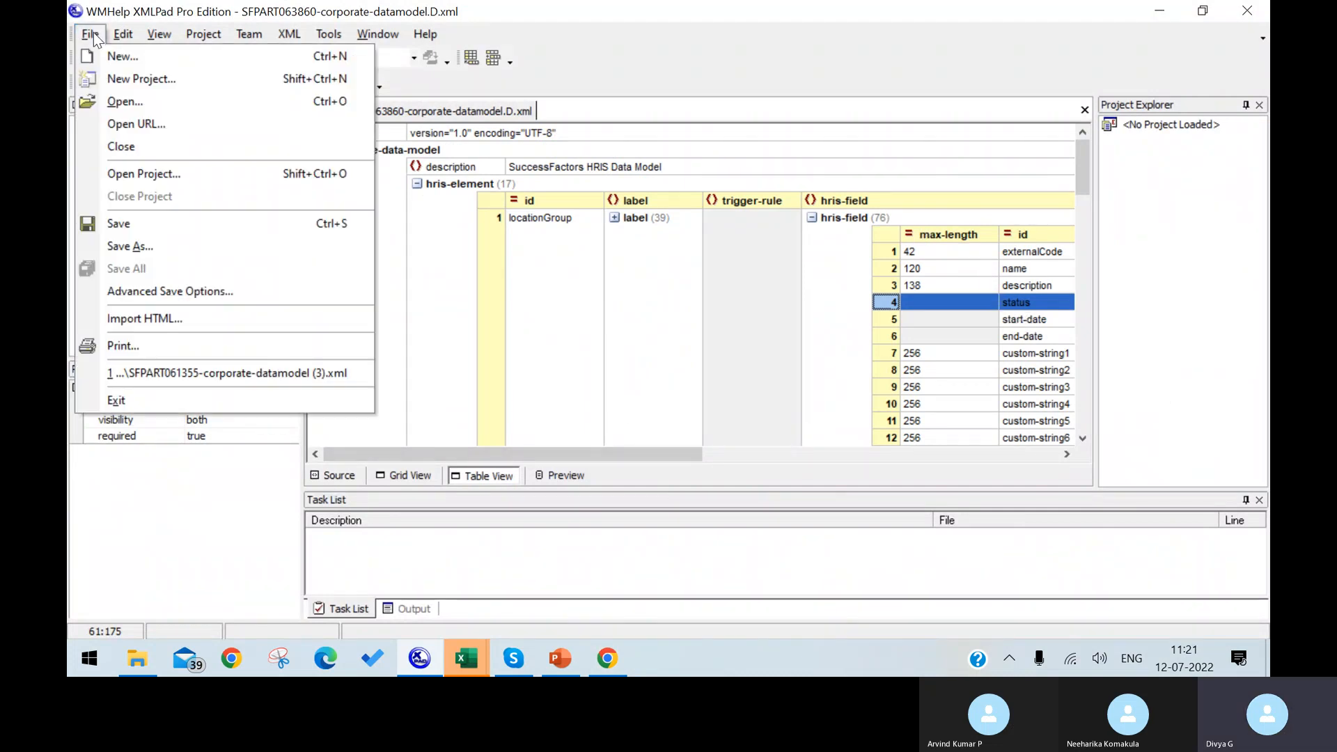
left_click(192, 248)
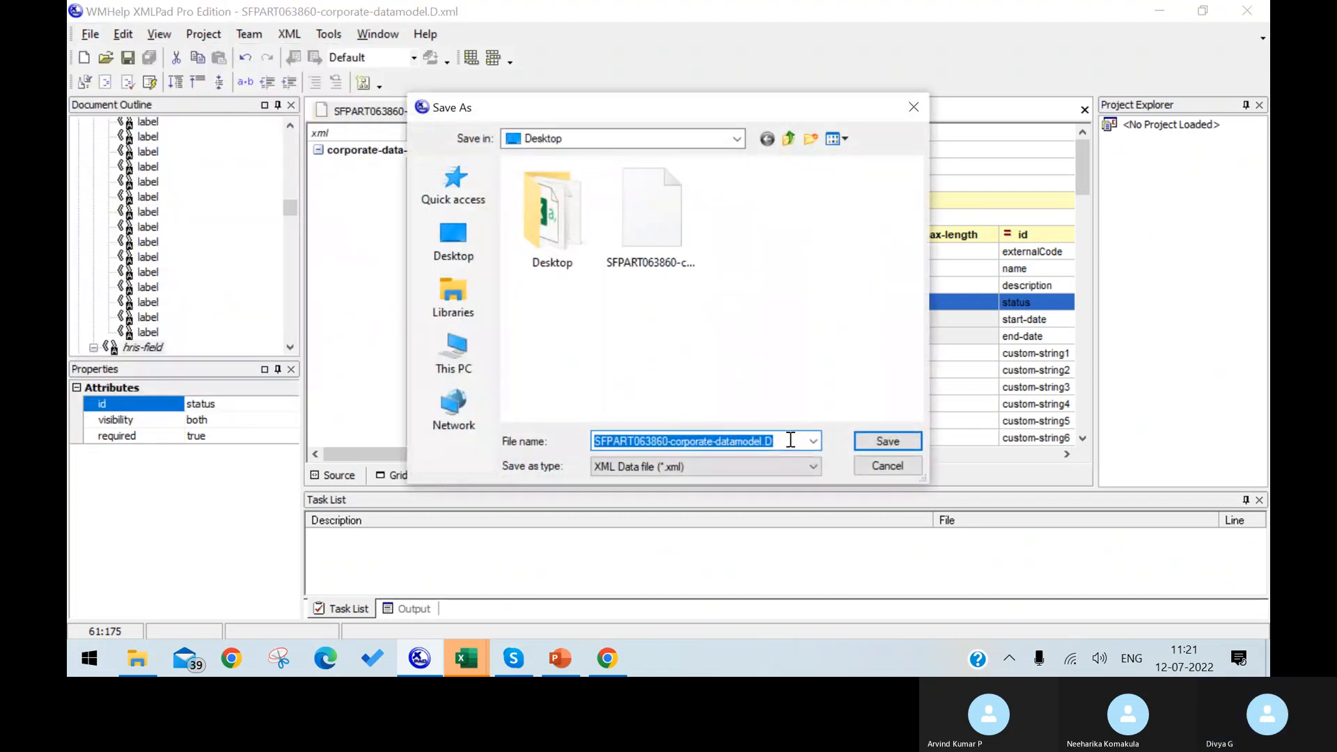
left_click(790, 440)
key("BackSpace")
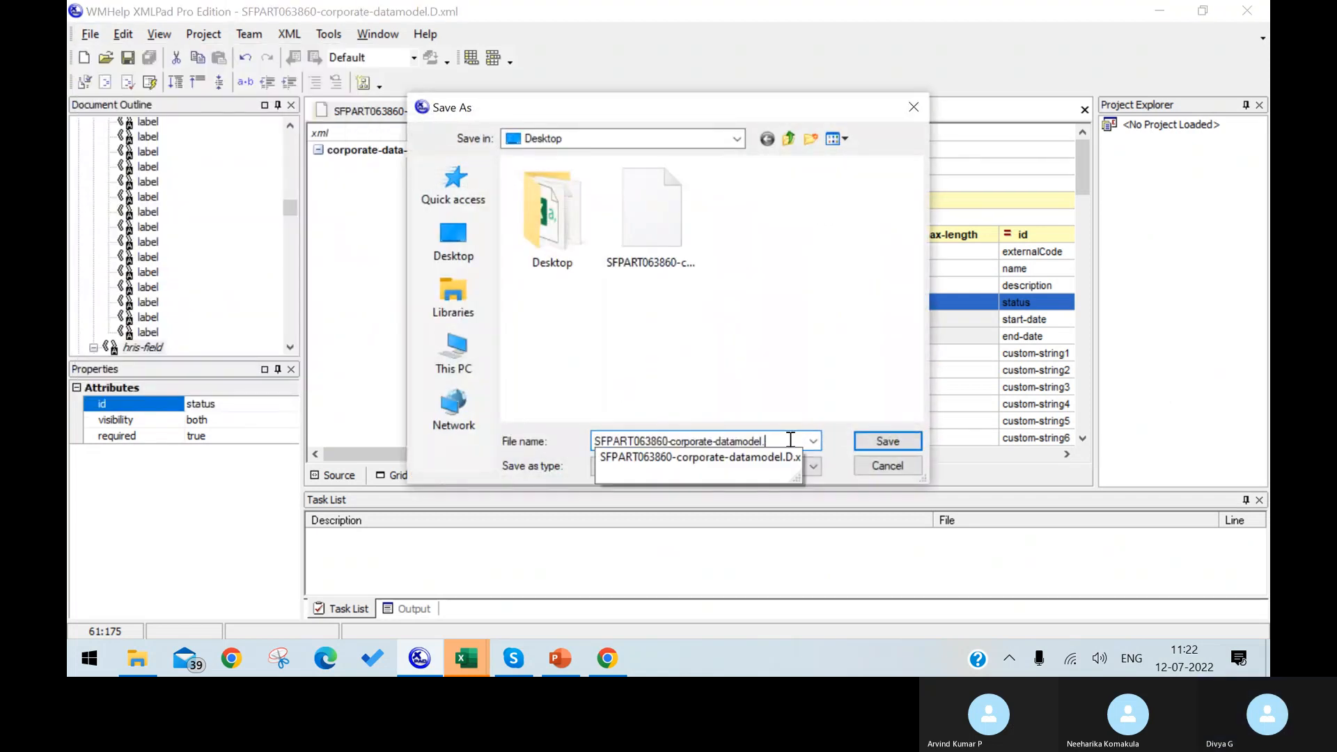
type("v1")
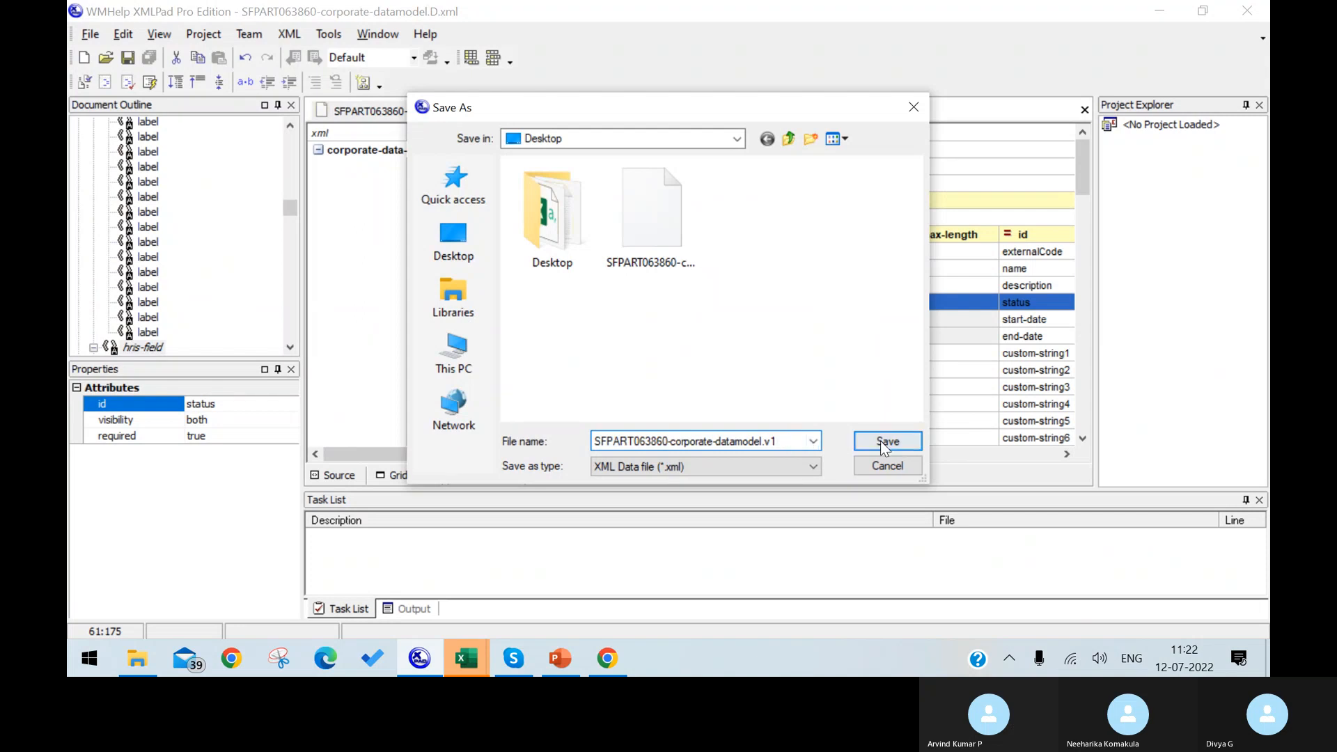
left_click(885, 441)
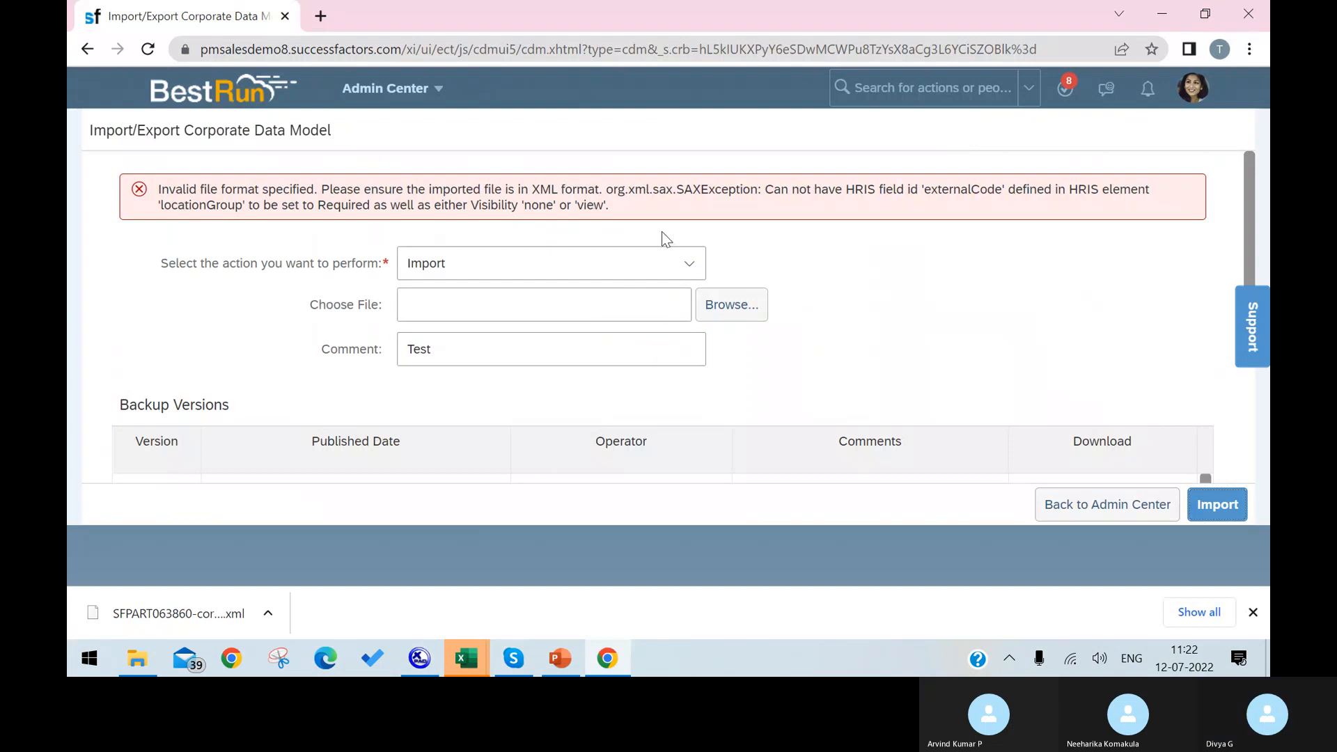
Step: Choose SFPART063860-corporate-datamodel.v1 from the Desktop as the file to import on the Import/Export Corporate Data Model page
left_click(647, 263)
left_click(632, 306)
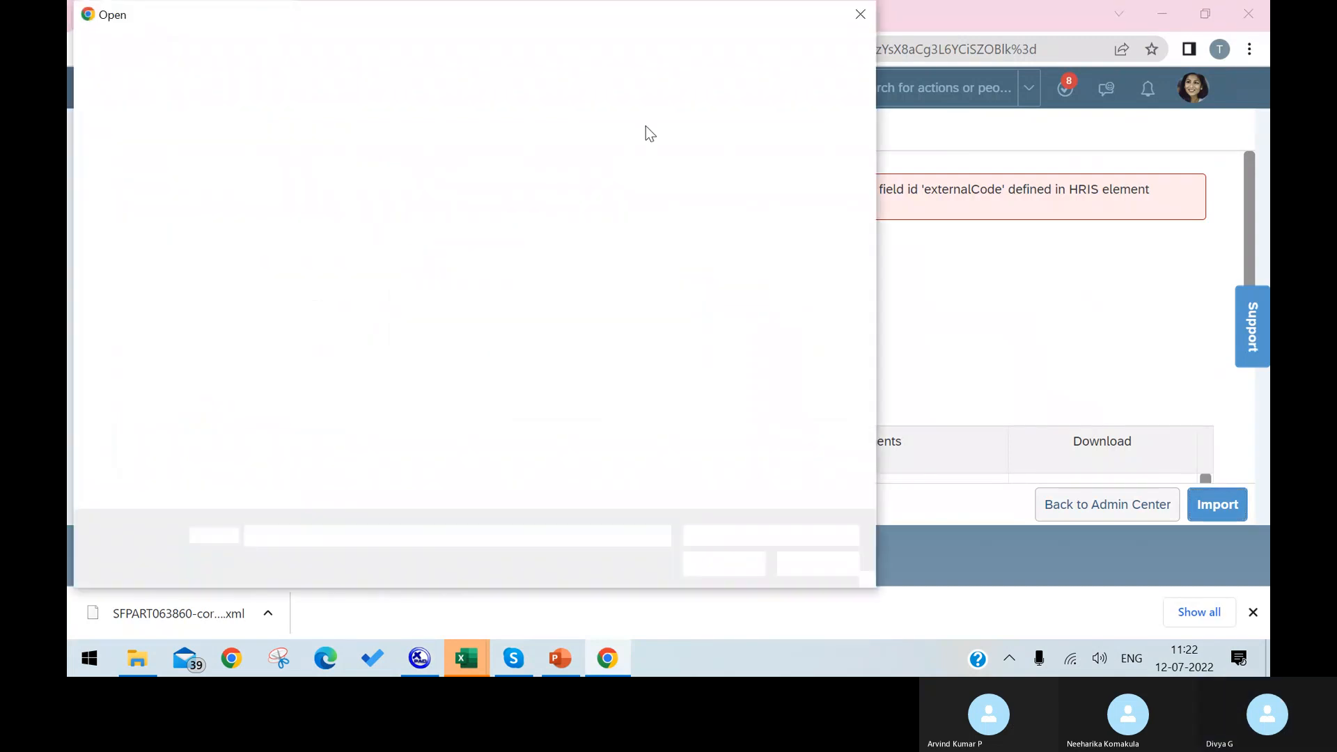
left_click(534, 229)
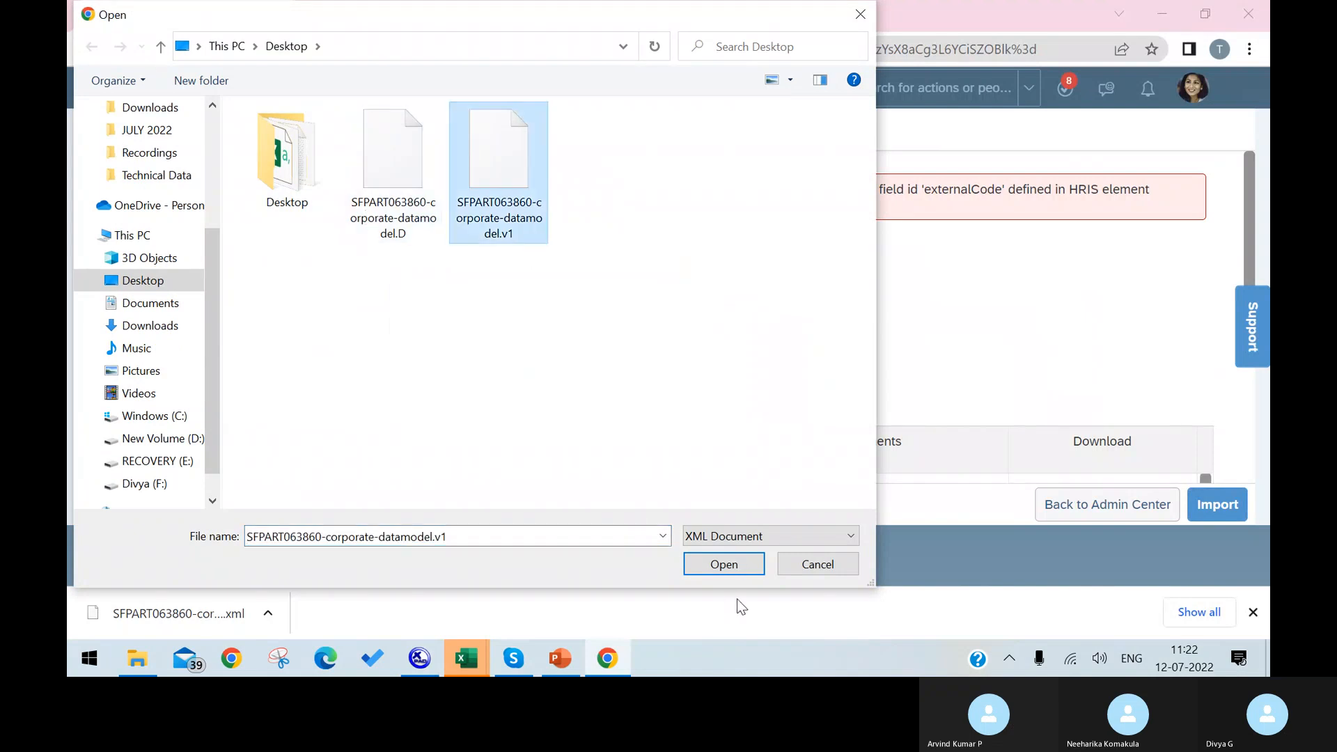
left_click(741, 565)
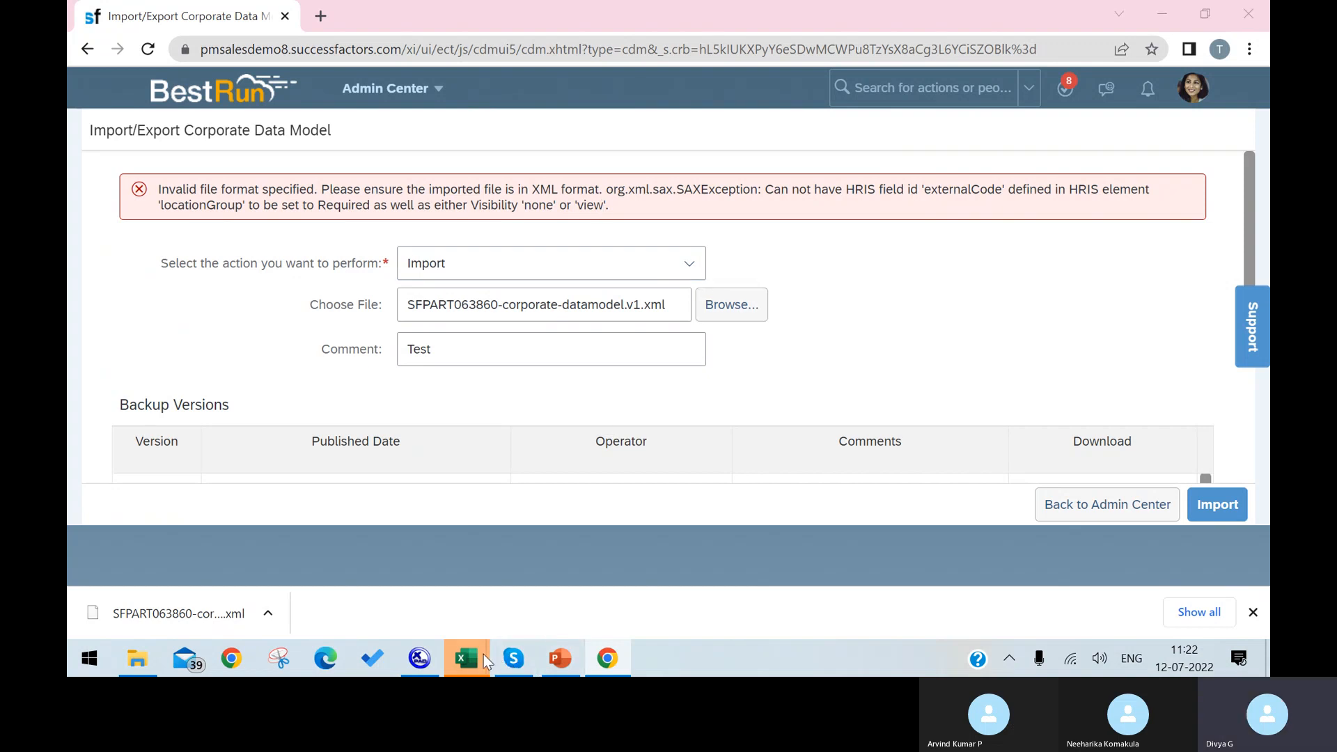
Step: Return to XMLPad and set the visibility attribute of the locationGroup externalCode field to "both" in the XML source
mouse_move(483, 654)
left_click(425, 661)
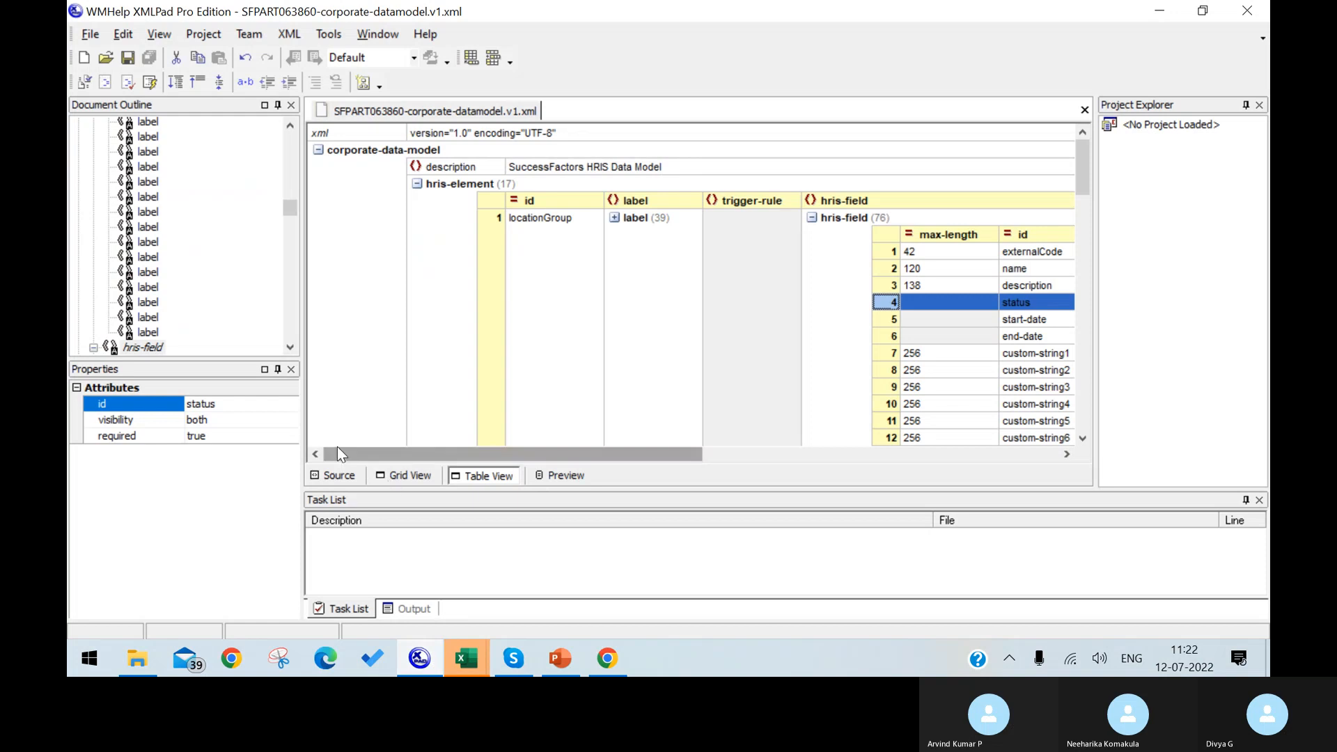
left_click(1021, 252)
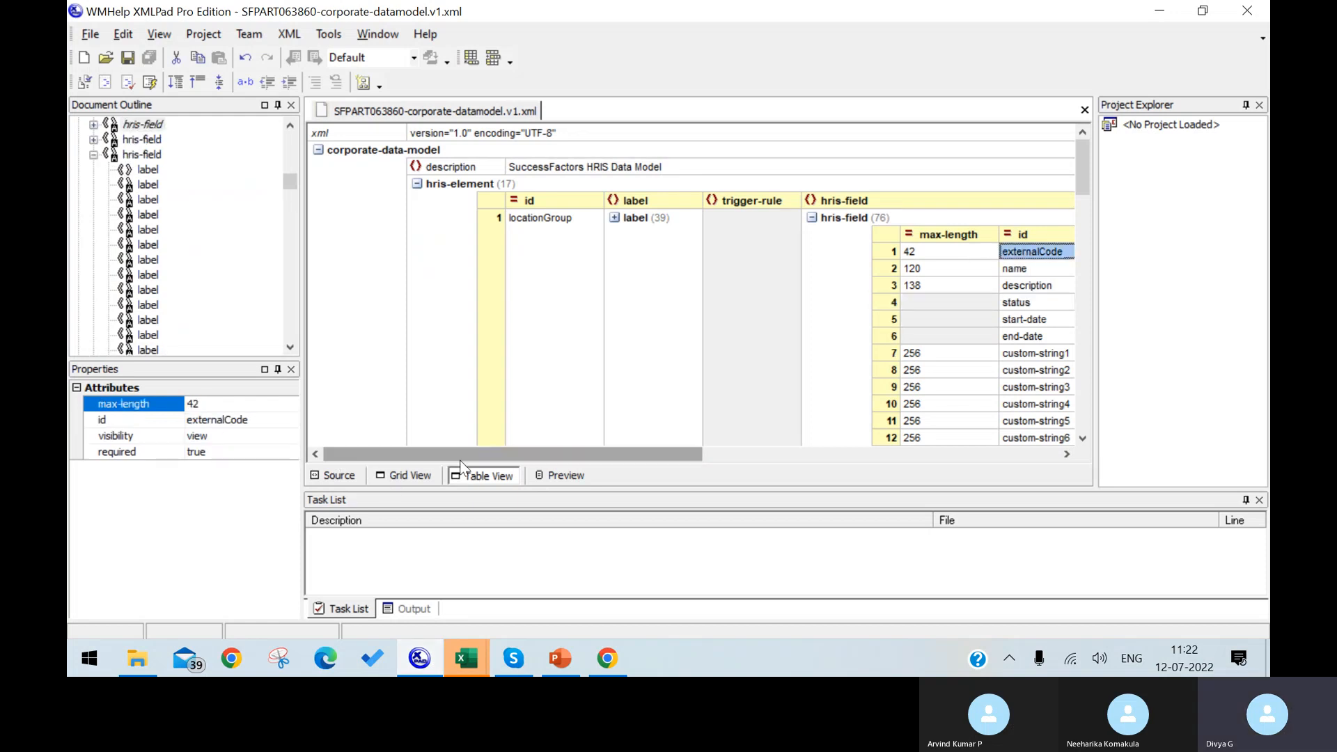
left_click(339, 476)
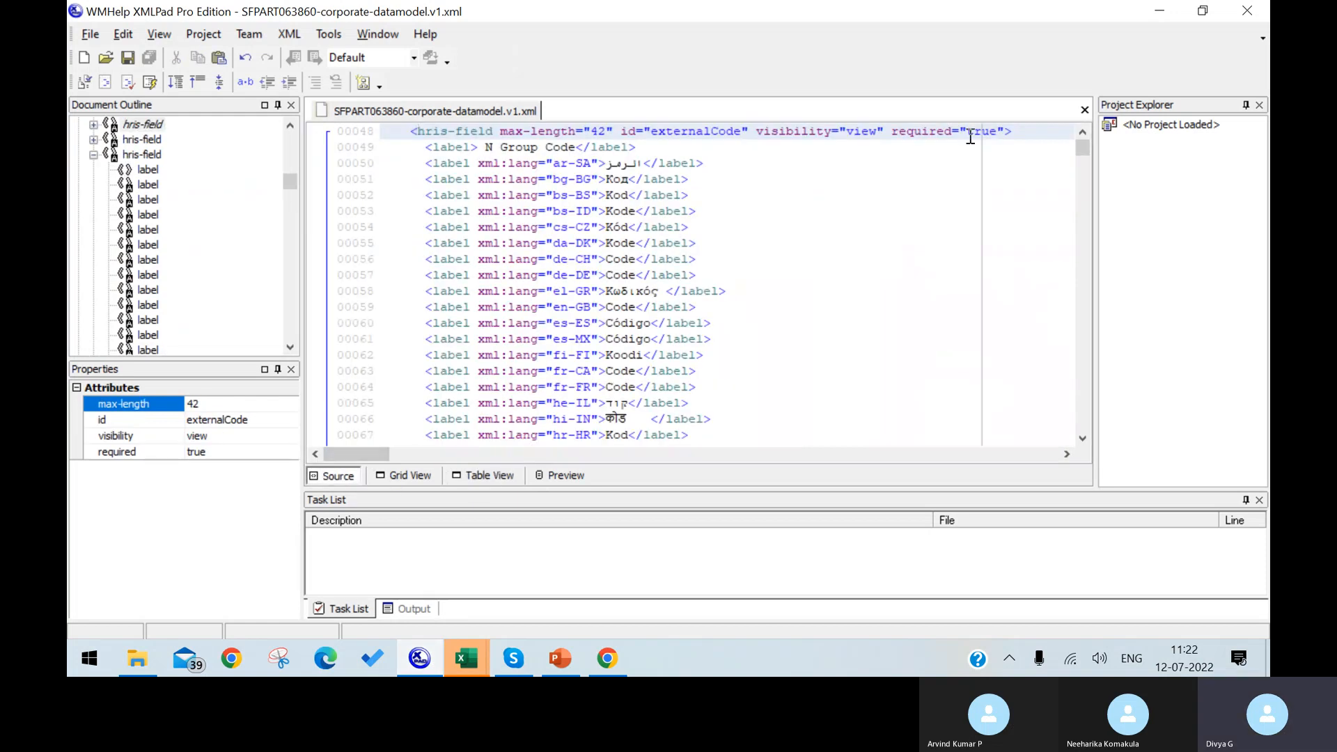
left_click(878, 131)
key("BackSpace")
key("BackSpace")
key("BackSpace")
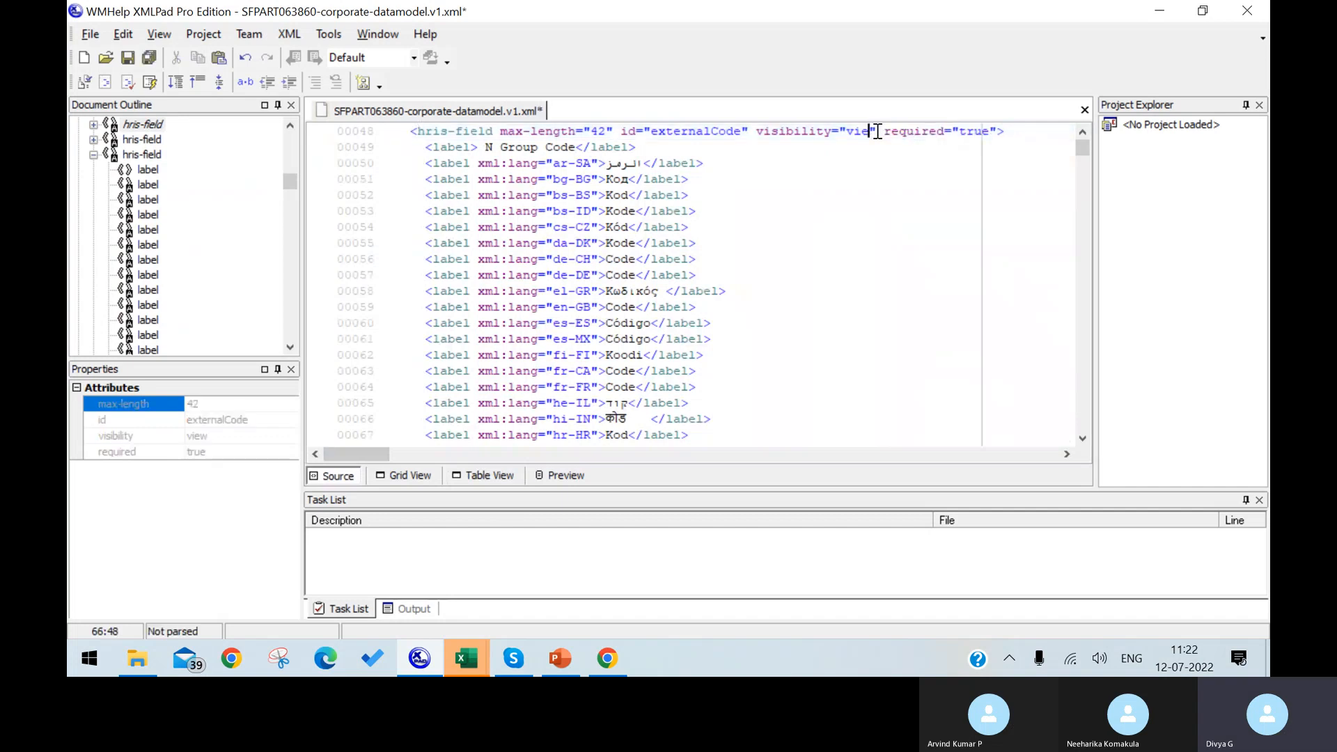
key("BackSpace")
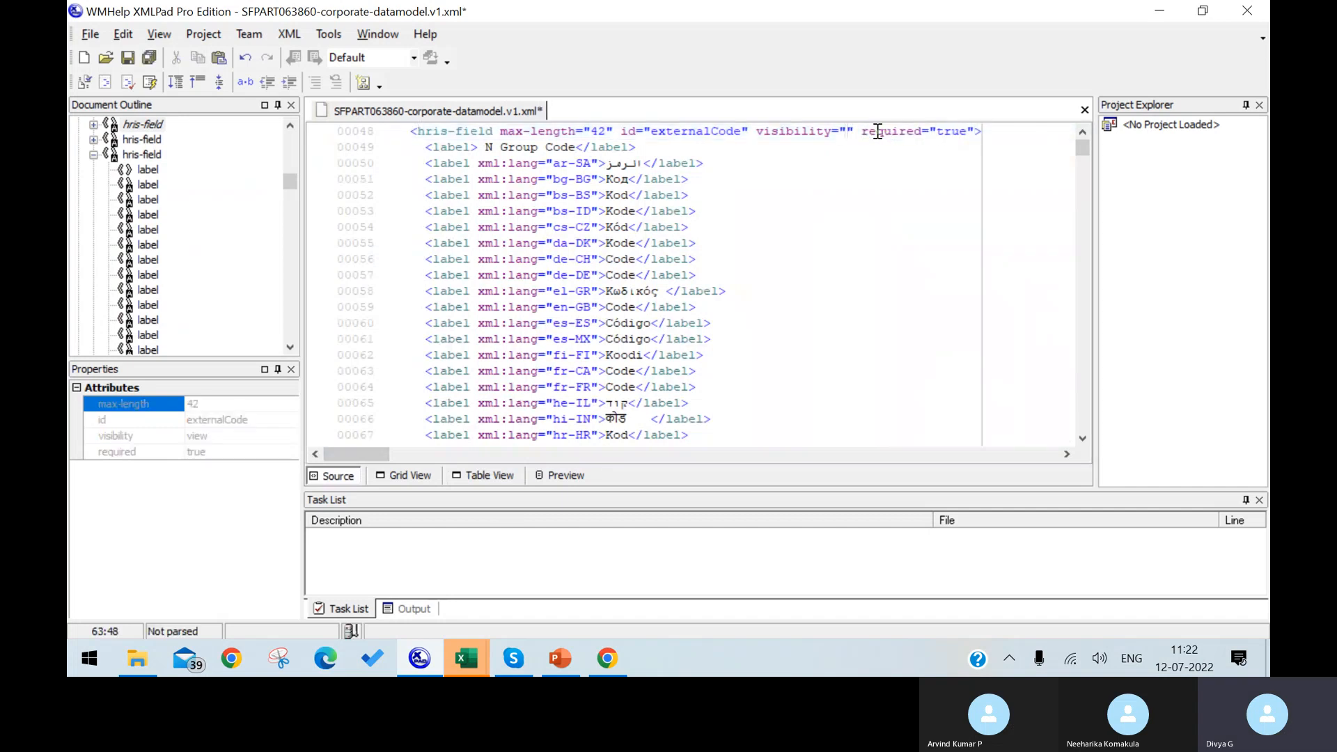
type("both")
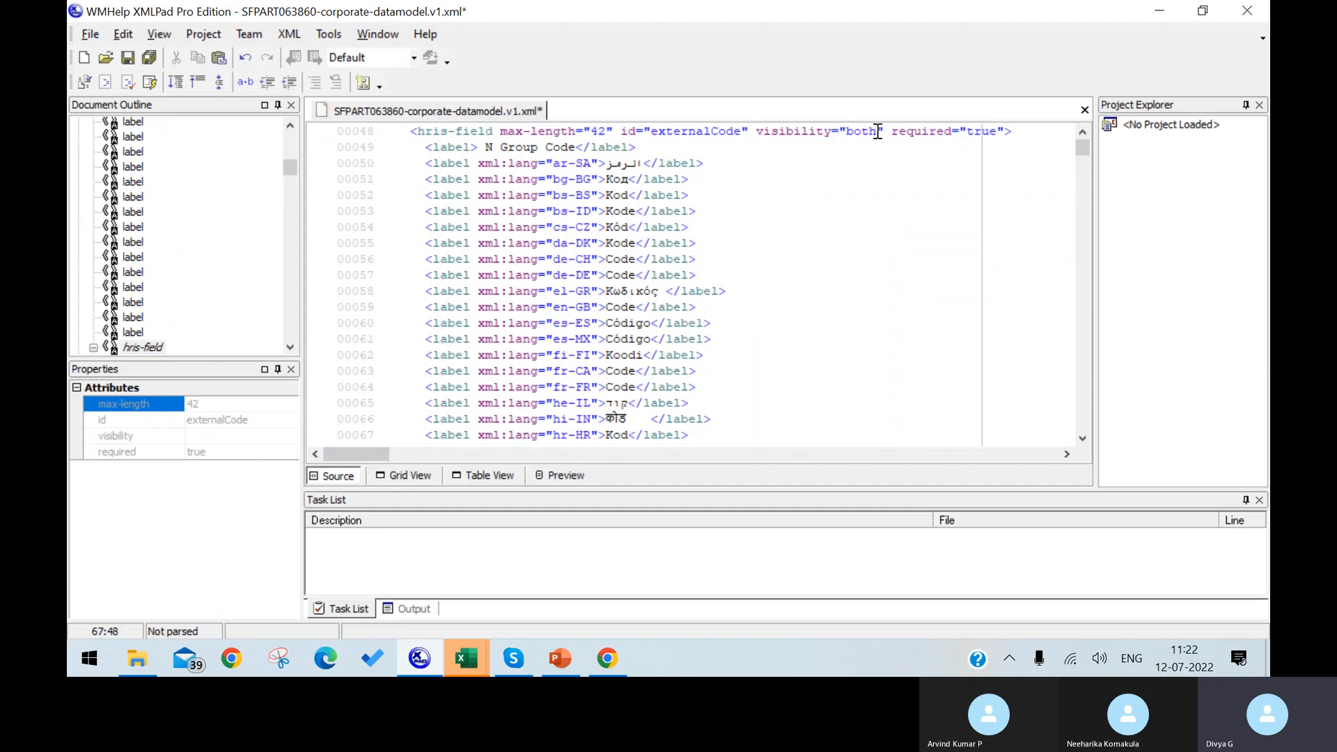
Step: Locate the locationGroup description field in the XML source and set its visibility attribute to "view"
scroll(880, 393, "down", 12)
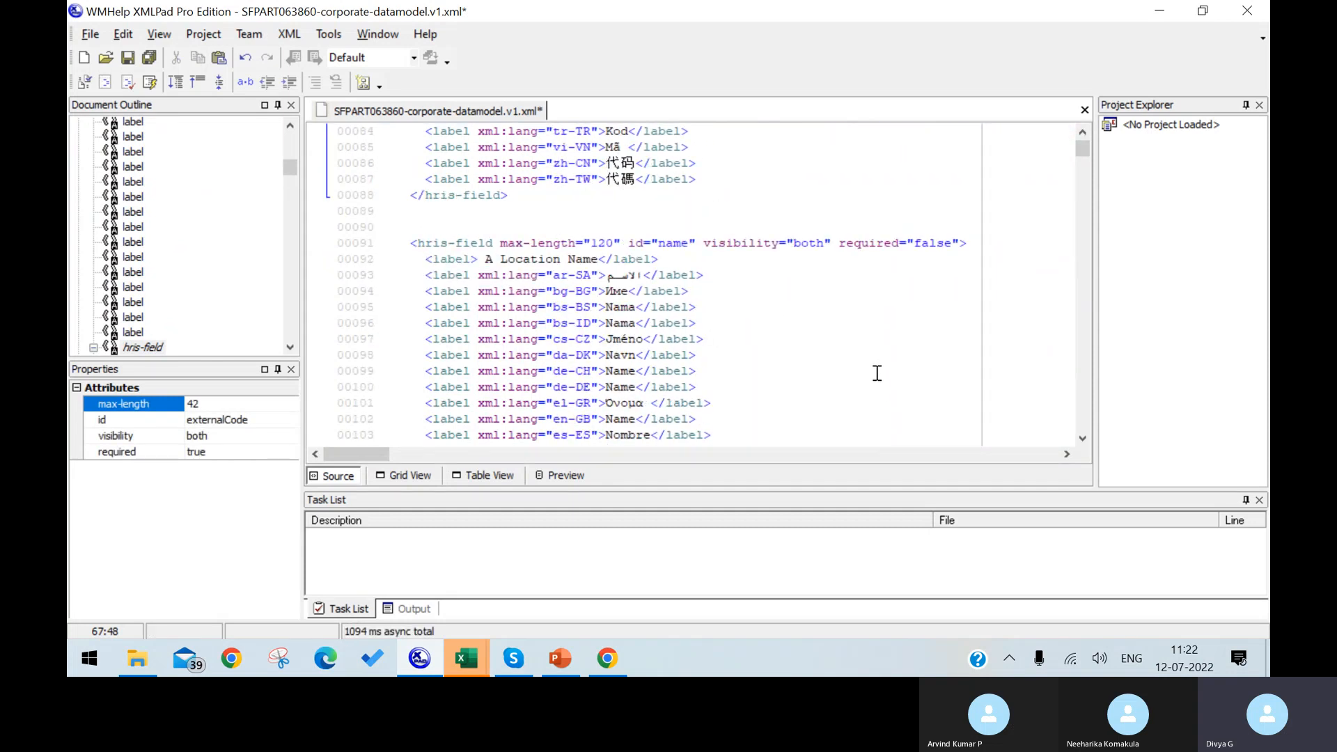
scroll(878, 374, "down", 1)
left_click(484, 475)
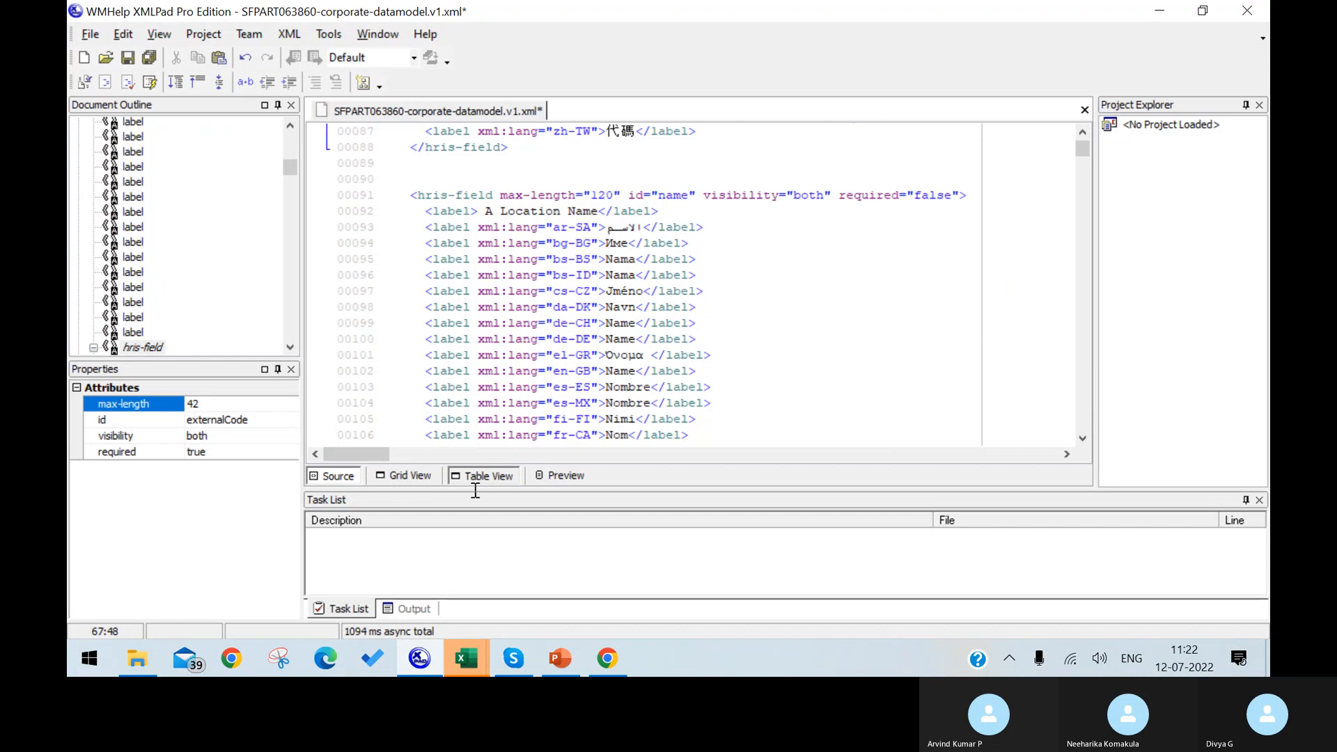
left_click(1030, 287)
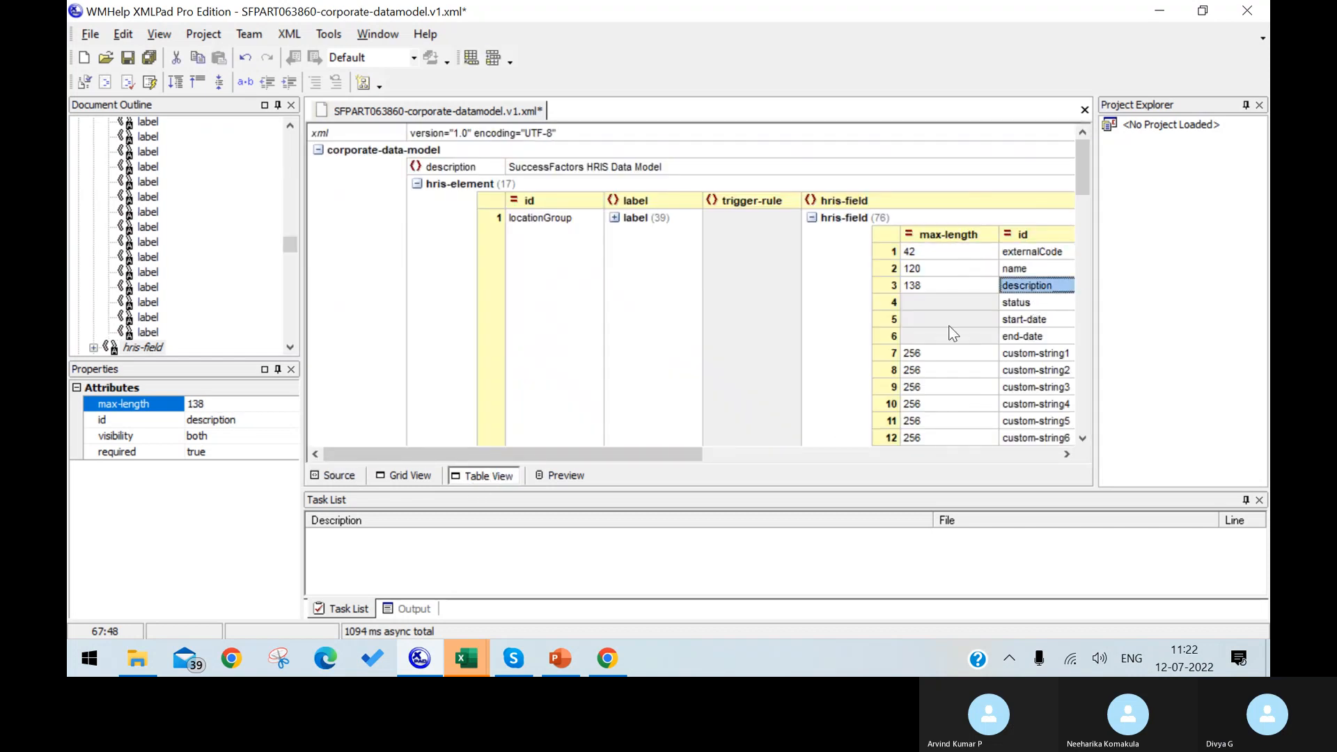
left_click(332, 475)
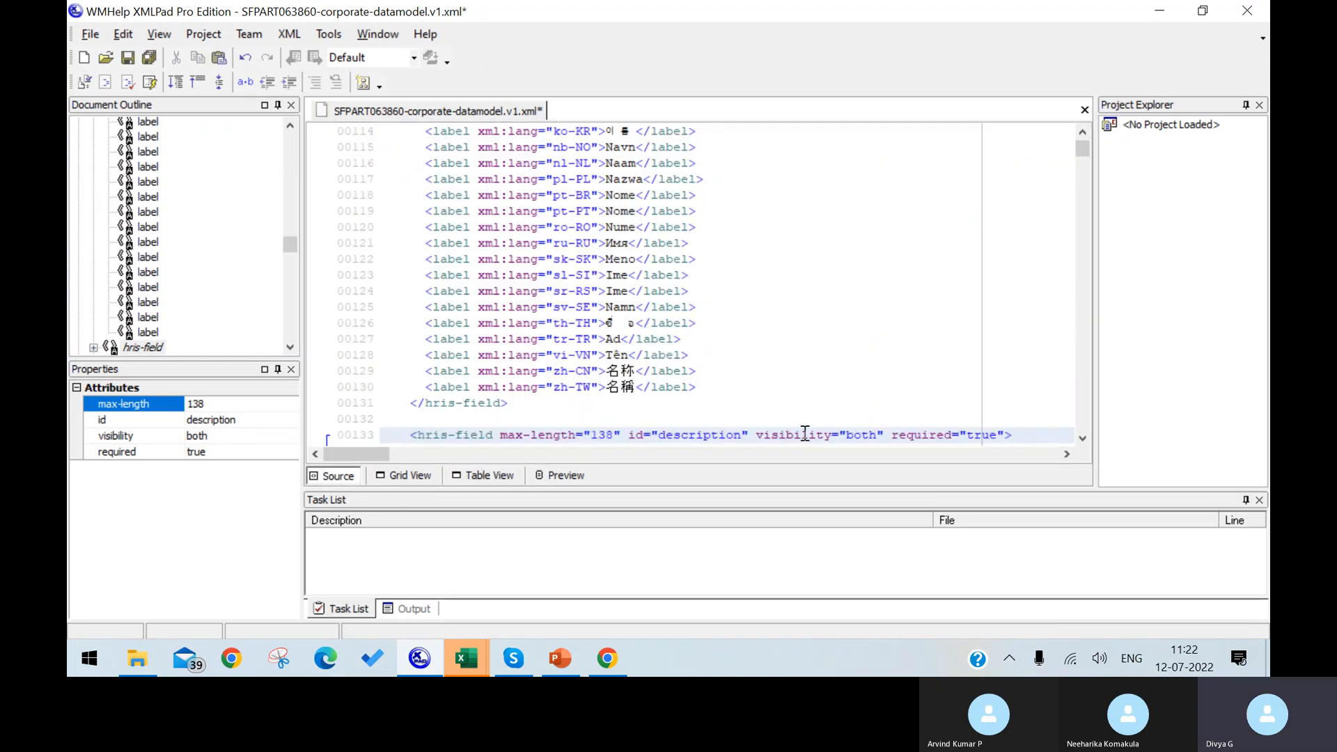
left_click(877, 434)
key("BackSpace")
key("BackSpace")
key("BackSpace")
key("BackSpace")
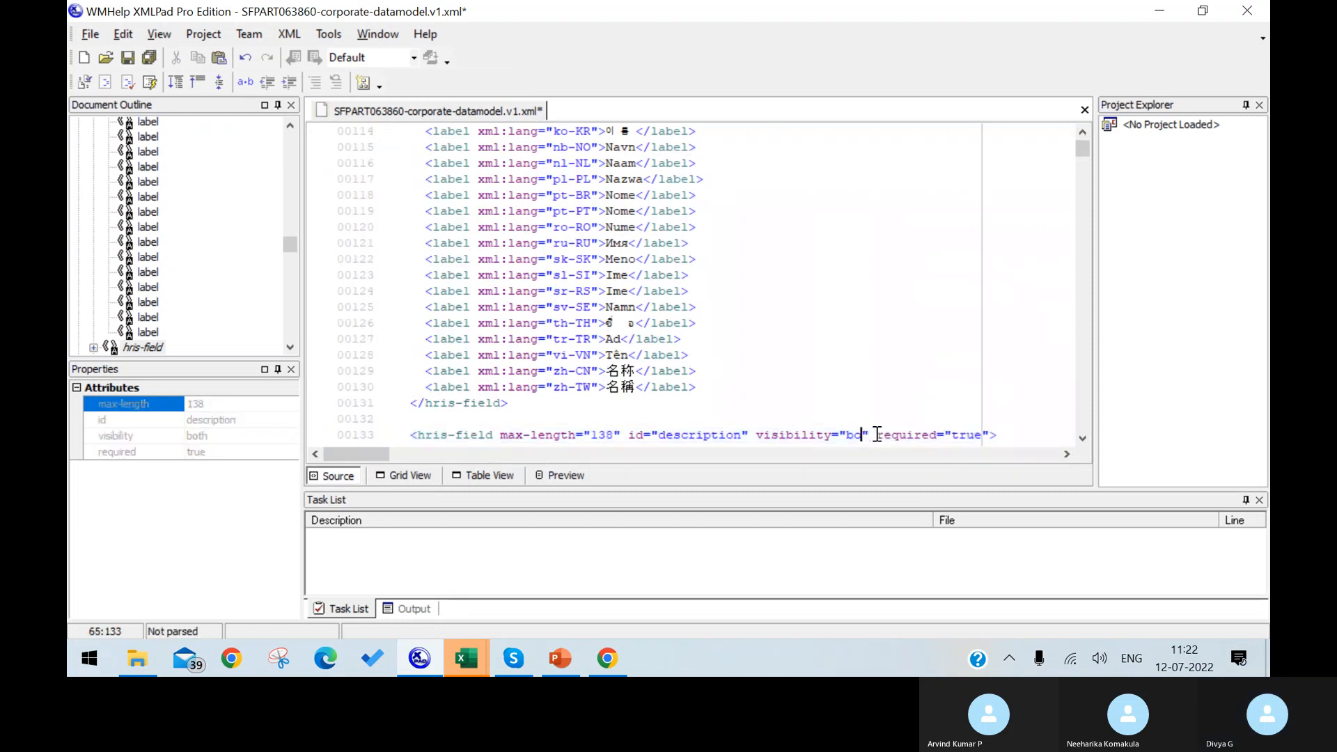
type("view")
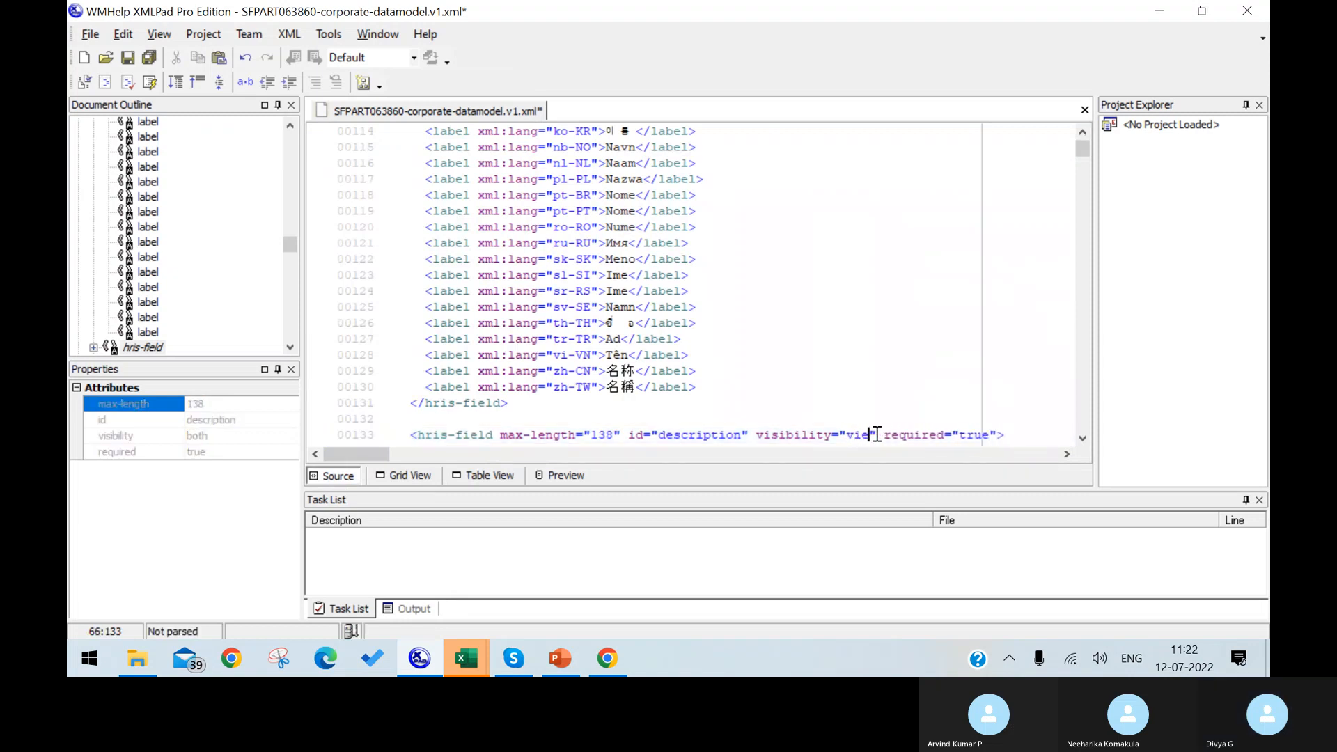
Step: Save a copy of the edited data model to the Desktop as SFPART063860-corporate-datamodel.v2 in XML format
left_click(90, 33)
left_click(156, 247)
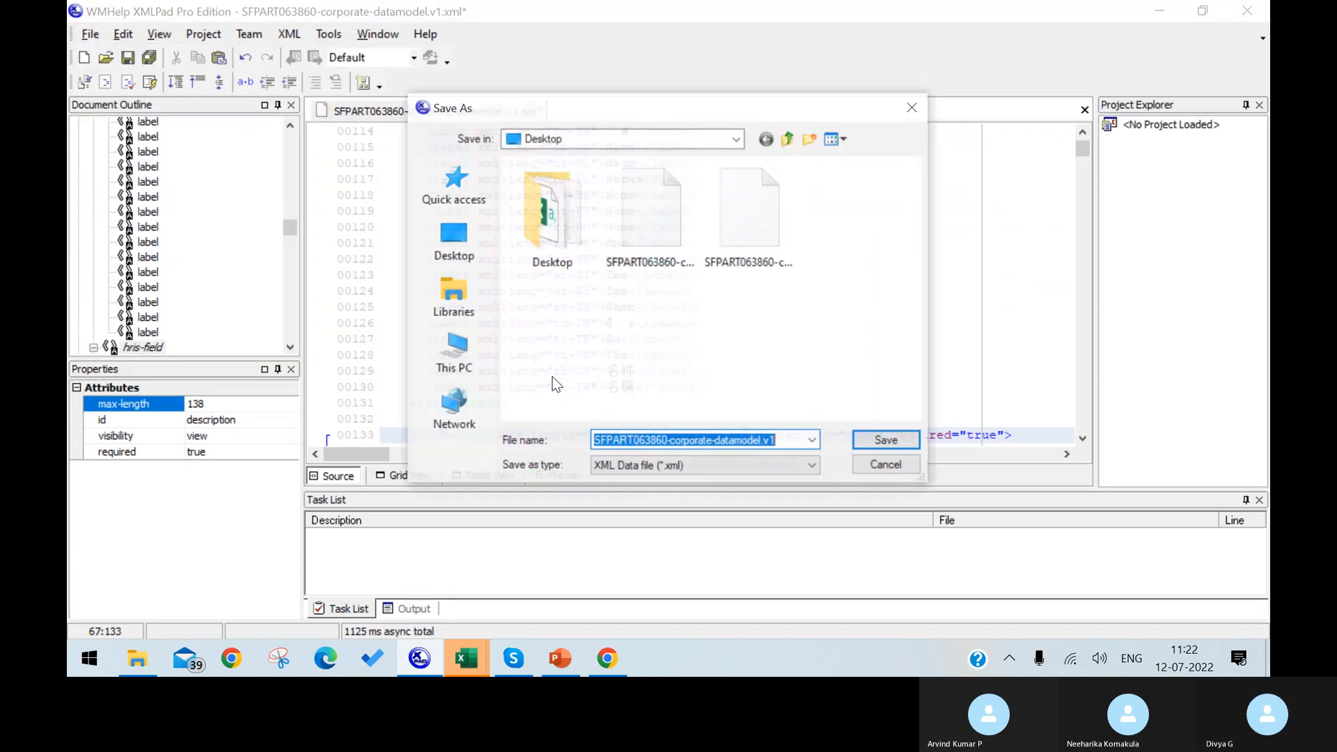
left_click(800, 445)
key("BackSpace")
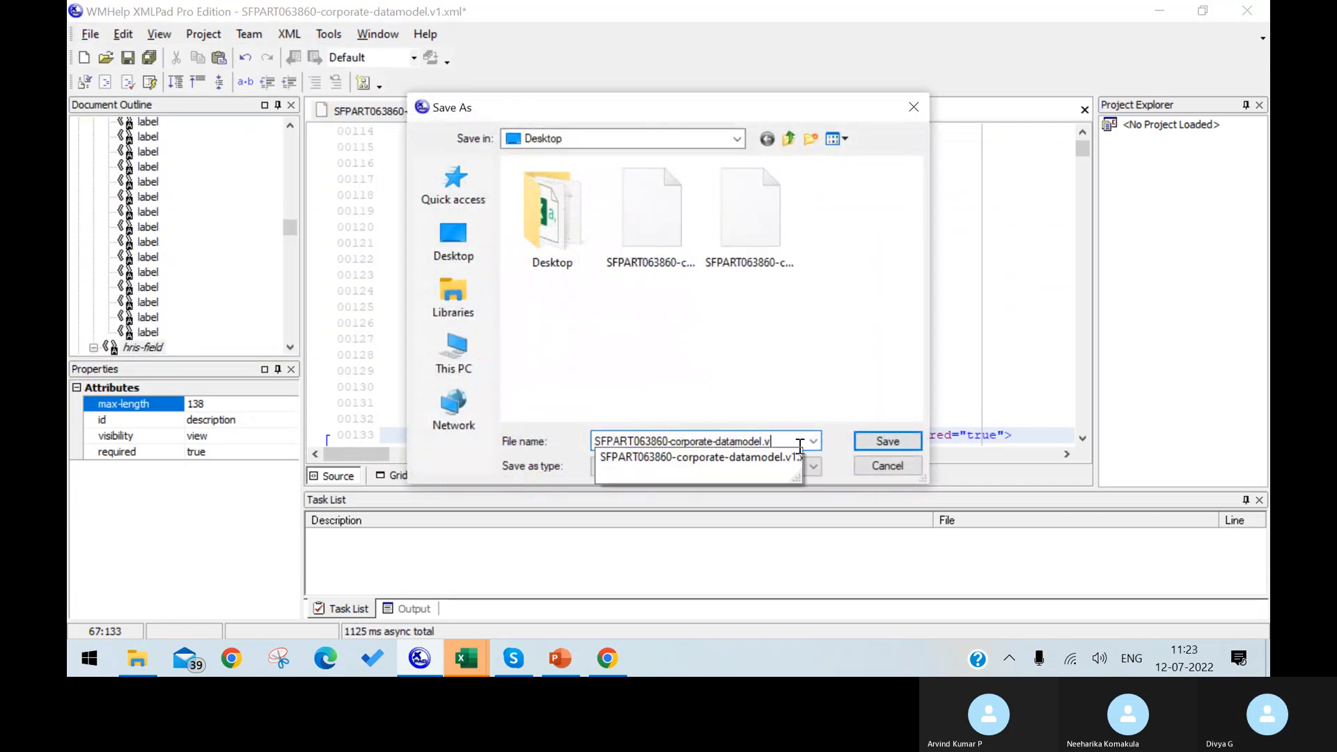
type("2")
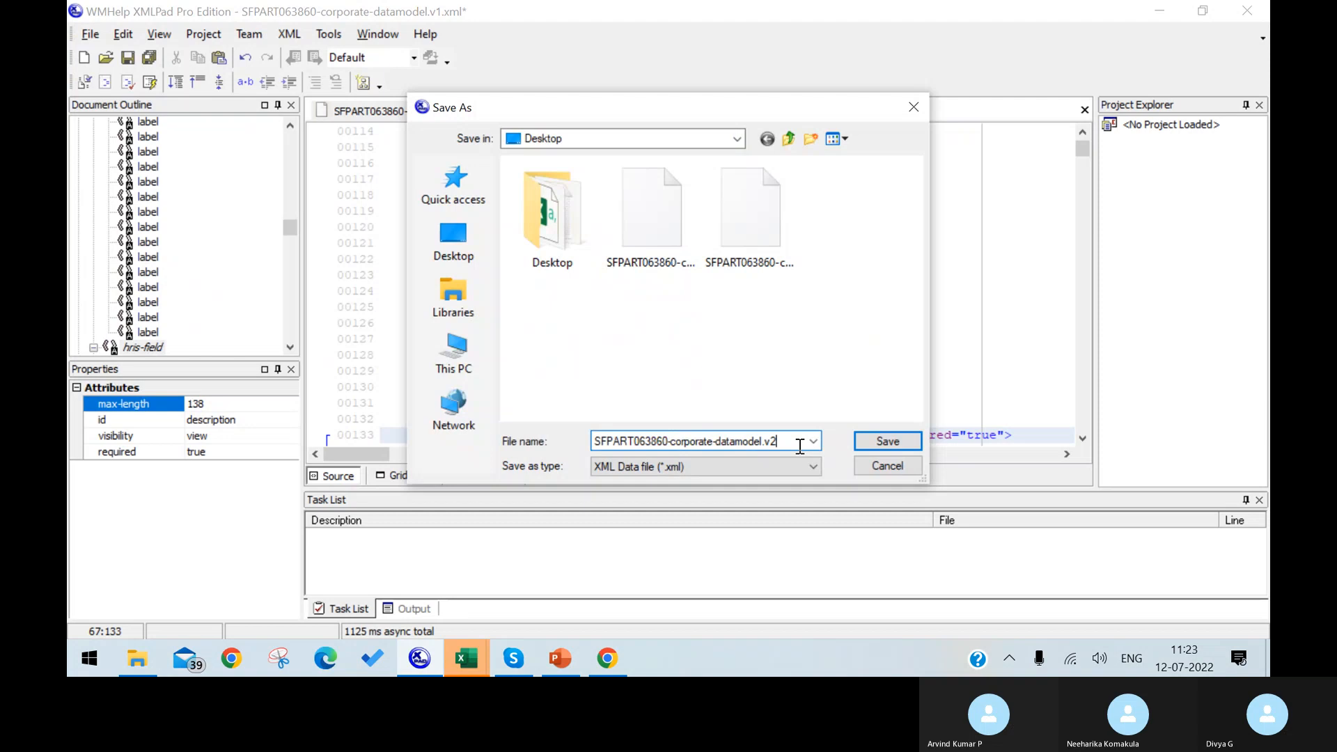
left_click(897, 439)
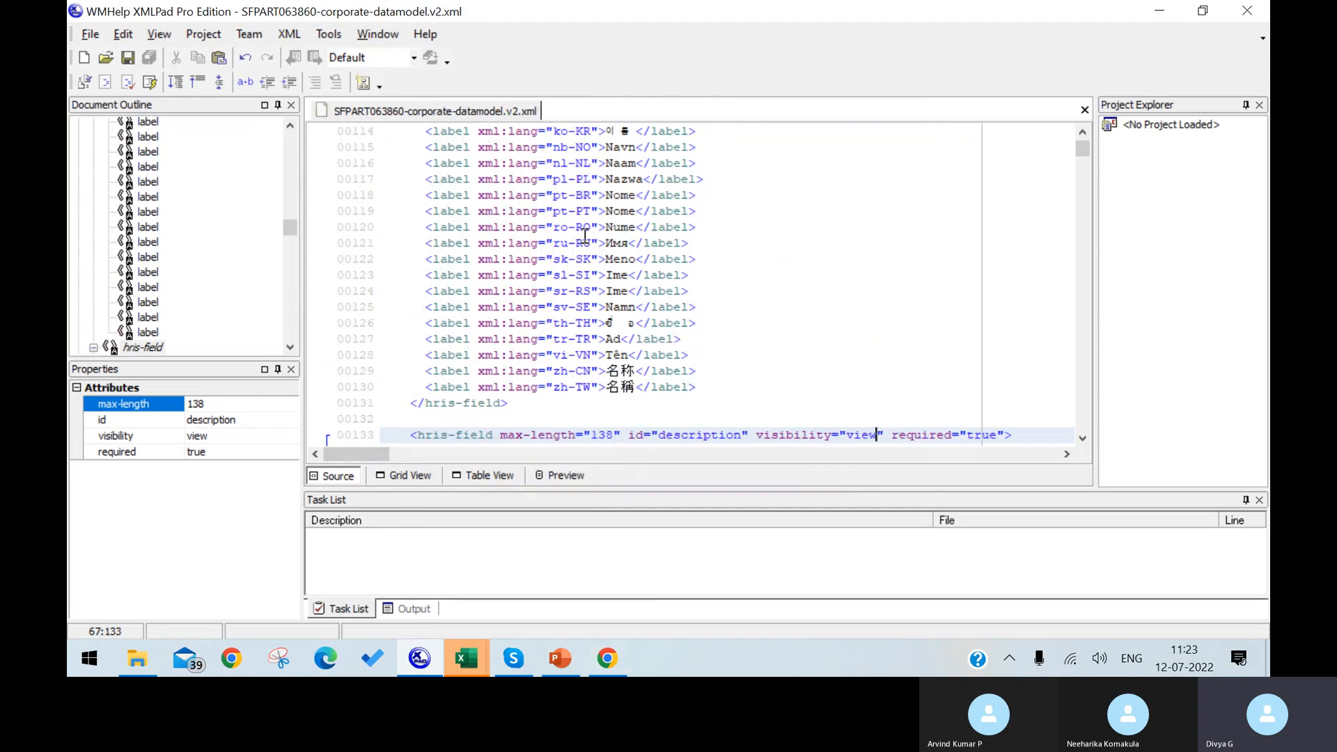
Step: Switch to the import page in Chrome and choose SFPART063860-corporate-datamodel.v2 from the Desktop as the file to import
left_click(607, 659)
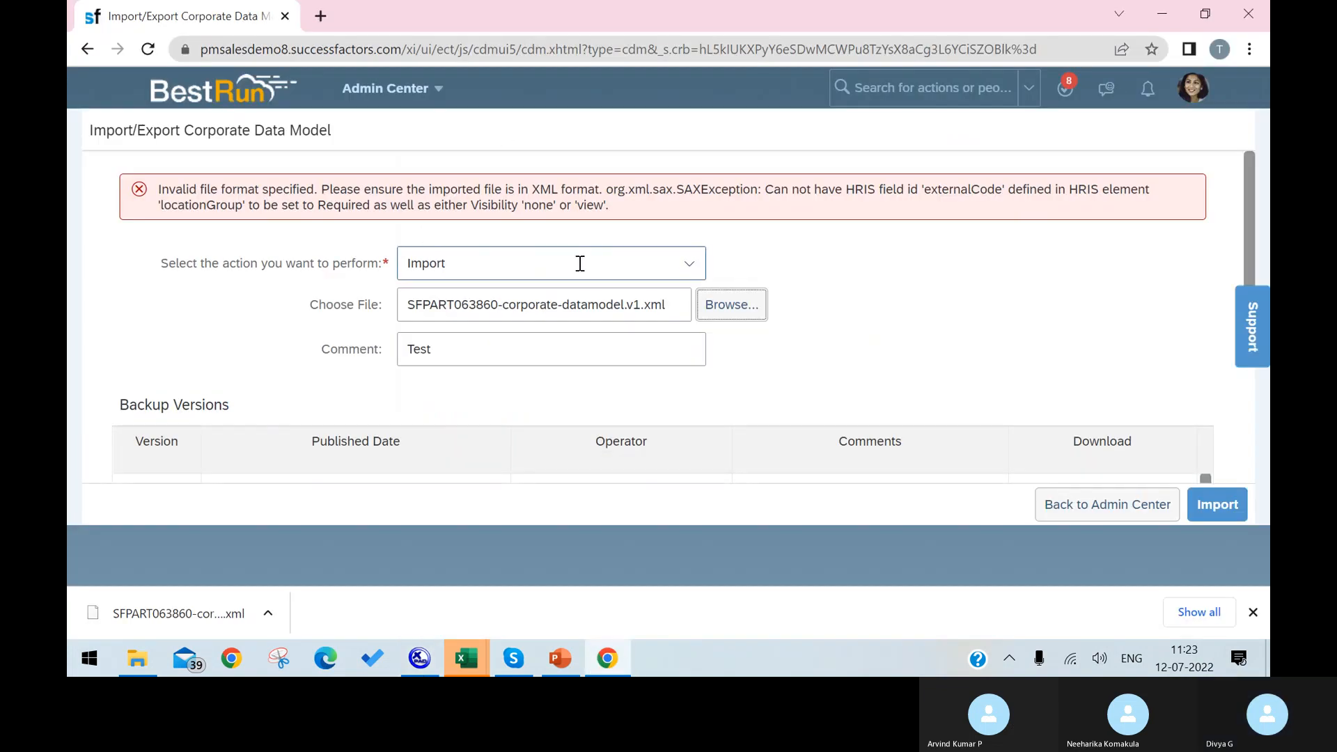
left_click(729, 301)
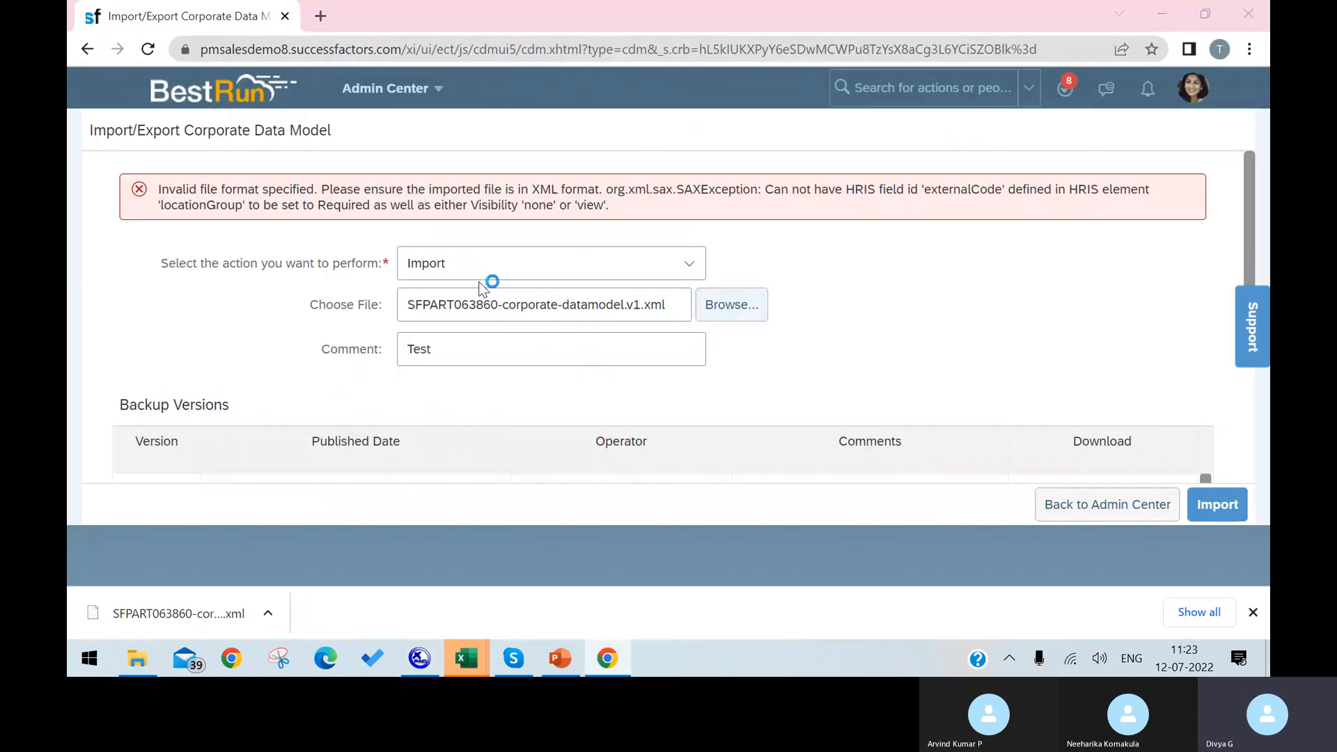
left_click(606, 174)
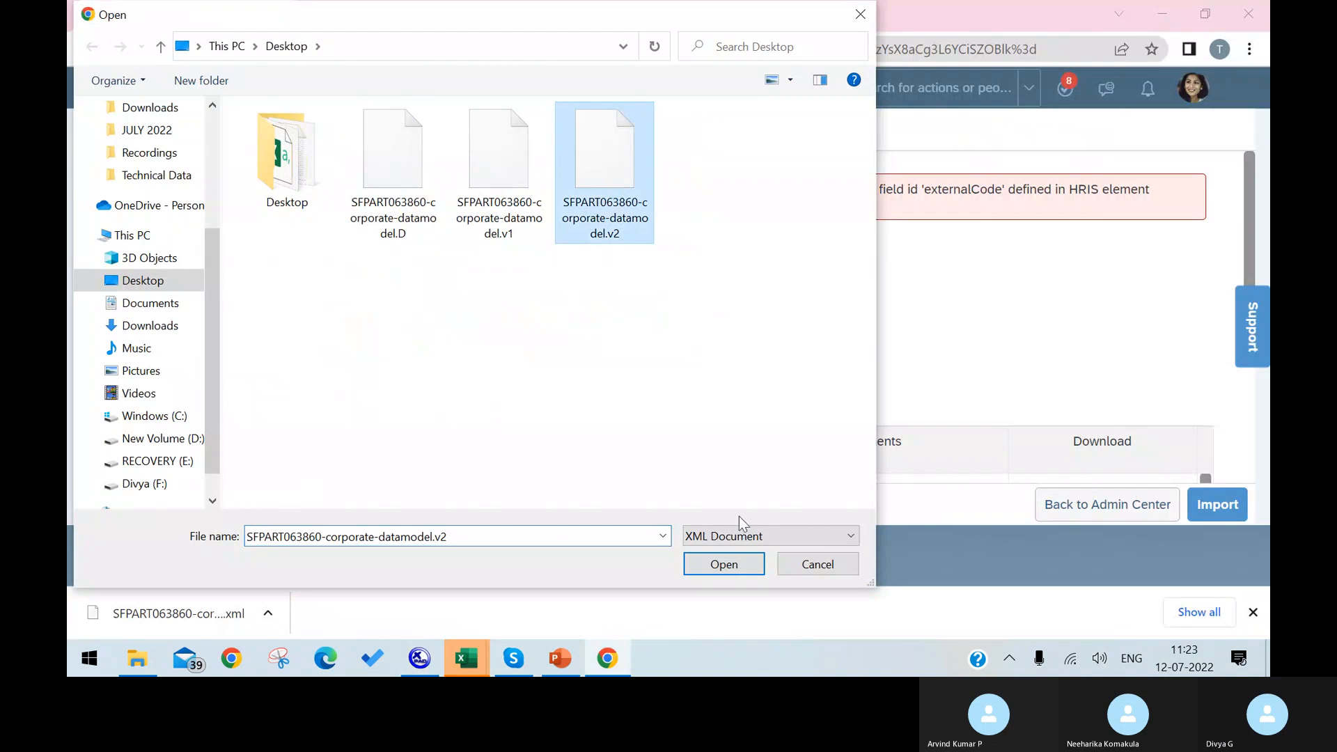
left_click(743, 567)
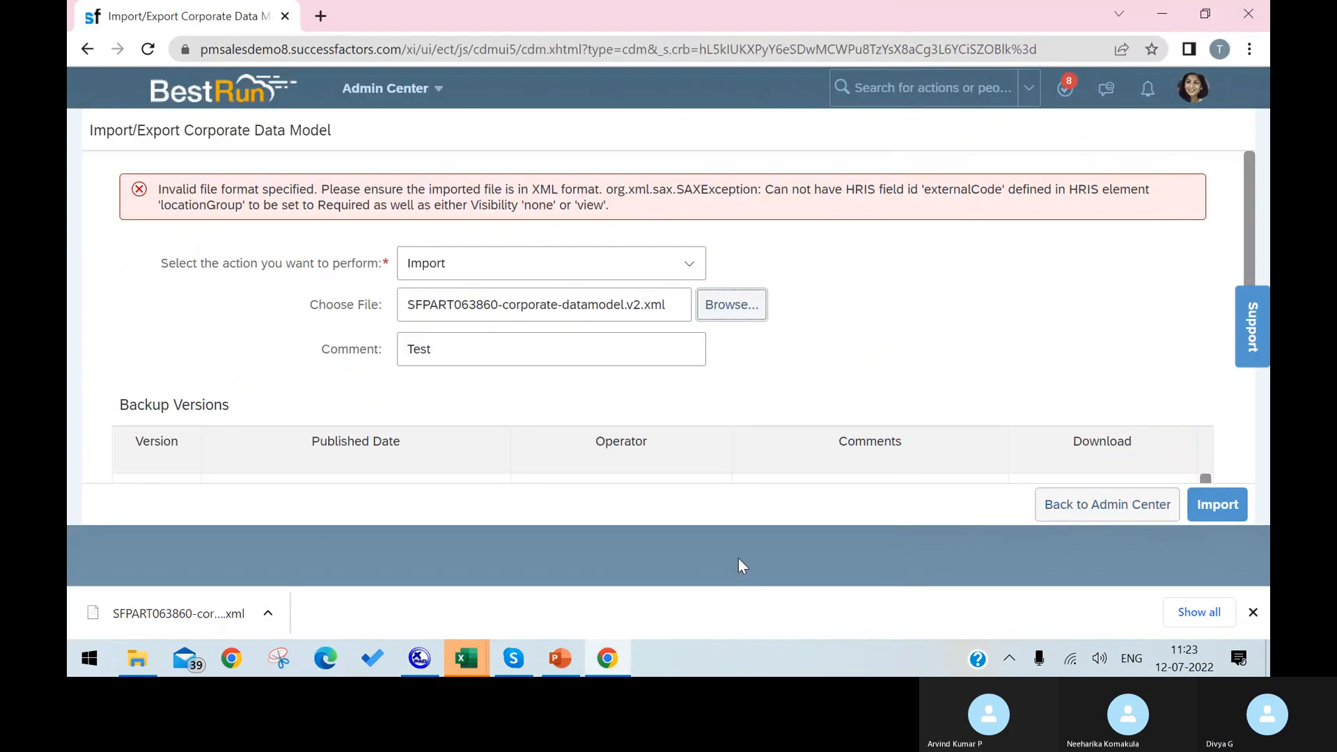
Step: Try to import the chosen file, and return to XMLPad to review the locationGroup fields' visibility and required attributes in table view
left_click(1212, 512)
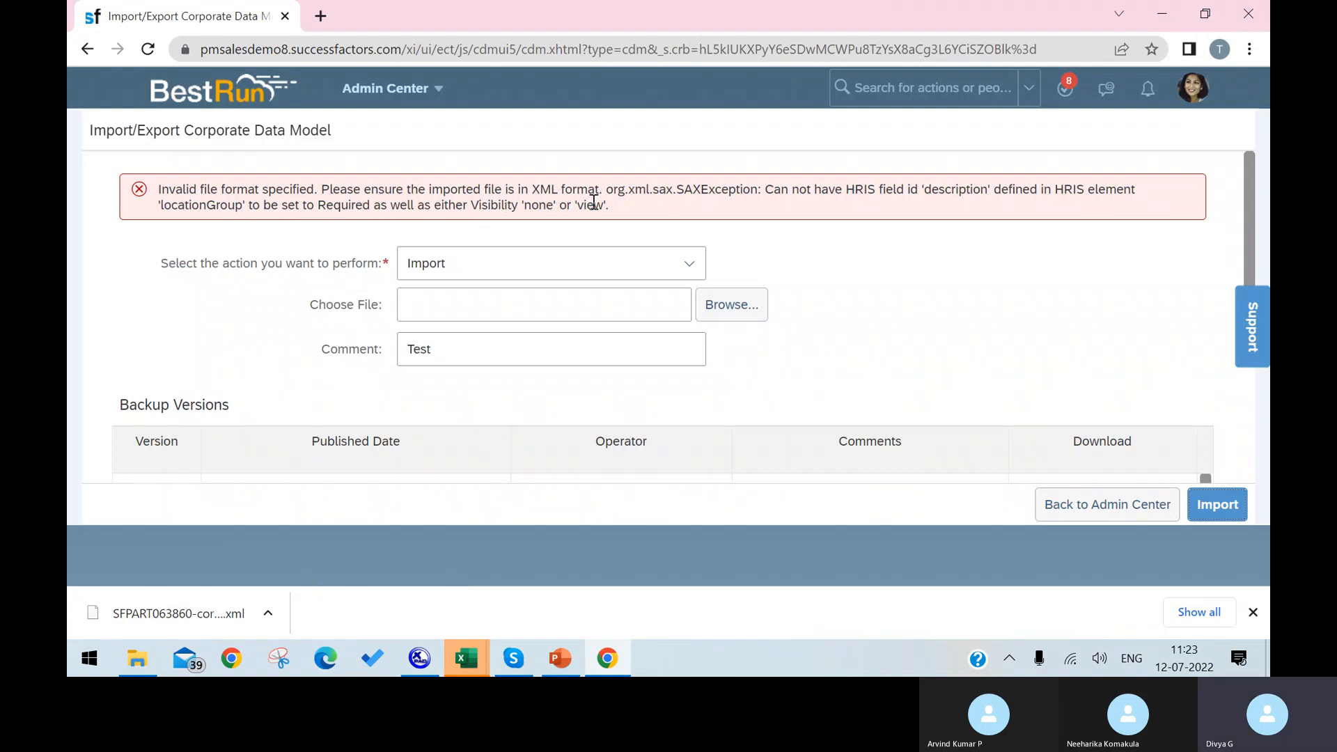
left_click(421, 658)
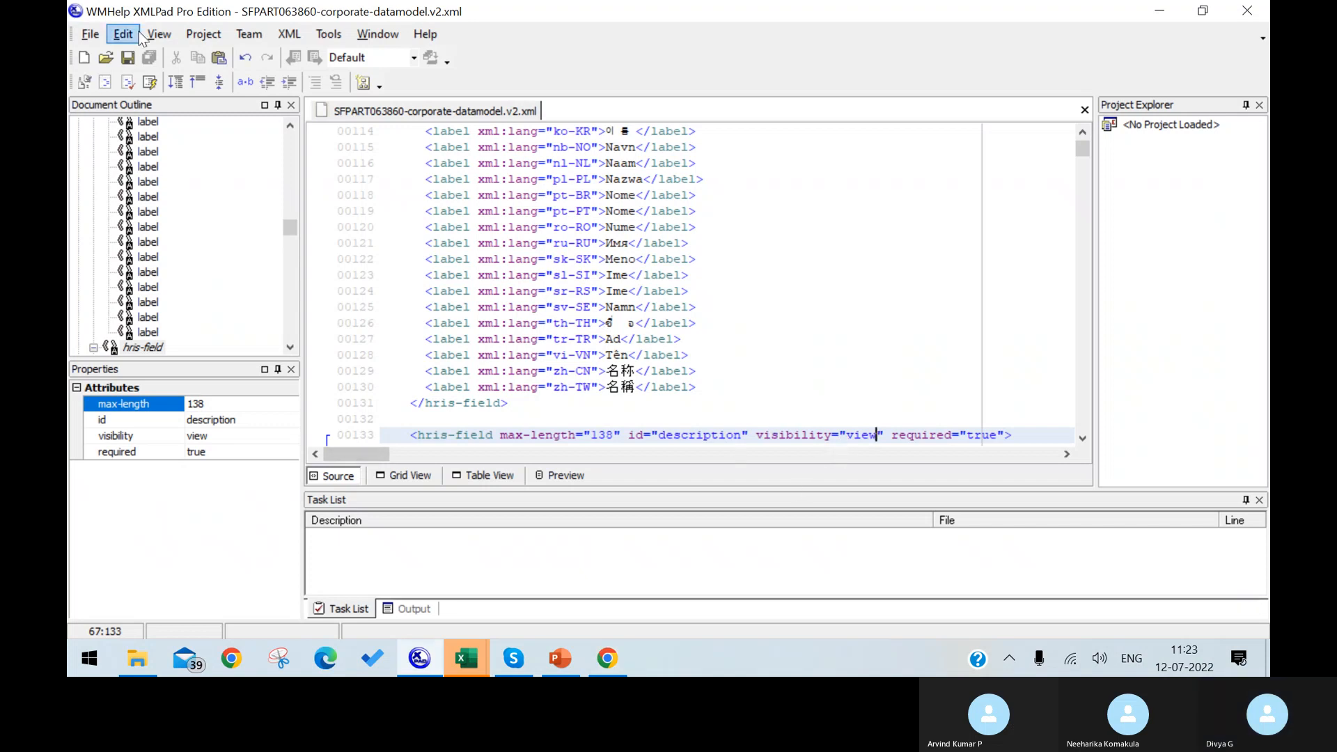
left_click(503, 480)
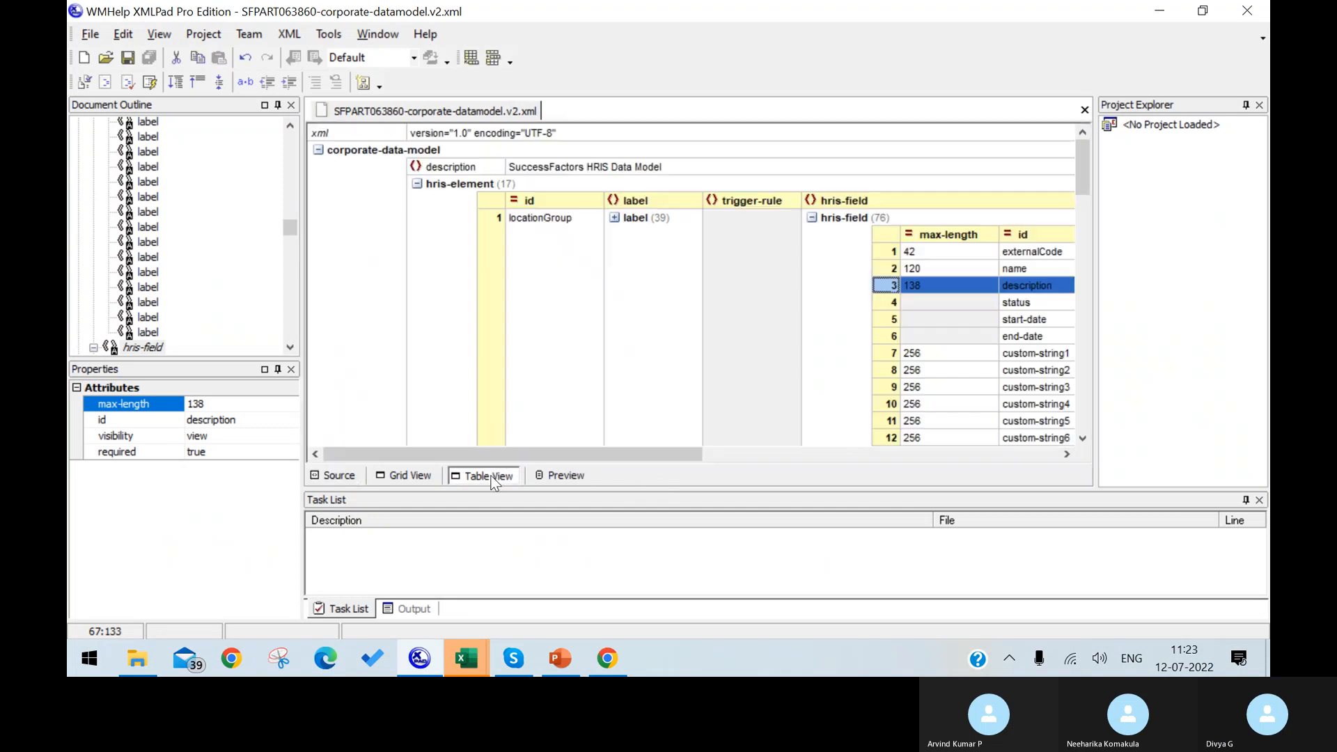
left_click_drag(501, 455, 738, 471)
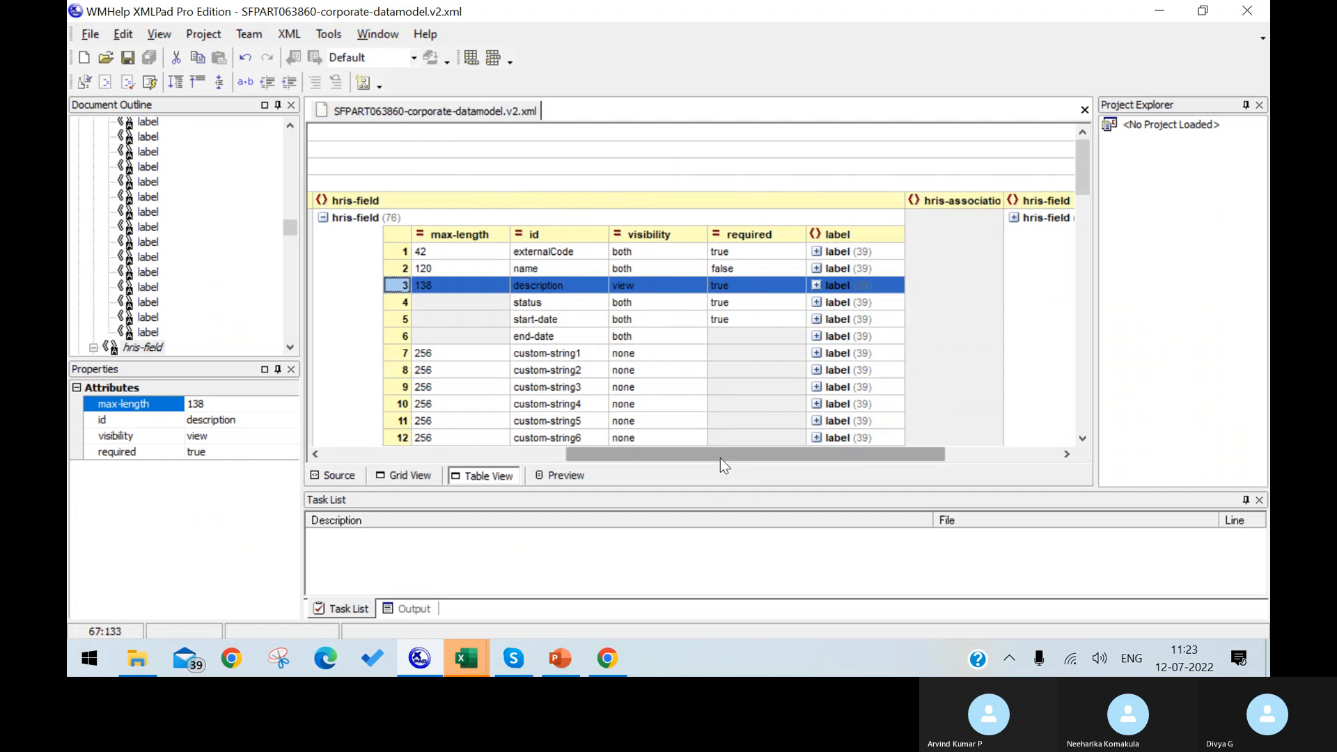
left_click_drag(721, 456, 475, 370)
left_click(545, 220)
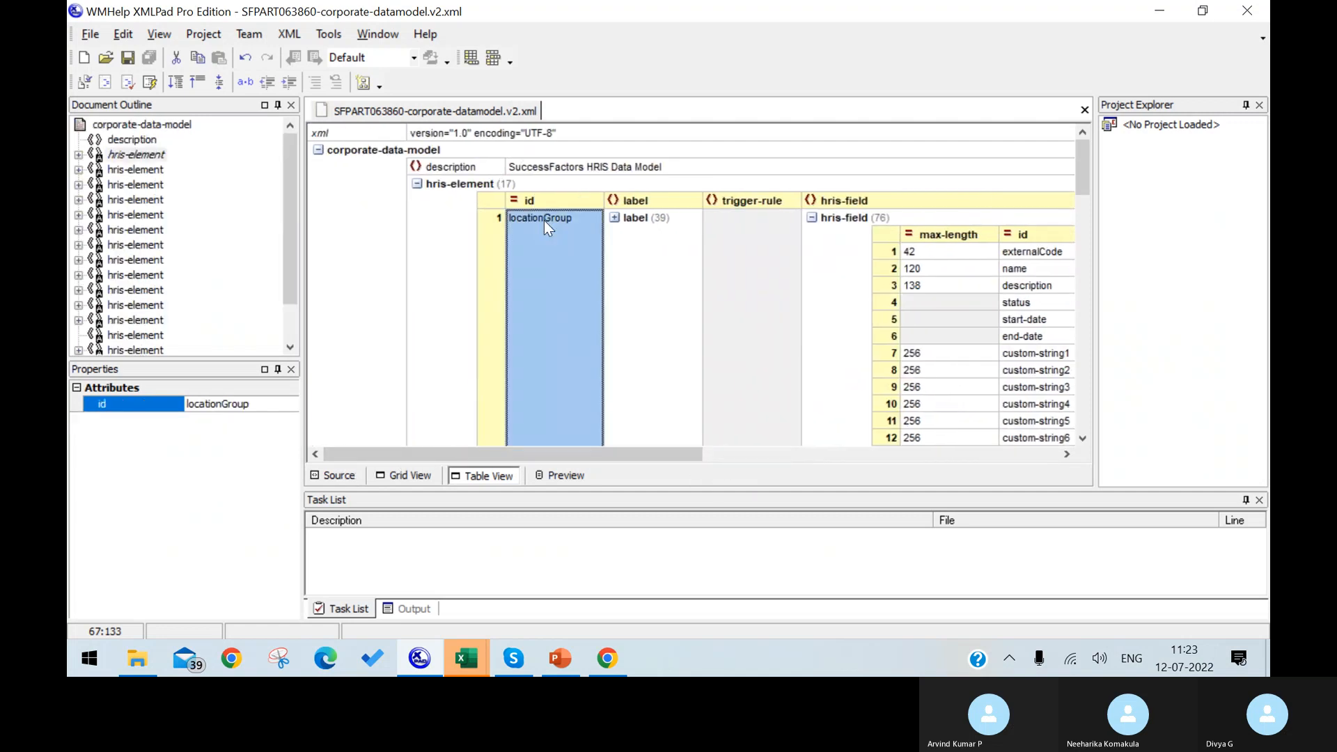
Step: Locate the locationGroup description field in the XML source and delete its required attribute
left_click(340, 477)
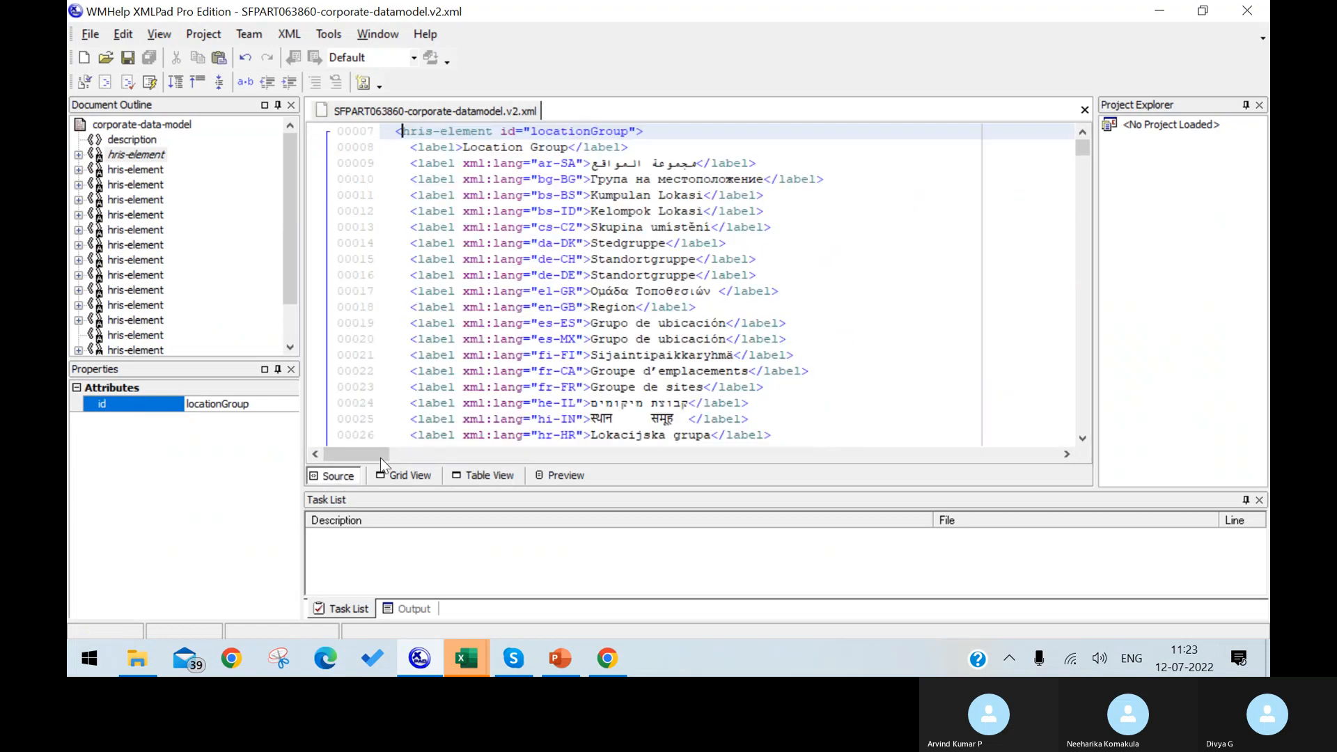
scroll(622, 294, "up", 1)
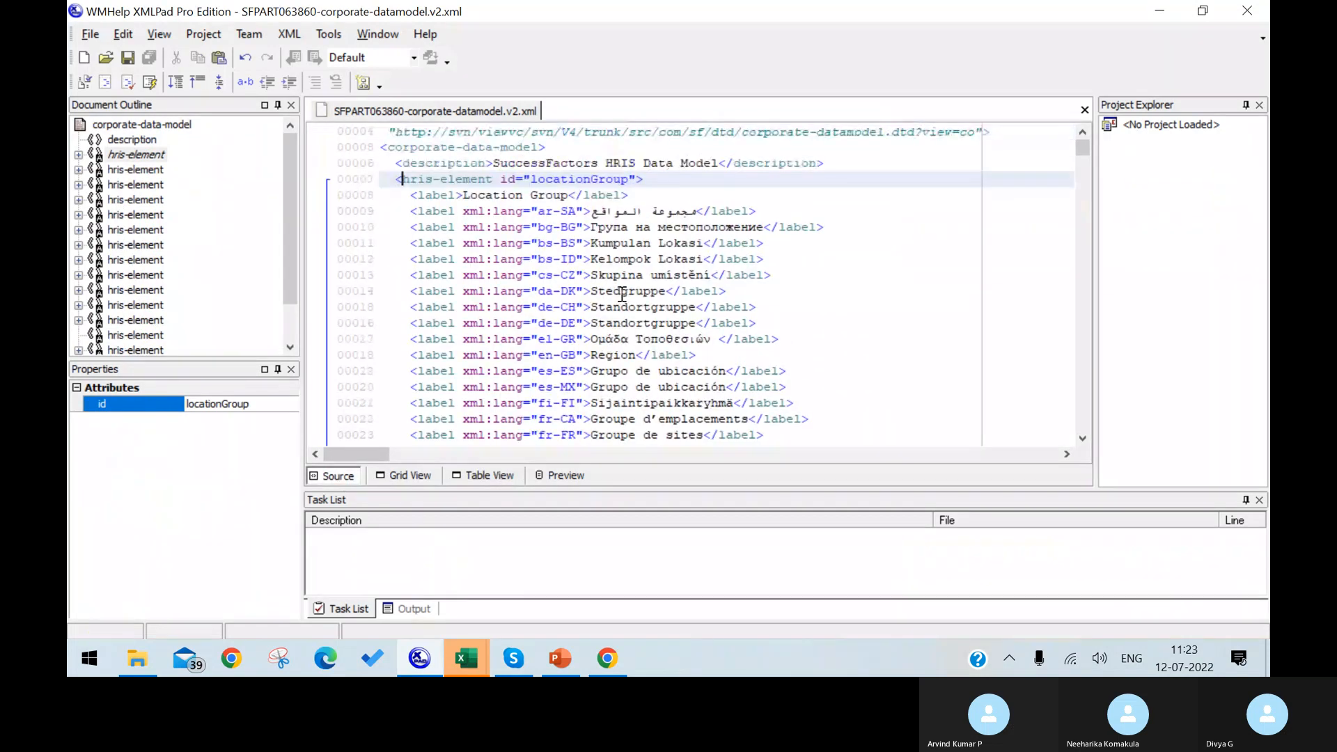
scroll(622, 295, "down", 12)
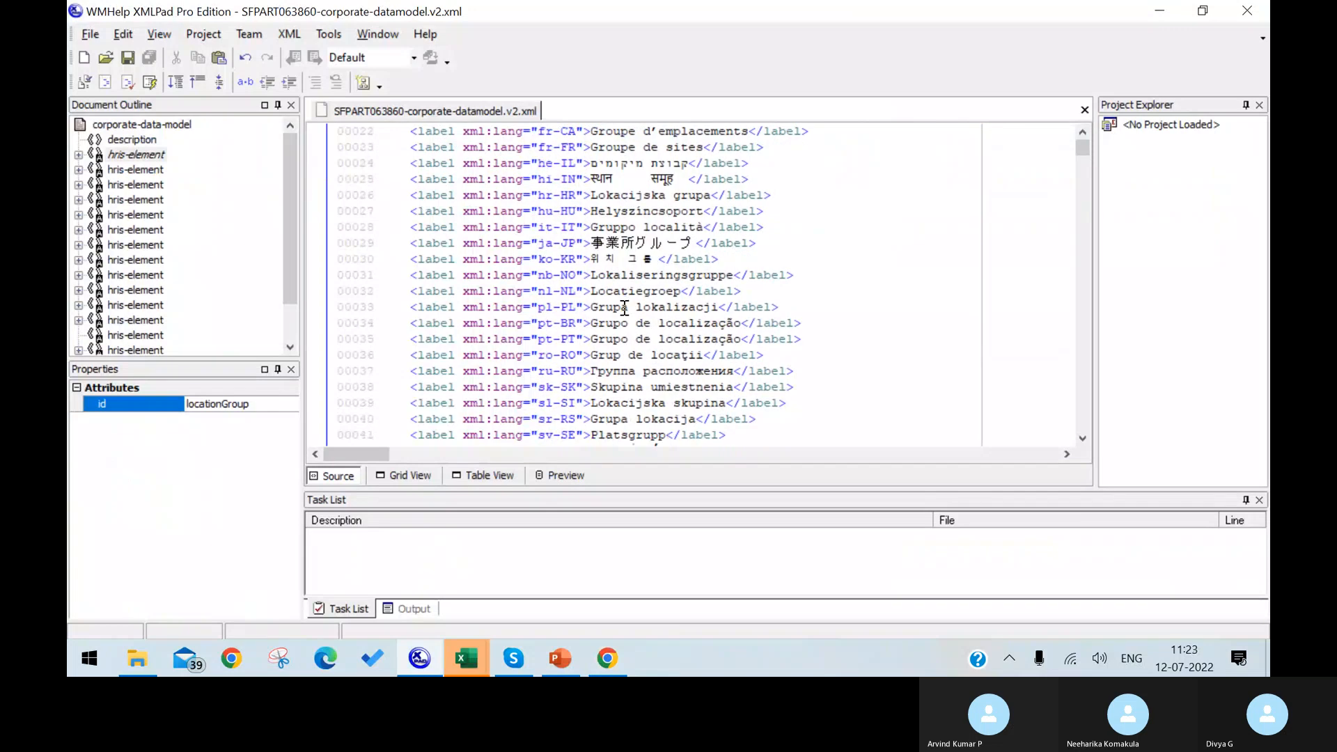
left_click(490, 475)
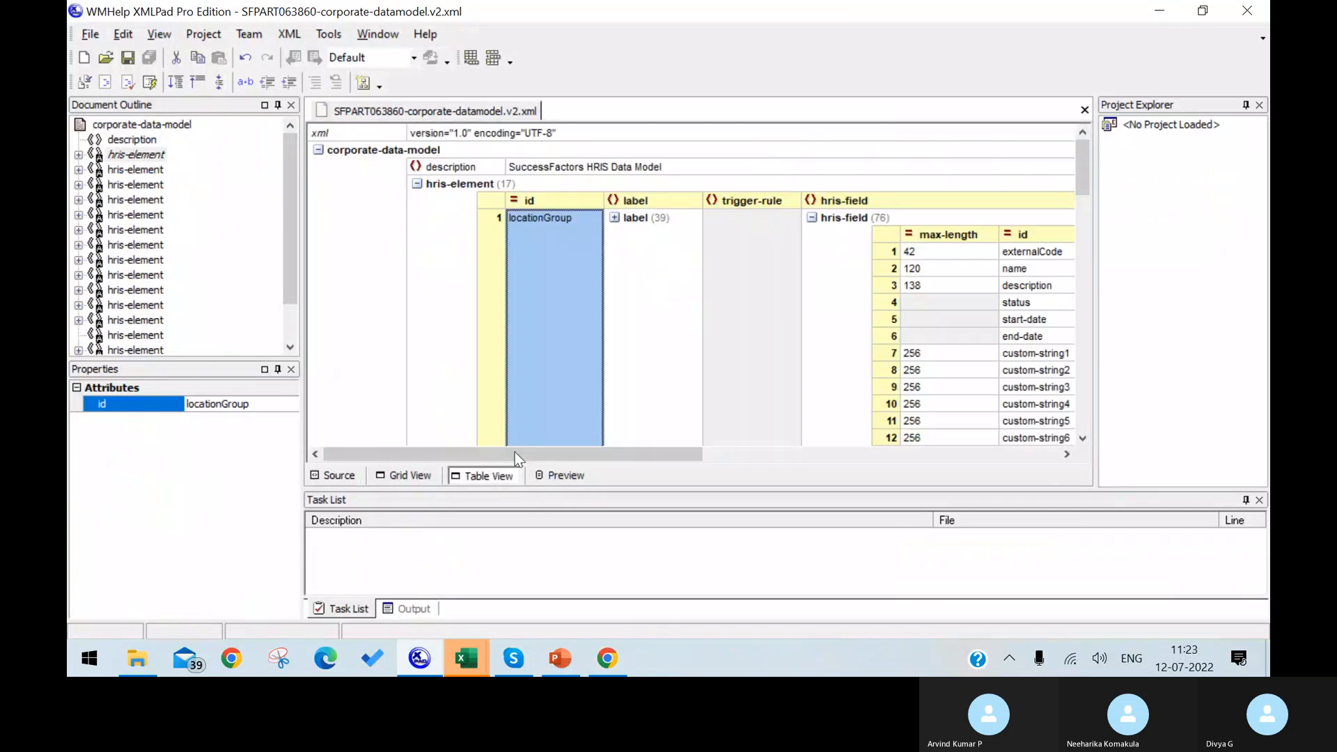
left_click(1019, 288)
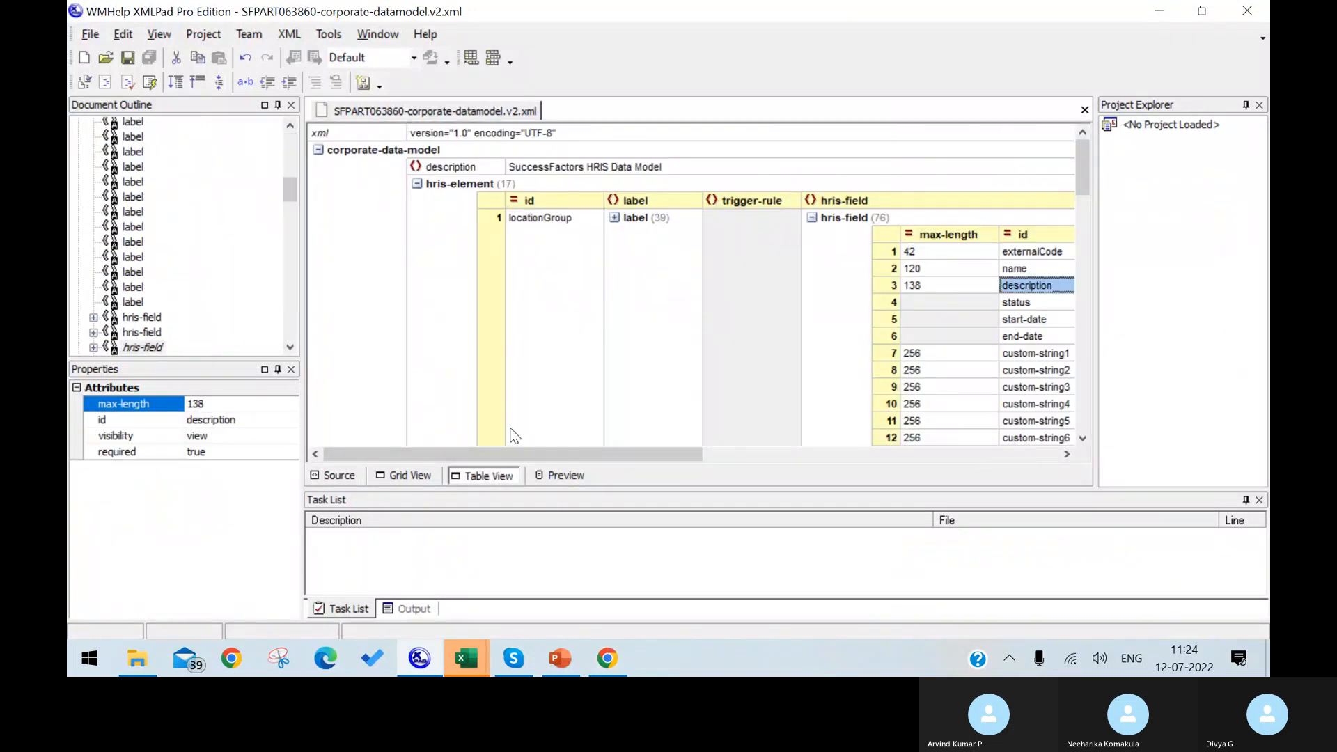
left_click(346, 480)
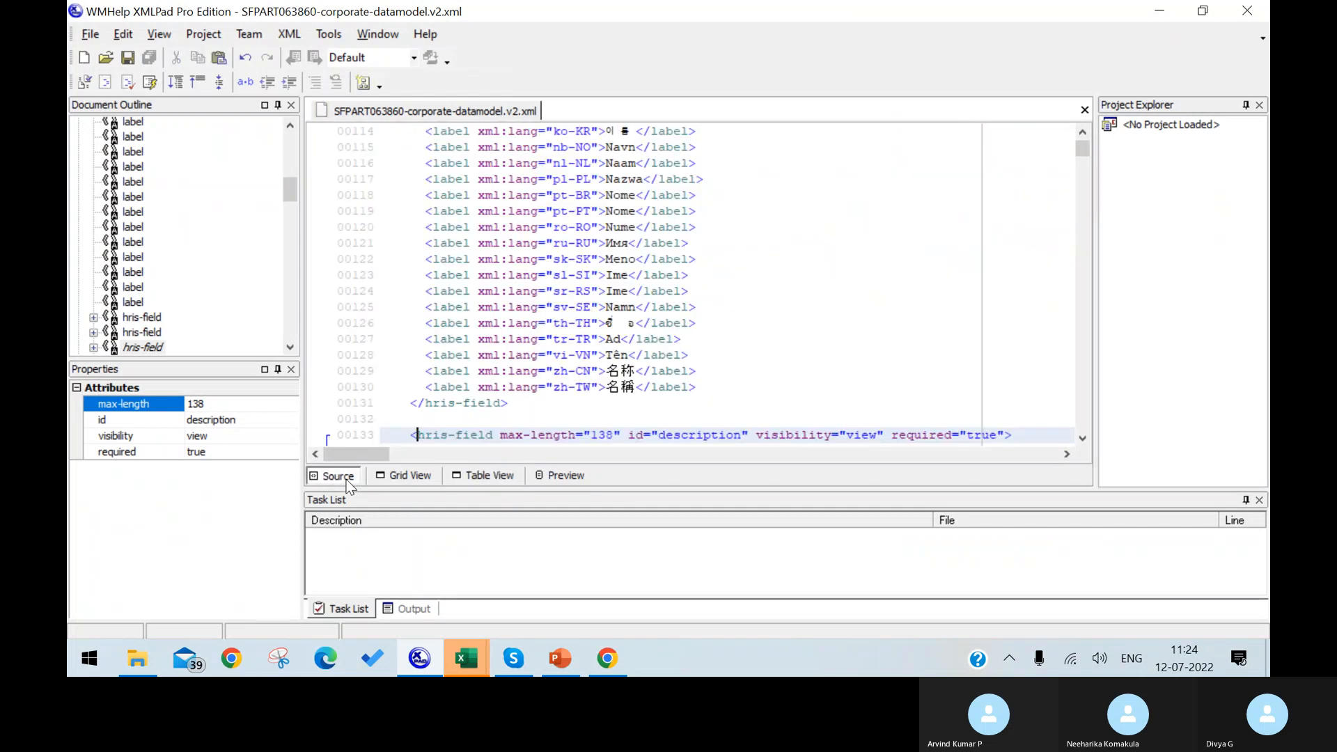
left_click(1004, 436)
key("BackSpace")
key("BackSpace")
key("BackSpace")
key("BackSpace")
key("BackSpace")
key("BackSpace")
key("BackSpace")
key("BackSpace")
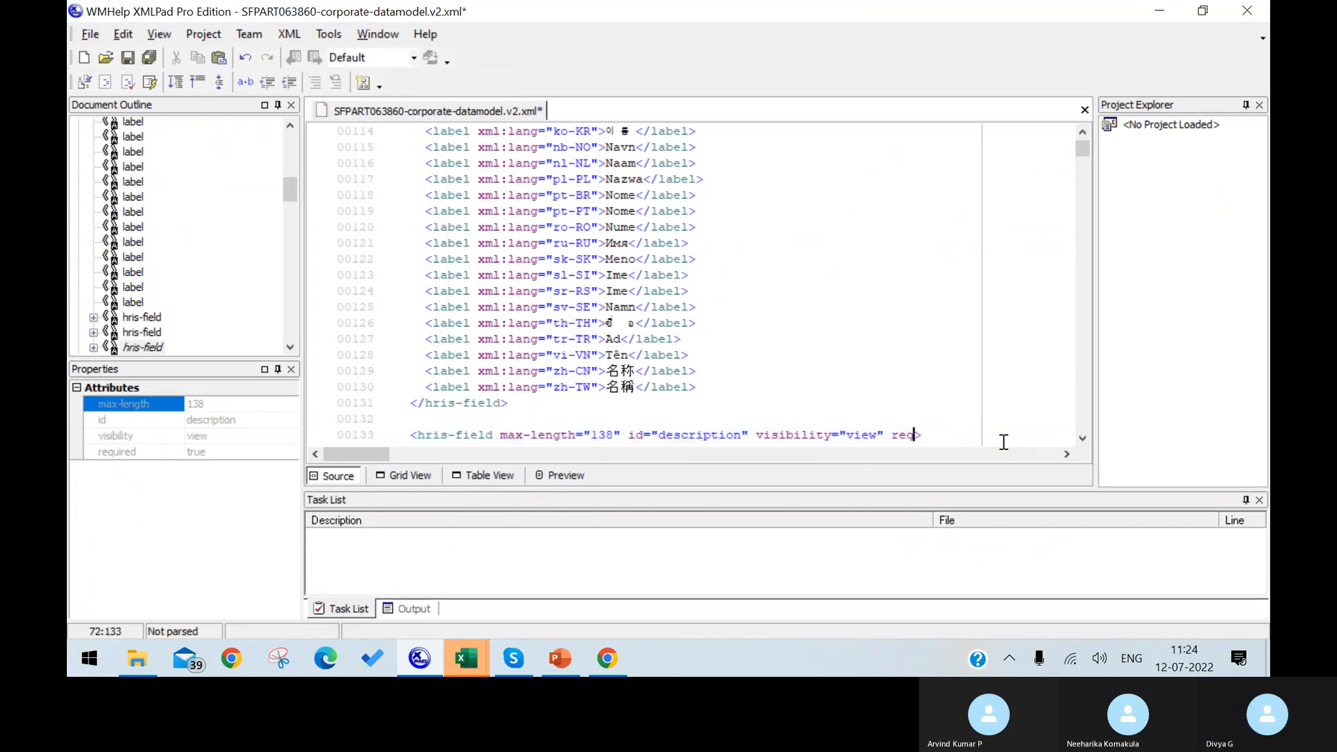
key("BackSpace")
key("BackSpace")
key("BackSpace")
Step: Save a copy of the edited data model to the Desktop as SFPART063860-corporate-datamodel.v3 in XML format
left_click(91, 33)
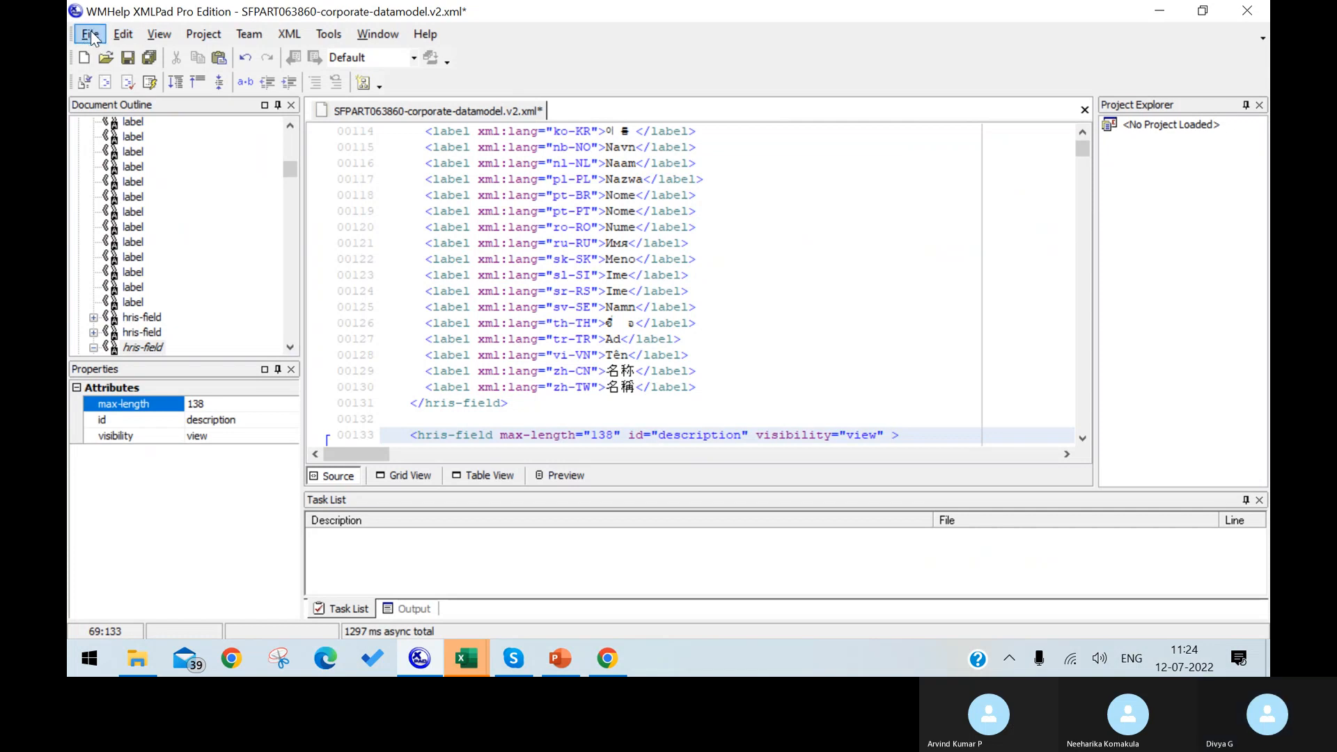
left_click(147, 246)
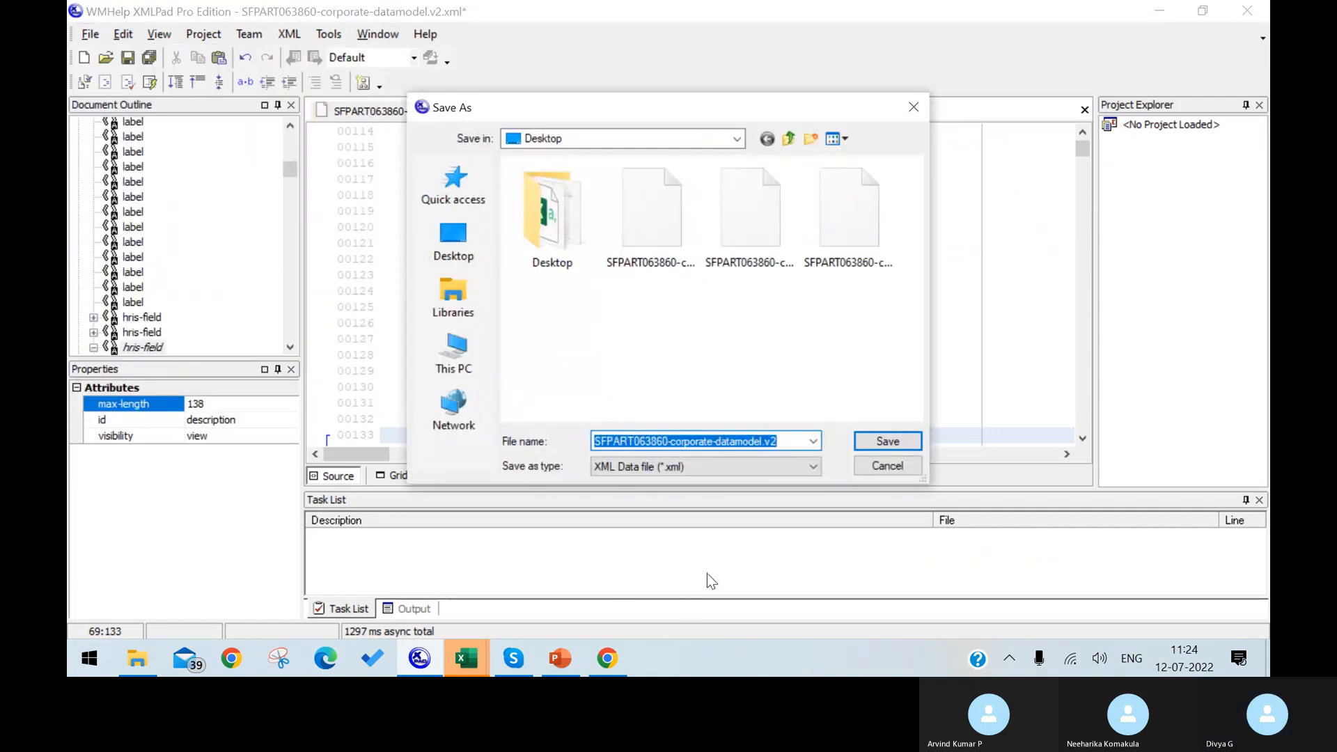
left_click(788, 441)
key("BackSpace")
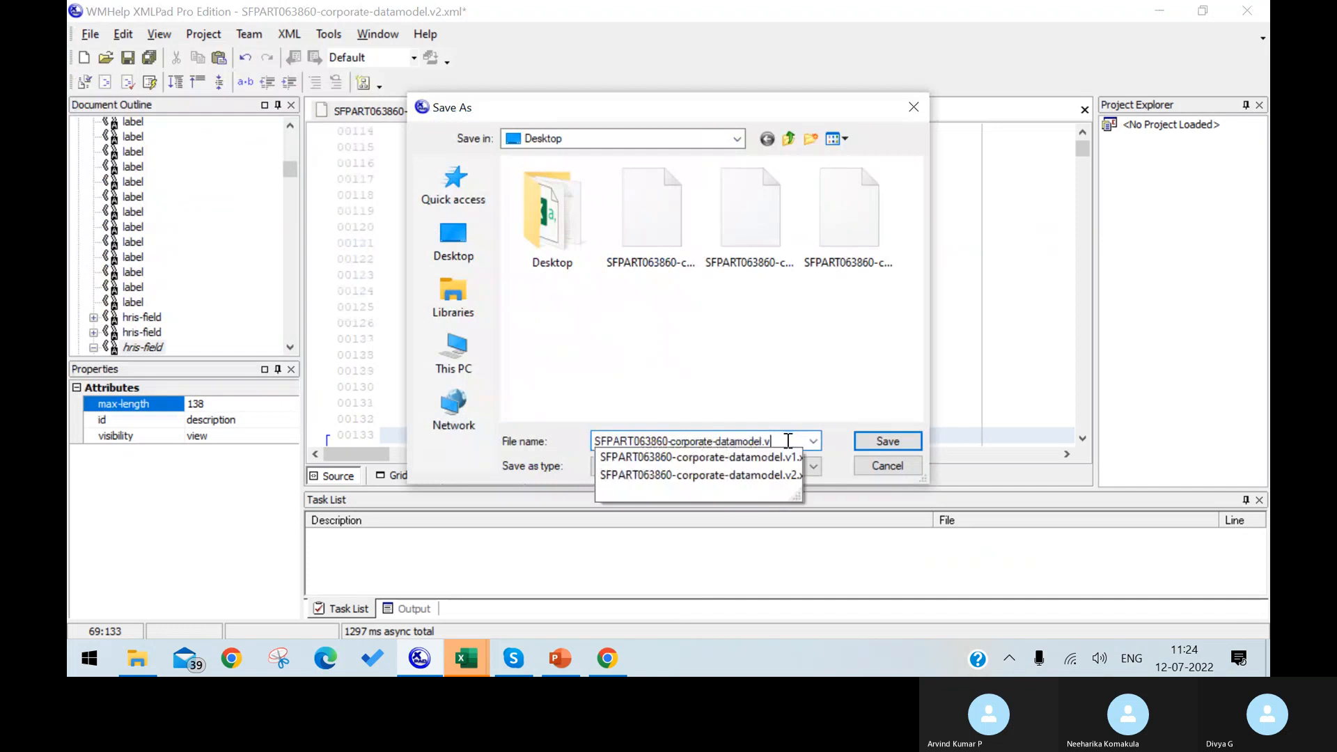
type("3")
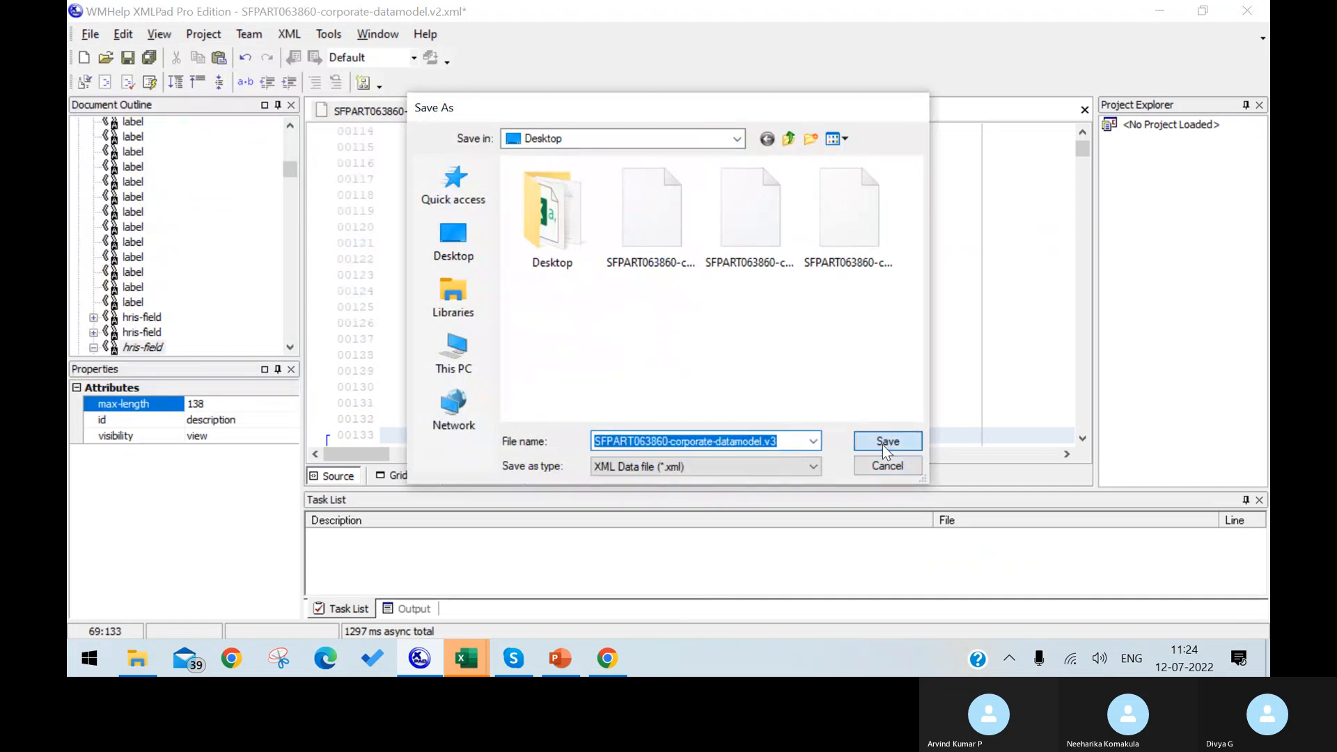
left_click(895, 466)
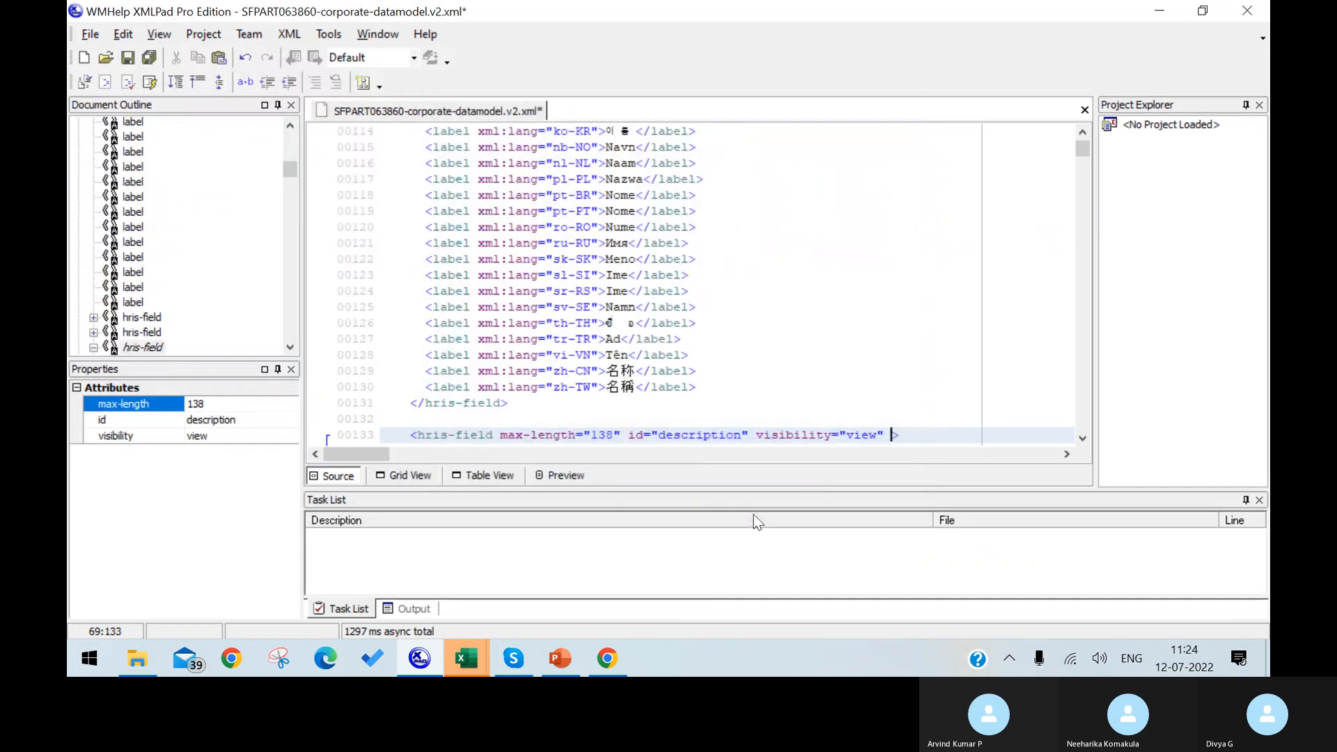
Step: Switch to the import page in Chrome and import SFPART063860-corporate-datamodel.v3 from the Desktop
left_click(607, 658)
left_click(716, 313)
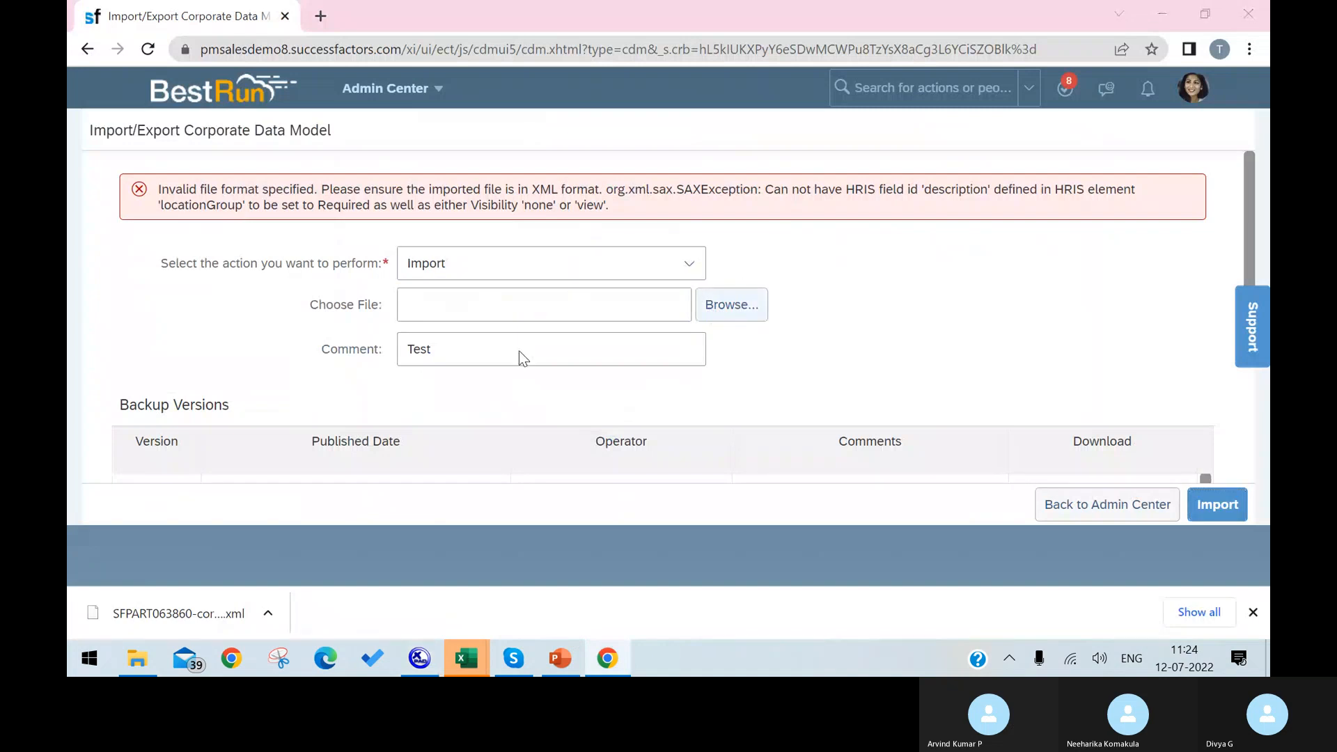
left_click(730, 169)
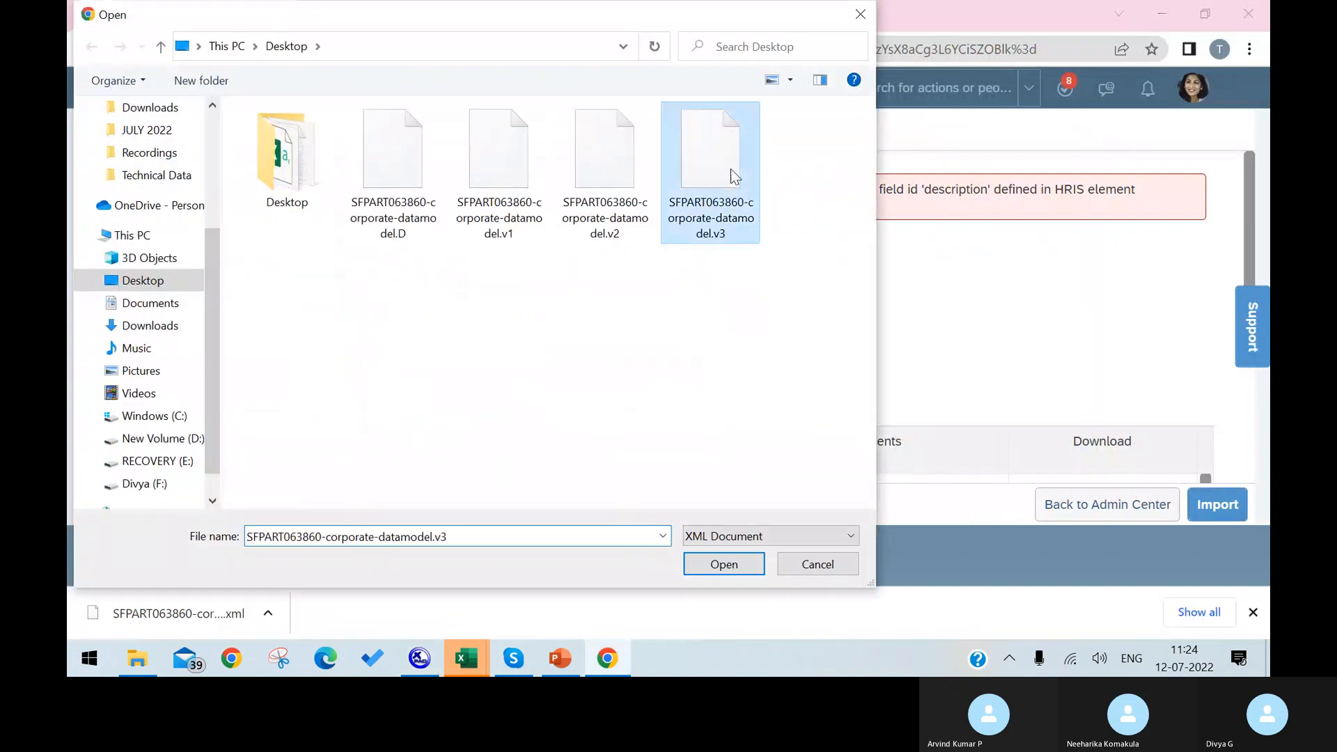
left_click(739, 562)
left_click(1226, 505)
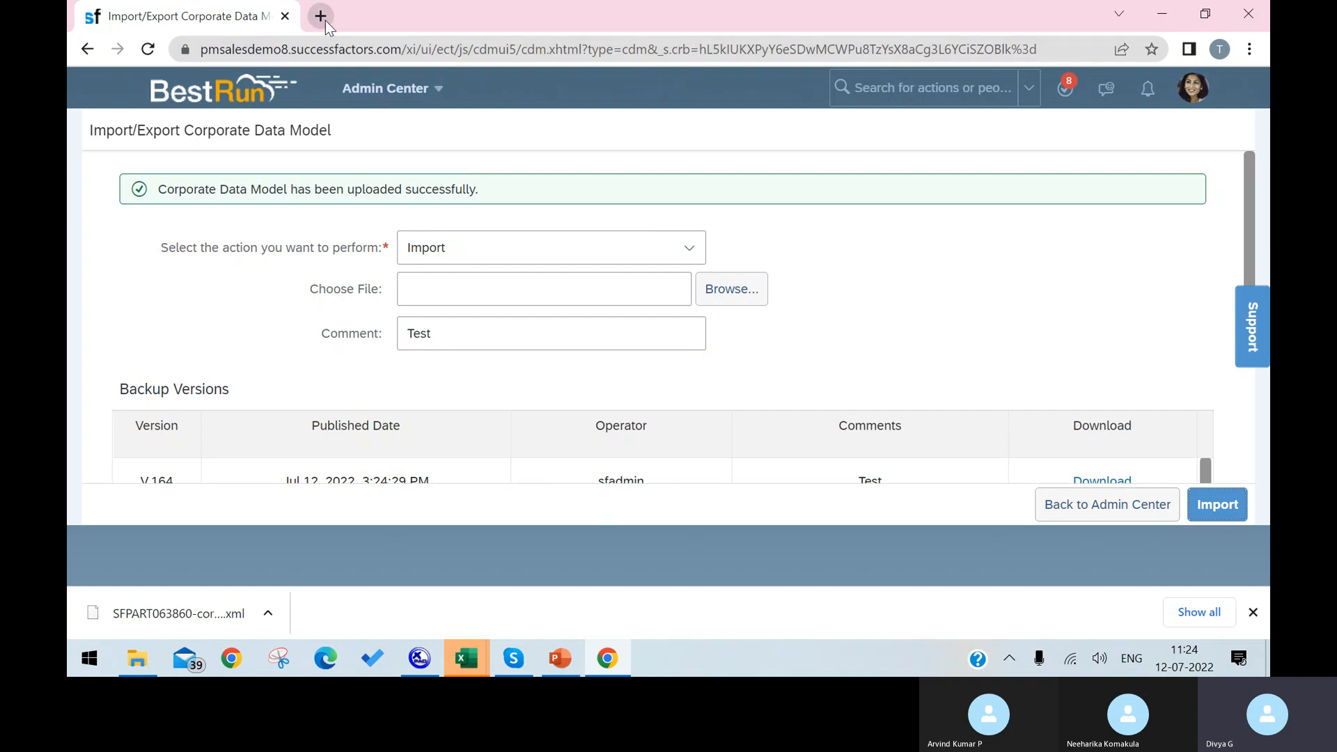
Step: Duplicate the import page's browser tab and search for "manage org" to open Manage Organization, Pay and Job Structures in it
right_click(257, 27)
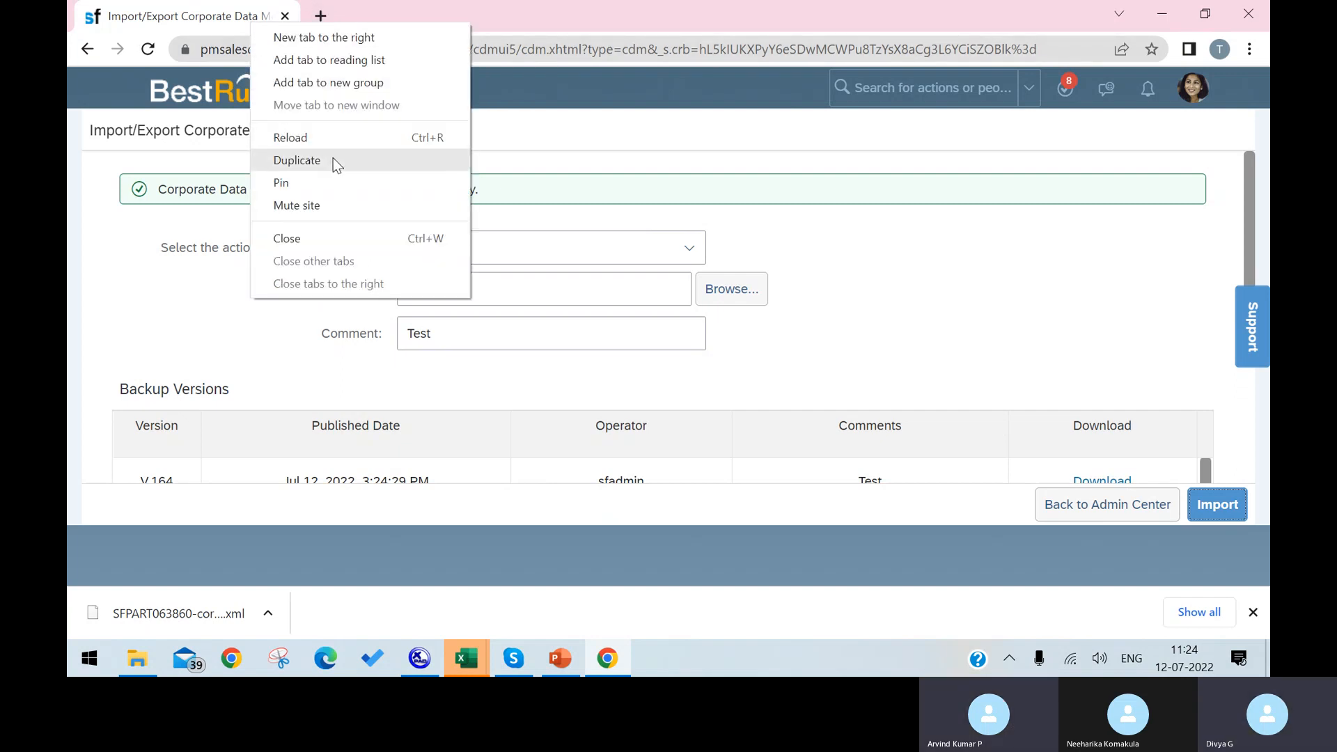
left_click(333, 158)
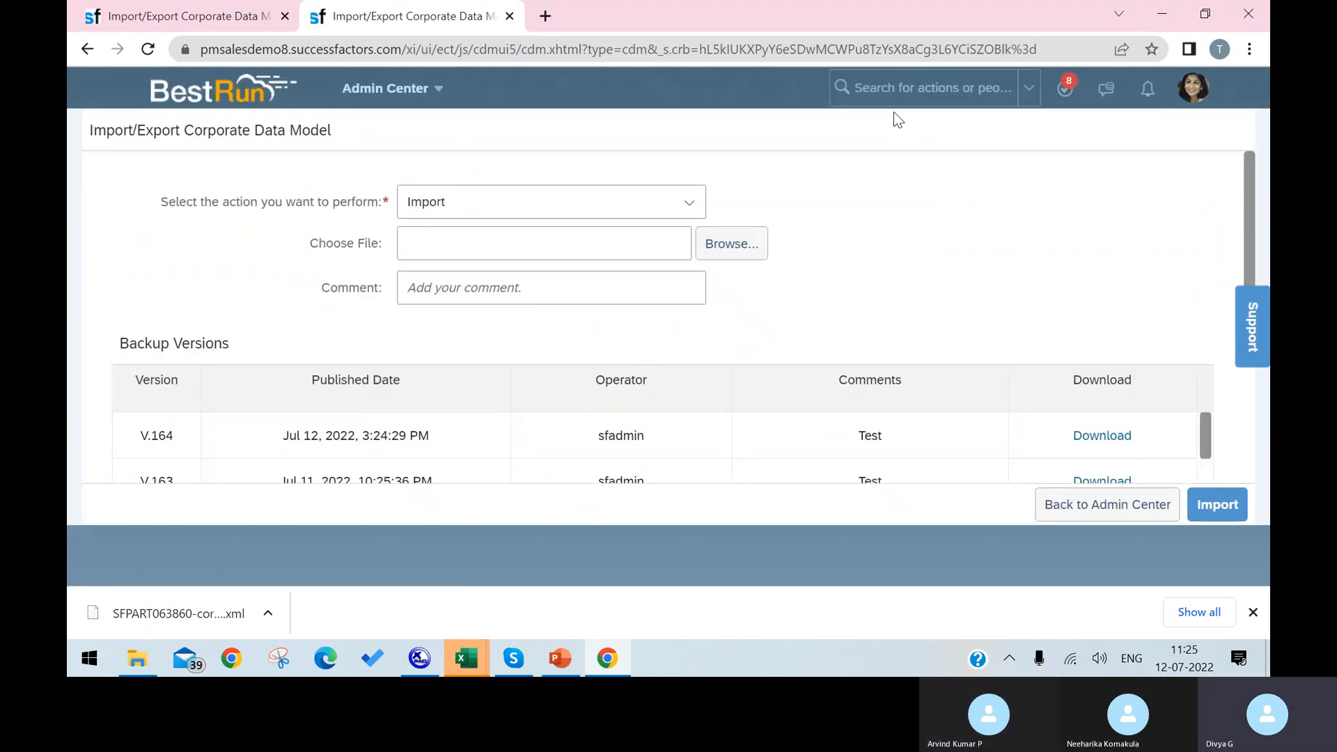
left_click(894, 89)
type("manag")
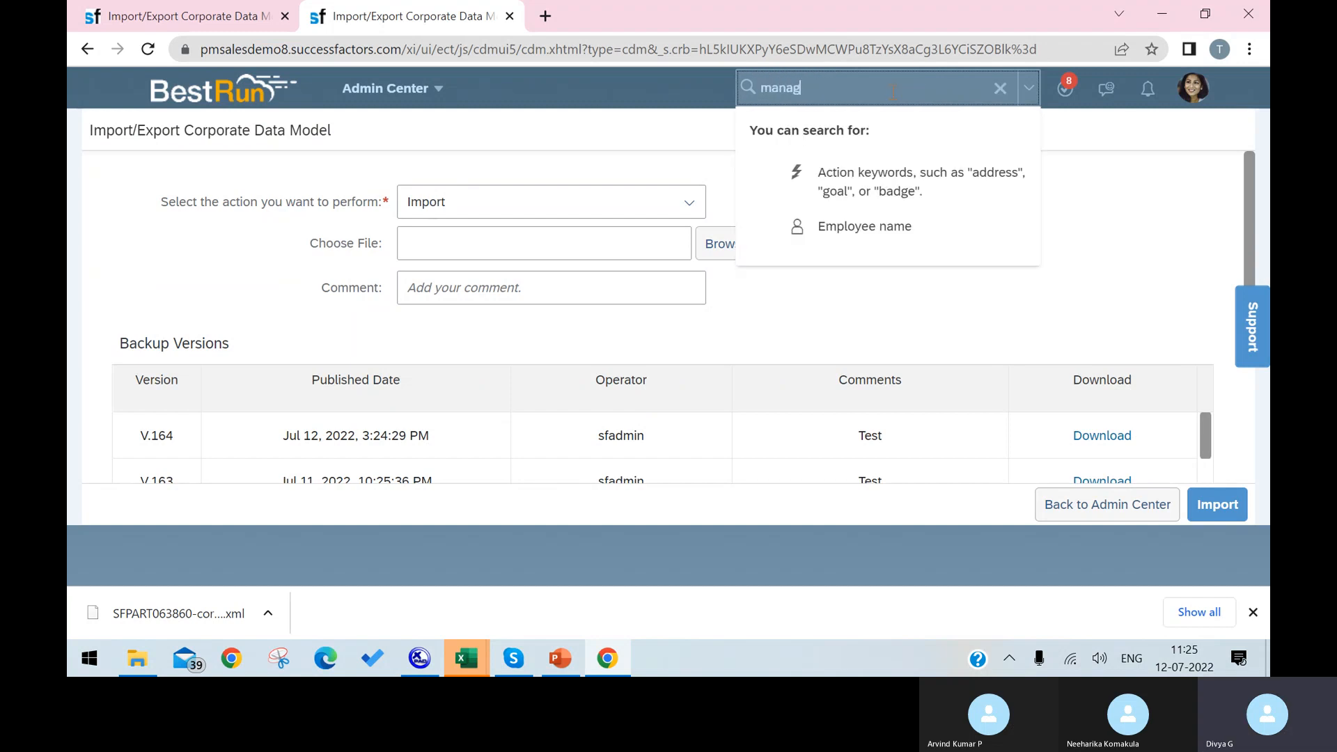
type("e org")
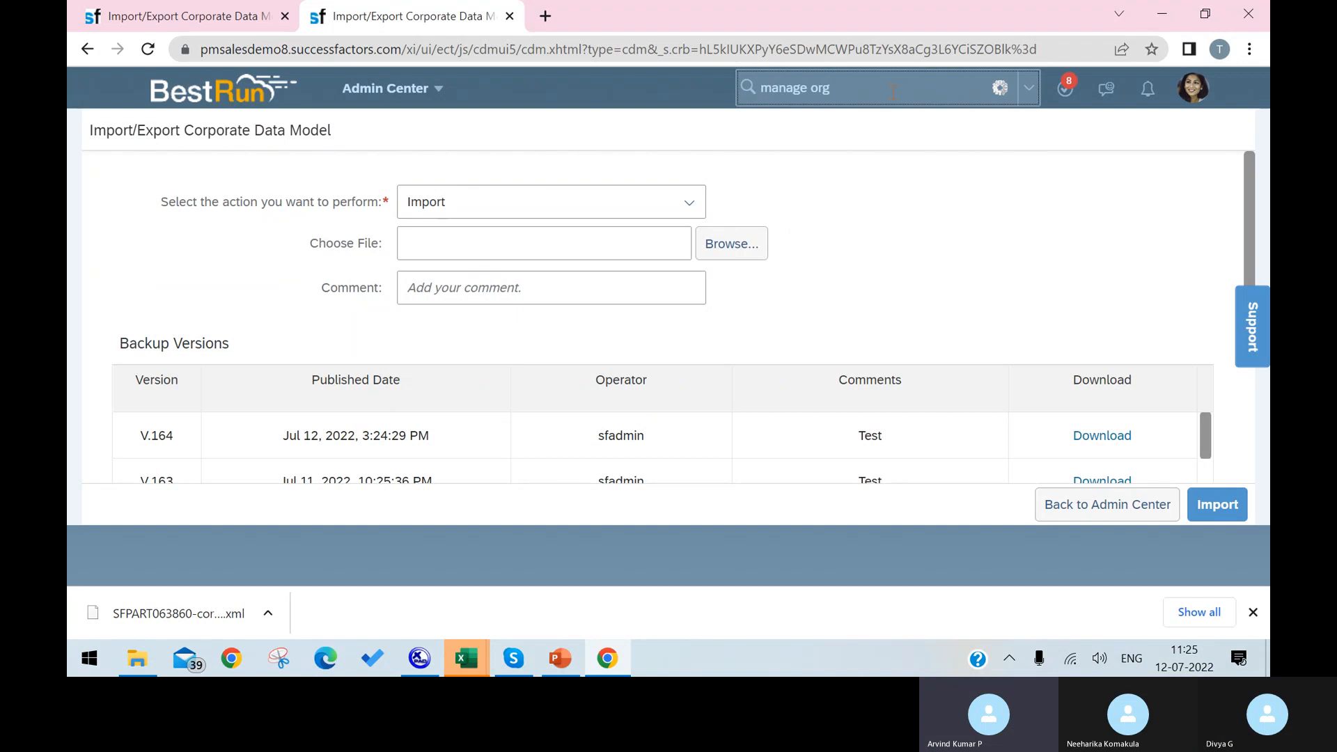
left_click(863, 153)
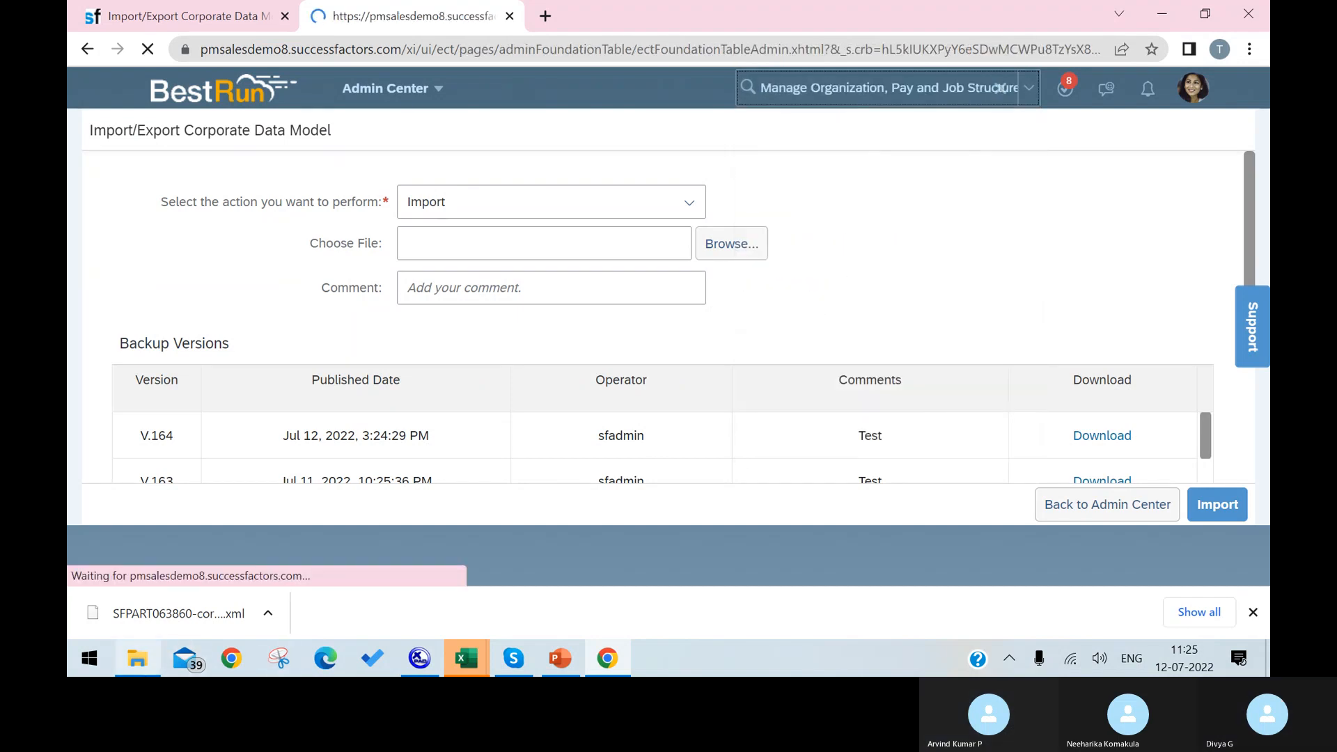
mouse_move(159, 649)
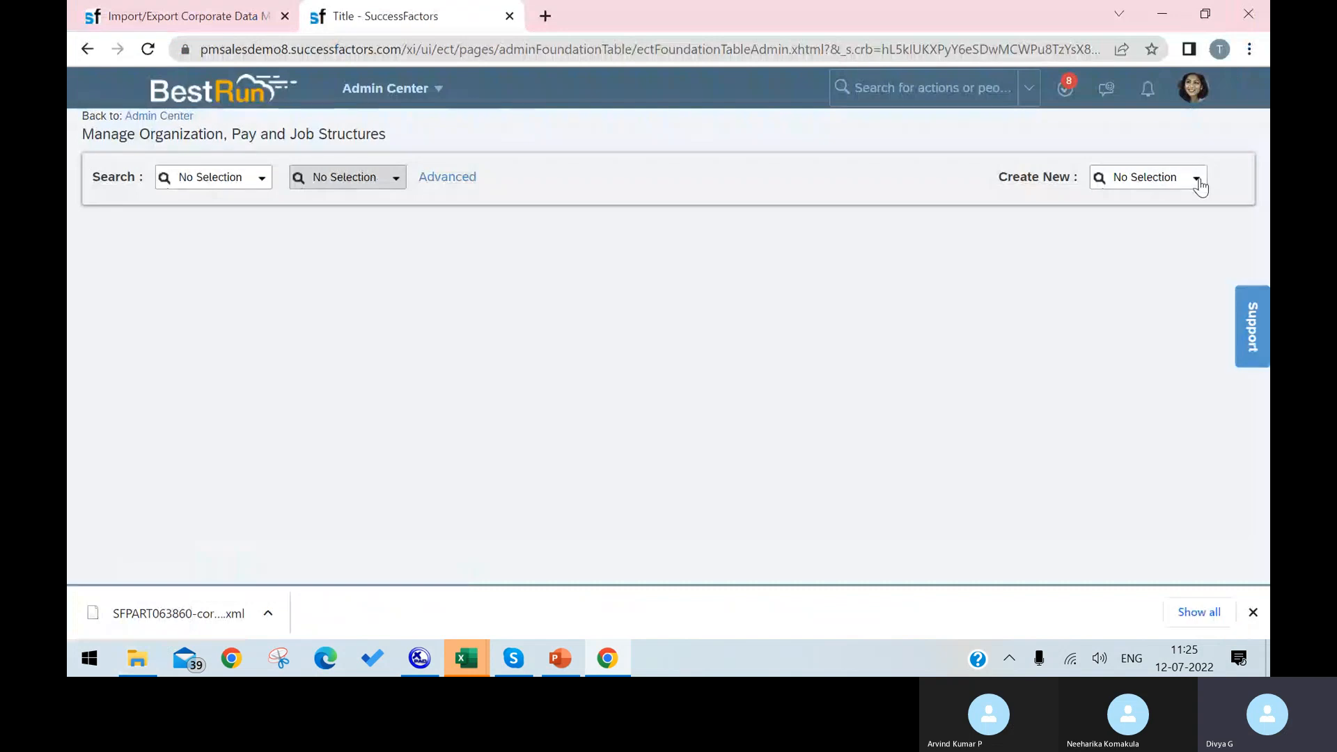
Step: Start a new Location Group and examine its code and name labels, the description's translations and the status options
left_click(1198, 182)
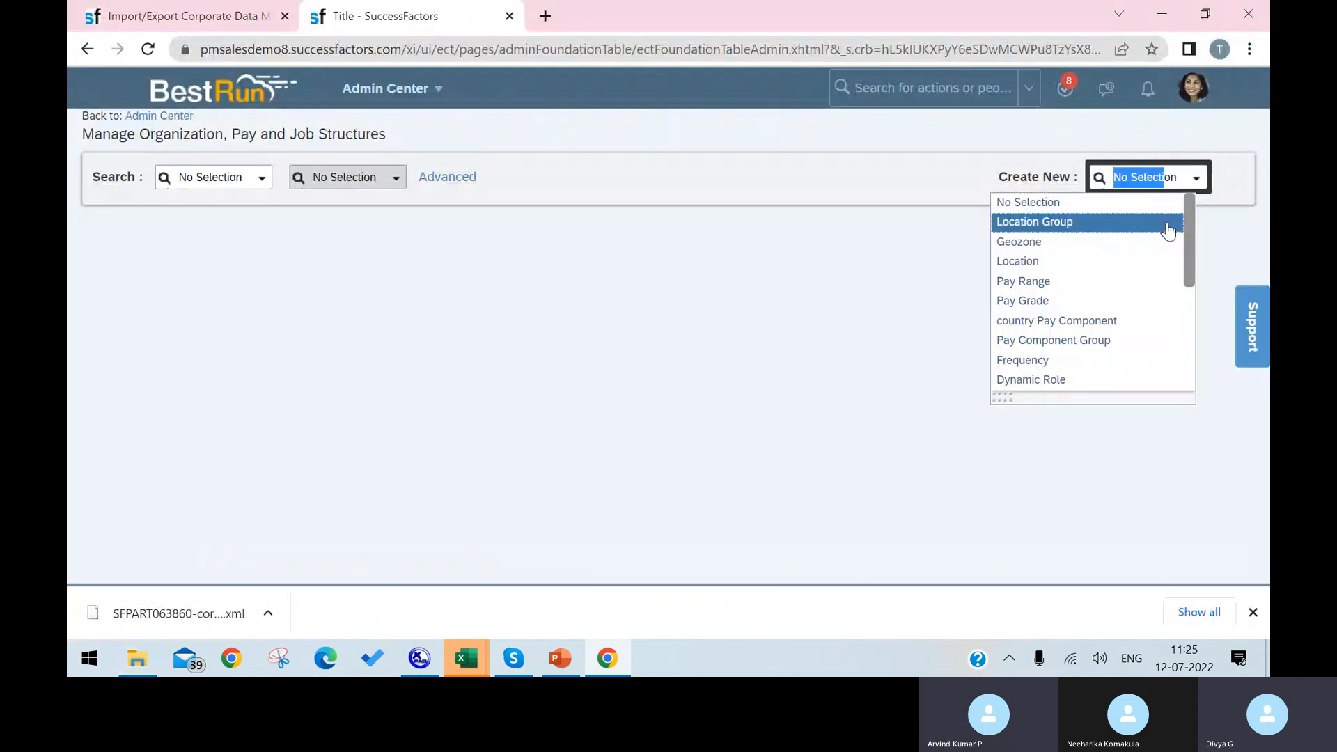
left_click(1168, 225)
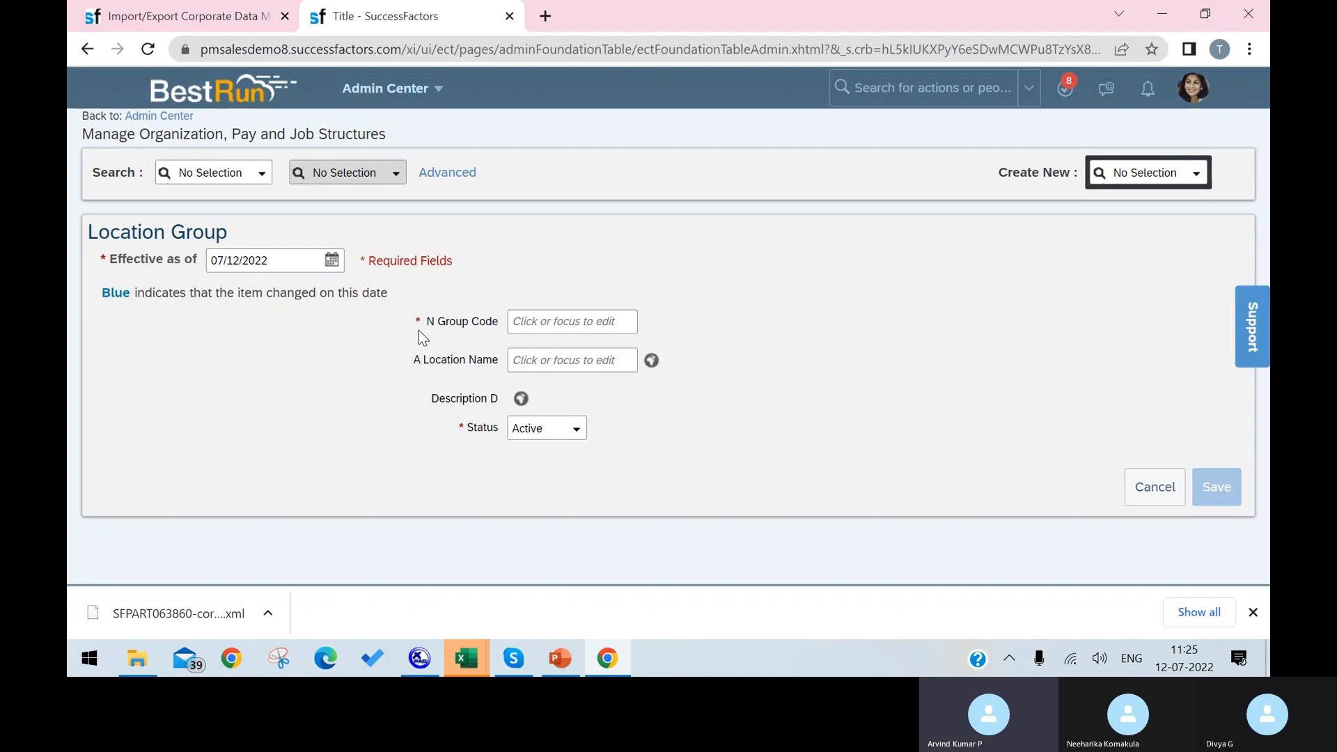
left_click_drag(421, 334, 513, 313)
left_click(409, 365)
left_click_drag(411, 369, 499, 361)
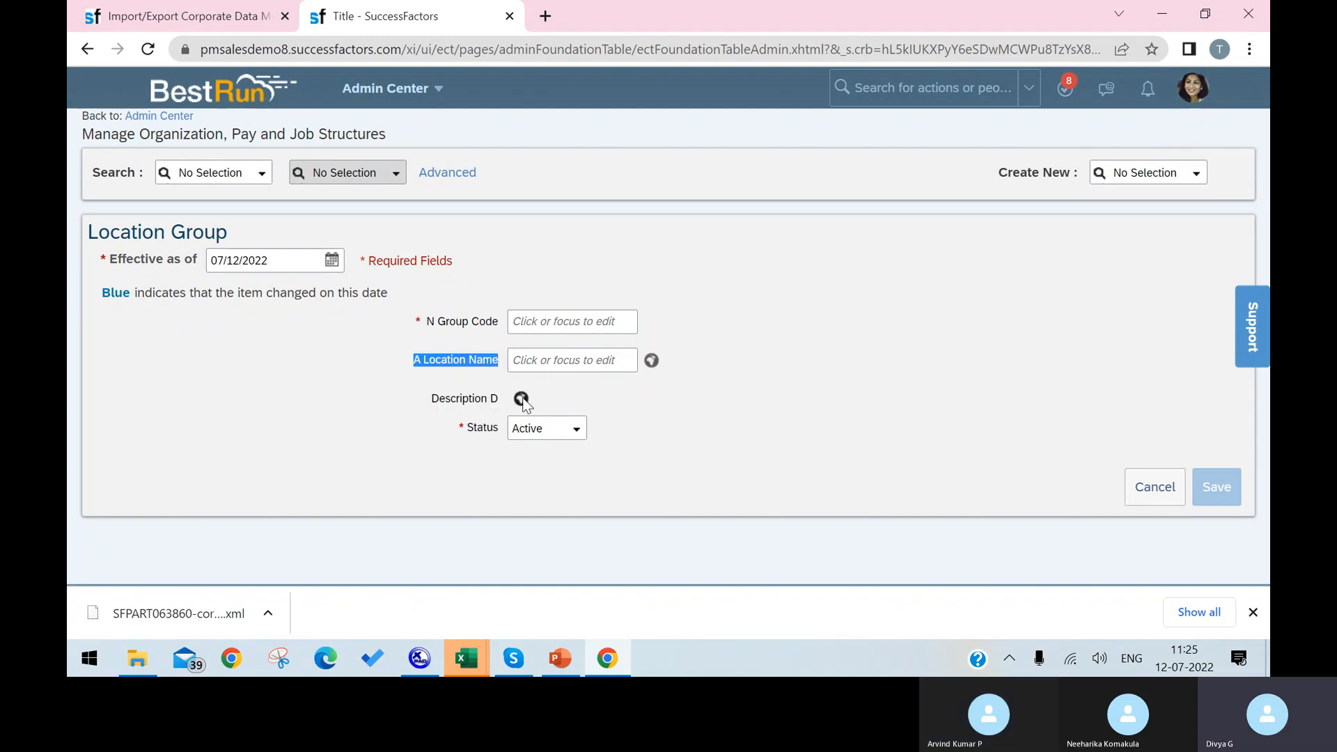
left_click(577, 365)
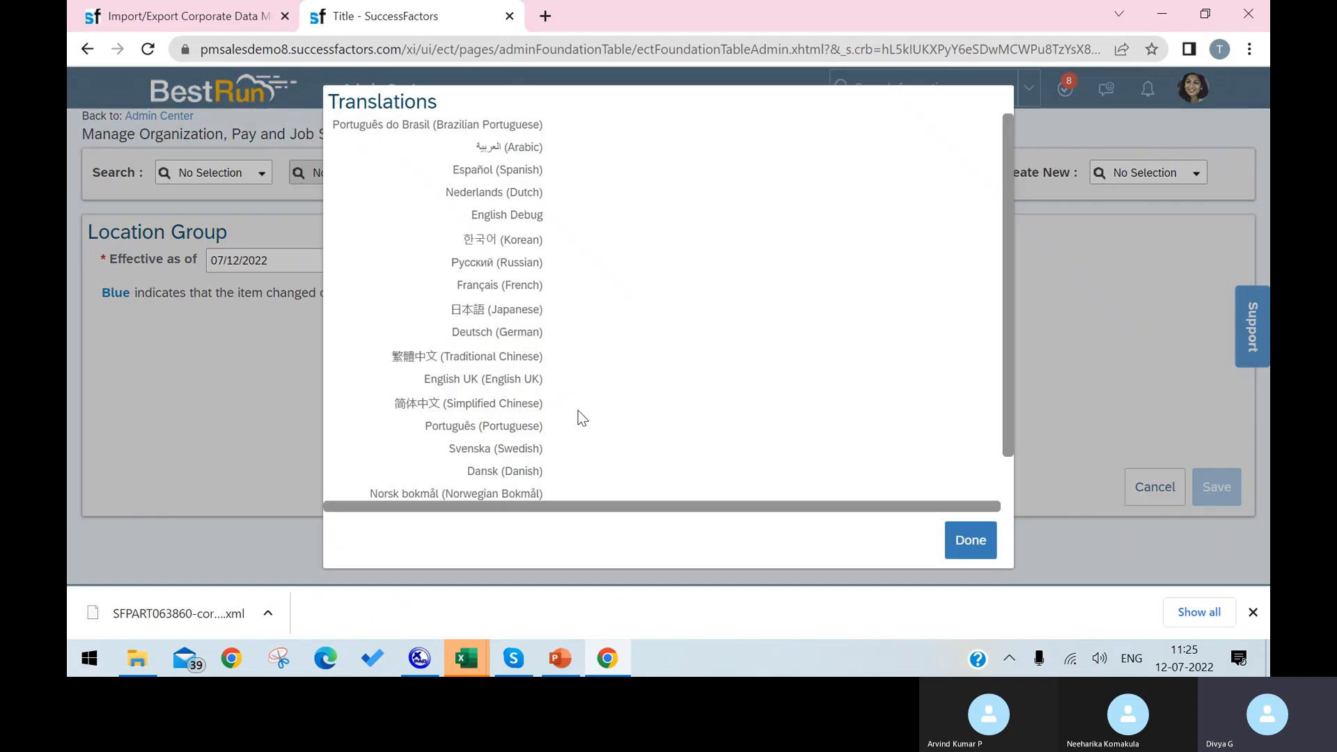
left_click(982, 545)
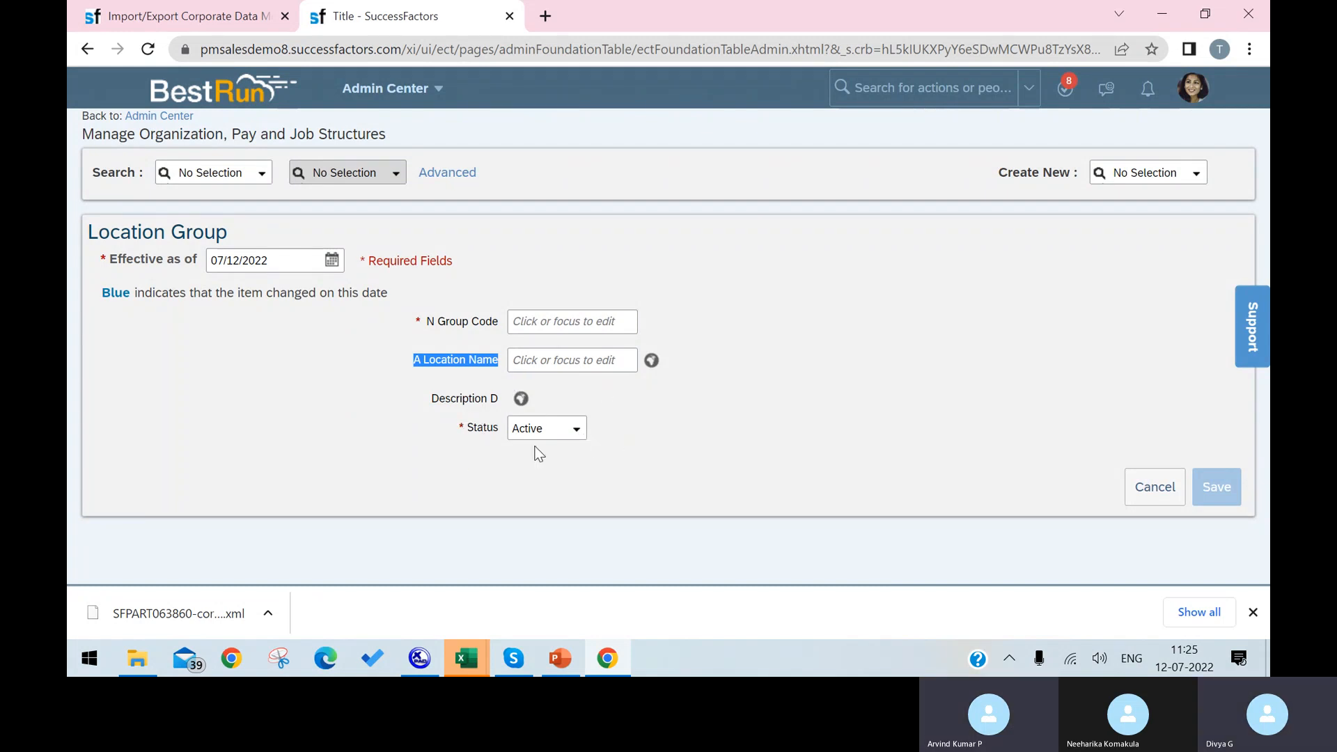
left_click(577, 435)
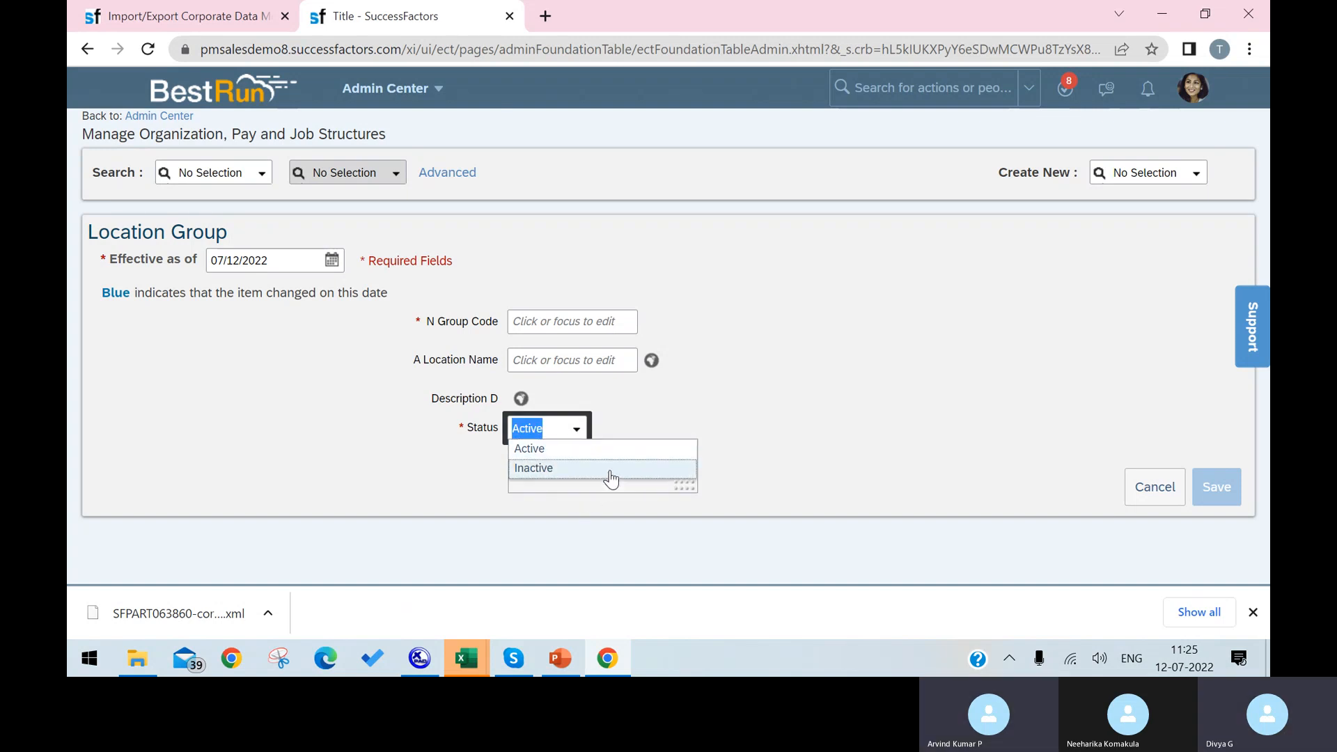
left_click(767, 388)
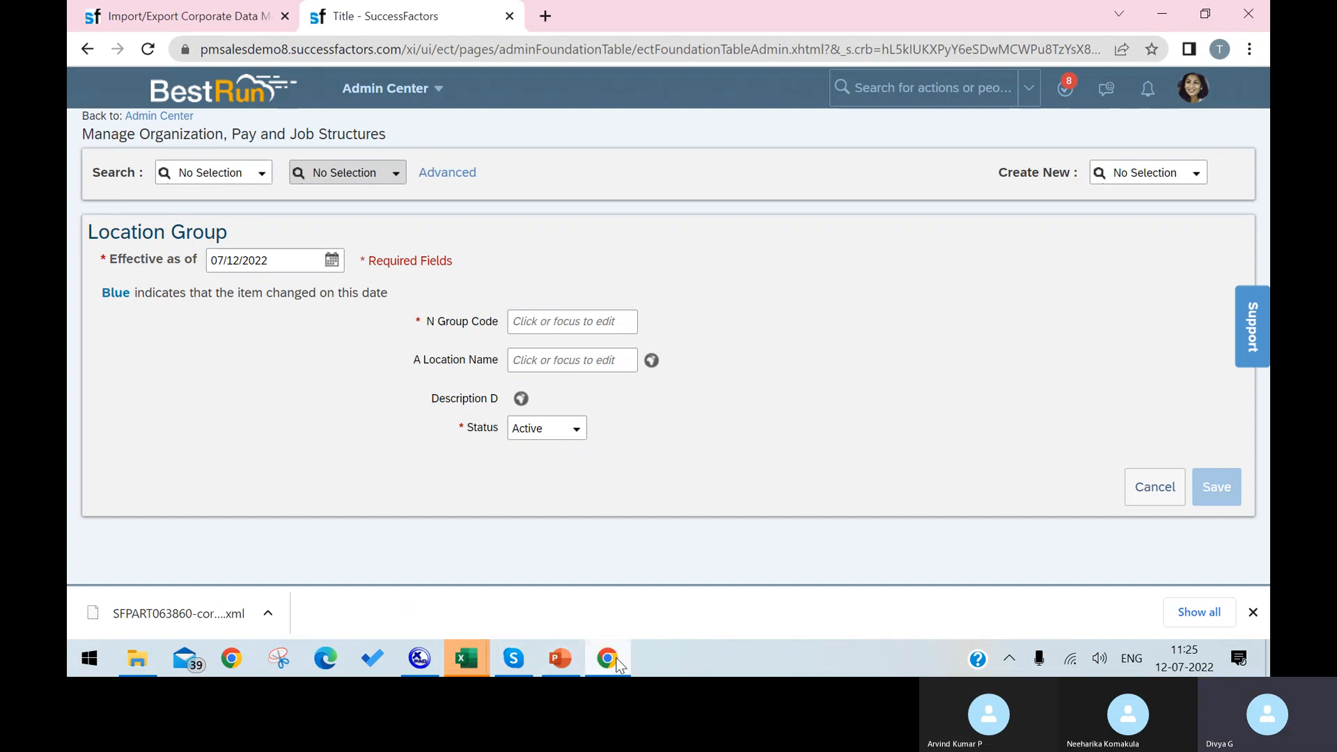
Step: Switch to Excel and open the Objects_New workbook showing the organisation structure objects
mouse_move(617, 666)
left_click(420, 659)
mouse_move(467, 658)
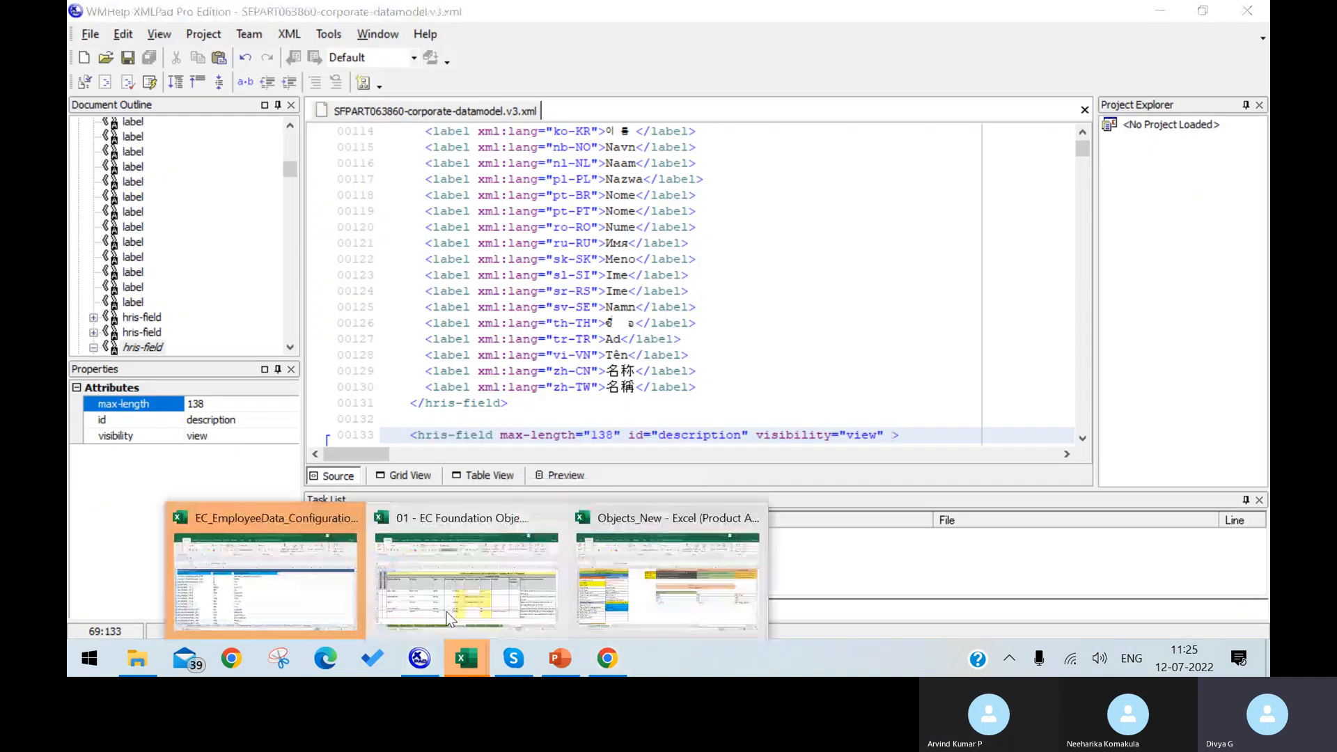
left_click(583, 567)
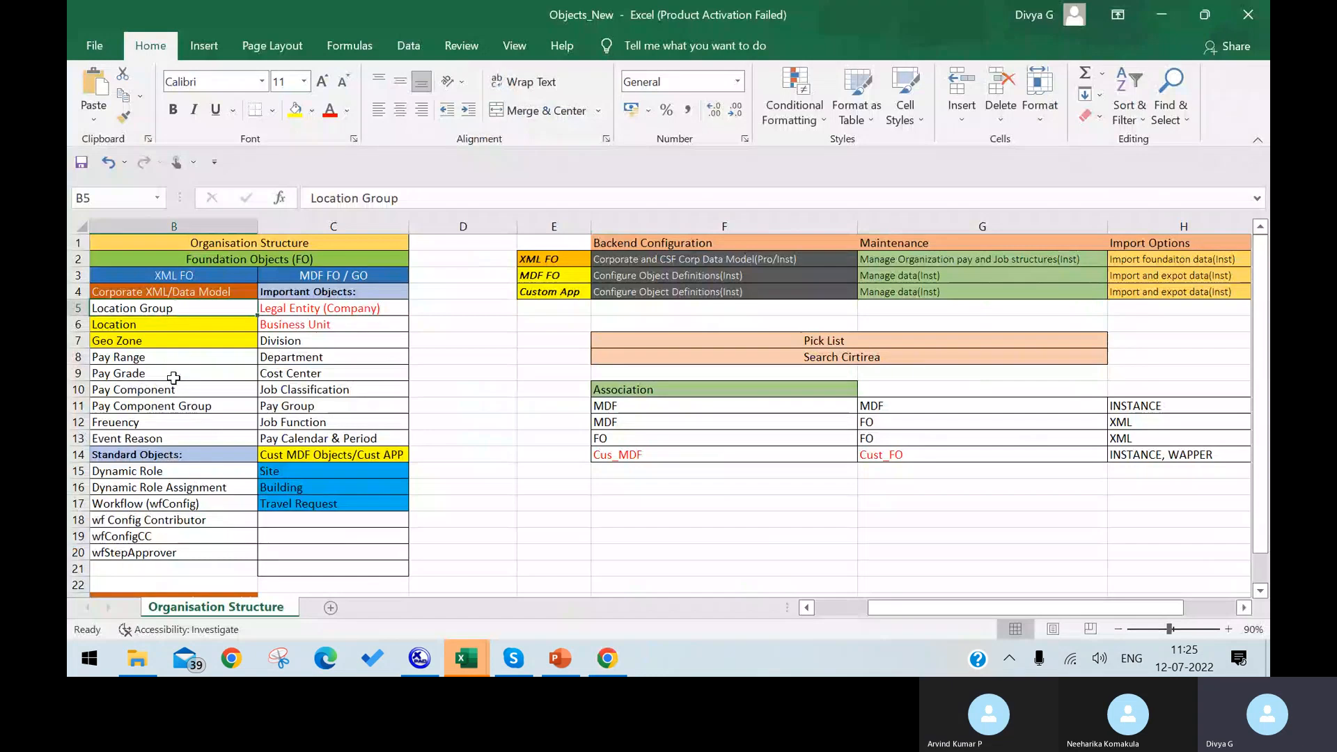
Step: Switch to Chrome, launch AnyDesk over it and select this desk's address for remote participants
left_click(599, 667)
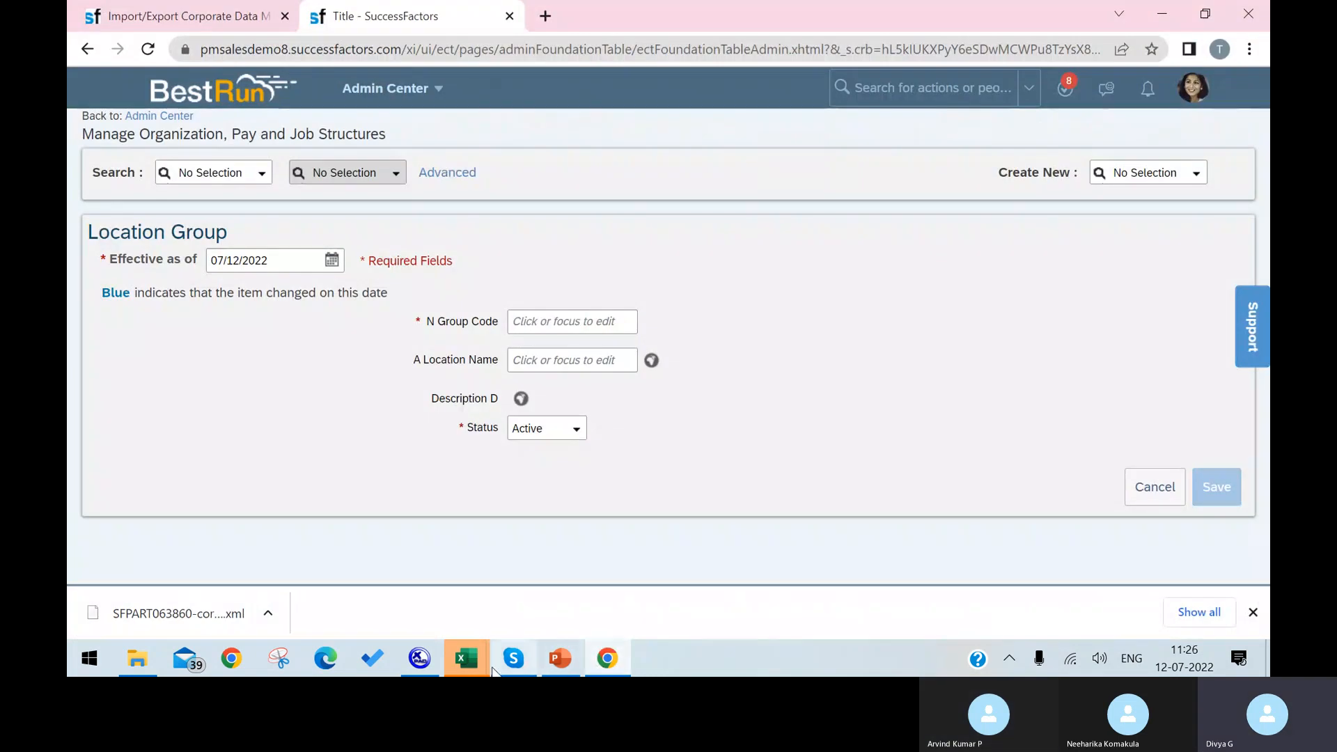
mouse_move(516, 661)
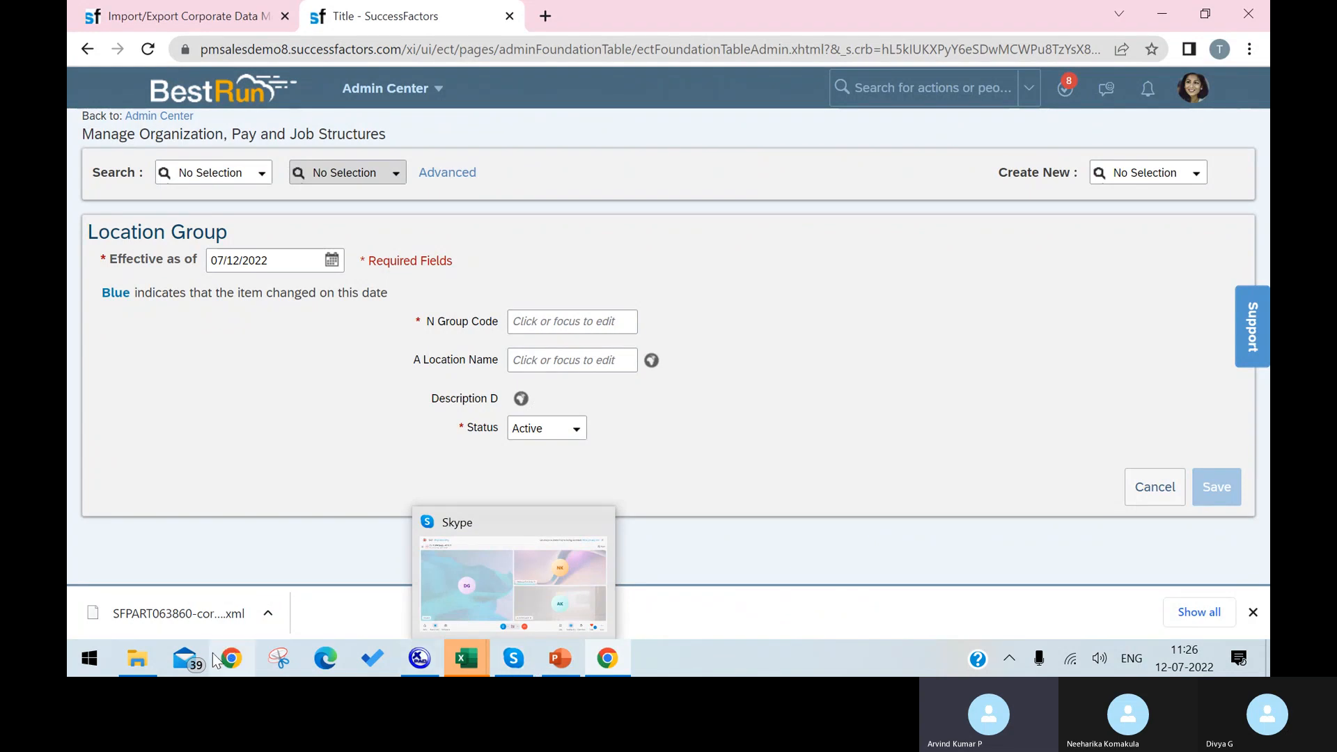
left_click(90, 660)
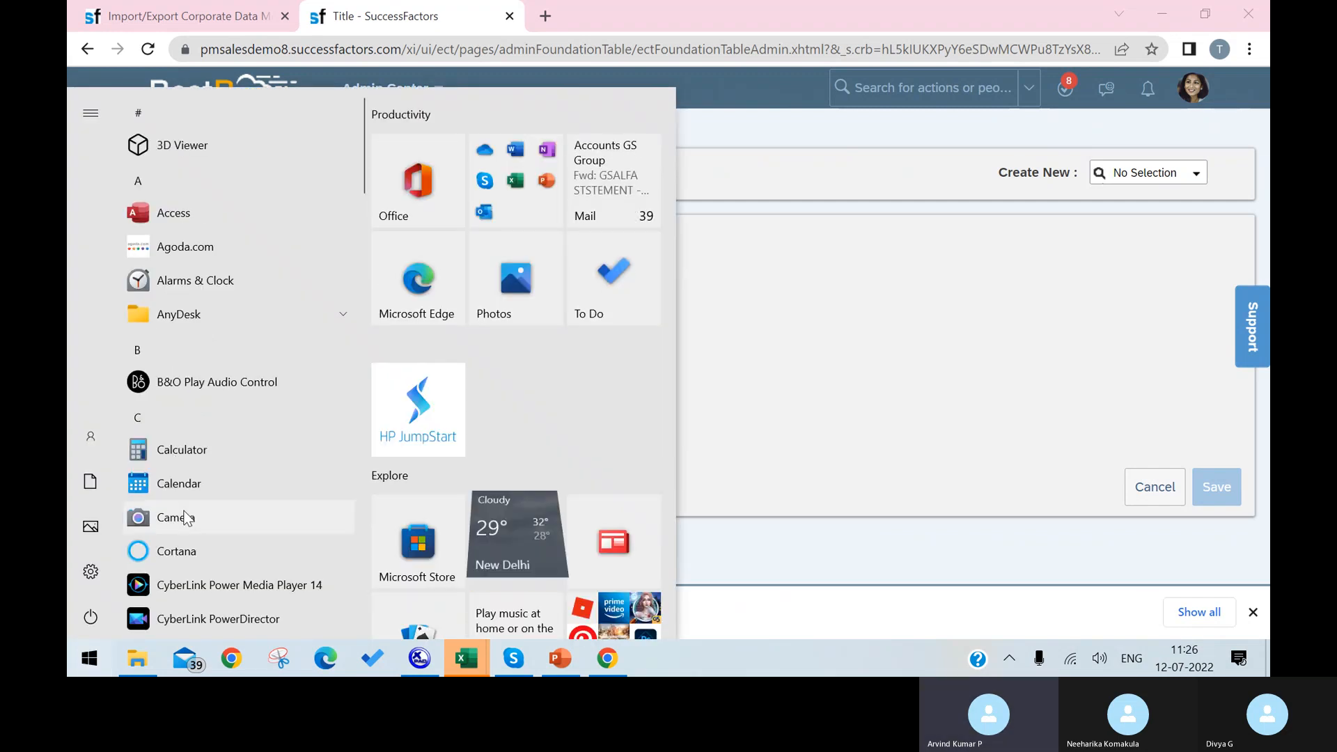
left_click(342, 315)
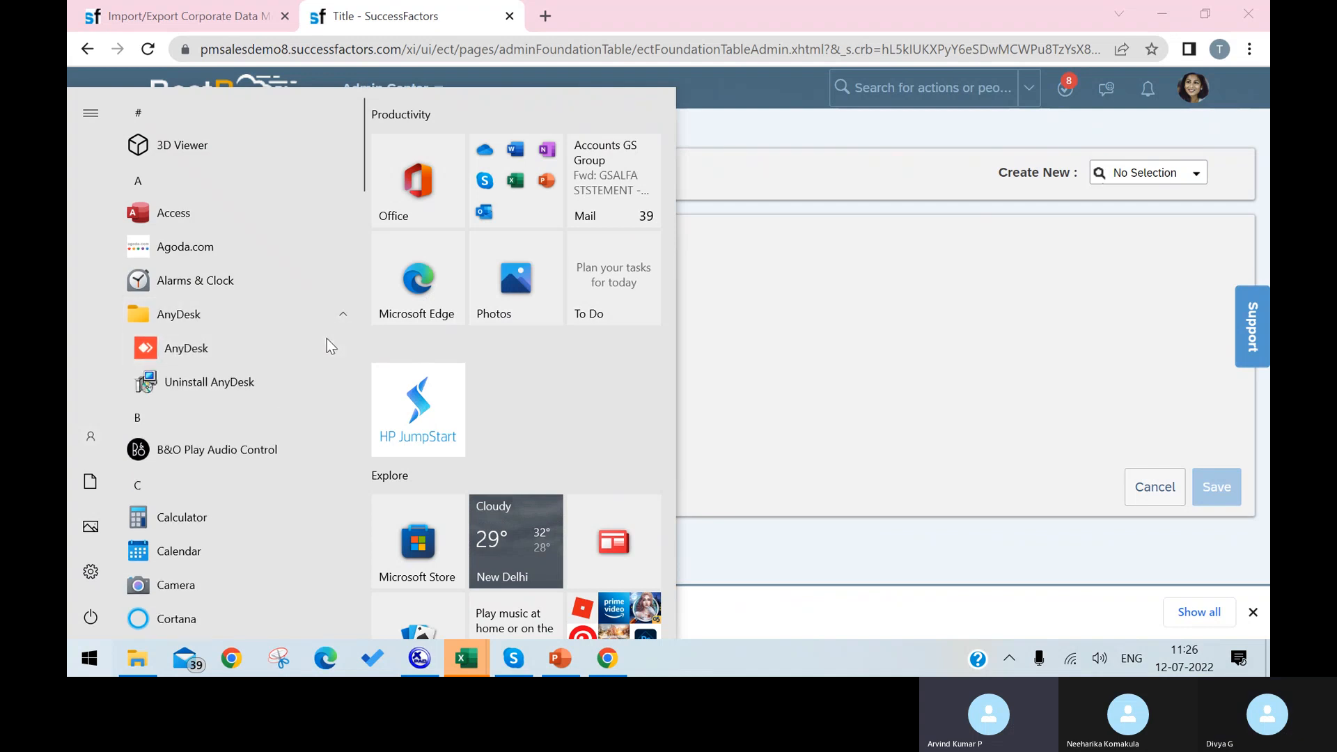
left_click(708, 136)
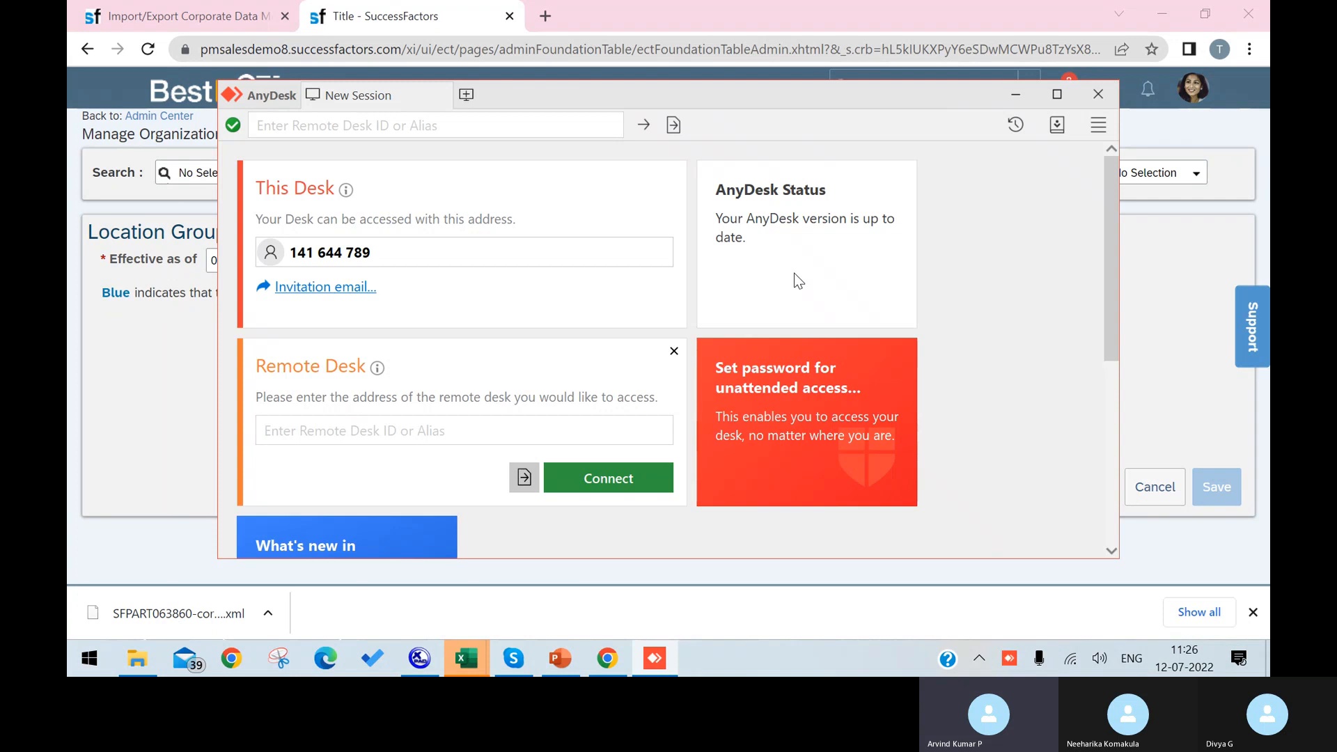
left_click_drag(395, 251, 277, 252)
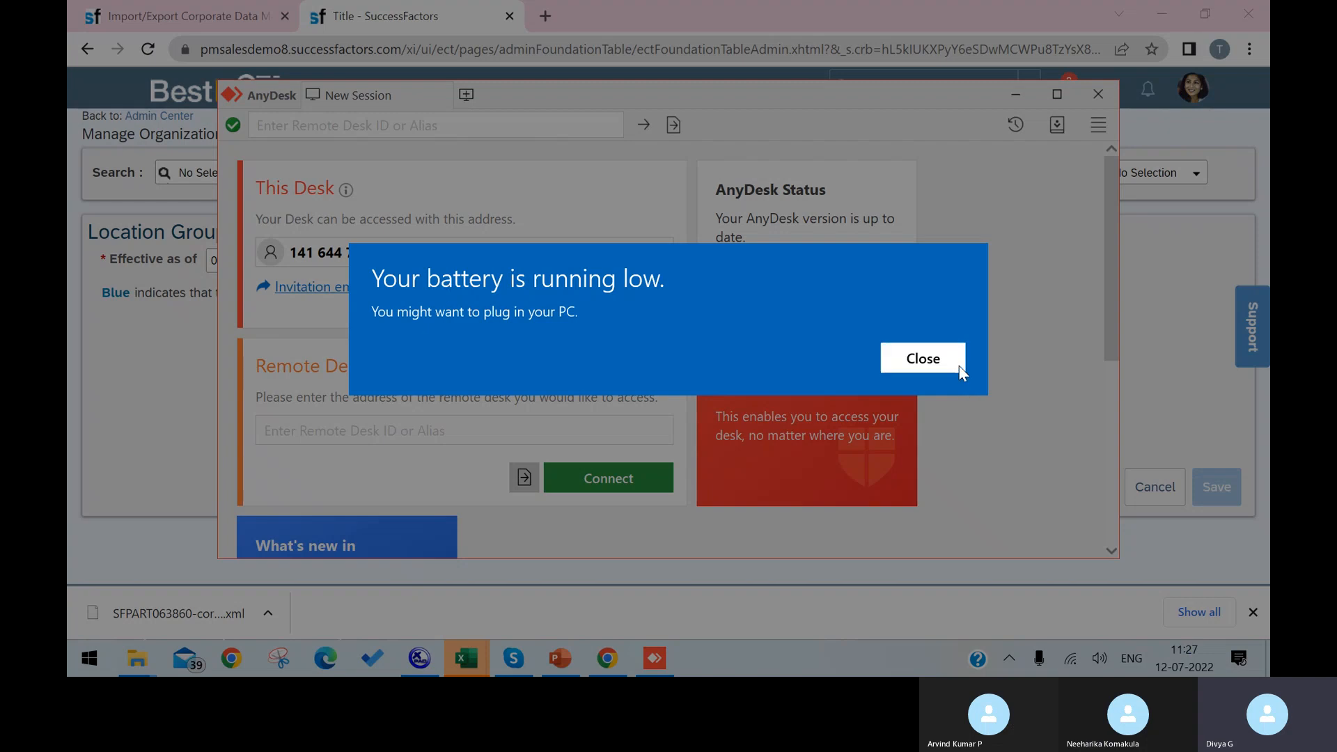
left_click(923, 358)
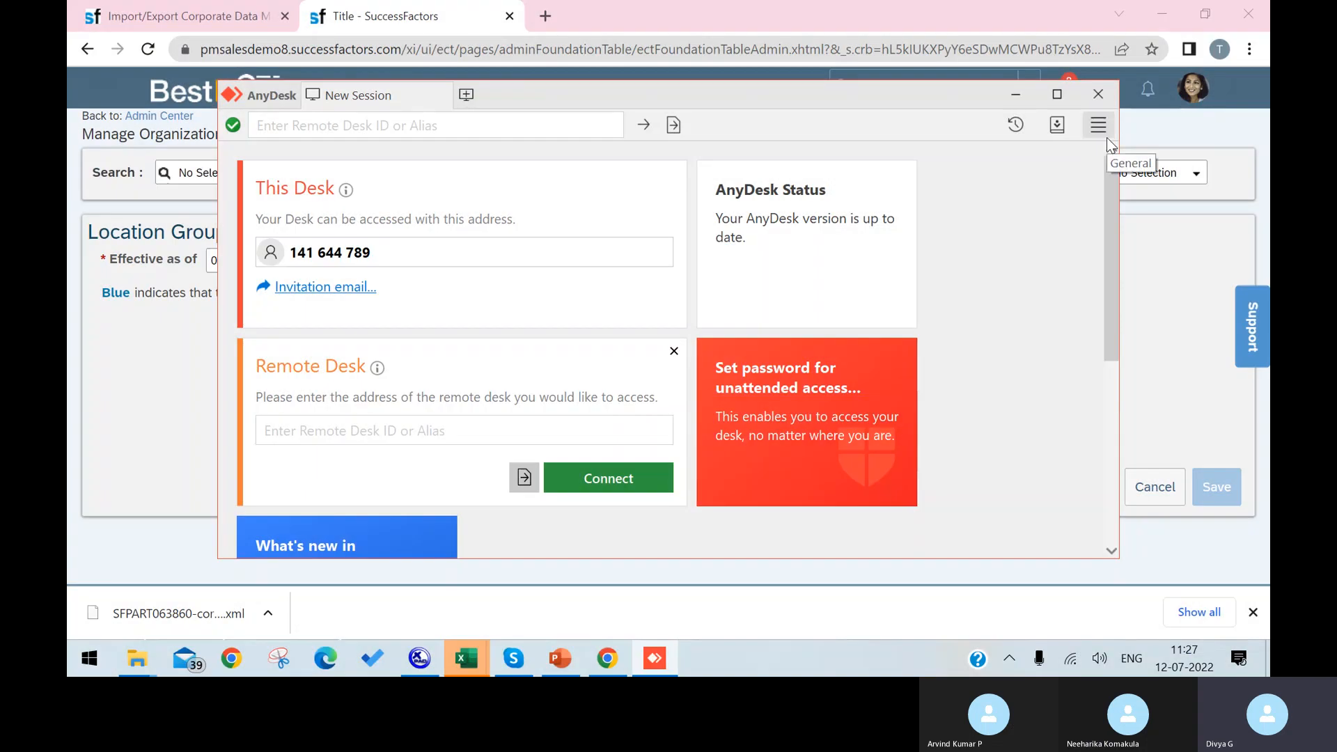
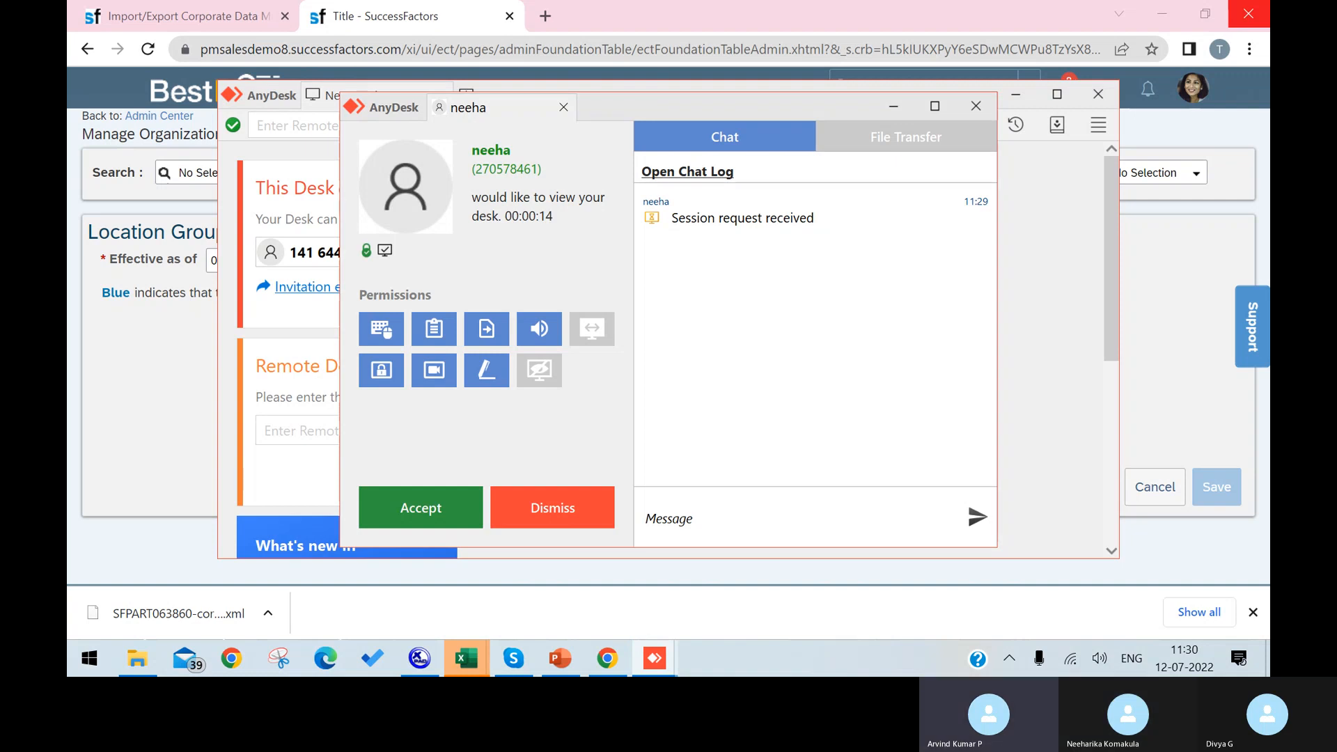
Step: Accept the incoming AnyDesk session request and clear the AnyDesk windows off the screen
left_click(420, 508)
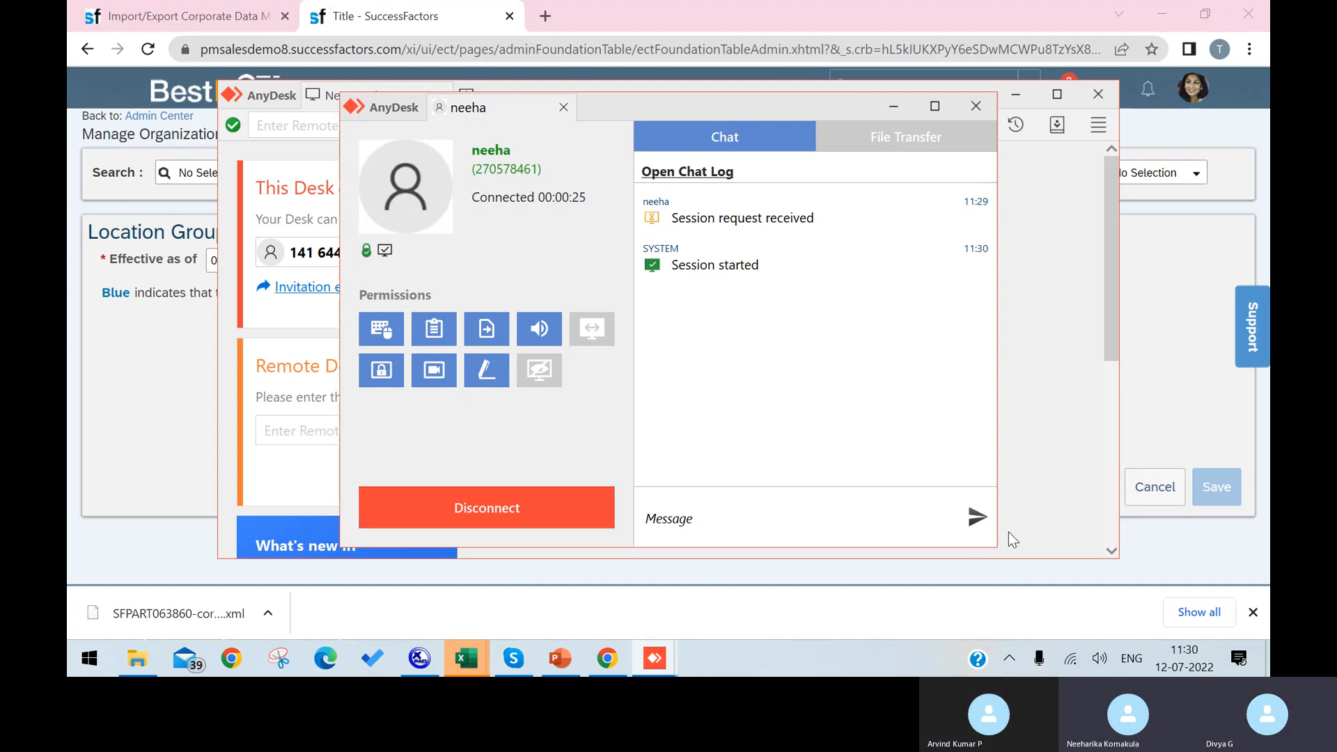
left_click(976, 106)
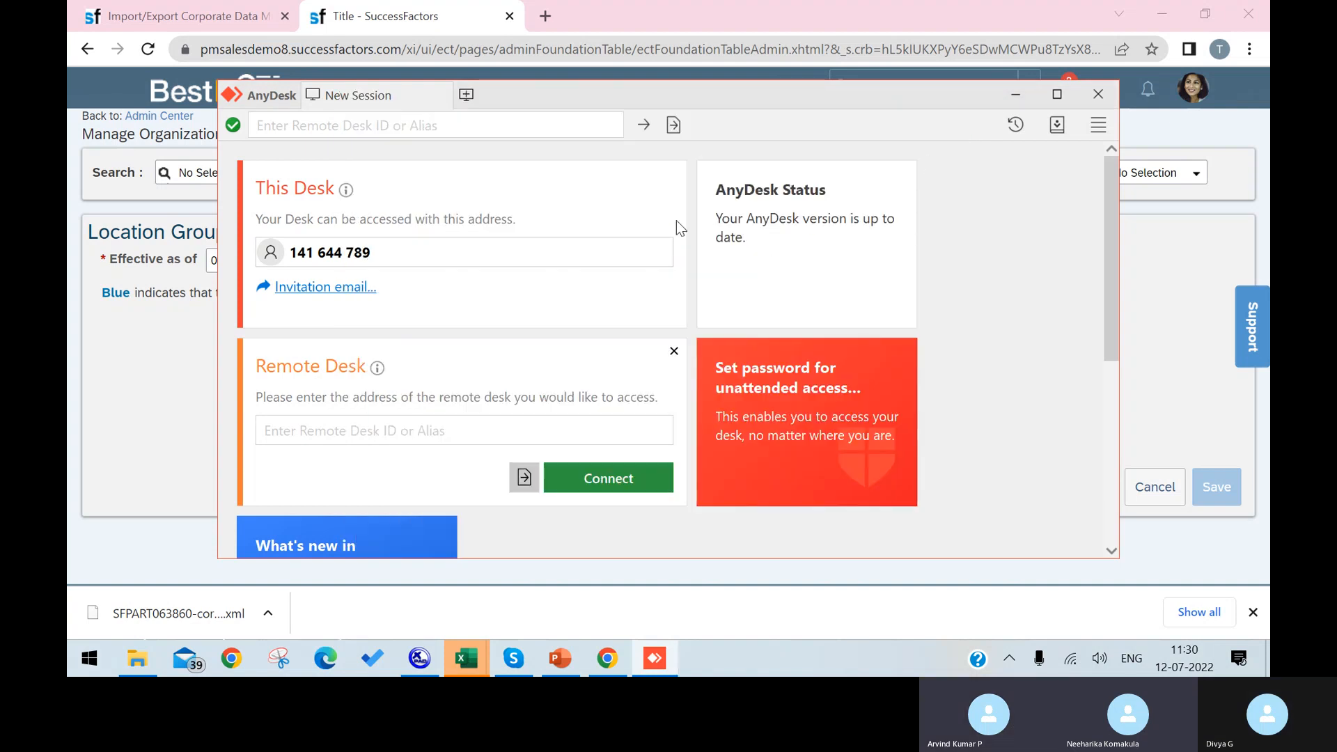
left_click(1015, 94)
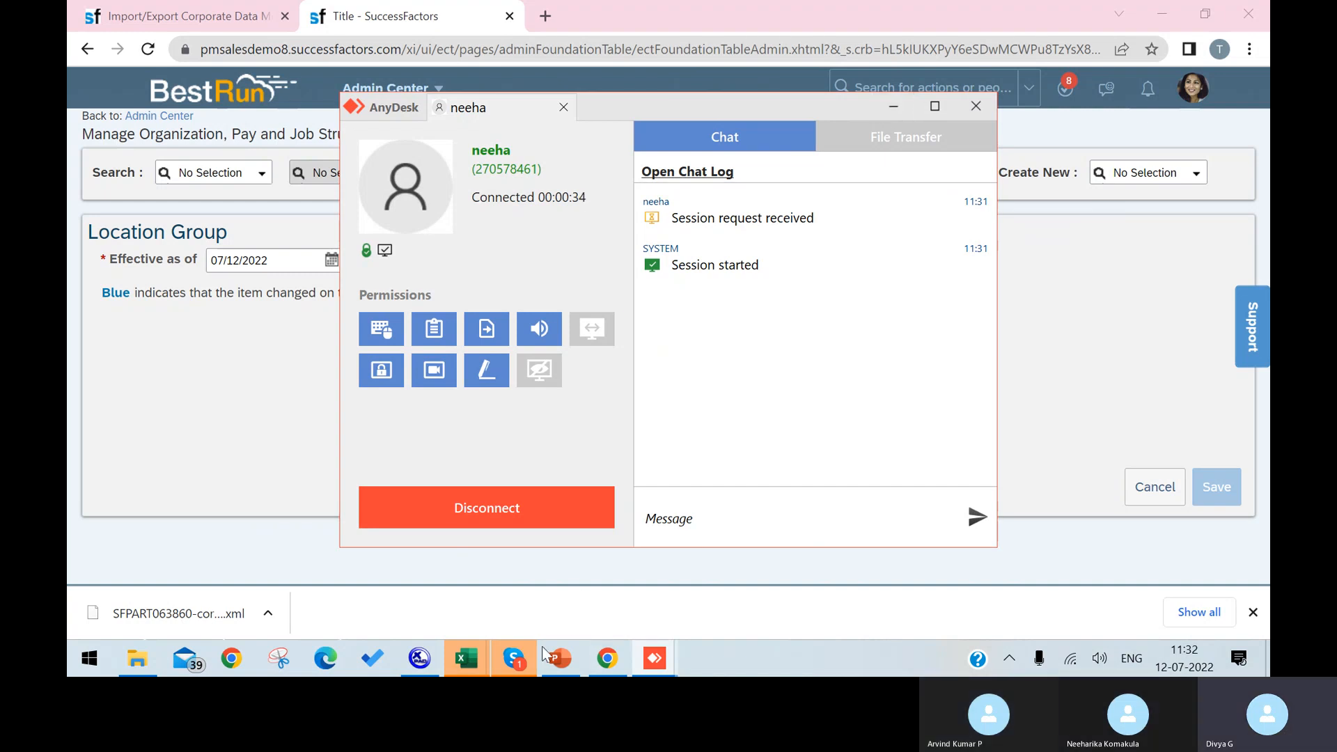
Step: Switch to the Skype call to check its screen-sharing options and minimise the AnyDesk session window
left_click(514, 658)
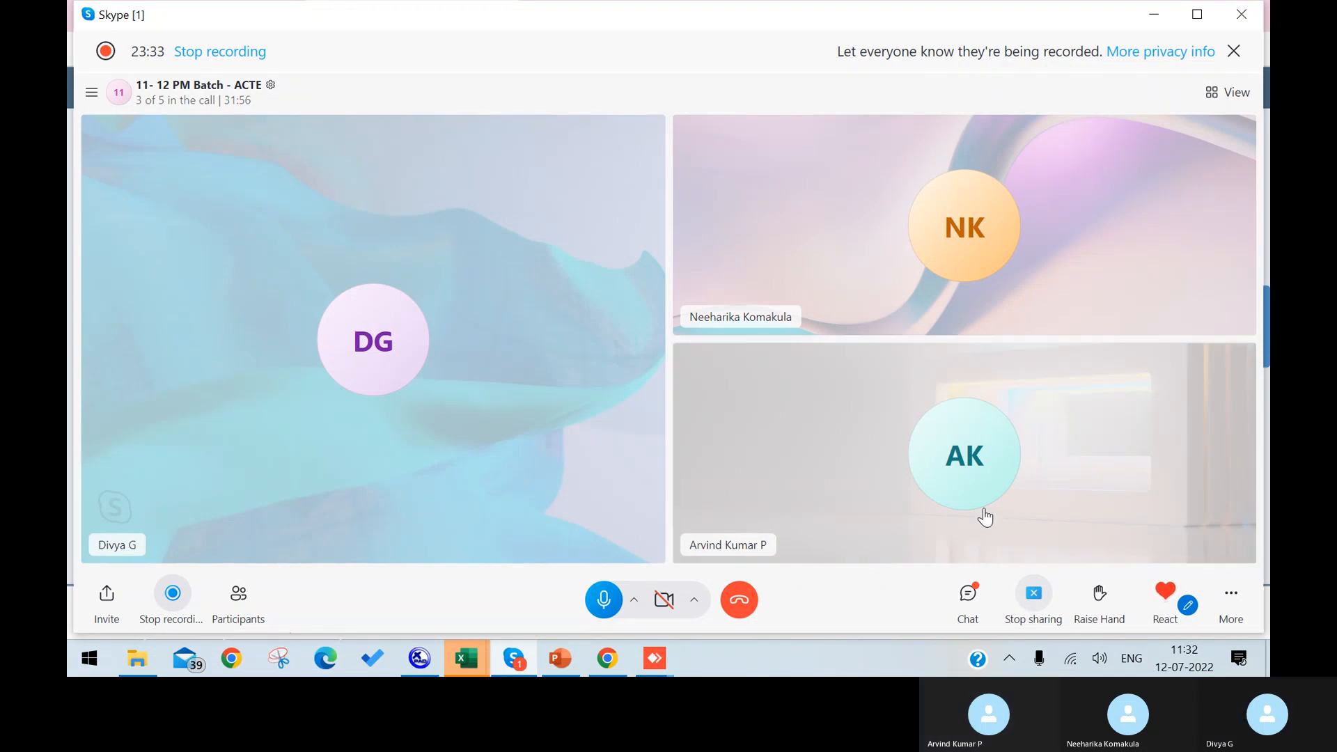
left_click(1041, 600)
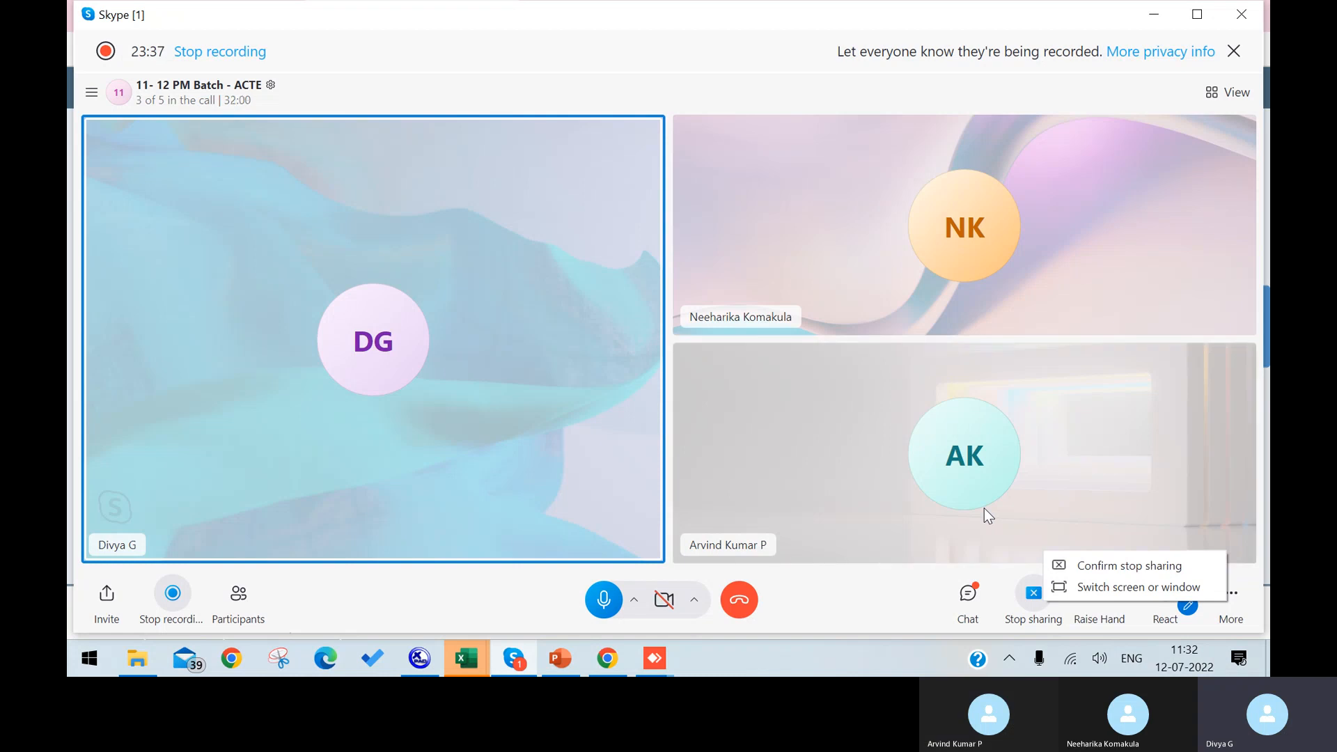
left_click(1070, 565)
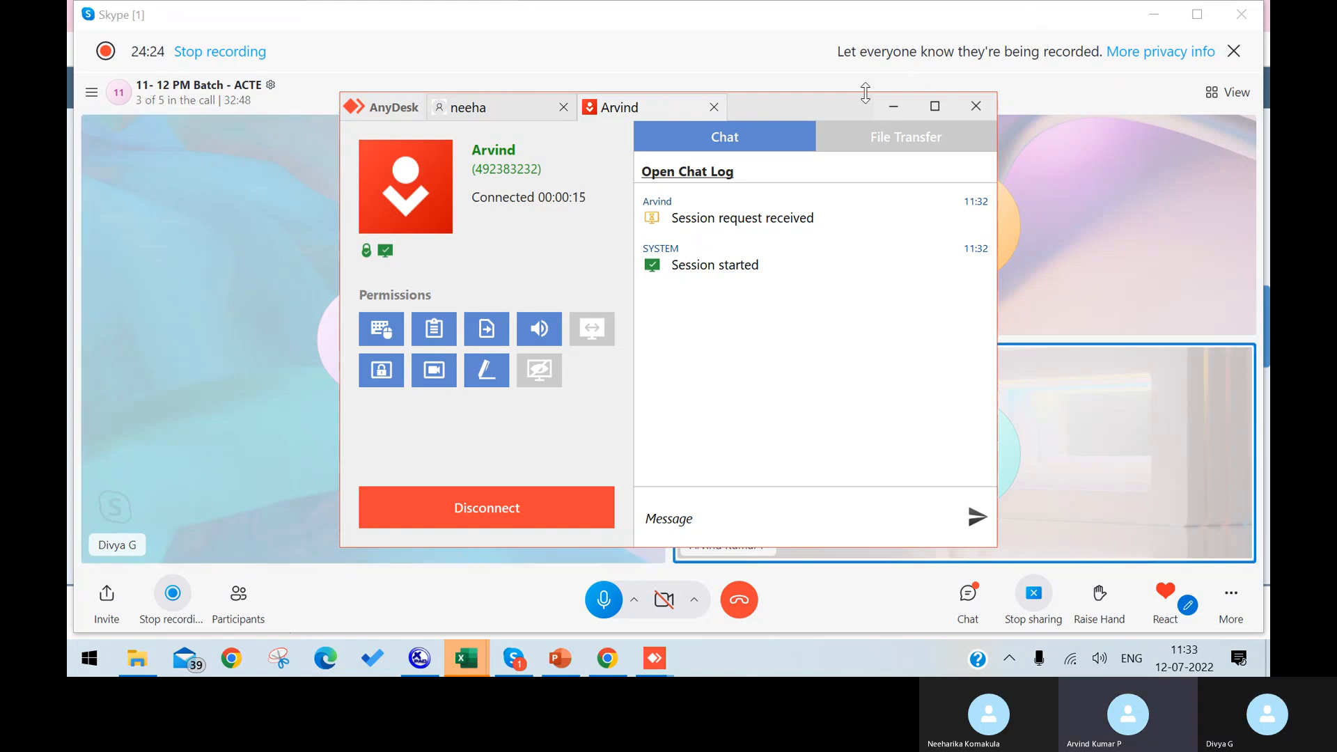
left_click(893, 107)
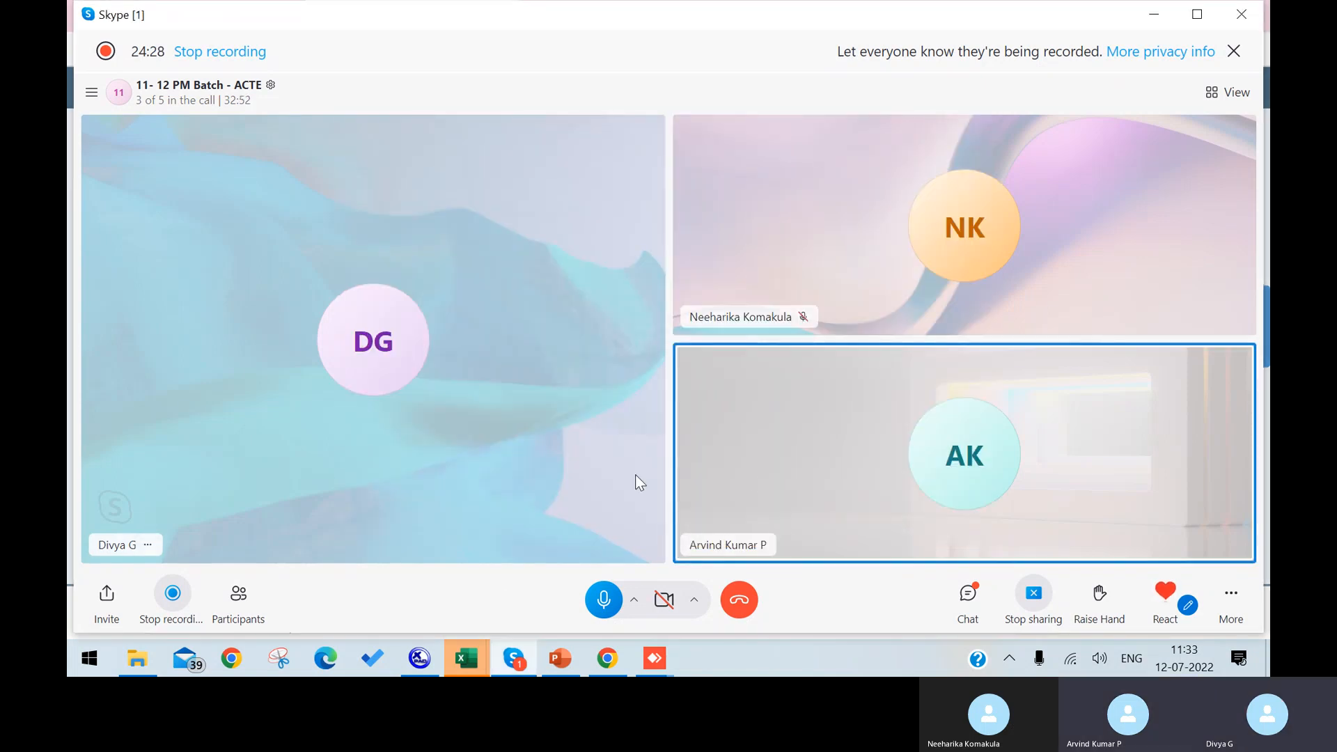
Step: Close the Manage Organization, Pay and Job Structures tab in Chrome and go from the import page to Admin Center
left_click(604, 659)
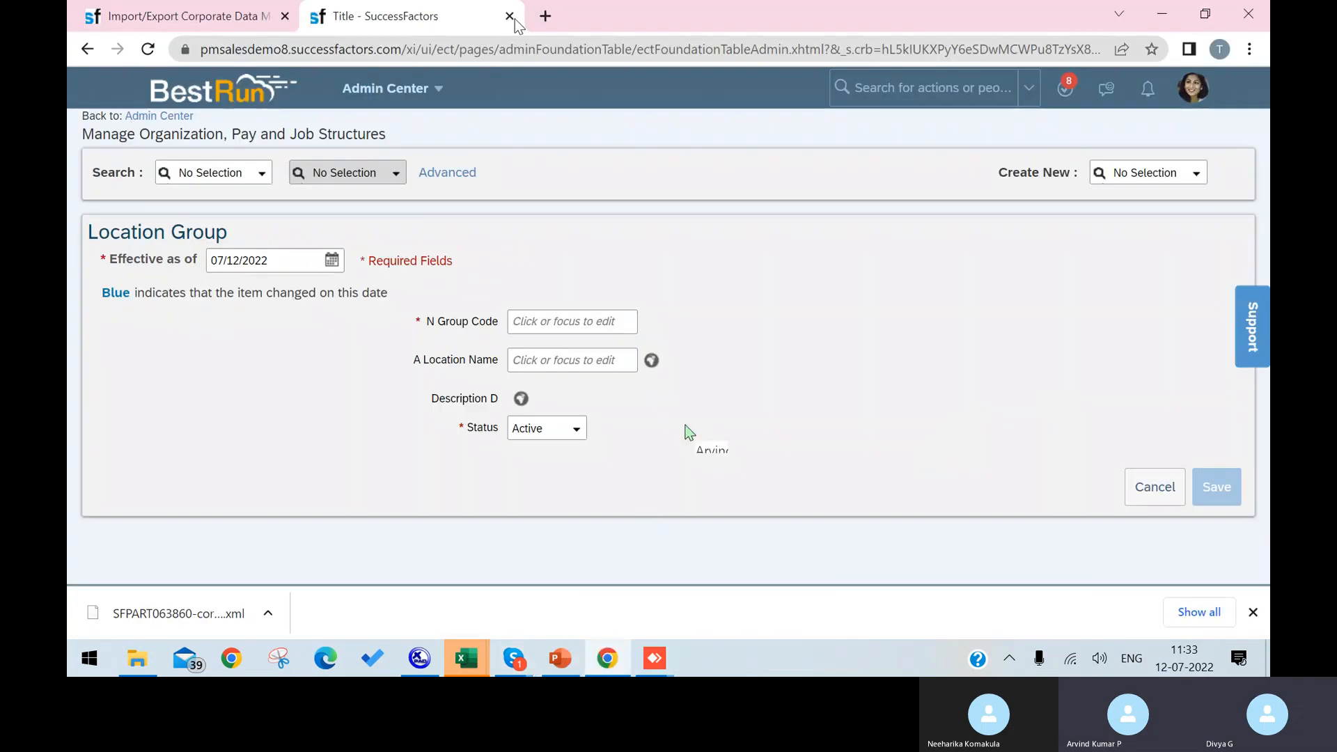
left_click(510, 17)
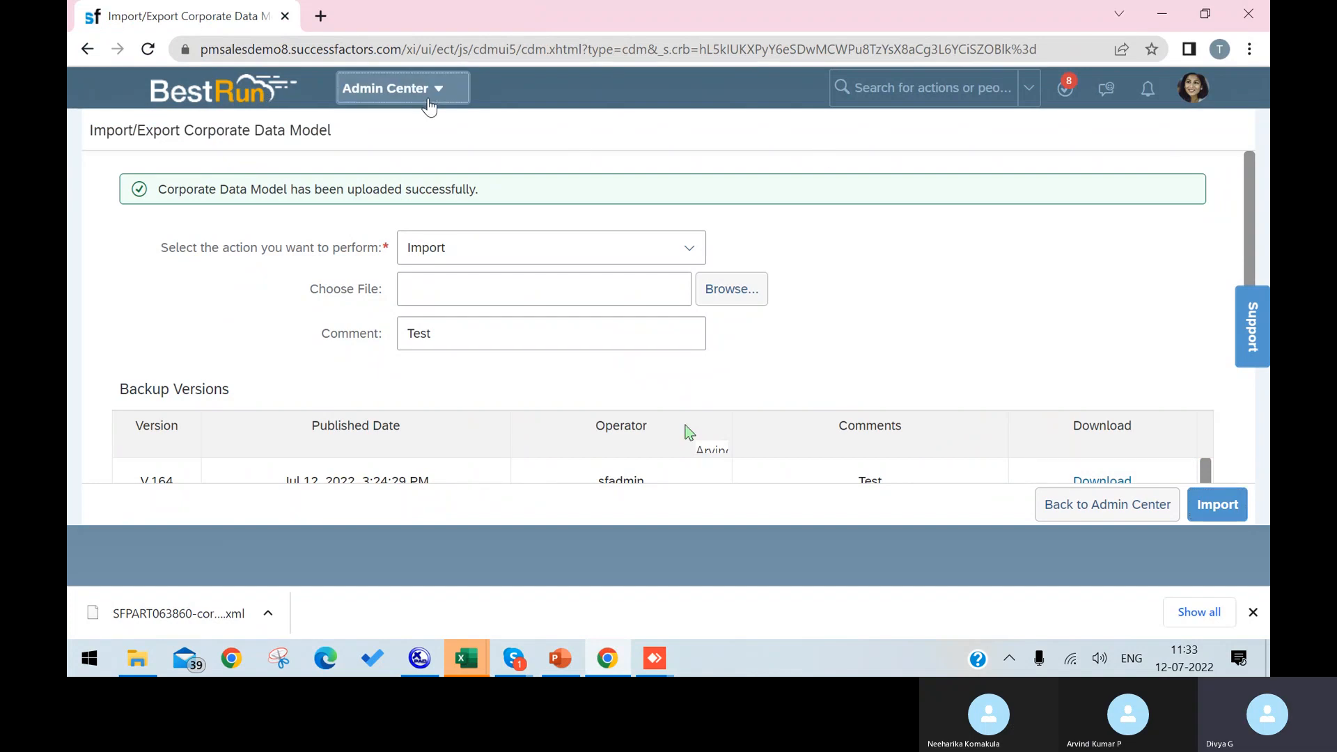
scroll(375, 421, "down", 2)
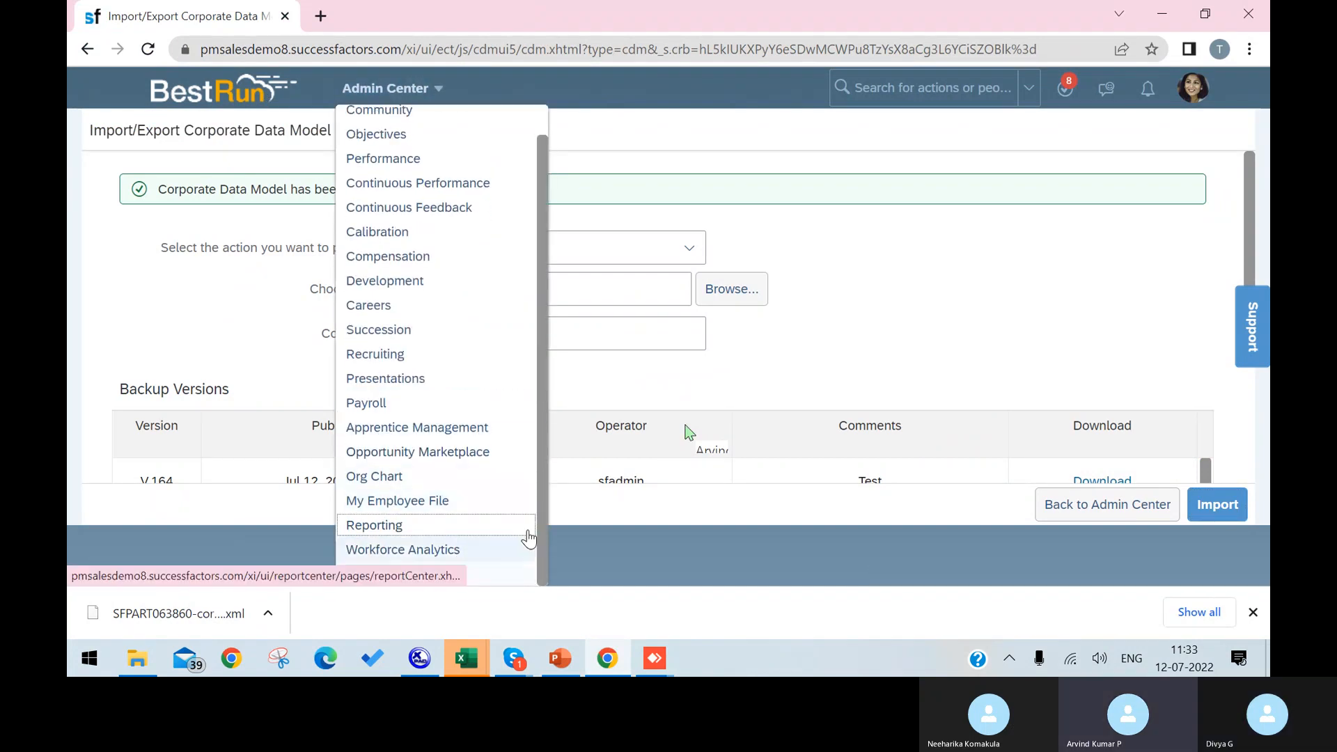
left_click(466, 578)
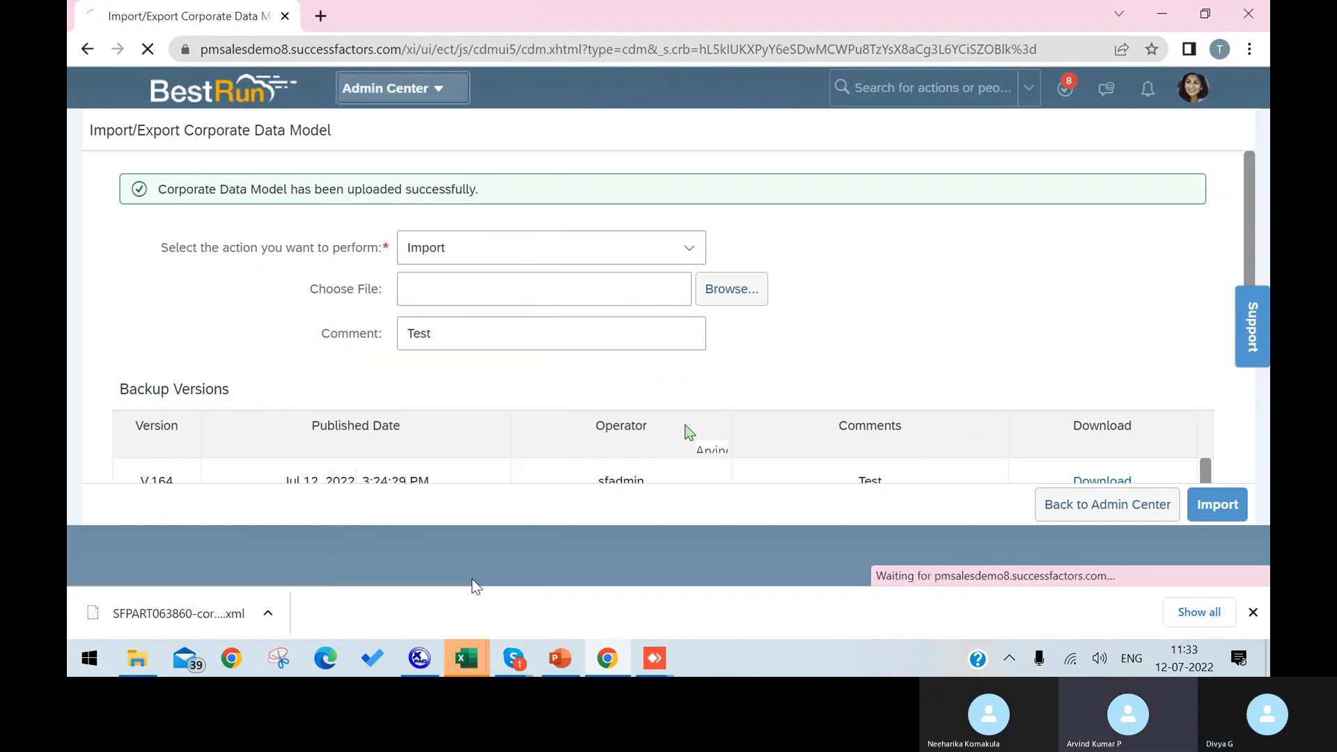
Step: Switch to the Objects_New workbook in Excel and review the XML foundation objects from Location Group to Event Reason
left_click(480, 659)
left_click(669, 564)
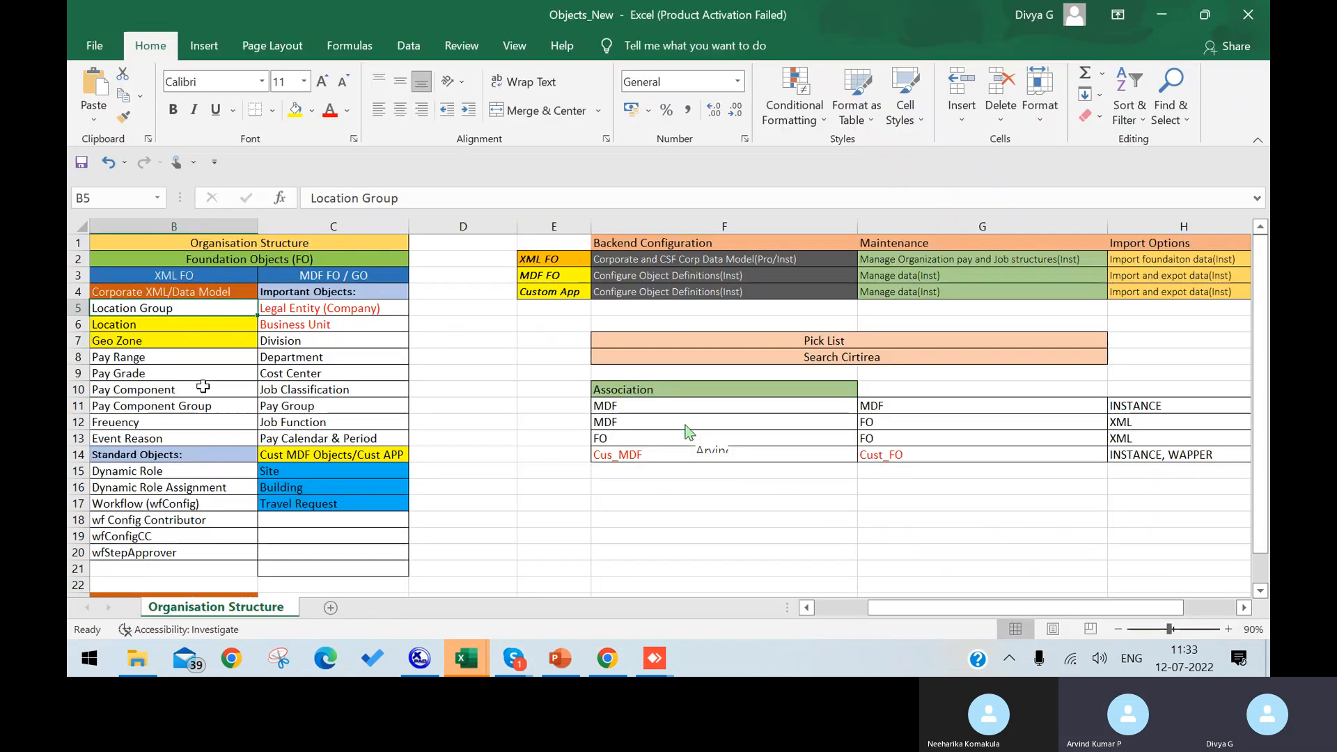
left_click_drag(216, 307, 202, 439)
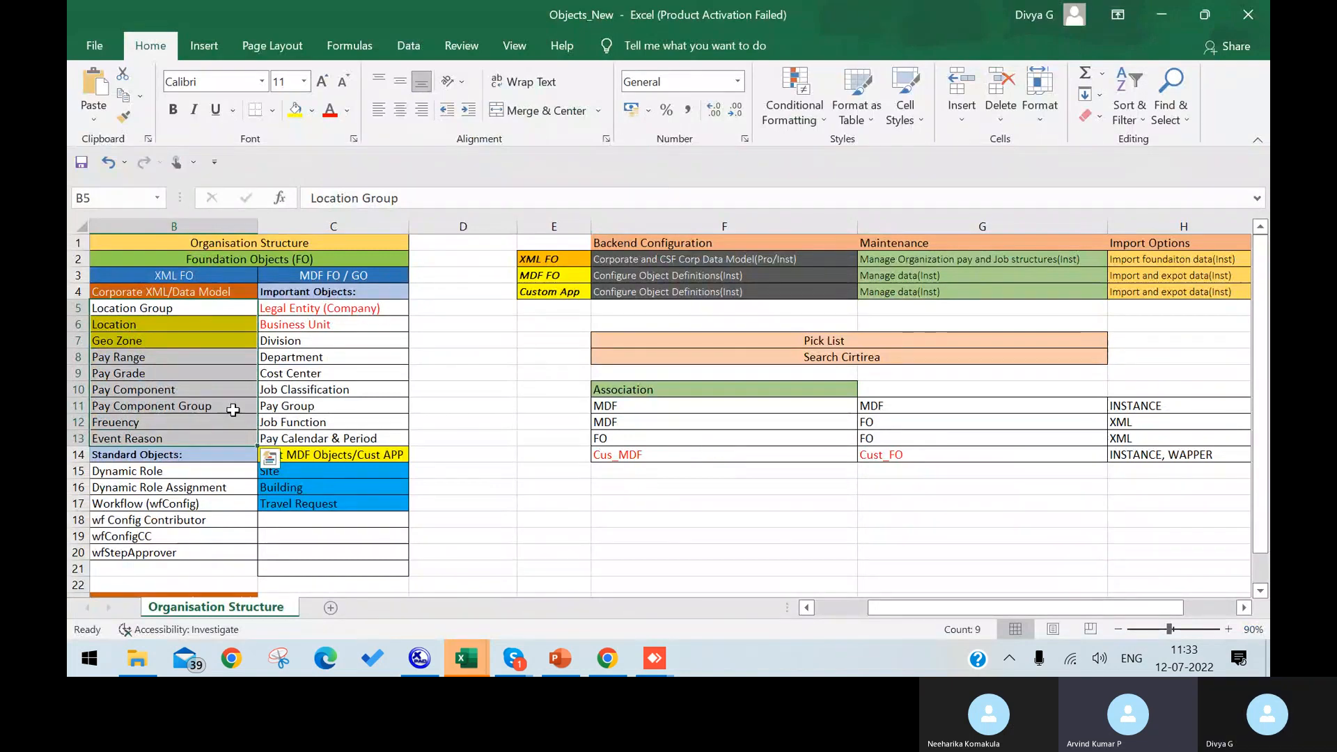
left_click(1139, 134)
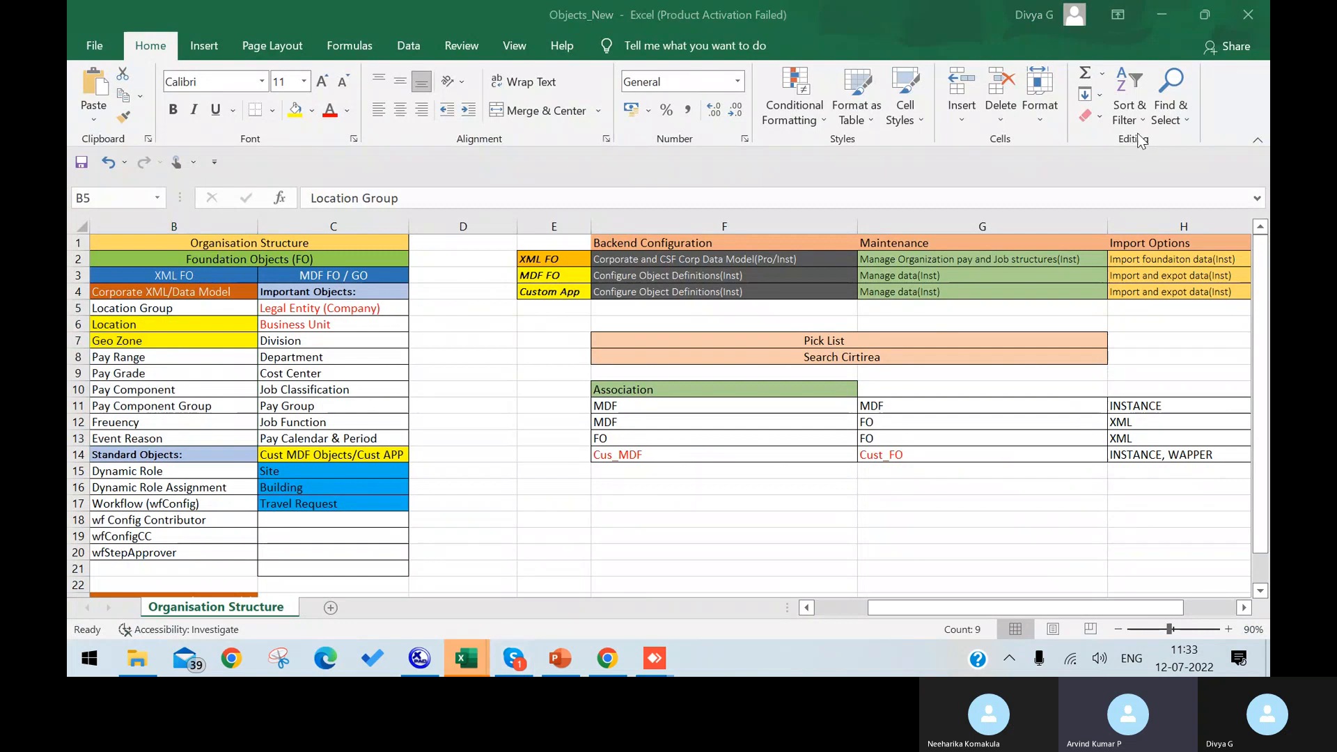
left_click(180, 359)
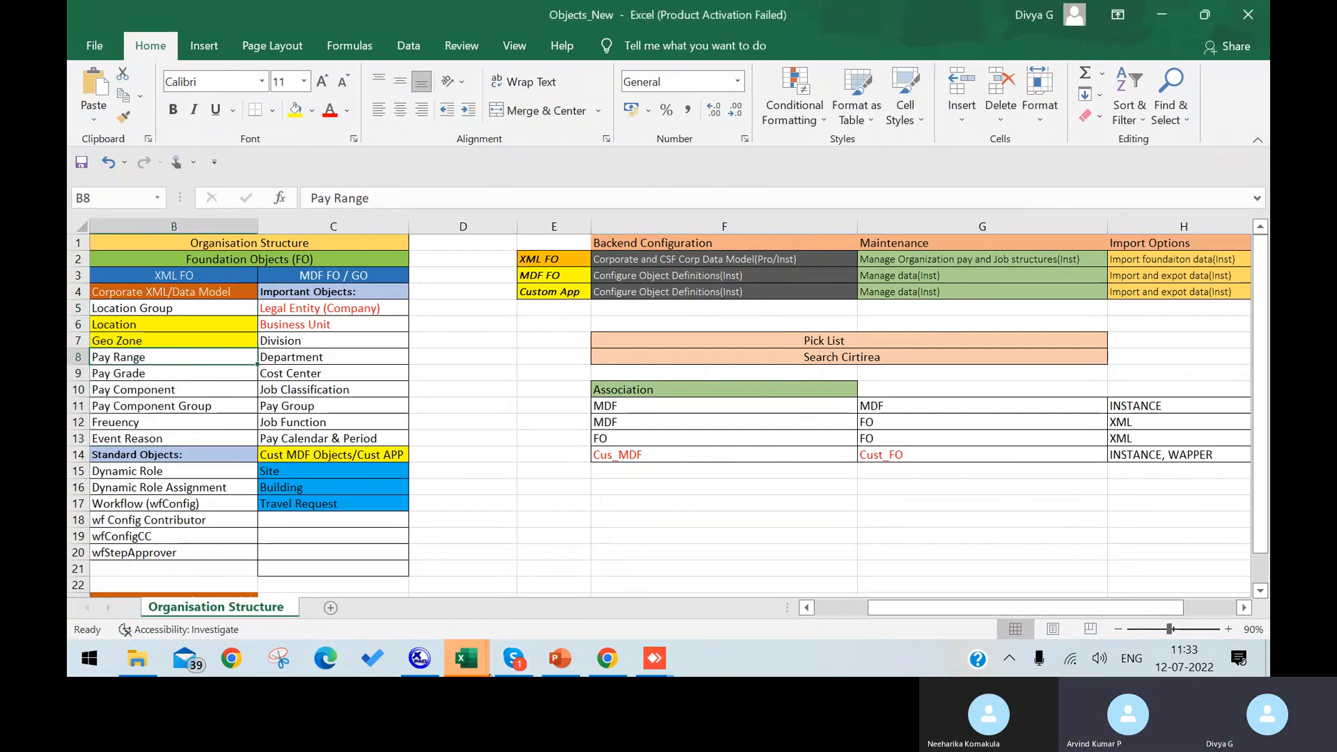
Step: Switch to the EC Foundation Objects Workbook and examine the Job Function, Pay Group, Pay Grade and Pay Range sheets
mouse_move(480, 660)
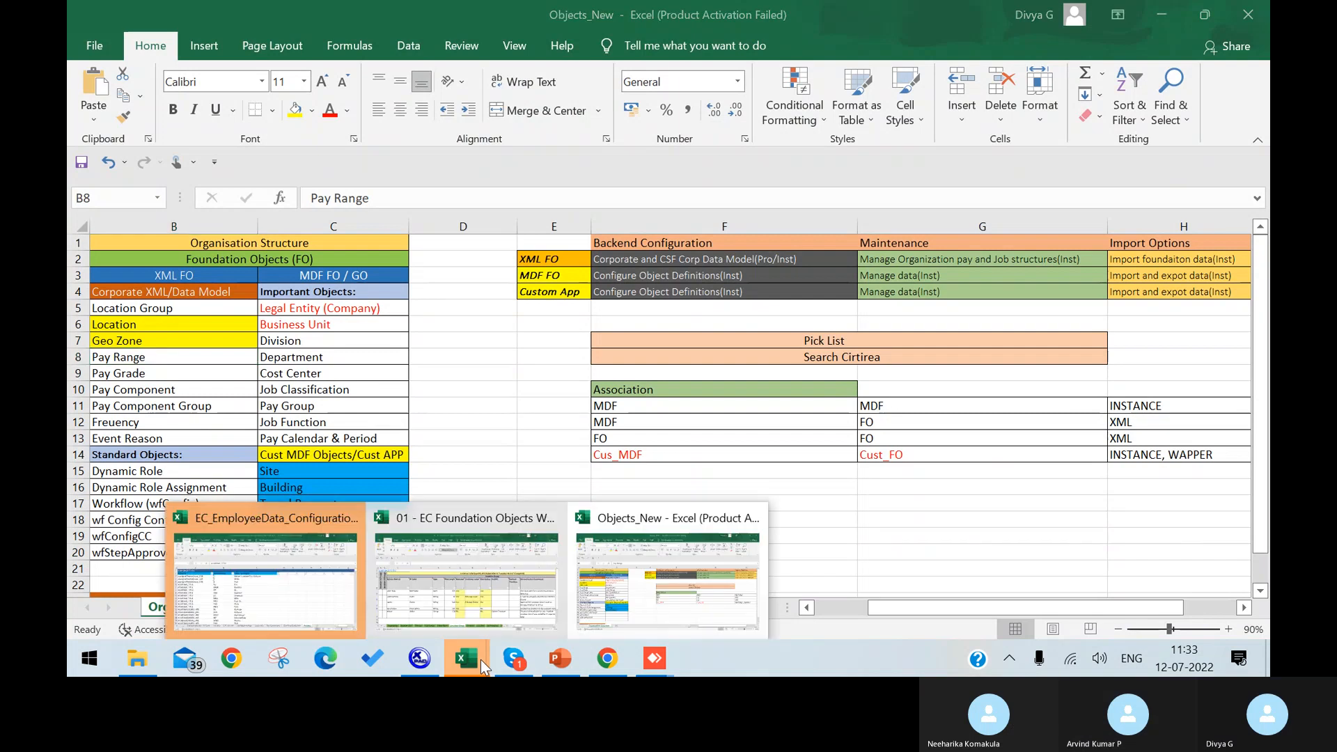
left_click(500, 624)
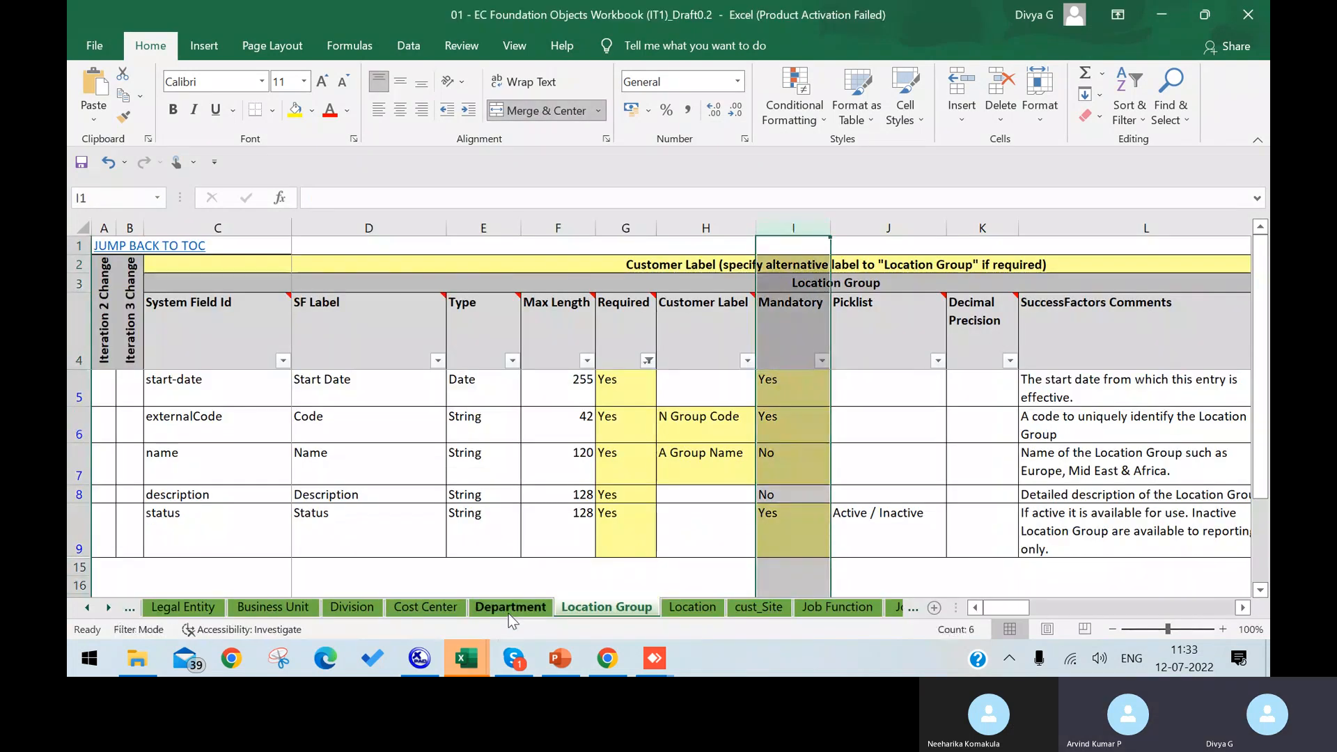
left_click(850, 613)
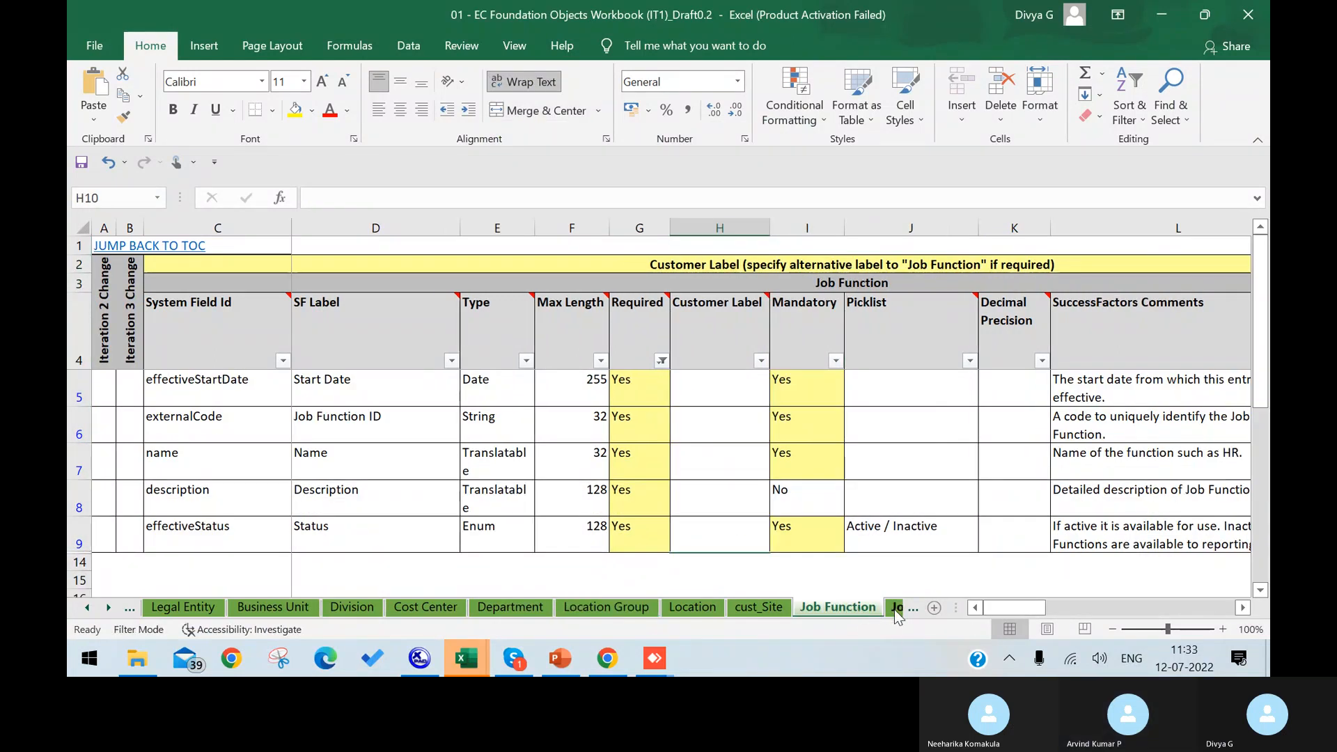
left_click(896, 609)
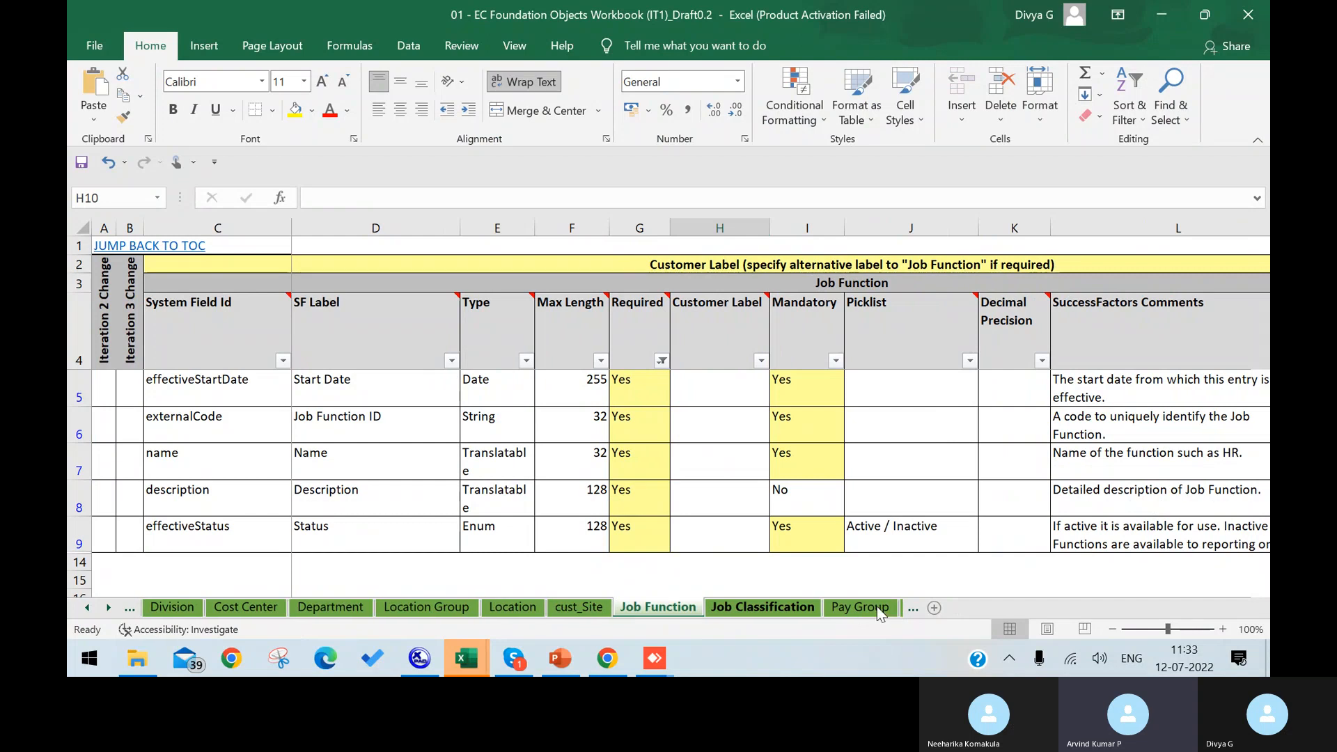
left_click(882, 608)
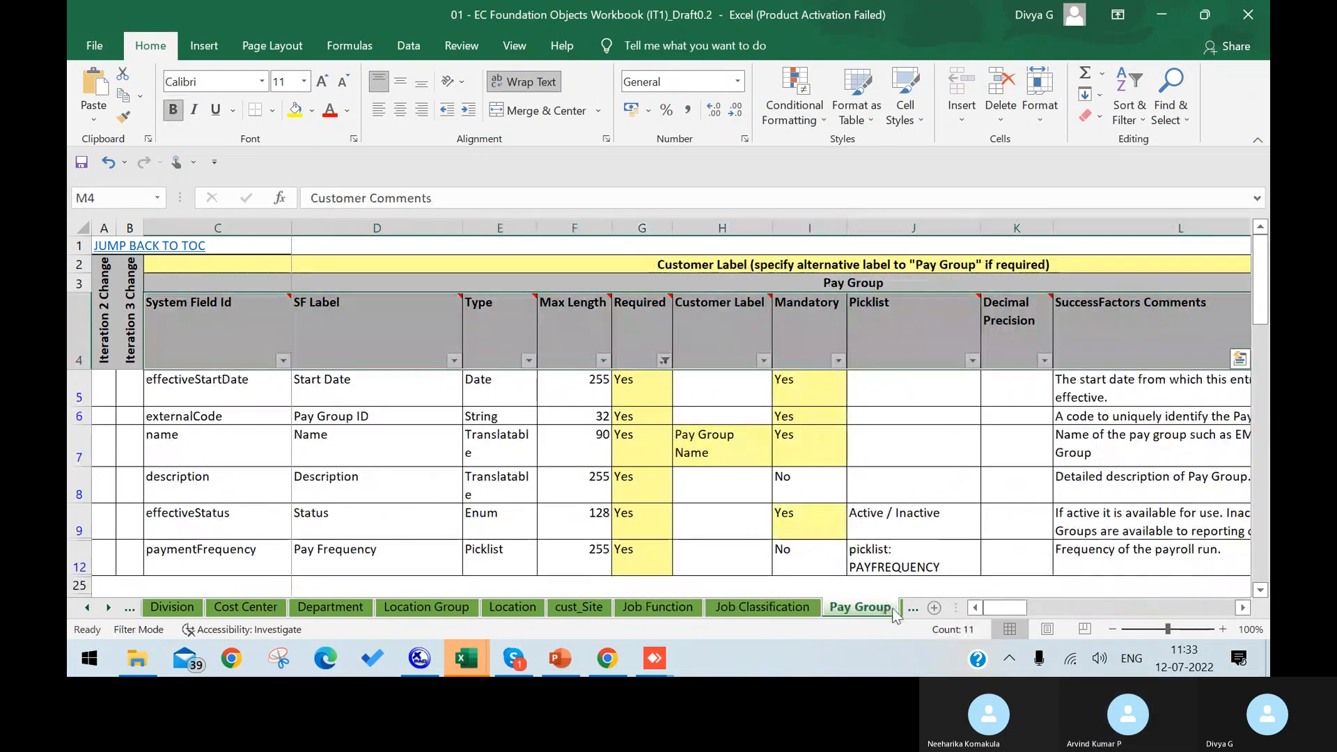
left_click(913, 613)
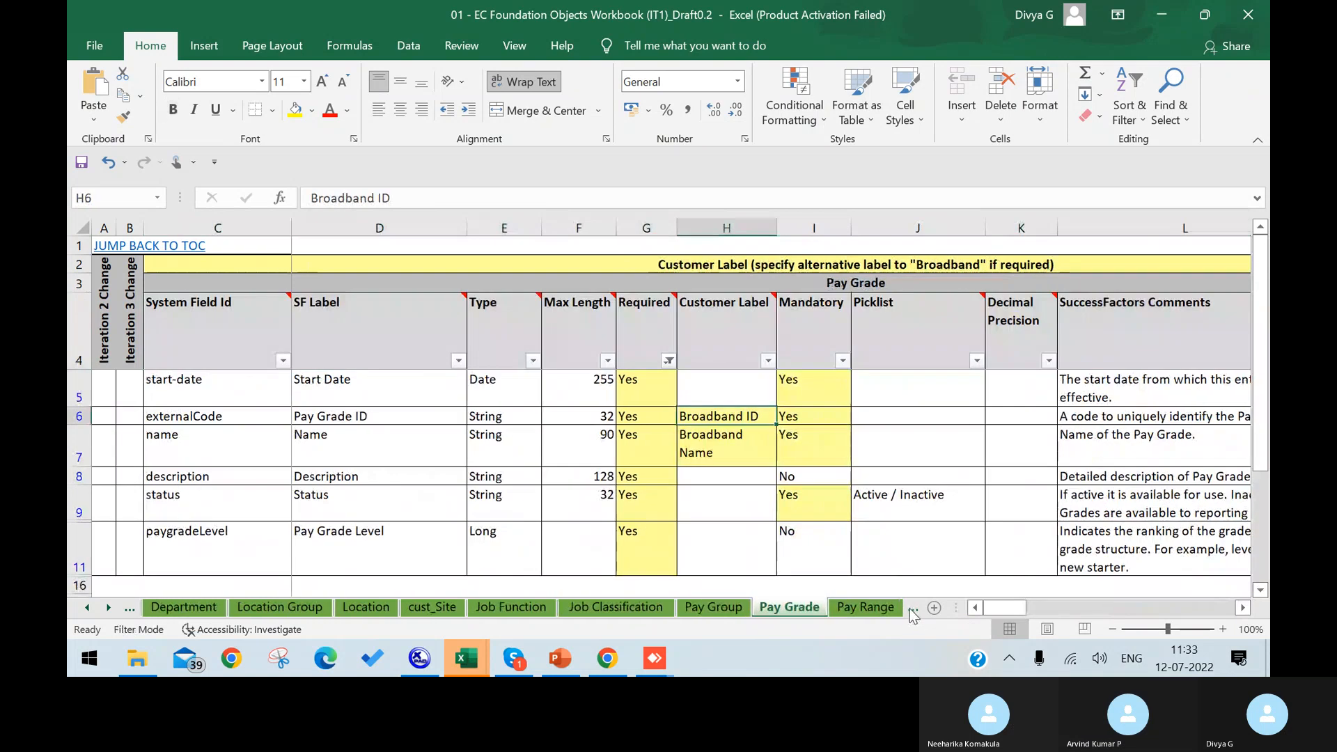
left_click(781, 608)
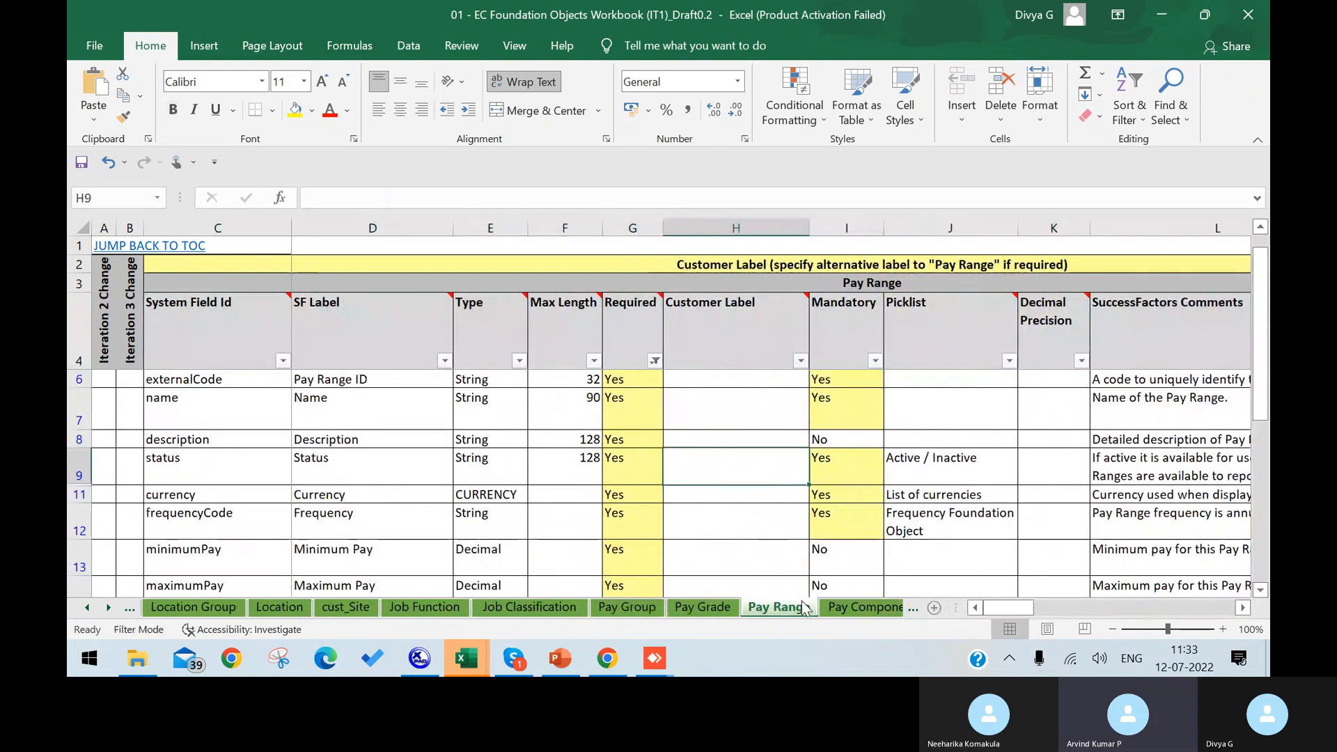
left_click(225, 381)
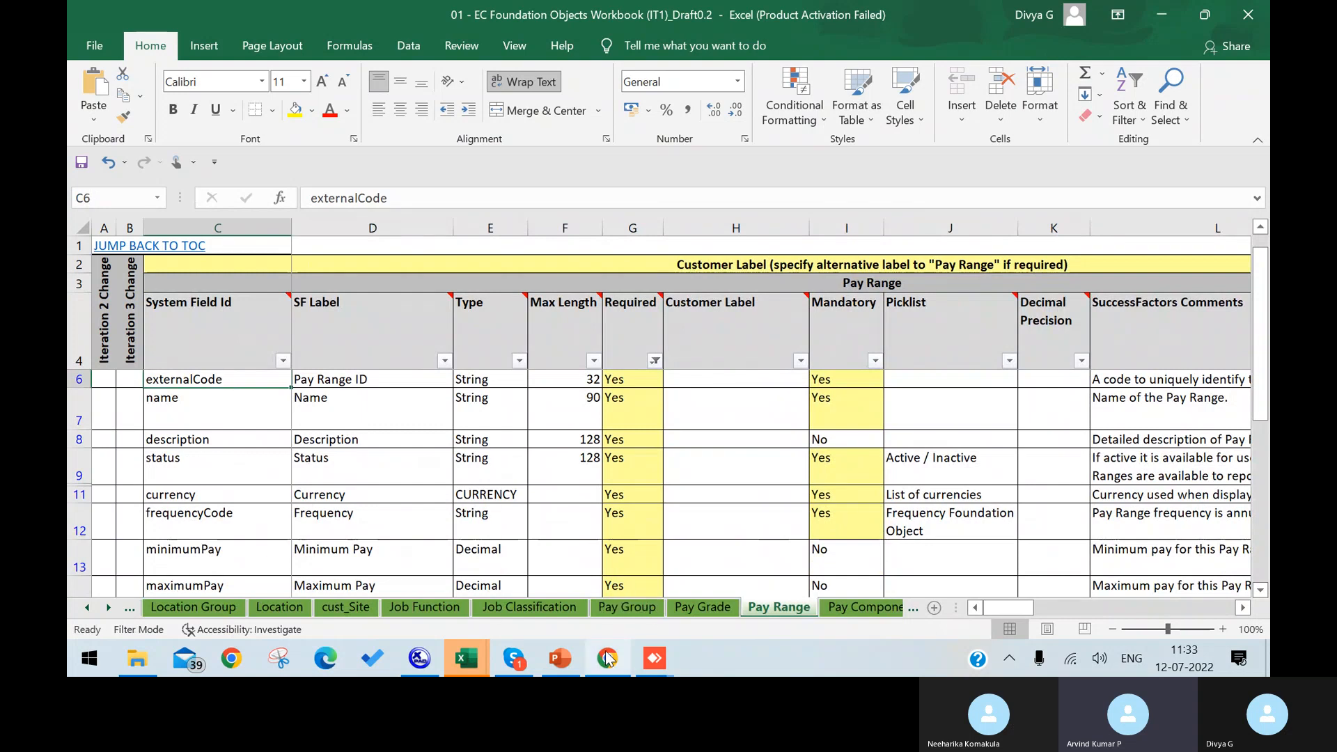
Step: Switch to Chrome's Admin Center page, check the XMLPad window and return to Chrome
mouse_move(608, 658)
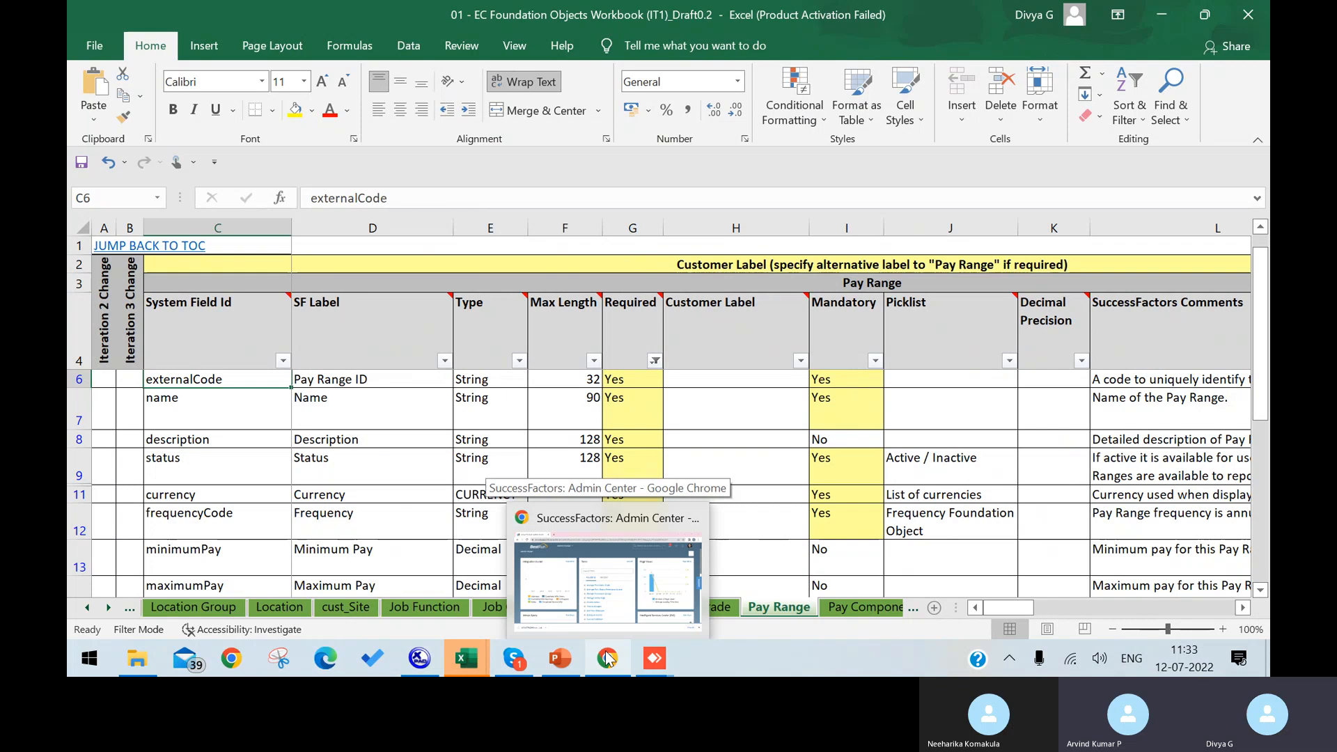
left_click(607, 603)
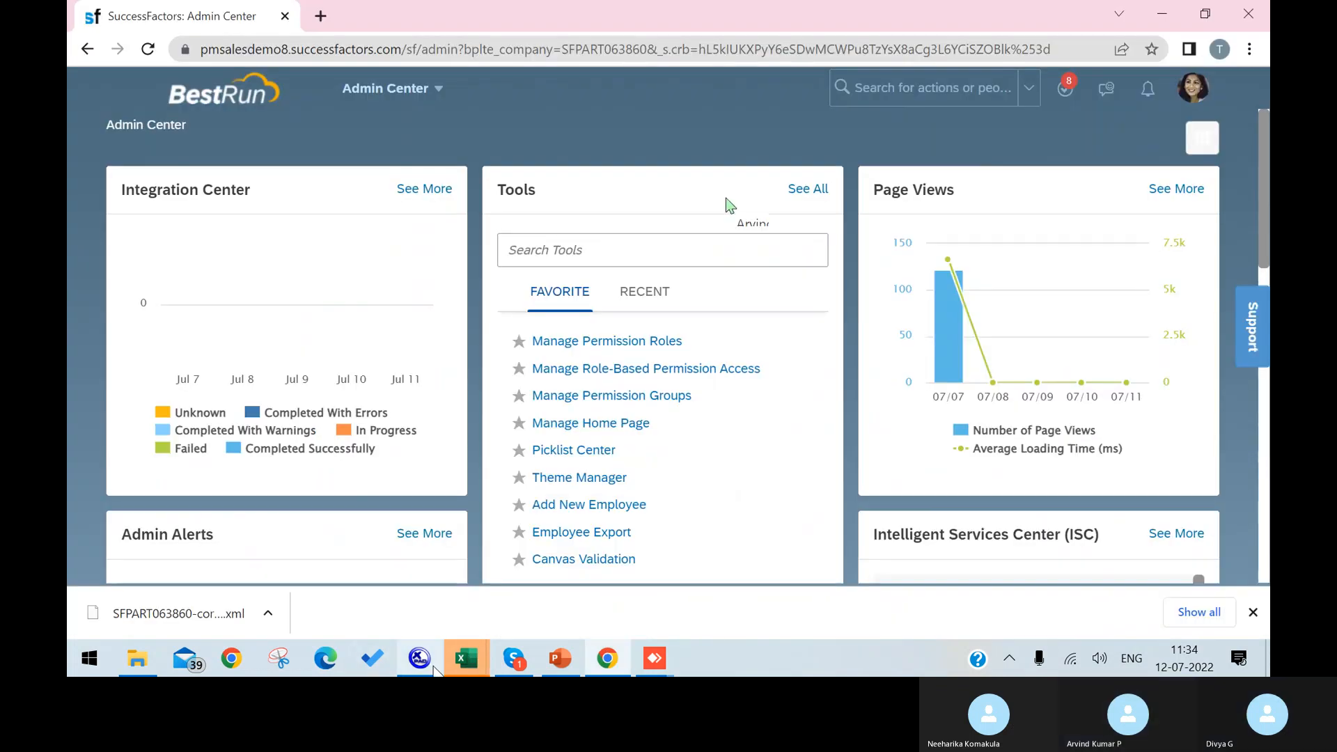
mouse_move(421, 662)
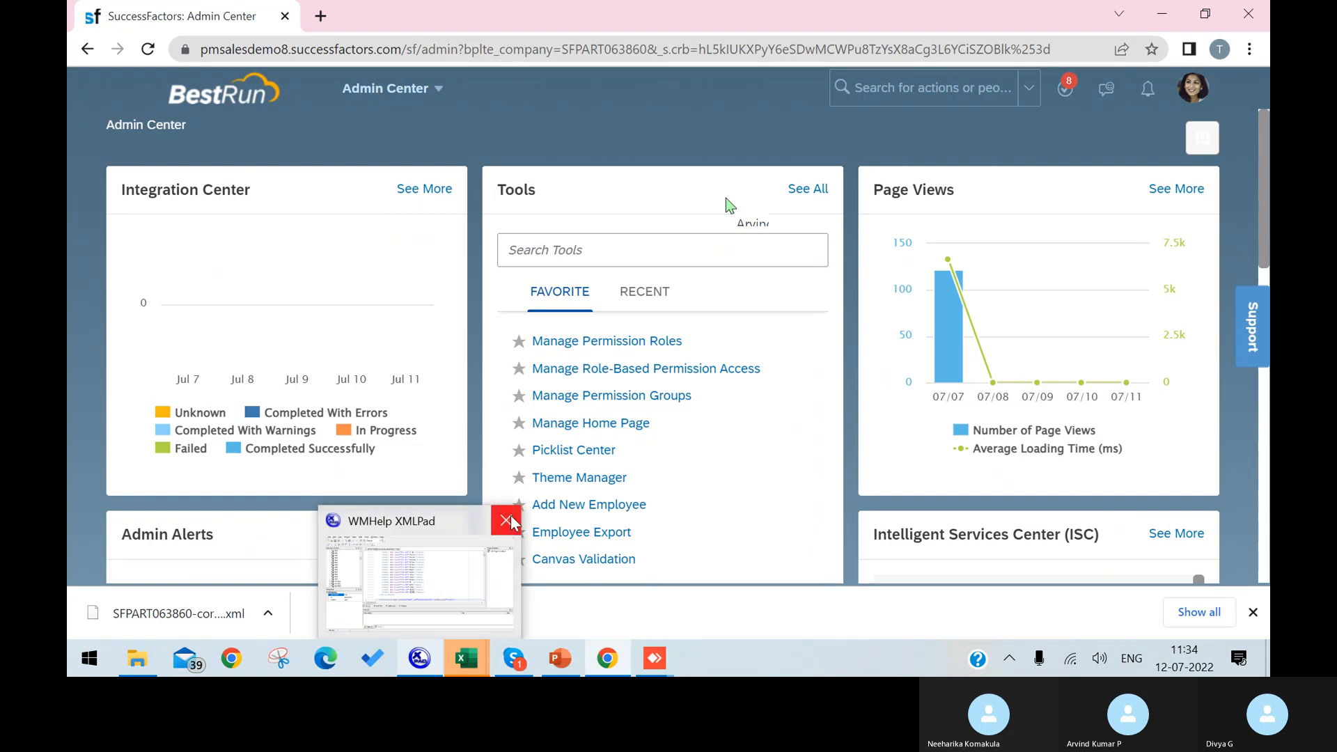
left_click(512, 540)
left_click(607, 658)
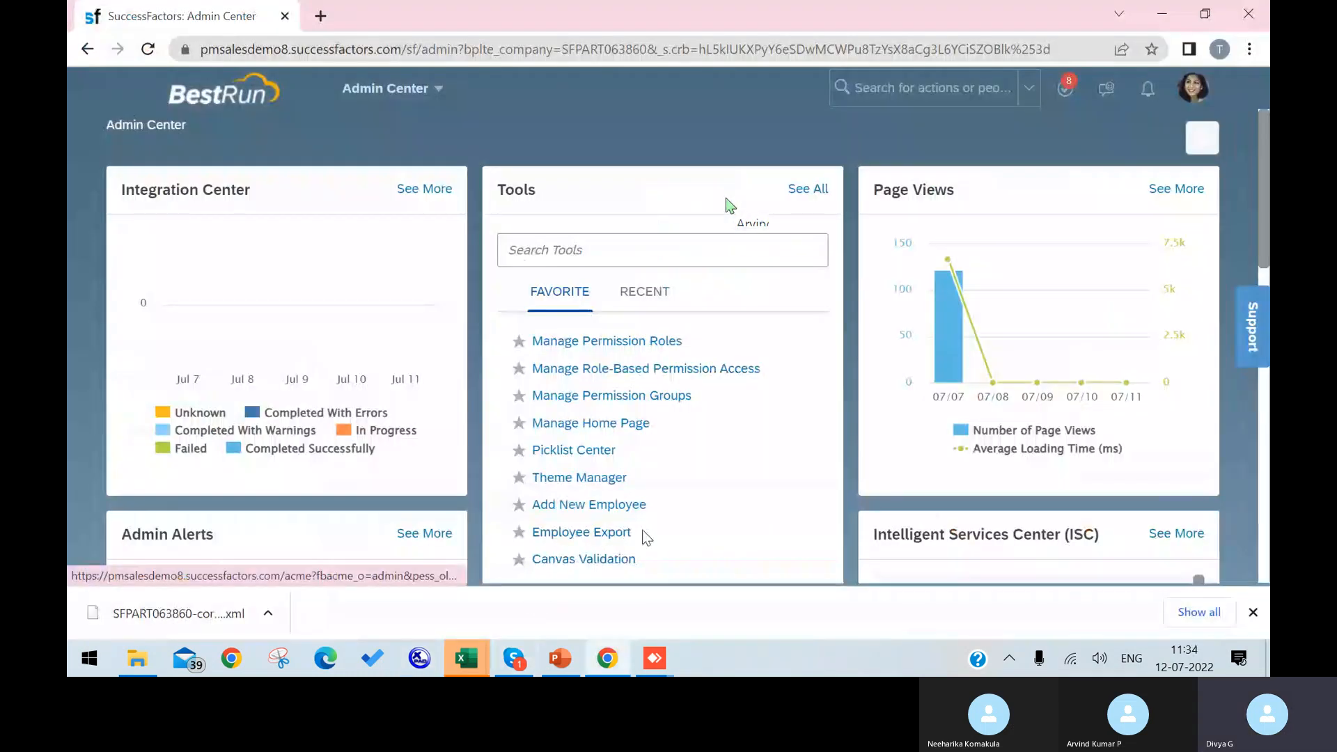
Step: Search for "Import export" in Admin Center and open the Import/Export Corporate Data Model page
left_click(969, 88)
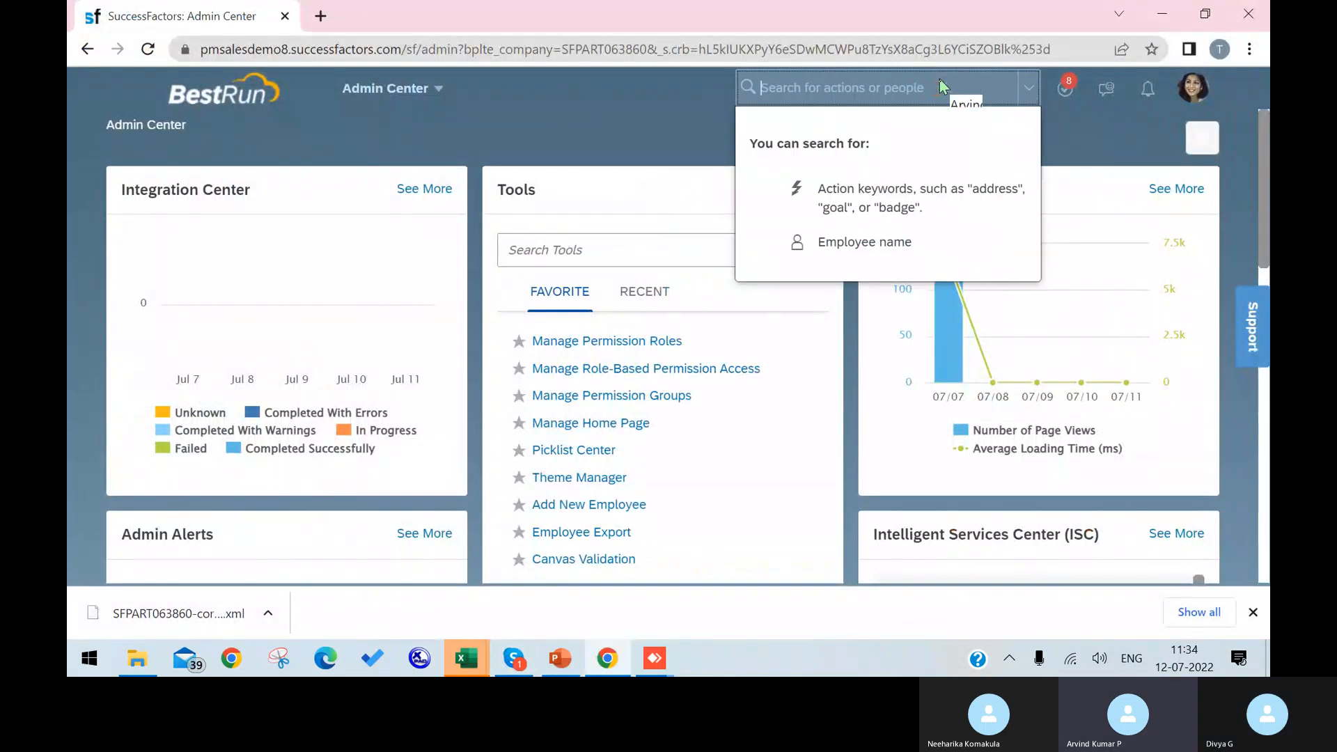
type("Import")
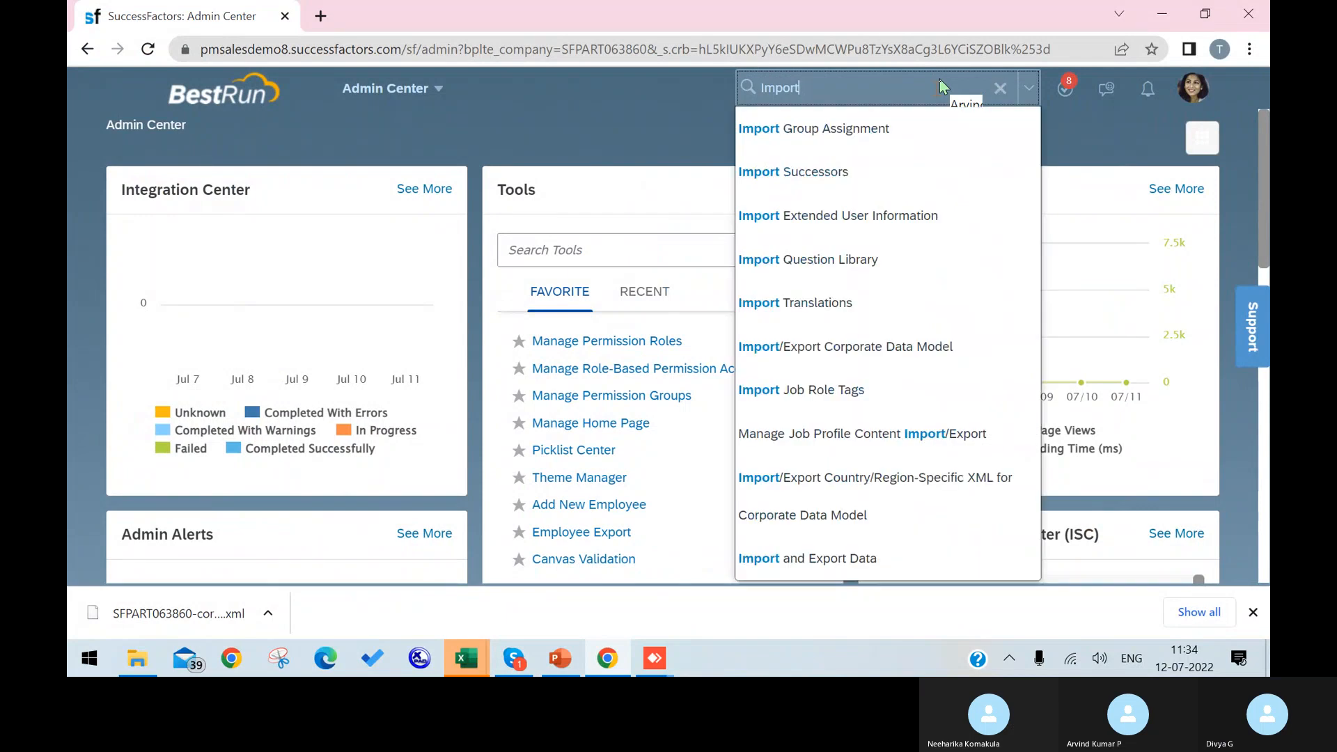
type(" export")
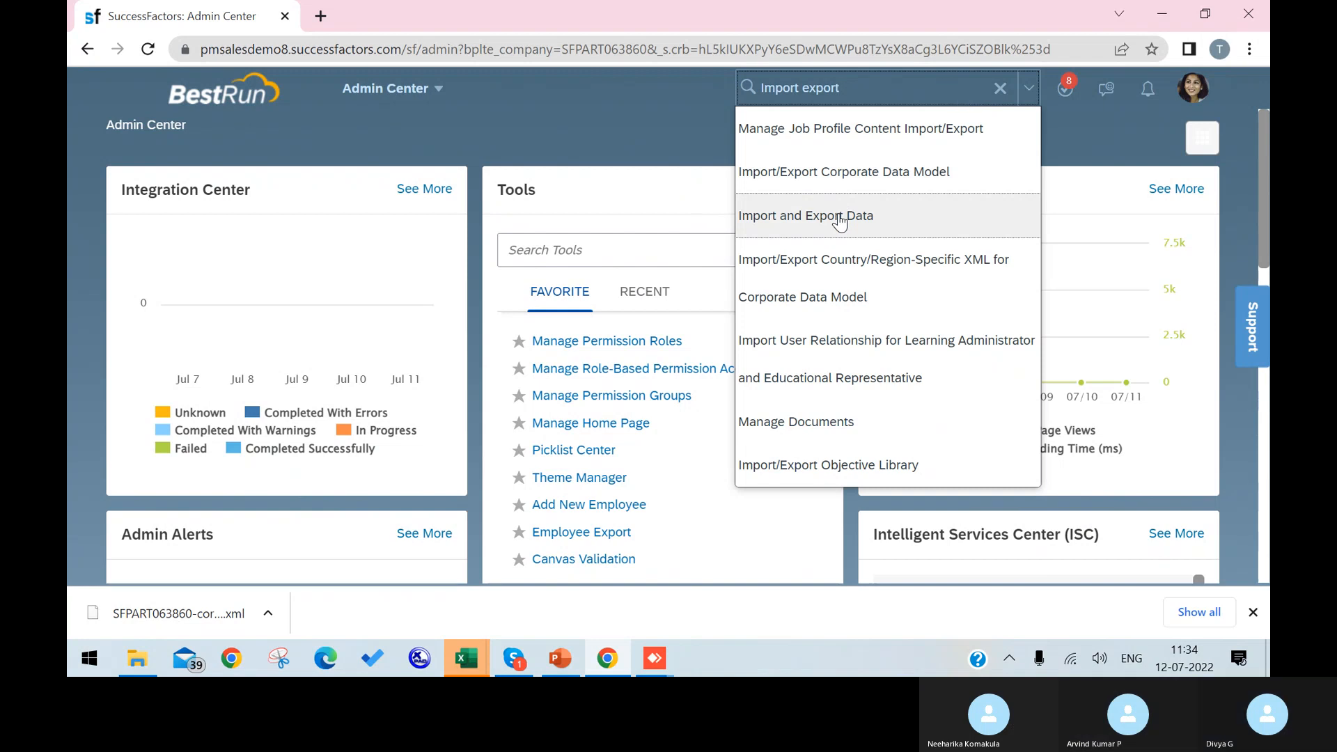
left_click(831, 178)
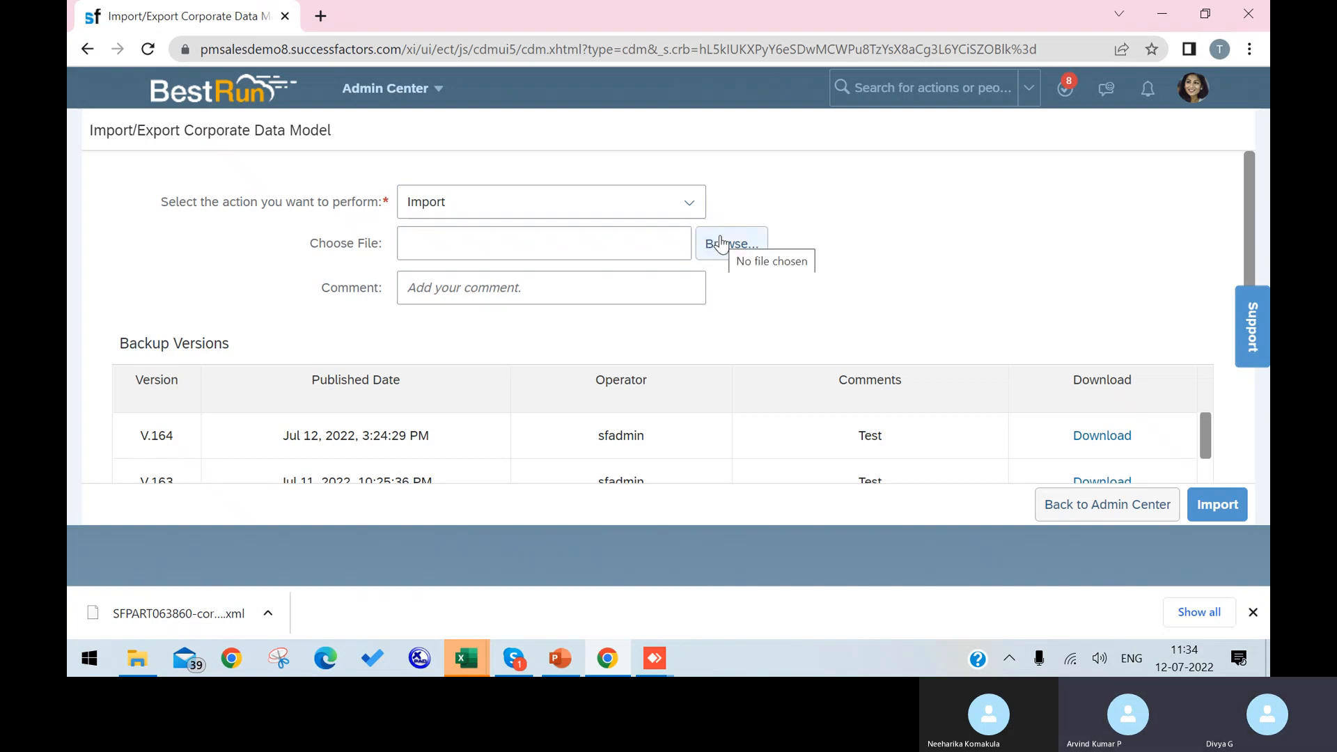
Step: Choose Export as the action and export the current corporate data model as an XML file
left_click(691, 212)
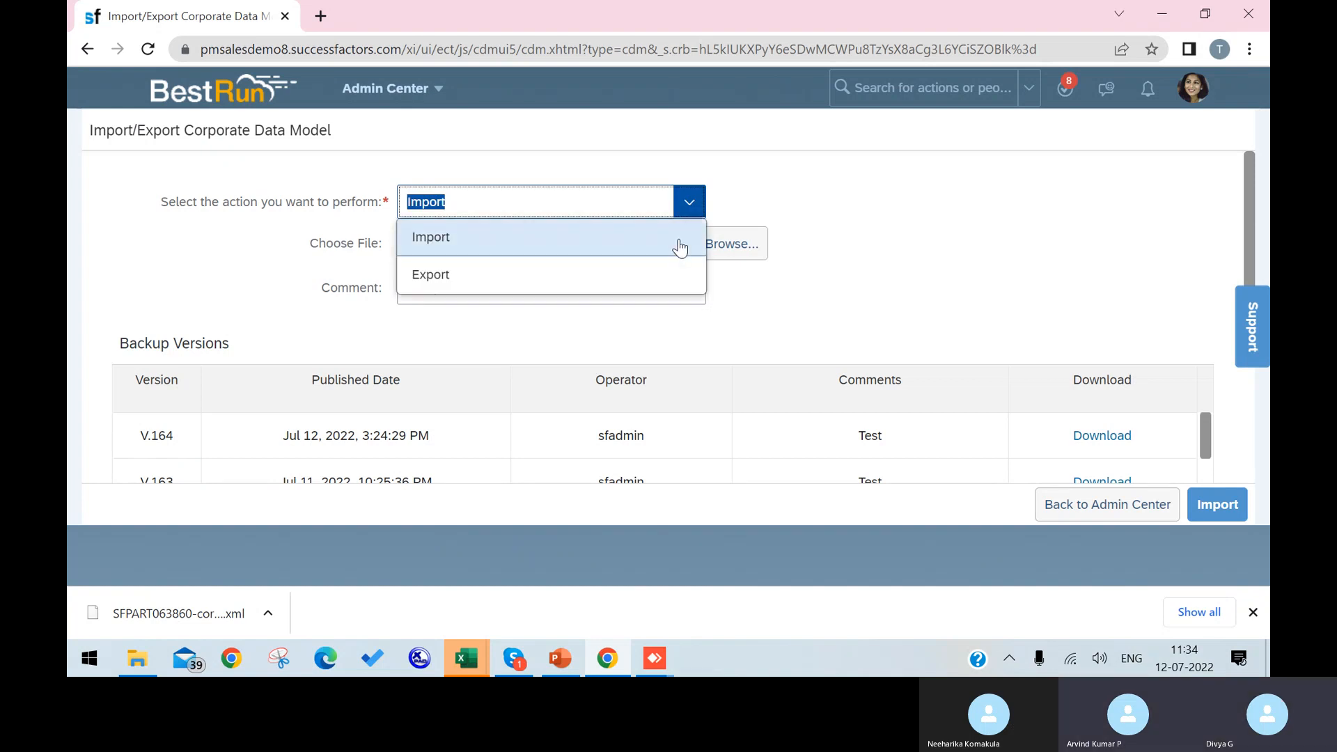
left_click(676, 278)
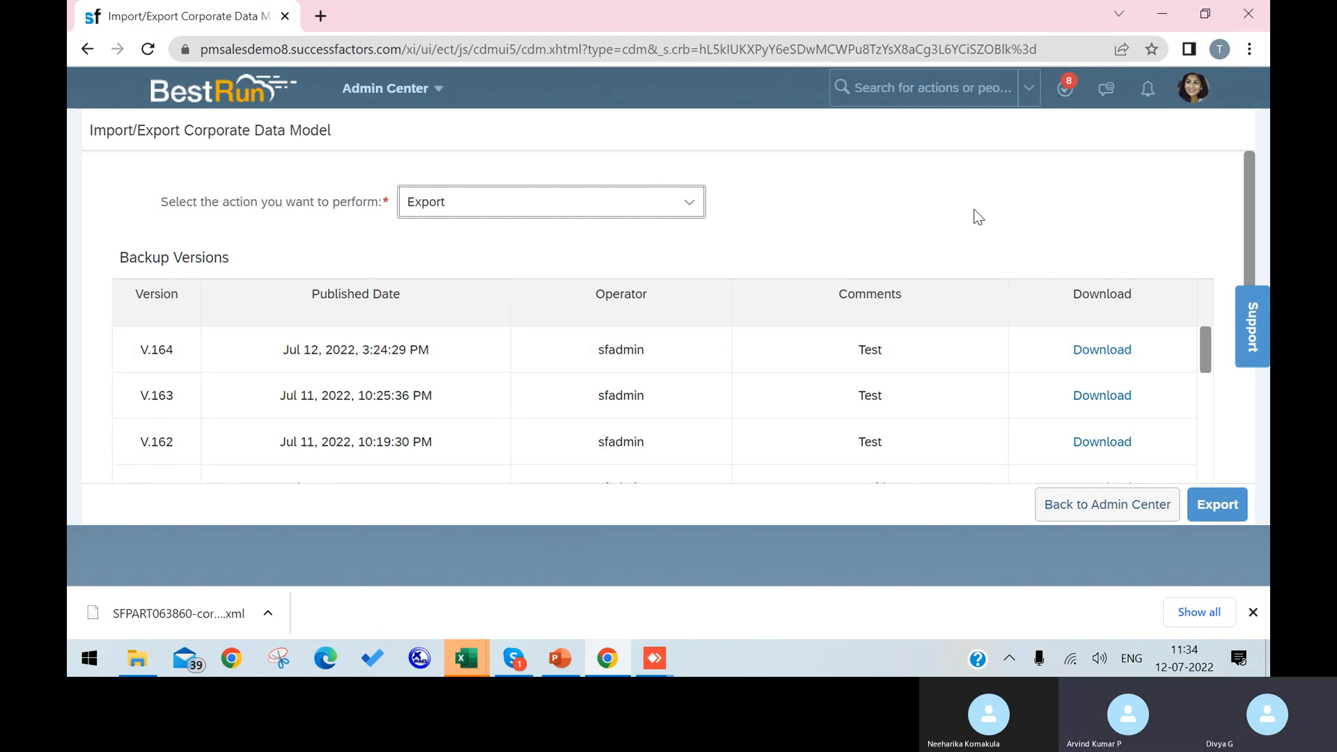
left_click(1224, 509)
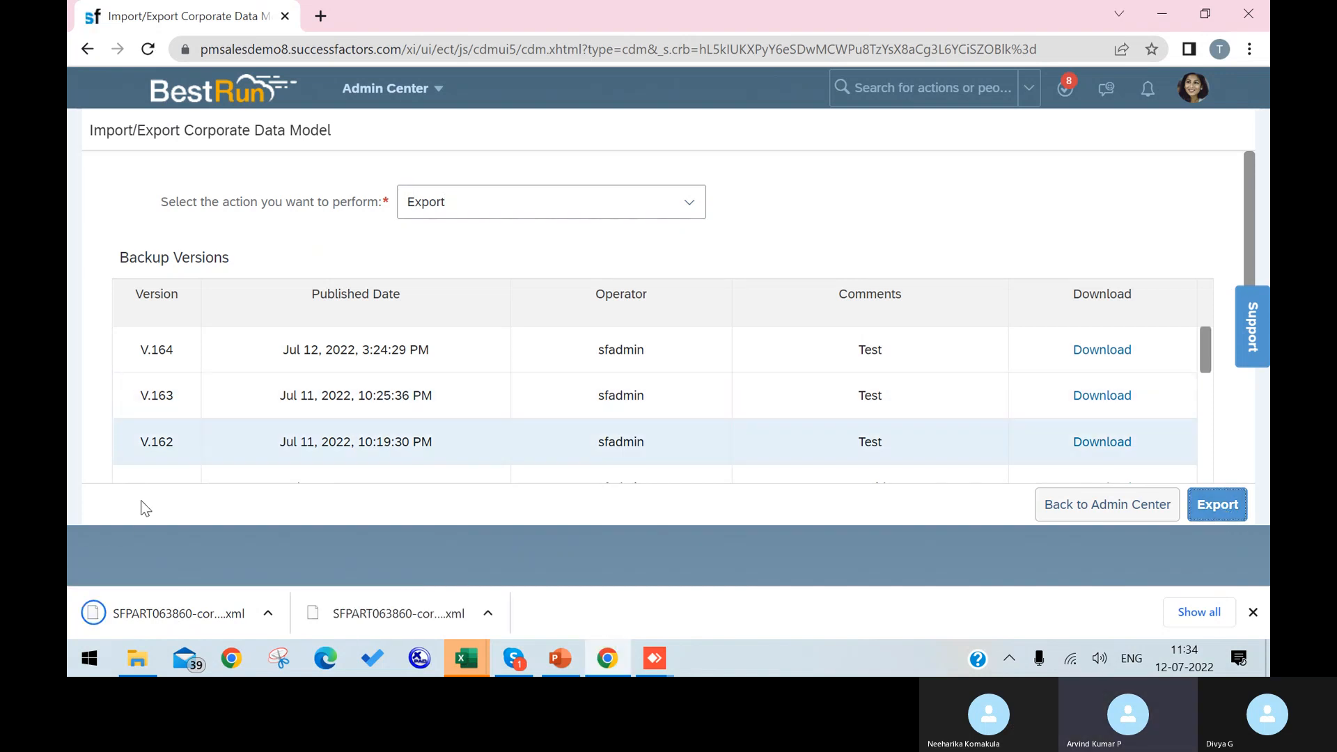
Step: Switch to the Downloads folder and open the newly exported corporate-datamodel (7) XML file in XMLPad
left_click(138, 669)
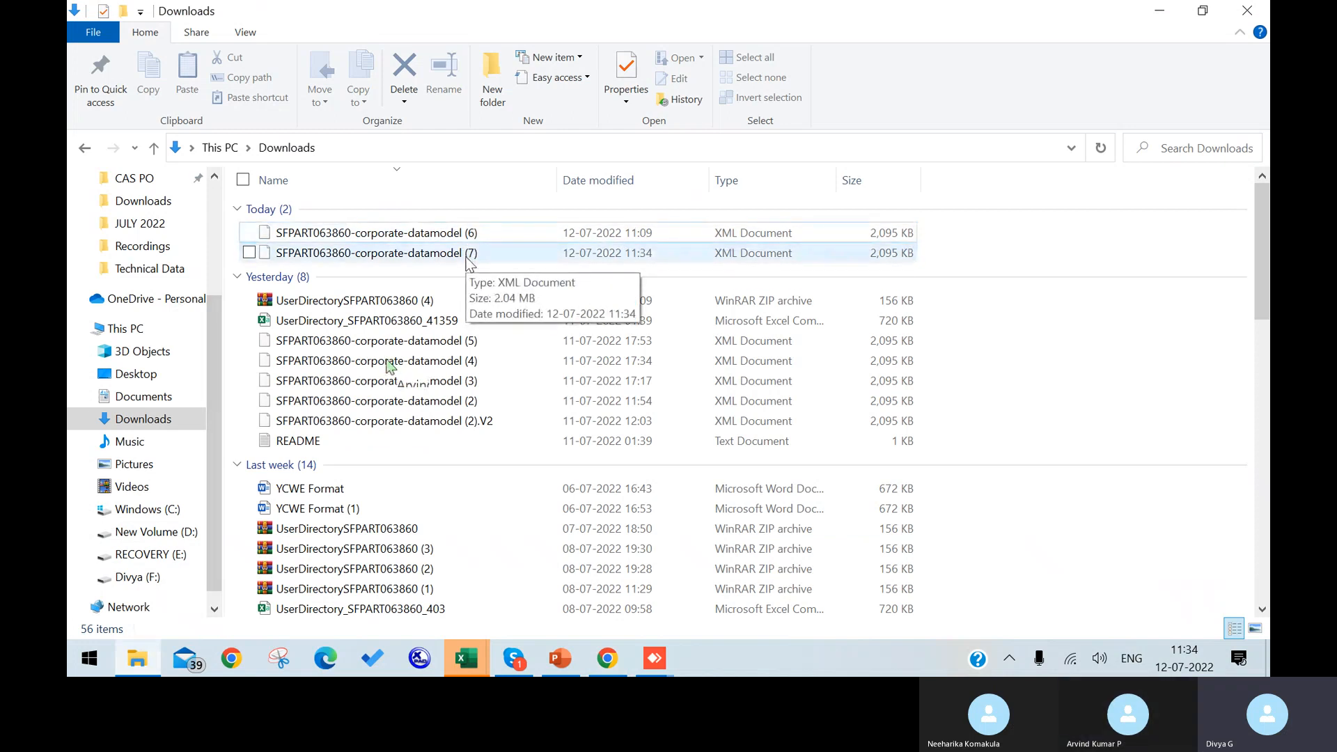
left_click(381, 253)
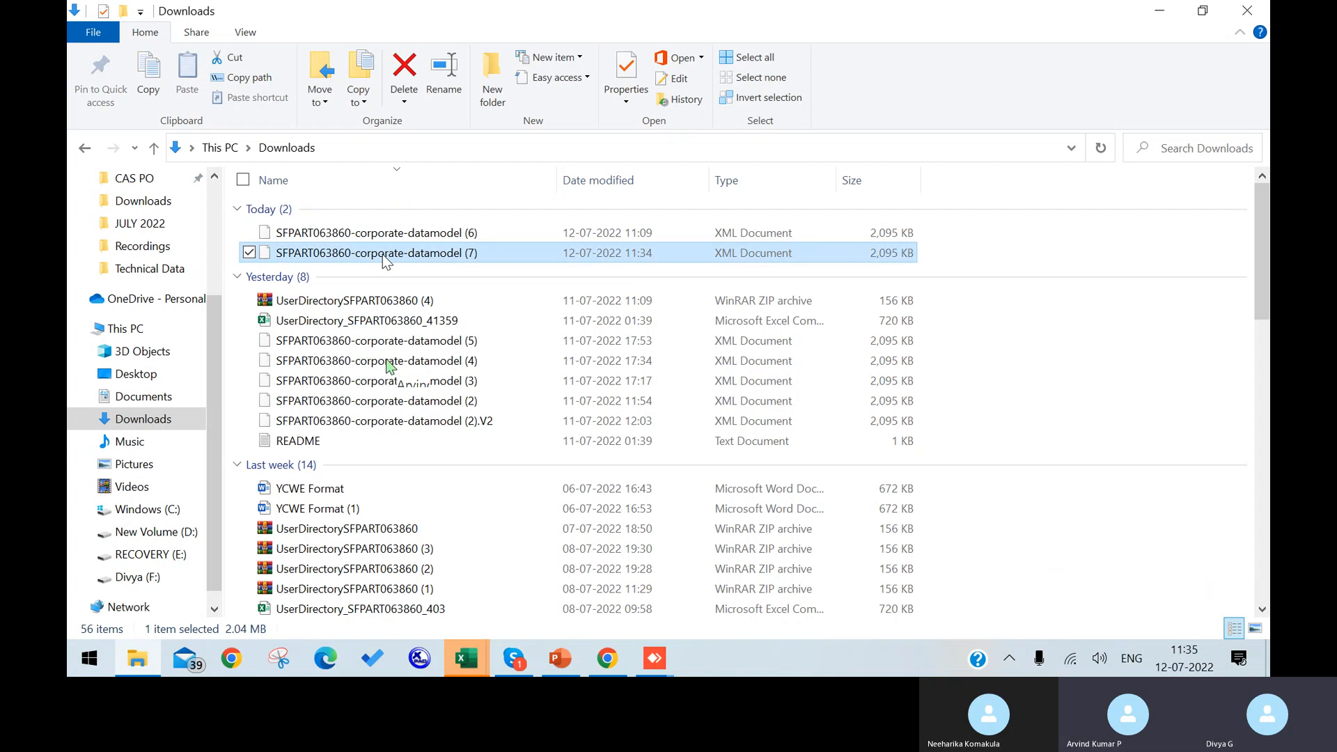
right_click(384, 256)
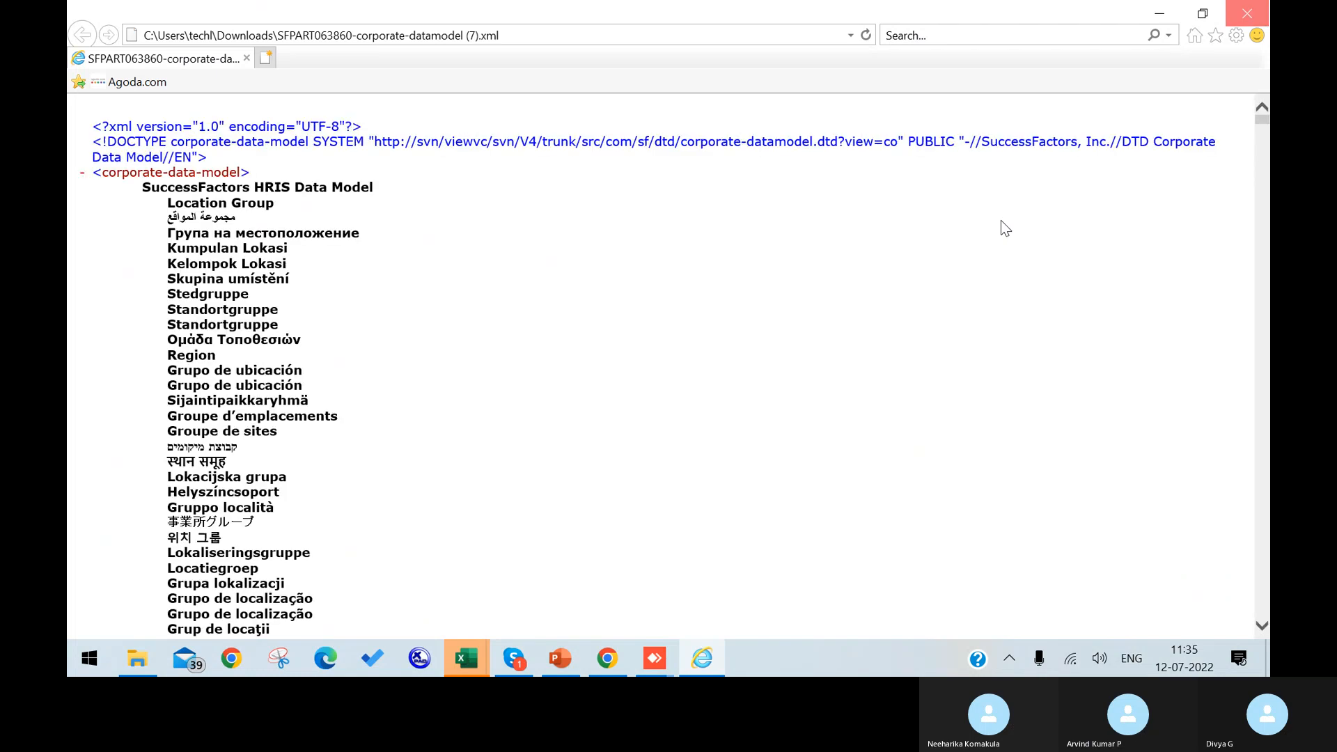
key("alt+F4")
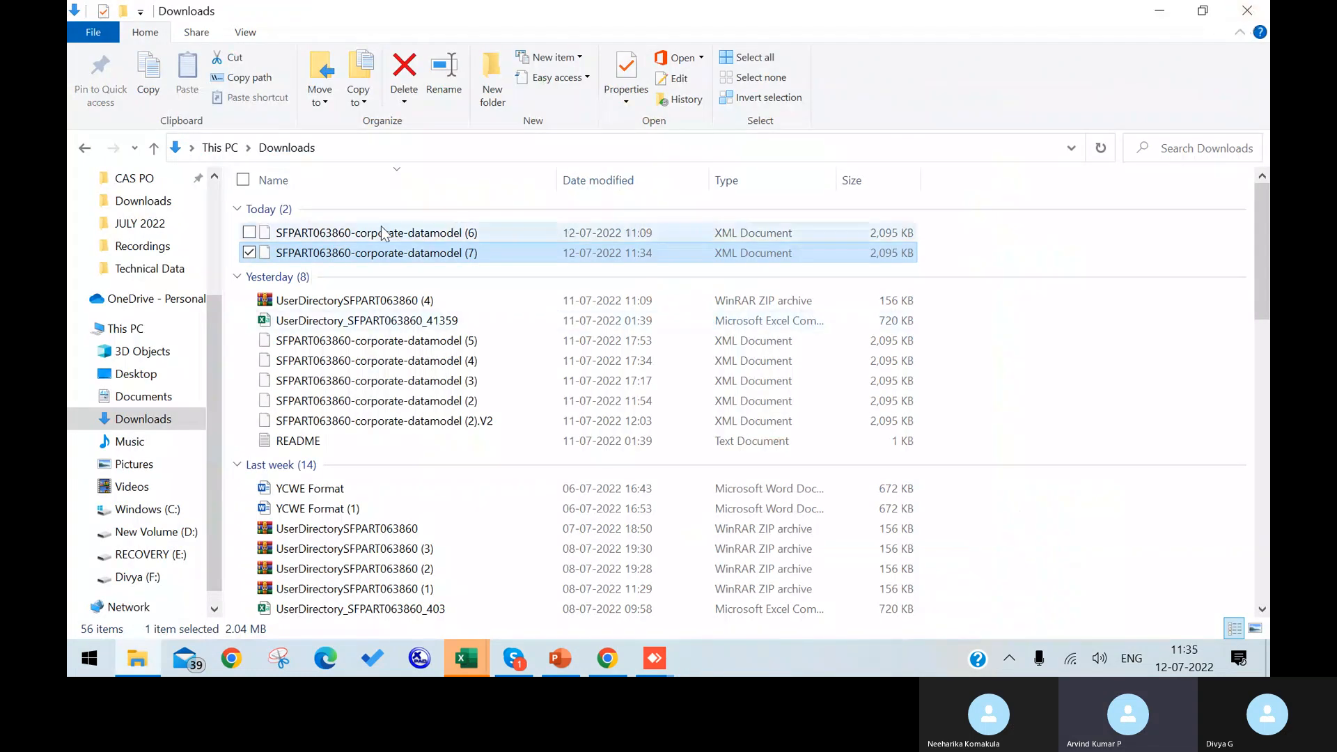
double_click(389, 253)
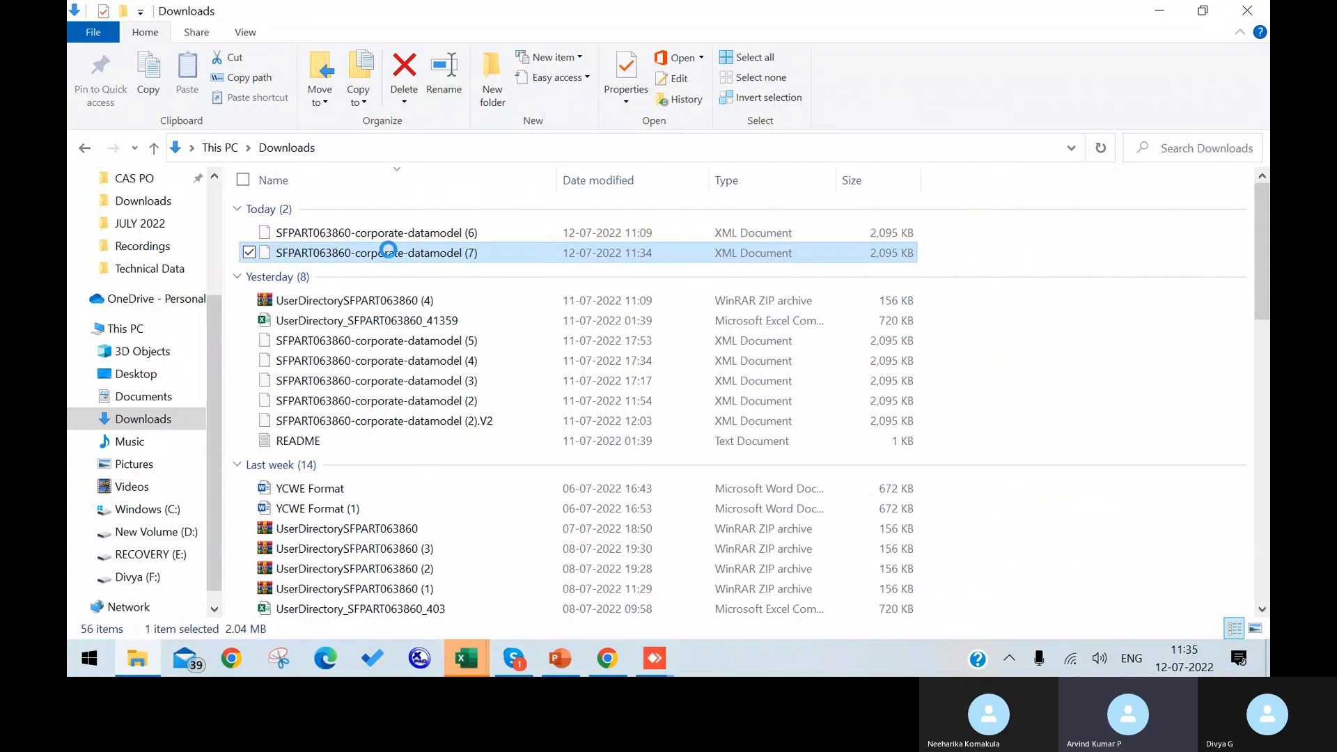
right_click(389, 252)
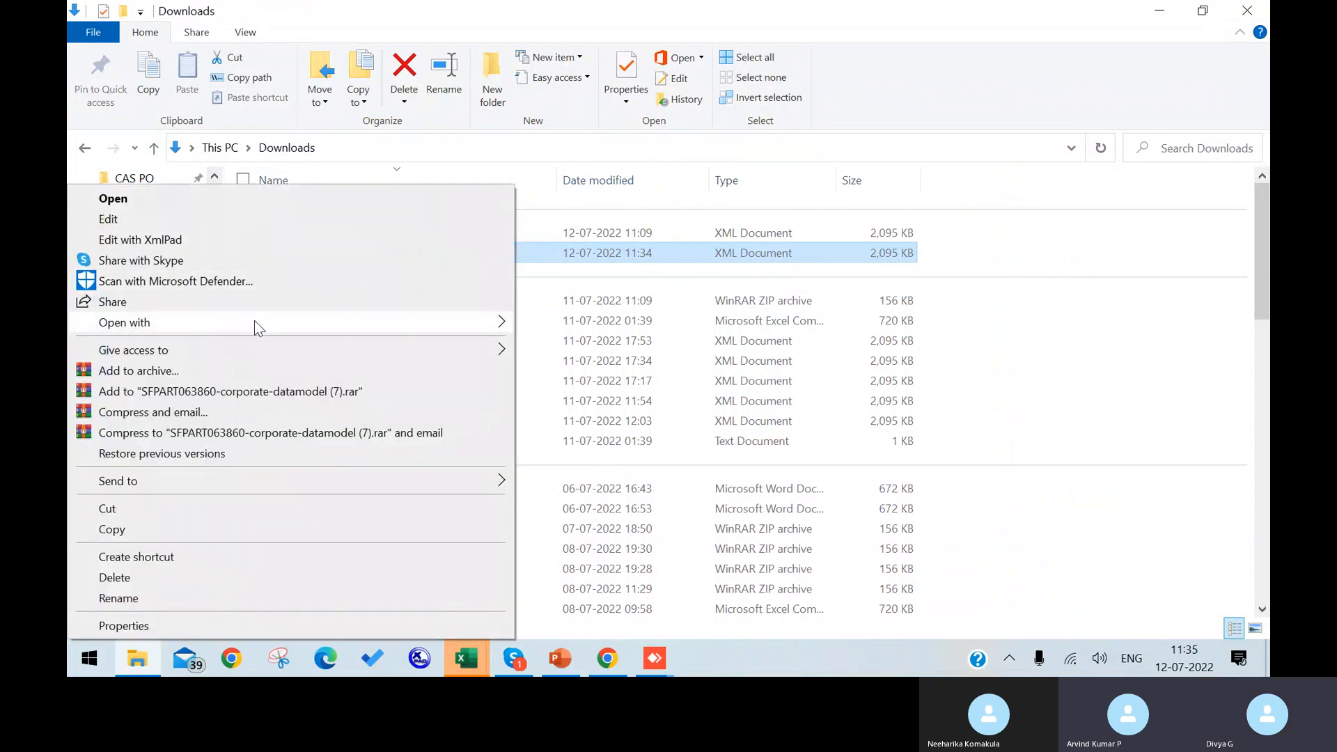
left_click(186, 240)
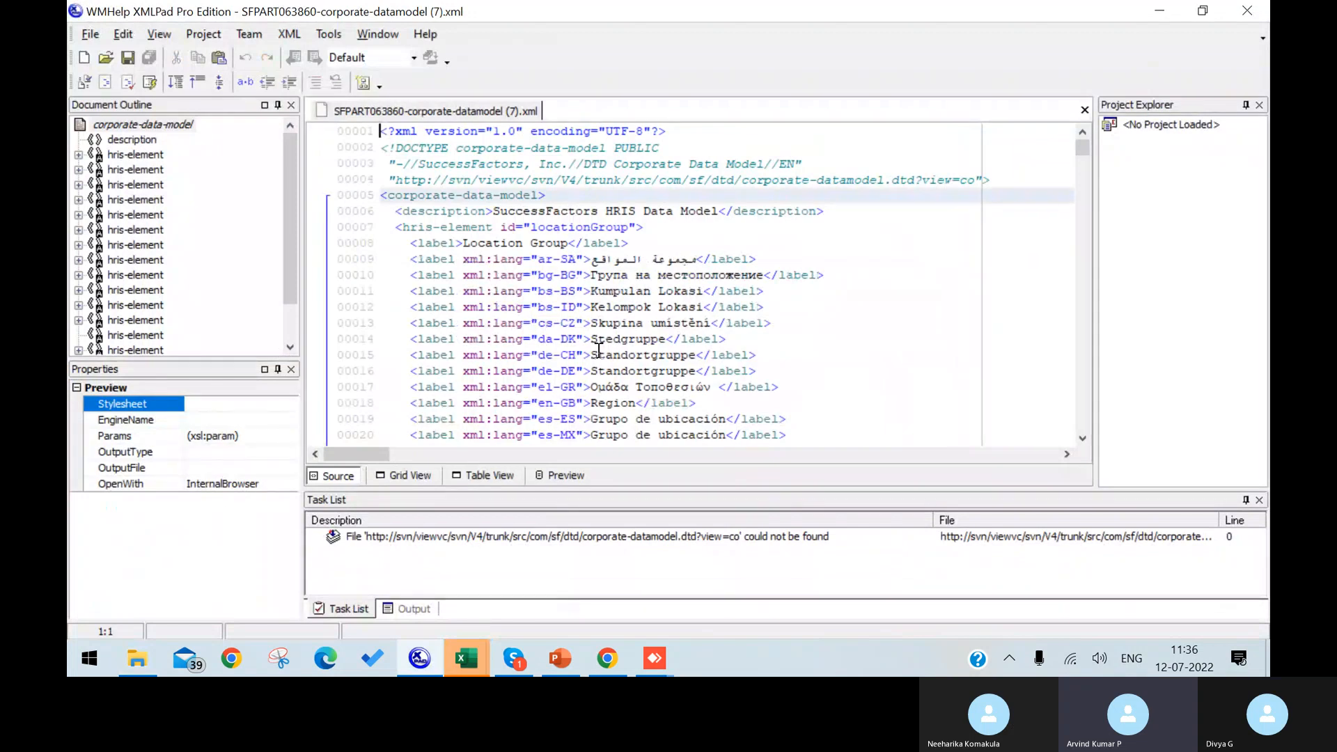
Step: Show the data model as a table and expand the hris-element list down to the hris-field entries of payRange
left_click(483, 475)
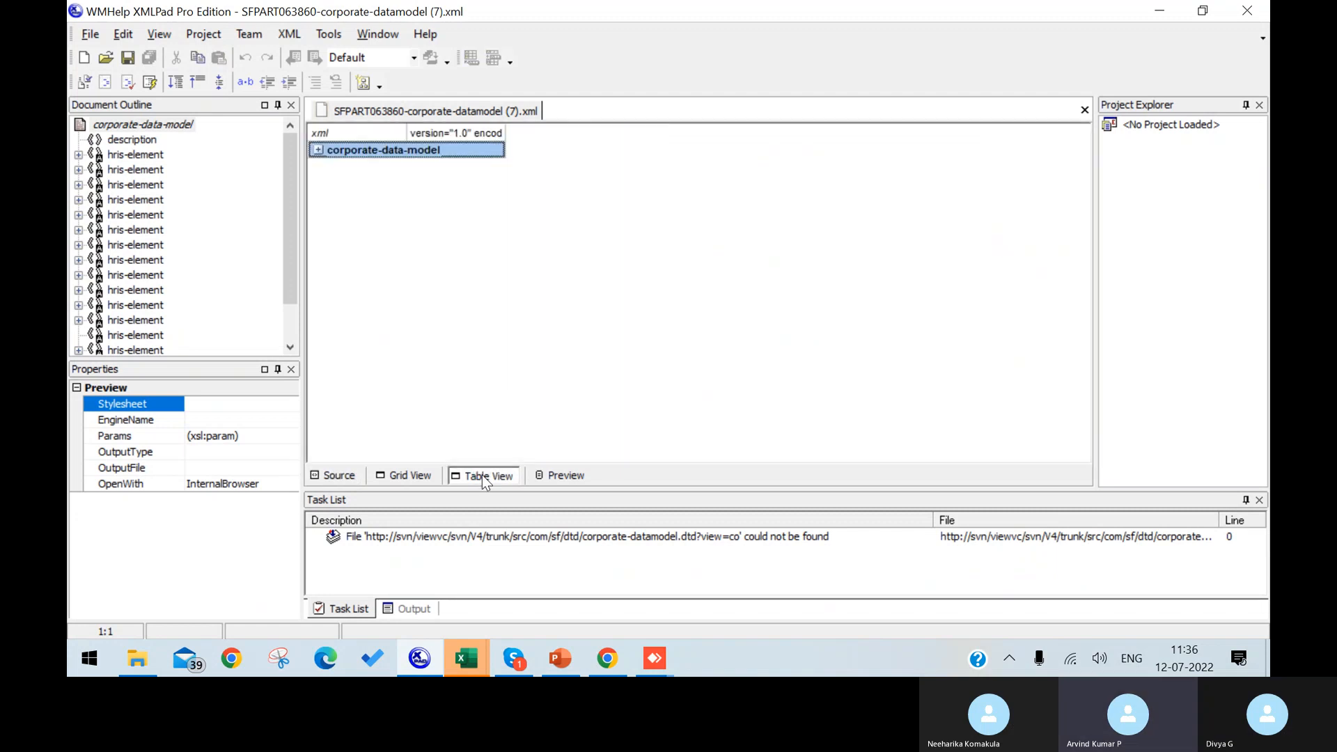
left_click(318, 149)
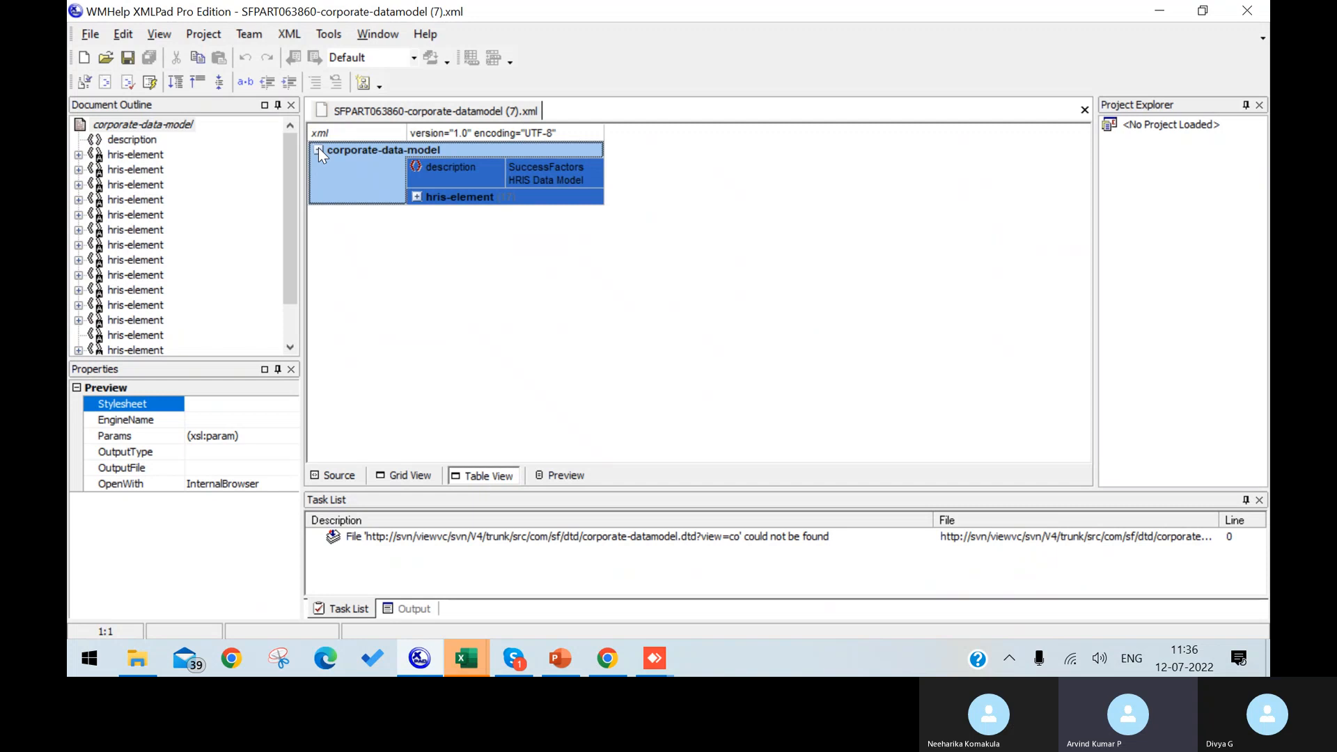
left_click(417, 196)
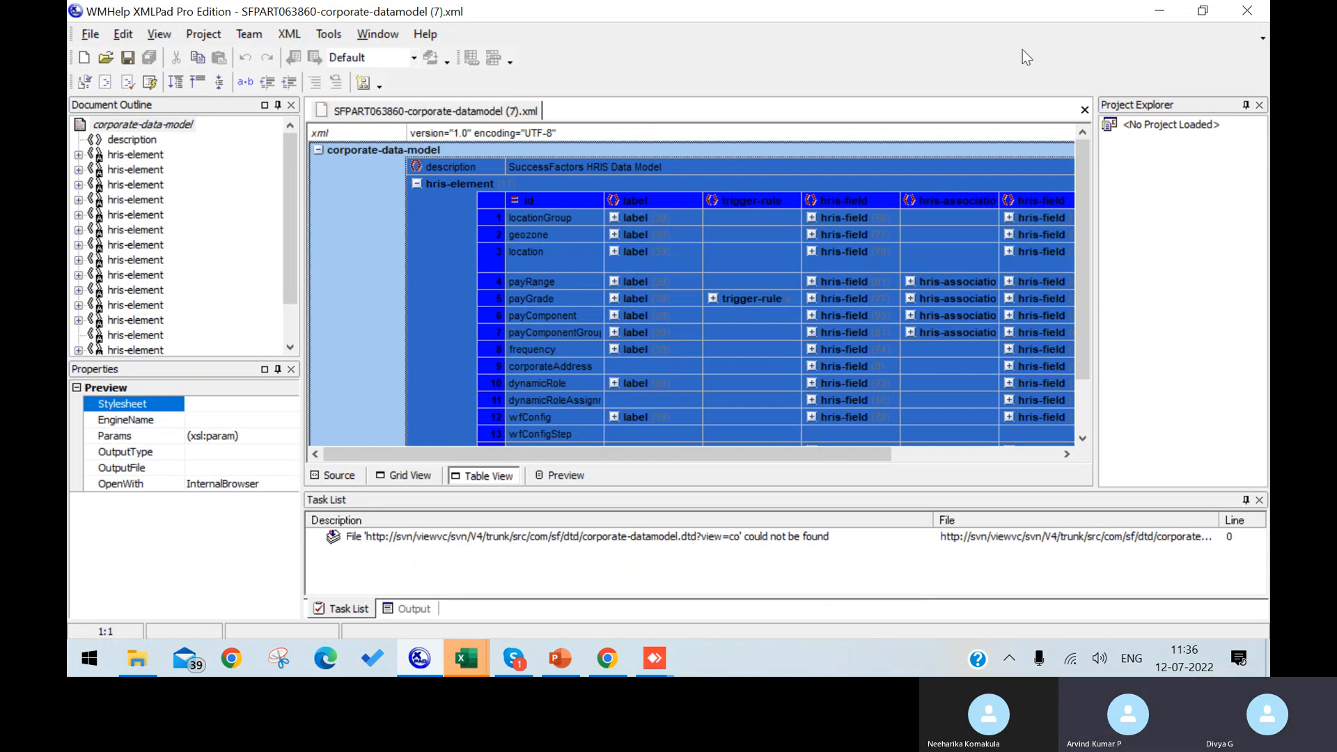
left_click(520, 280)
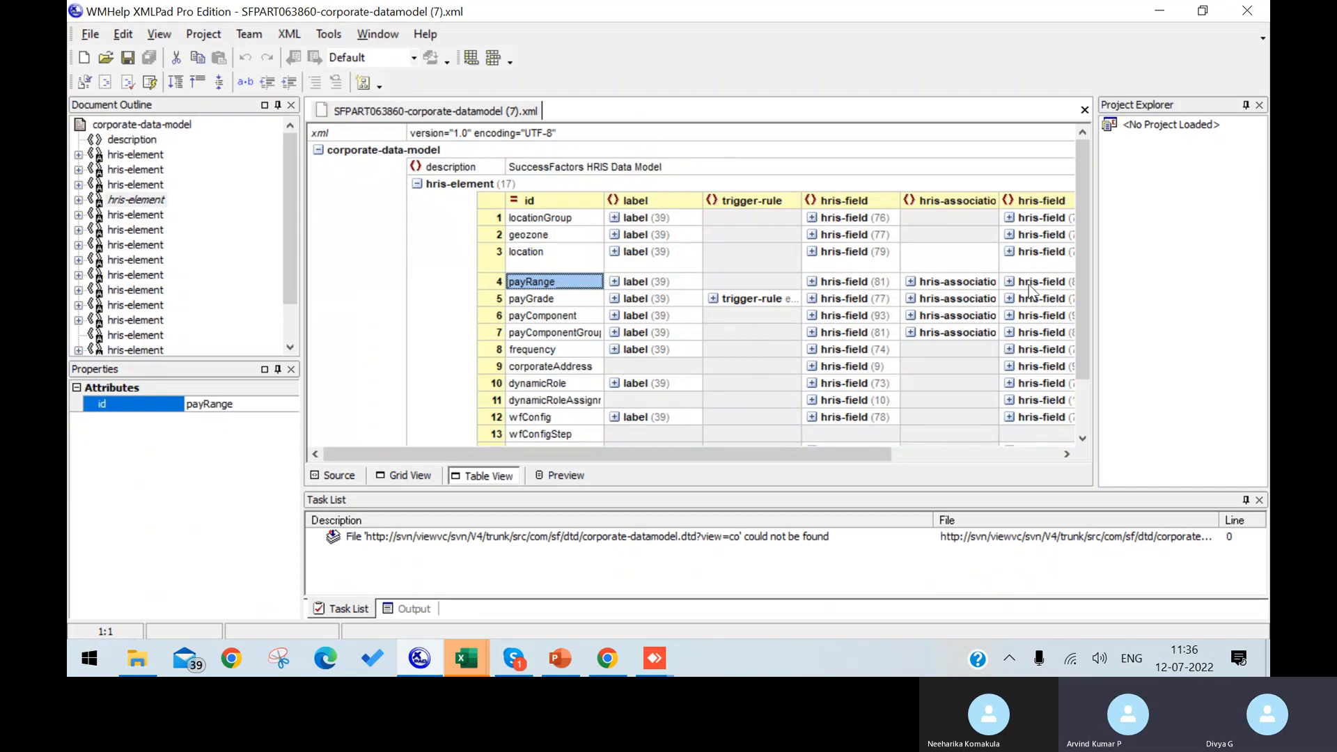
left_click(813, 282)
left_click(839, 284)
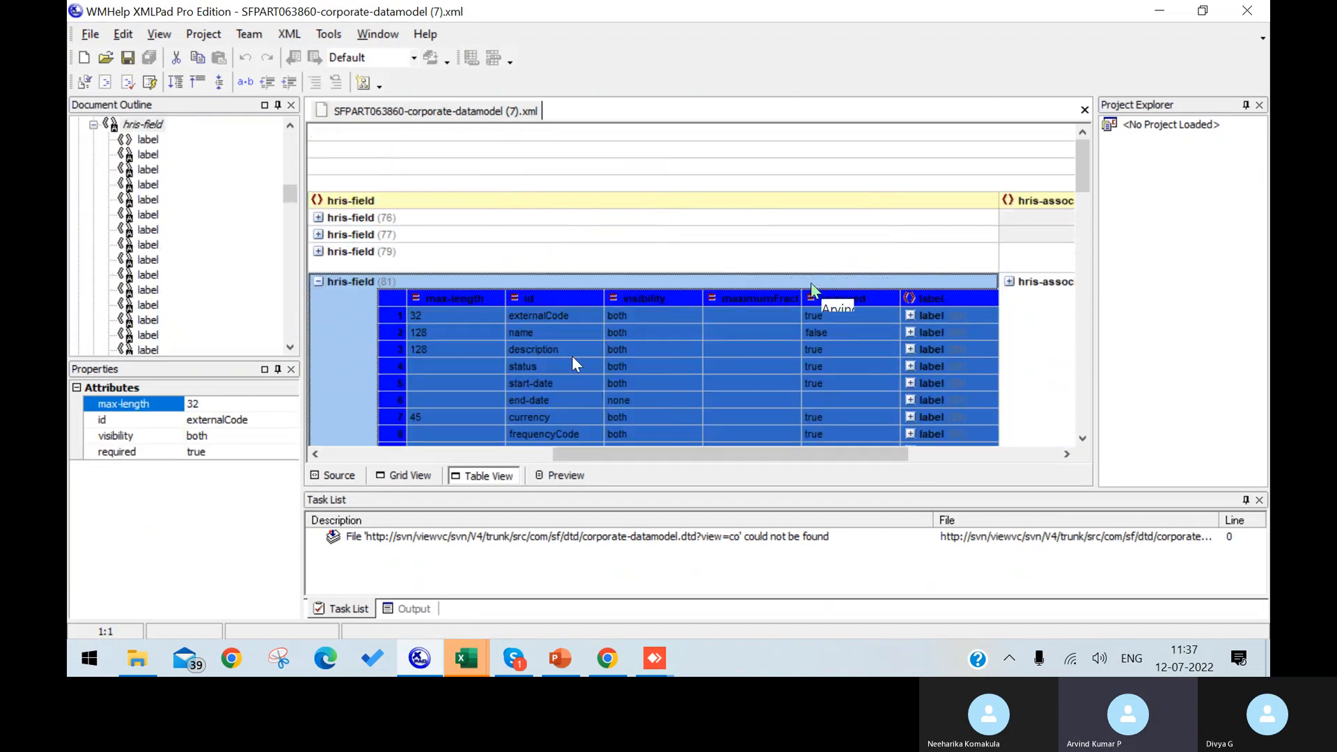
Step: Locate the payRange externalCode field in the XML source and bring its label lines into view
left_click(548, 315)
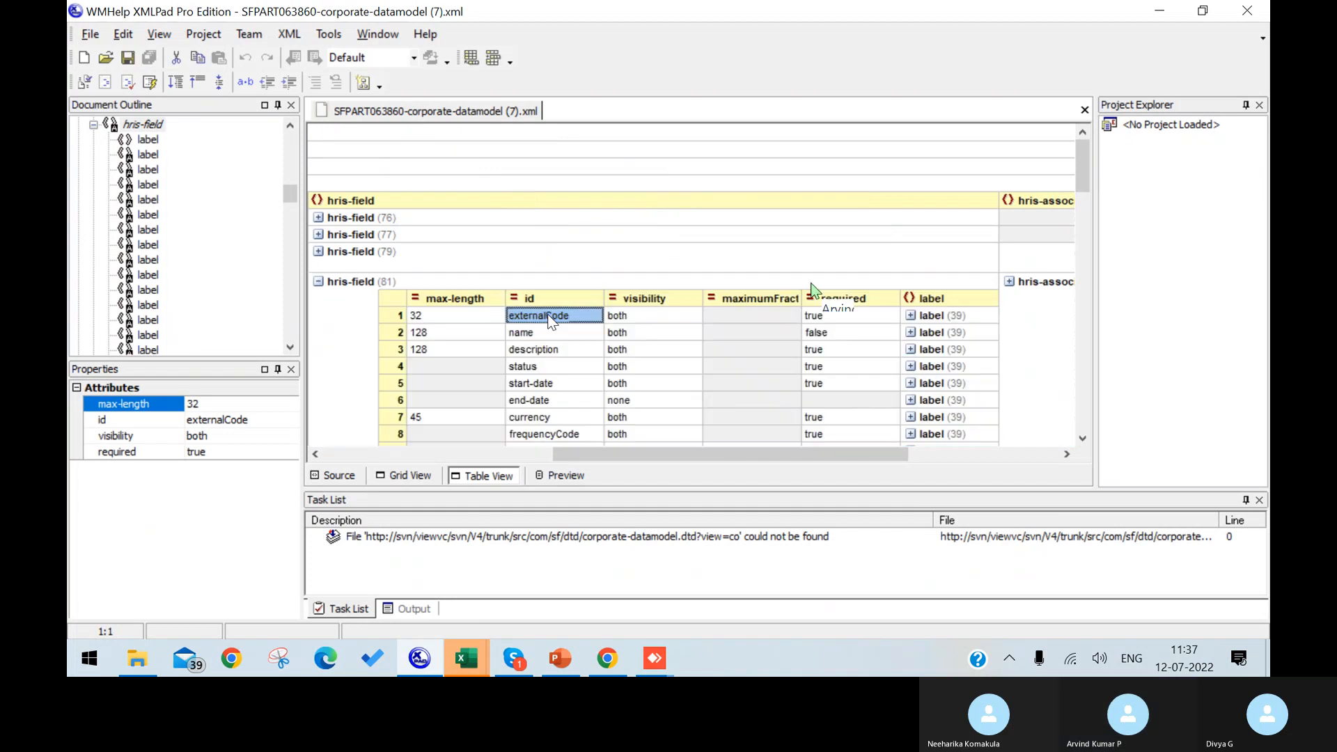
left_click(336, 476)
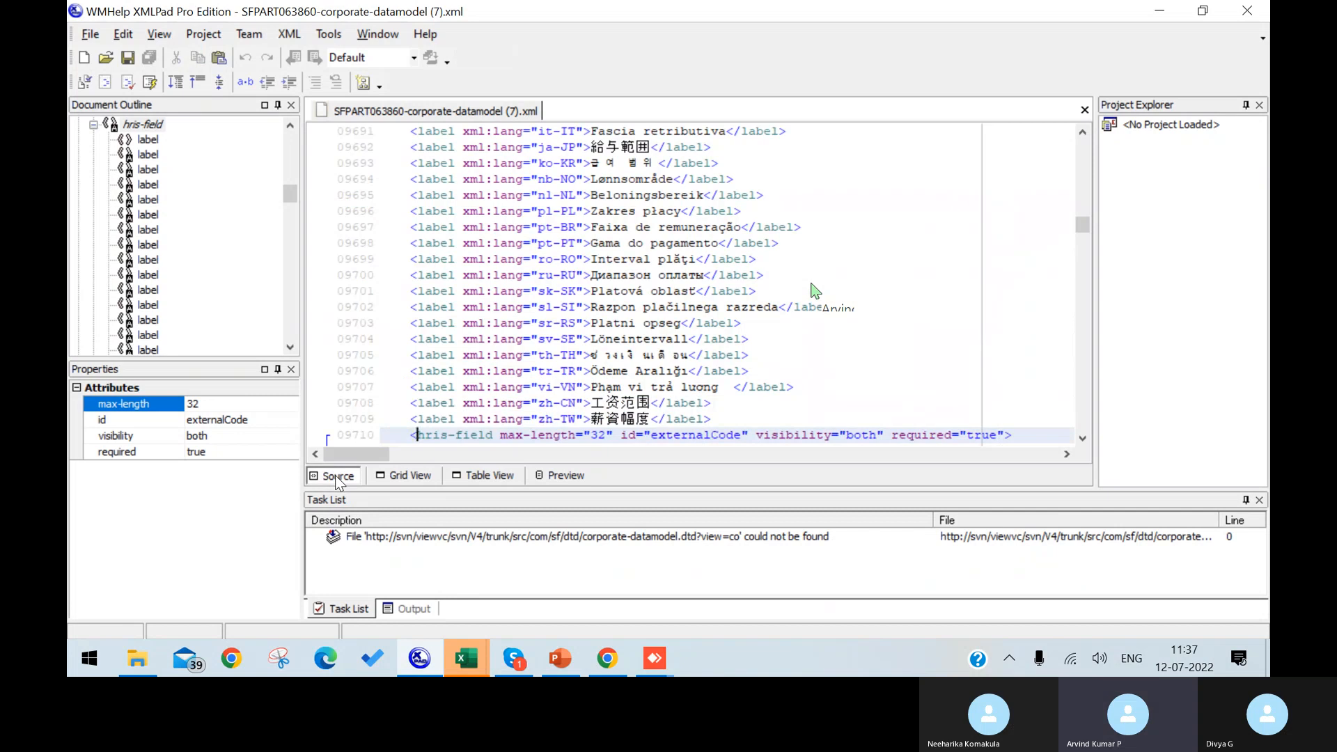
left_click(1084, 438)
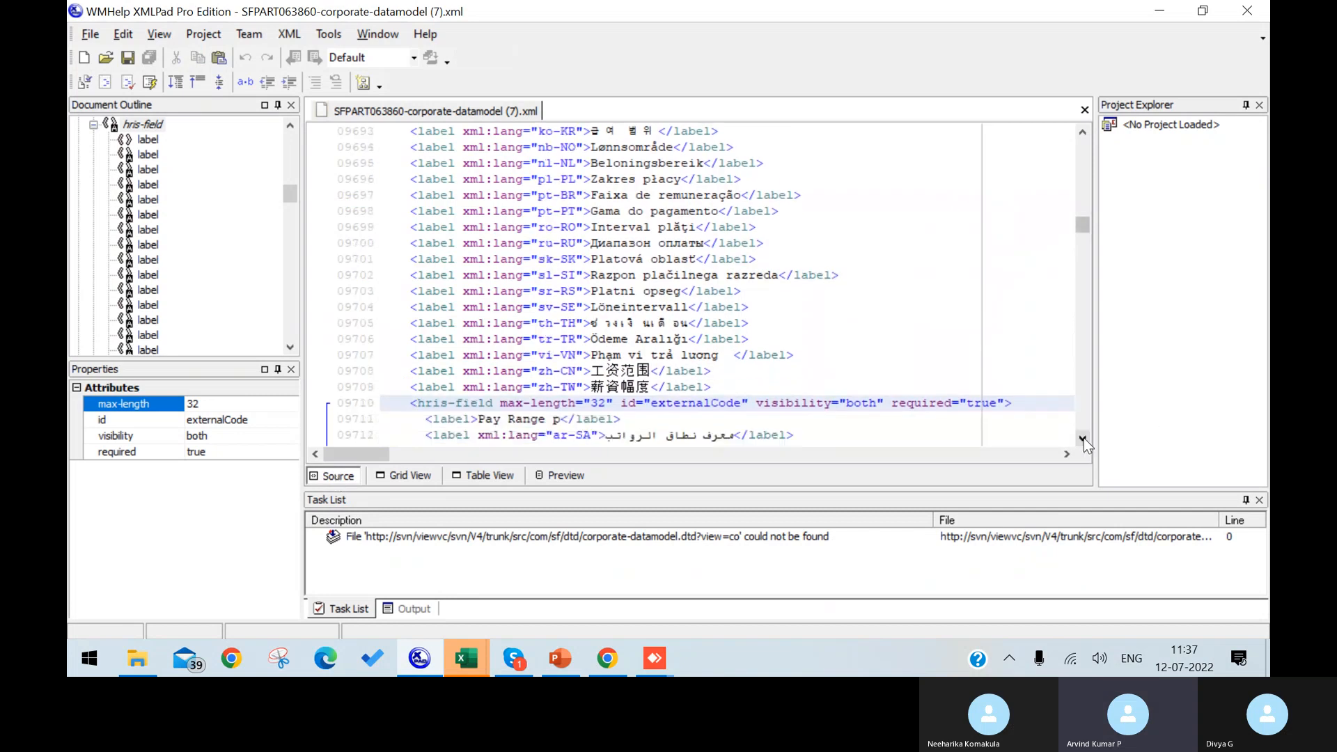
left_click(1084, 438)
left_click(1084, 438)
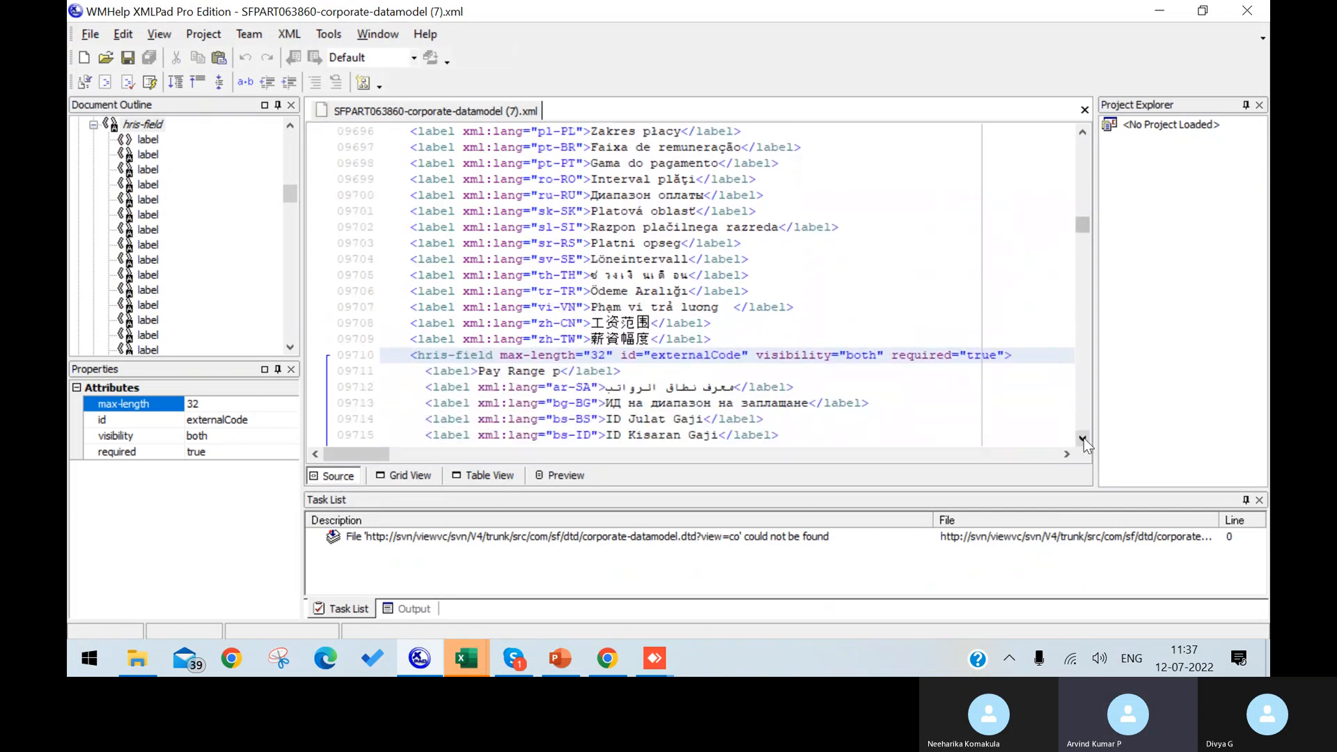
left_click(1084, 438)
left_click(1084, 438)
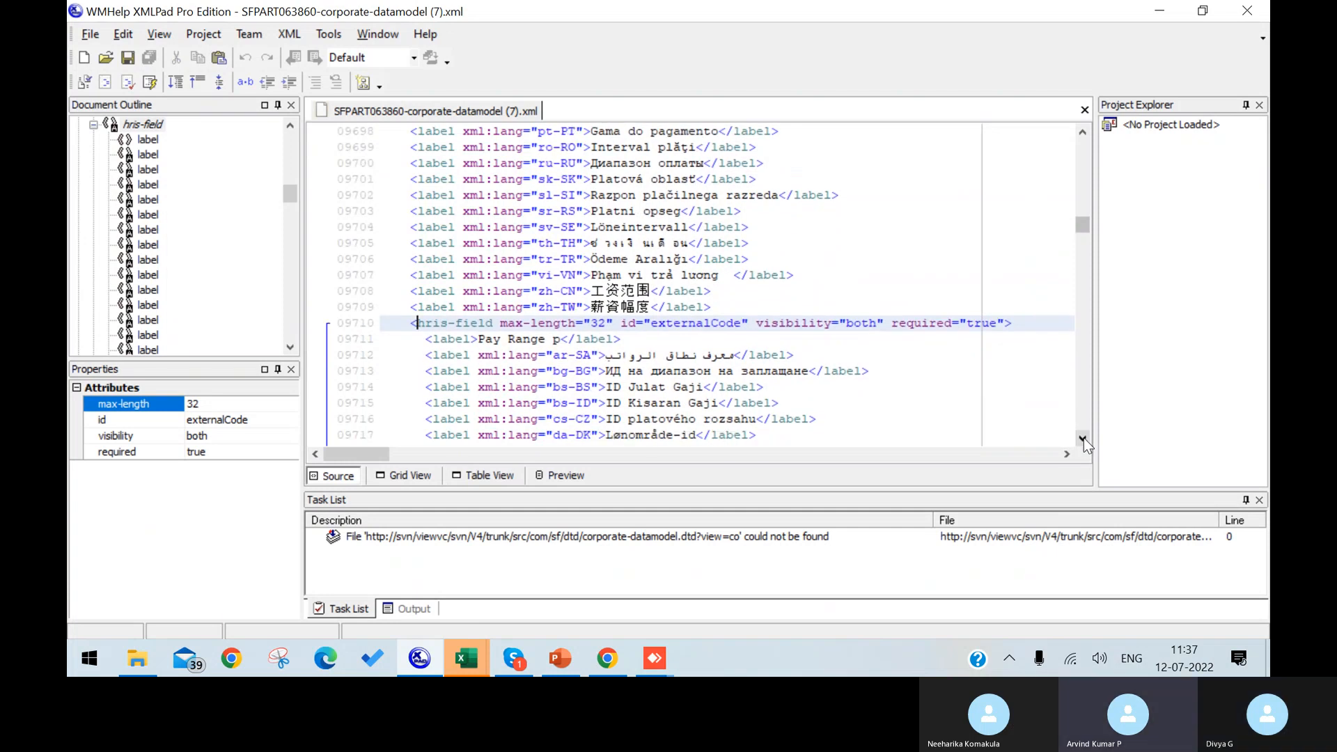
Step: Switch to the EC Foundation Objects Workbook in Excel and review the externalCode row of the Pay Range sheet
mouse_move(466, 659)
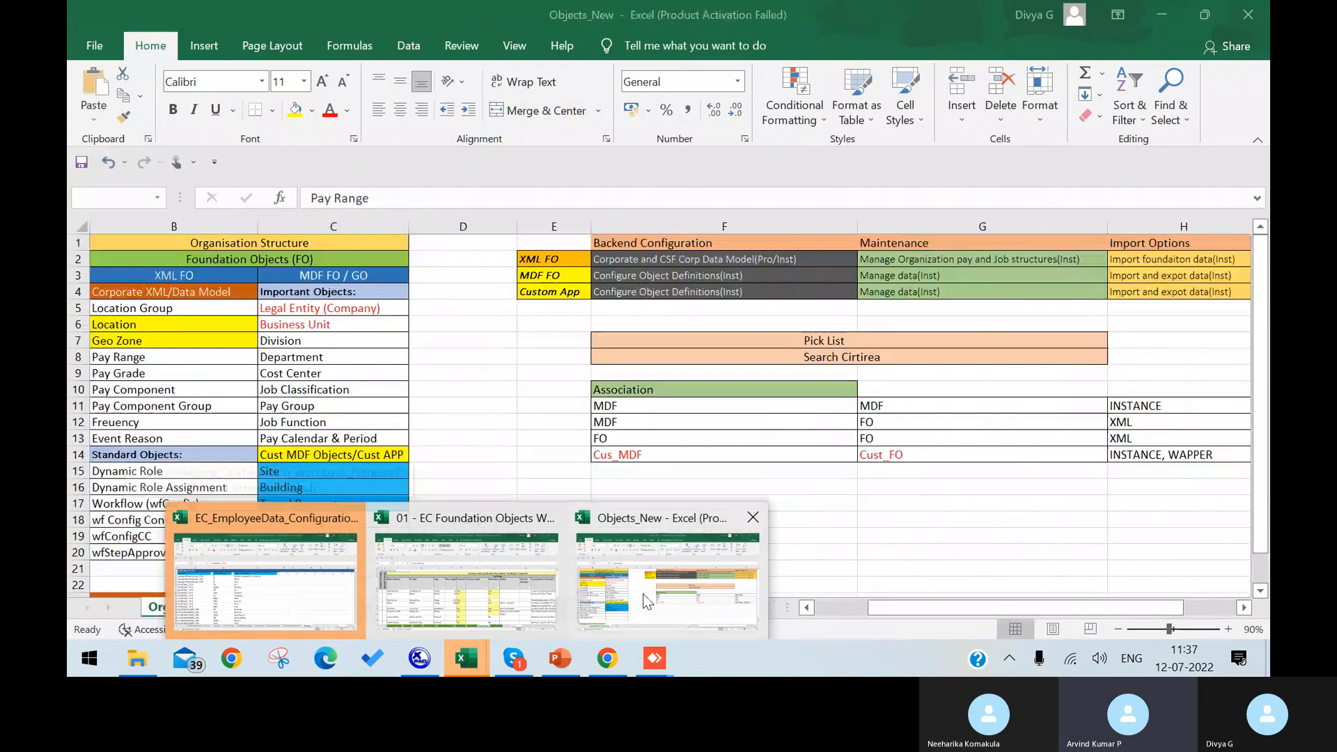
left_click(506, 590)
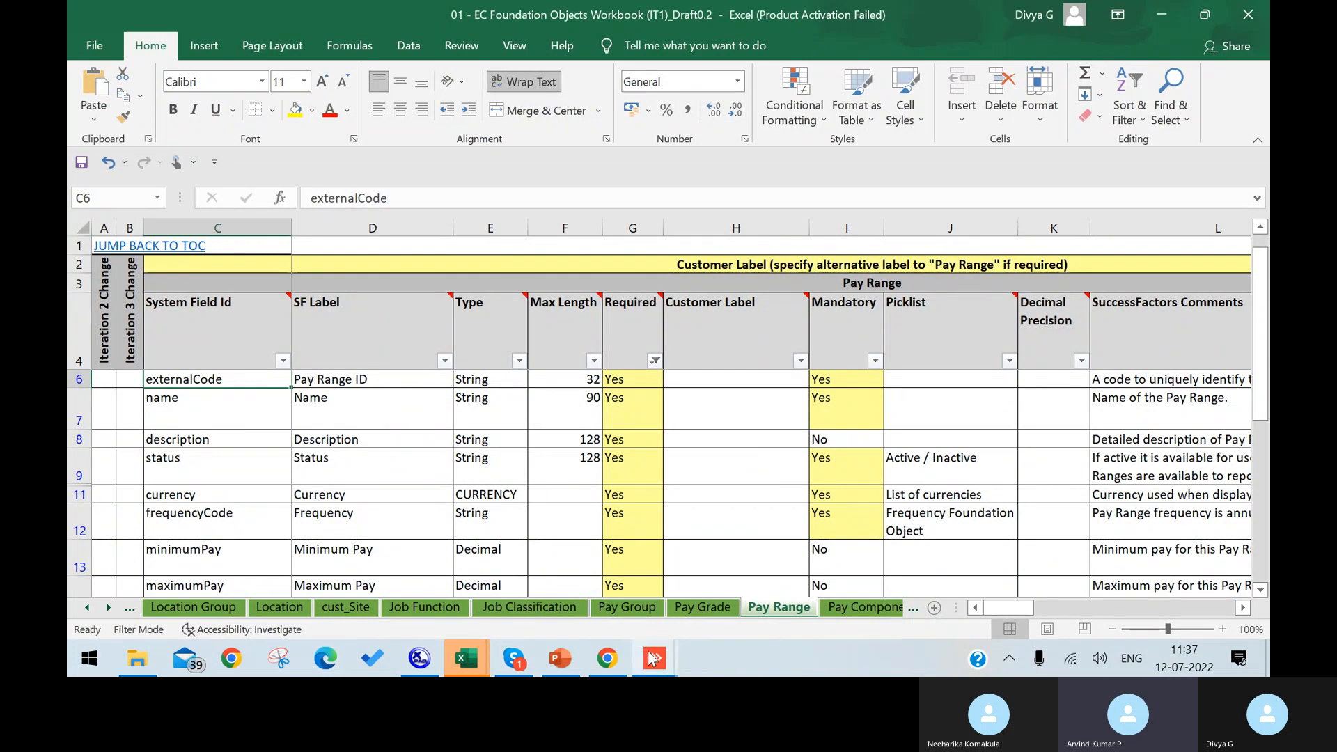
left_click(603, 666)
left_click(605, 664)
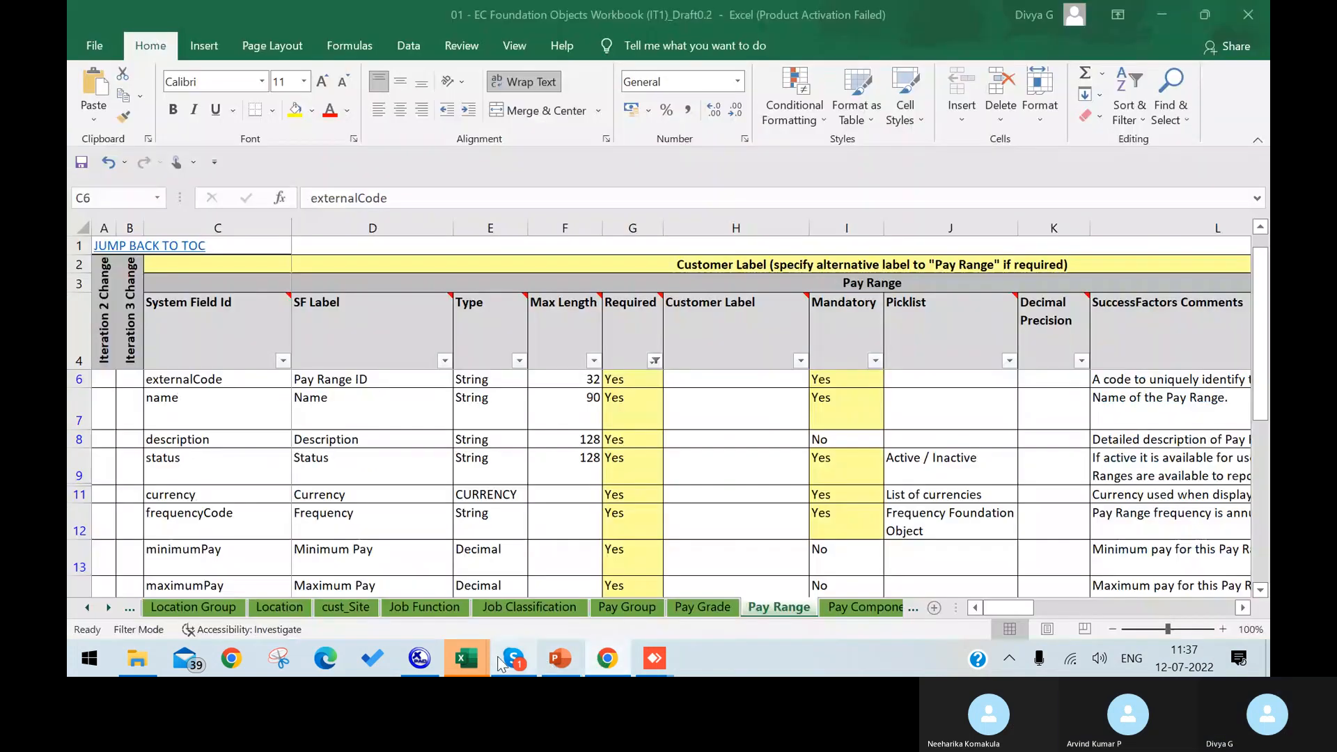
Step: Compare the visibility and required attributes of payRange externalCode in XMLPad with the workbook's Pay Range sheet
left_click(419, 658)
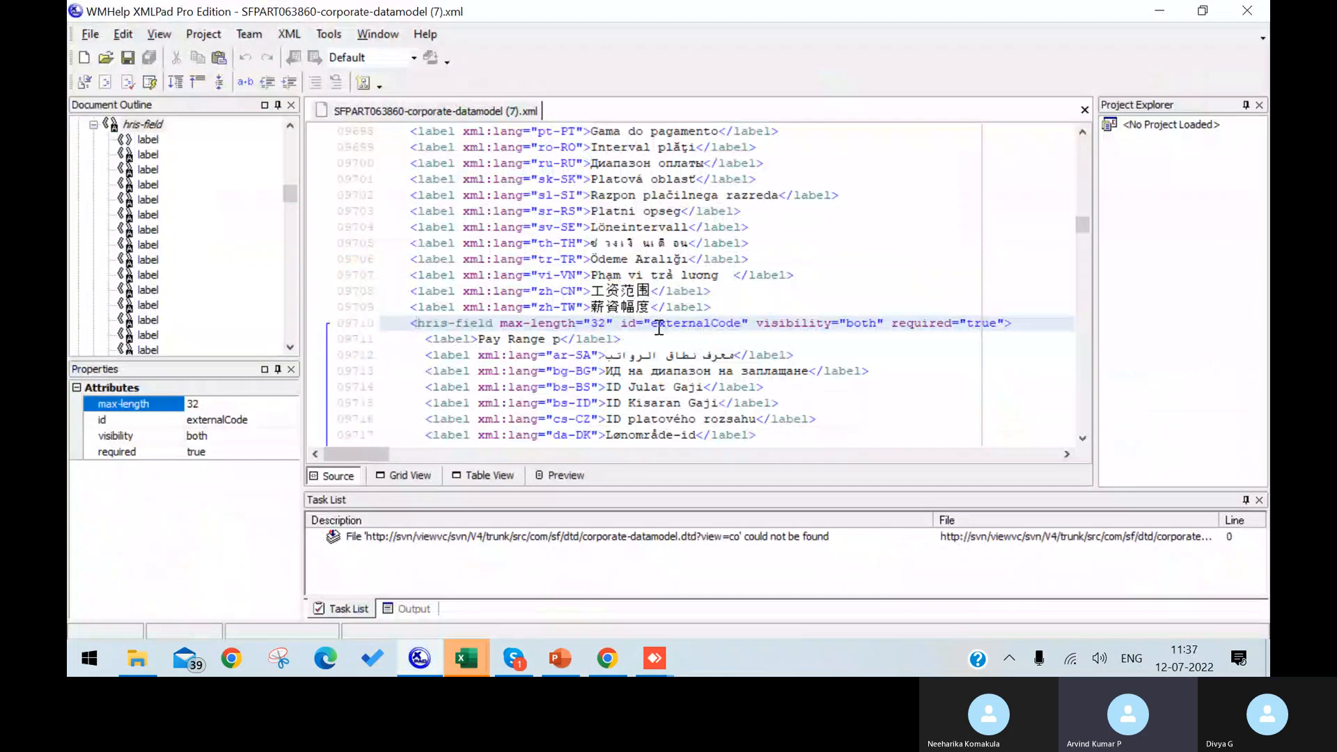
left_click(853, 324)
left_click(977, 321)
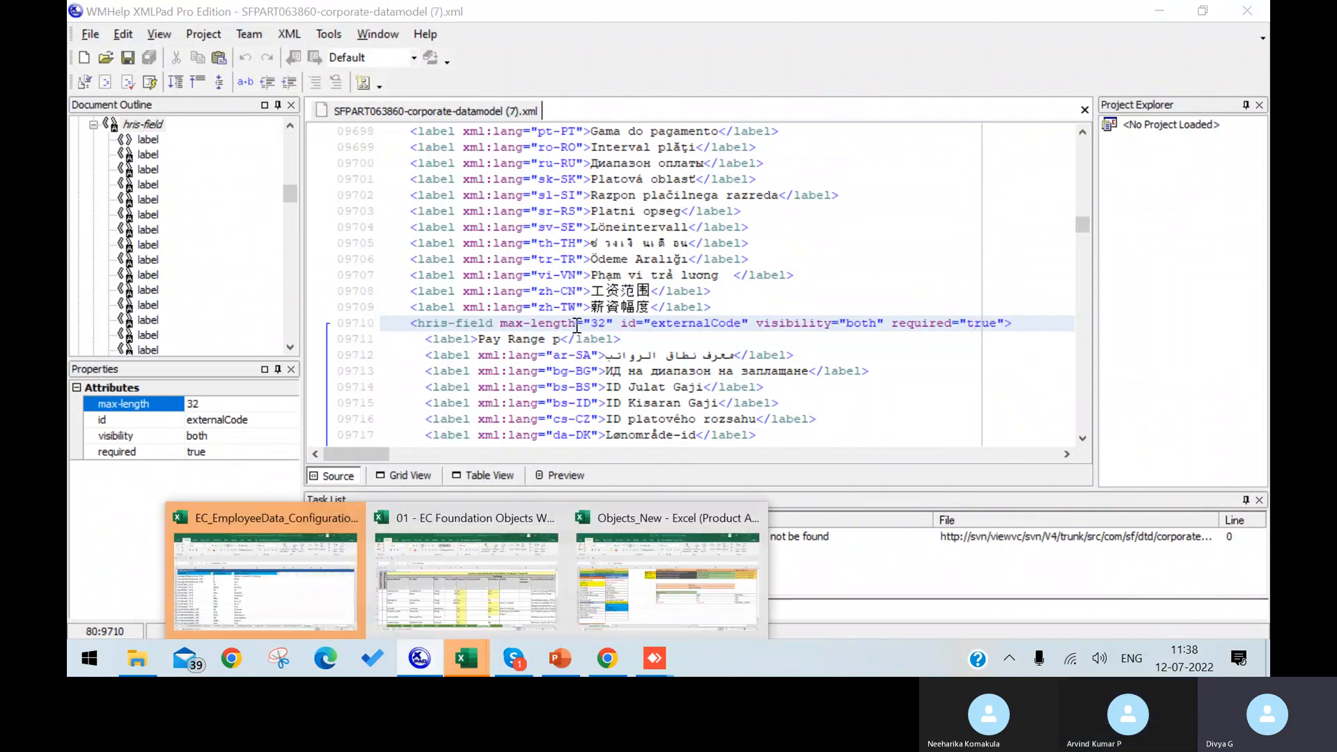
key("alt+Tab")
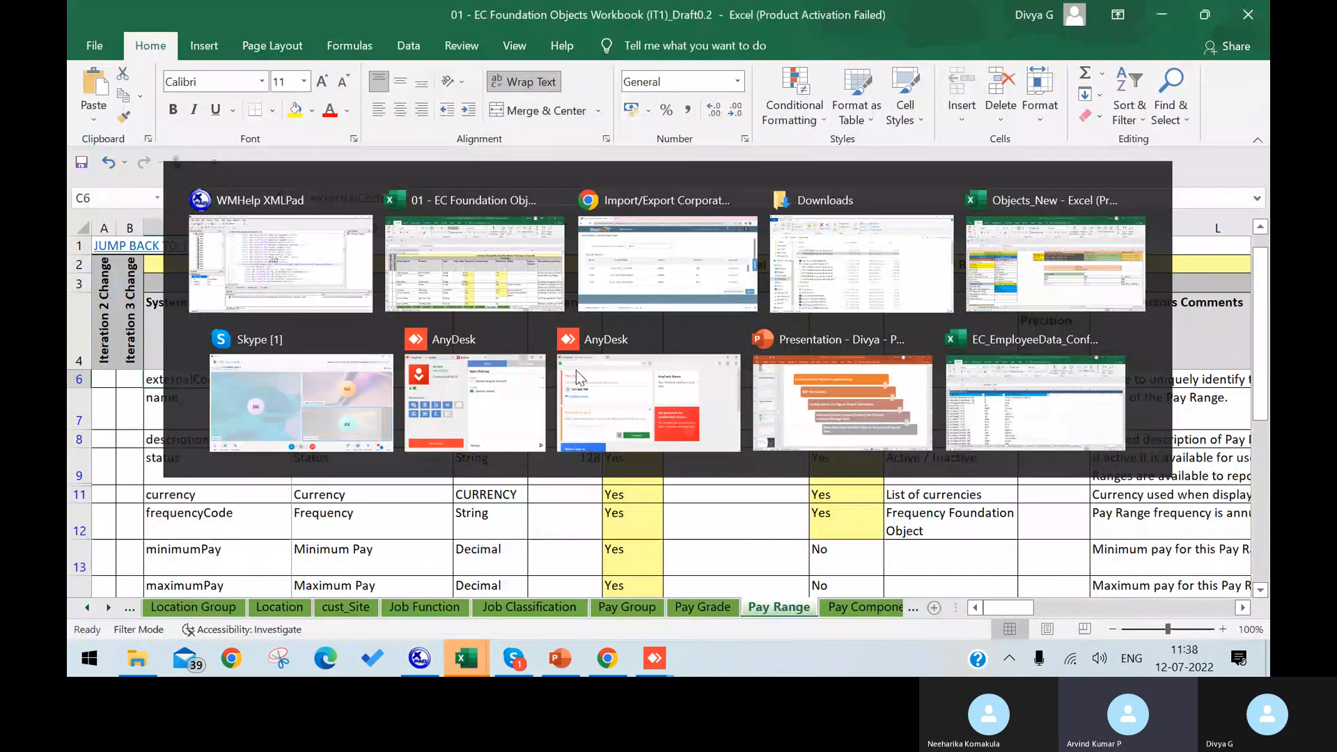
left_click(491, 277)
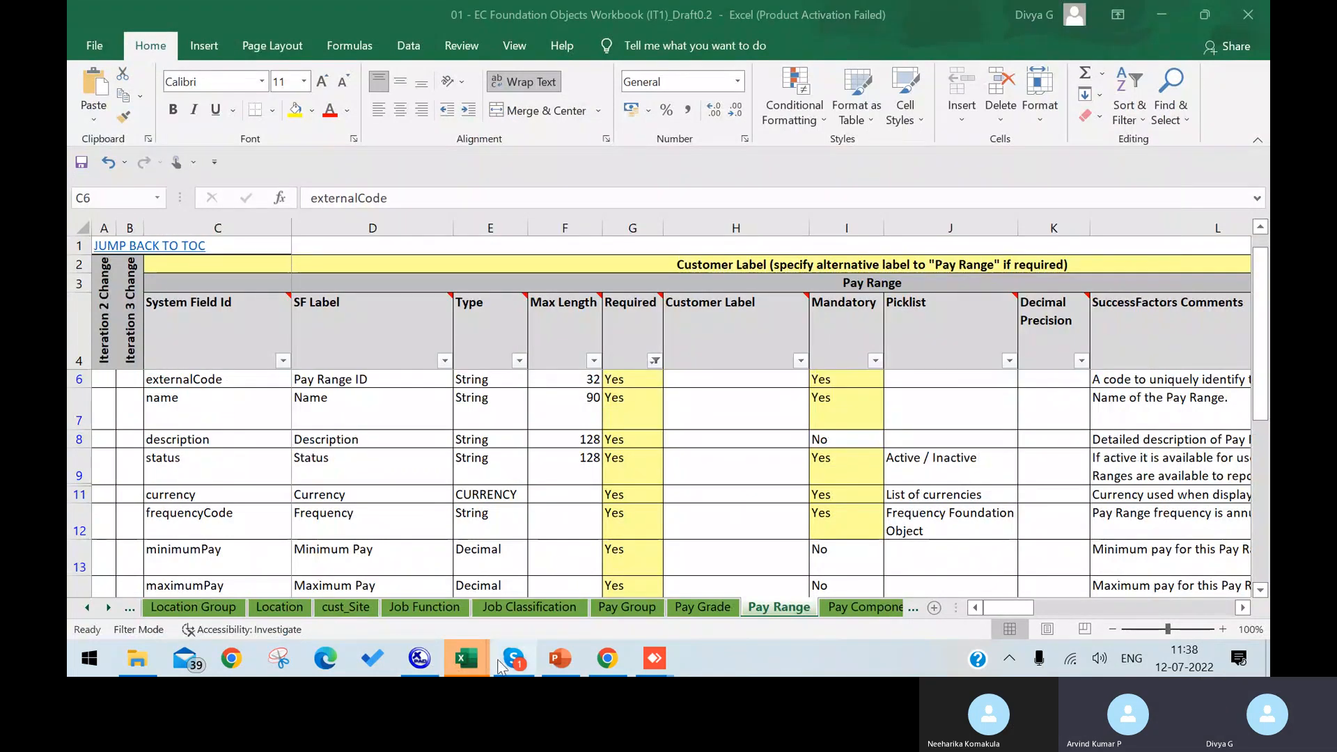
Step: Return to XMLPad and change the default label of the payRange externalCode field to "Pay Range A"
left_click(421, 662)
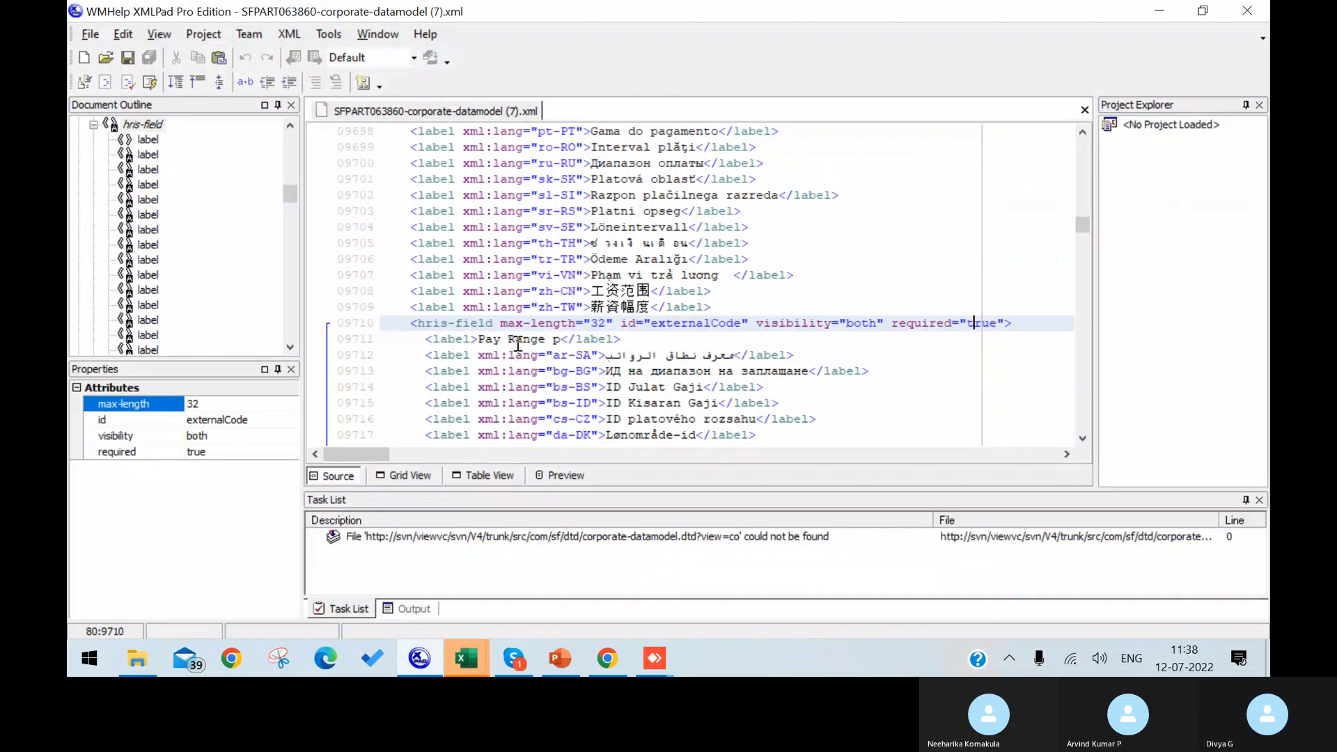
left_click(553, 339)
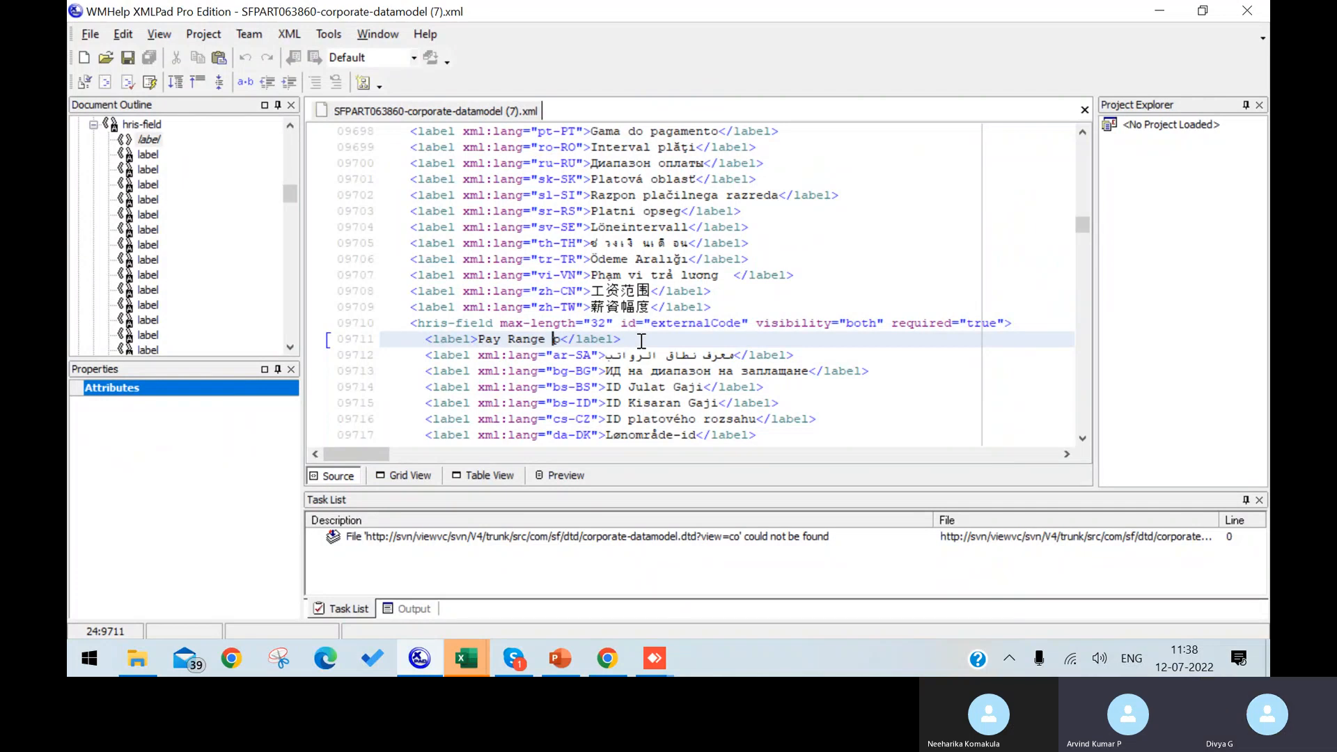
key("Delete")
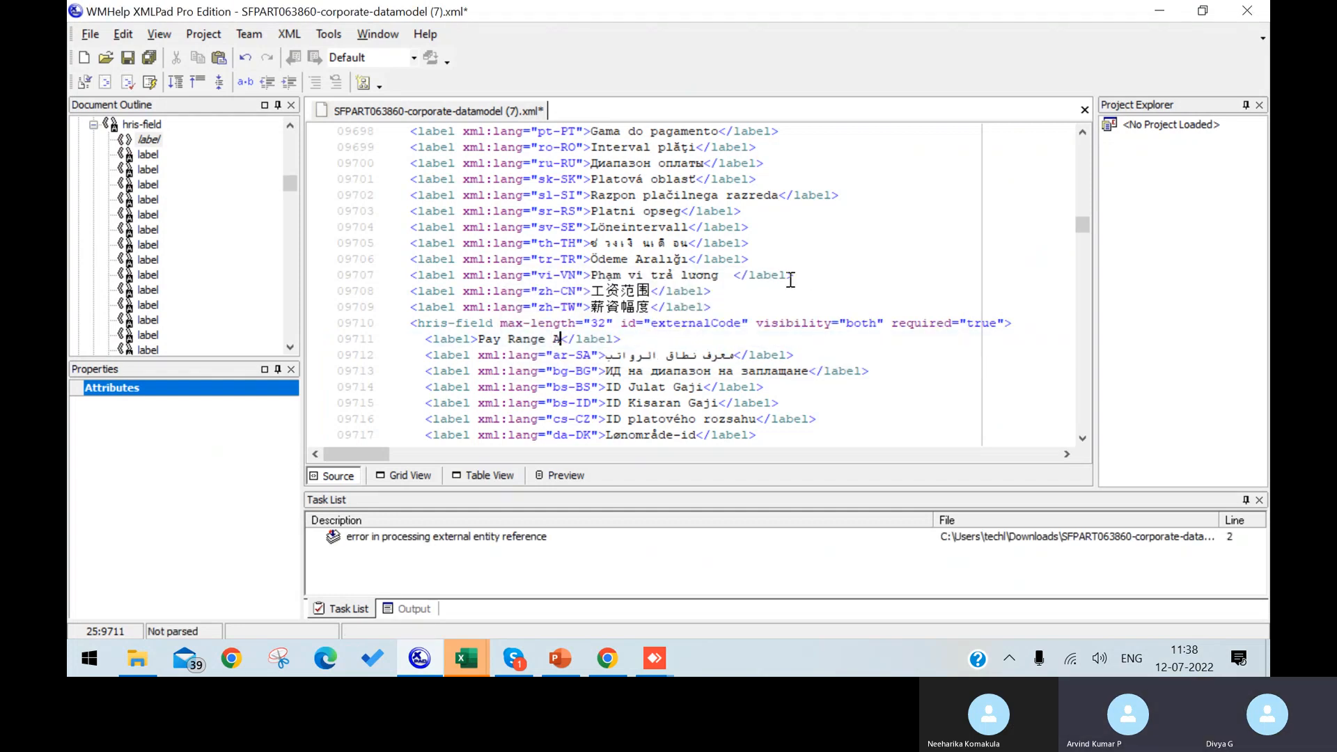
type("A")
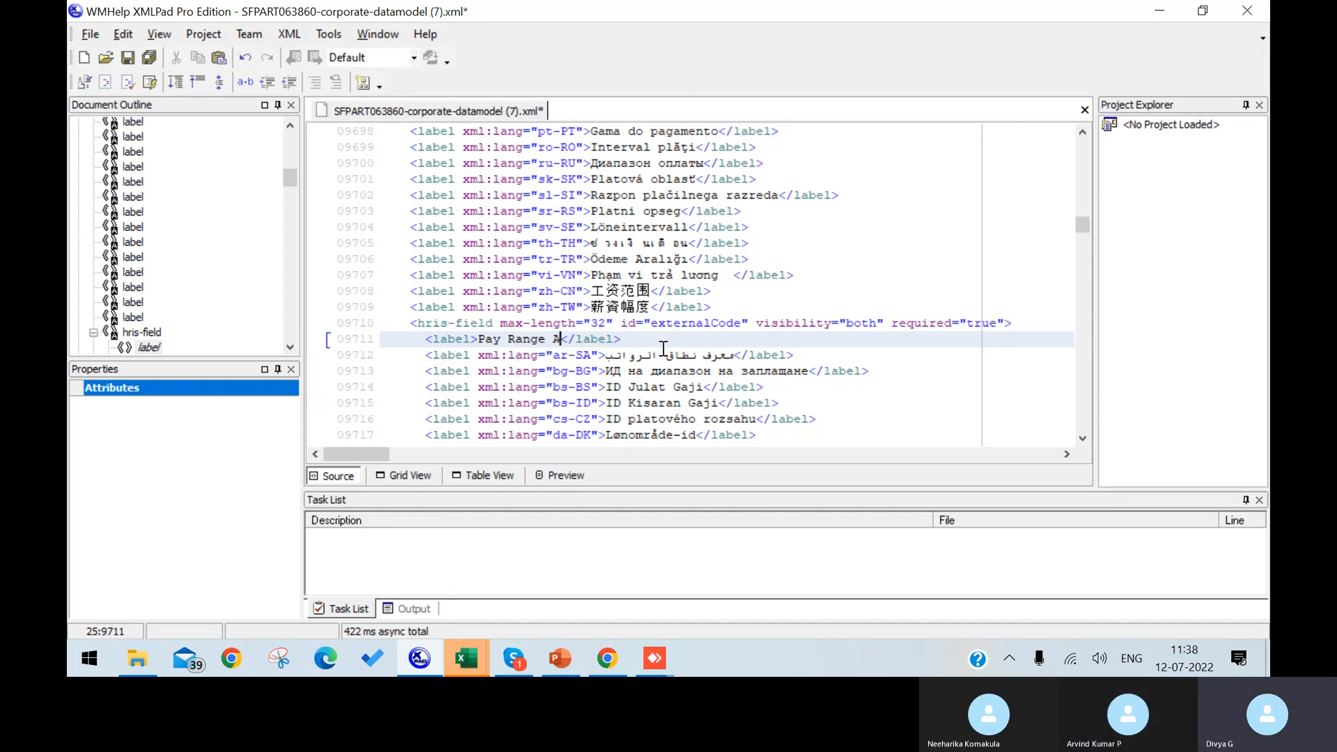
Step: Switch to the EC Foundation Objects Workbook in Excel, review the name row of the Pay Range sheet, and return to XMLPad
left_click(1088, 437)
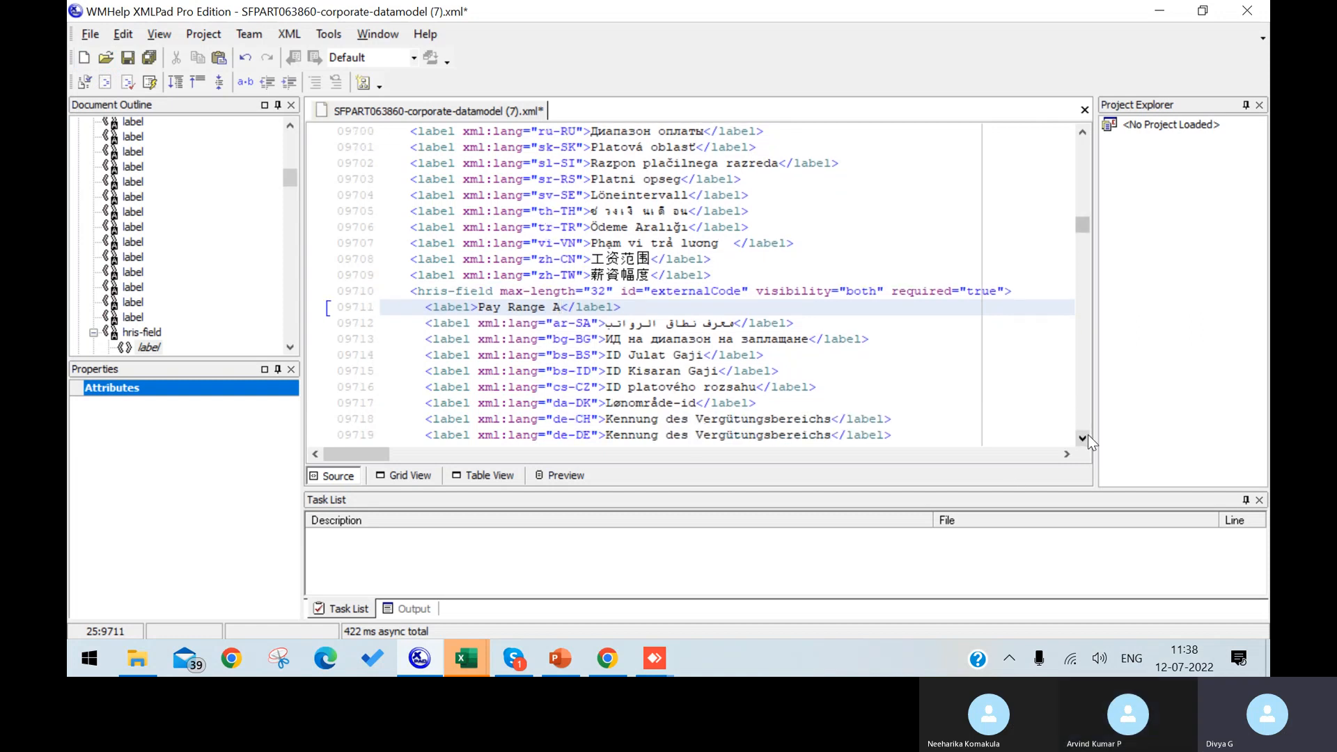
left_click(1088, 437)
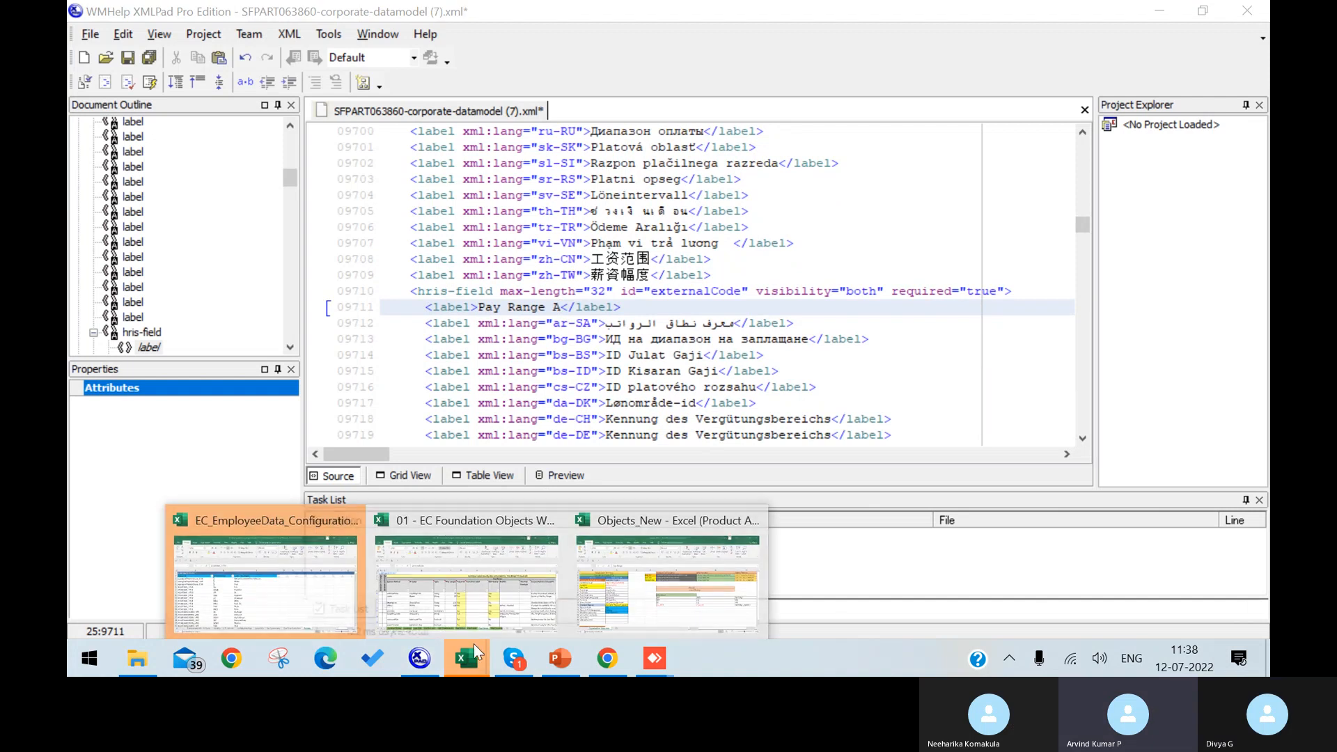
left_click(492, 581)
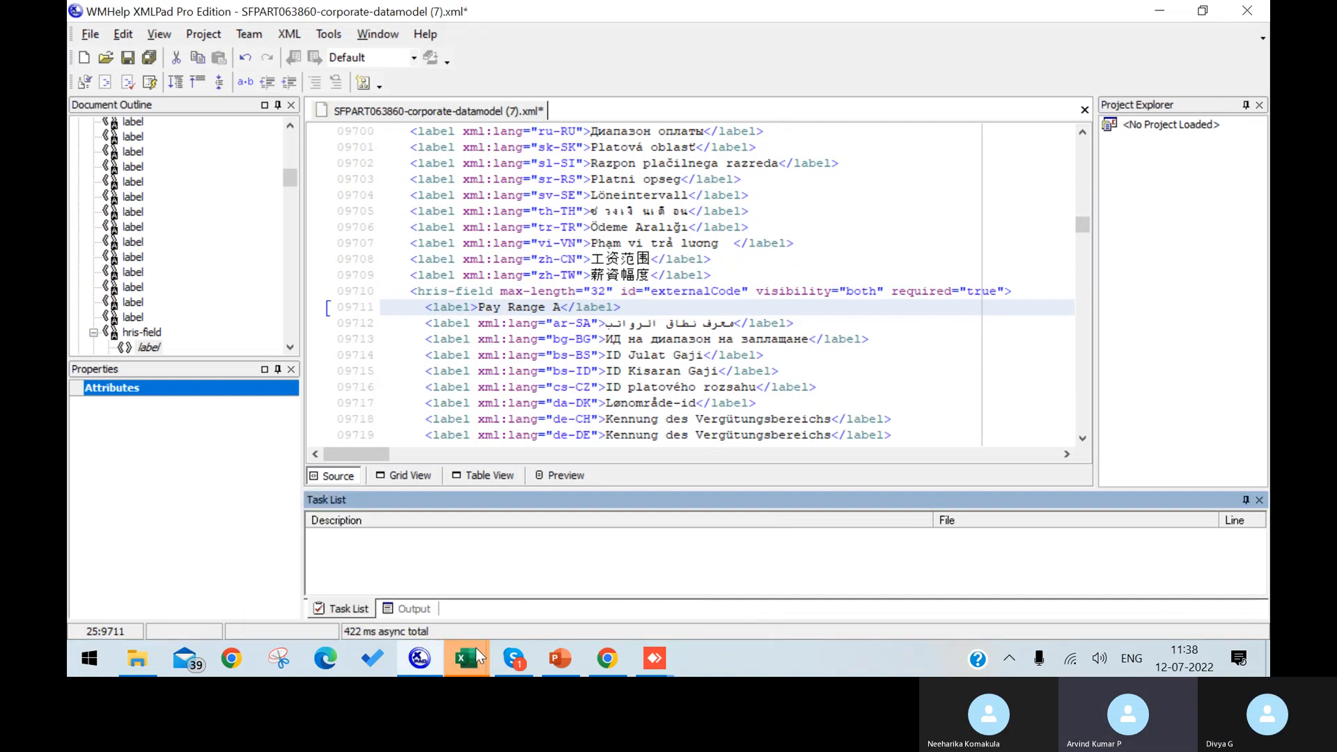
mouse_move(479, 656)
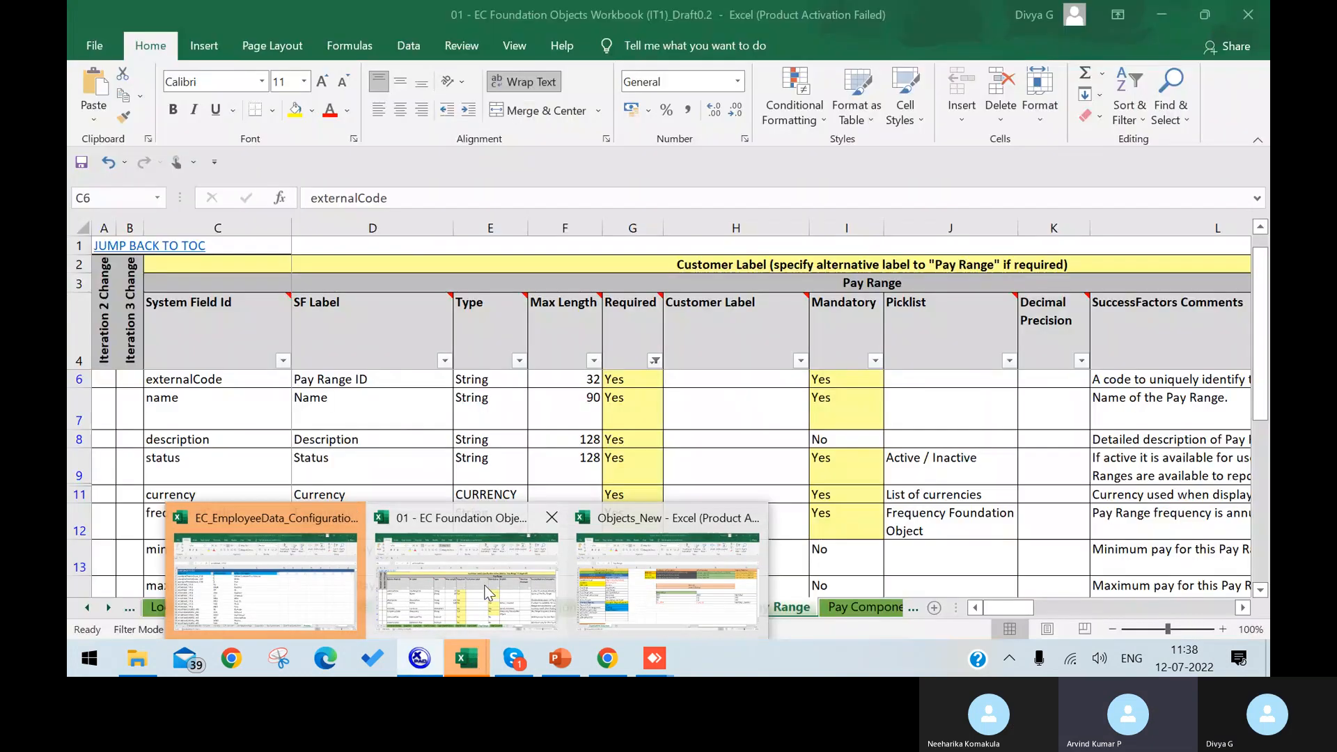
left_click(488, 589)
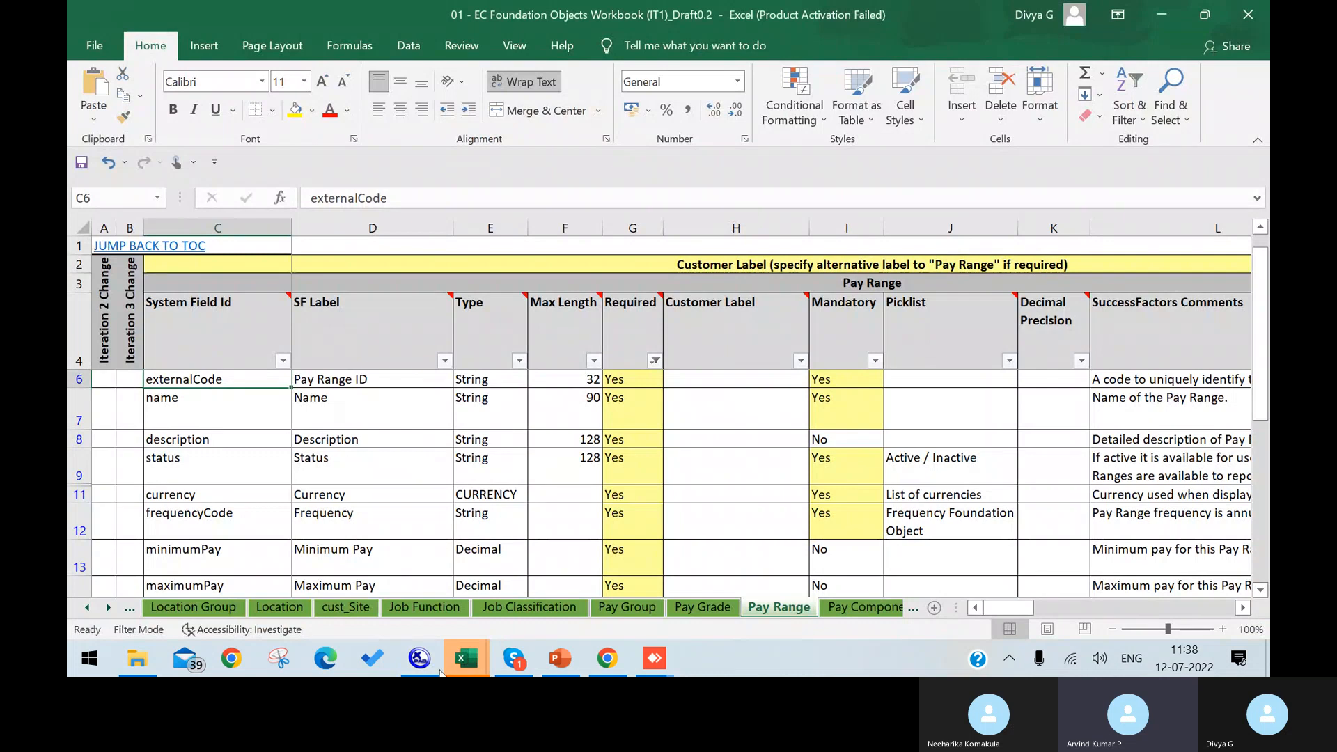
left_click(421, 659)
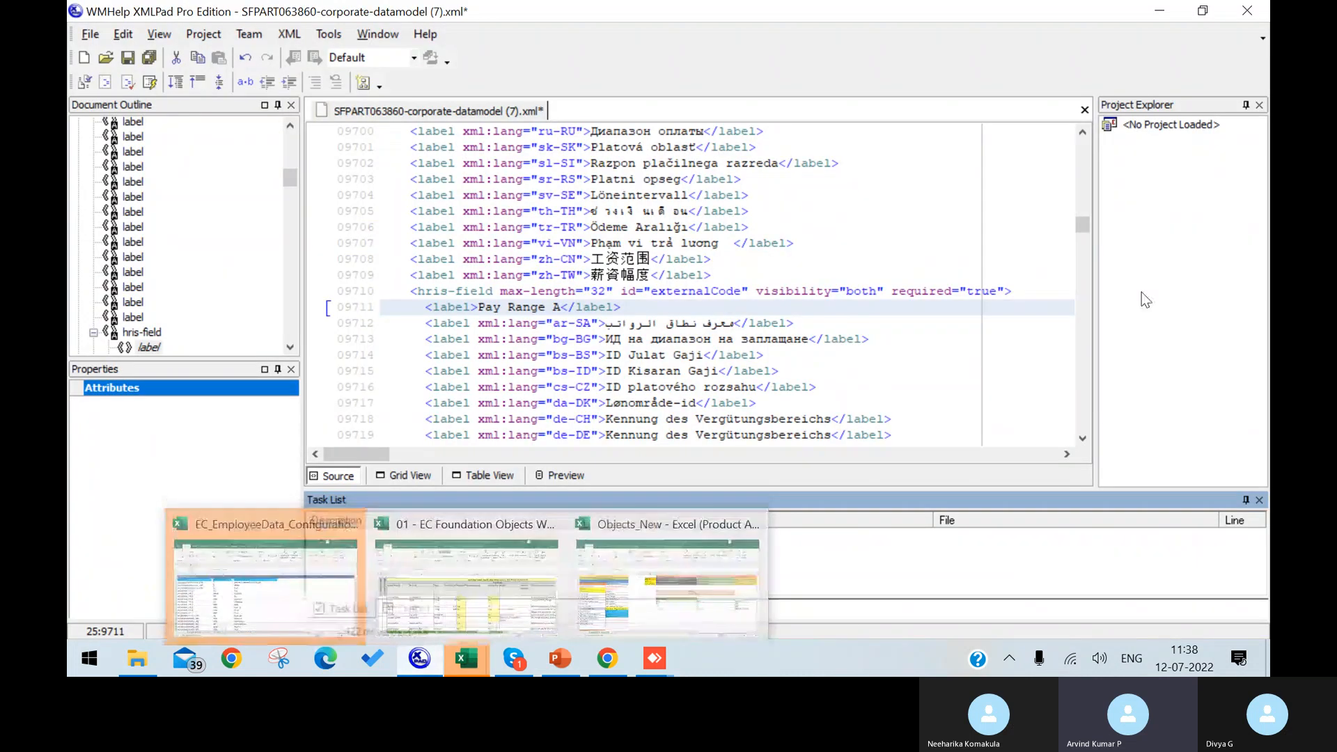
Step: Locate the payRange name field in the XML source and set its max-length attribute to 90
left_click(1083, 404)
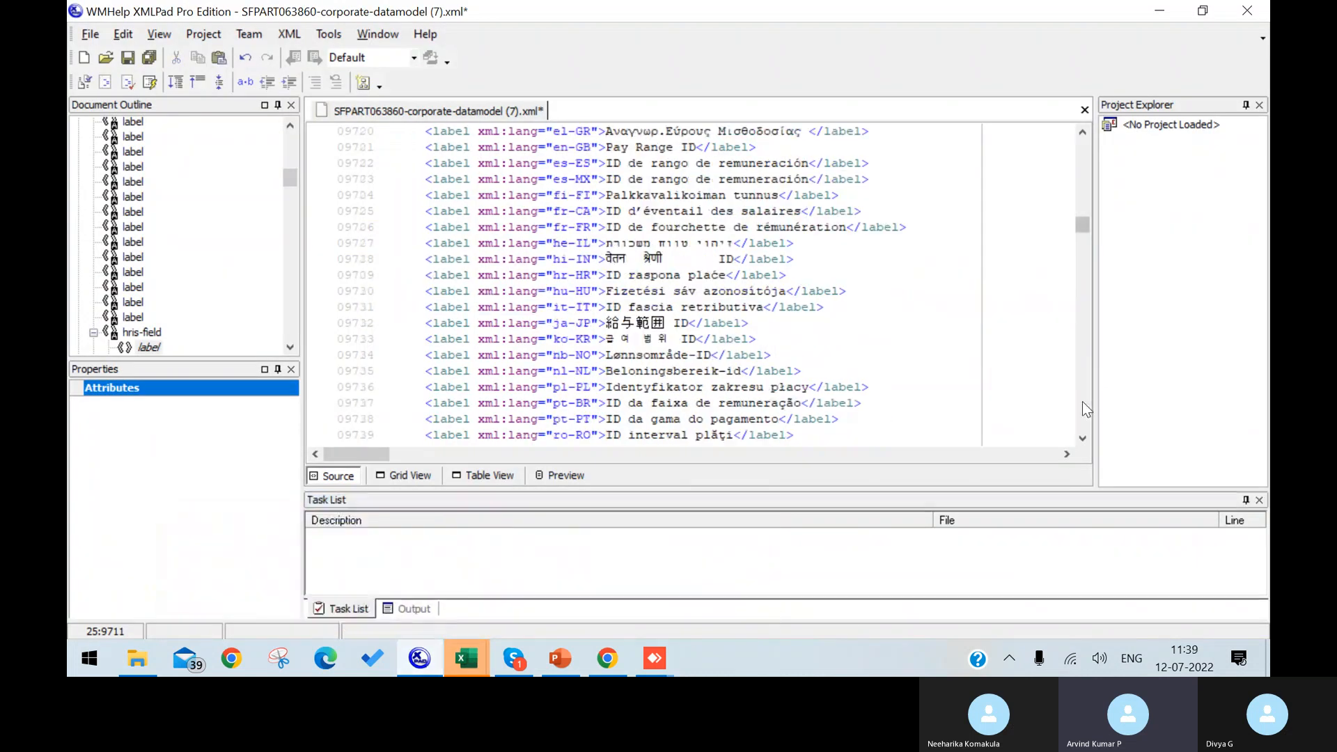
left_click(1083, 404)
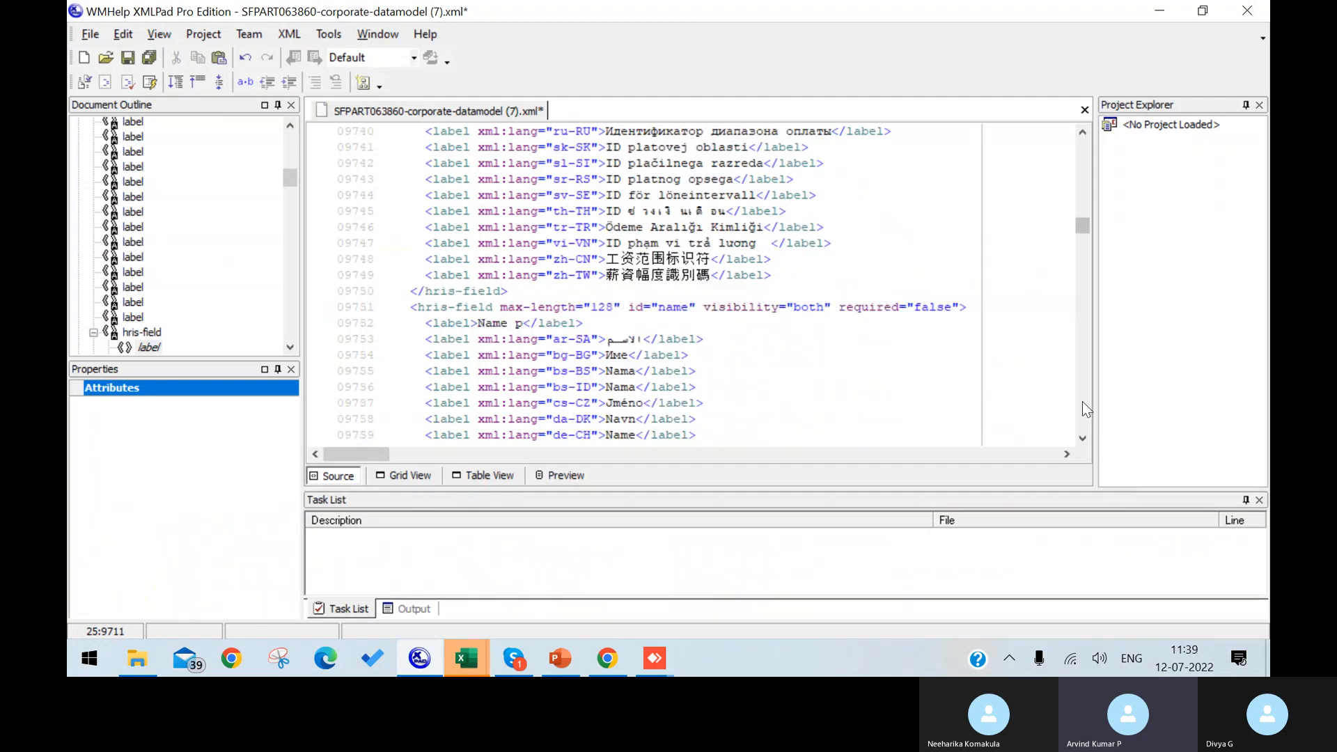
left_click_drag(591, 308, 632, 307)
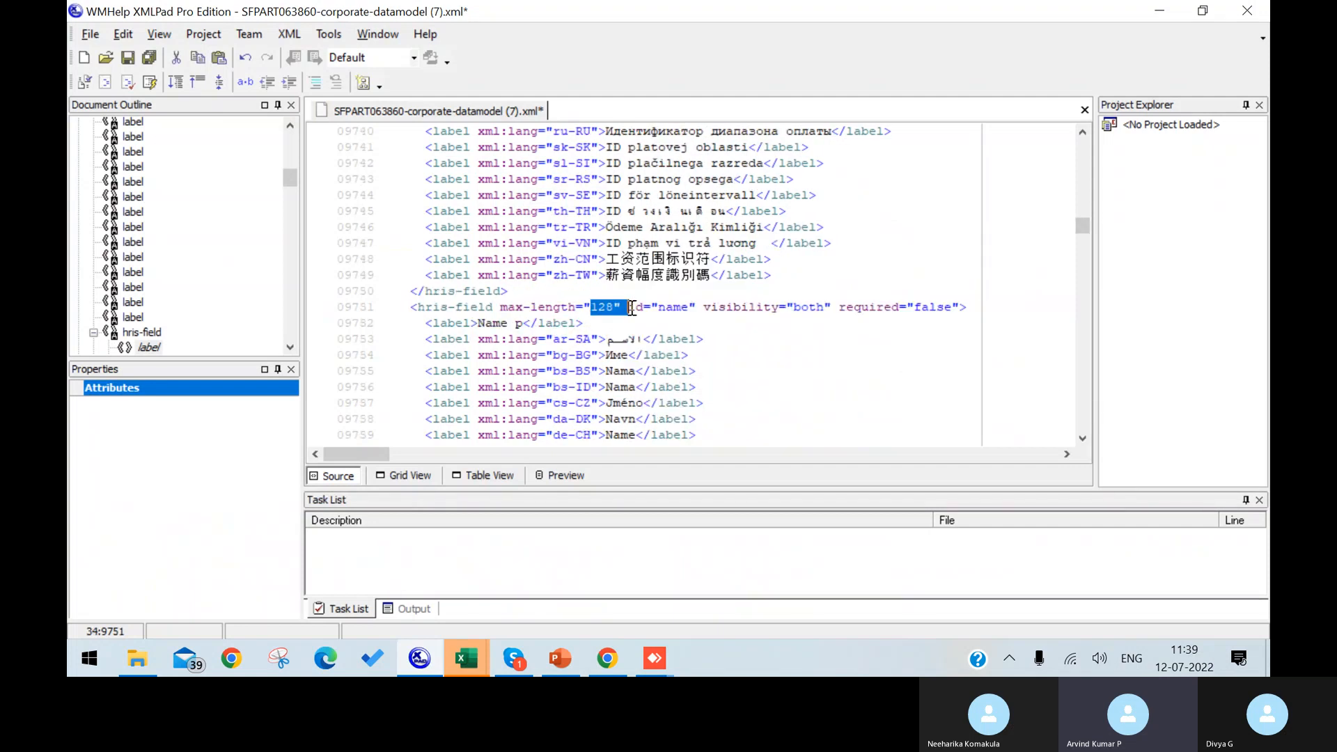
key("shift+Left")
key("shift+Left")
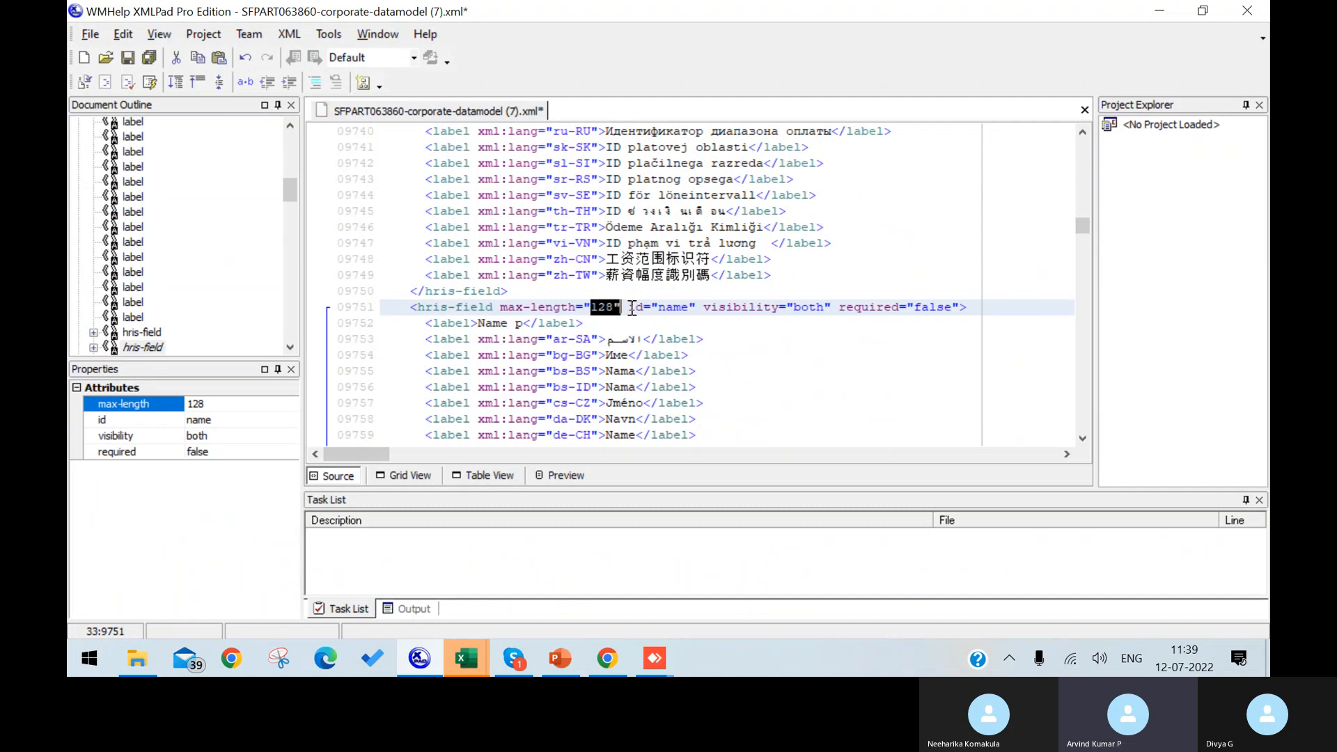
type("90")
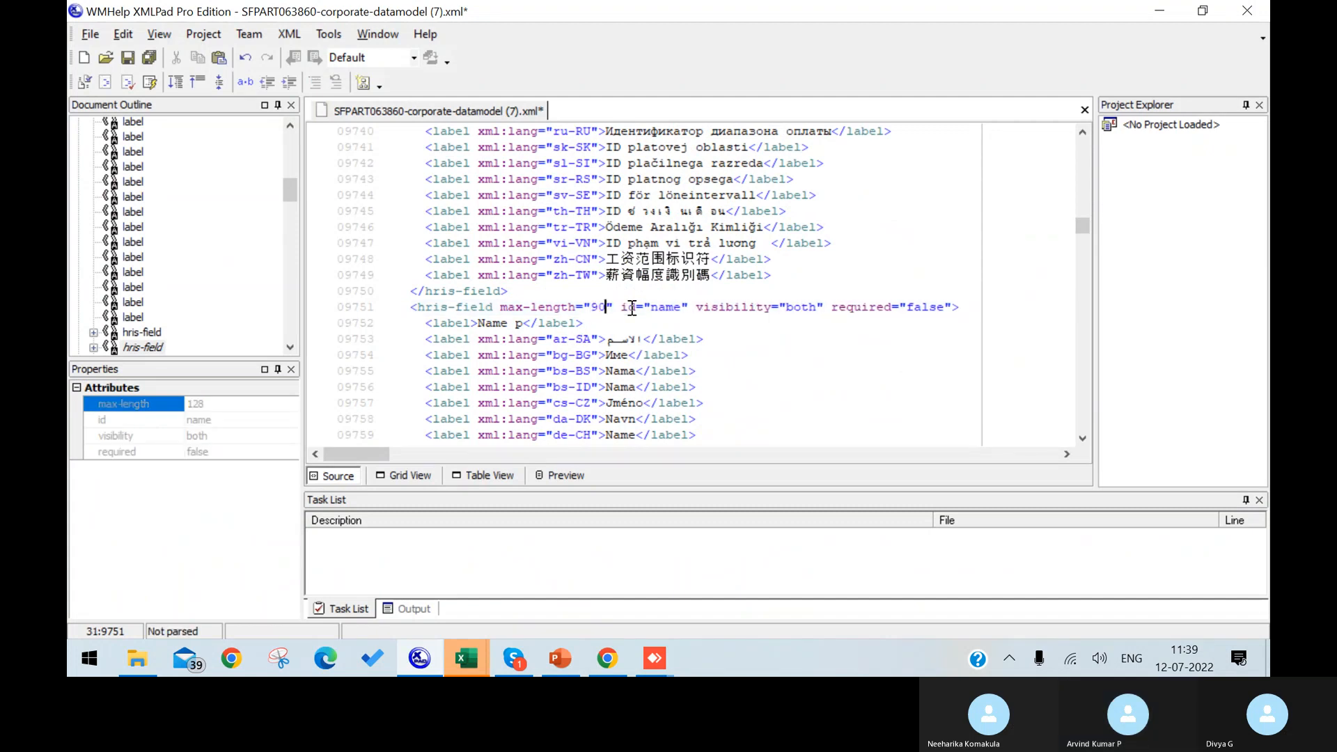
Step: Set the required attribute of the payRange name field to "true"
left_click(909, 307)
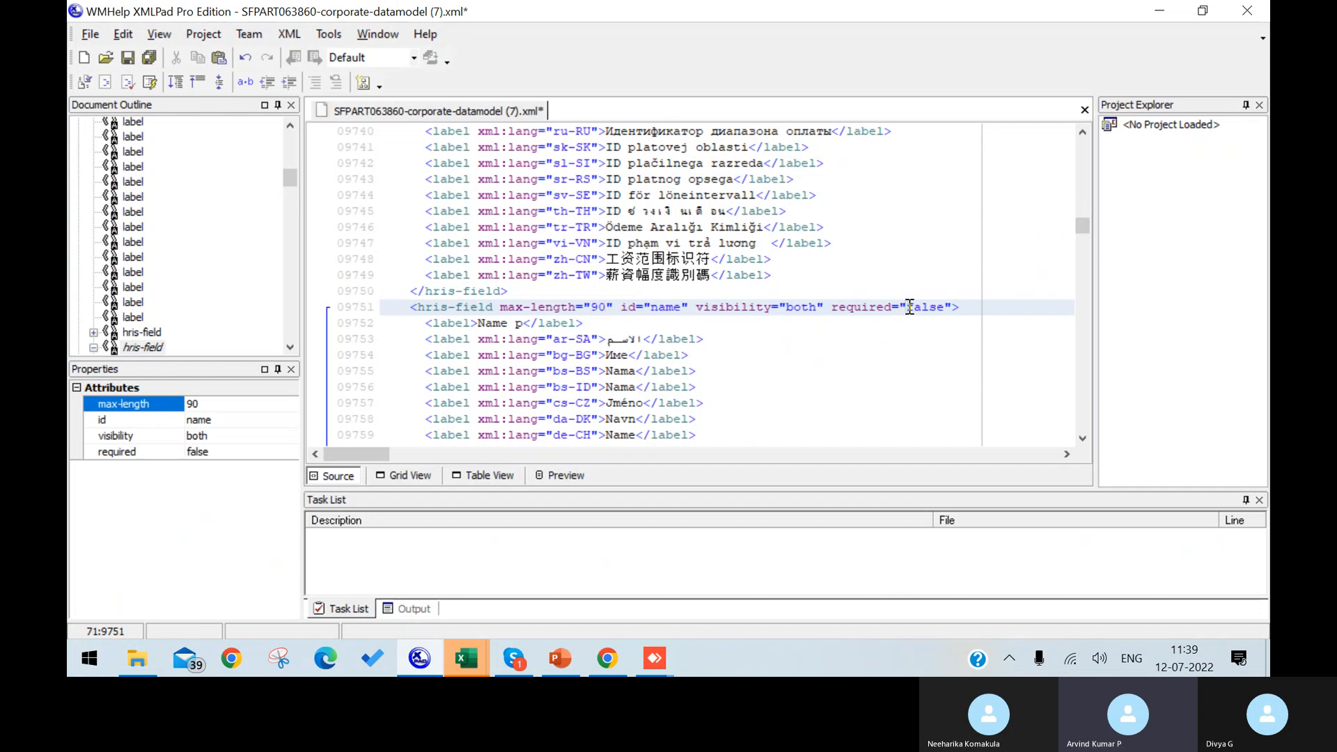
key("Delete")
key("Delete")
key("Delete")
key("Delete")
key("Delete")
type("true")
Step: Check the name row in the Excel workbook, return to XMLPad and change the payRange name field's default label to "Name A"
mouse_move(454, 662)
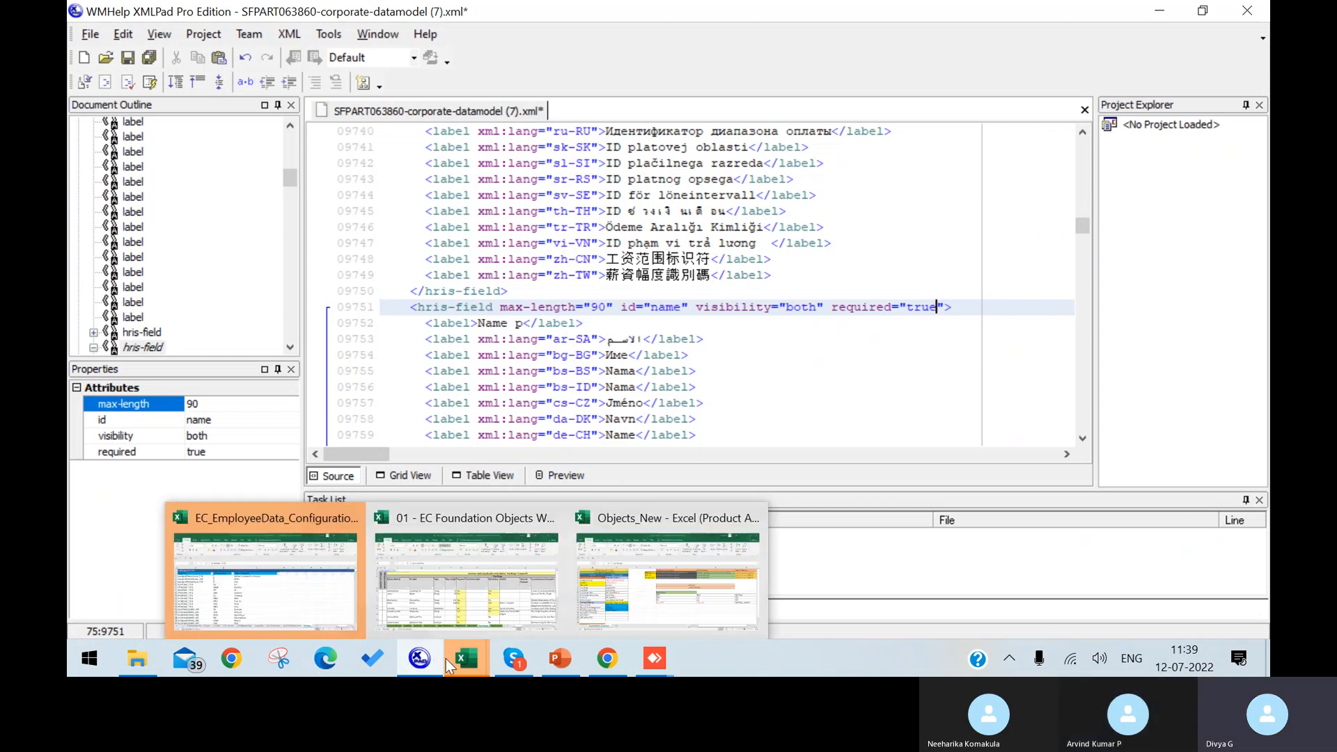
left_click(459, 582)
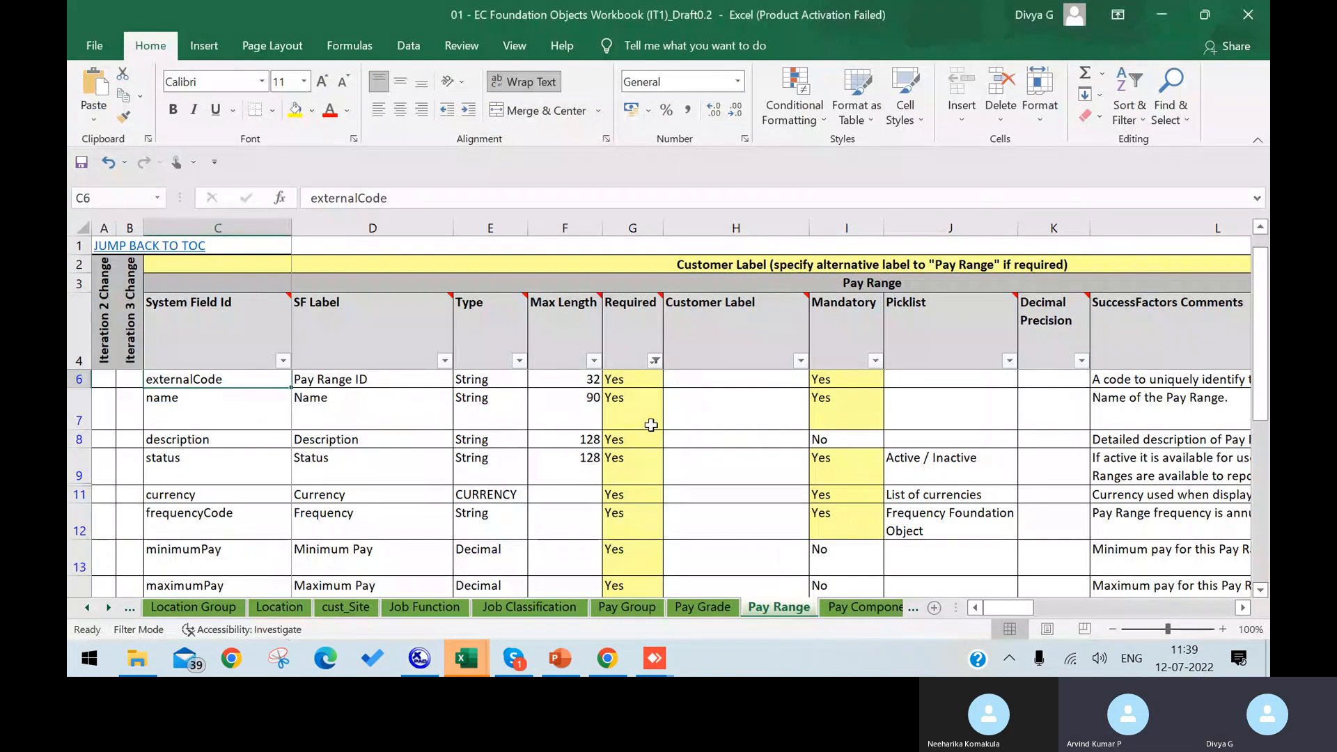
left_click(430, 667)
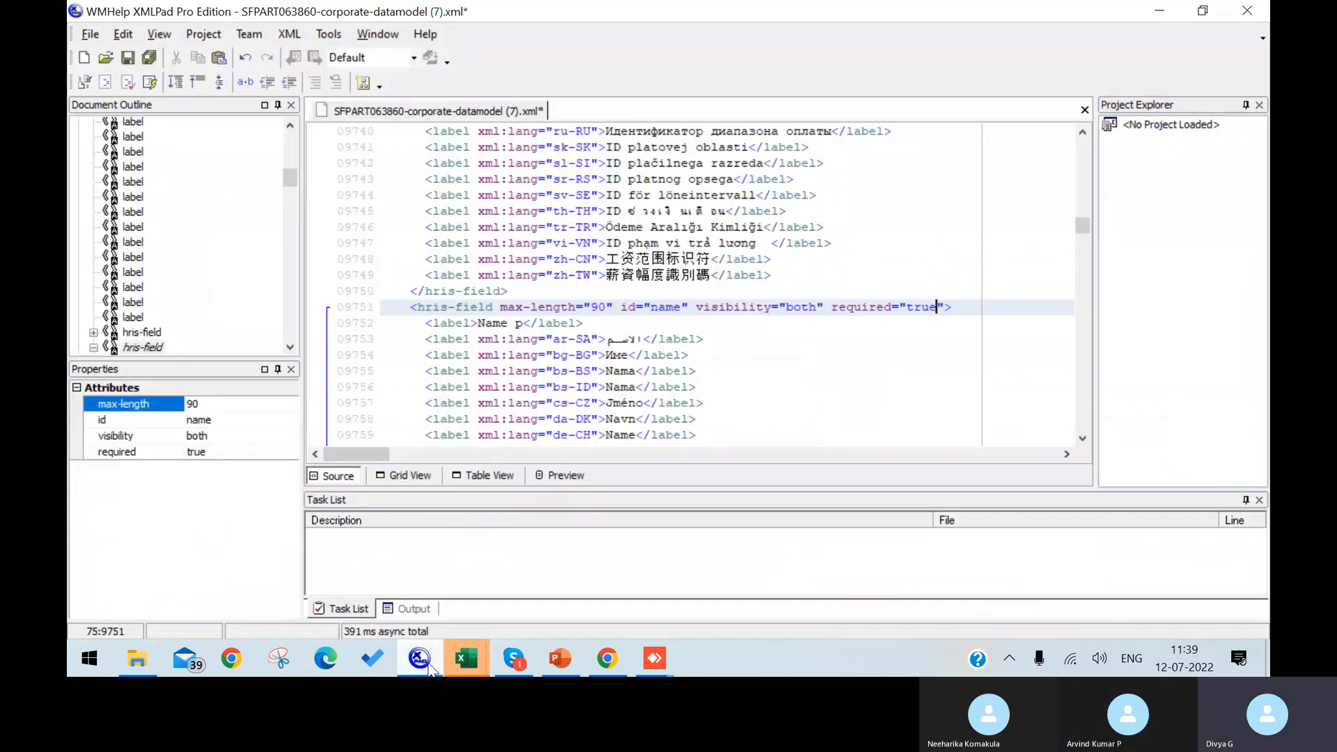
left_click(518, 323)
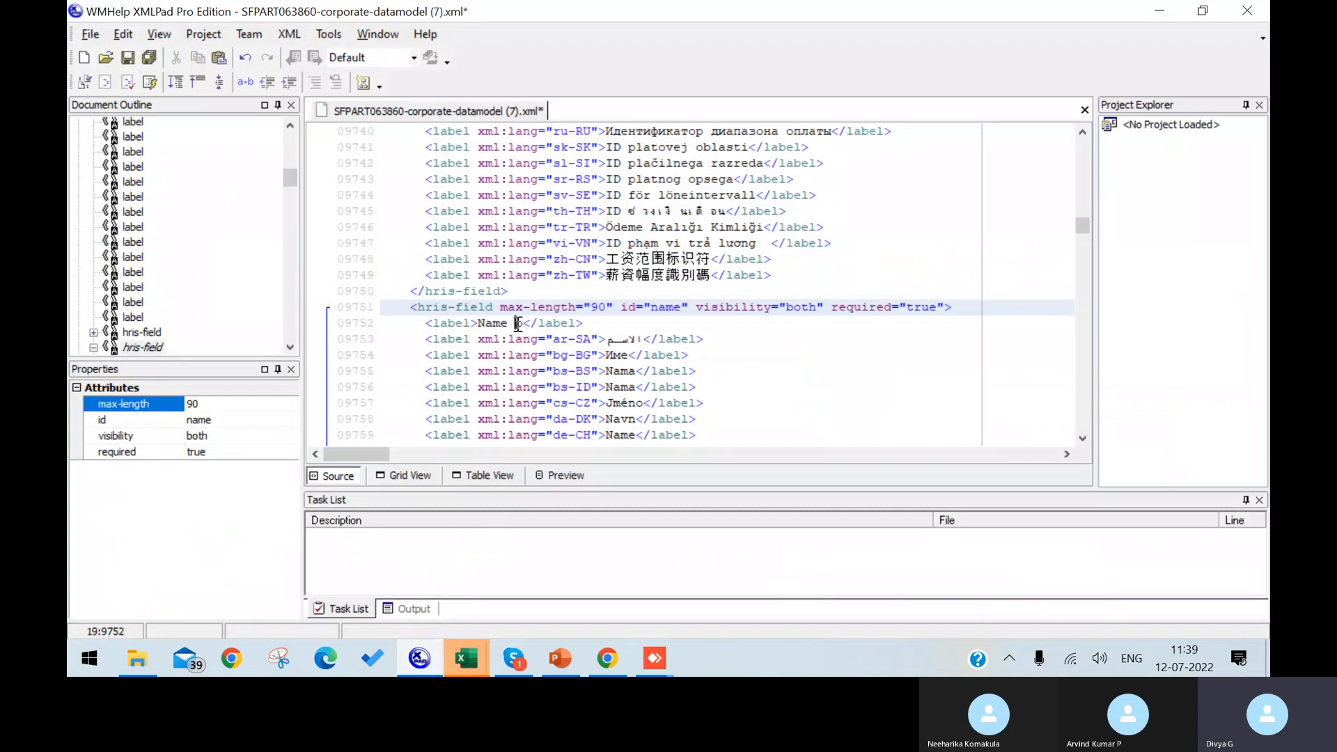
key("Delete")
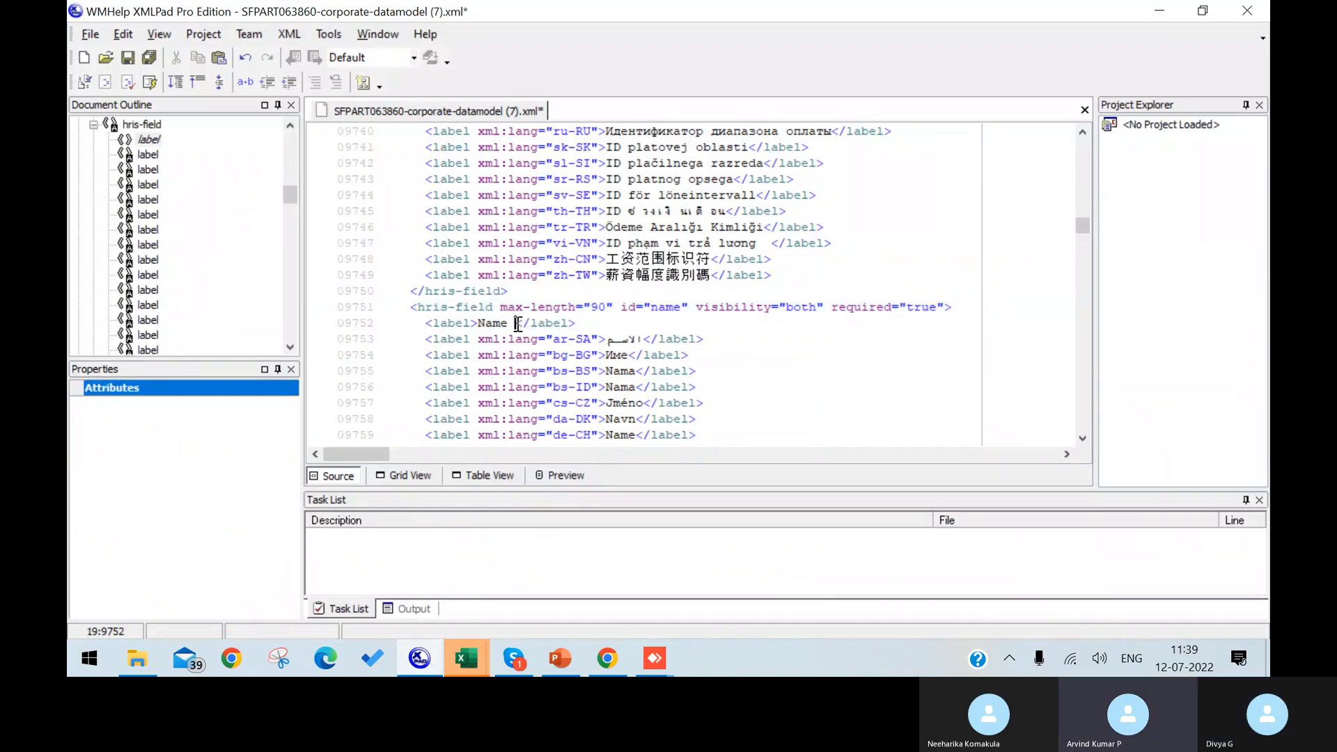
type("A")
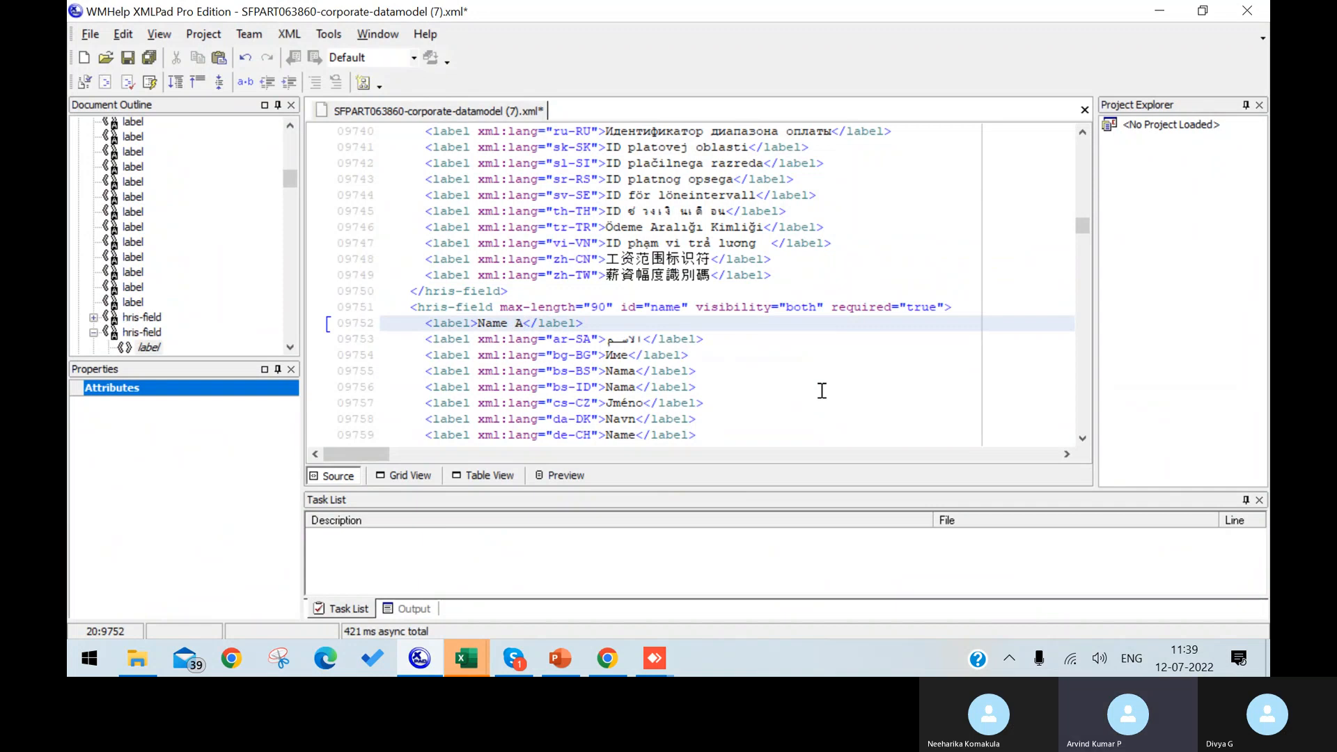
Step: Review the description row of the workbook's Pay Range sheet in Excel and return to XMLPad
mouse_move(473, 648)
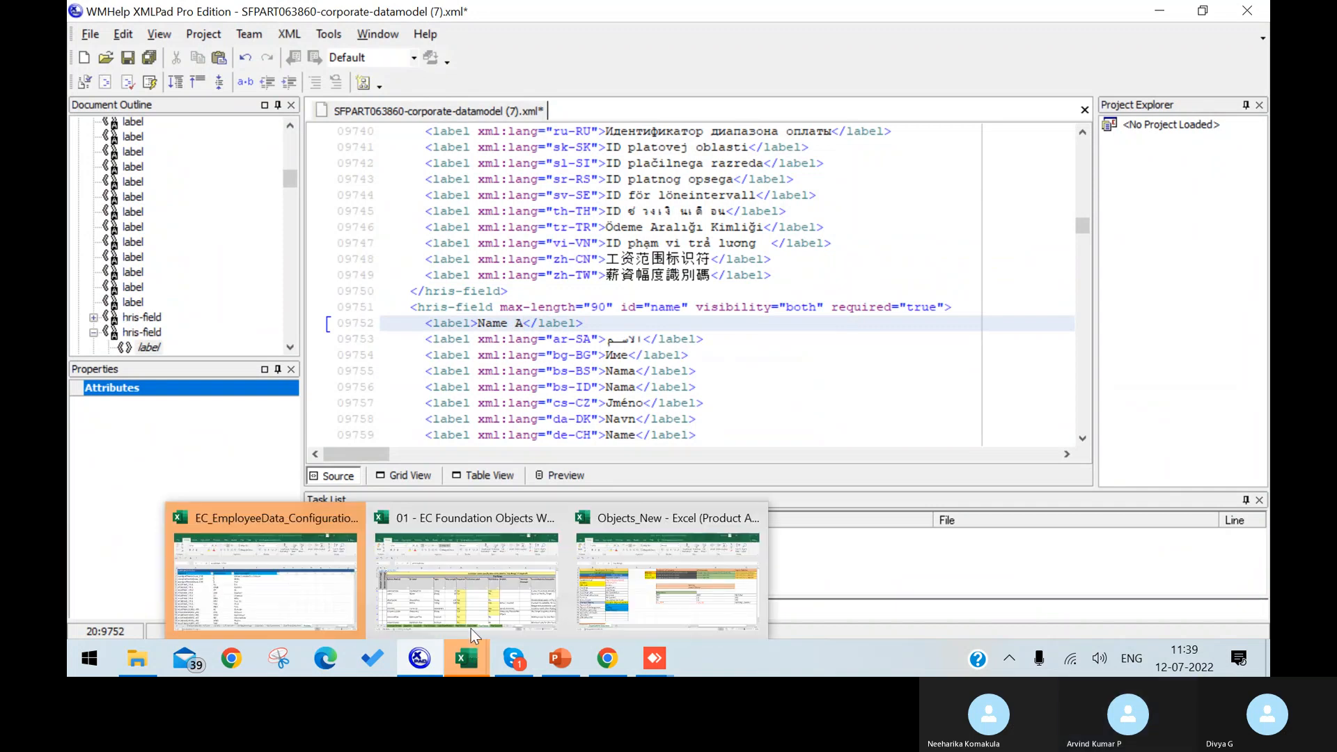
left_click(474, 587)
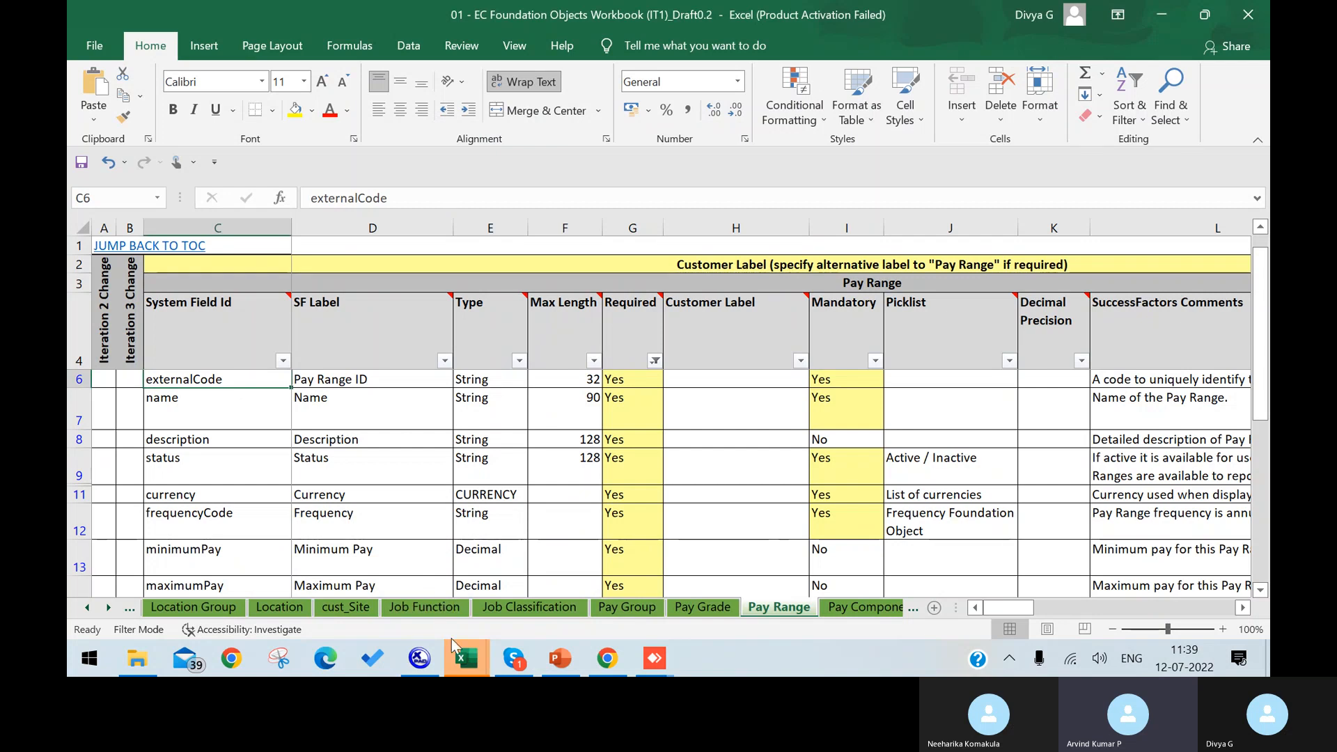
left_click(420, 659)
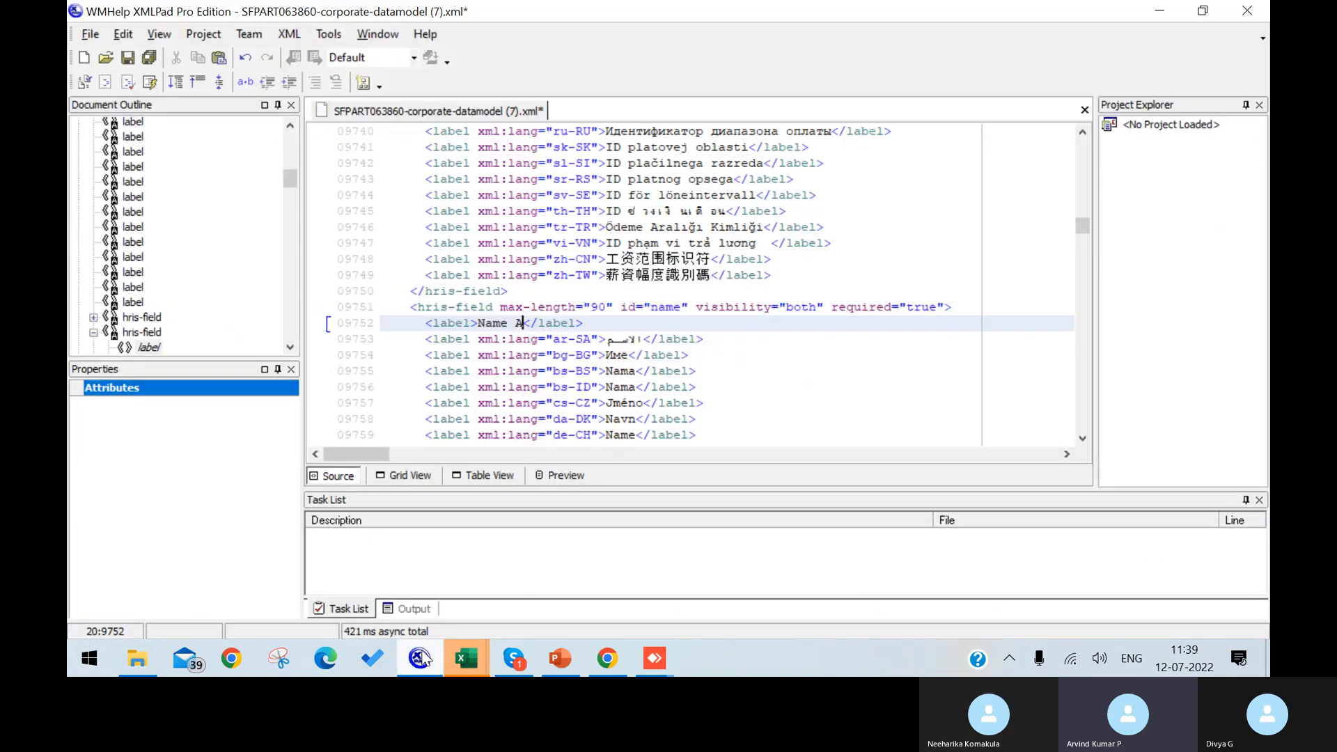
Step: Set the payRange description field's required attribute to "False" and its default label to "Description A"
left_click(1081, 412)
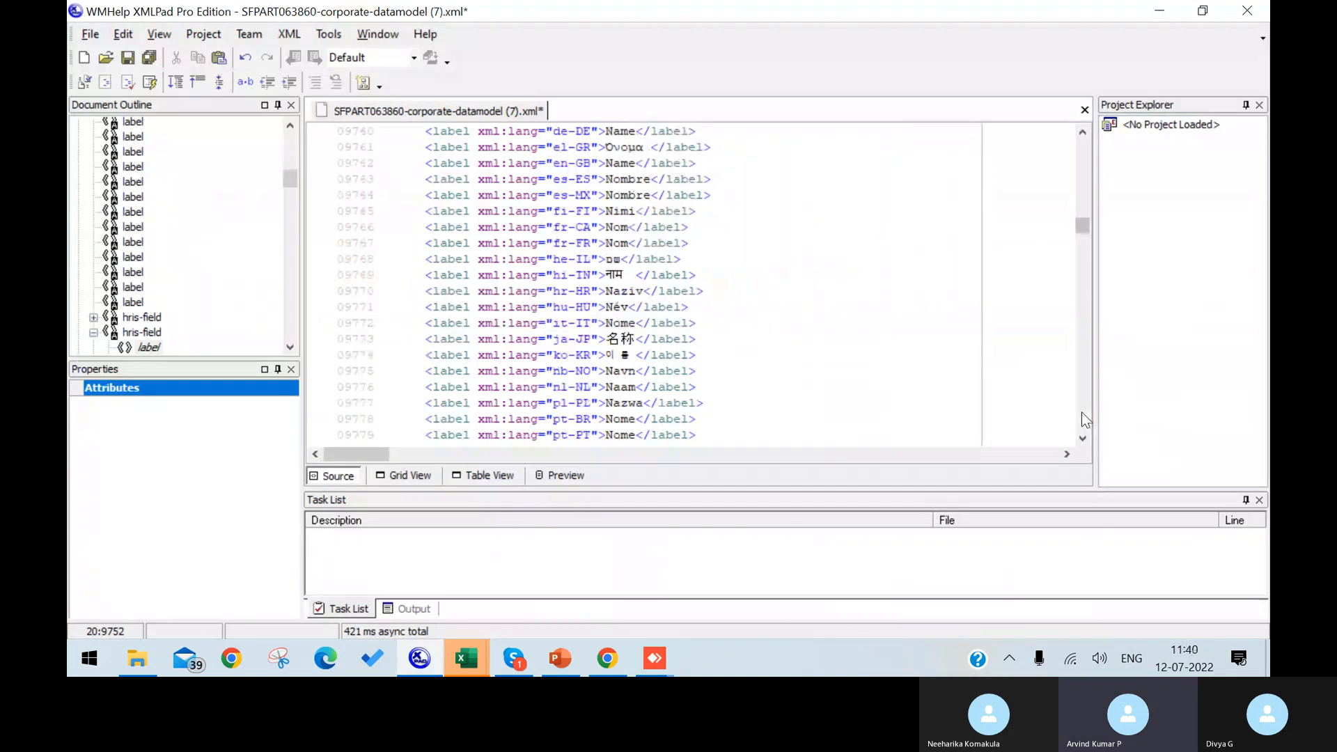
left_click(1081, 412)
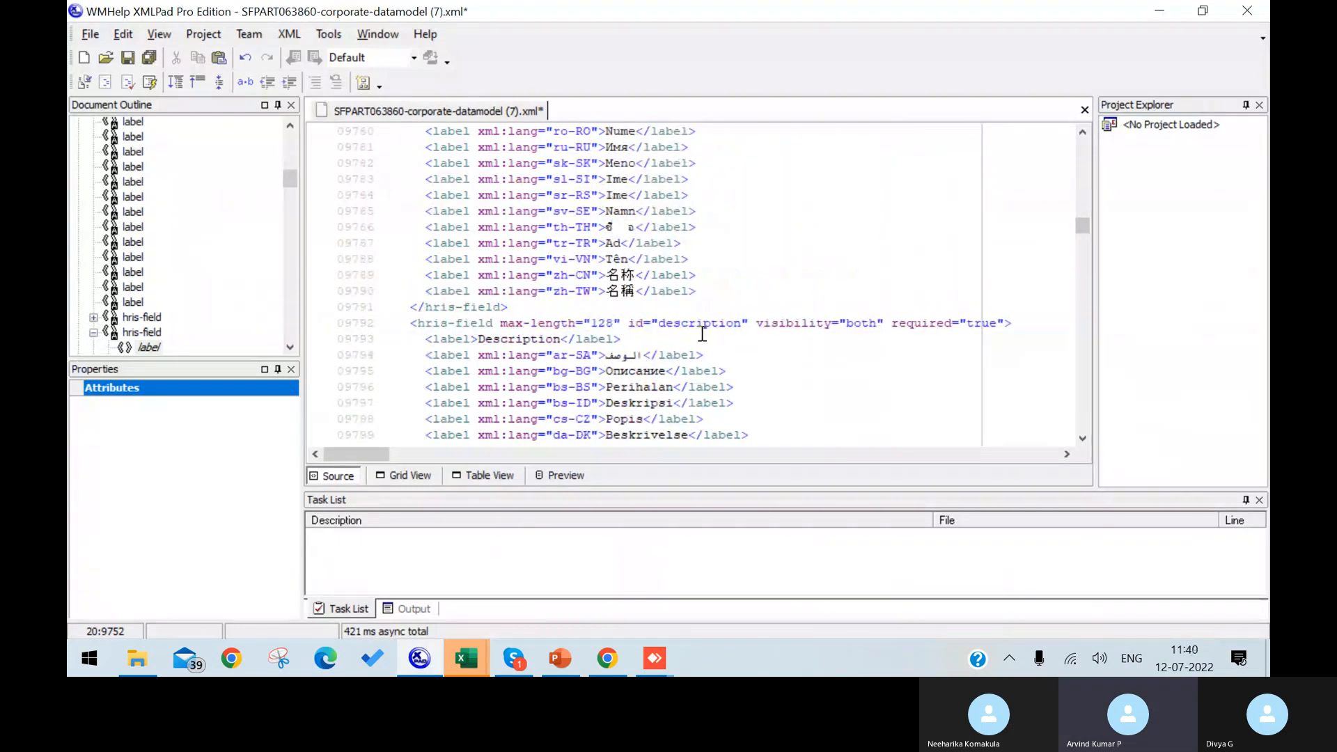
left_click(966, 326)
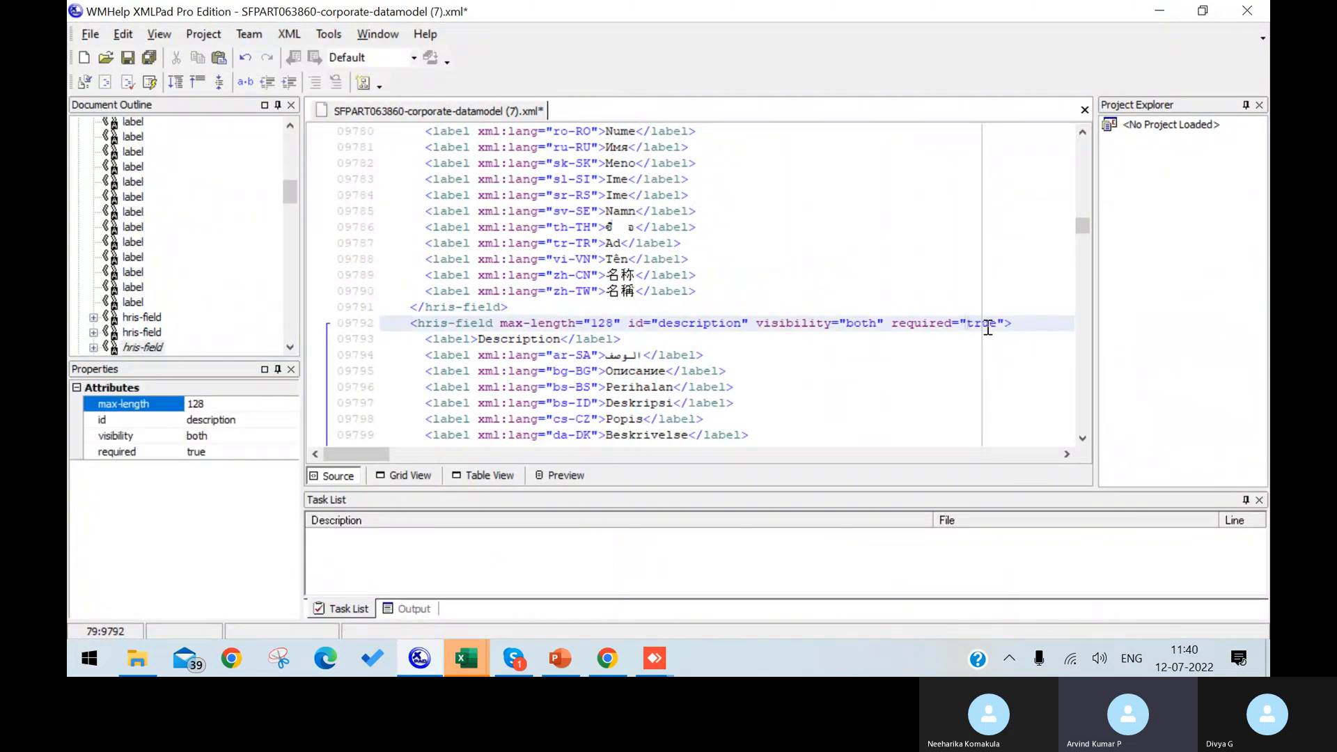
key("Delete")
key("Delete")
key("Delete")
key("Delete")
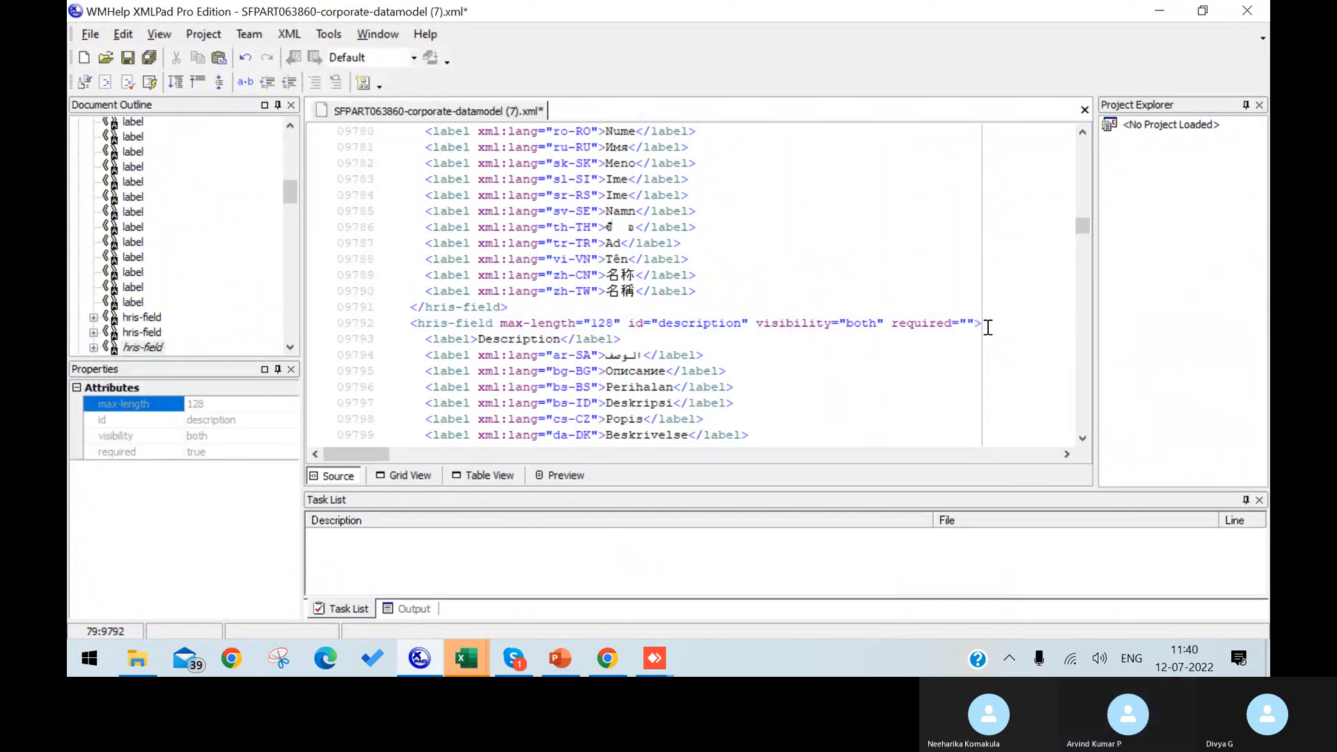
type("False")
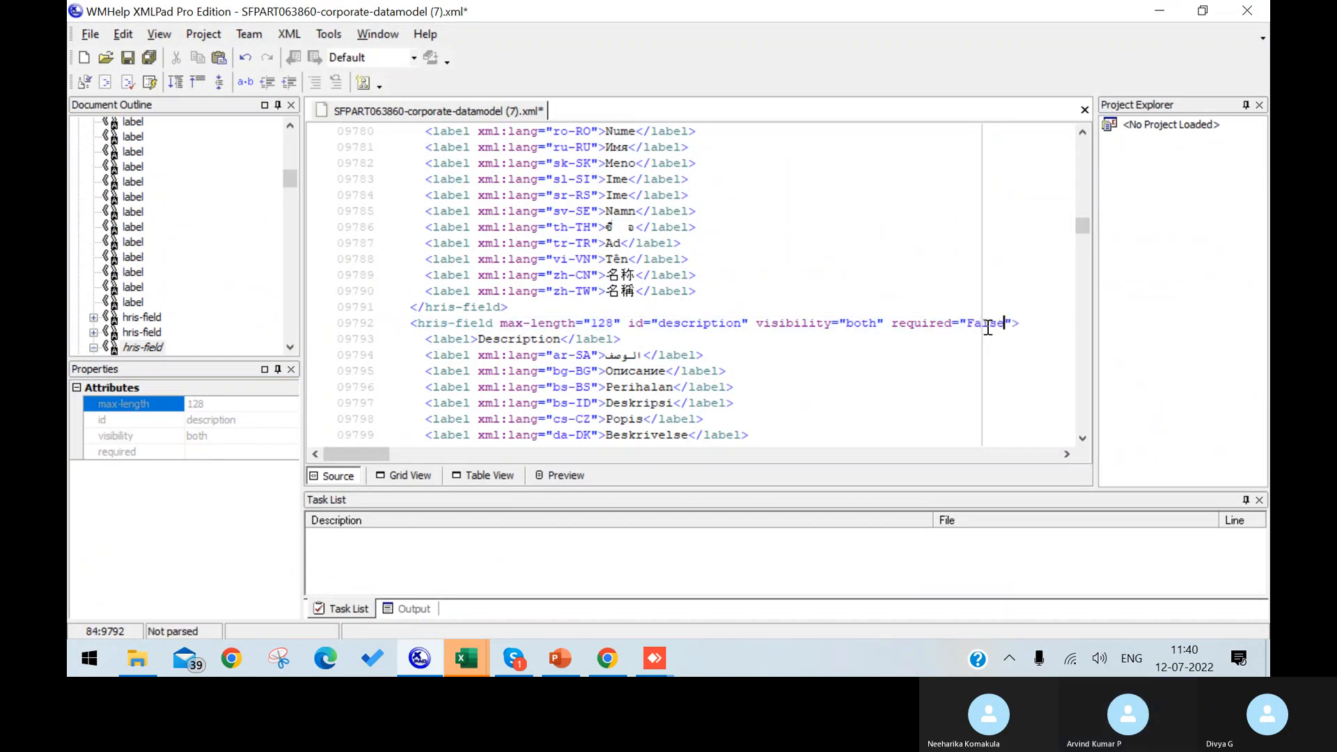
left_click(561, 340)
type("A")
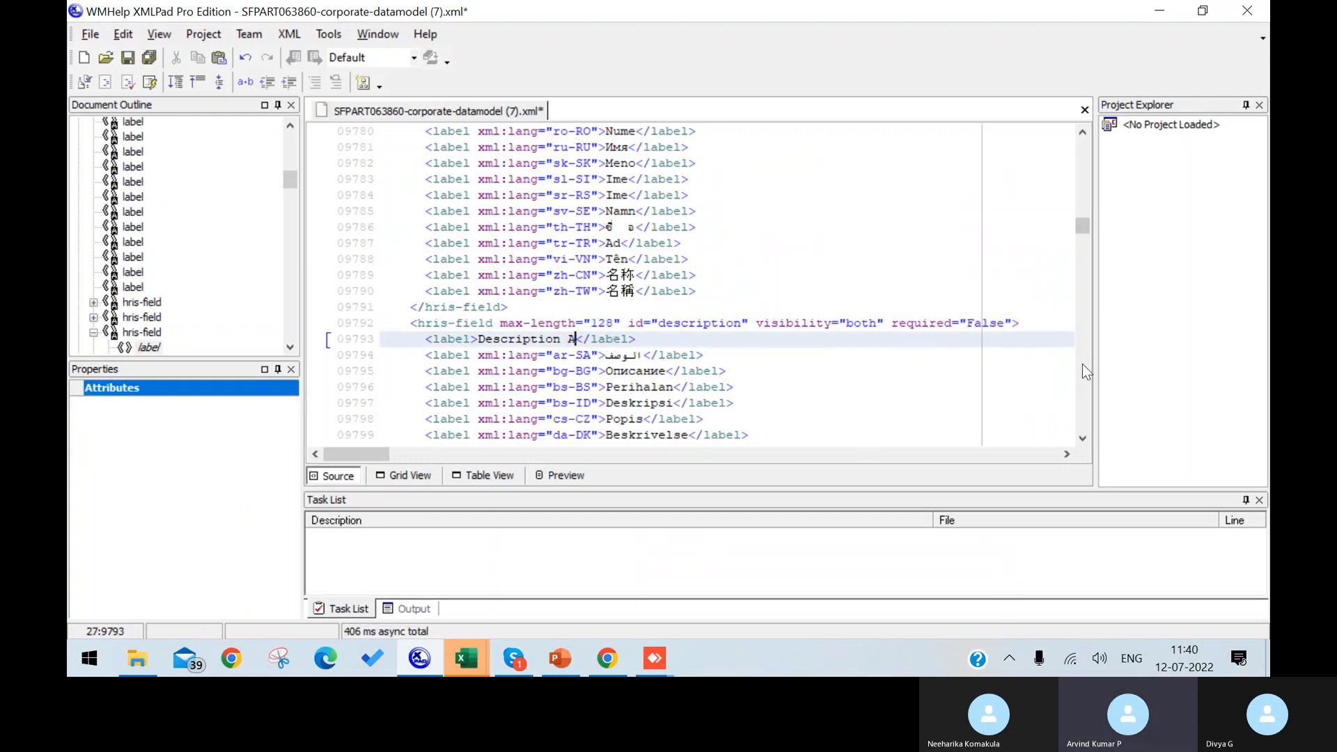
Step: Compare the payRange status field with the status row of the Excel workbook, and bring the start-date field into view in XMLPad
left_click(1083, 388)
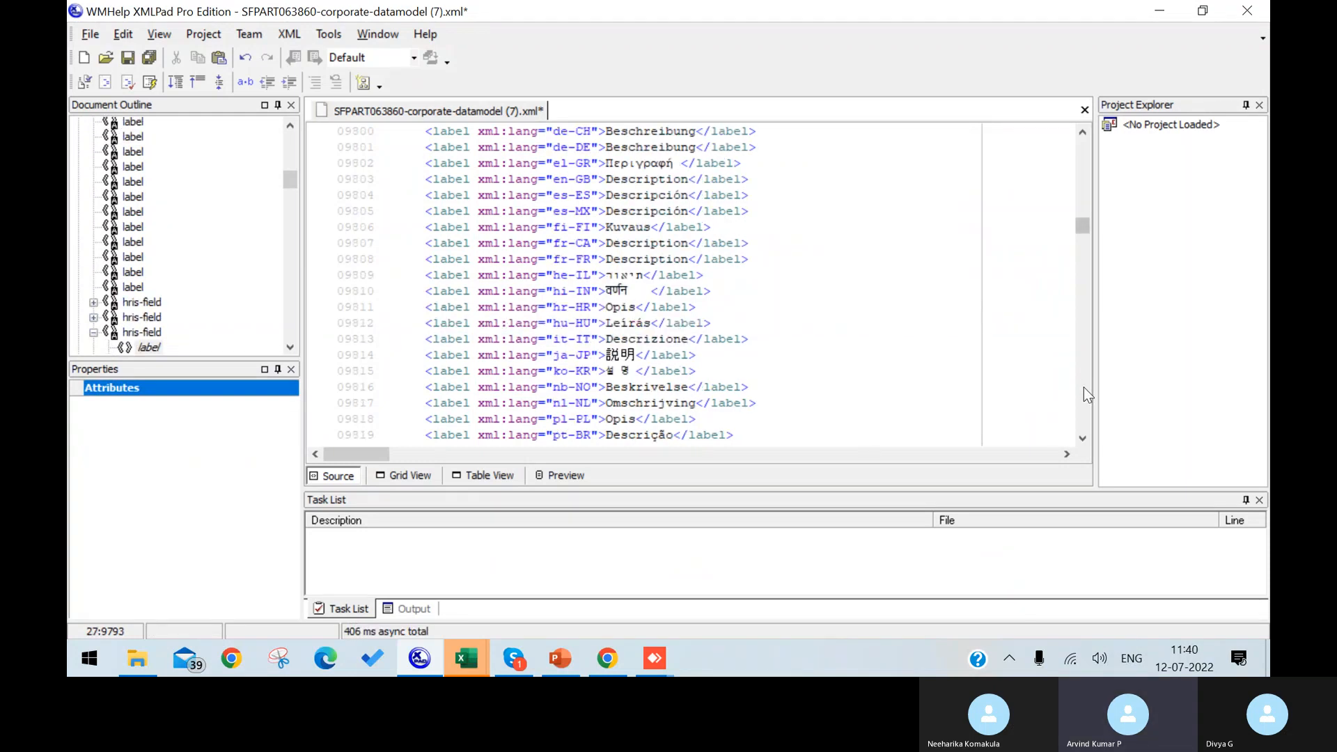
left_click(1084, 388)
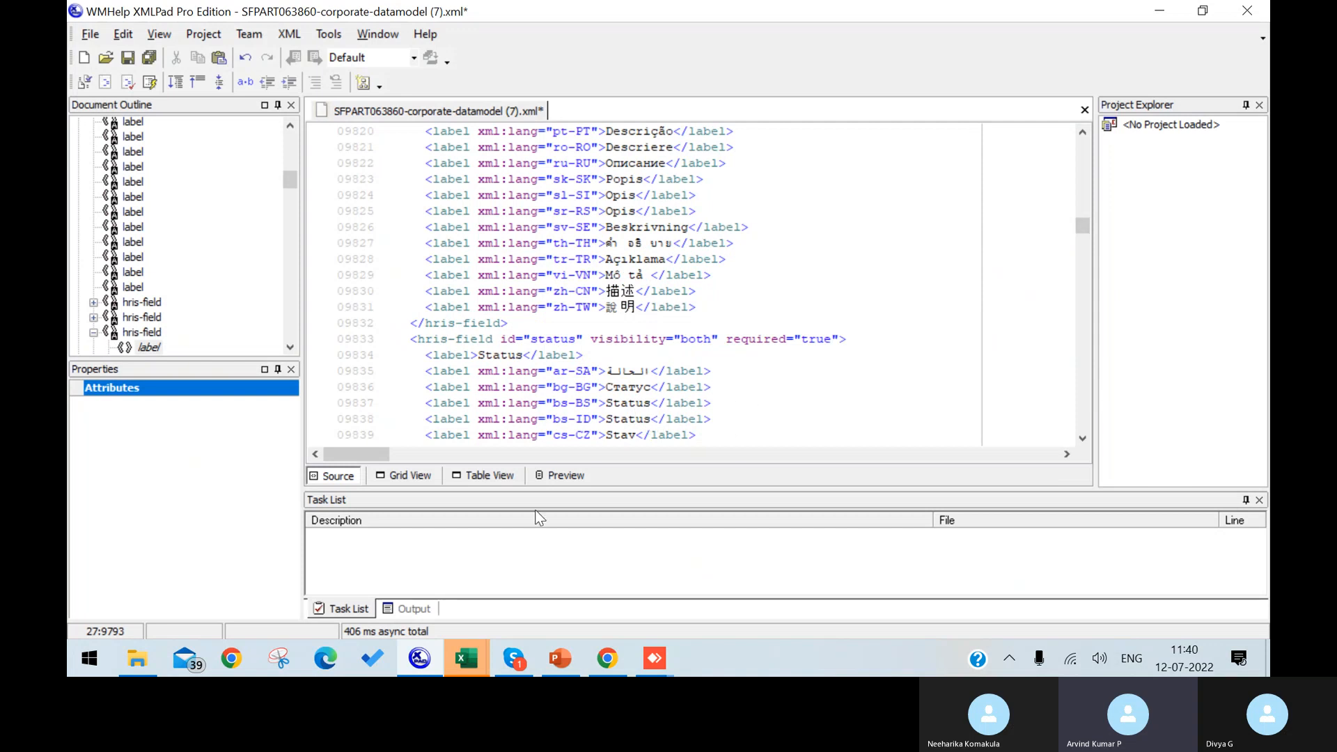
mouse_move(478, 645)
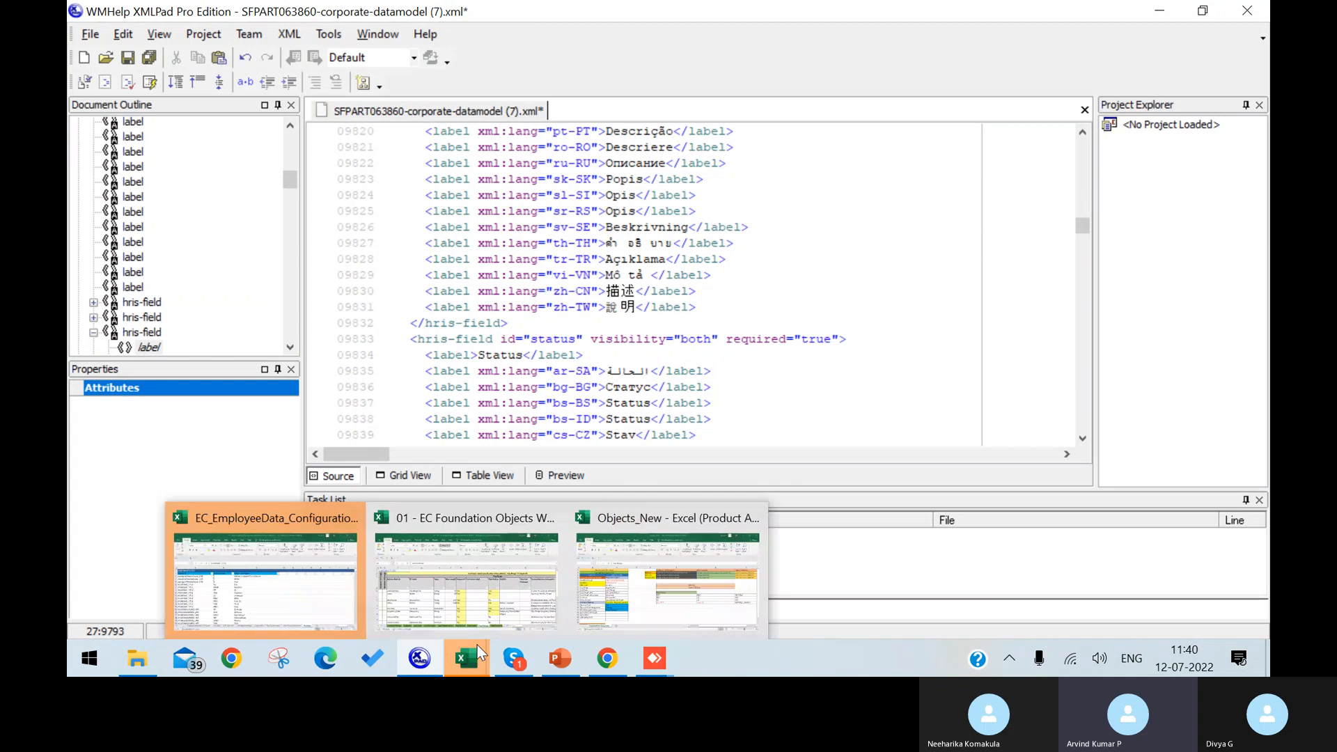
left_click(478, 611)
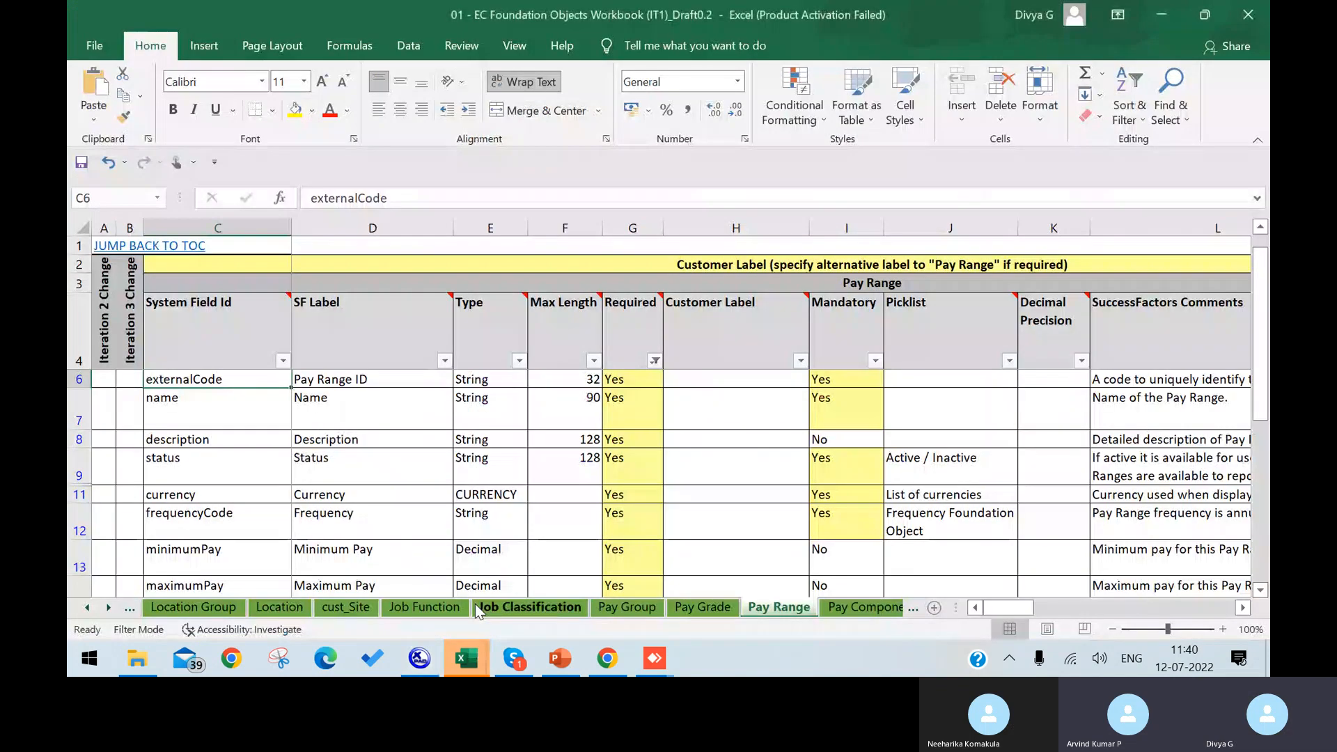
left_click(235, 459)
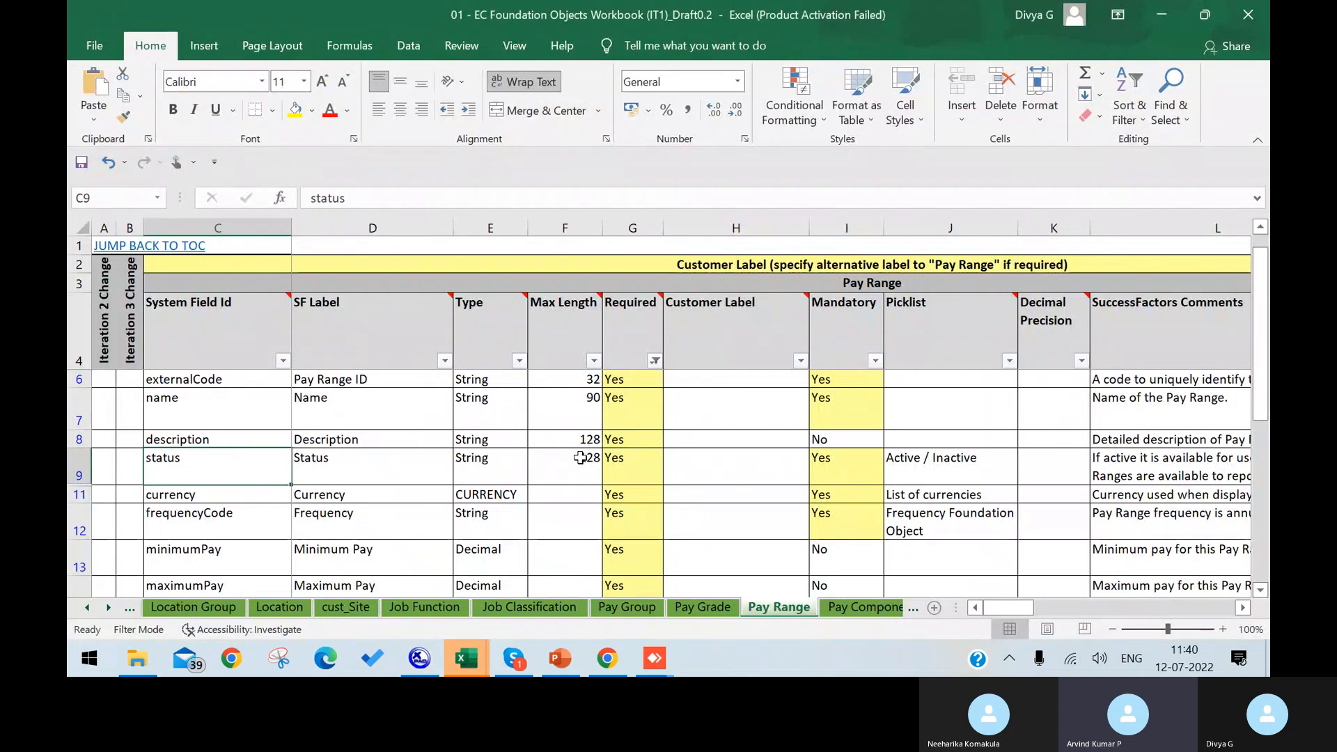
mouse_move(462, 673)
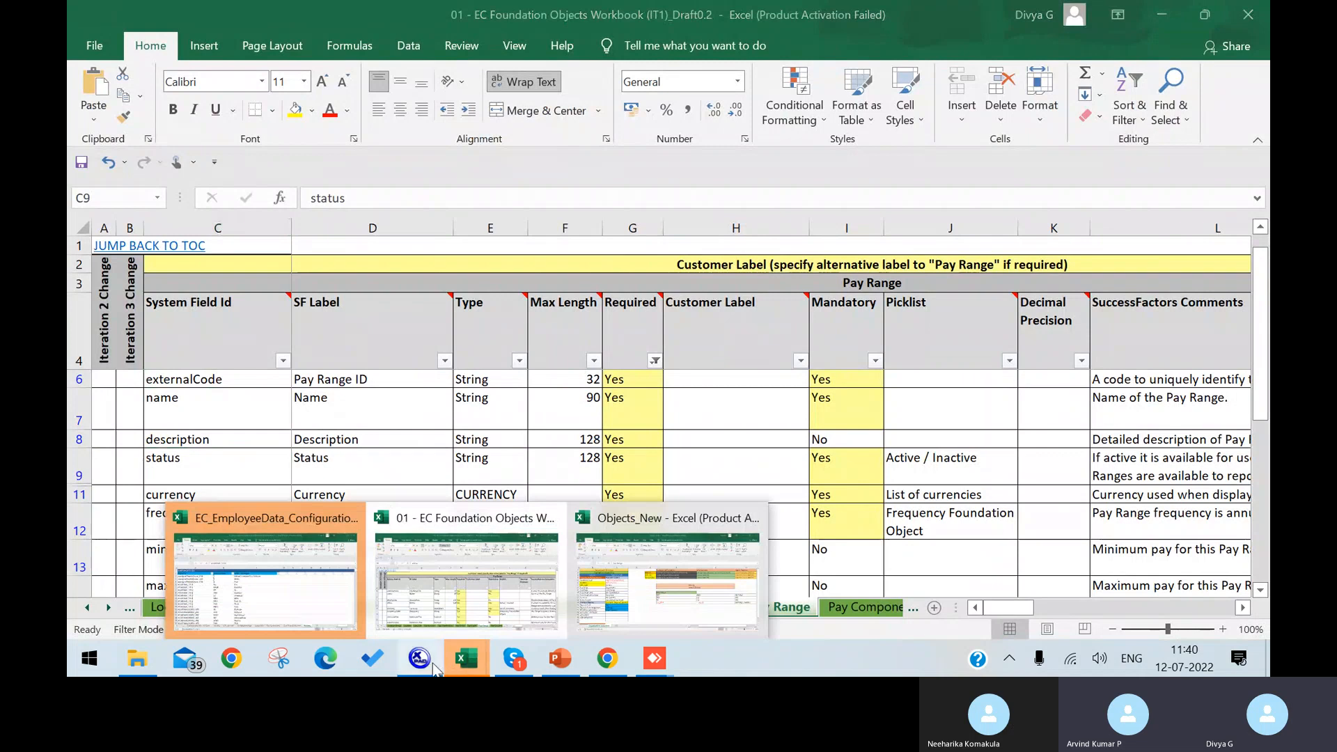
left_click(441, 649)
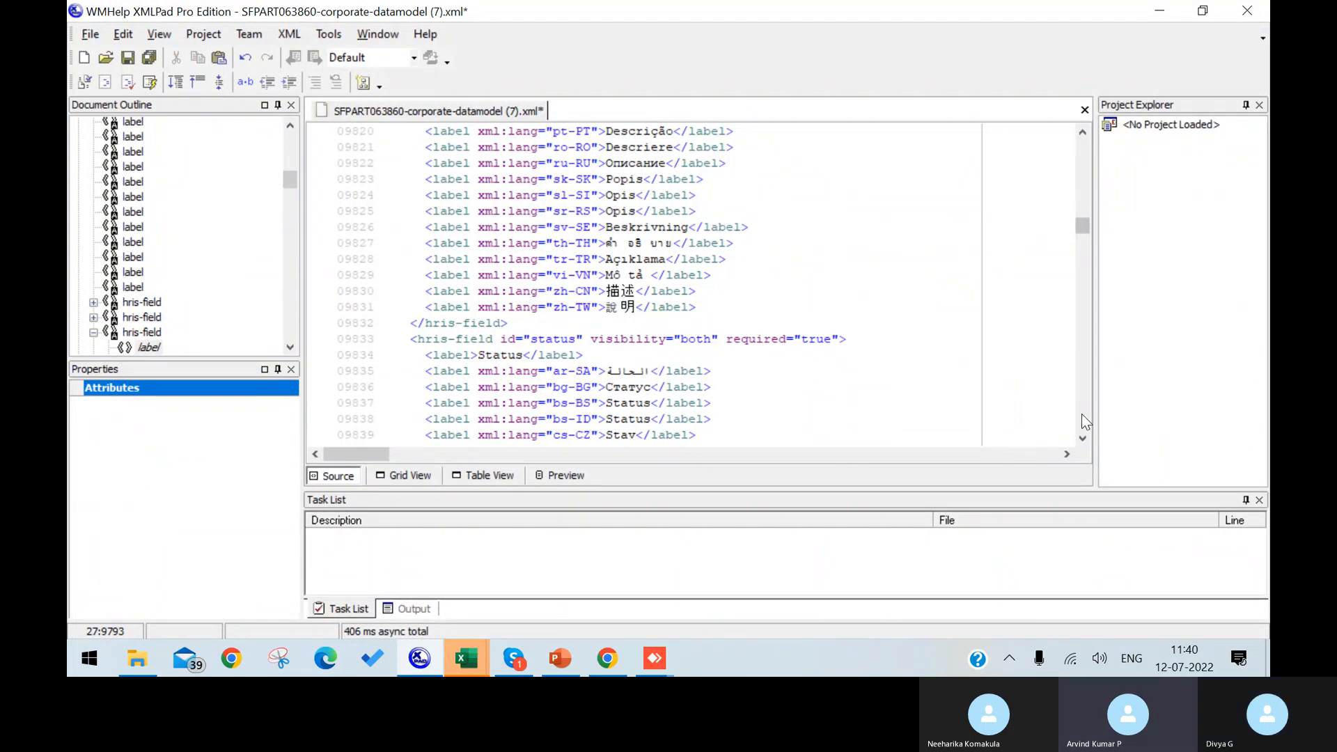
scroll(1082, 423, "down", 13)
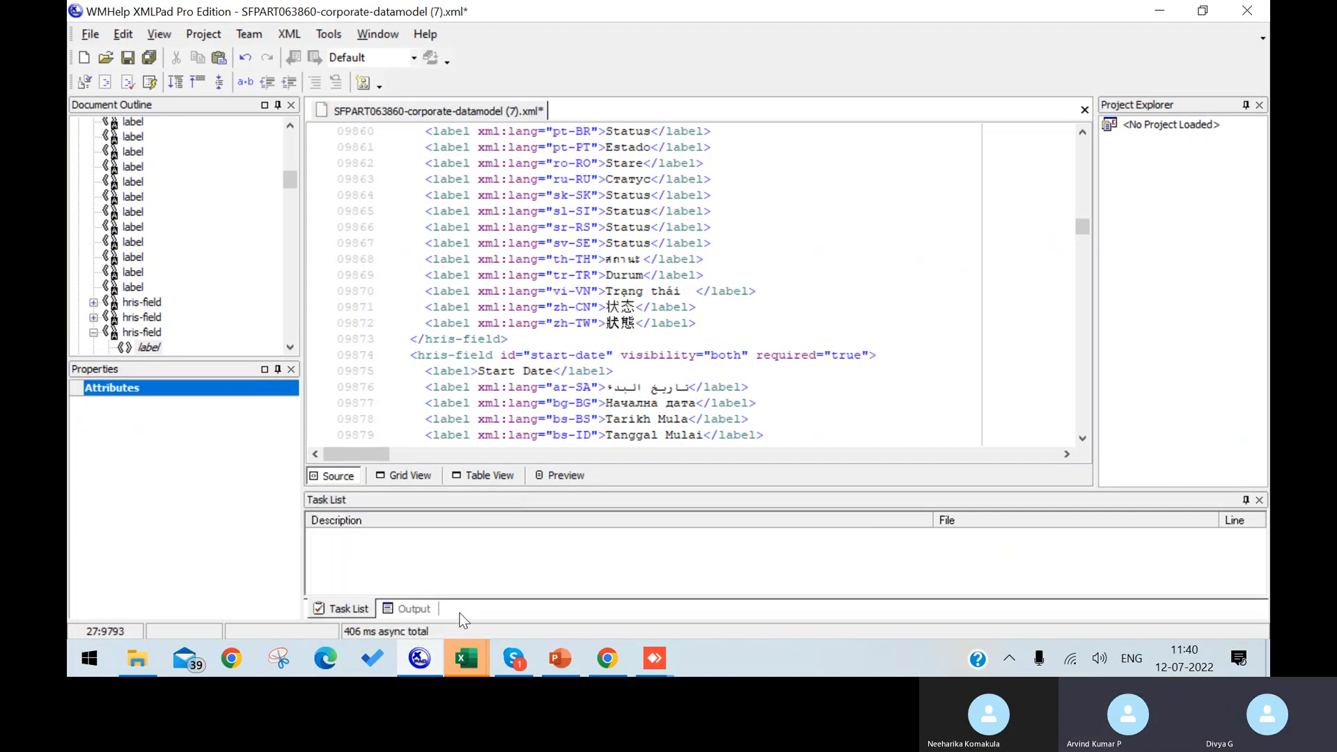
Step: Compare the payRange start-date and end-date fields with the Pay Range sheet of the Excel workbook, and return to XMLPad
mouse_move(466, 655)
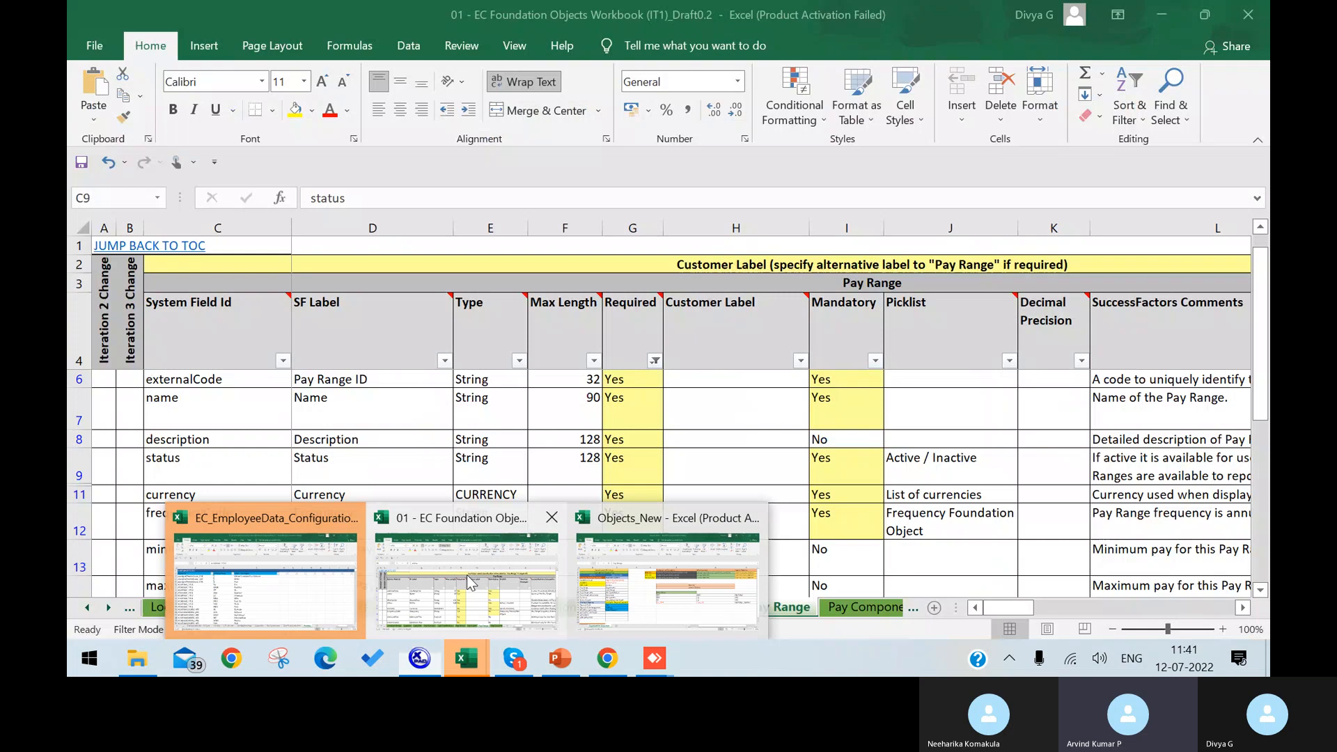
left_click(467, 574)
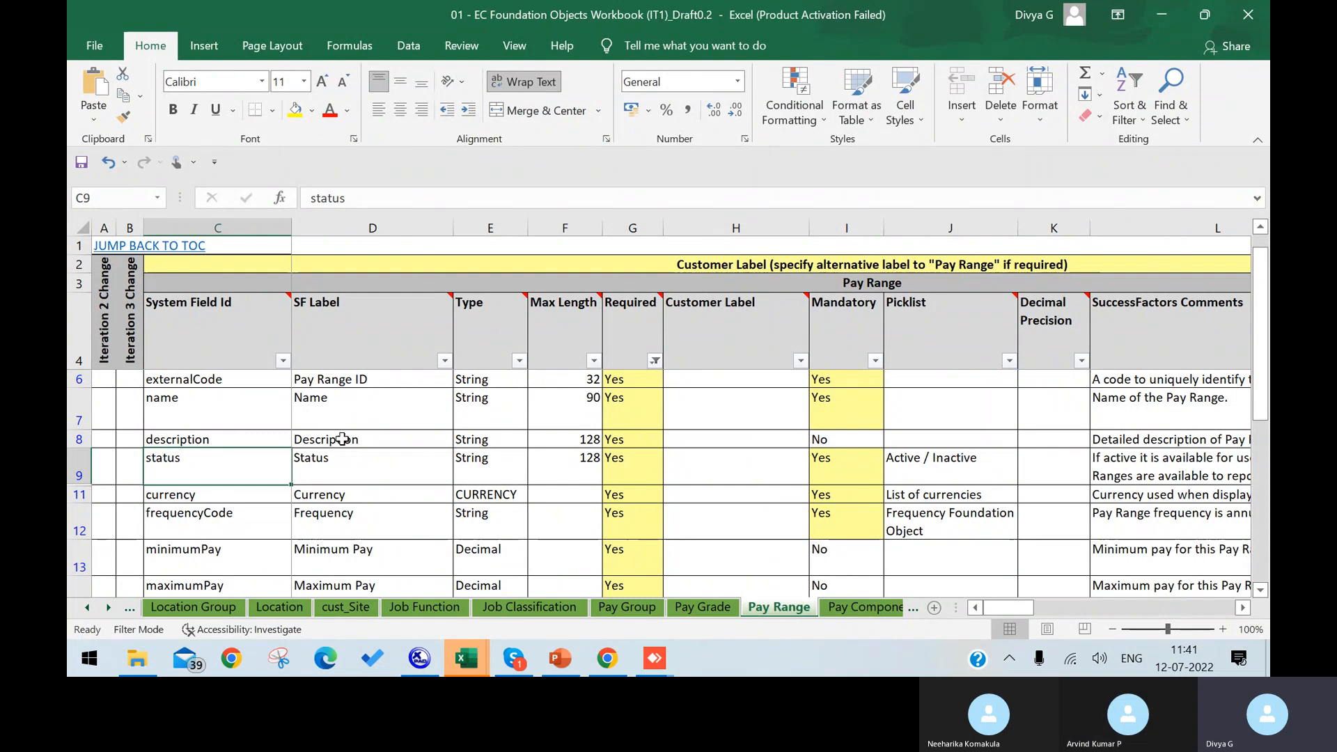
left_click(424, 662)
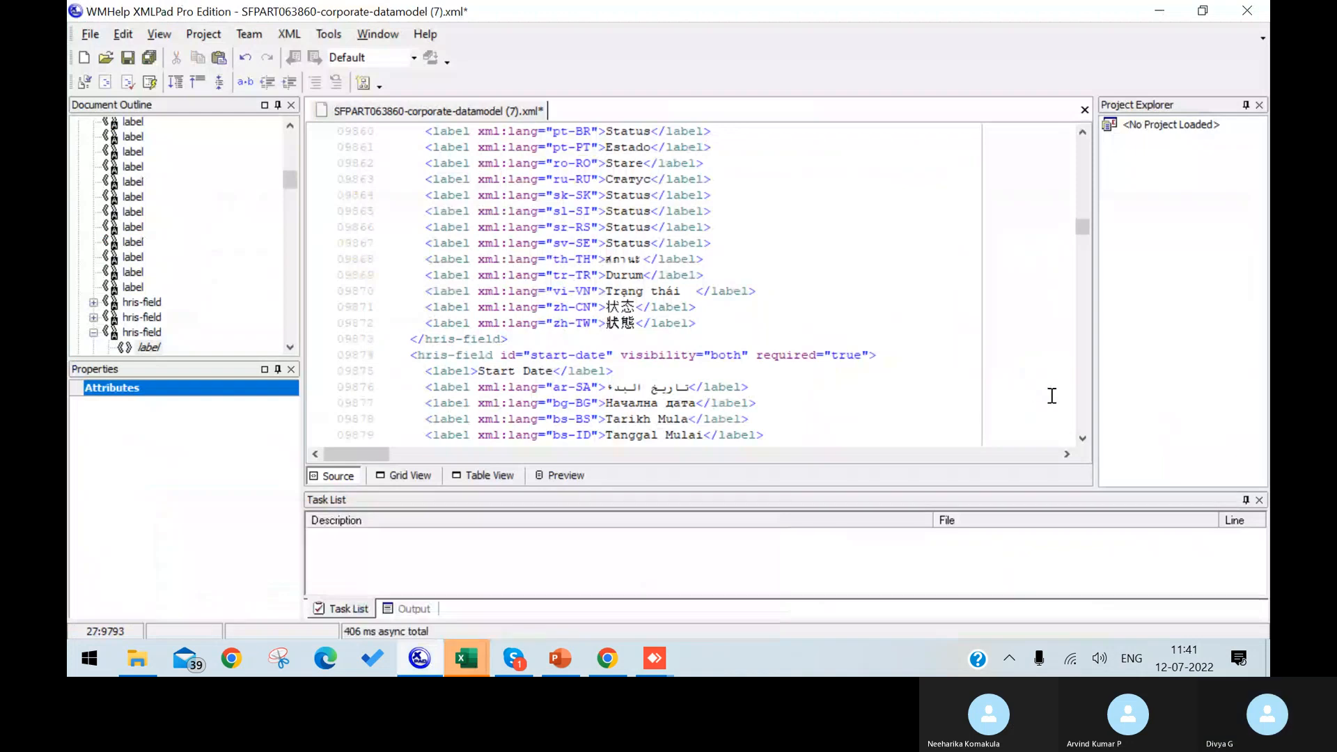
left_click(1082, 408)
left_click(1082, 408)
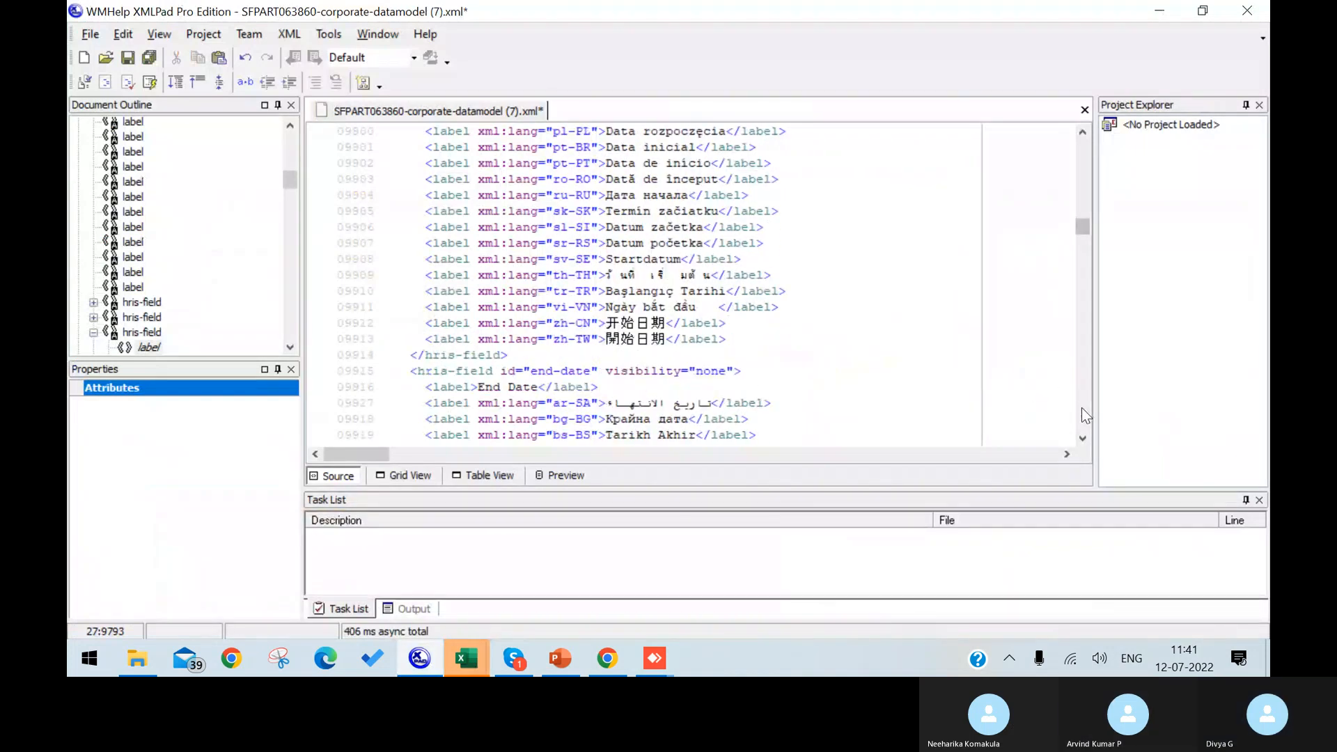
left_click(1082, 408)
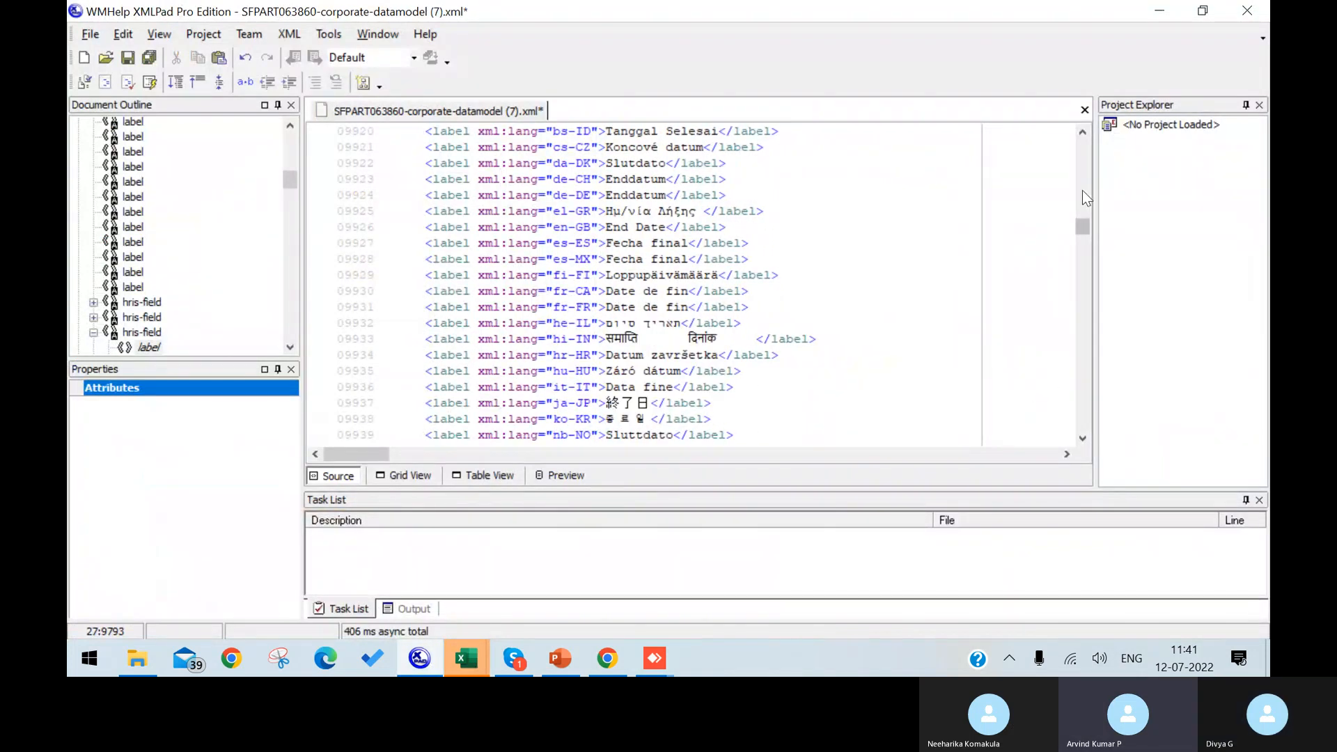
left_click(1084, 155)
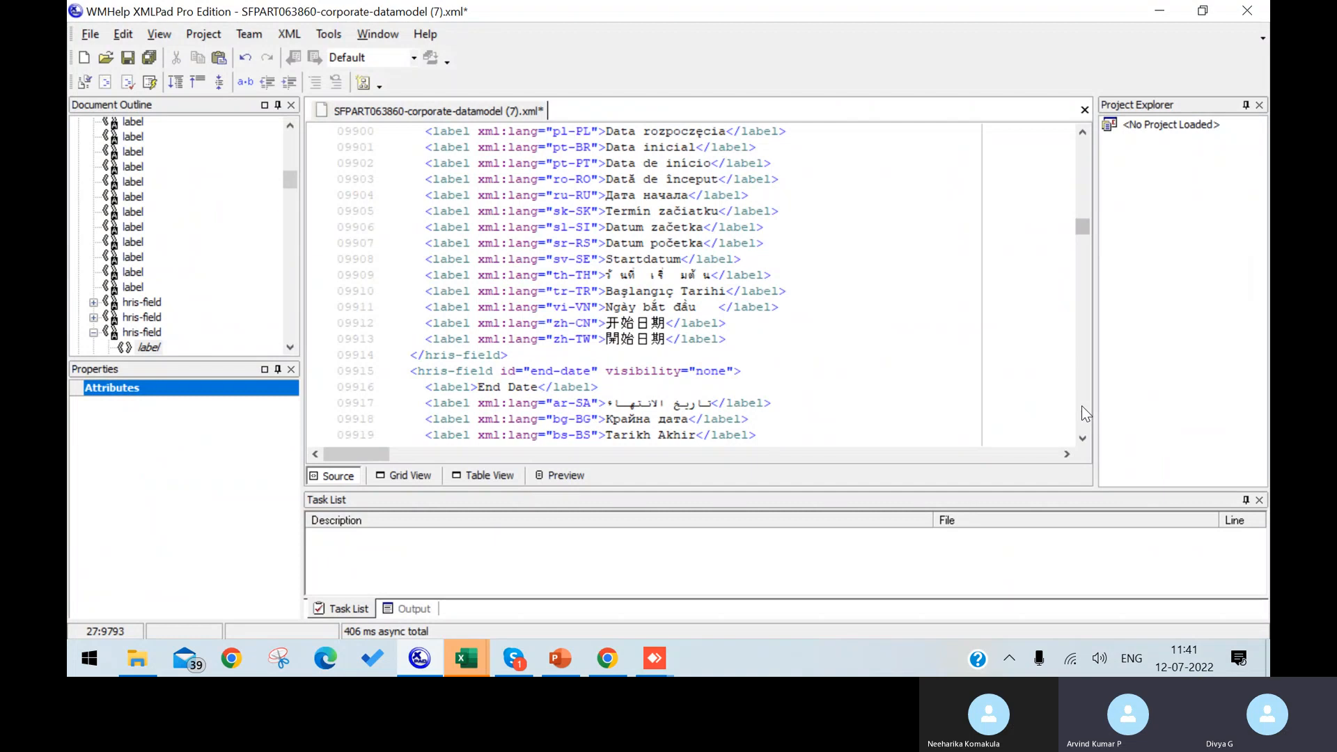
left_click(420, 657)
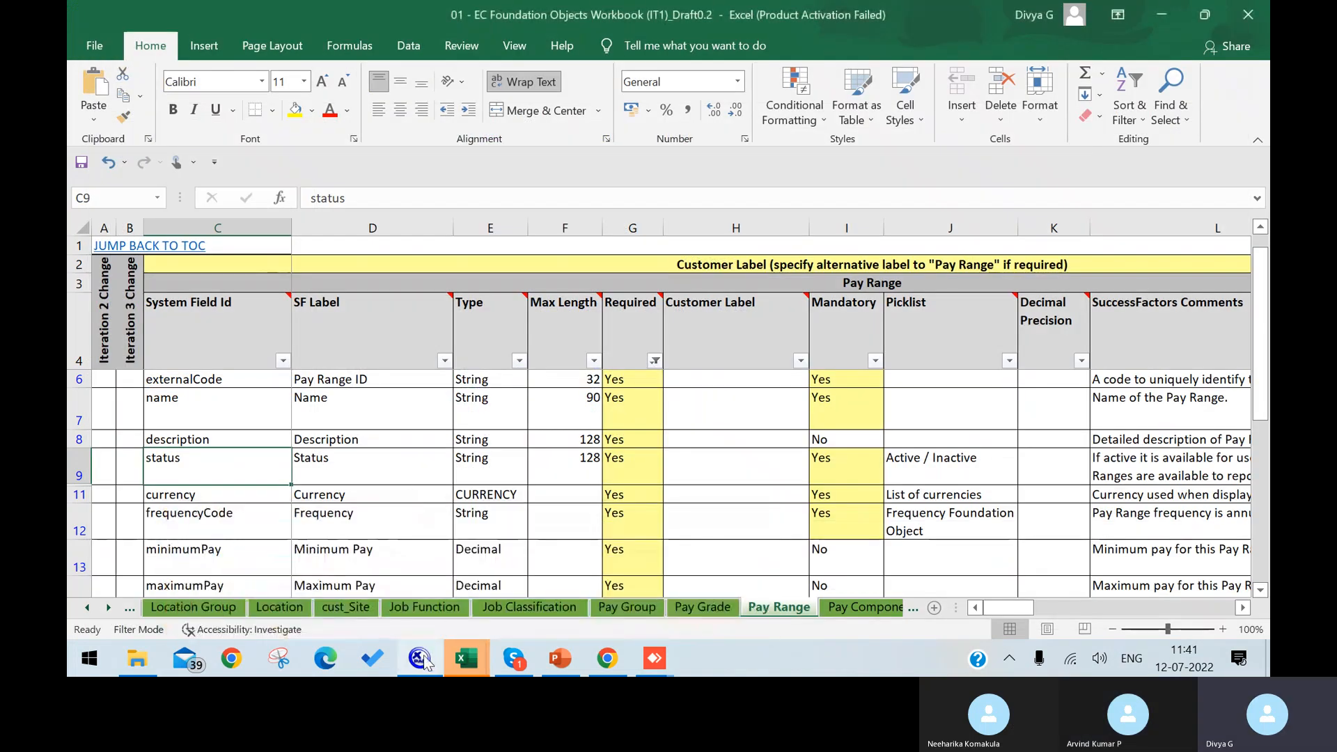
left_click(421, 659)
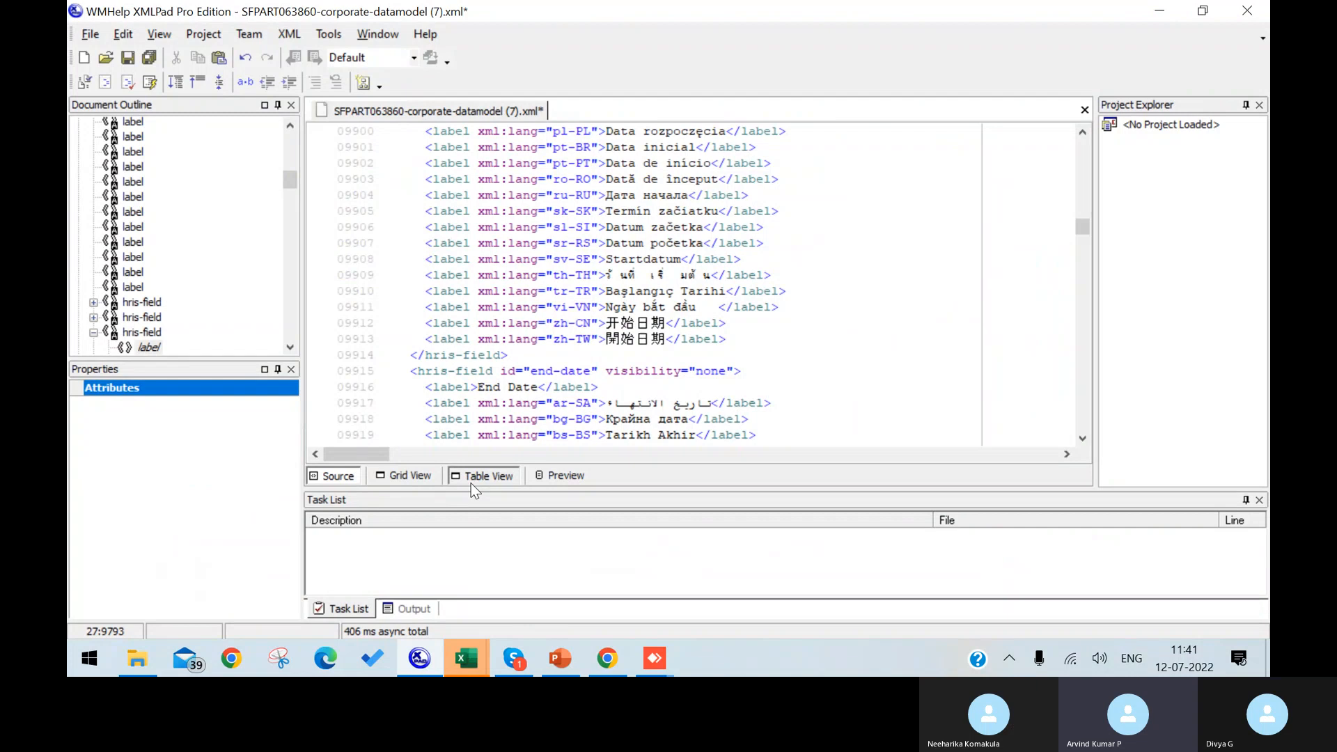
Step: Locate the payRange currency field in the table view and show its definition and default label in the XML source
left_click(473, 480)
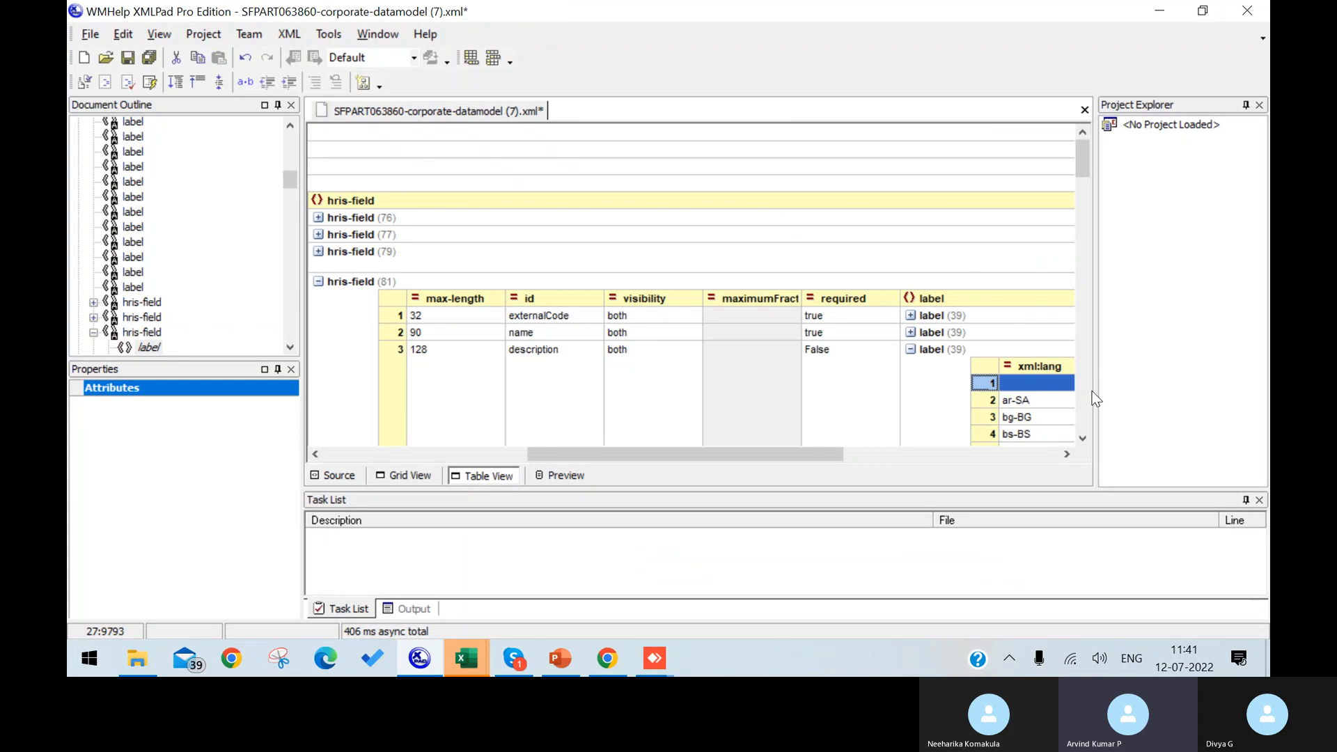
left_click(1085, 407)
left_click(1085, 407)
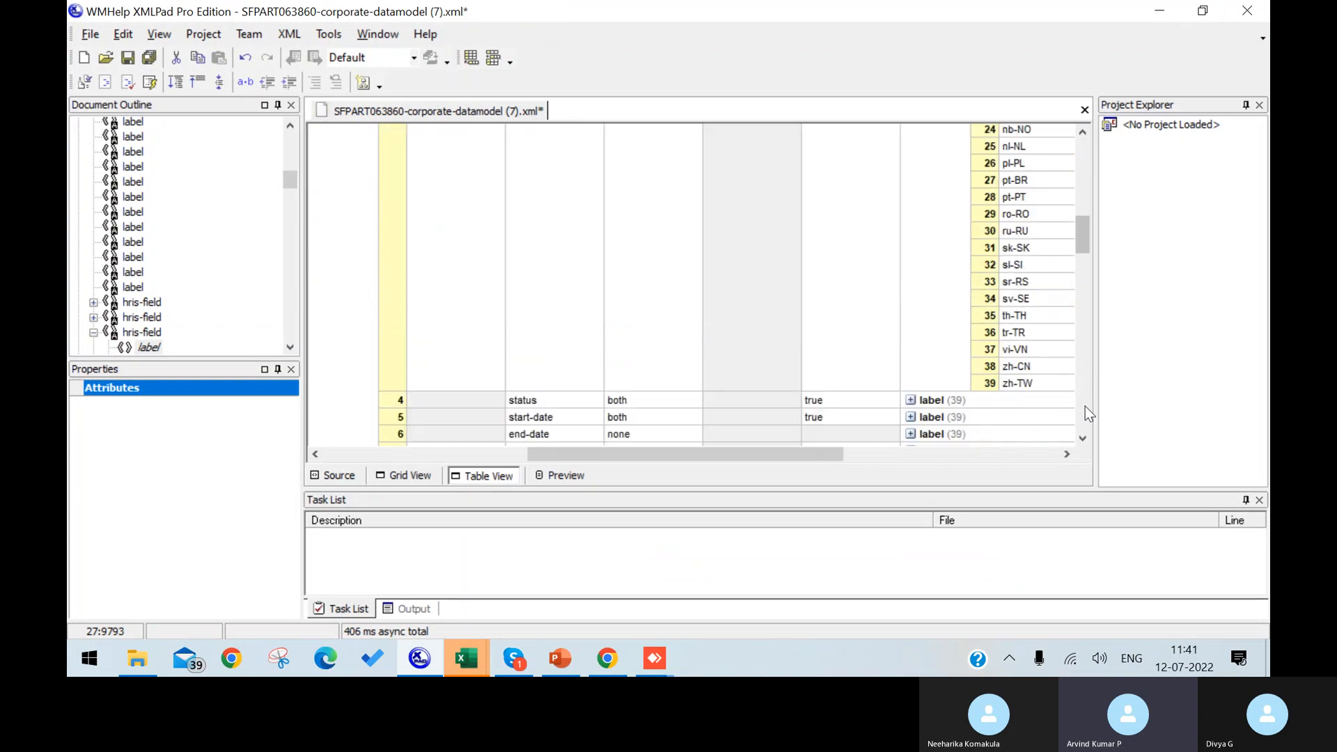
left_click(1085, 407)
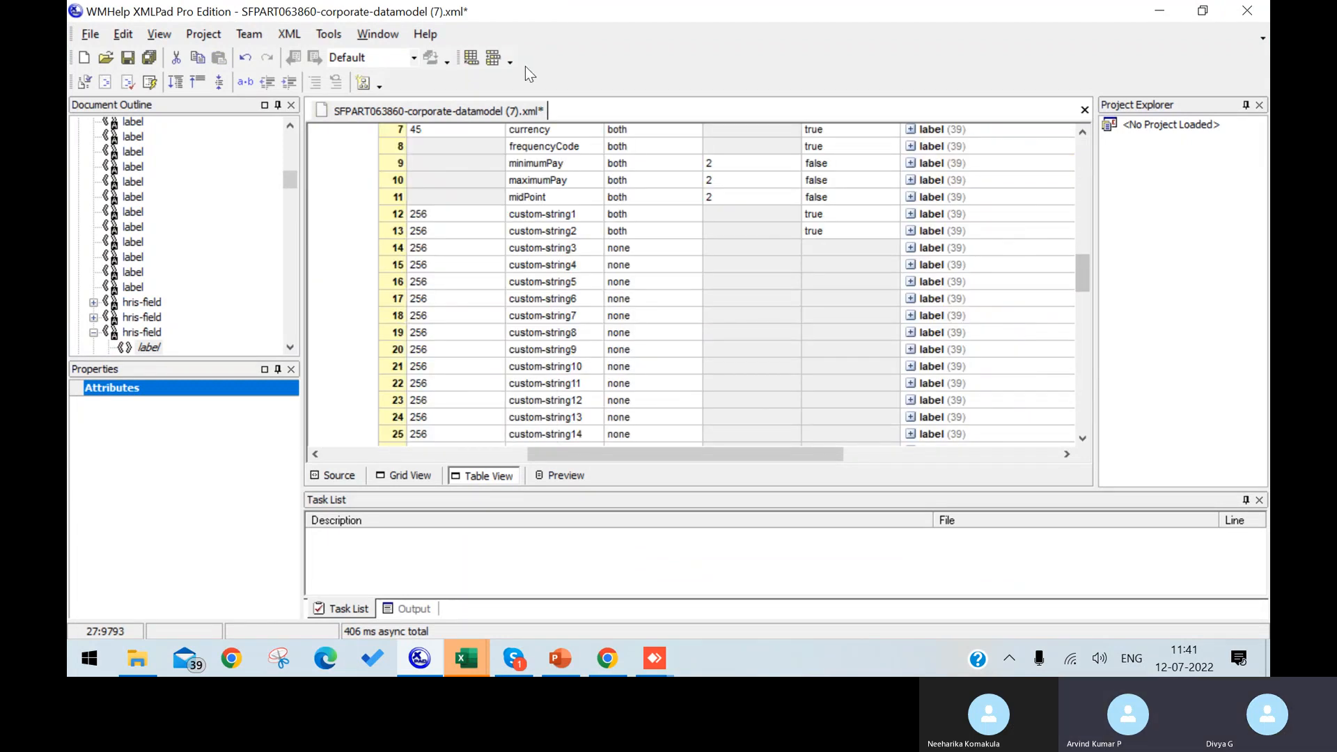
left_click(526, 128)
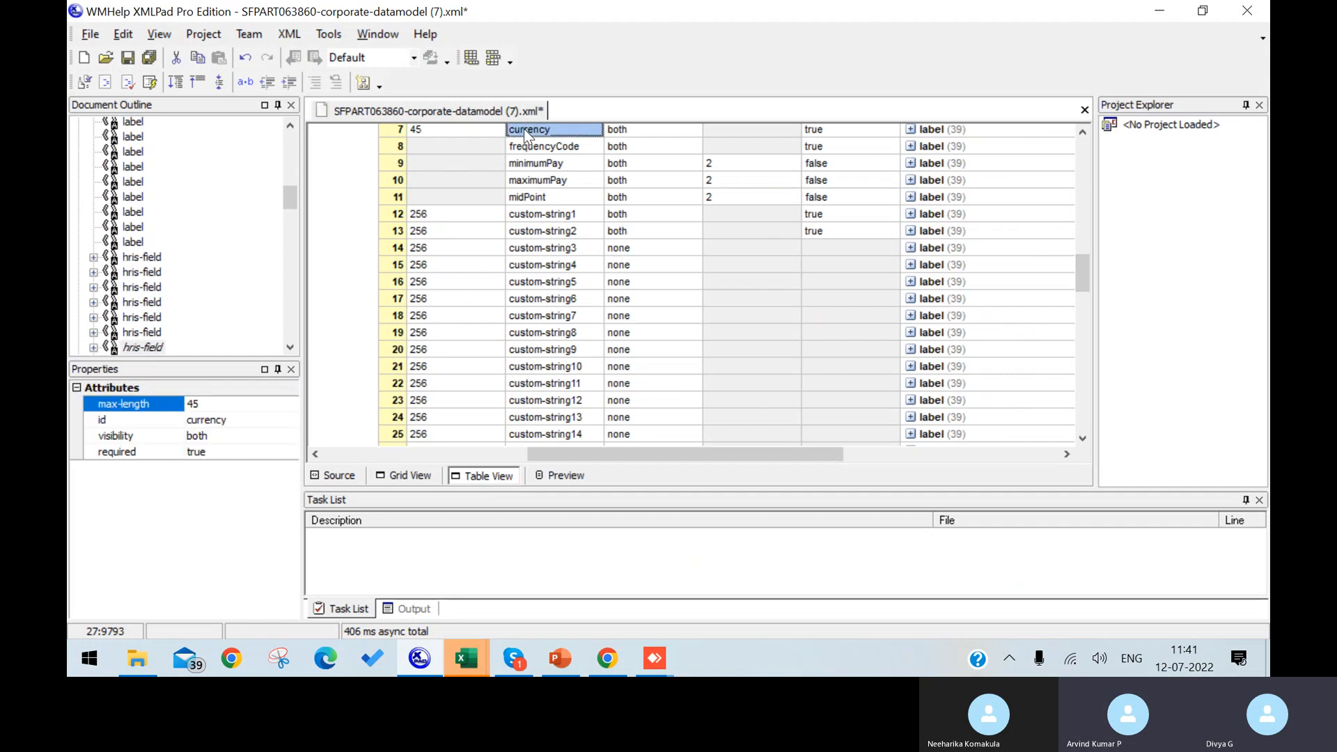
left_click(336, 478)
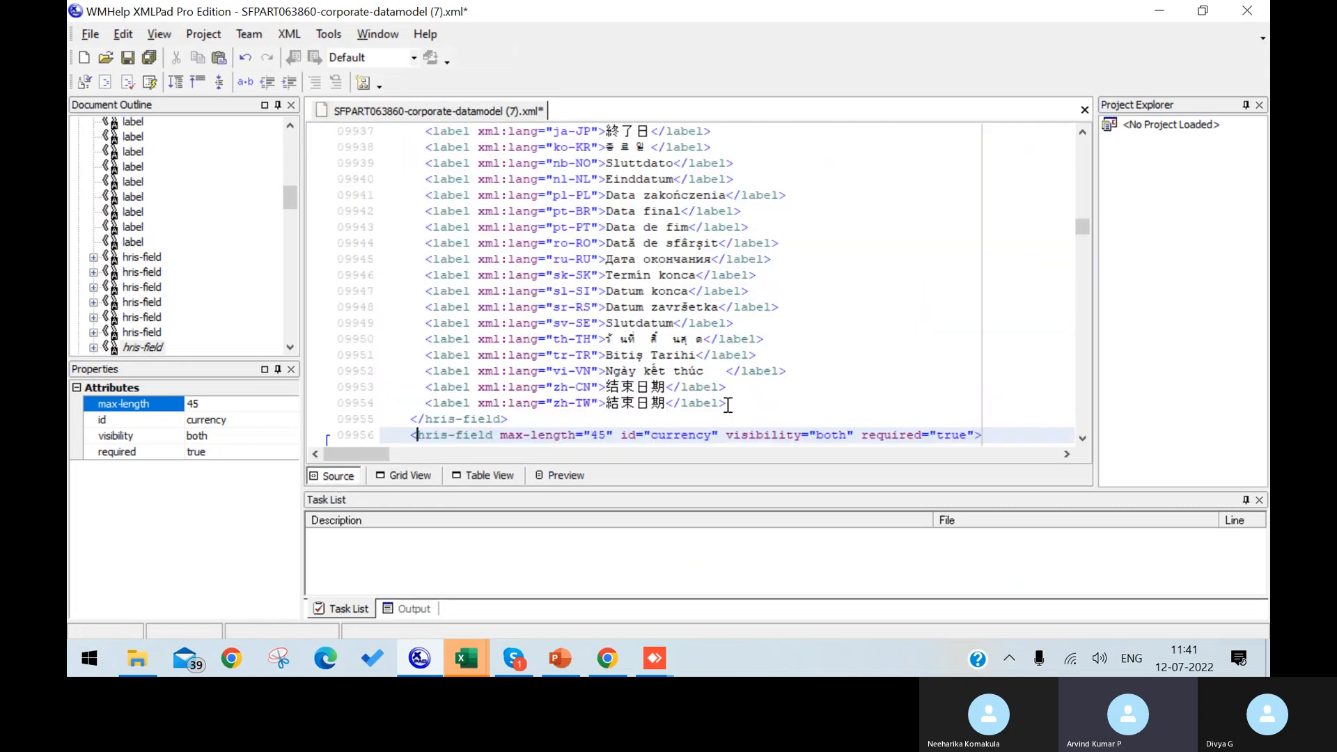
left_click(1083, 438)
left_click(1084, 439)
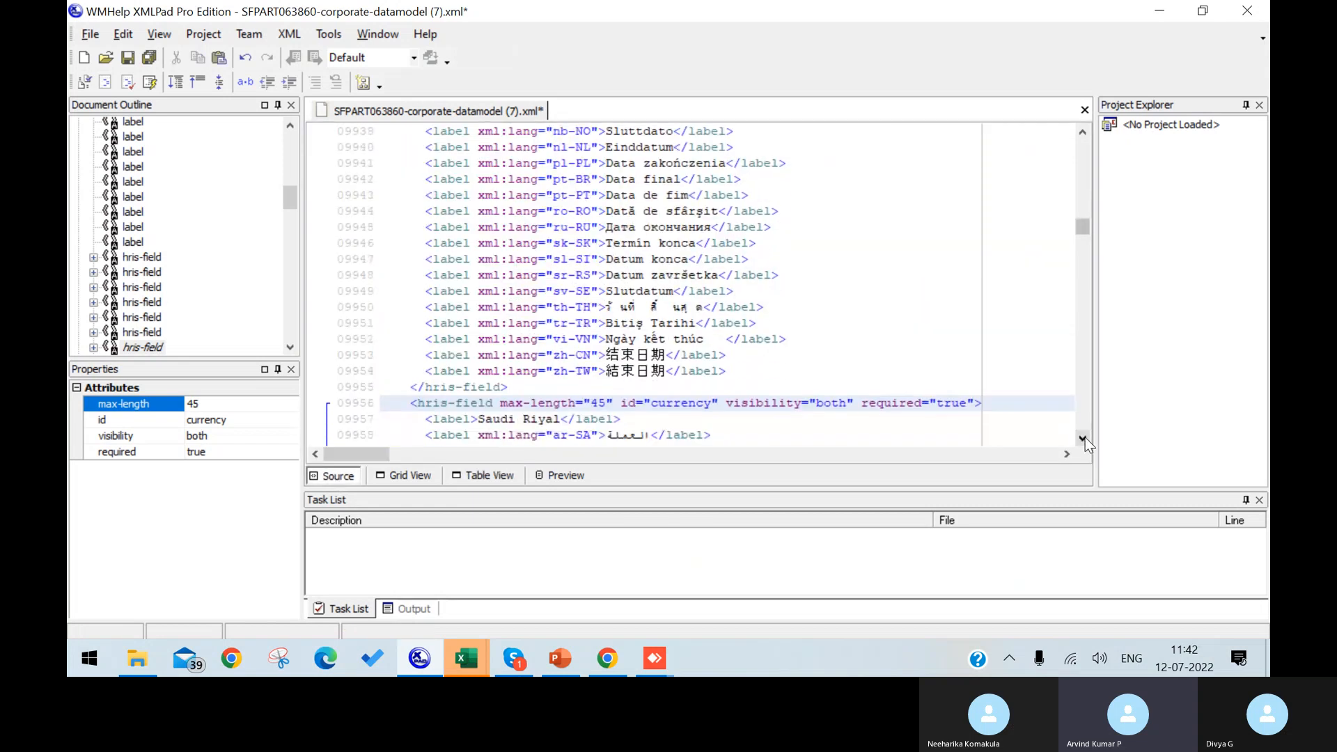
left_click(1083, 438)
left_click(1083, 438)
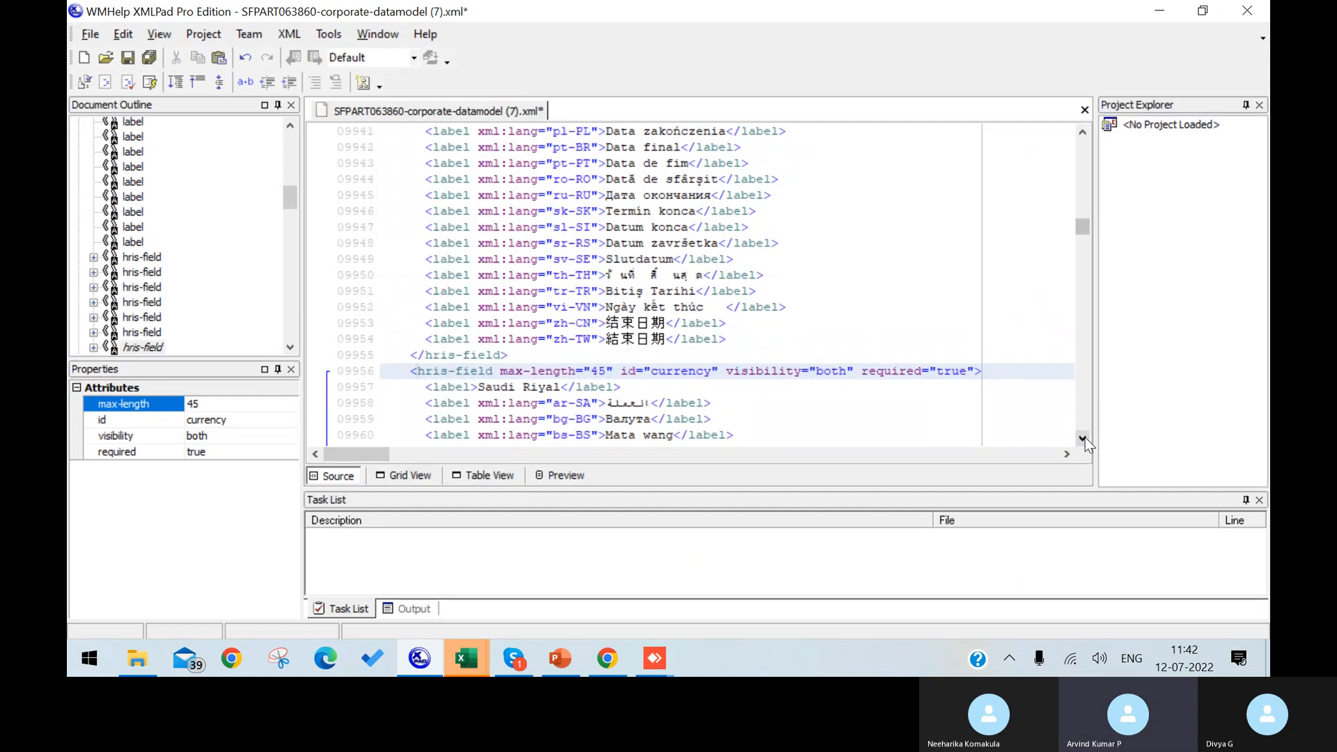
Step: Switch to the Excel workbook, review the currency row of the Pay Range sheet and return to XMLPad
mouse_move(460, 670)
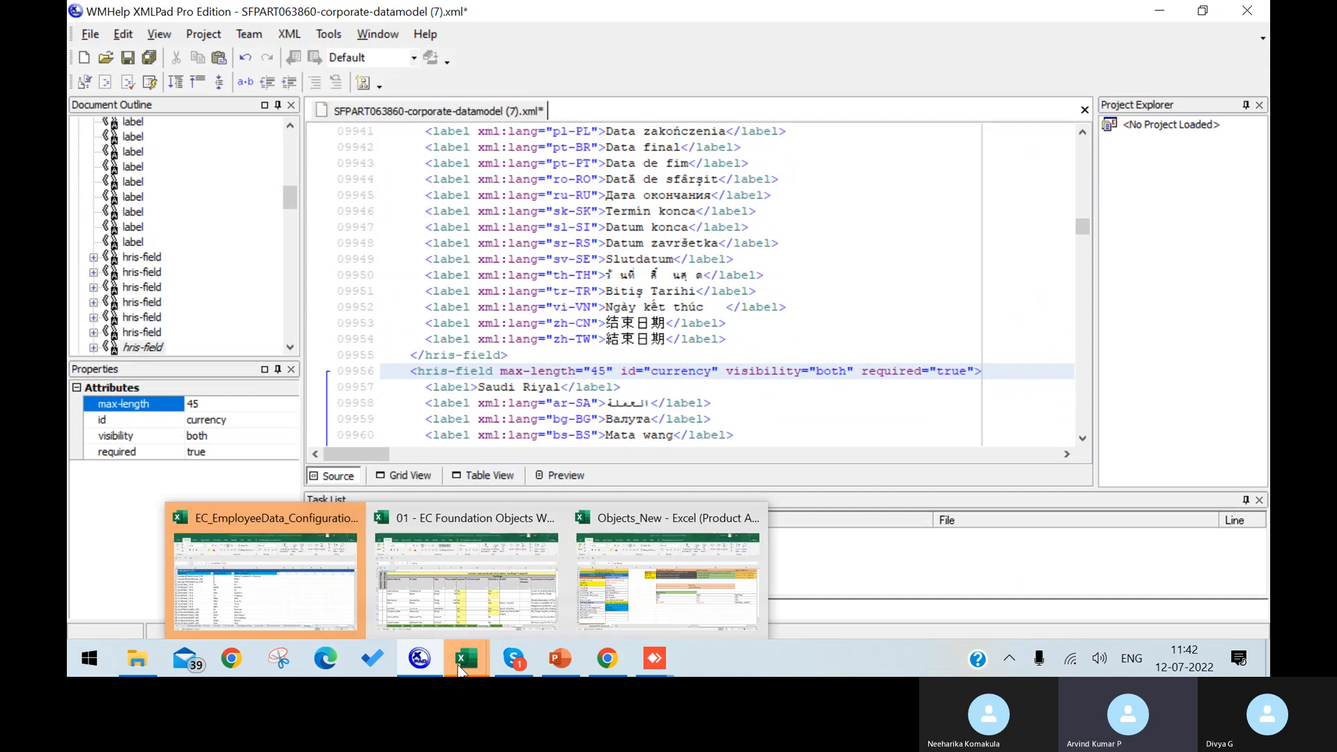
left_click(466, 603)
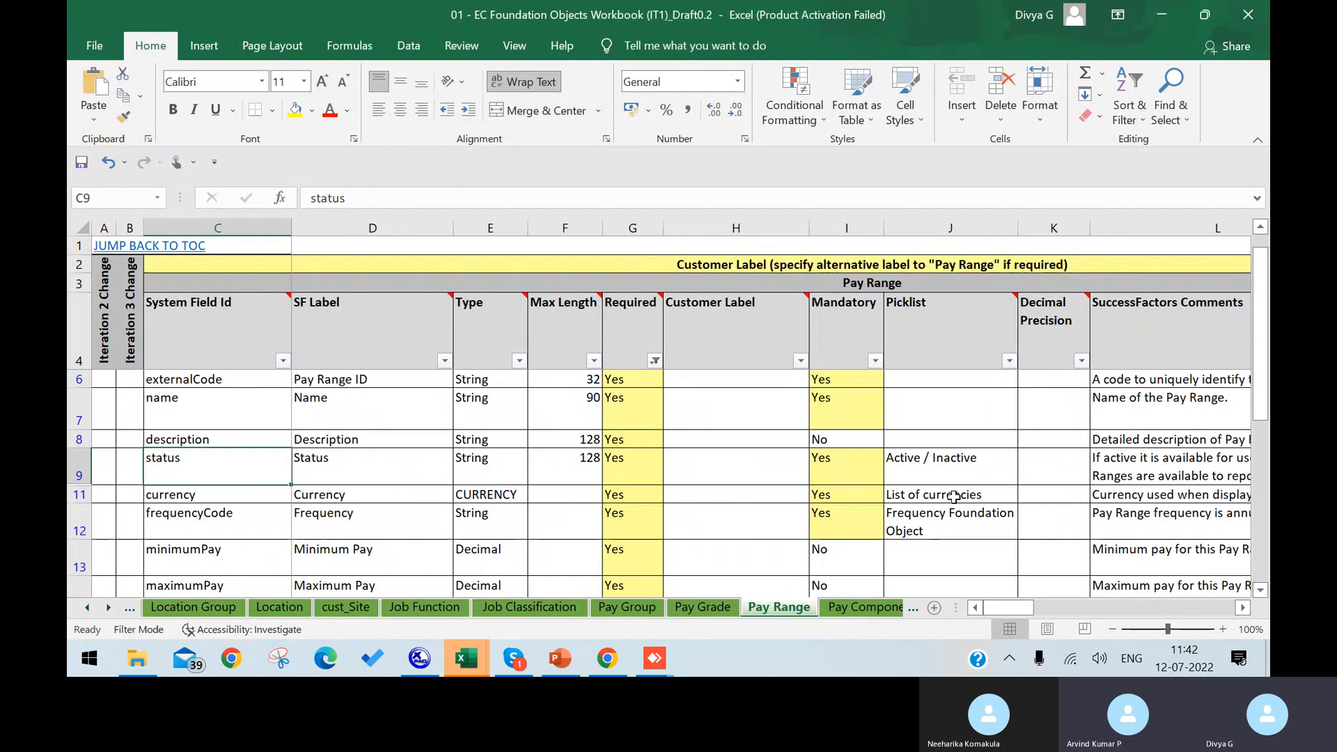
mouse_move(425, 660)
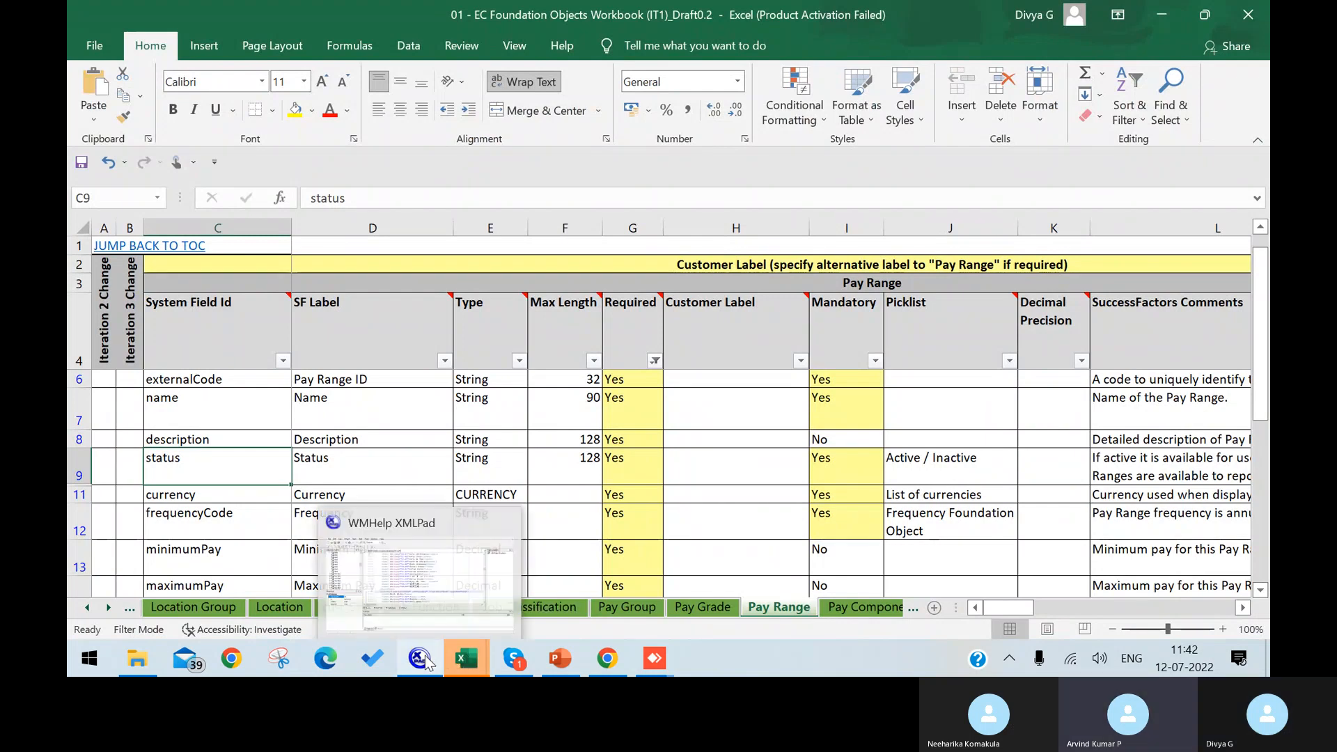
left_click(431, 582)
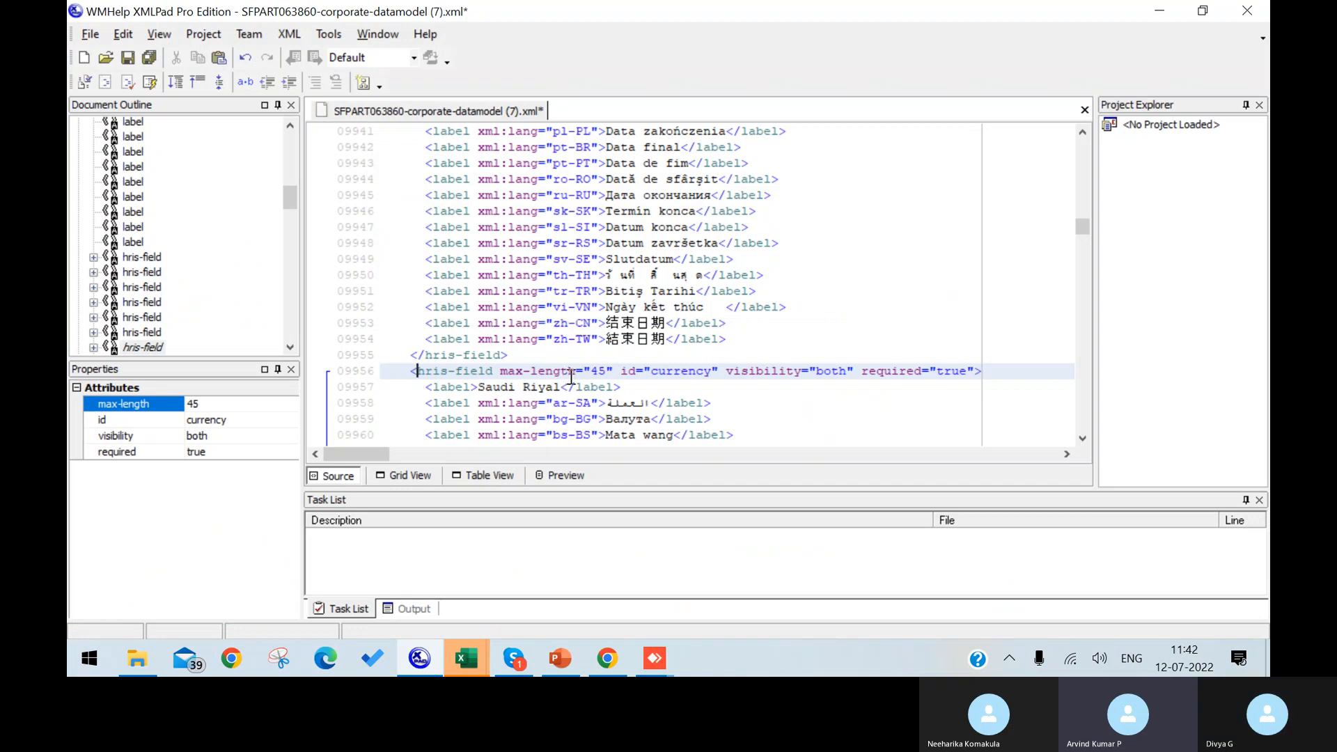
Step: Replace the payRange currency field's default label with "CURRENCY"
left_click(480, 387)
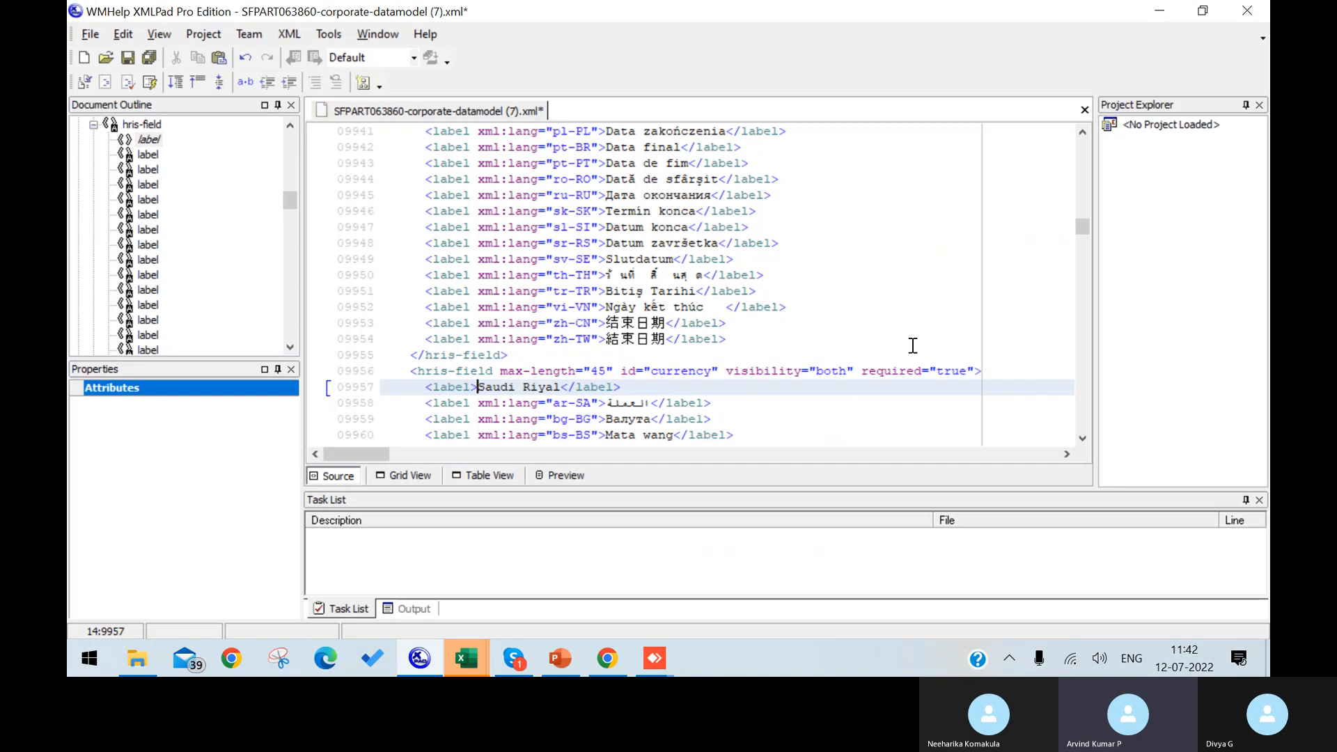
key("Delete")
key("Delete")
key("Delete")
key("Delete")
key("Delete")
key("Delete")
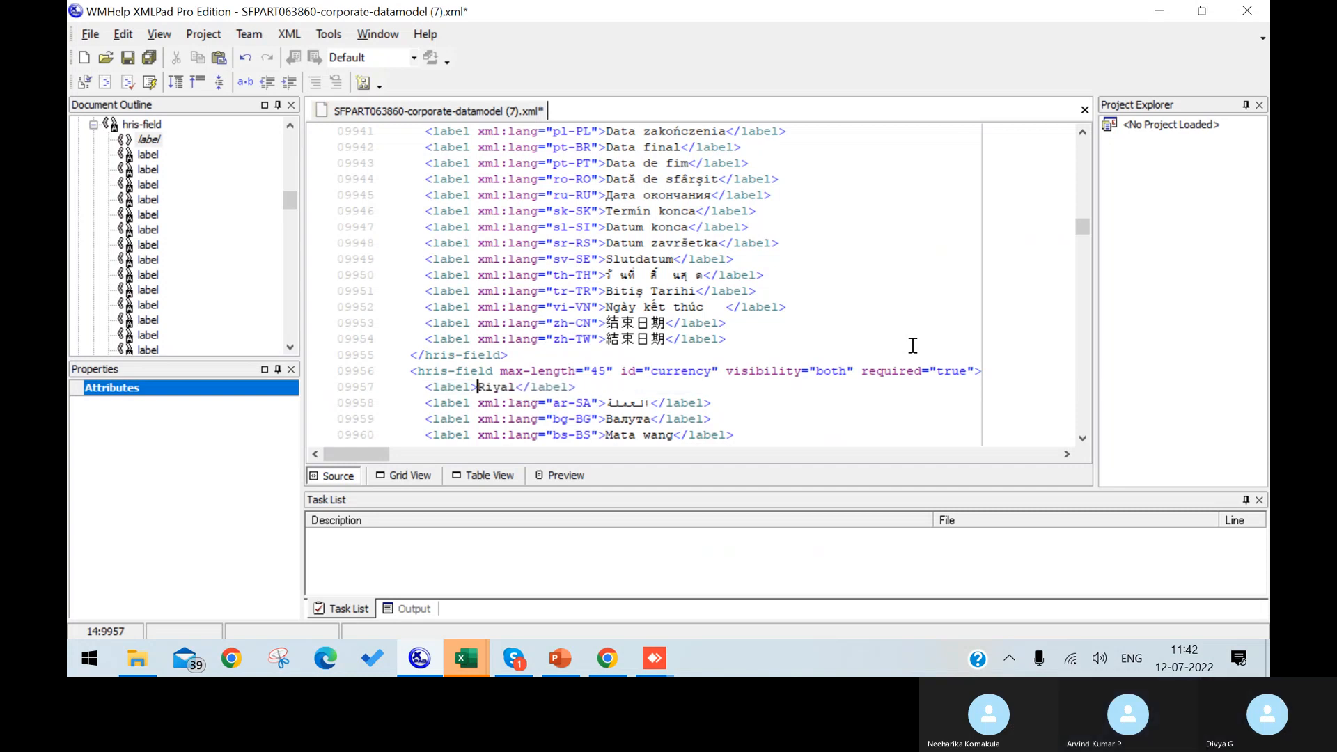
key("Delete")
key("Delete")
key("Delete")
key("Delete")
key("Delete")
type("CUR")
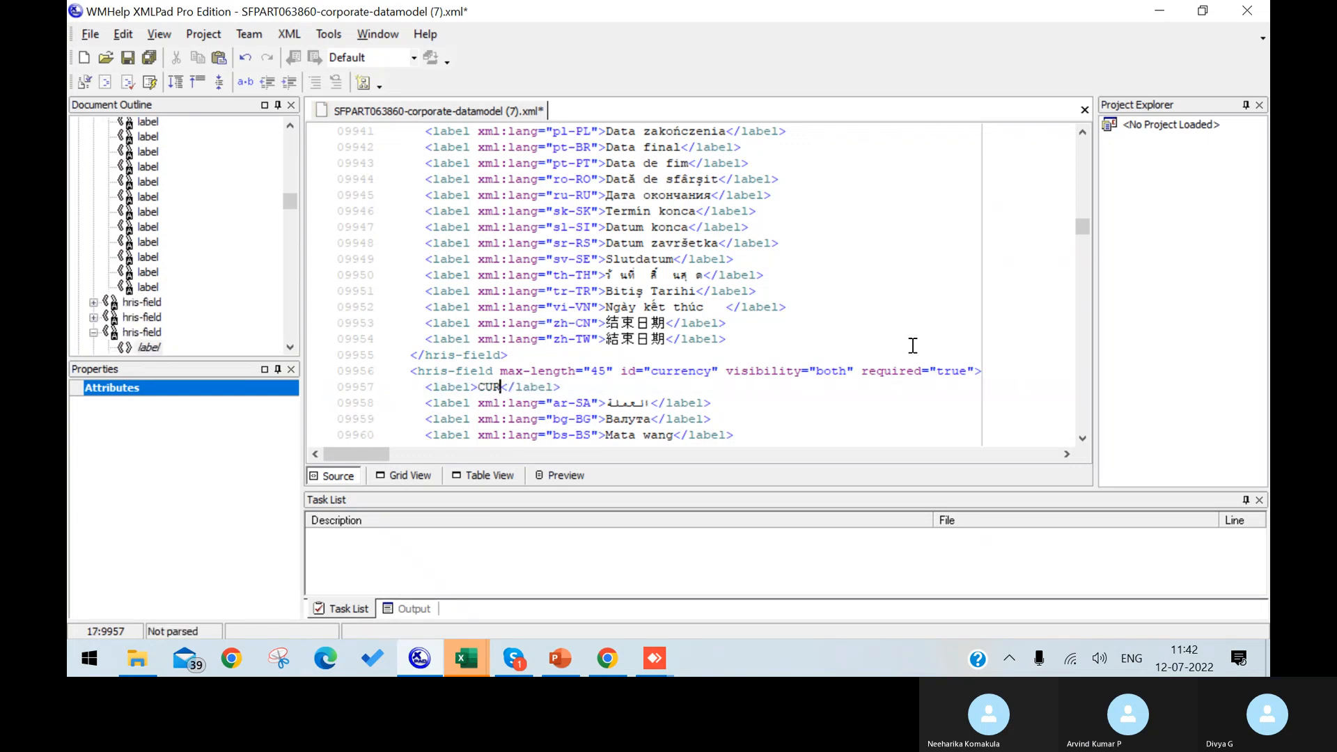
type("RENCY")
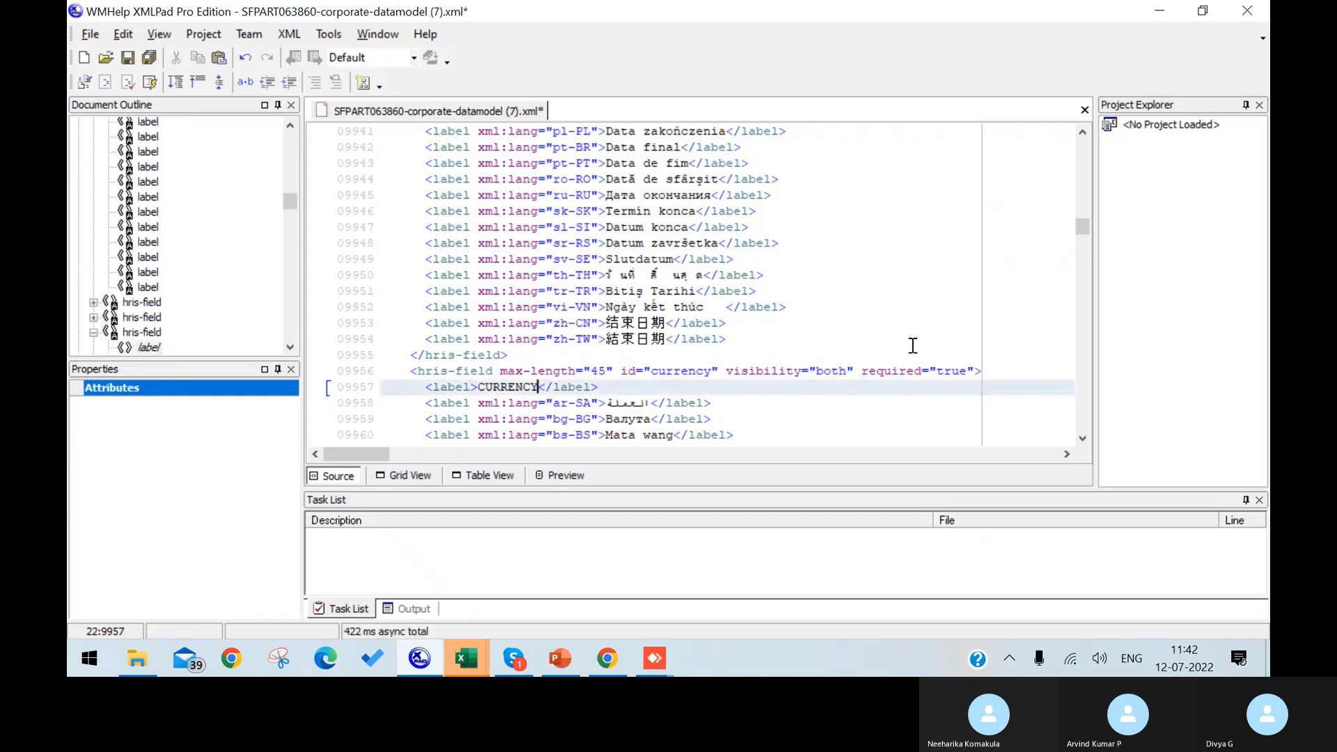
Step: Review the Pay Range sheet in the Excel workbook again, return to XMLPad and bring the frequencyCode field into view
left_click(466, 664)
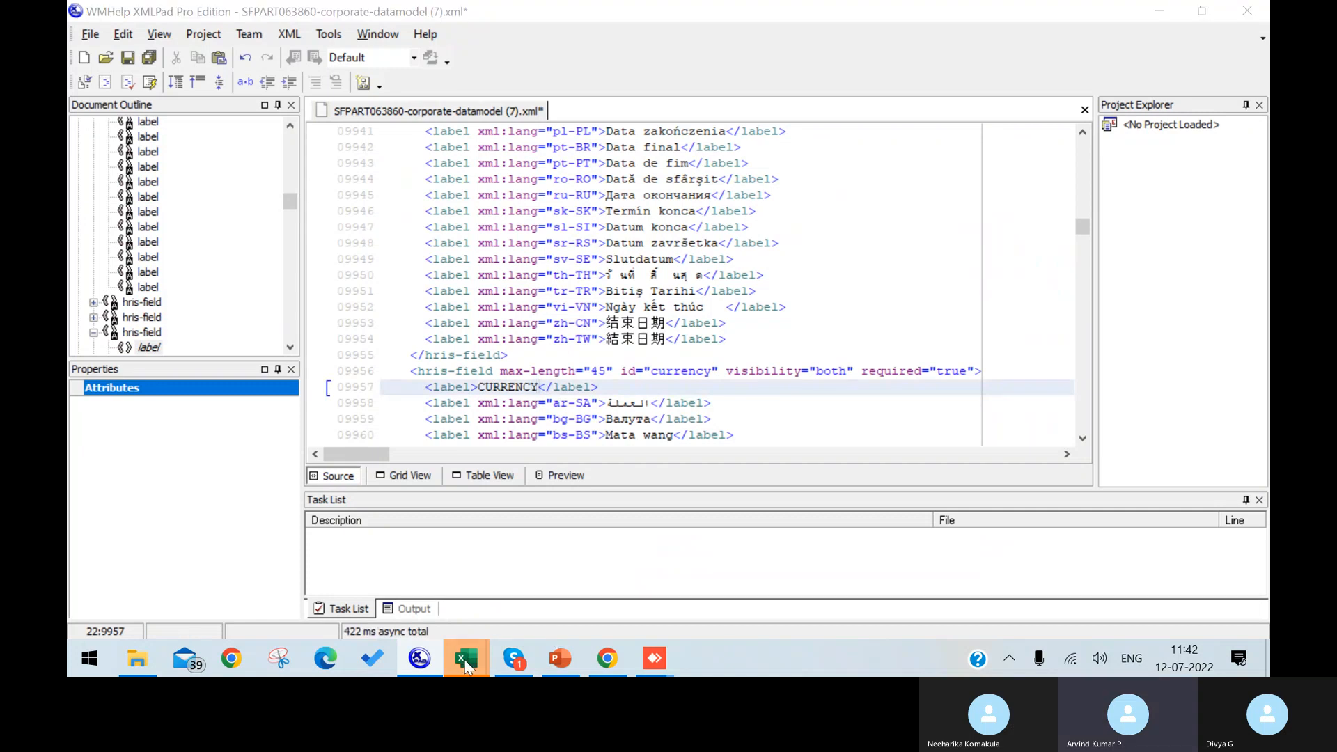
left_click(466, 588)
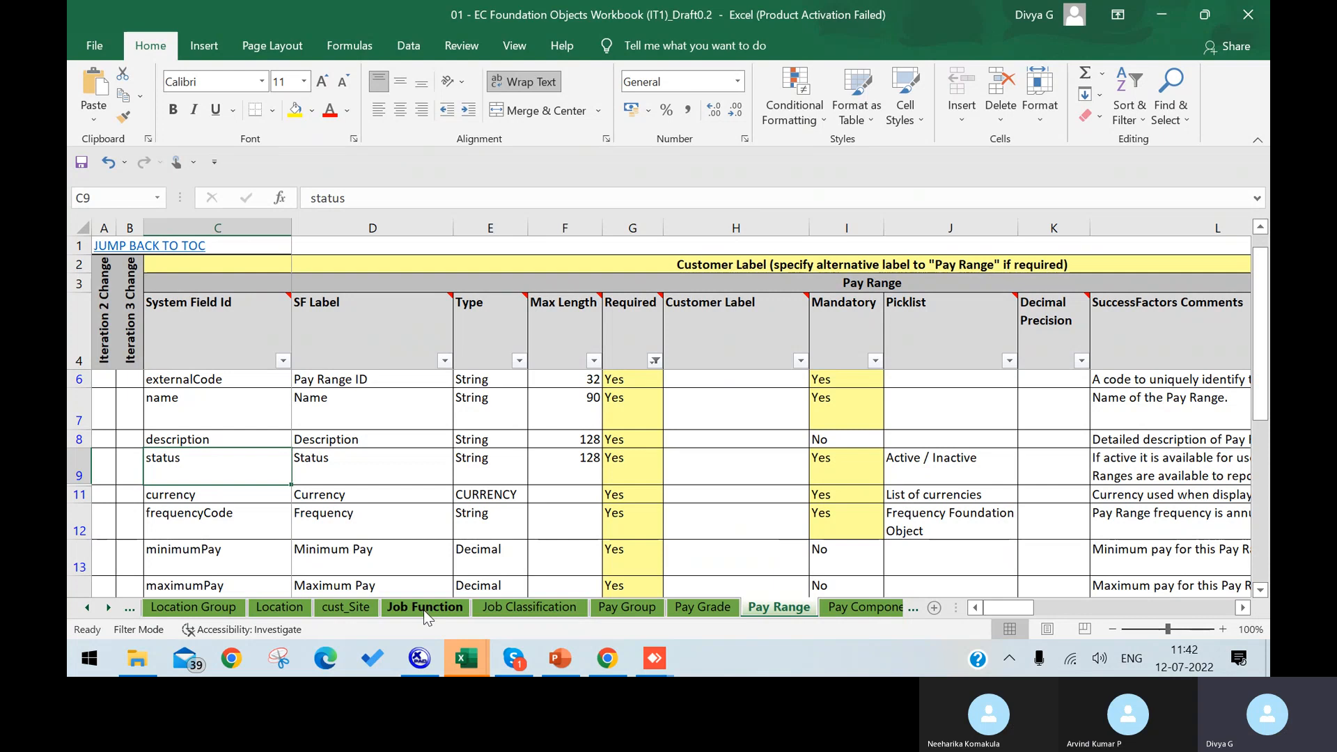
mouse_move(421, 658)
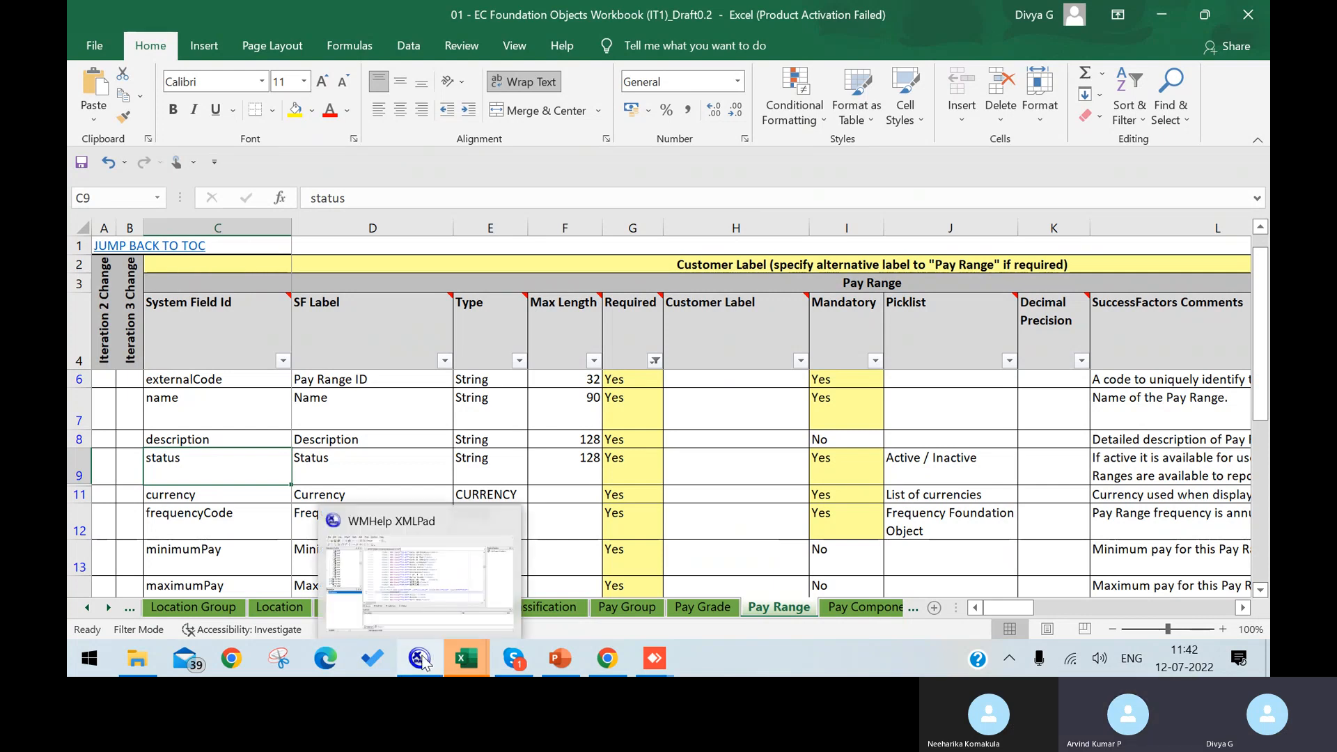
left_click(415, 533)
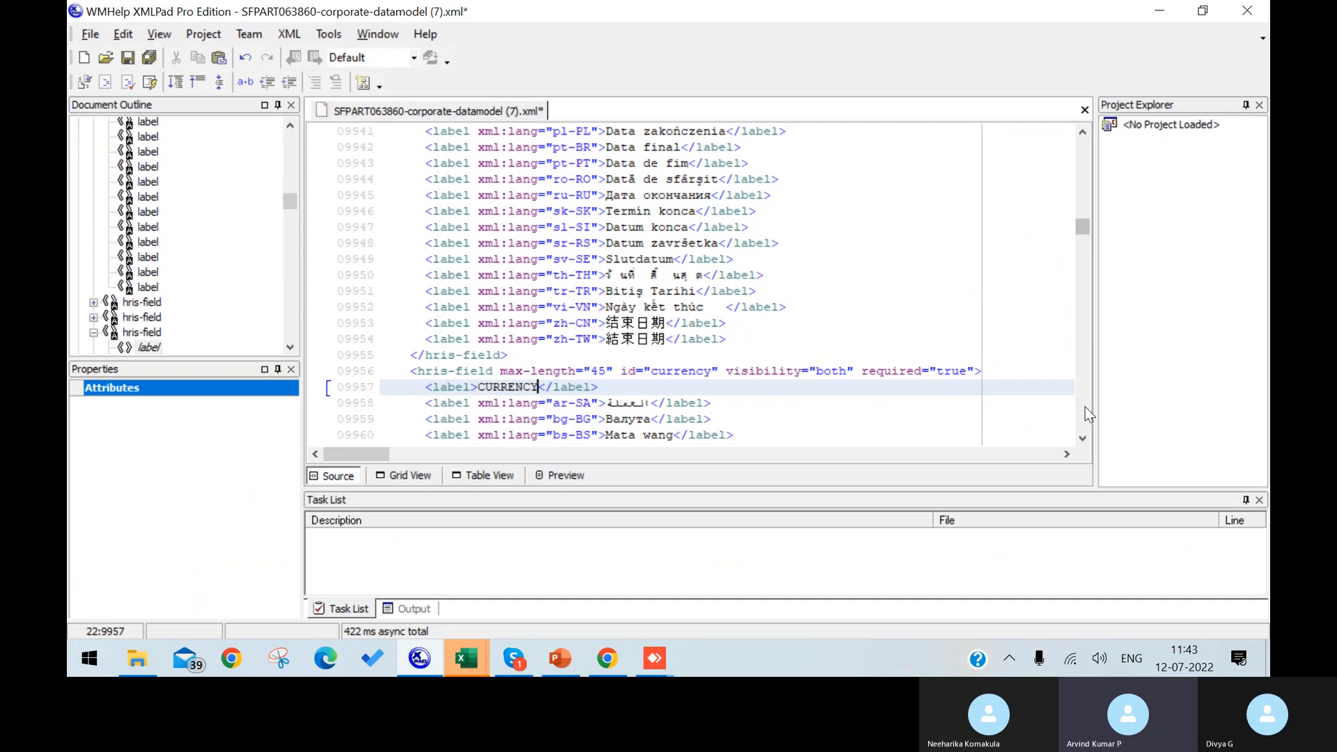
scroll(1086, 407, "down", 13)
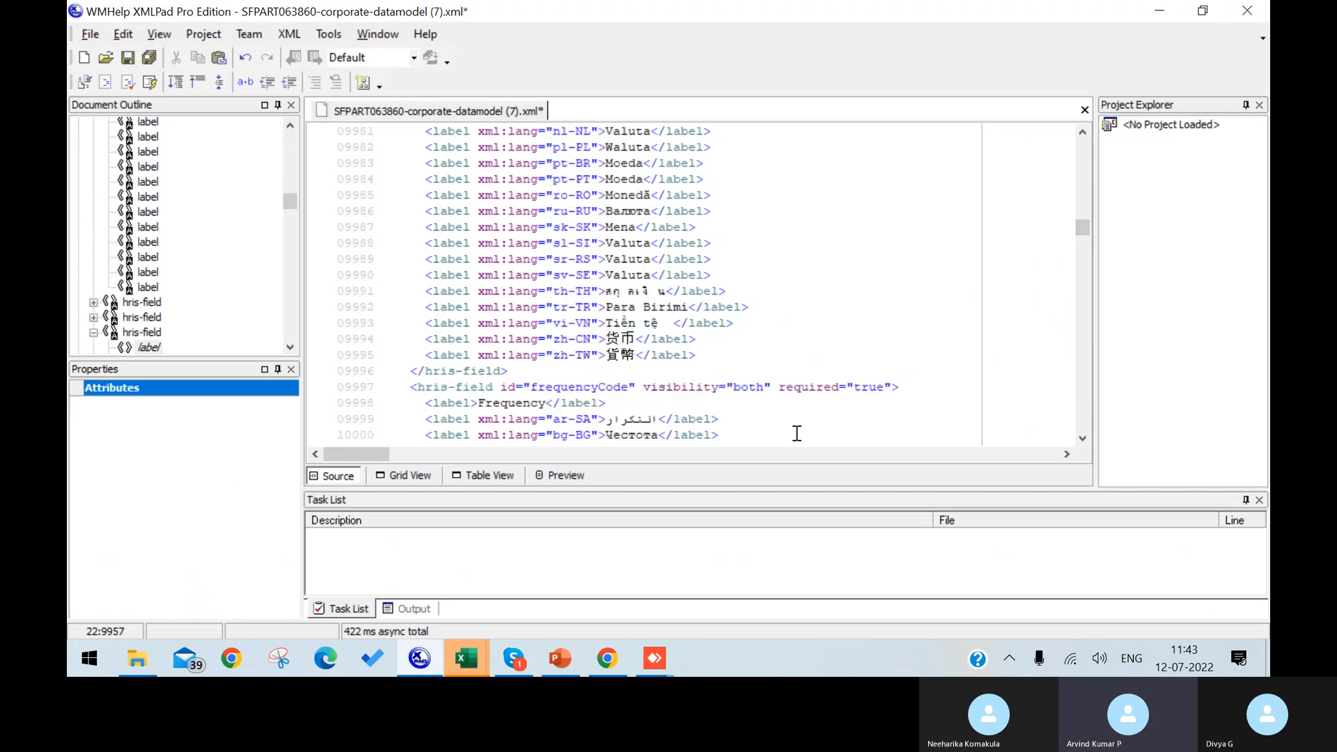
Step: Check the frequencyCode row in the Excel workbook, return to XMLPad and start editing the frequencyCode field's default label at its end
mouse_move(482, 654)
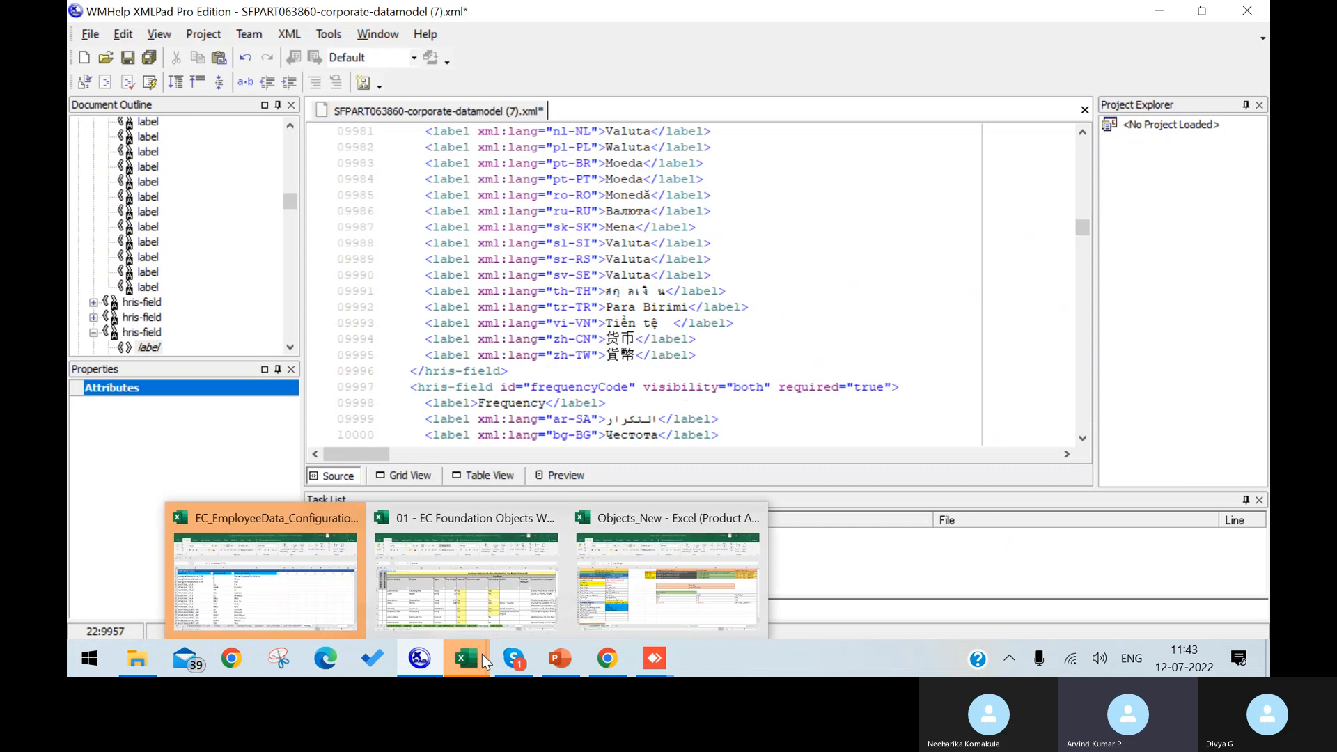
left_click(458, 596)
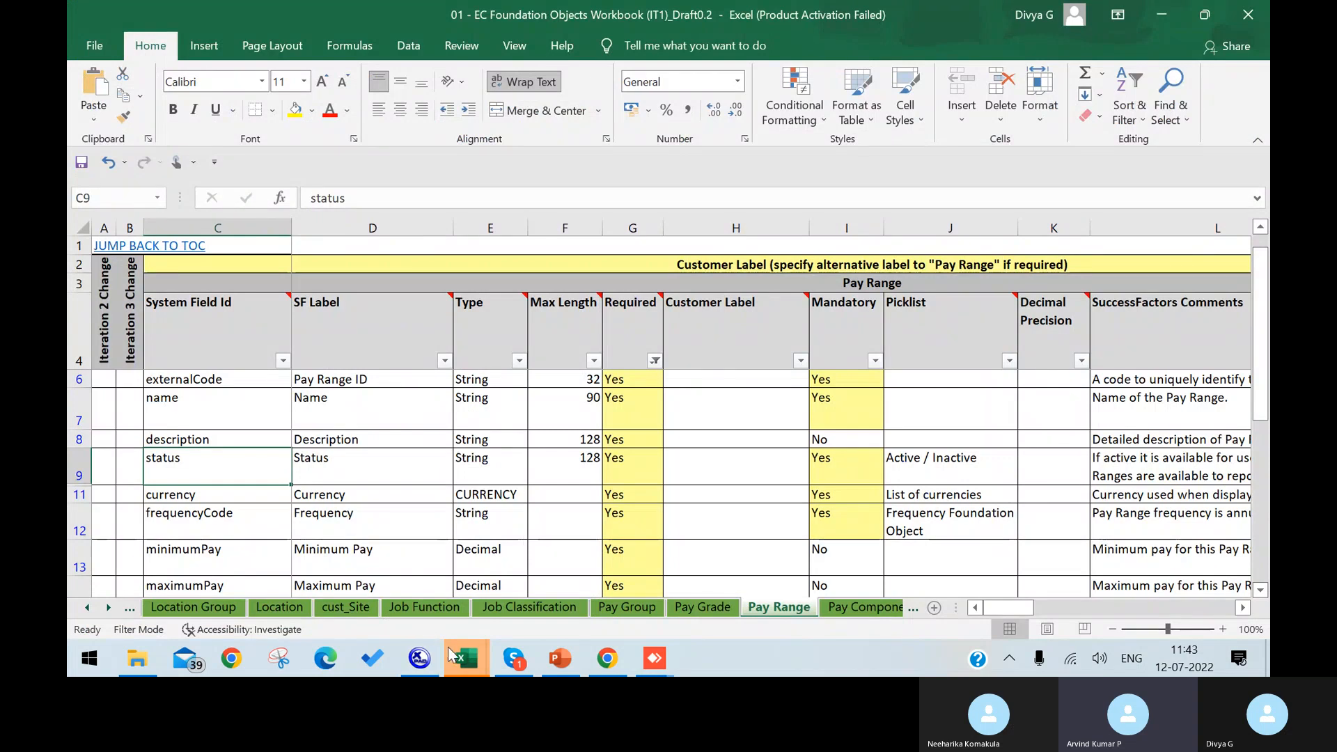
left_click(430, 662)
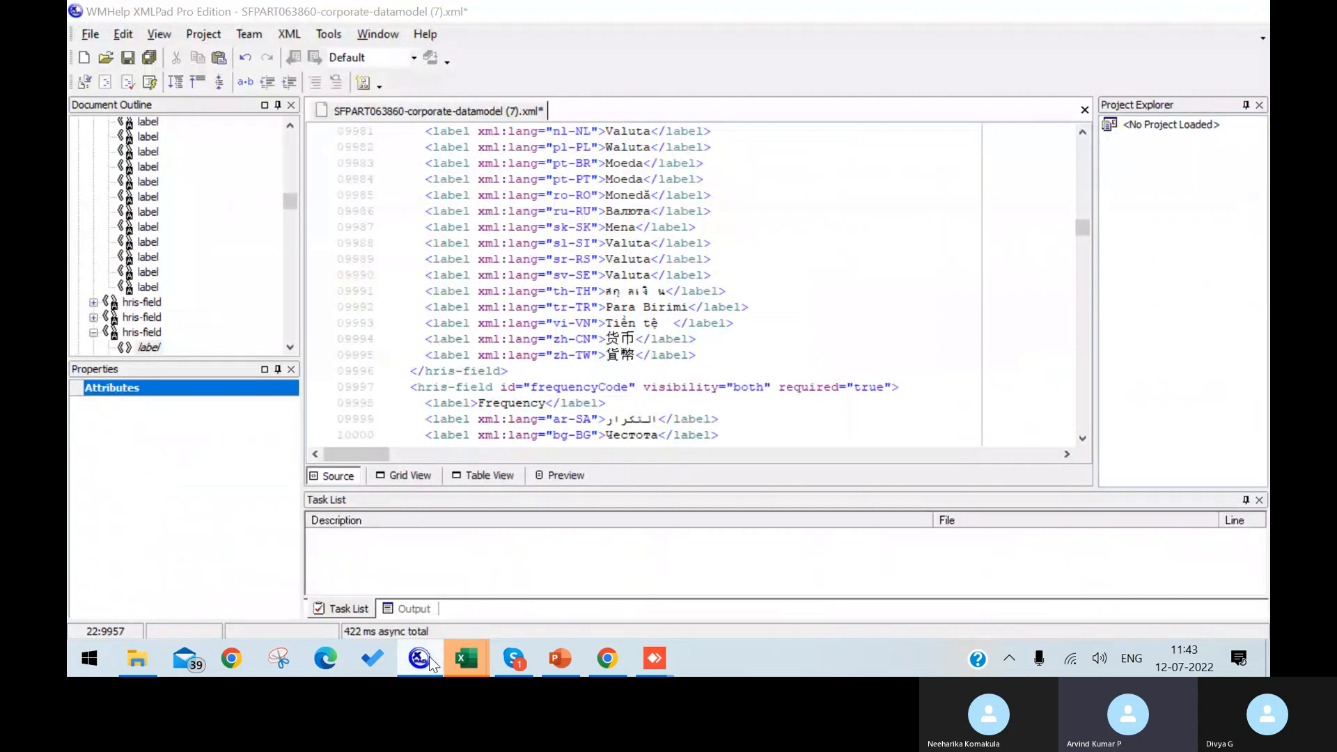
left_click(431, 662)
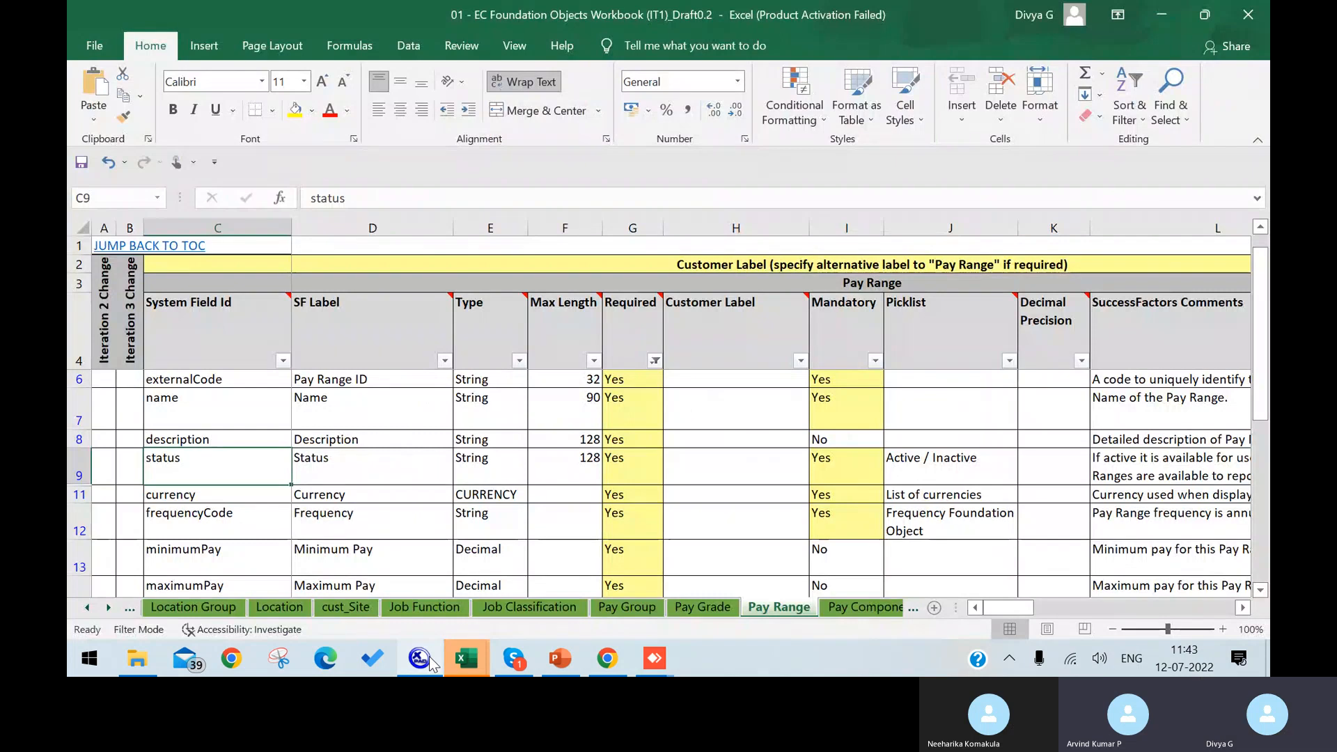
left_click(431, 662)
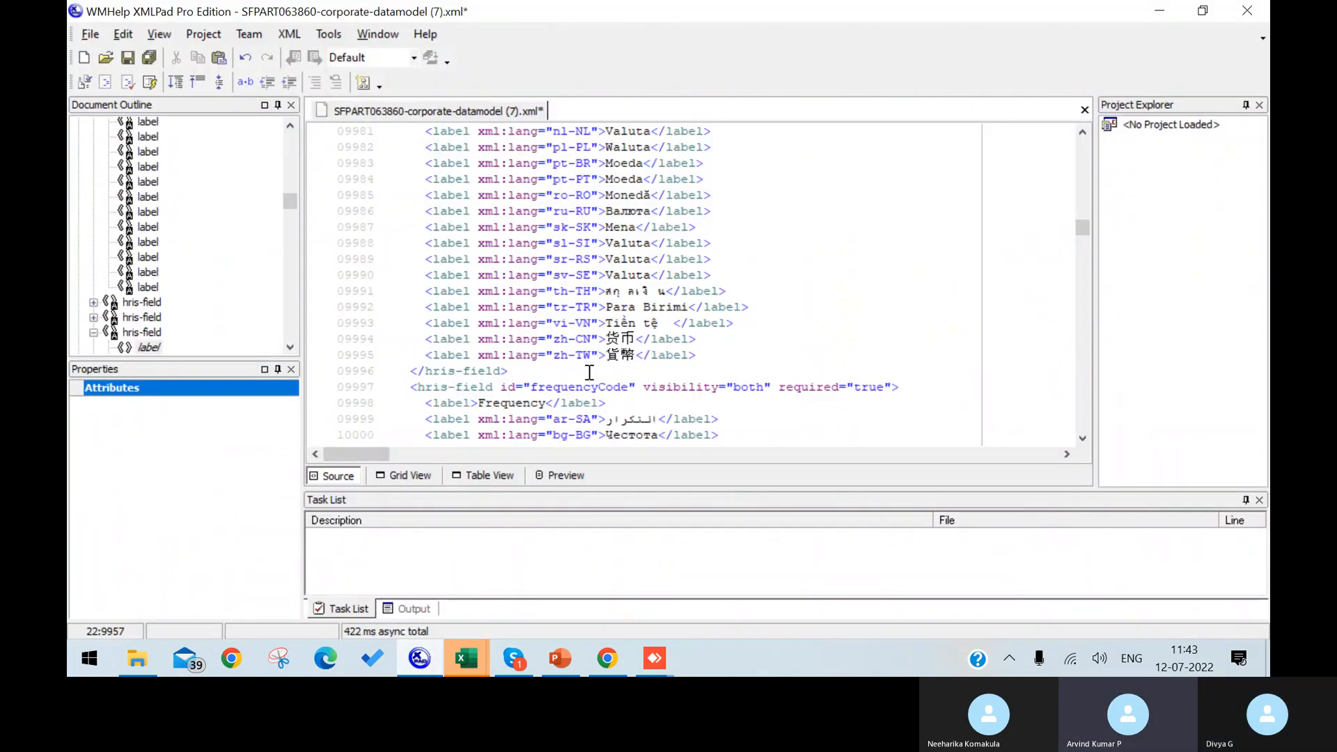
left_click(547, 407)
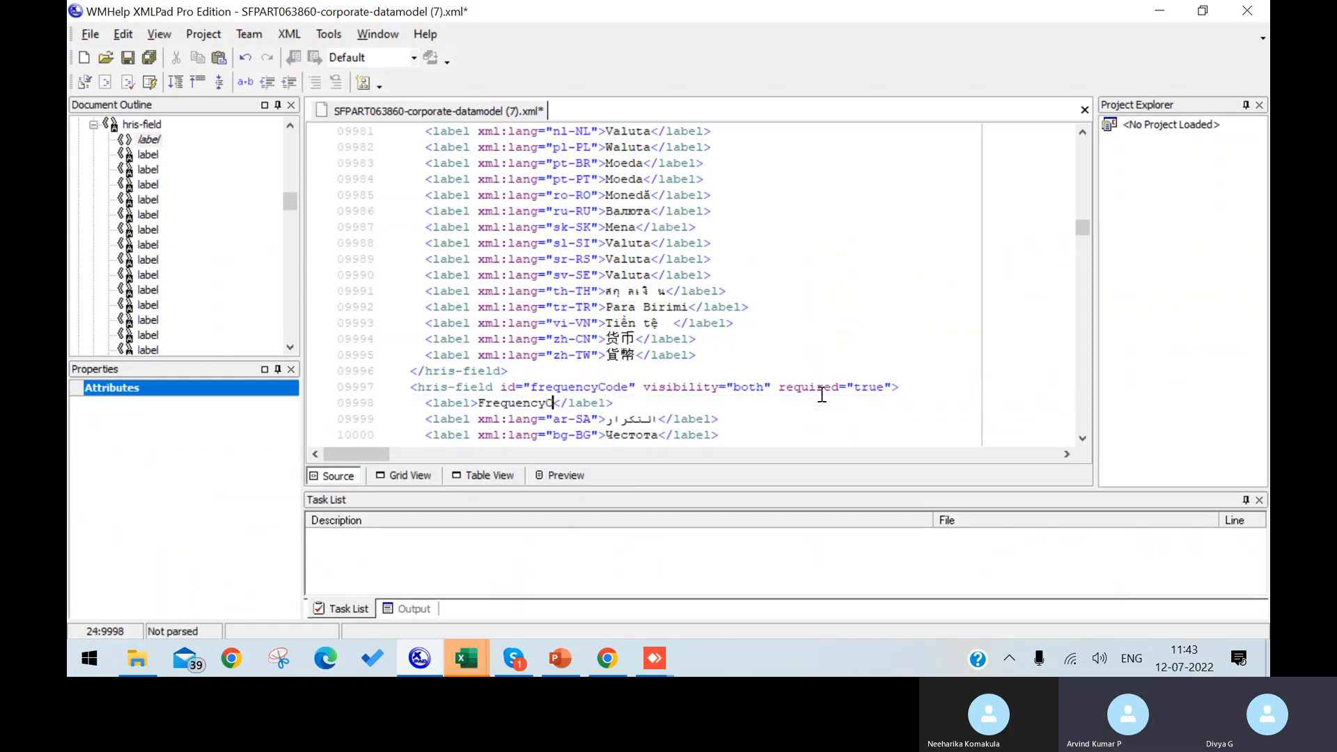
Step: Change the frequencyCode field's default label to "Frequency A"
type("C")
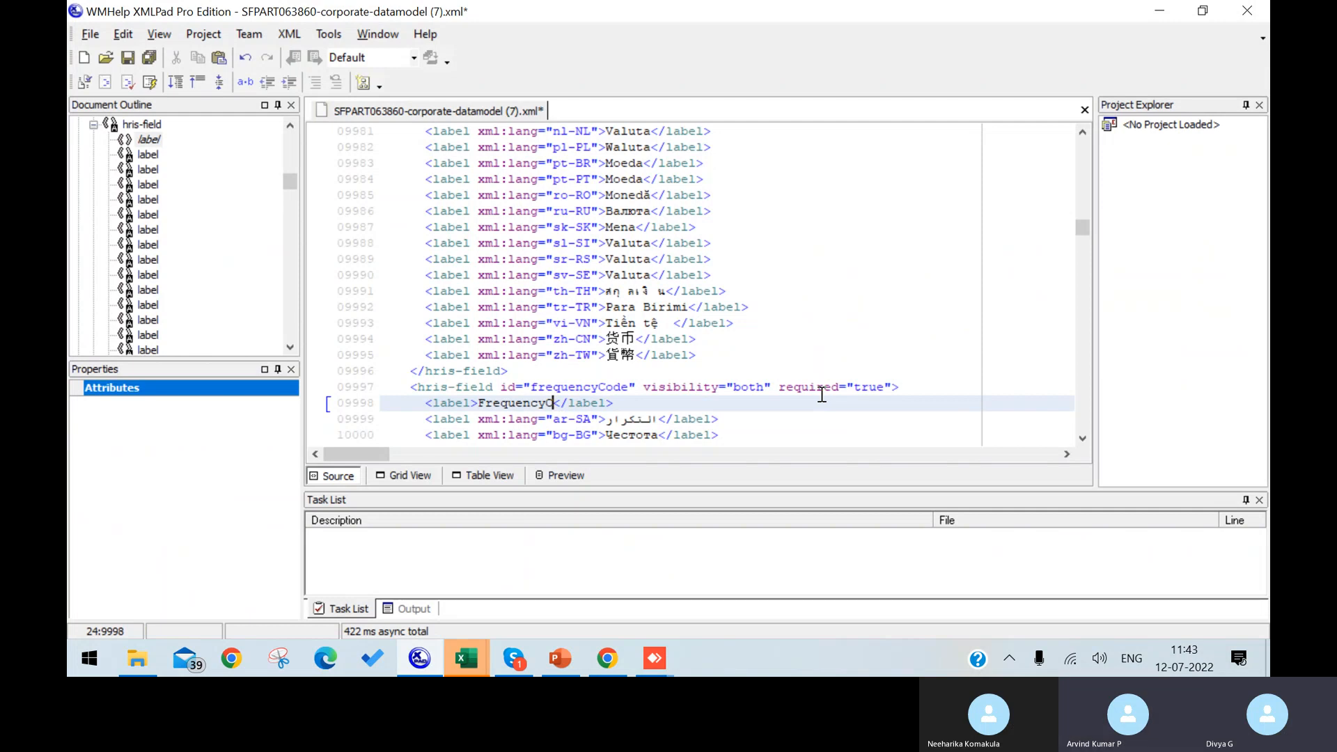
key("BackSpace")
type("A")
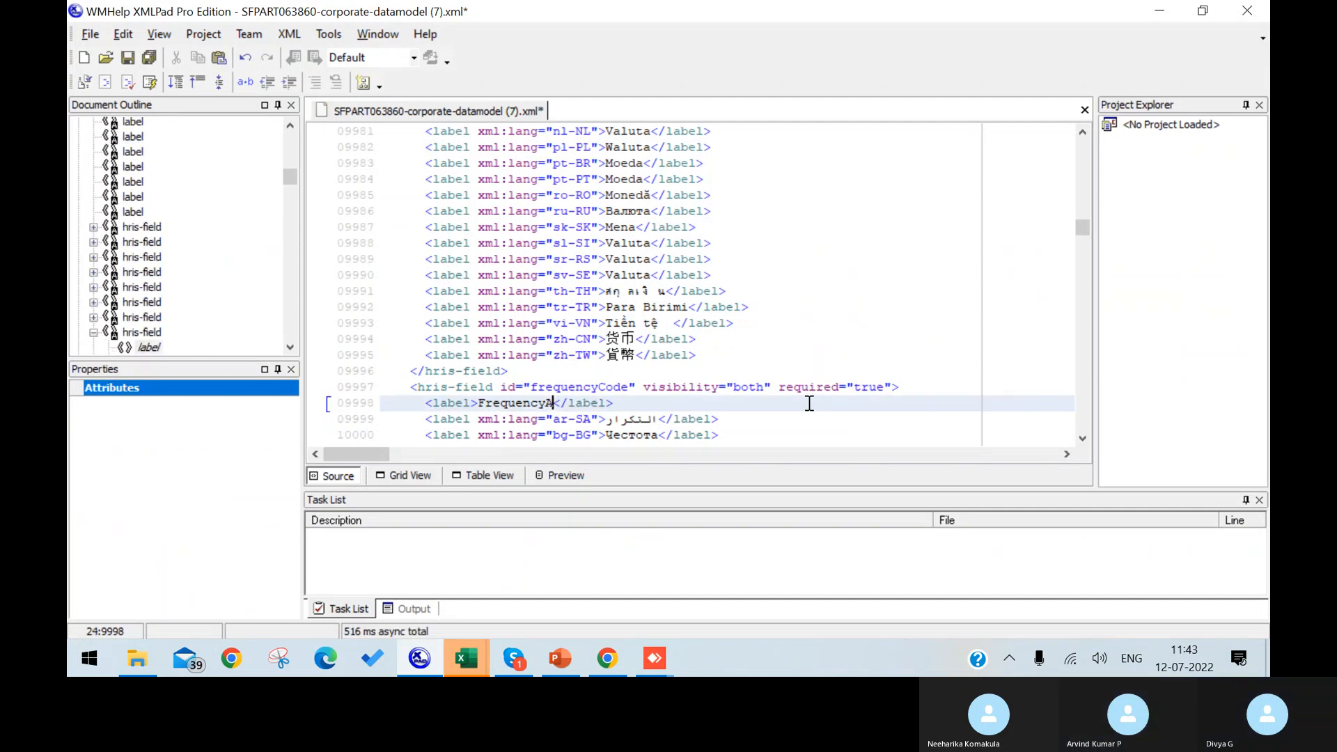
left_click(1083, 416)
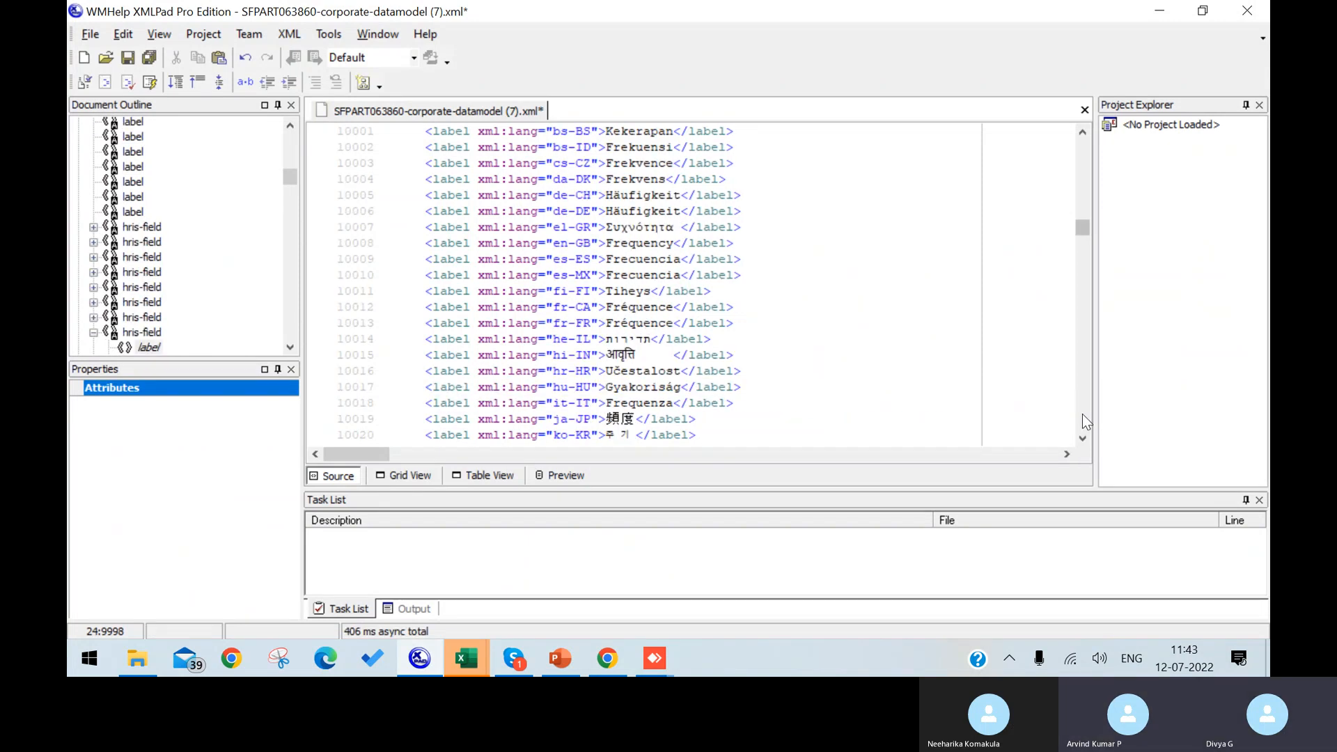
left_click(1084, 166)
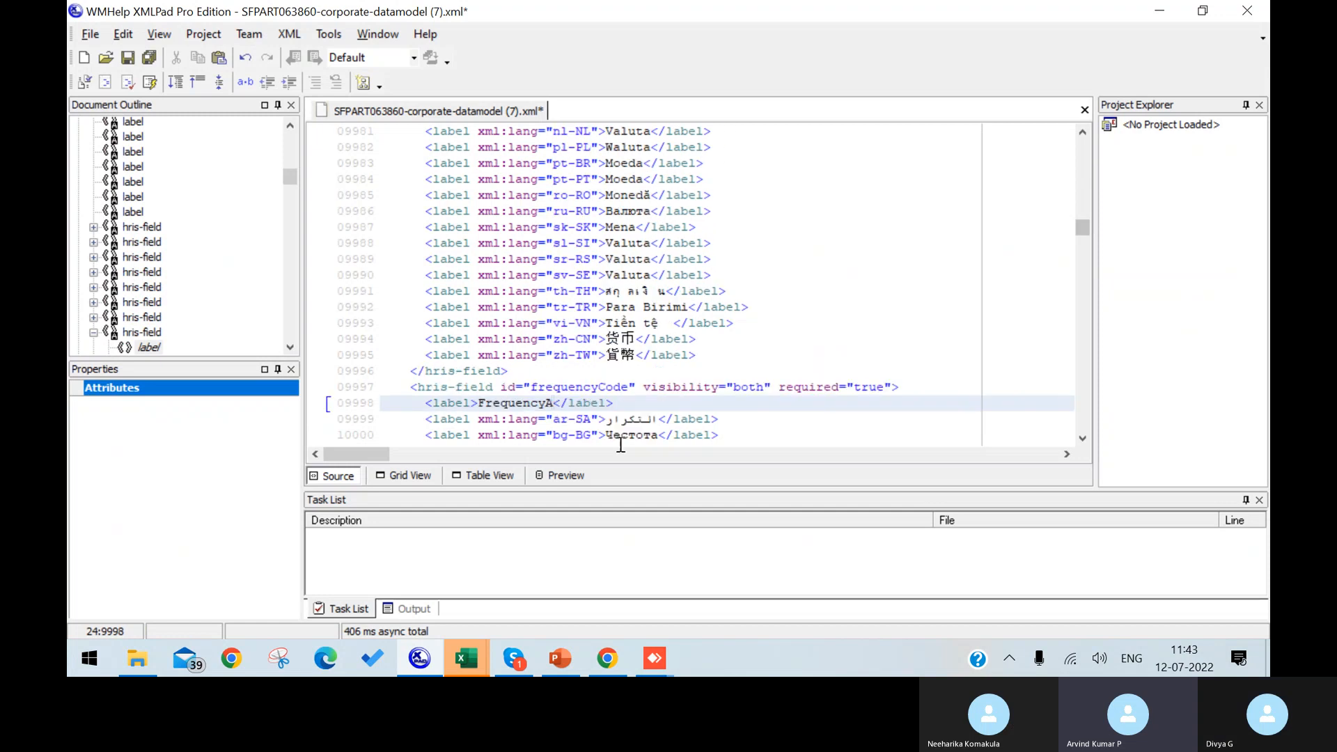
key("Left")
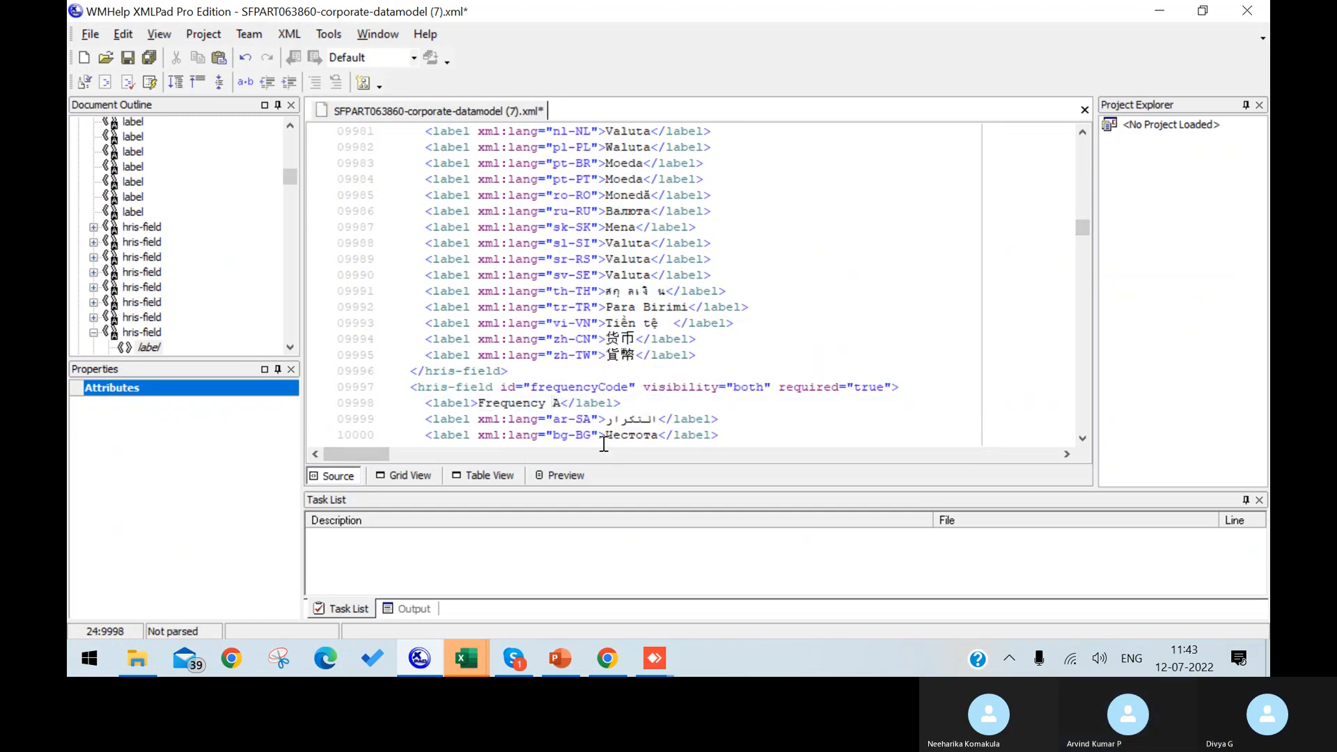
Step: Check the minimumPay field in the XML against its row on the Pay Range sheet of the Excel workbook
left_click(1084, 414)
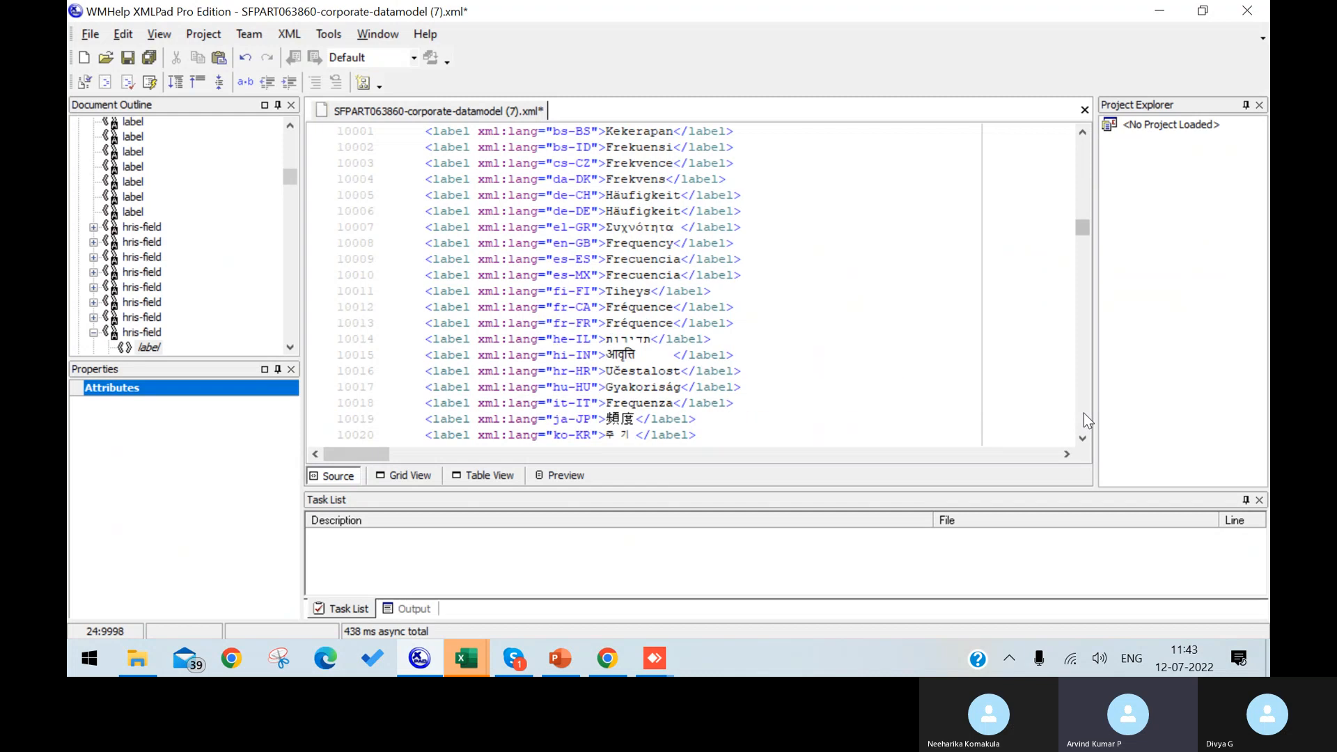
left_click(1084, 414)
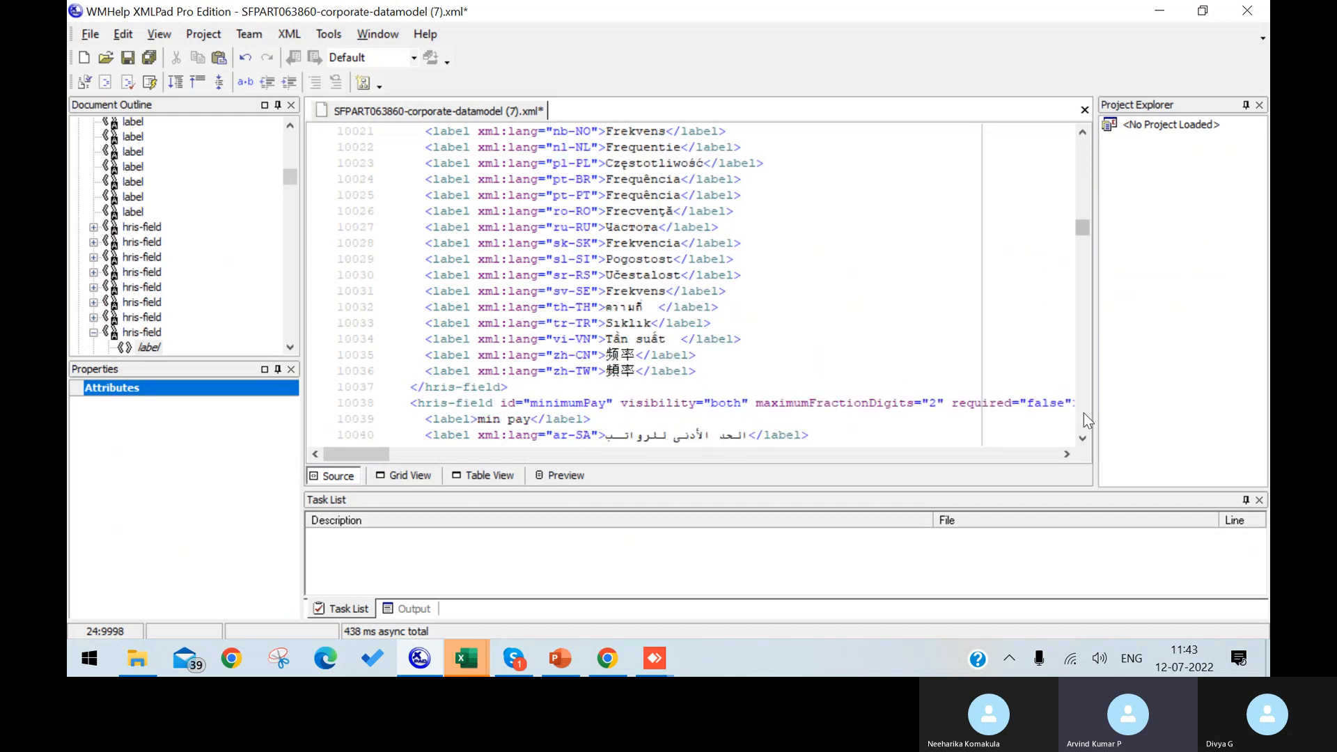
key("alt+Tab")
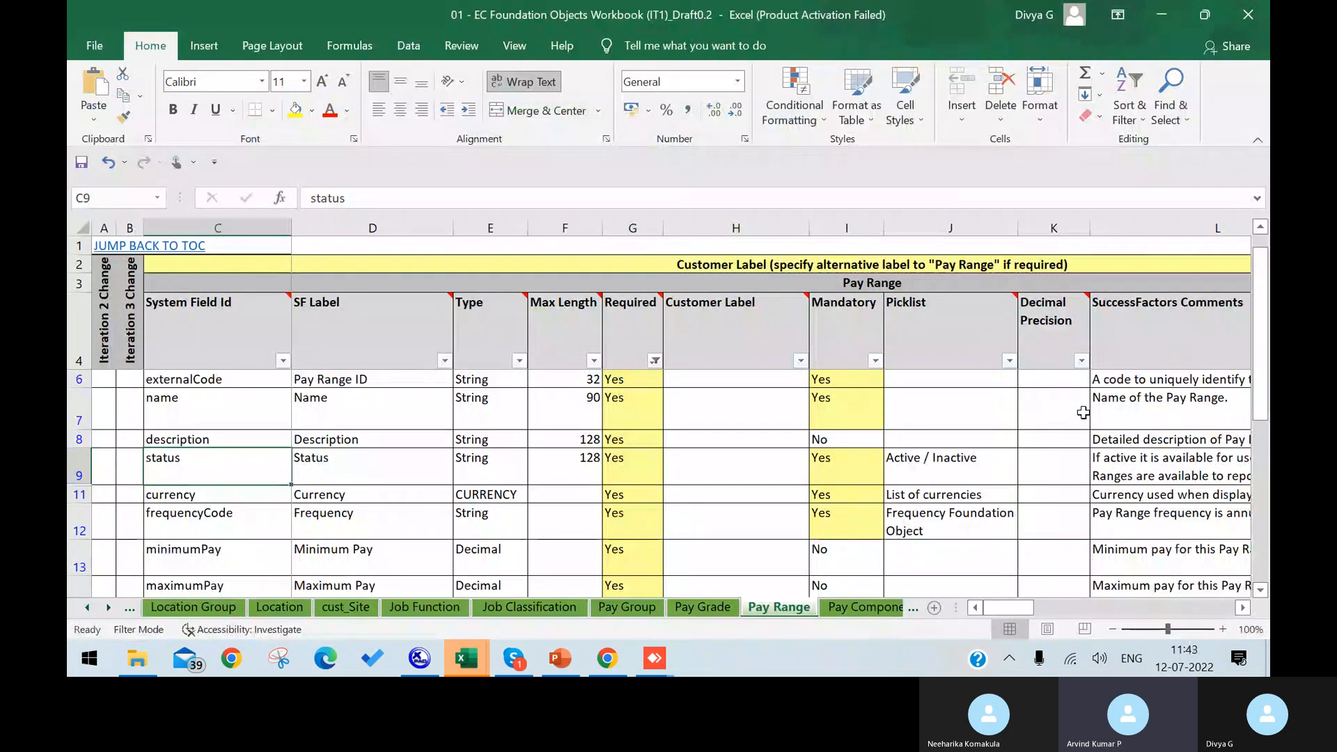
key("alt+Tab")
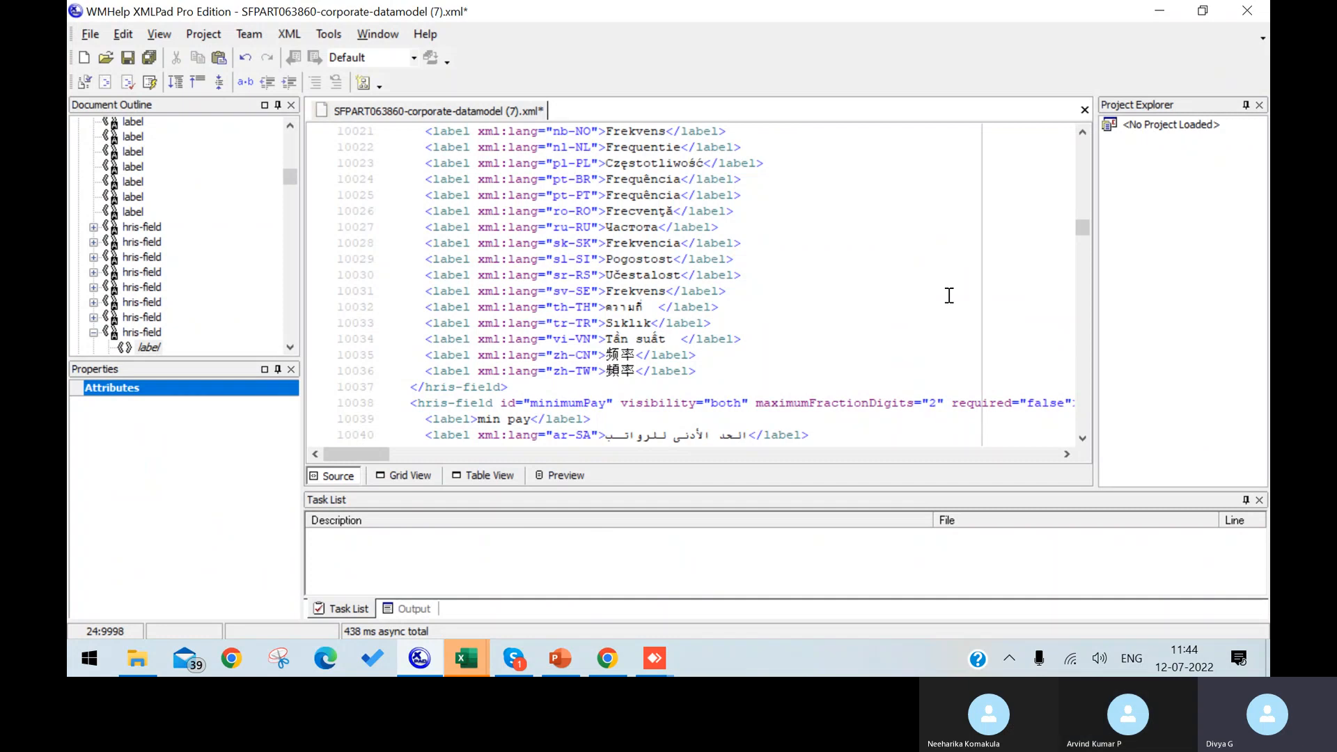
key("alt+Tab")
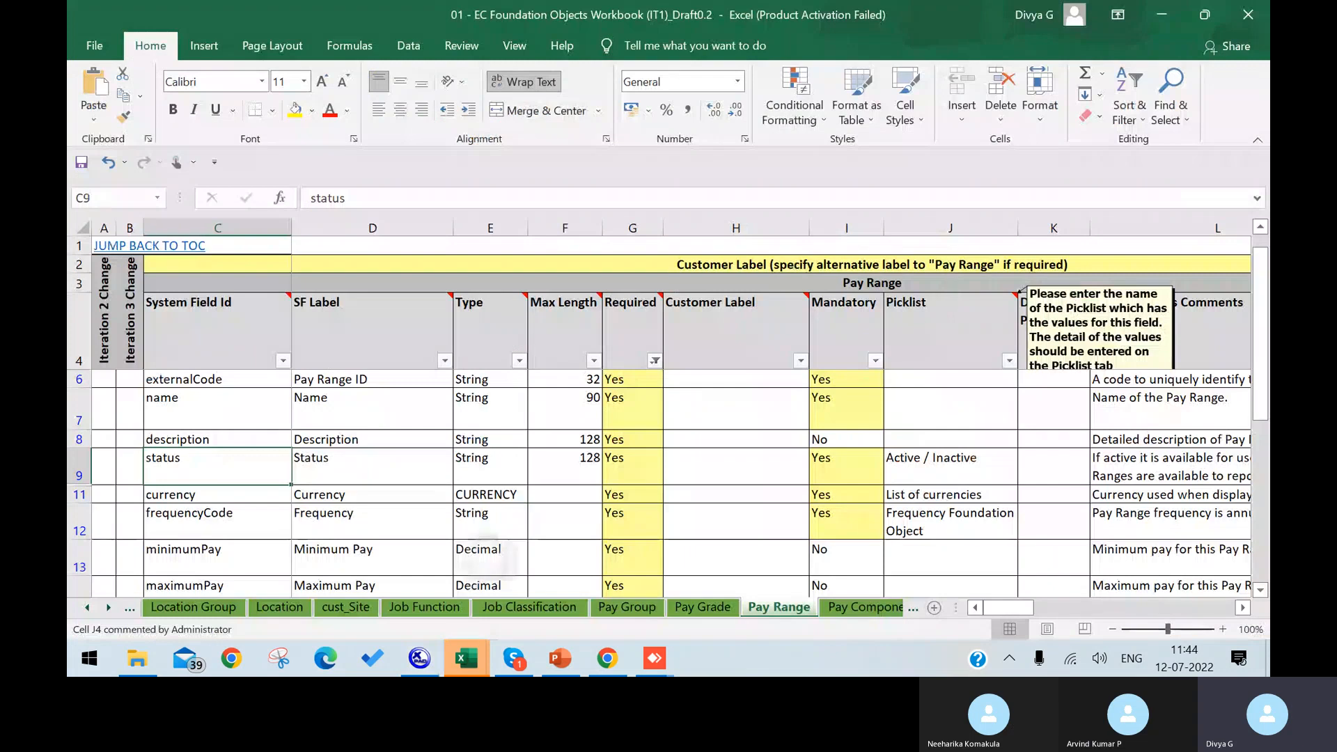
left_click(509, 558)
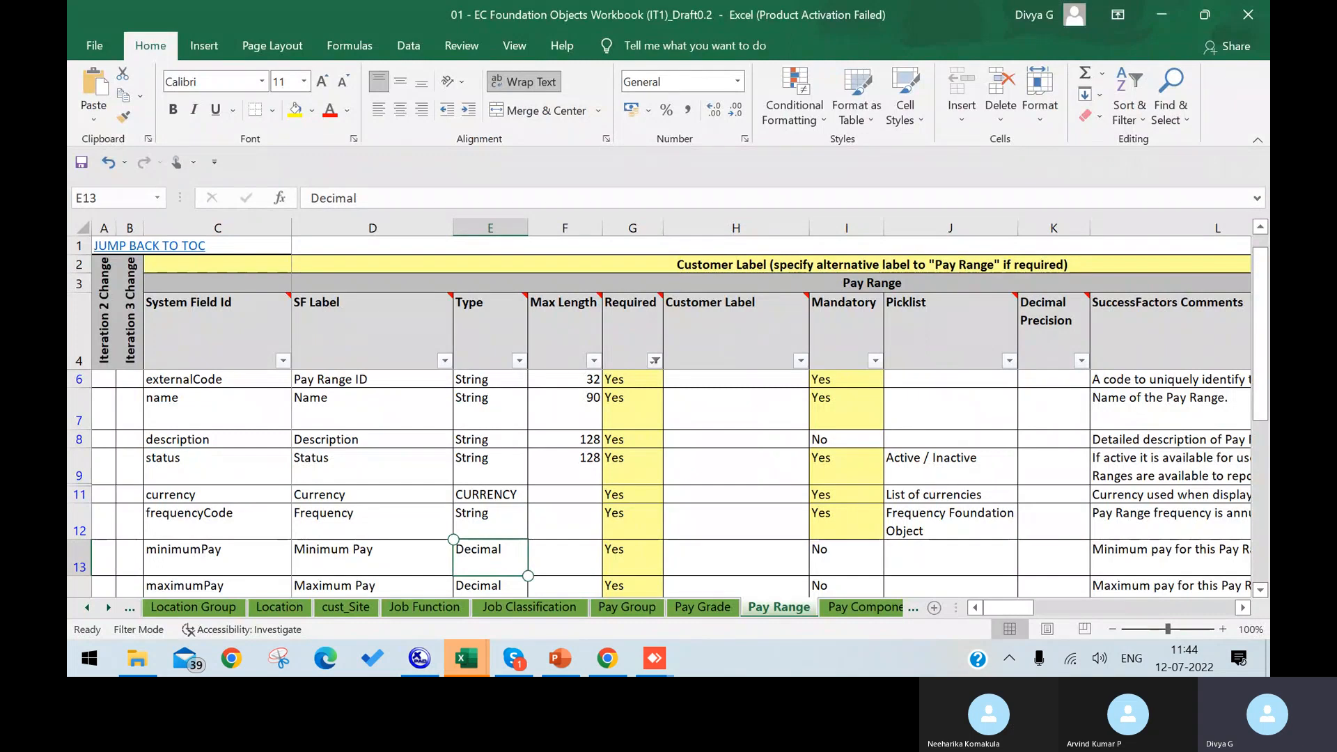
Step: Switch back to XMLPad and change the minimumPay field's default label to "min pay A"
left_click(422, 654)
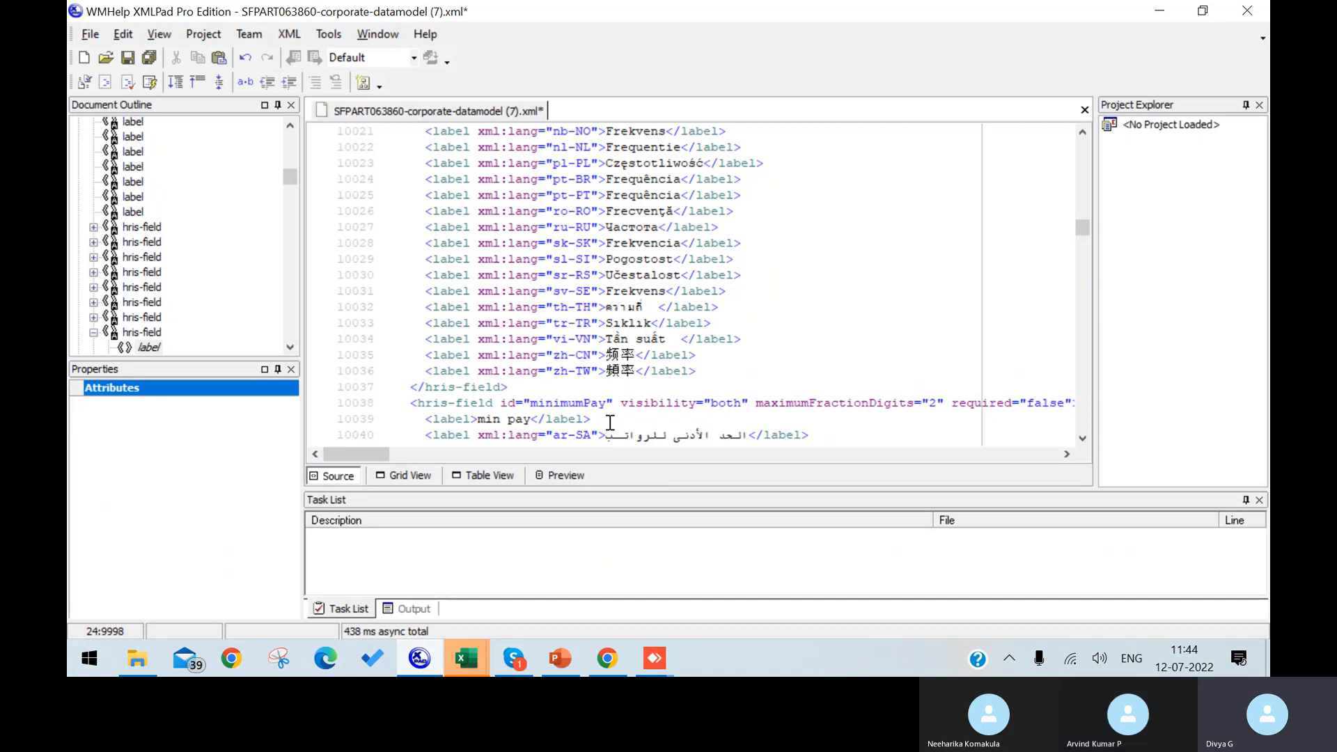
left_click(534, 419)
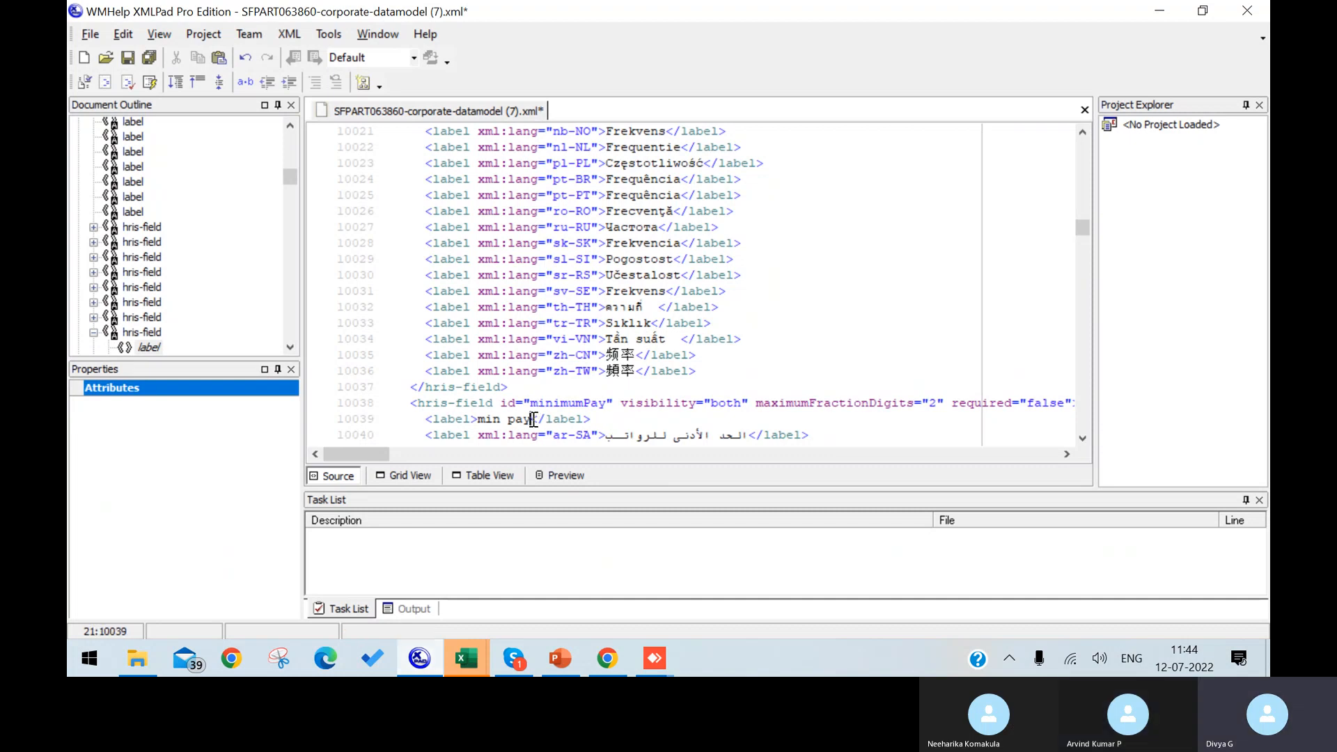
type("A")
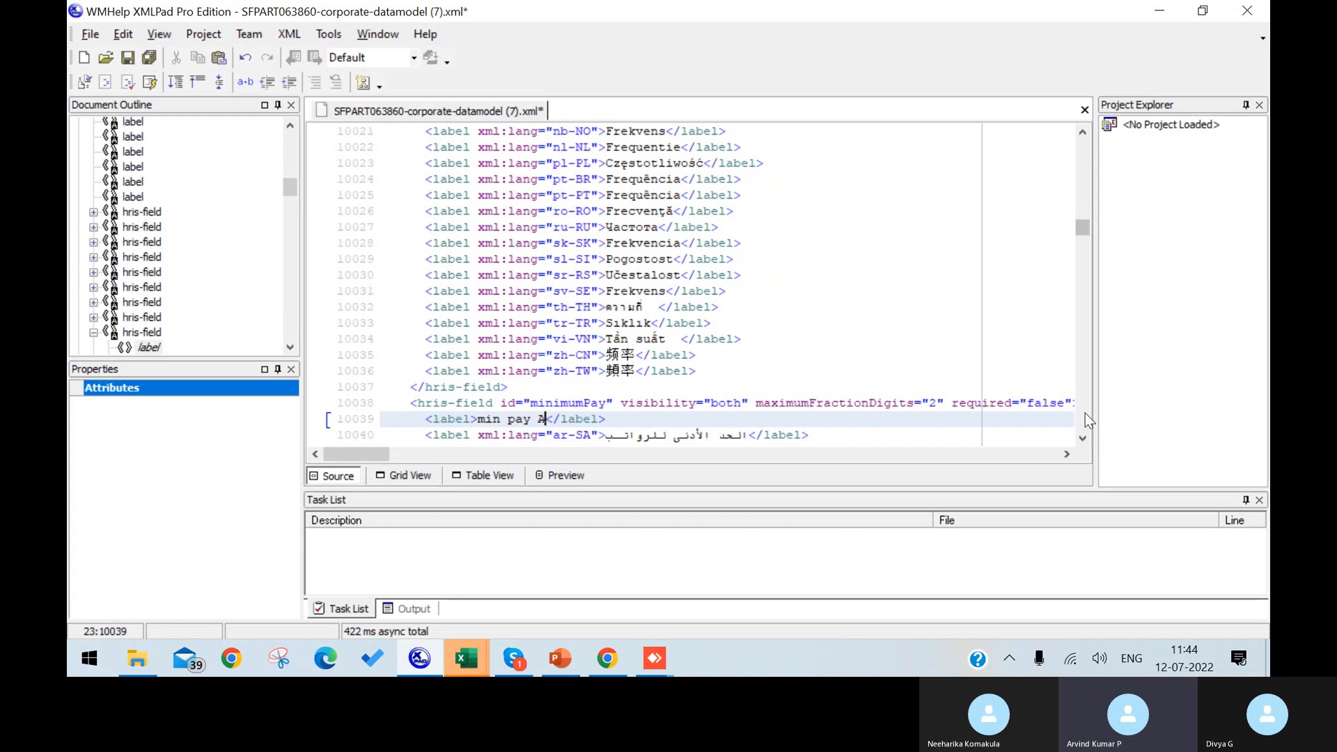
Step: Compare the maximumPay and midPoint field definitions in the XML with their rows on the Excel workbook's Pay Range sheet
scroll(1085, 412, "down", 13)
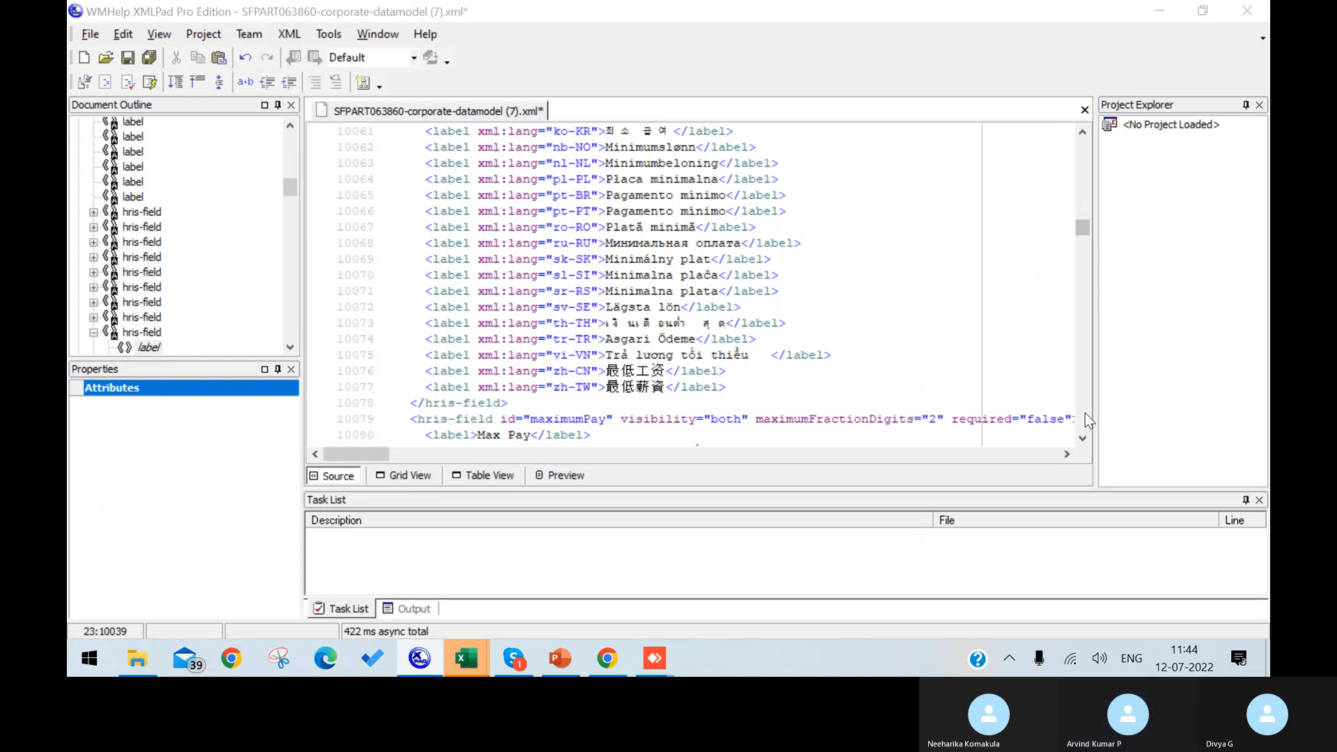
left_click(468, 662)
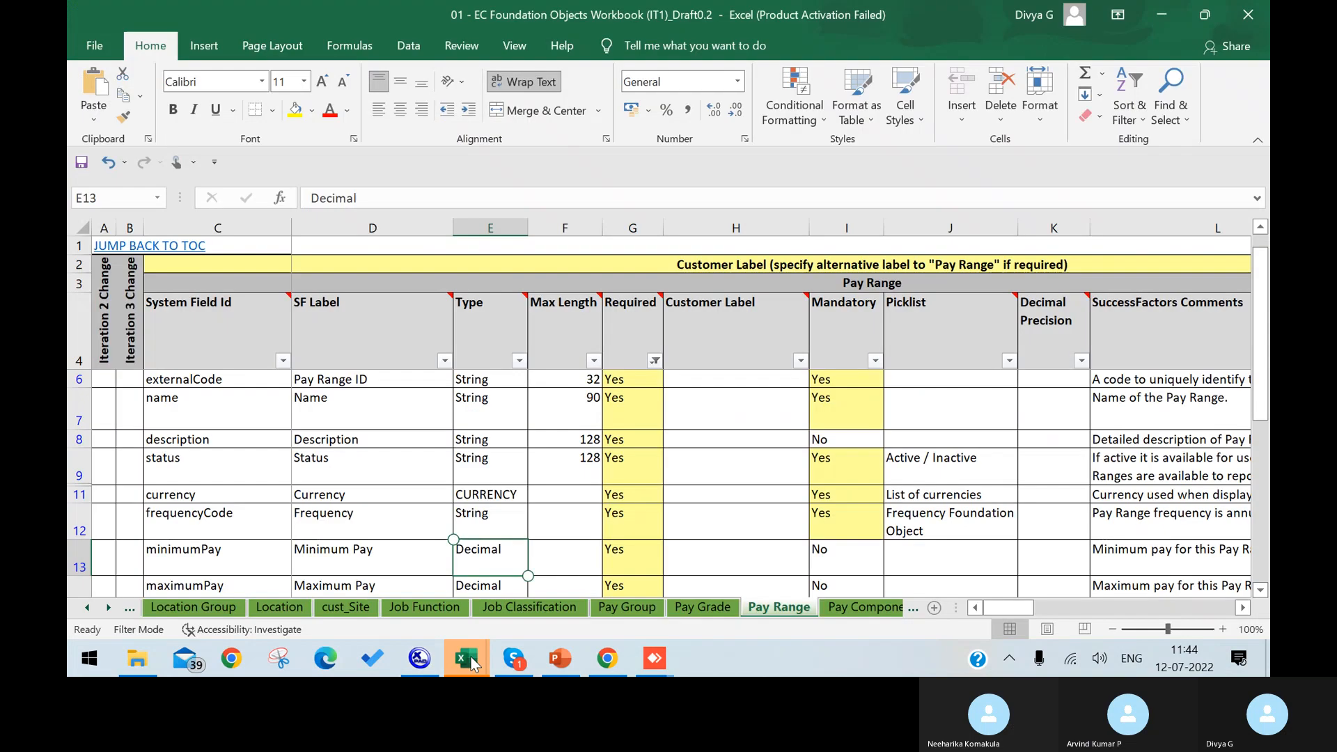
mouse_move(497, 359)
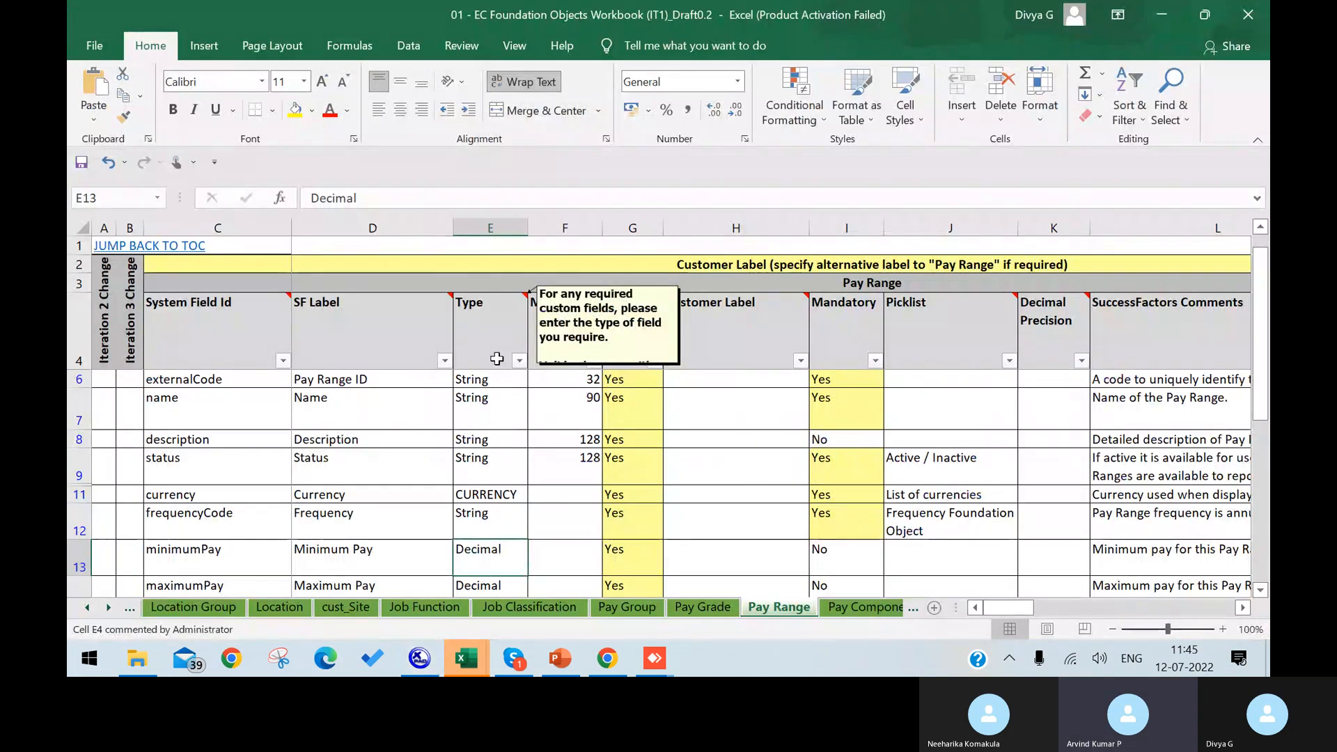
key("alt+Tab")
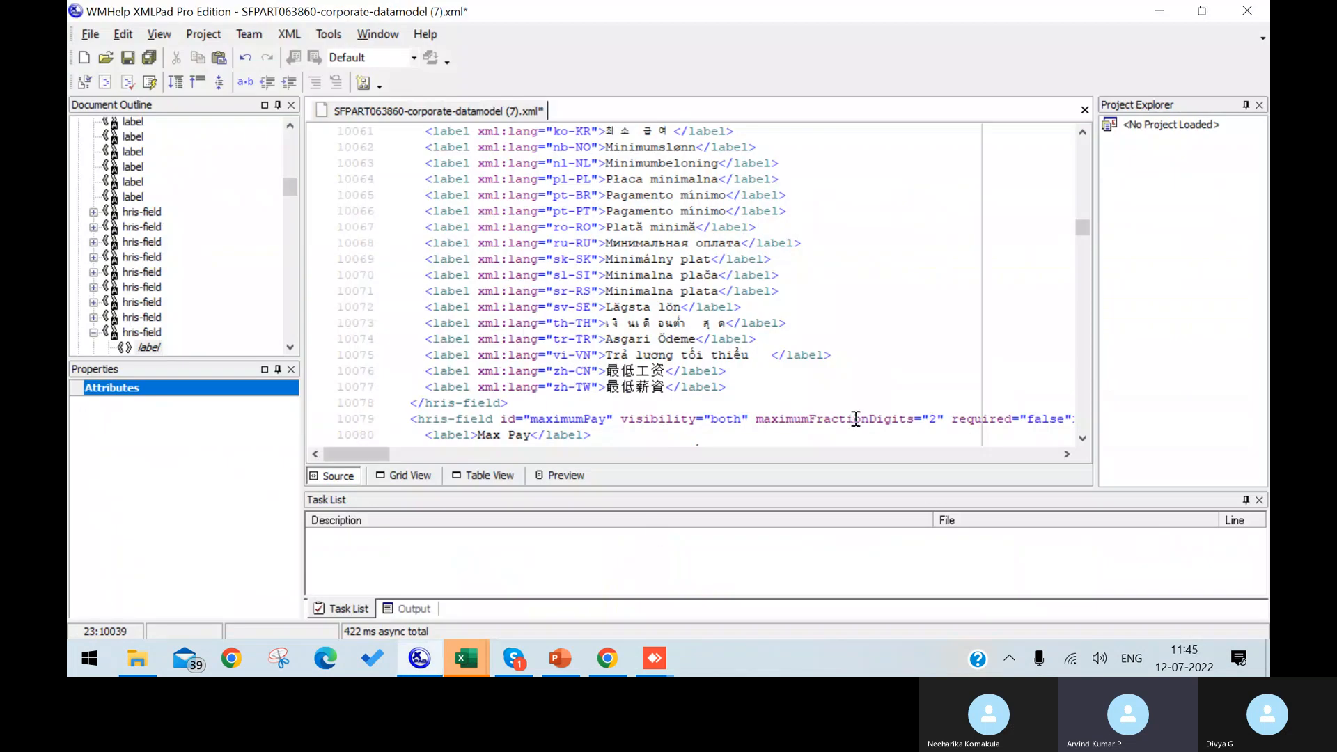
left_click(1085, 415)
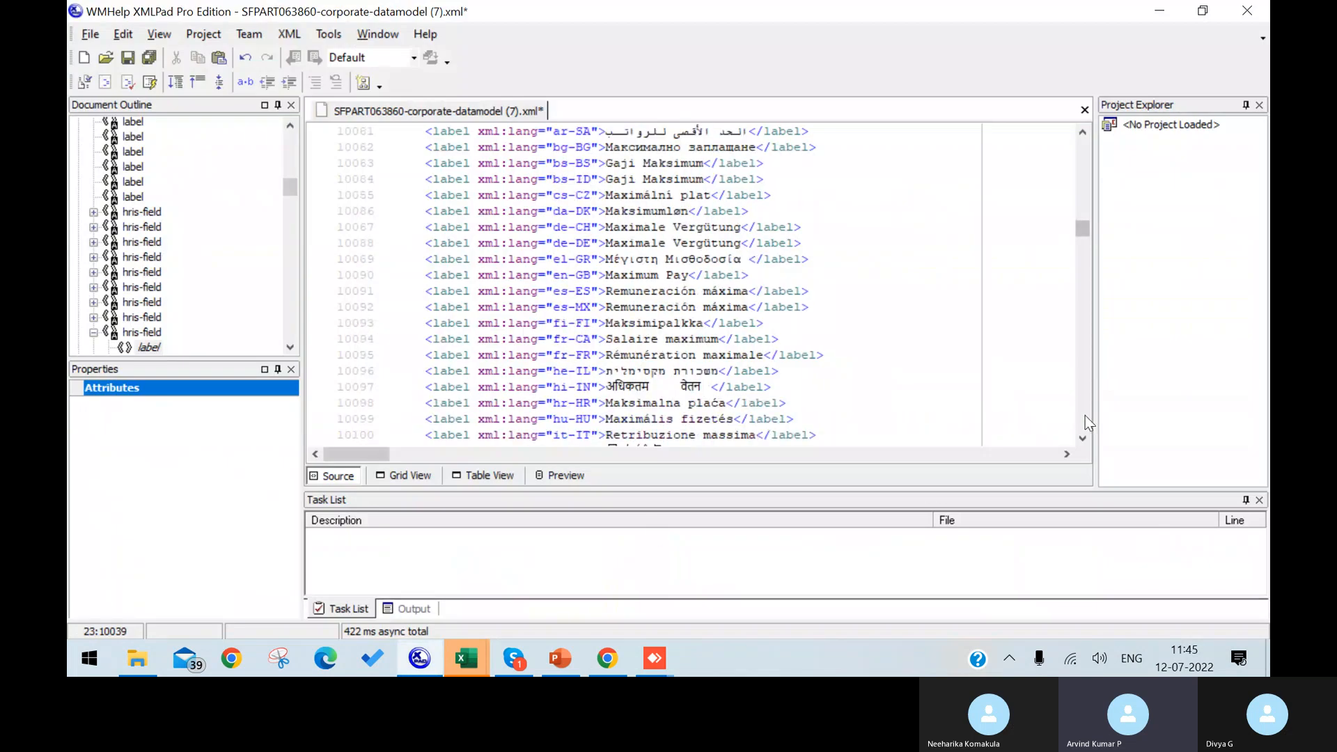
left_click(1085, 415)
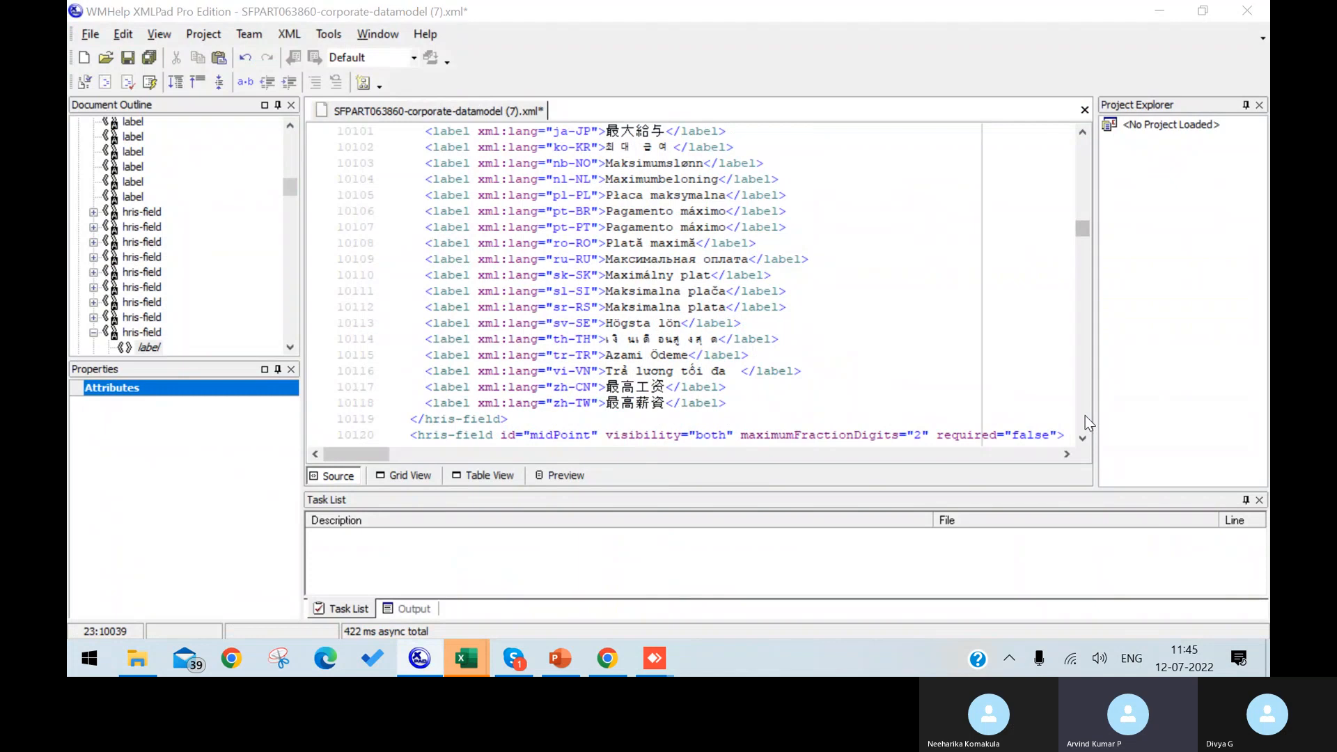
key("alt+Tab")
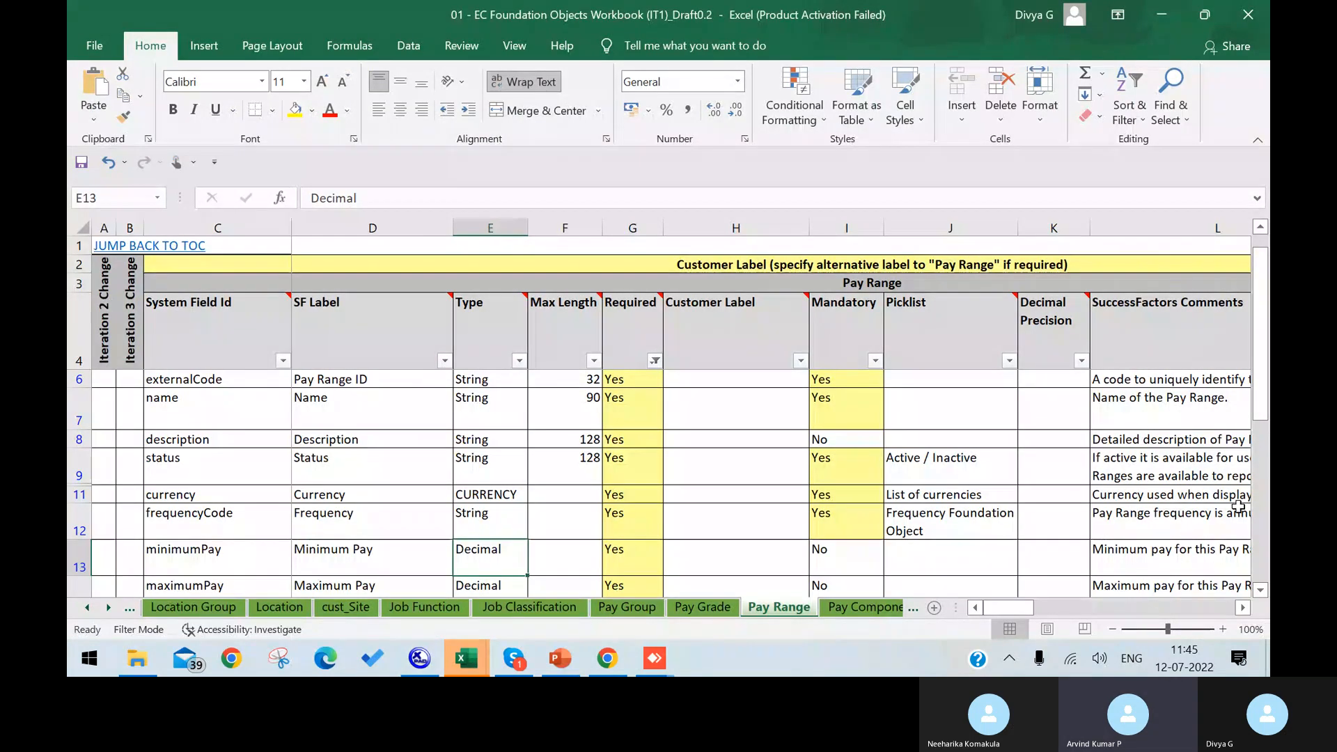
left_click(1261, 591)
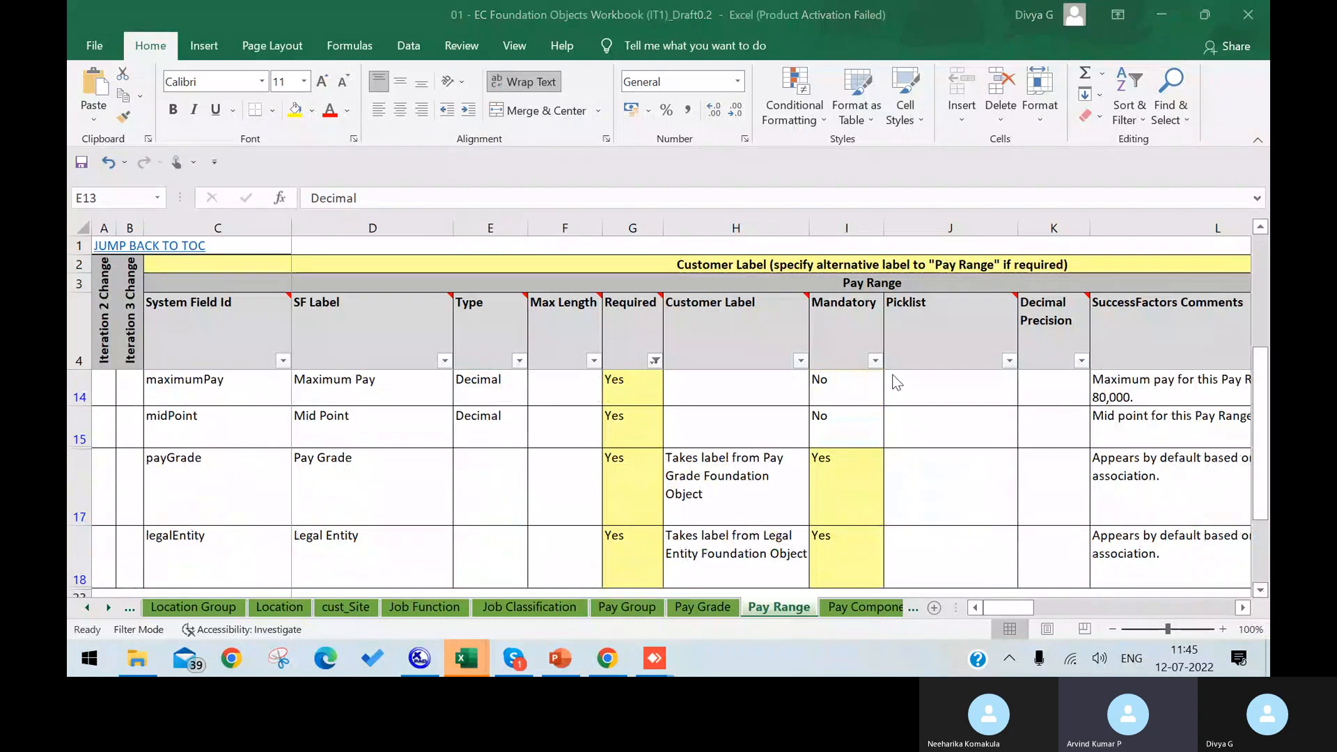
key("alt+Tab")
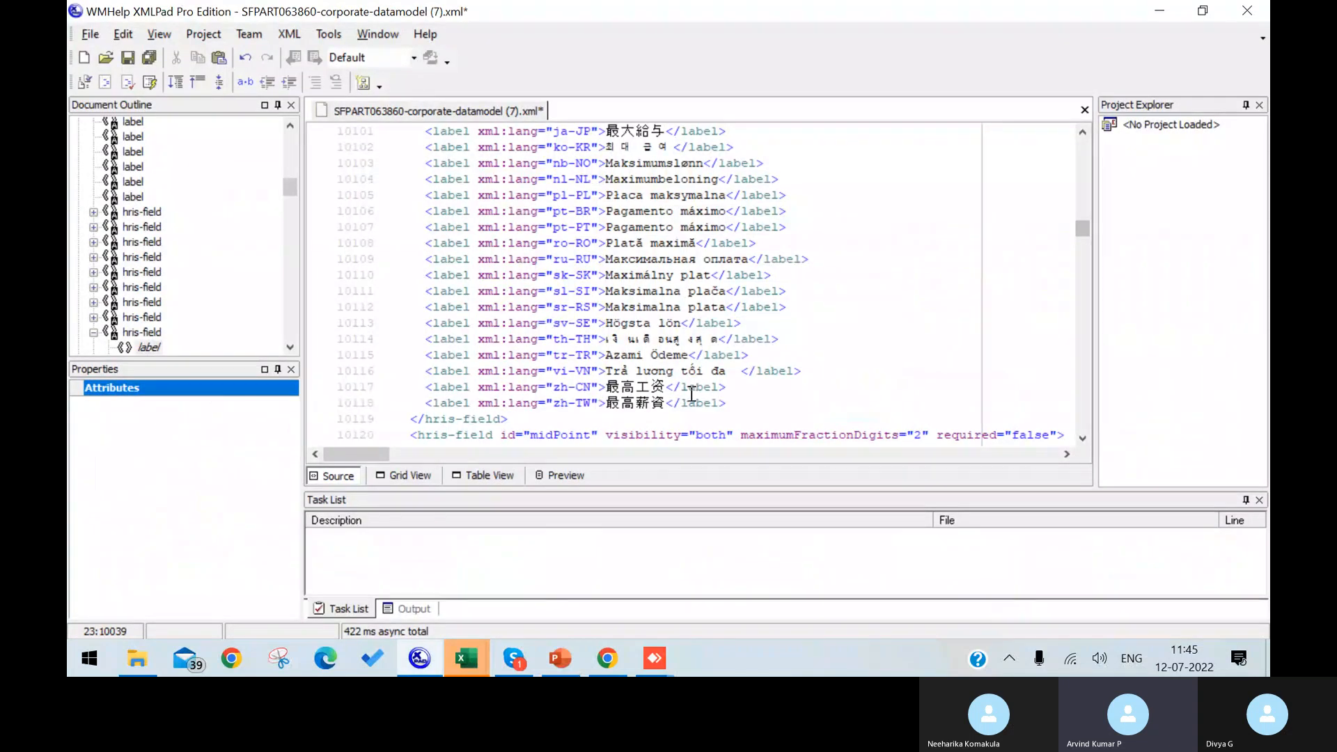
Step: Review the pay range fields' visibility and required attributes in table view, and examine the midPoint definition in the source
left_click(466, 475)
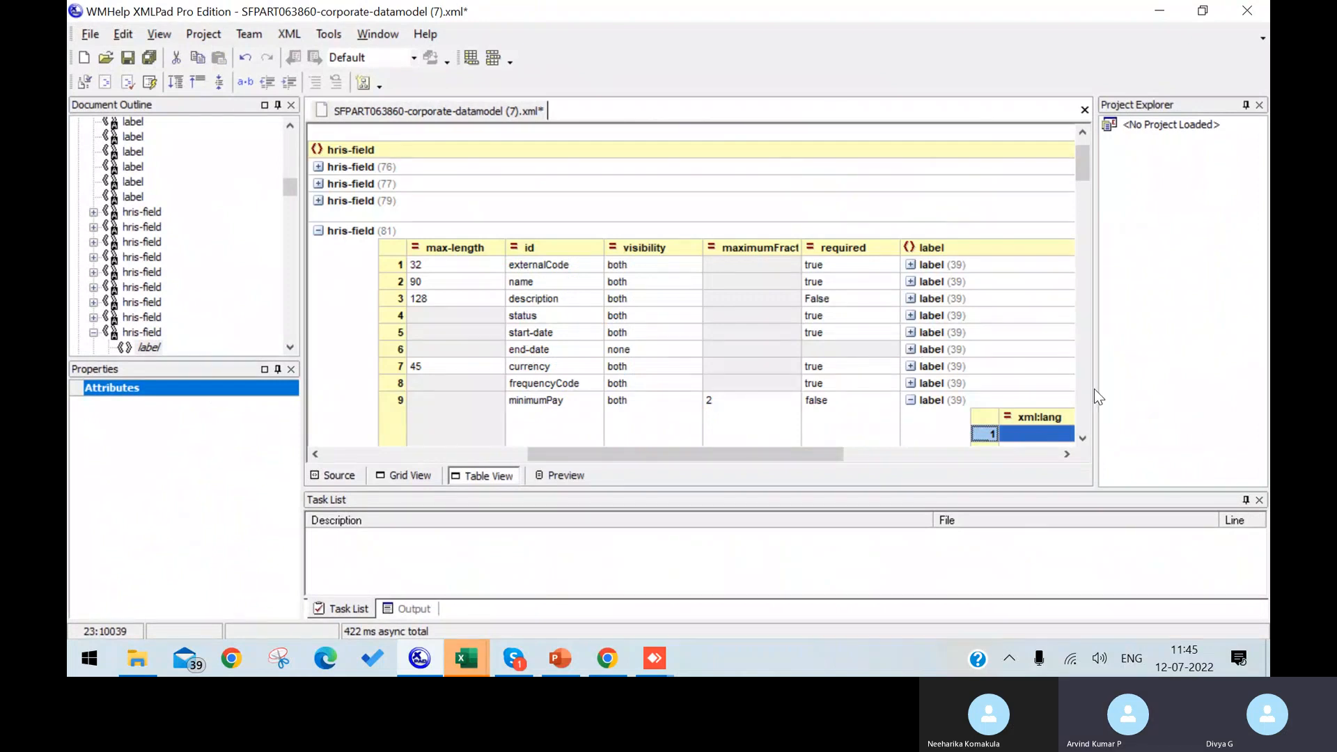
scroll(1083, 398, "down", 5)
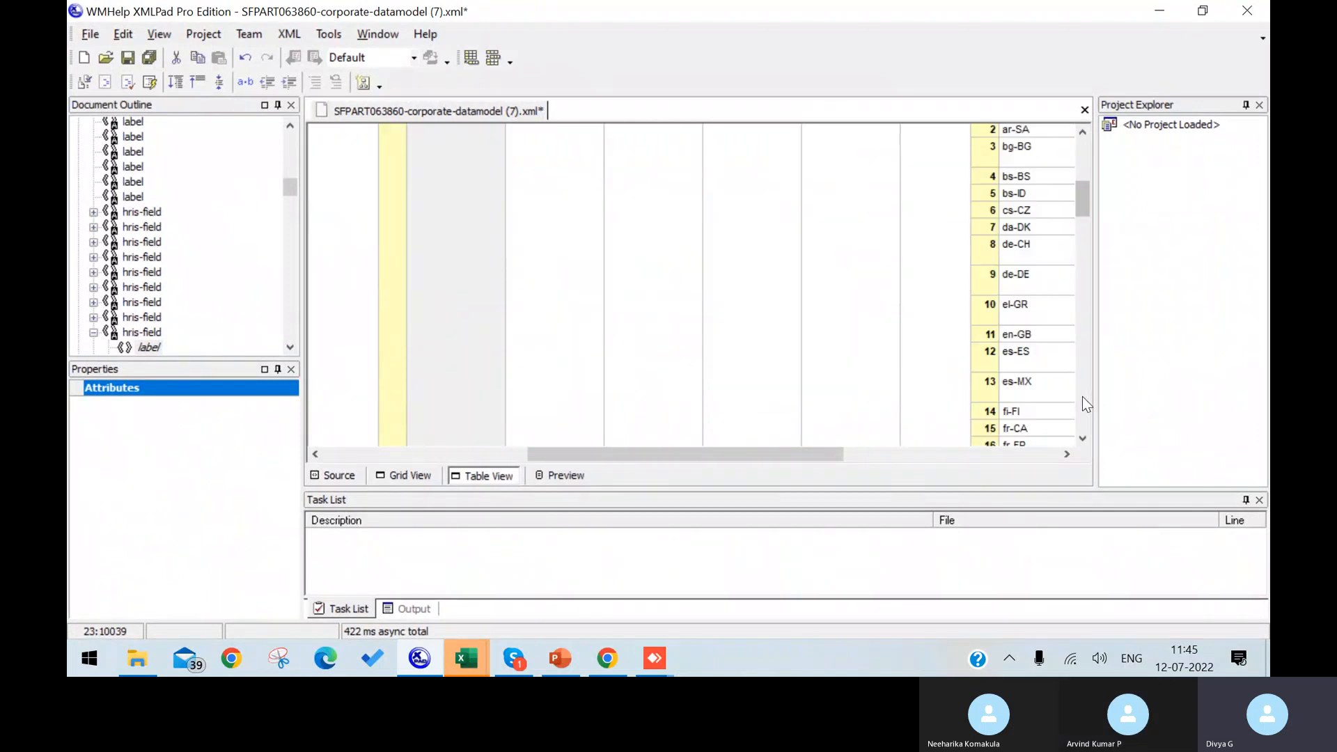
scroll(1083, 398, "down", 5)
scroll(1084, 399, "down", 5)
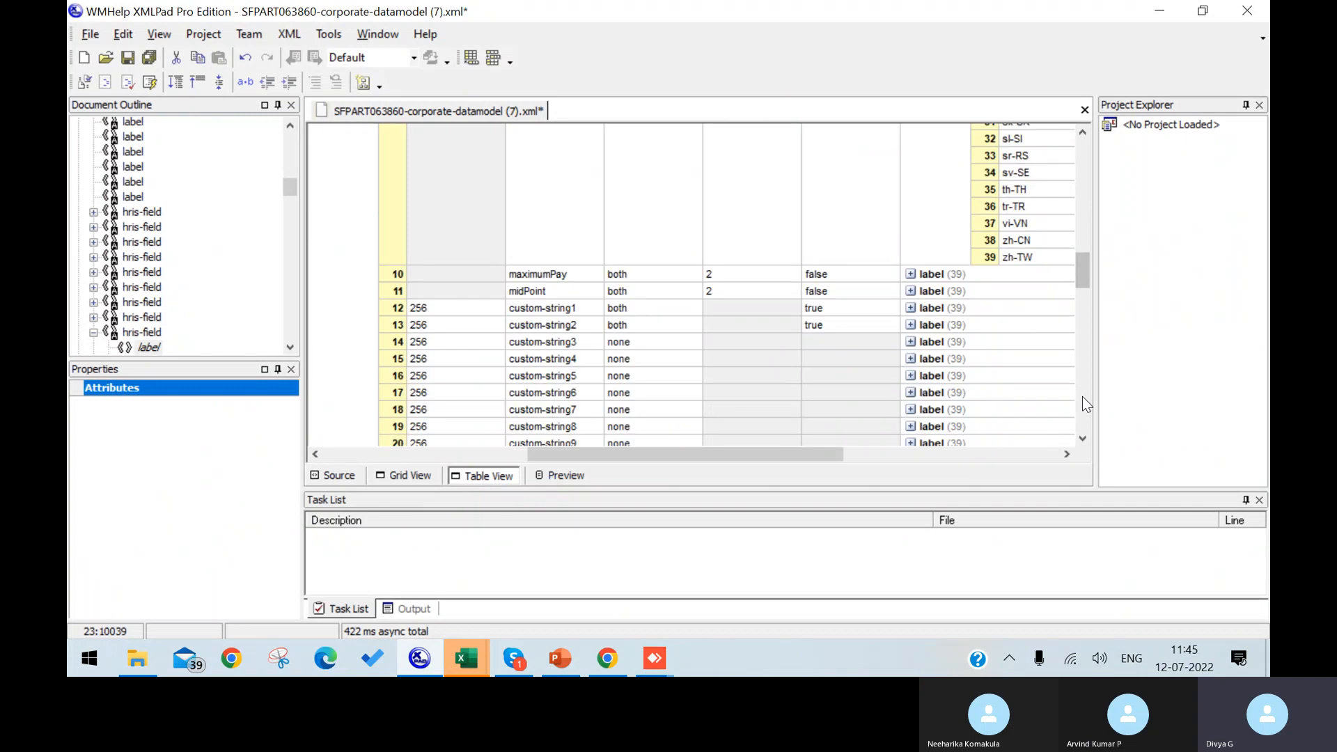
scroll(1083, 403, "down", 6)
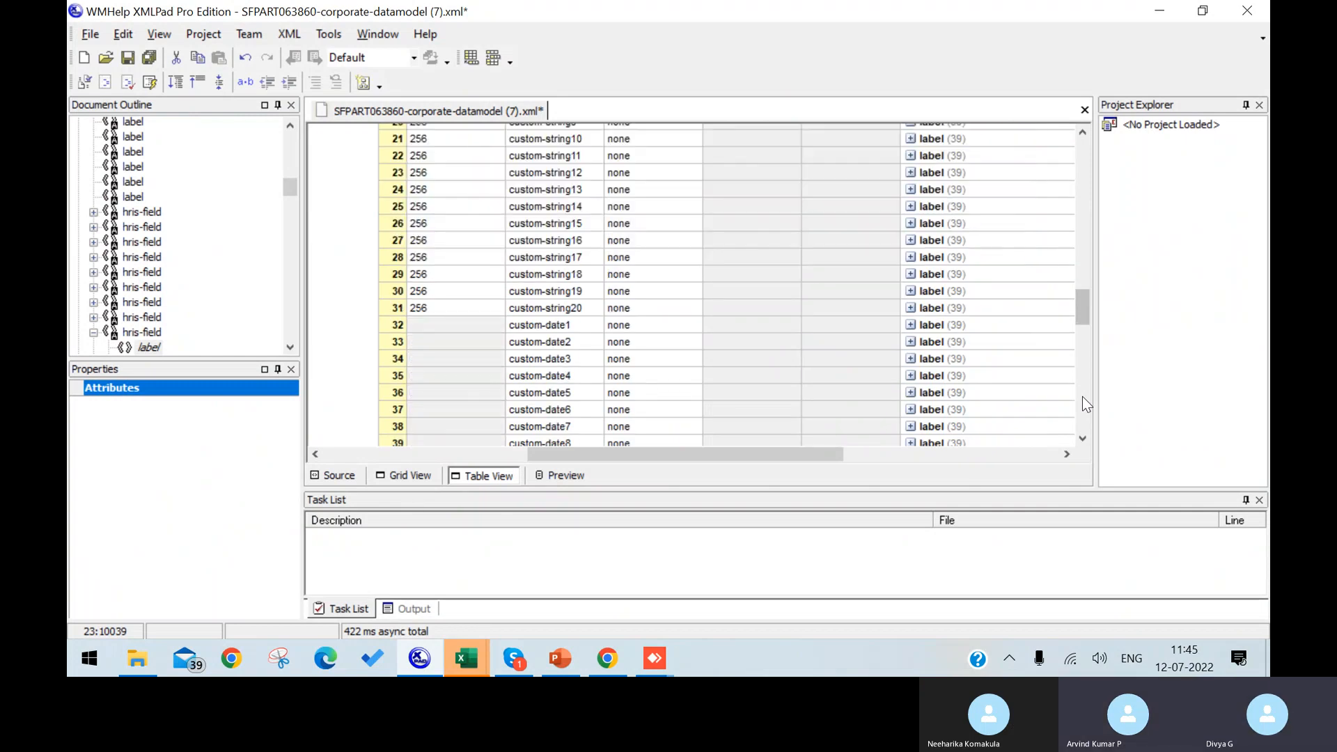
left_click(1084, 160)
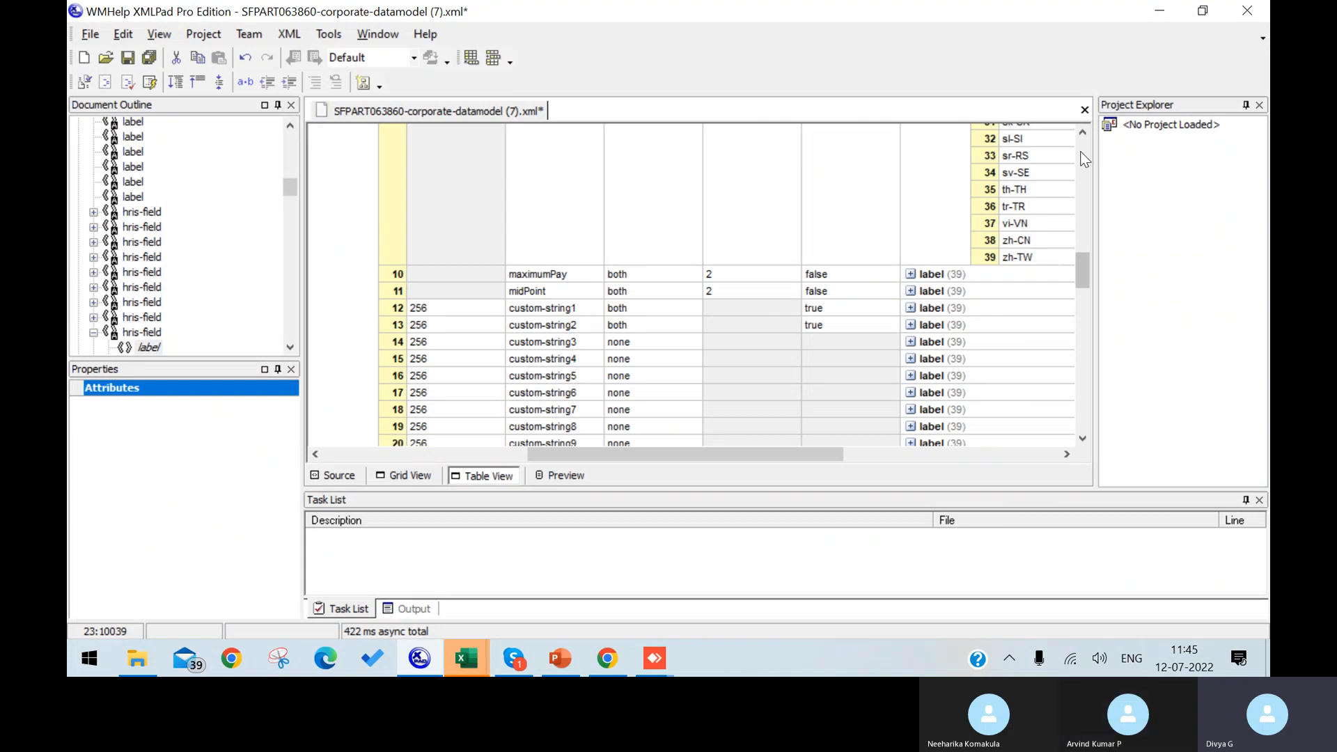
left_click(340, 476)
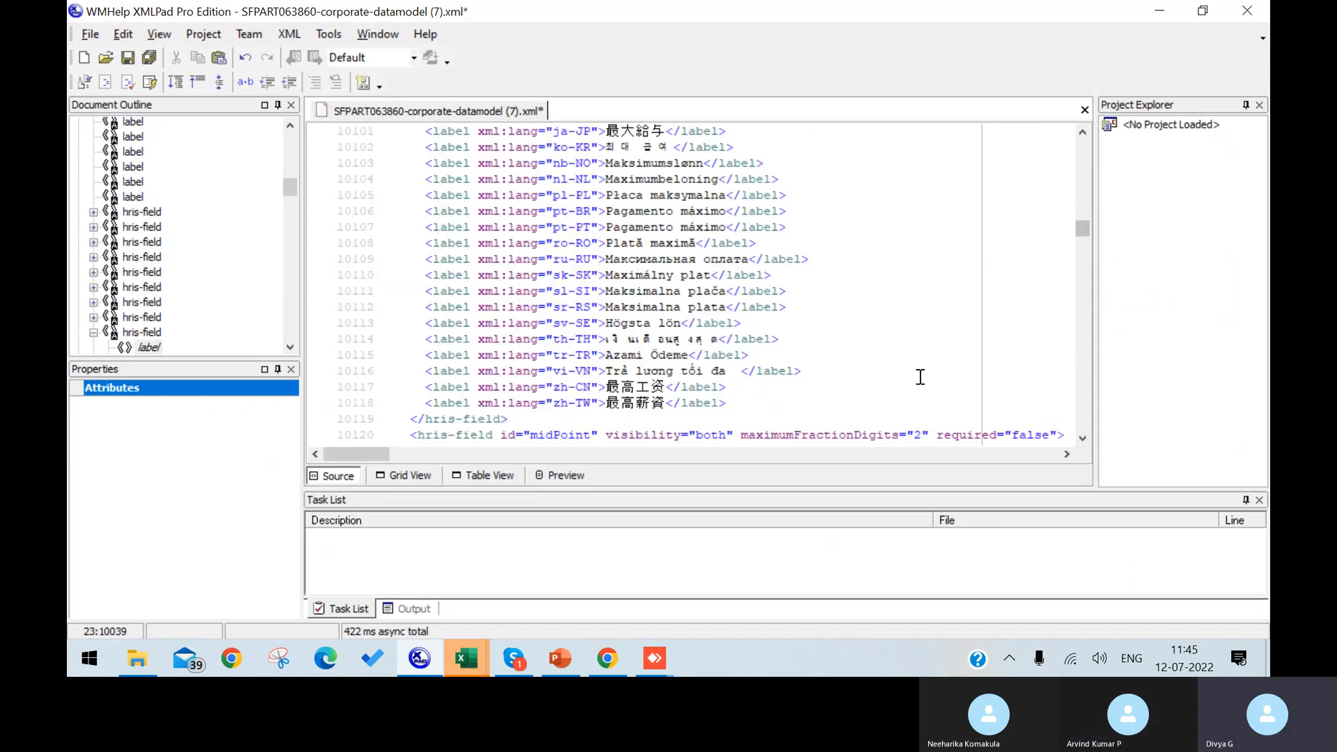
left_click(1083, 438)
left_click(1083, 439)
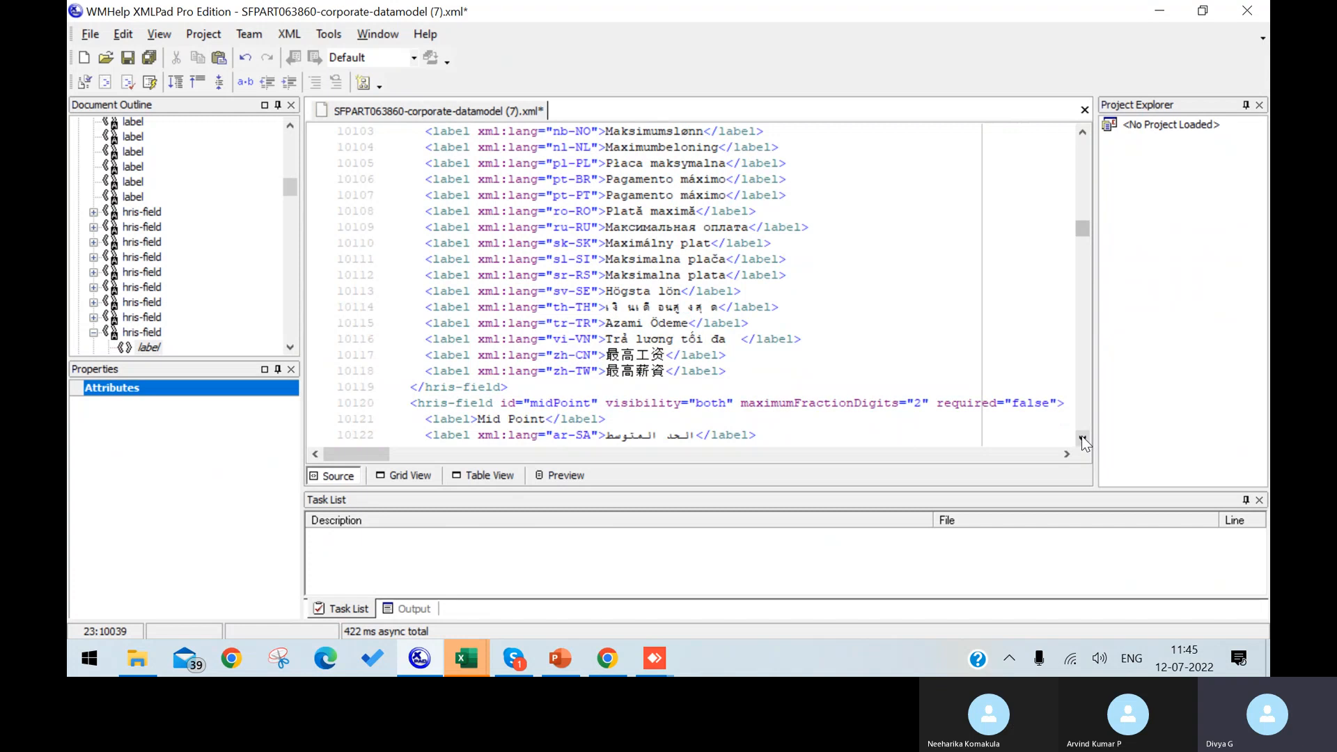
Step: Select the custom-string1 field in table view and examine its attributes and default label in the source code
left_click(490, 475)
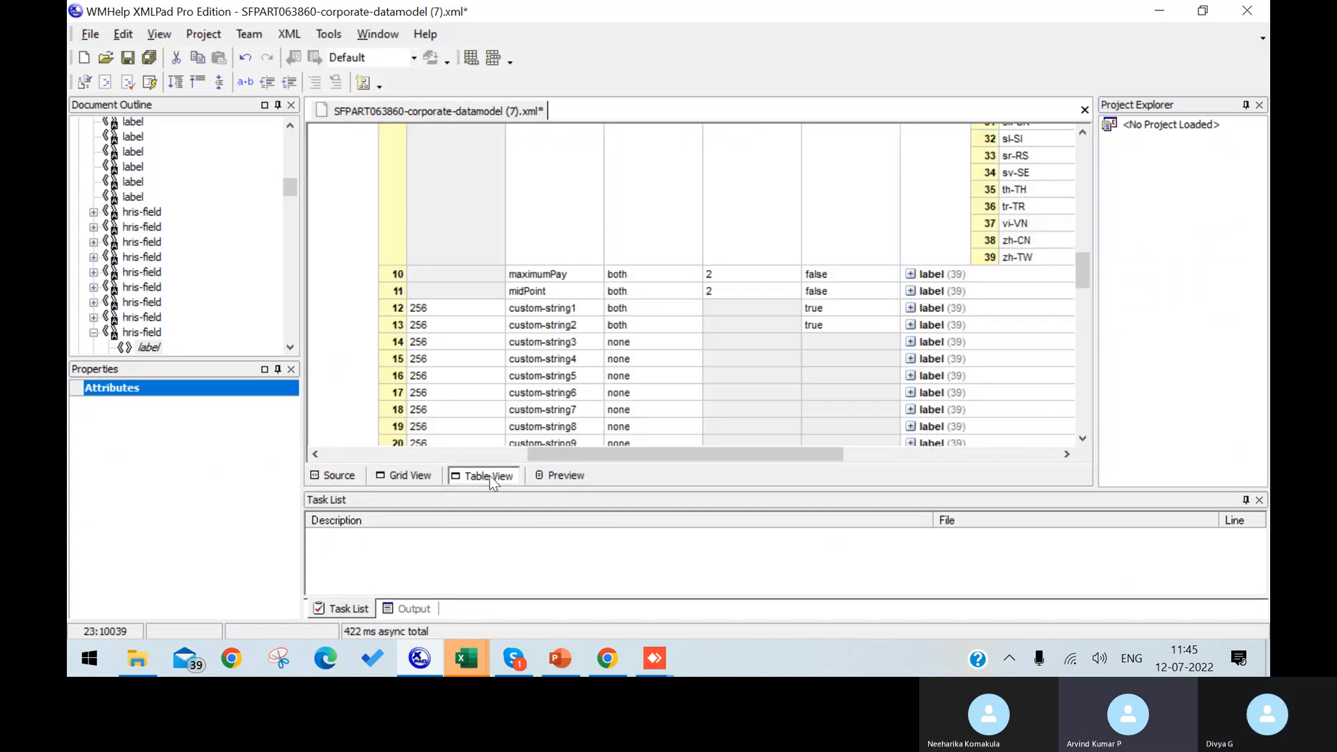
left_click(545, 308)
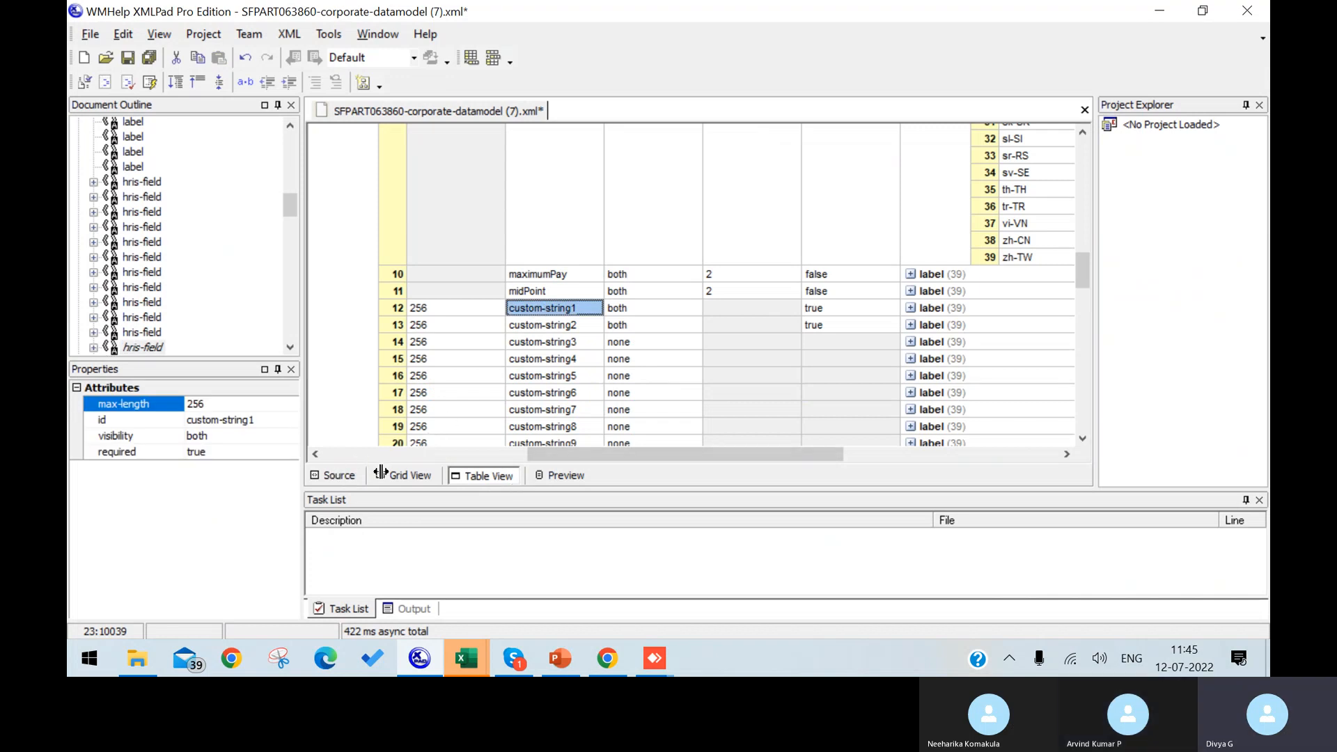
left_click(346, 477)
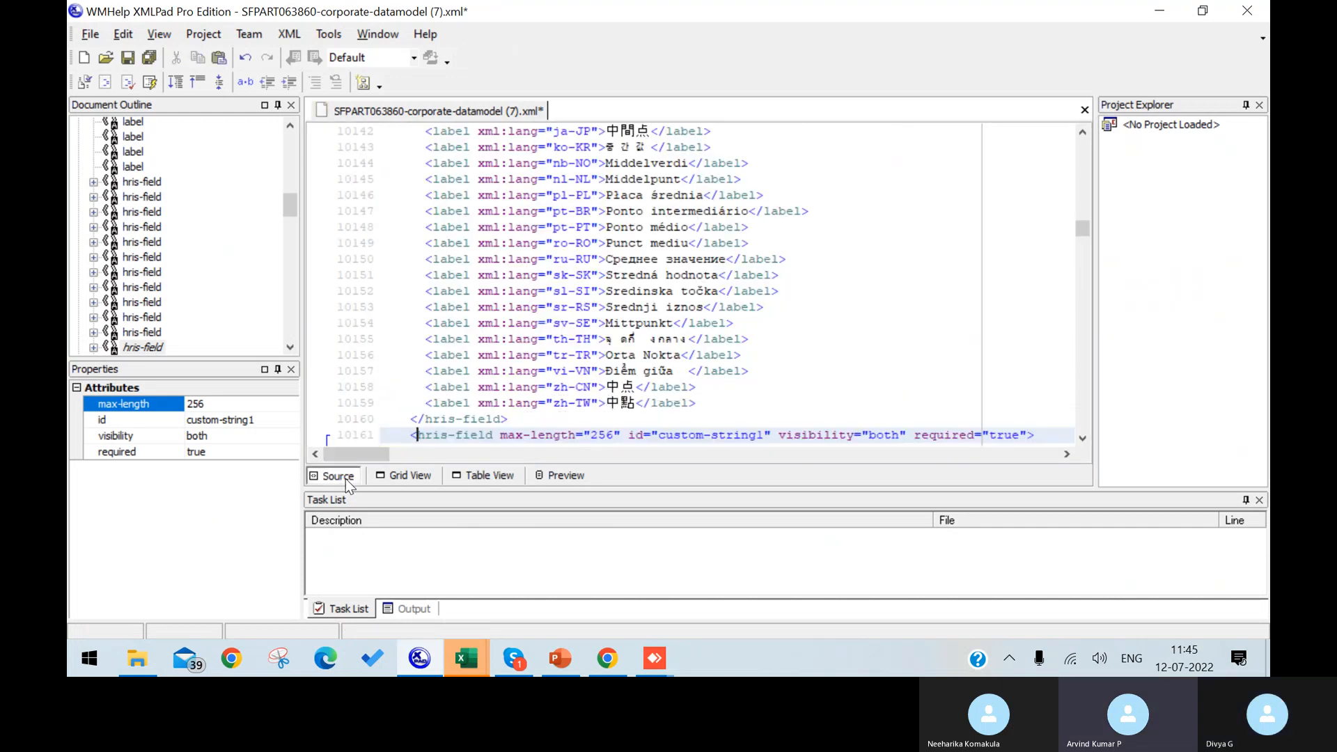
left_click(1083, 439)
left_click(1082, 438)
left_click(1083, 438)
left_click(1084, 438)
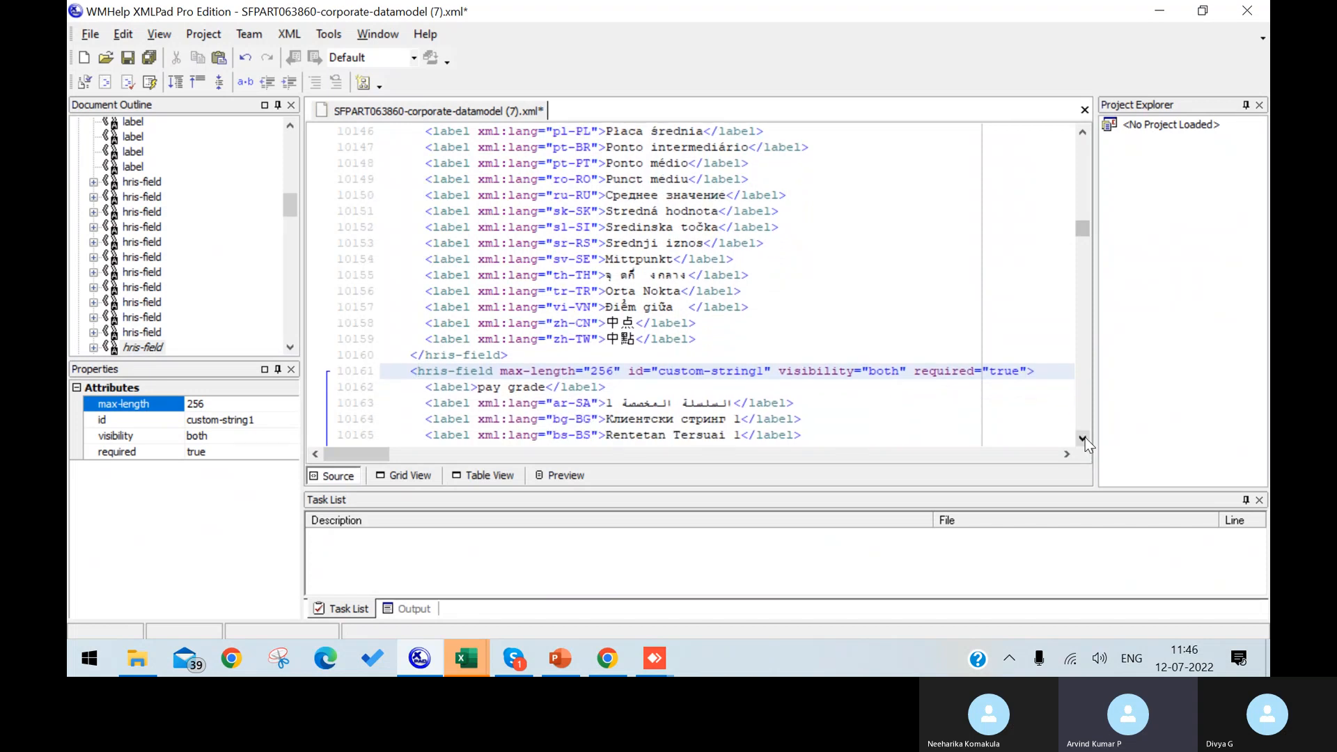
left_click(1084, 438)
left_click(1084, 438)
left_click(1084, 438)
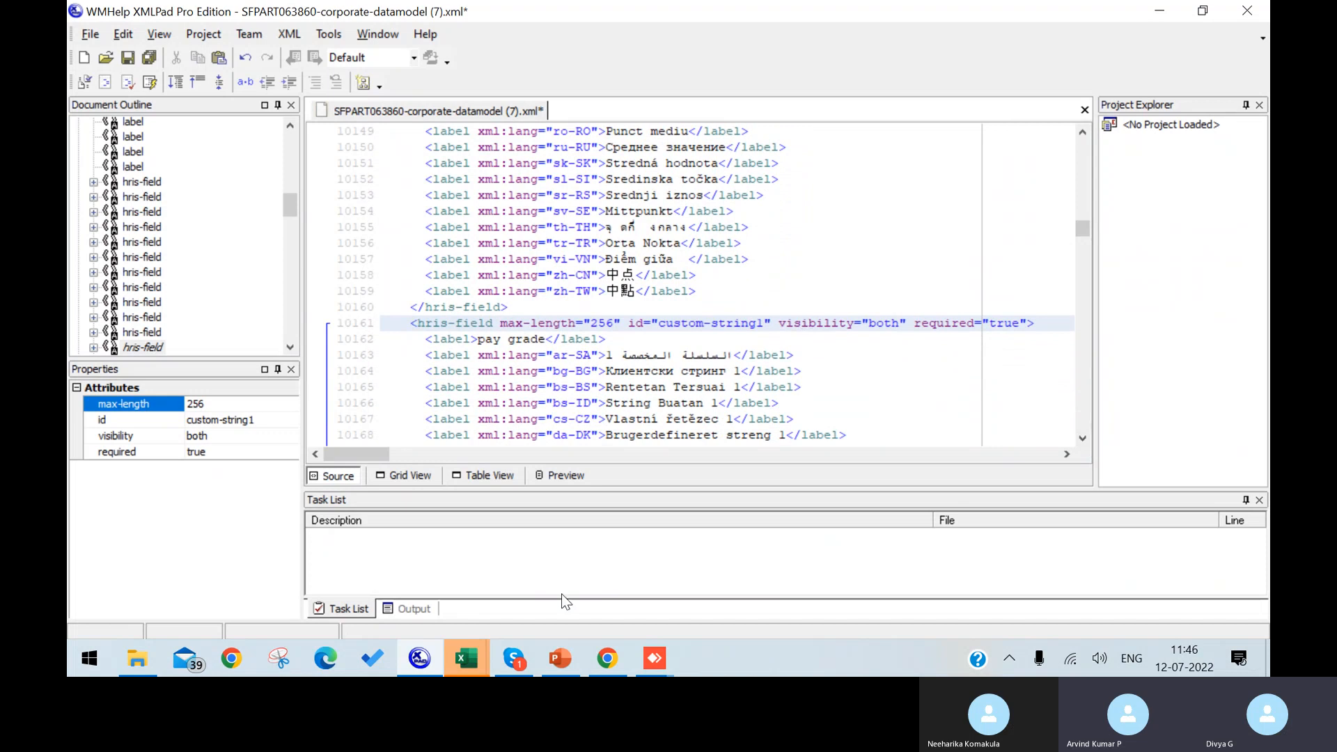
Step: Locate the custom-string1 field through the table view and set its visibility attribute to "none" in the source code
left_click(495, 474)
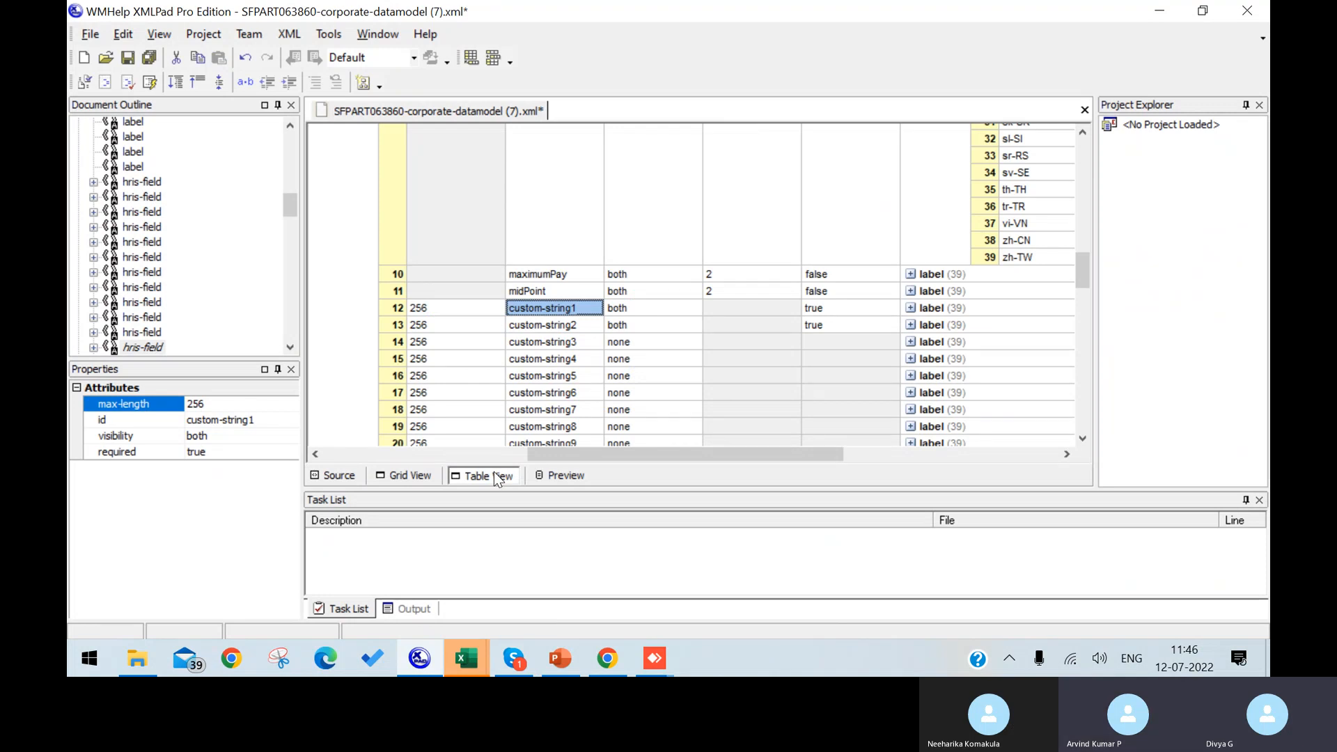
left_click(531, 342)
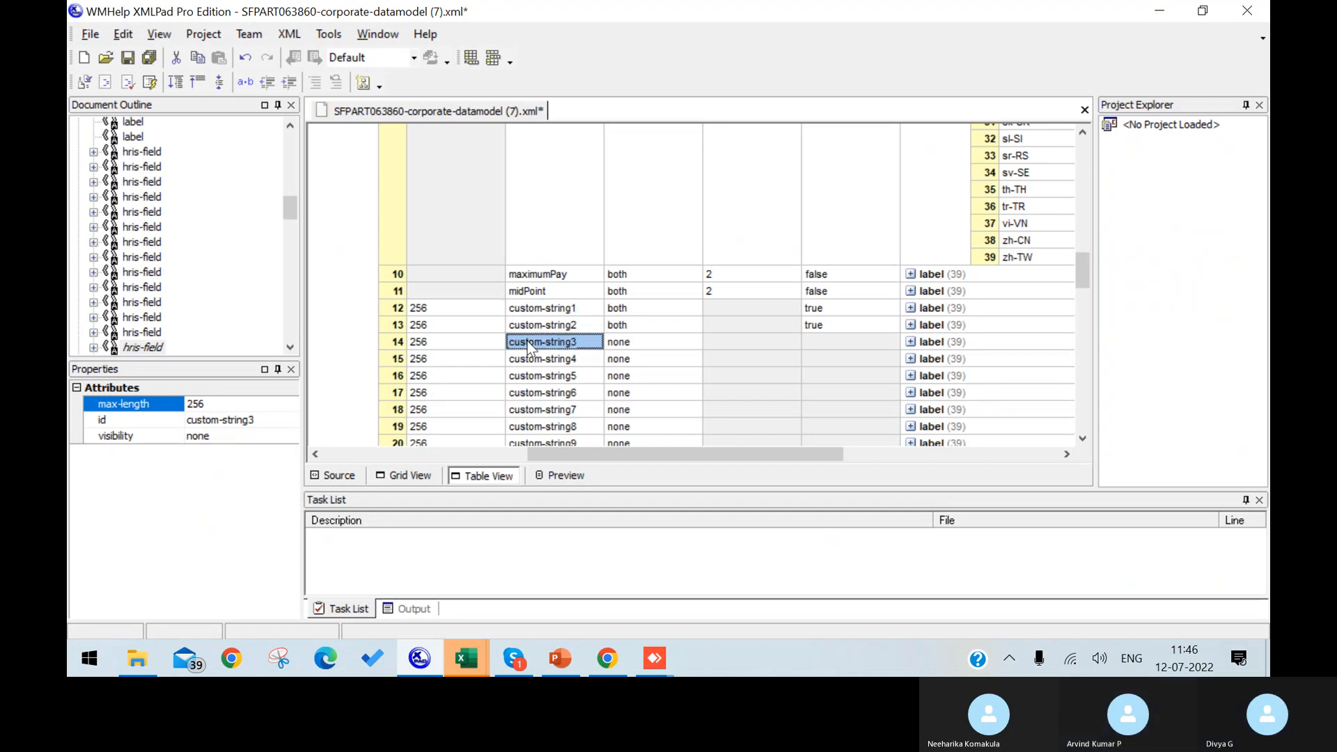
left_click(529, 311)
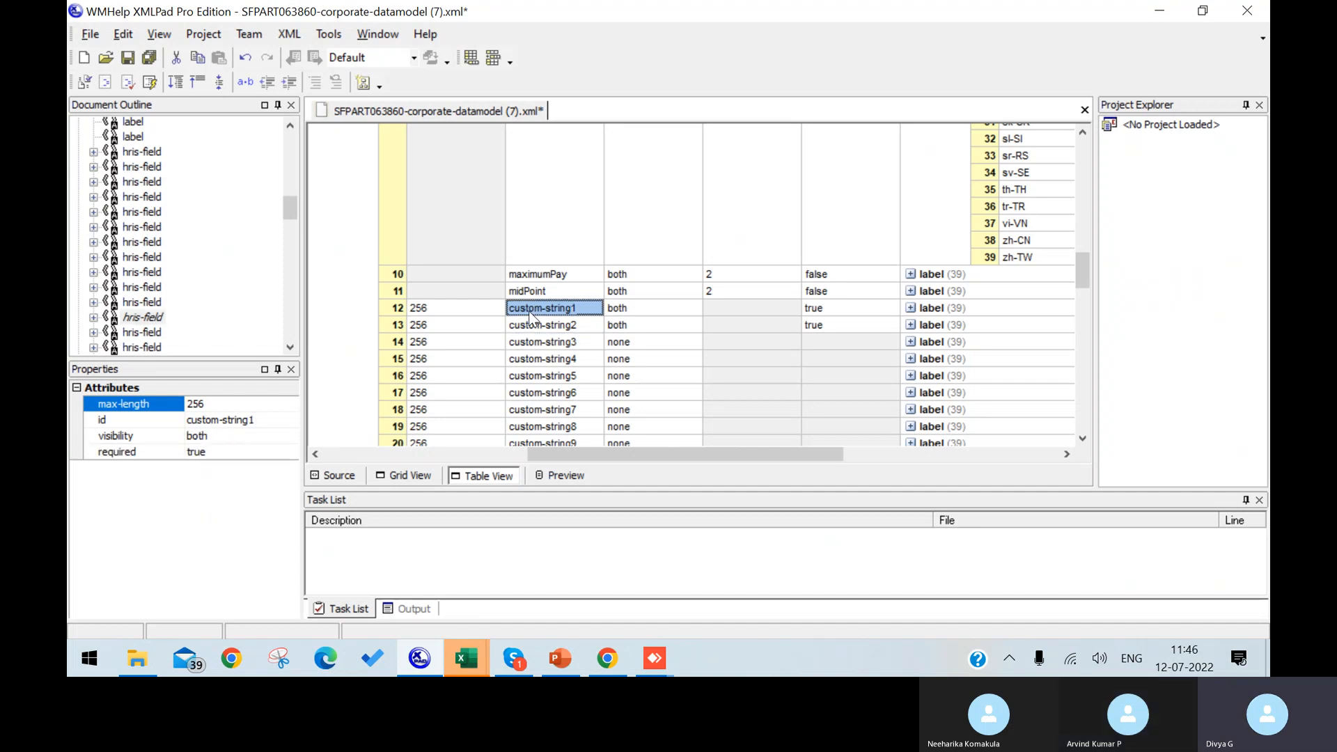
left_click(339, 476)
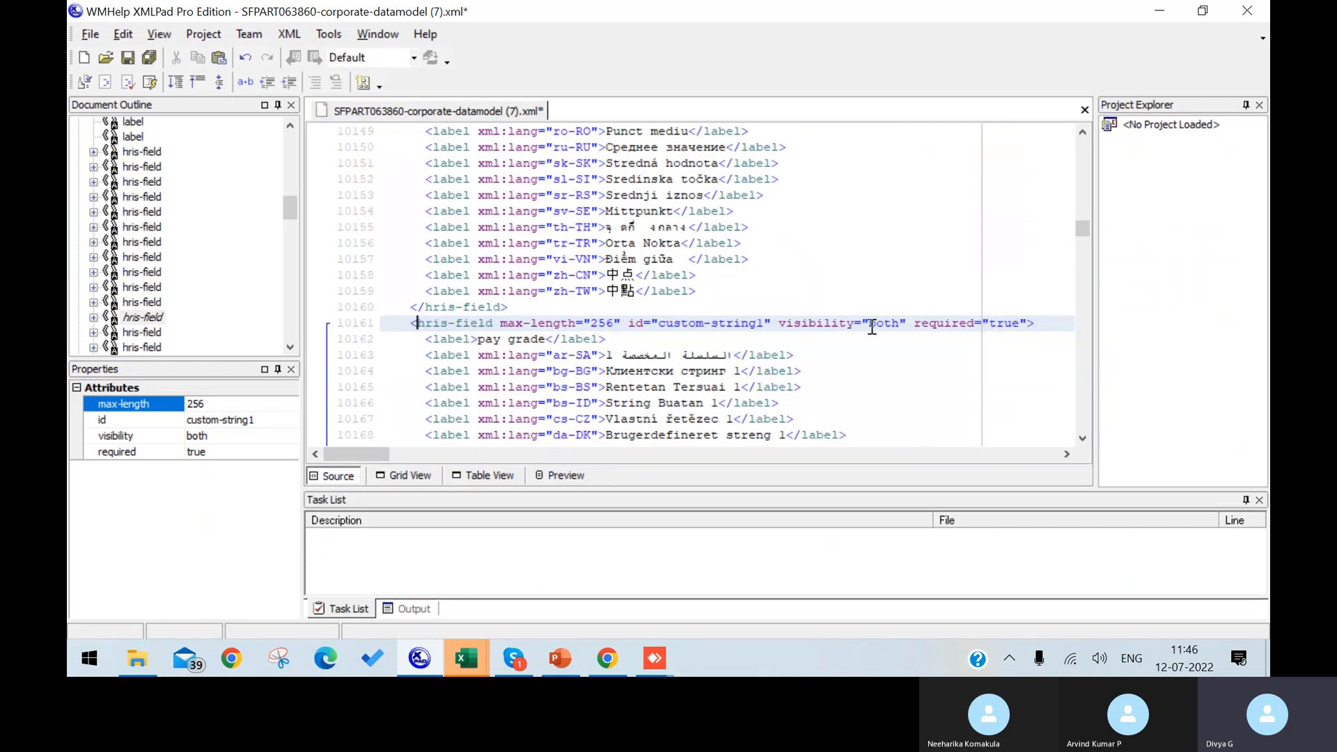
left_click(896, 326)
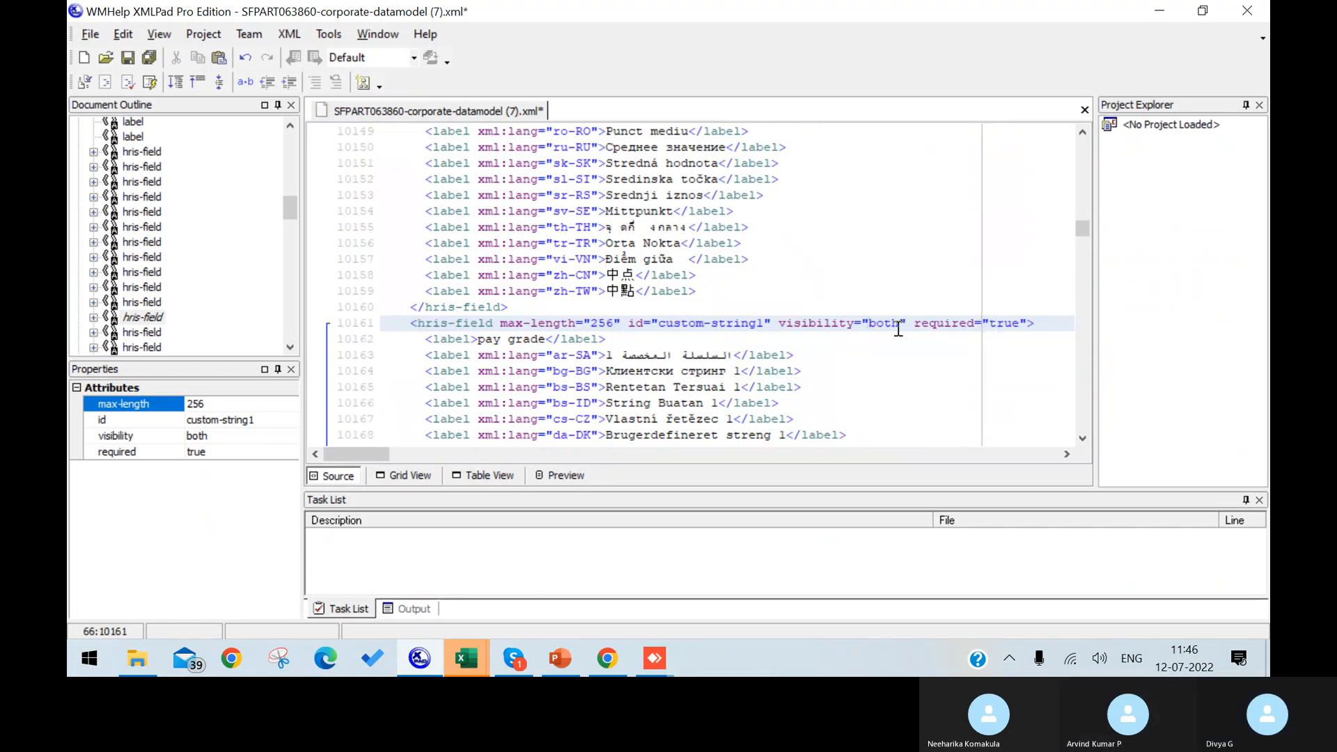
key("Delete")
key("Delete")
key("Delete")
key("Delete")
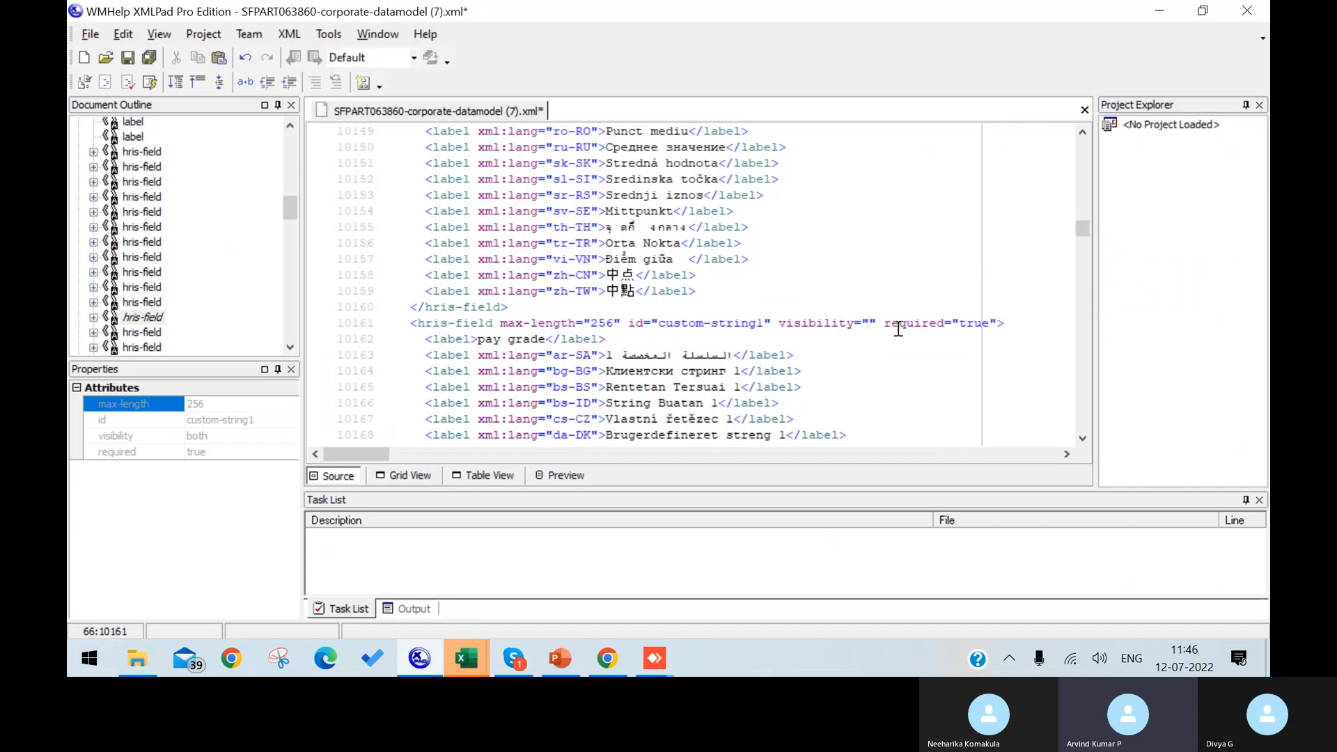
type("N")
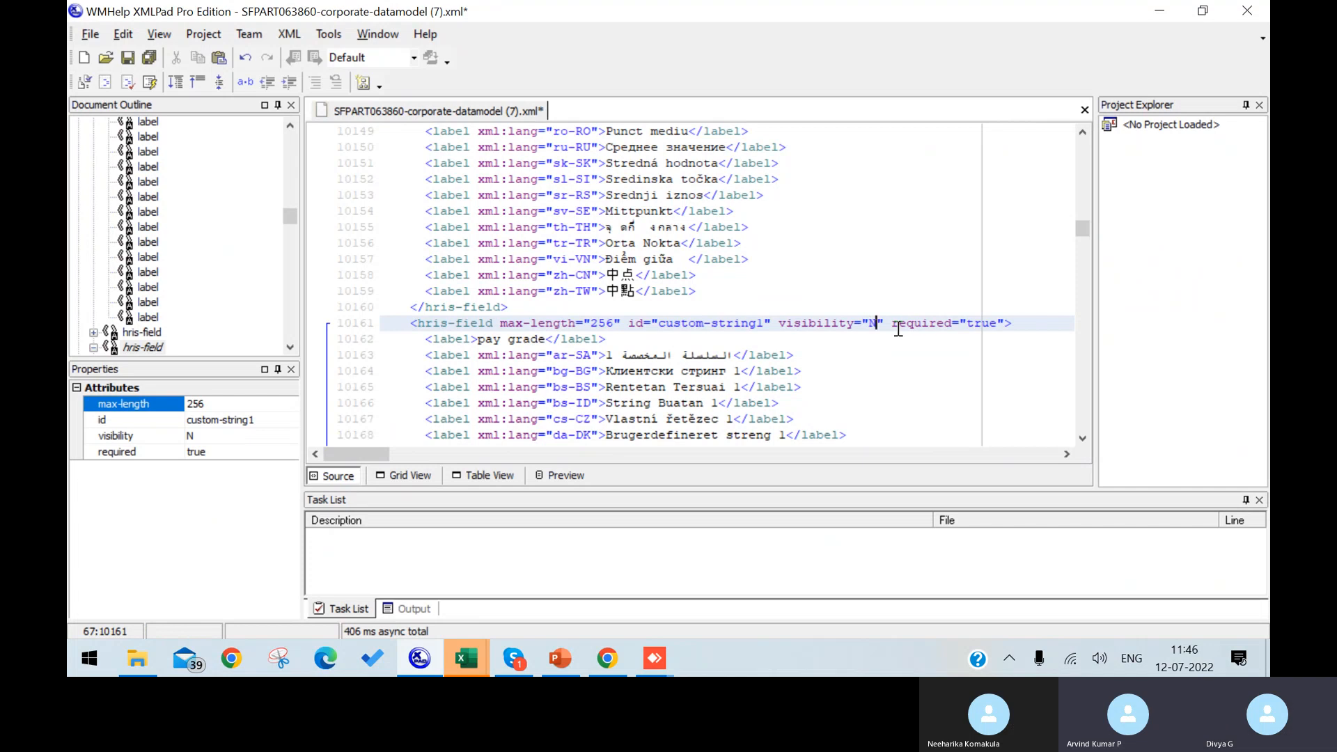
key("BackSpace")
type("non")
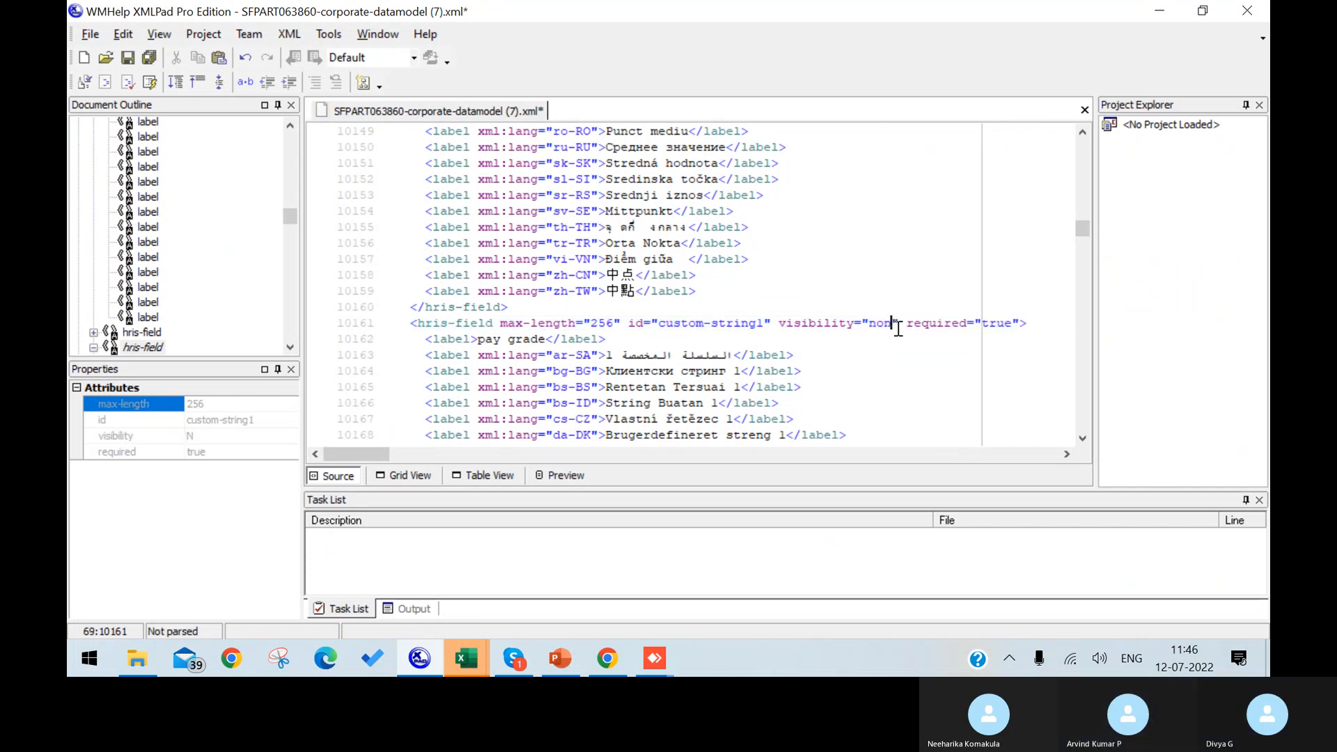
type("e")
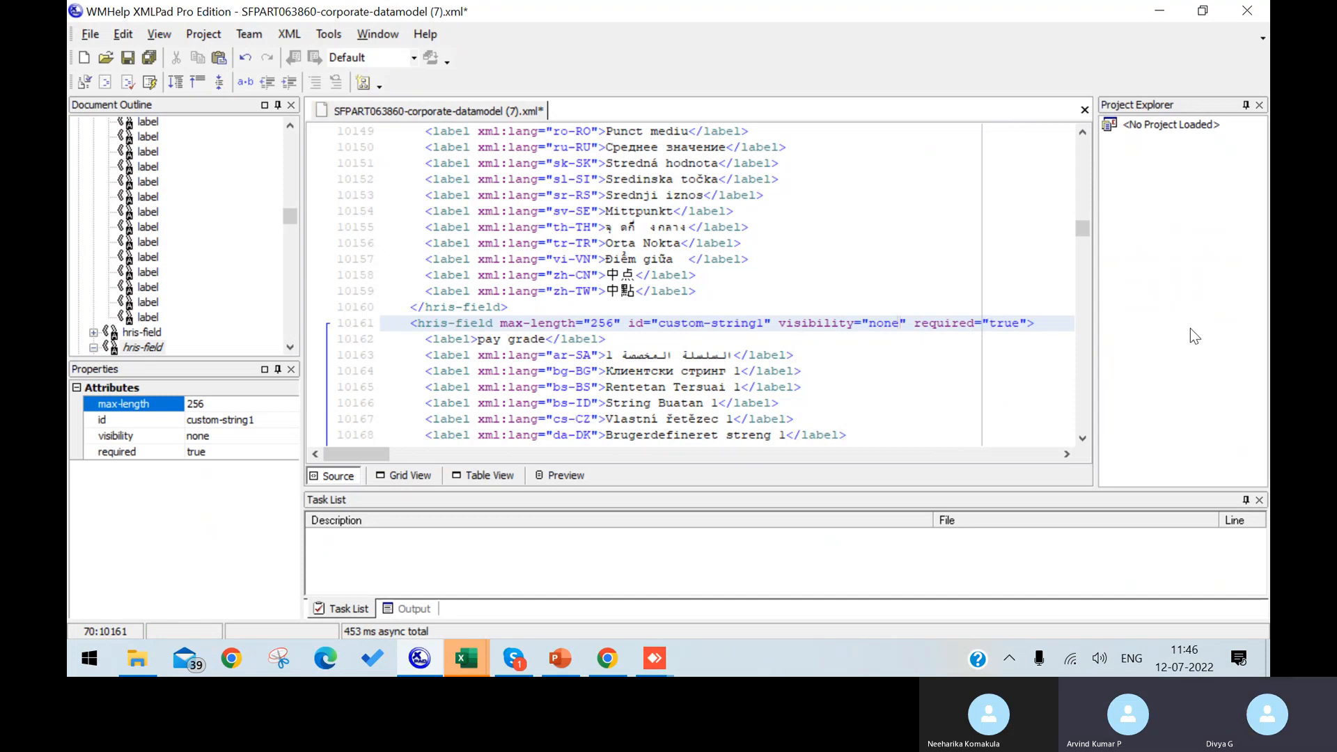
Step: Set the visibility attribute of the custom-string2 field to "none" in the source code
left_click(1084, 416)
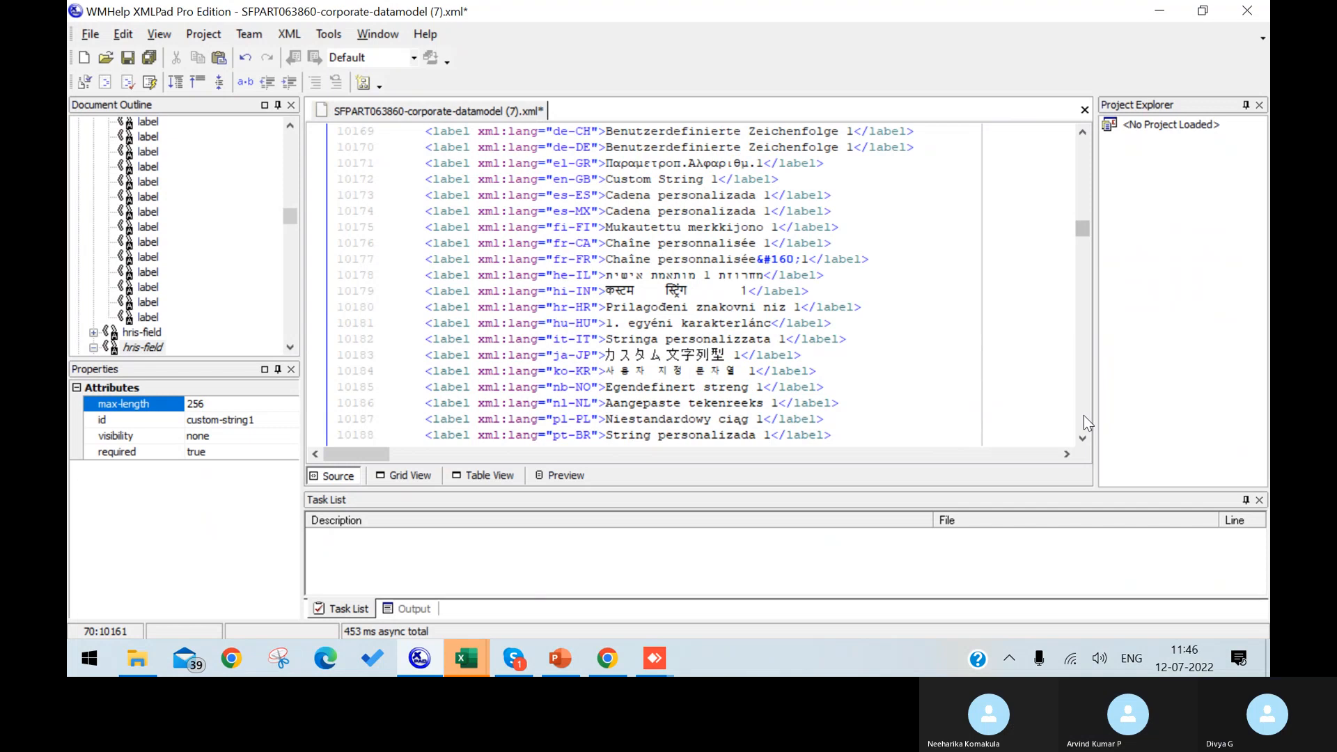
left_click(1083, 415)
left_click(1084, 415)
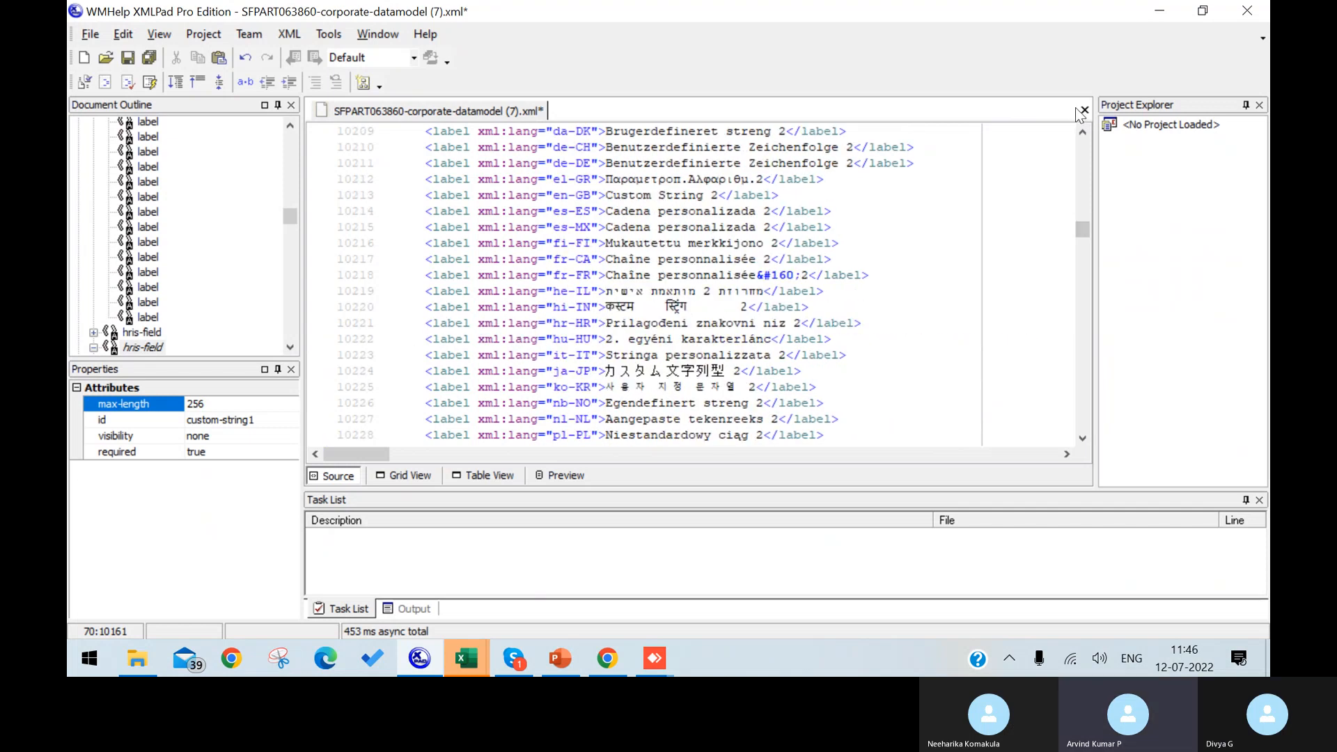
left_click(1084, 157)
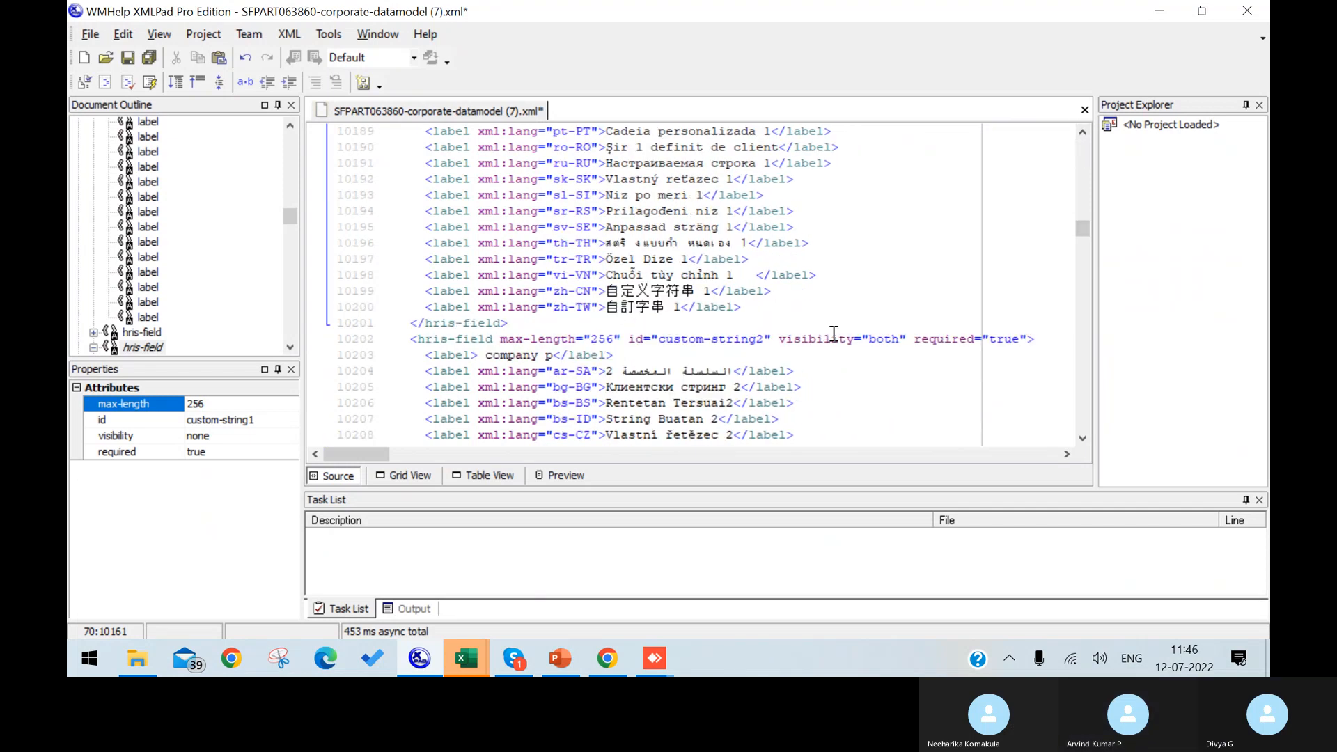
left_click(872, 337)
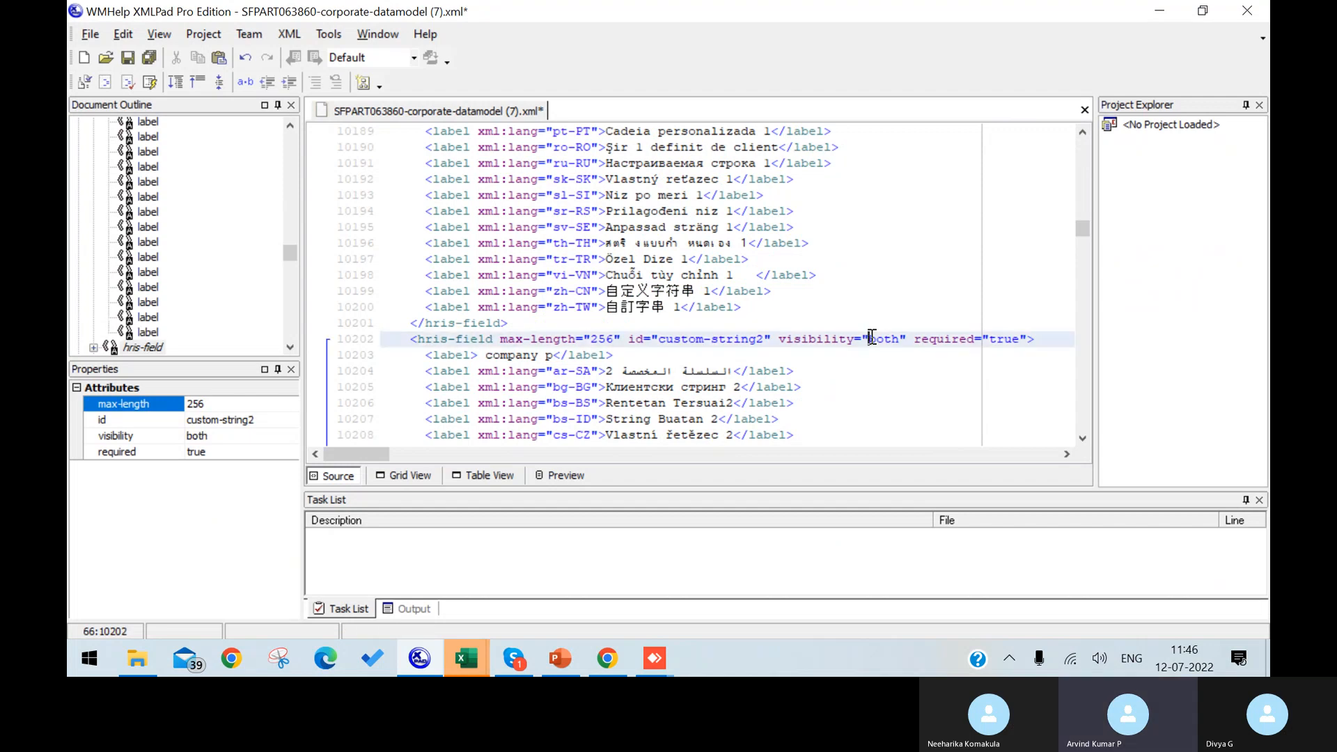
key("Delete")
key("Delete")
key("Delete")
key("Delete")
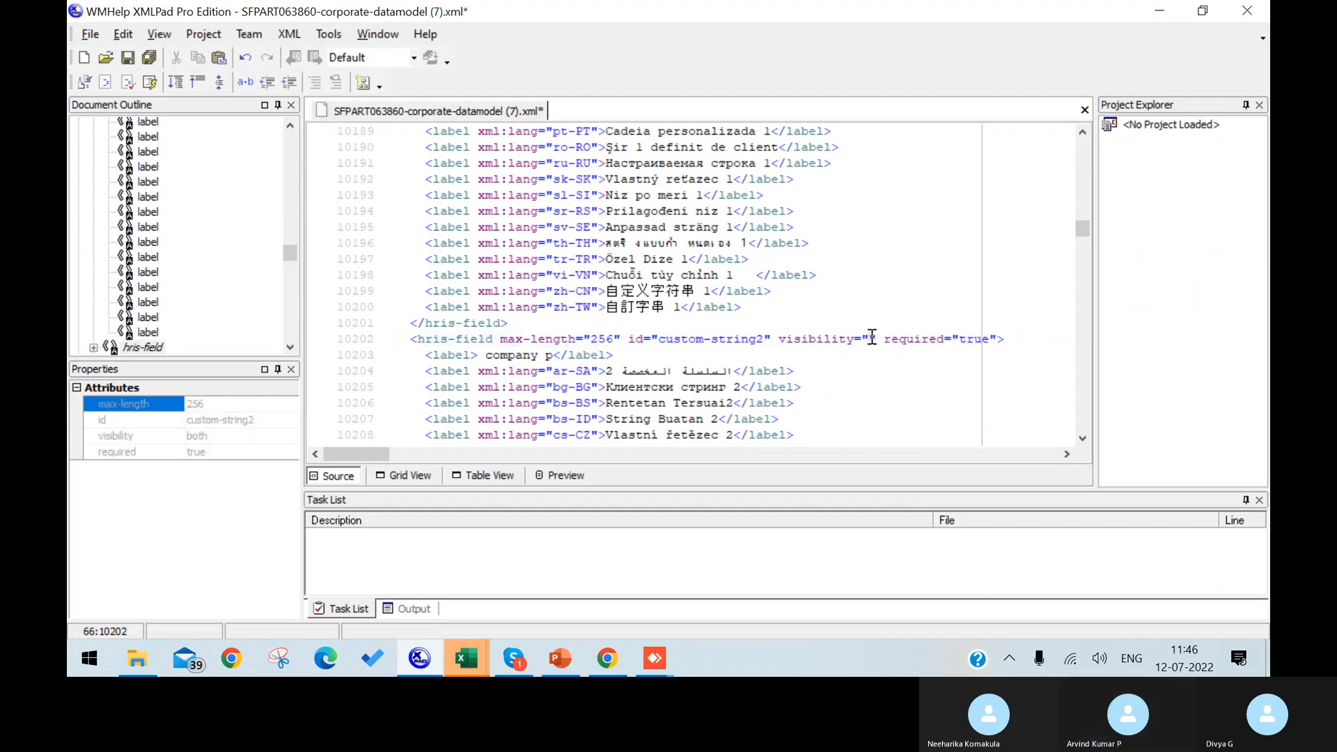
type("none")
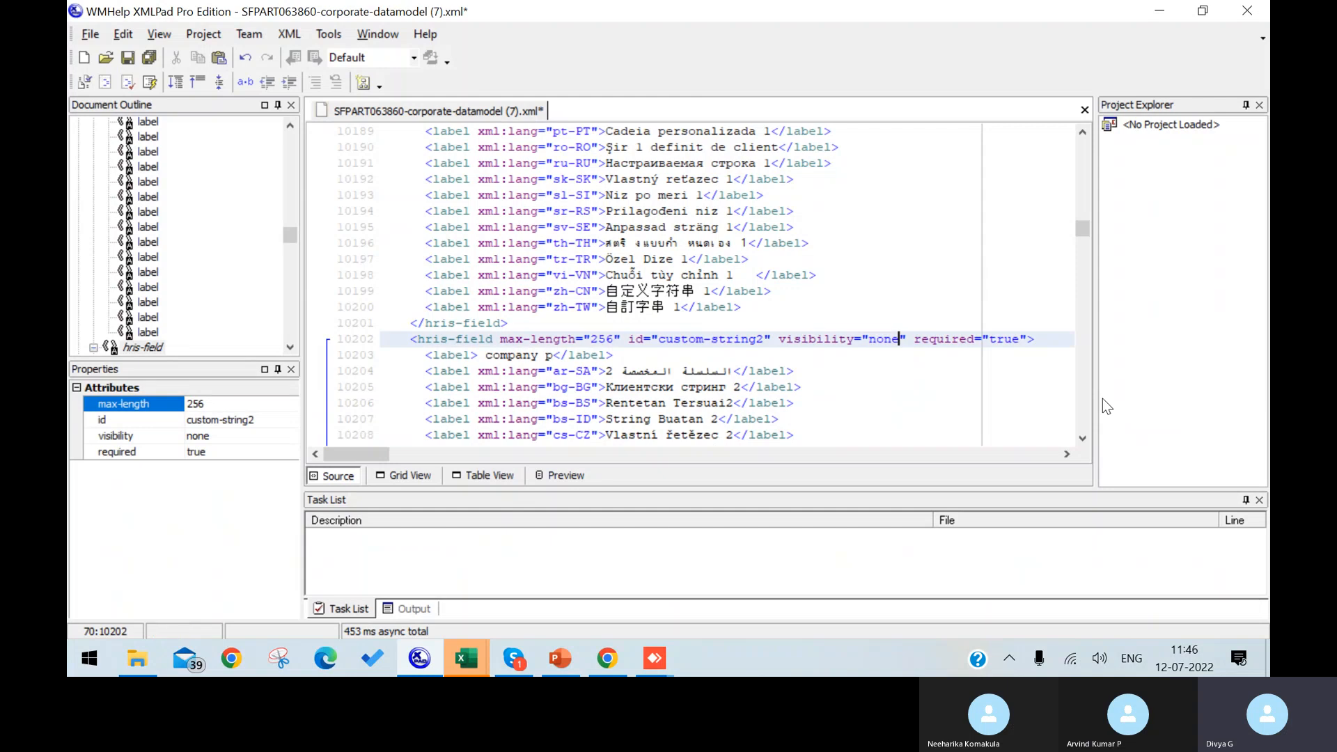
scroll(1082, 415, "down", 13)
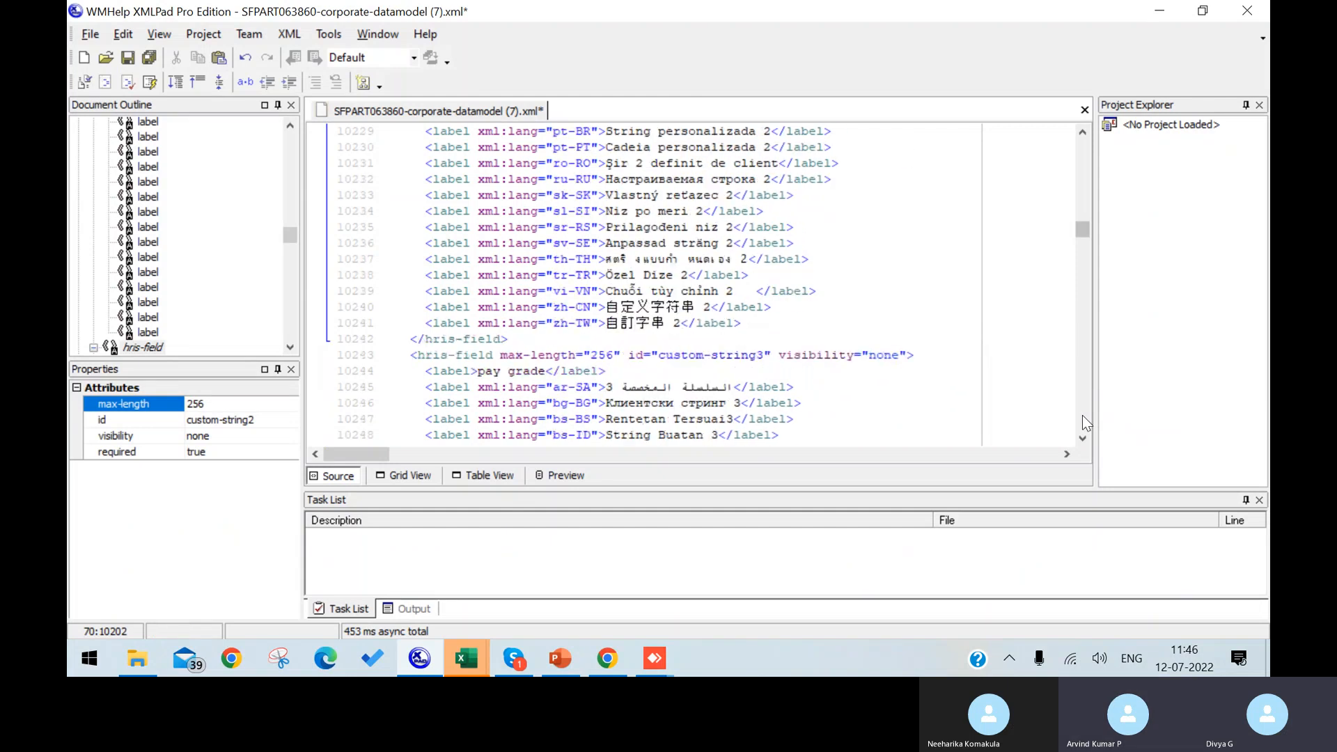
left_click(661, 358)
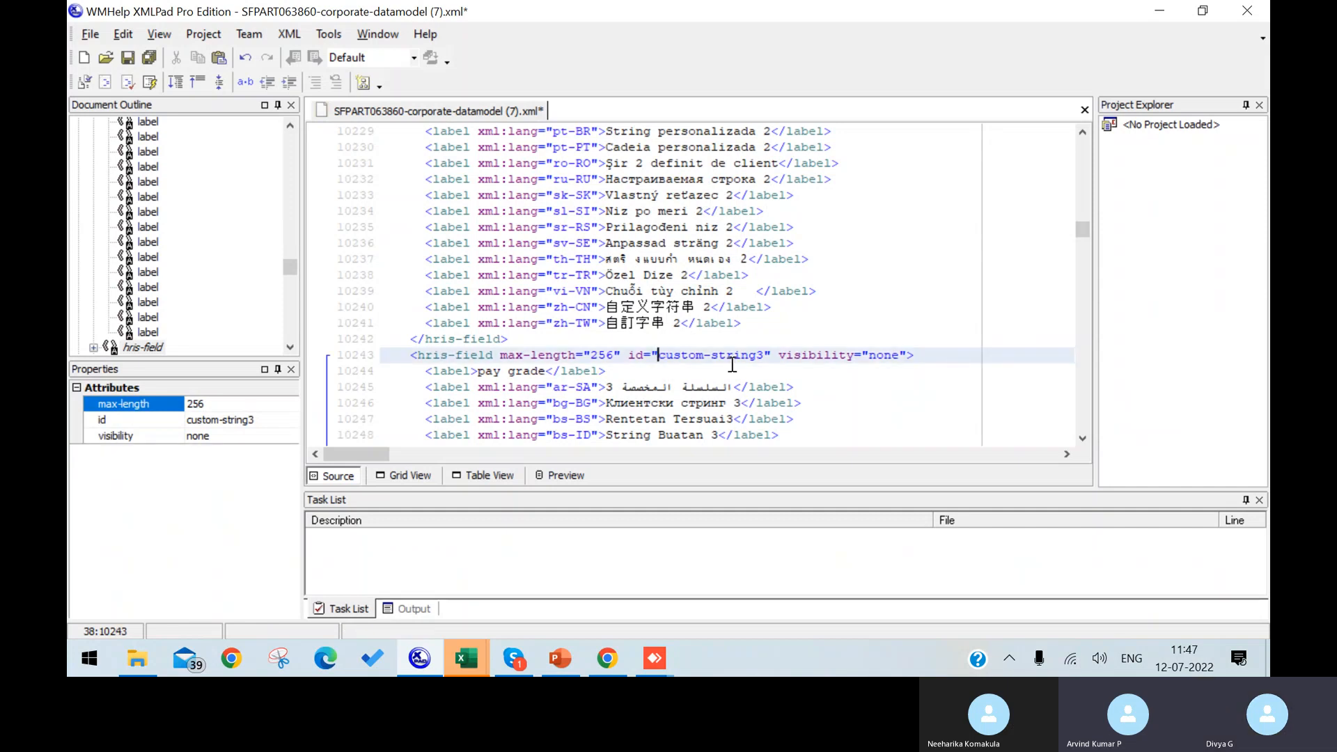
key("Delete")
key("Delete")
key("Delete")
key("Delete")
key("Delete")
key("Delete")
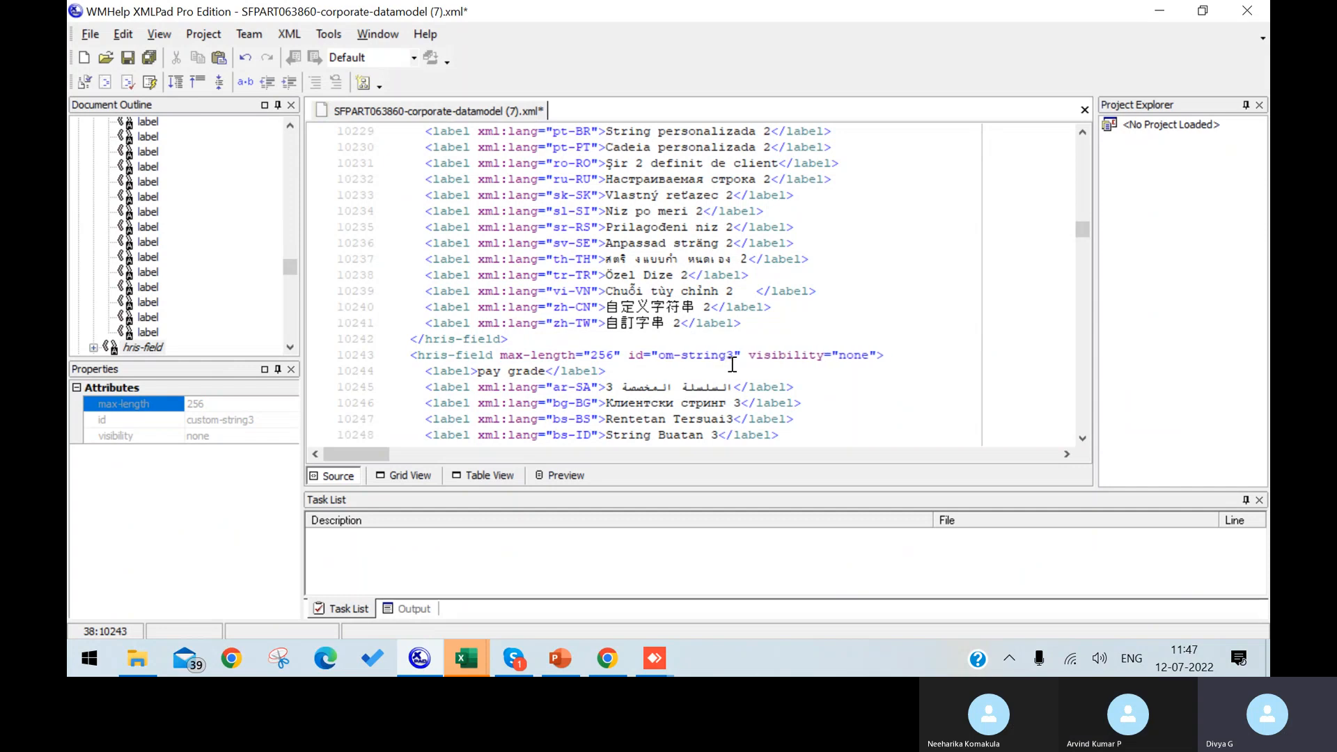
key("Delete")
key("ctrl+z")
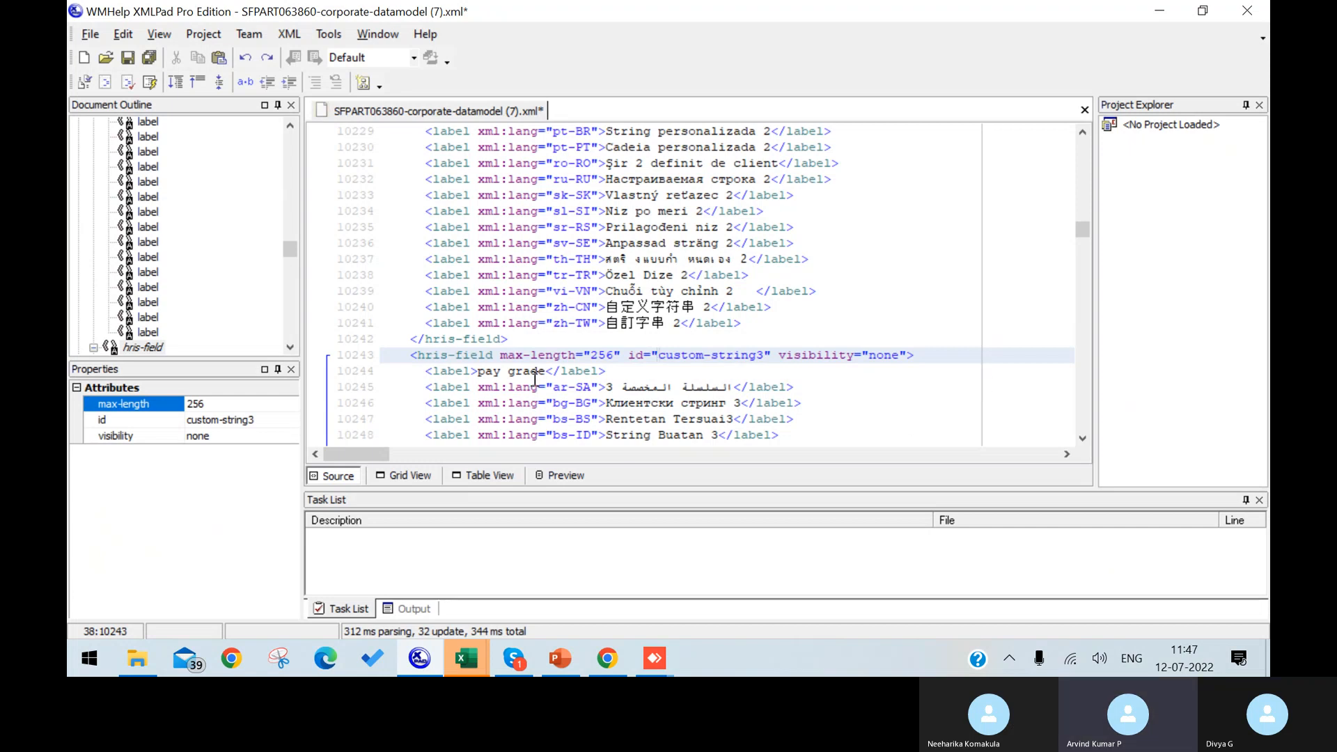
Step: Replace the default label of the custom-string3 field with the person's first name
left_click(483, 374)
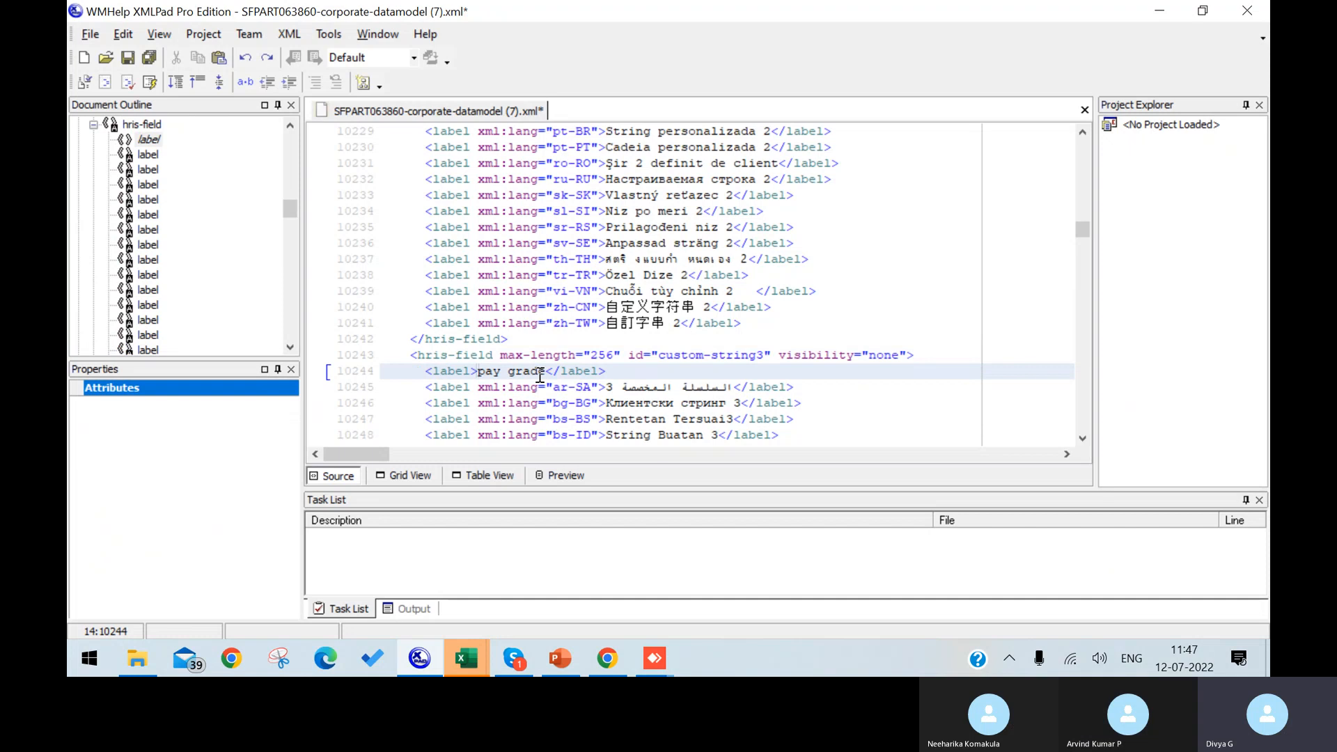
key("shift+Right")
key("shift+Right")
key("shift+Right")
key("shift+Right")
key("shift+Right")
key("shift+Right")
key("shift+Right")
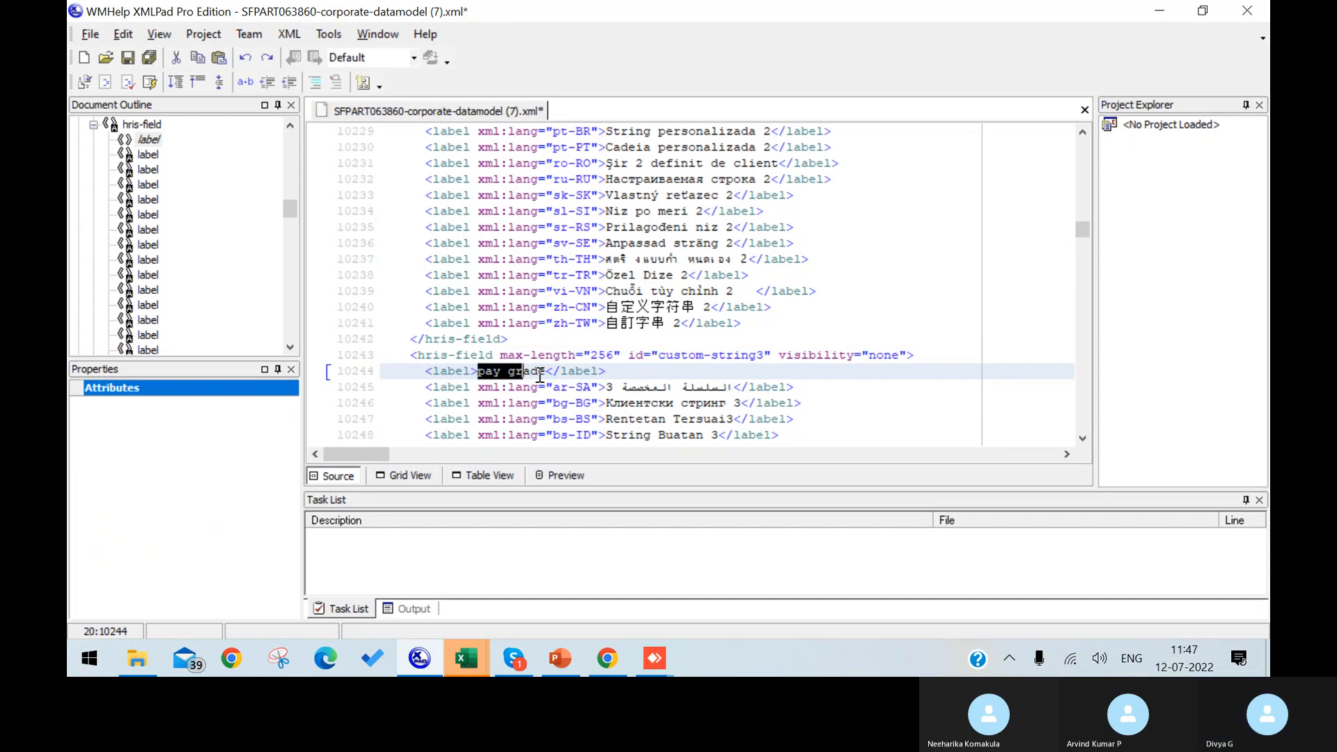
key("shift+Right")
key("shift+Right")
type("Arvind")
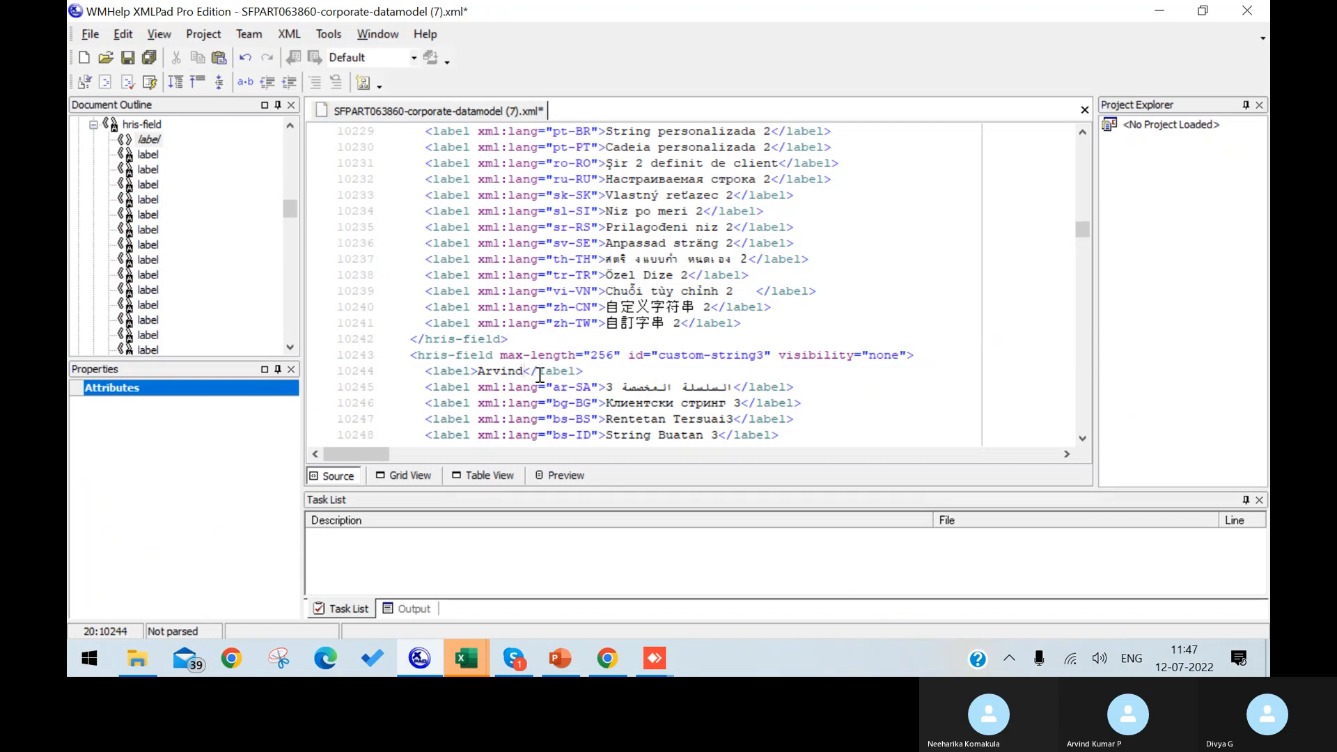
Step: Set the visibility attribute of the custom-string3 field to "both"
left_click(871, 355)
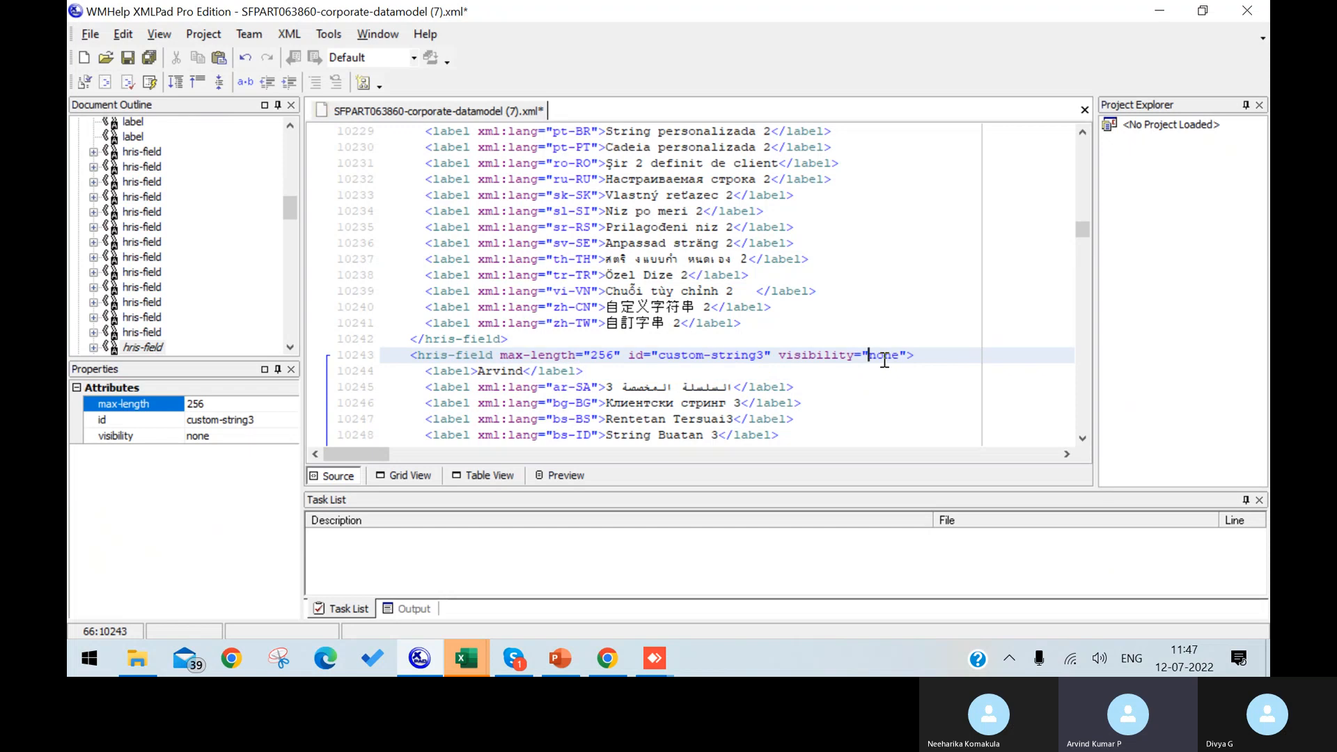
key("Delete")
key("Delete")
key("Delete")
key("Delete")
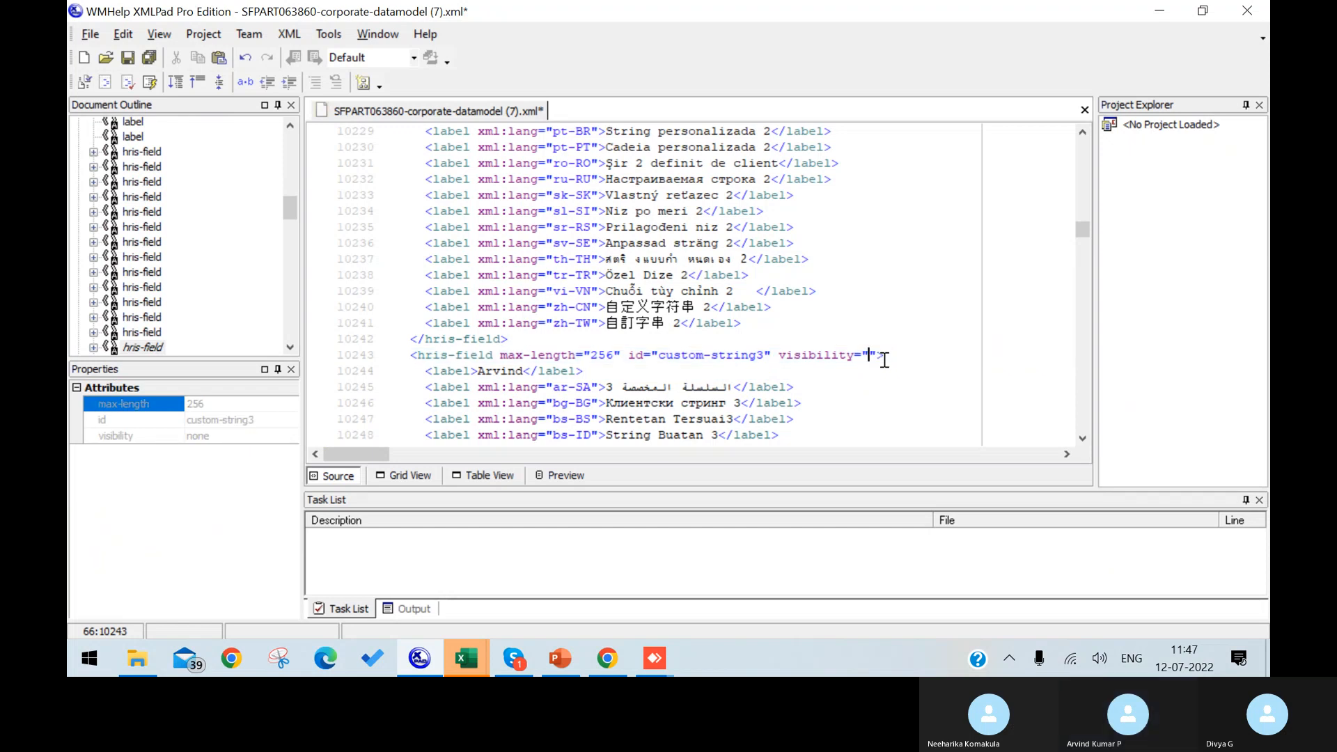
type("true")
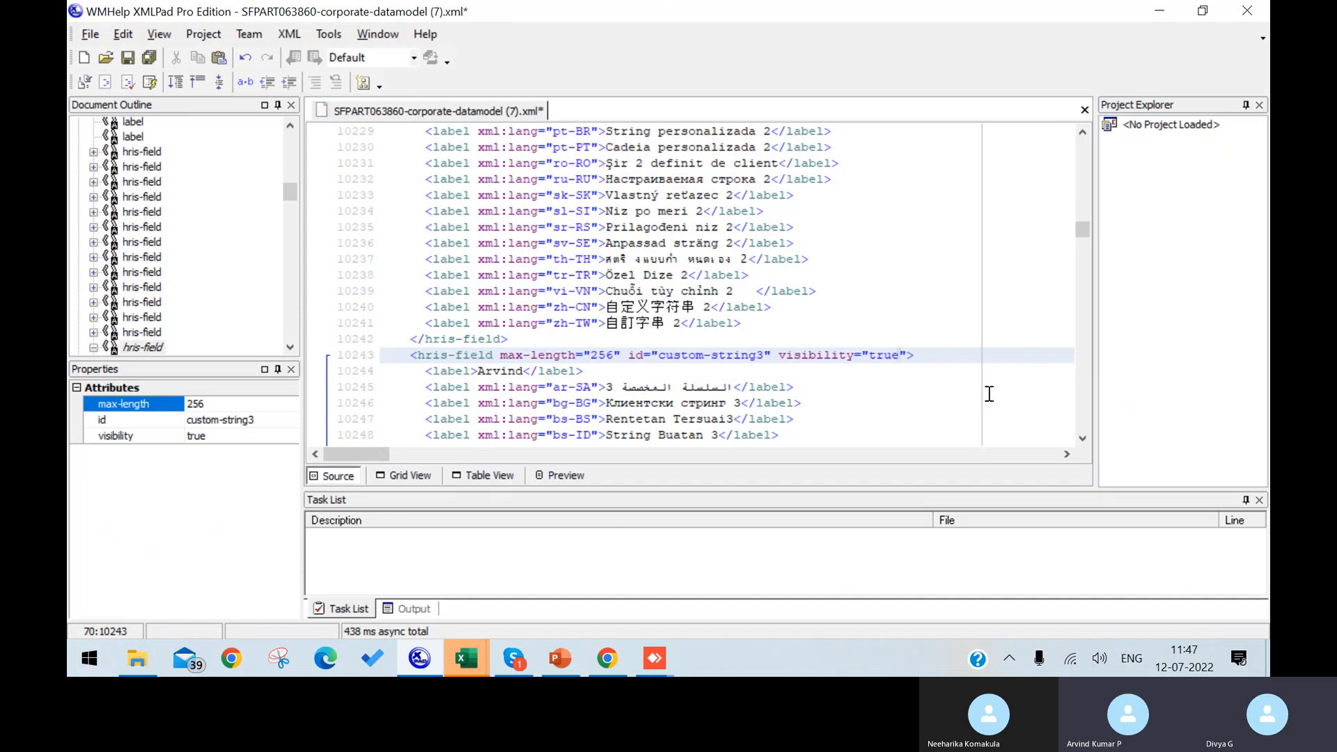
key("BackSpace")
key("BackSpace")
key("BackSpace")
key("BackSpace")
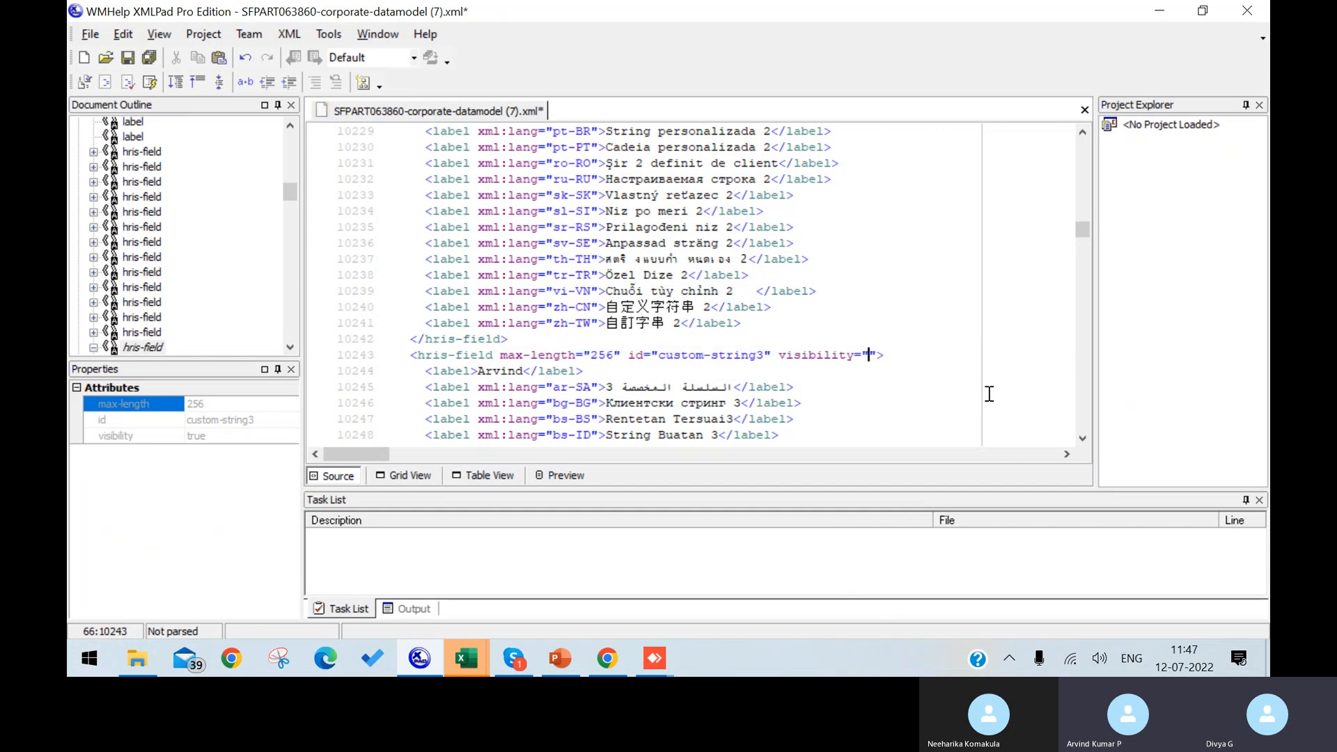
type("both")
left_click(934, 359)
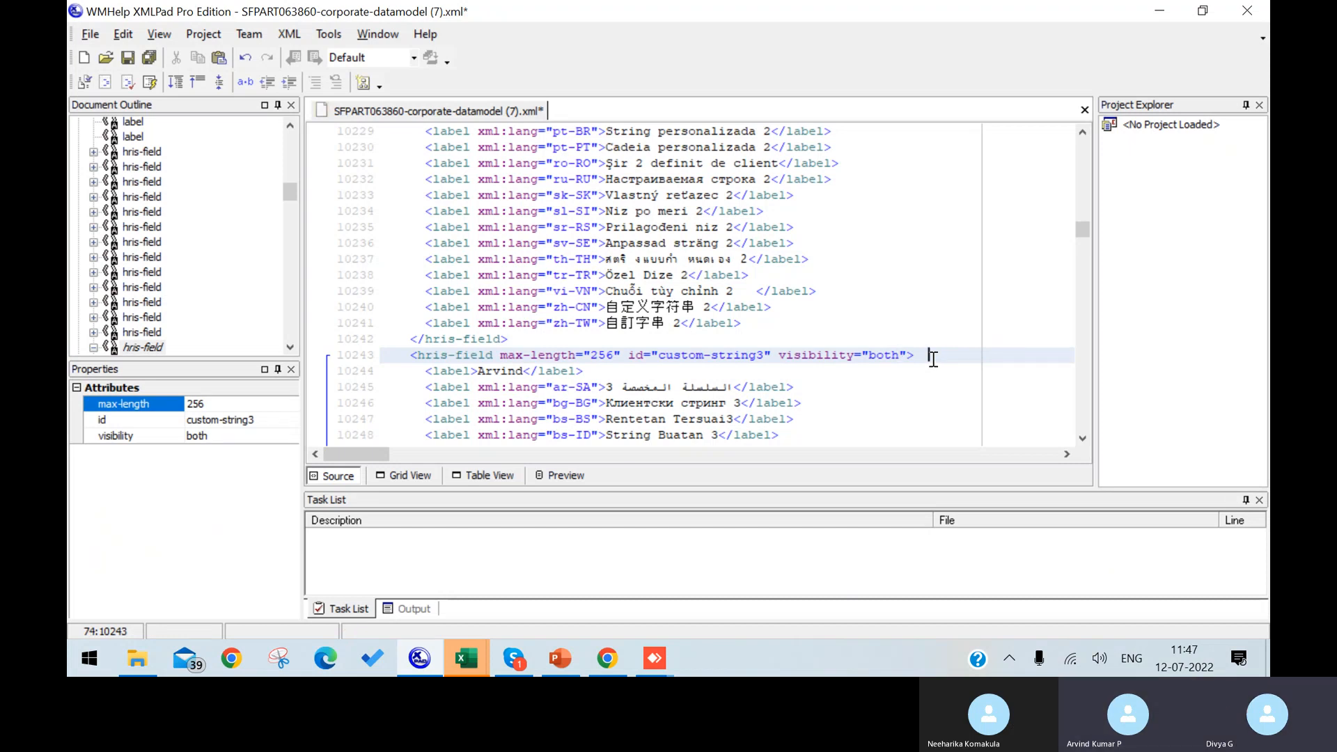
type("r")
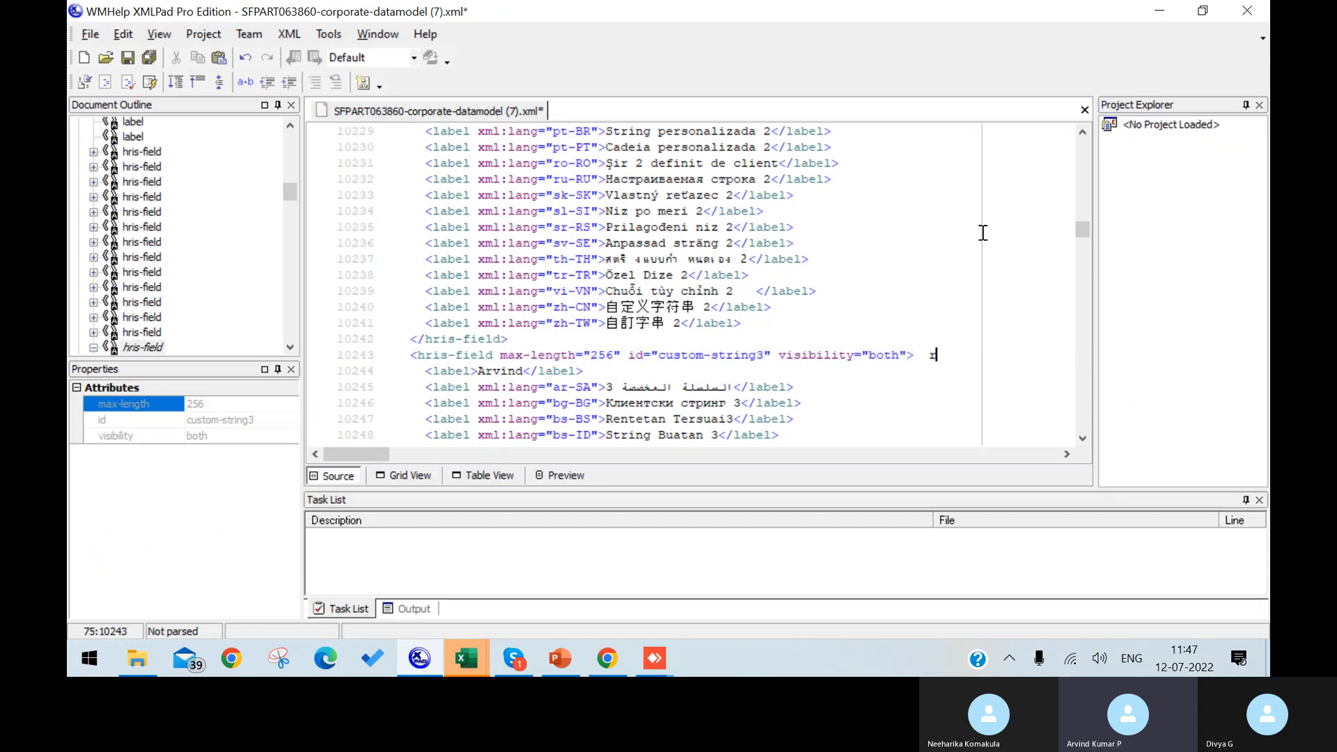
type("equire")
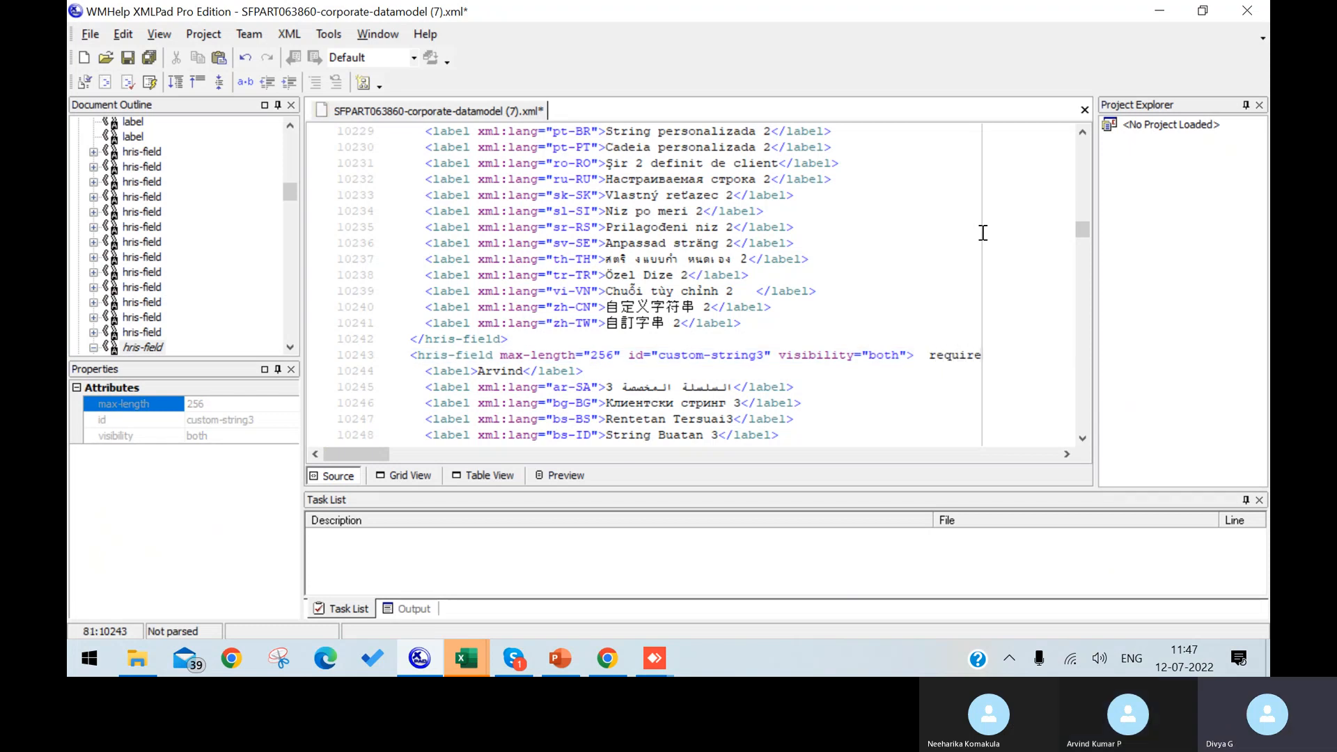
key("BackSpace")
key("BackSpace")
key("BackSpace")
key("BackSpace")
key("BackSpace")
key("BackSpace")
Step: Add a required attribute with the value "true" to the custom-string3 field
left_click(780, 356)
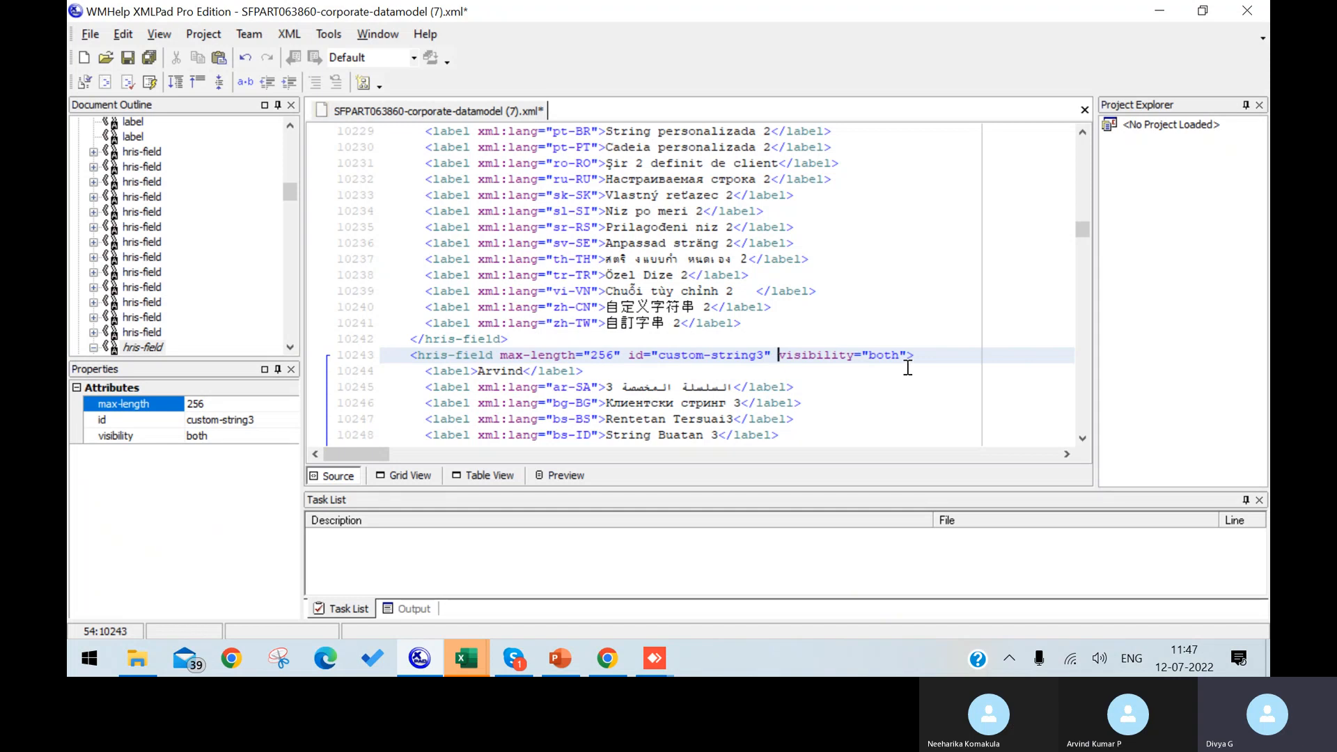
left_click(933, 353)
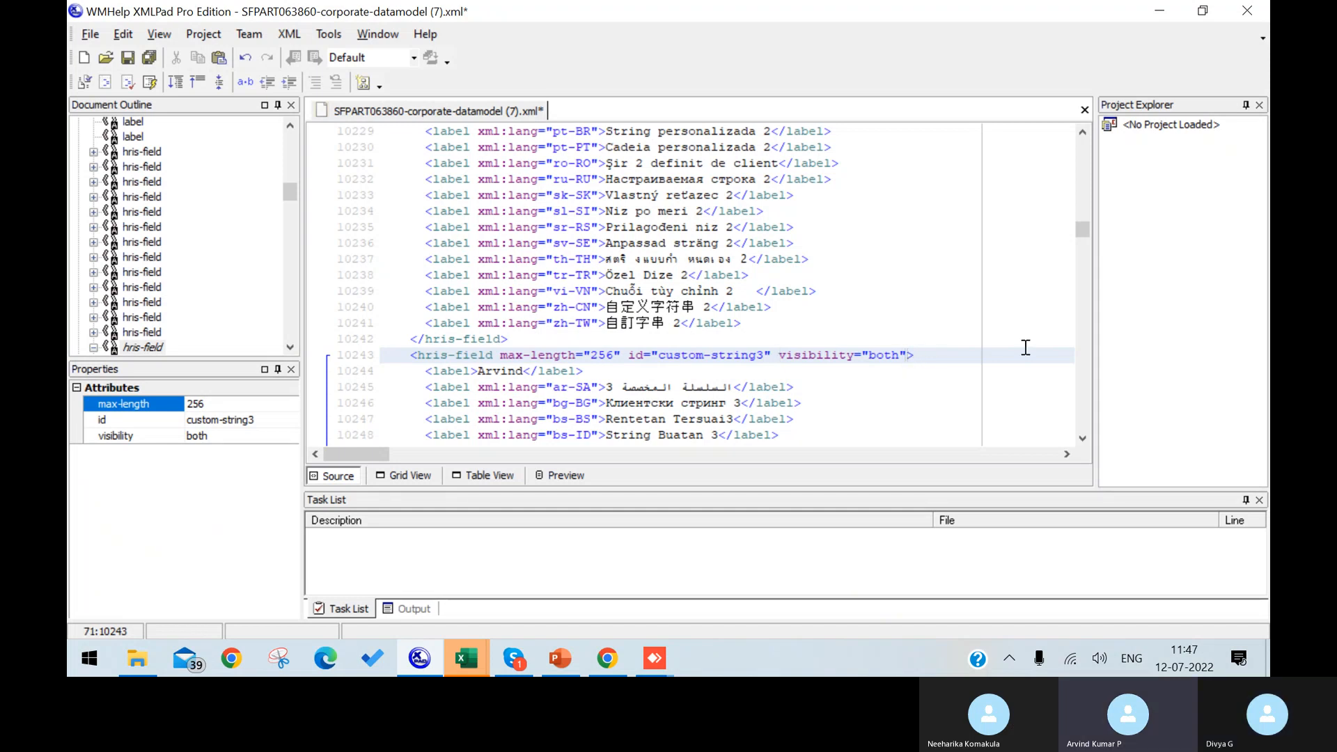
type("rew")
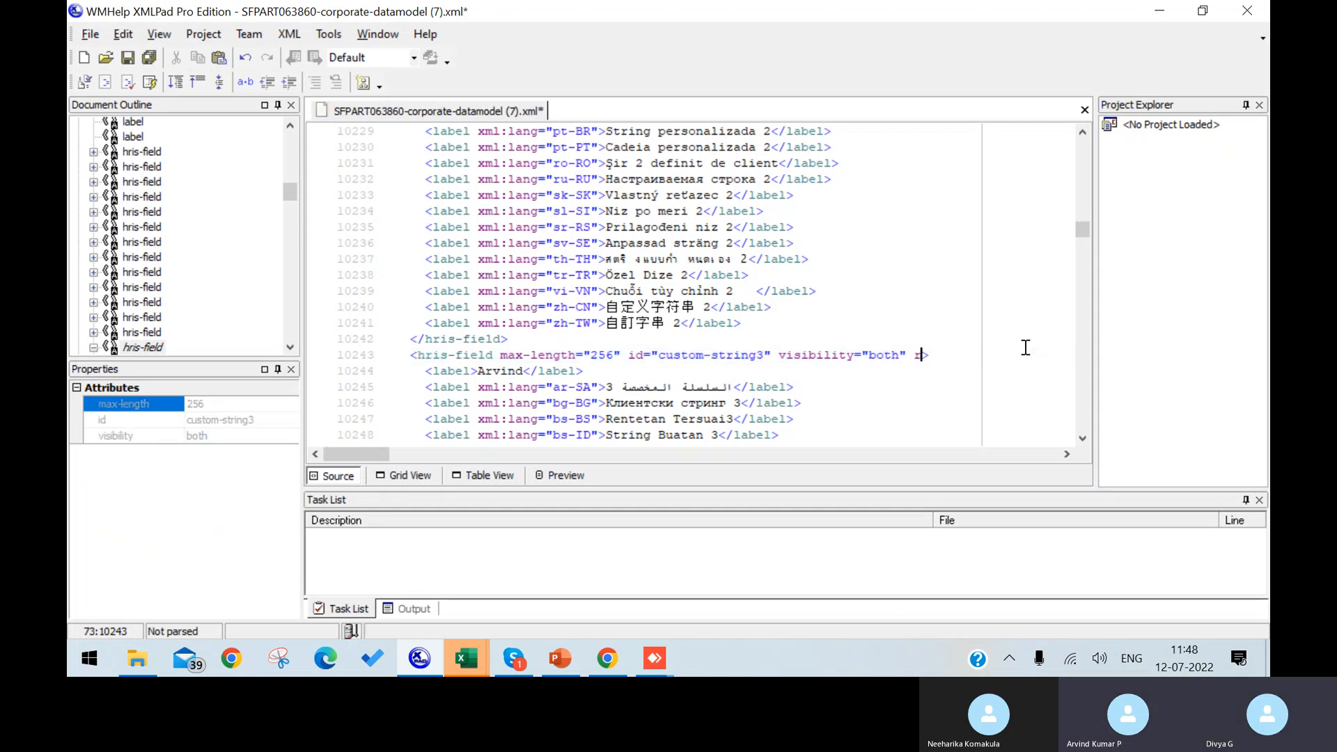
type("uired")
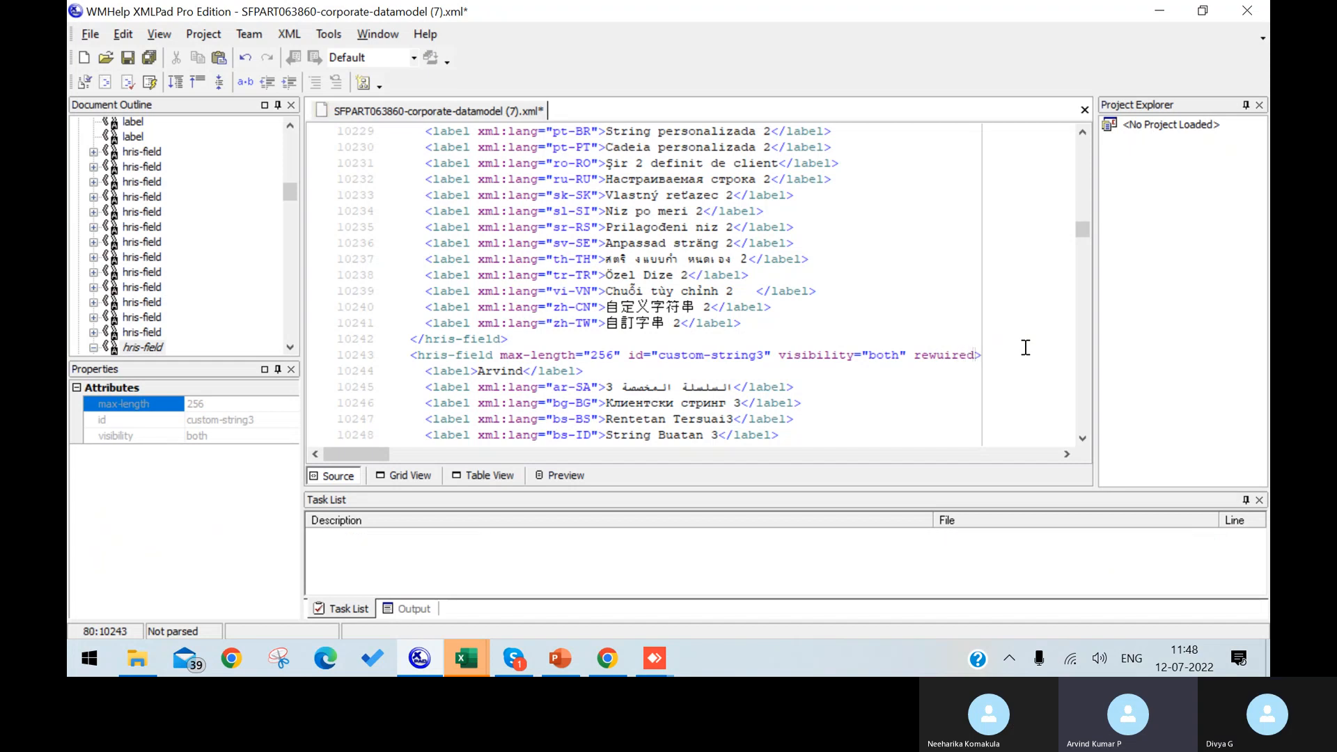
key("BackSpace")
key("BackSpace")
key("BackSpace")
key("BackSpace")
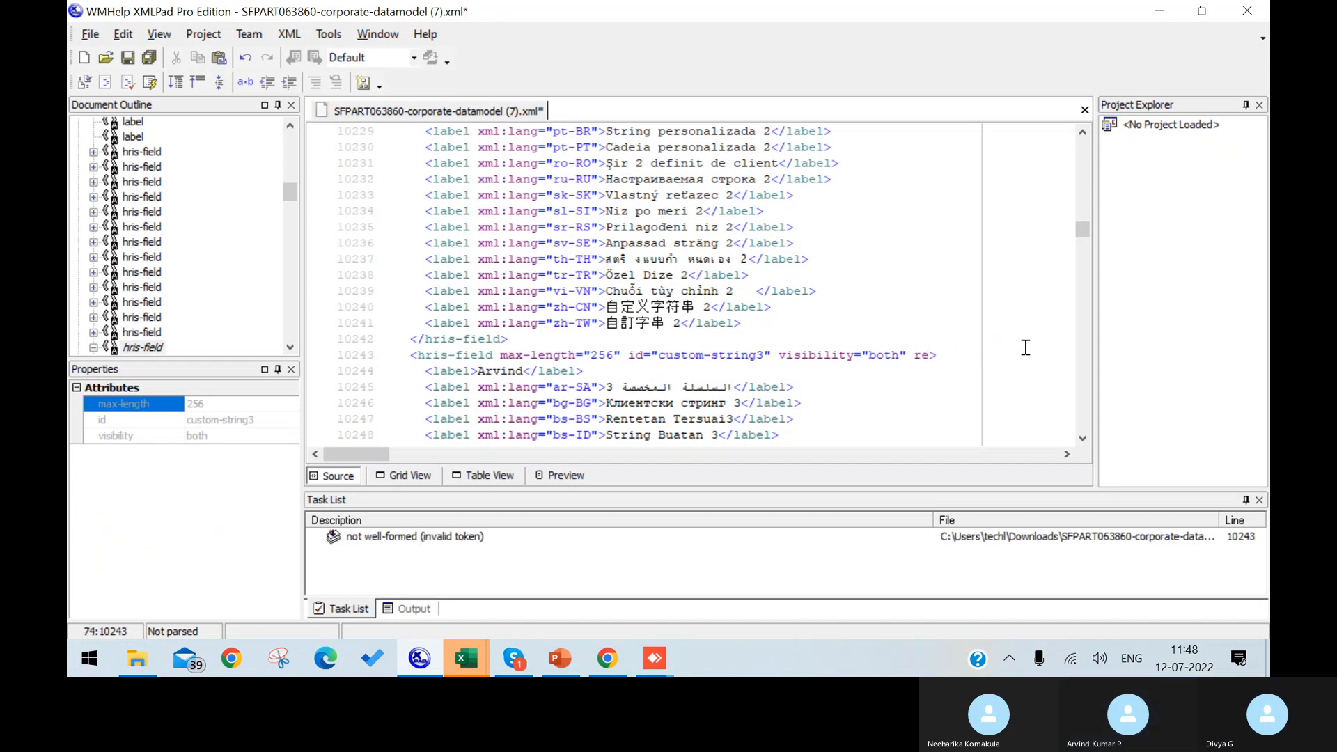
type("quired=\"")
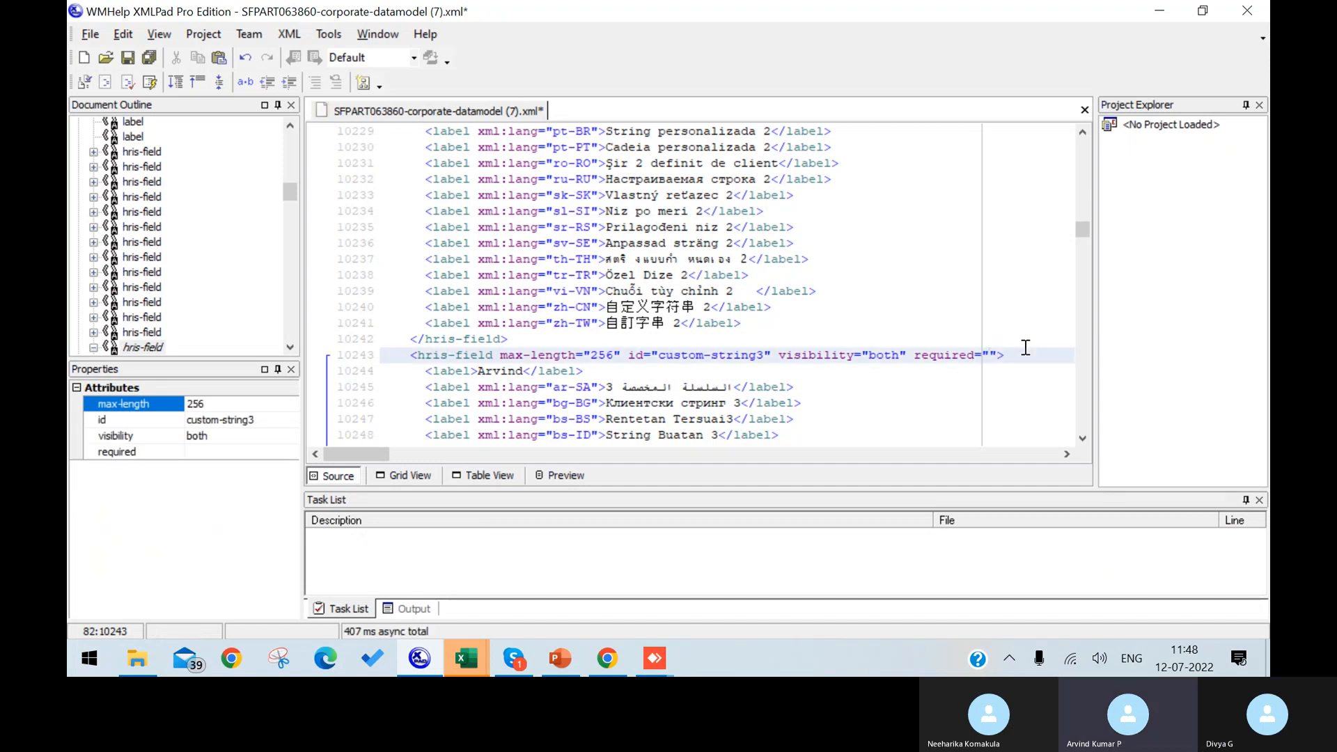
type("true")
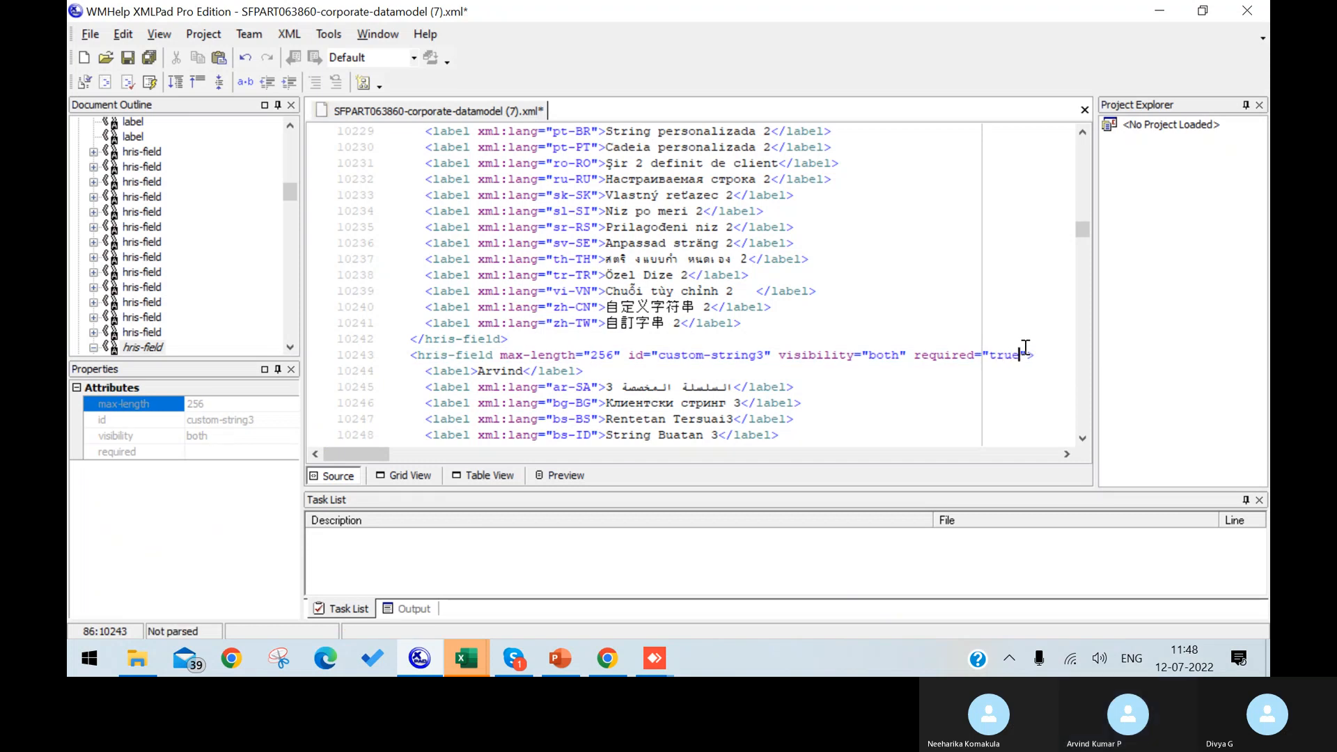
left_click(954, 394)
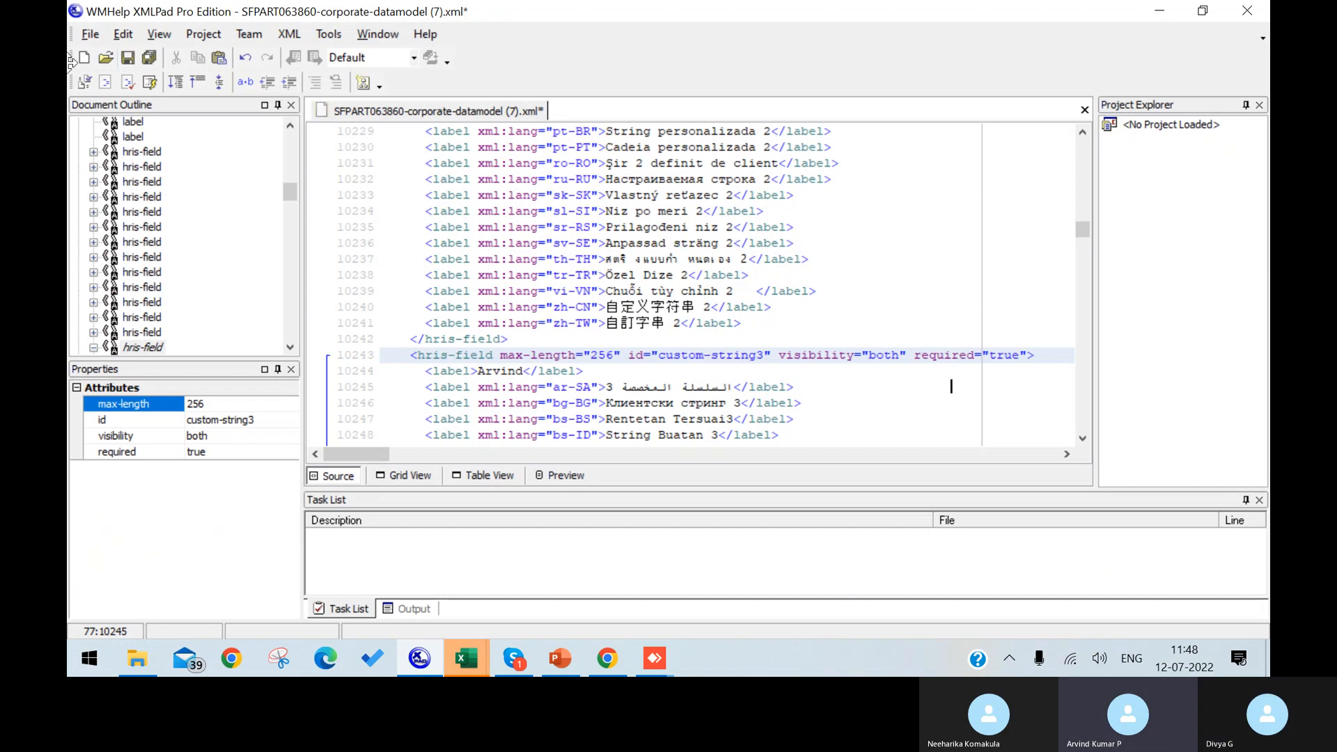
Step: Save a copy of the data model to the Desktop as SFPART063860-corporate-datamodel_v6
left_click(90, 35)
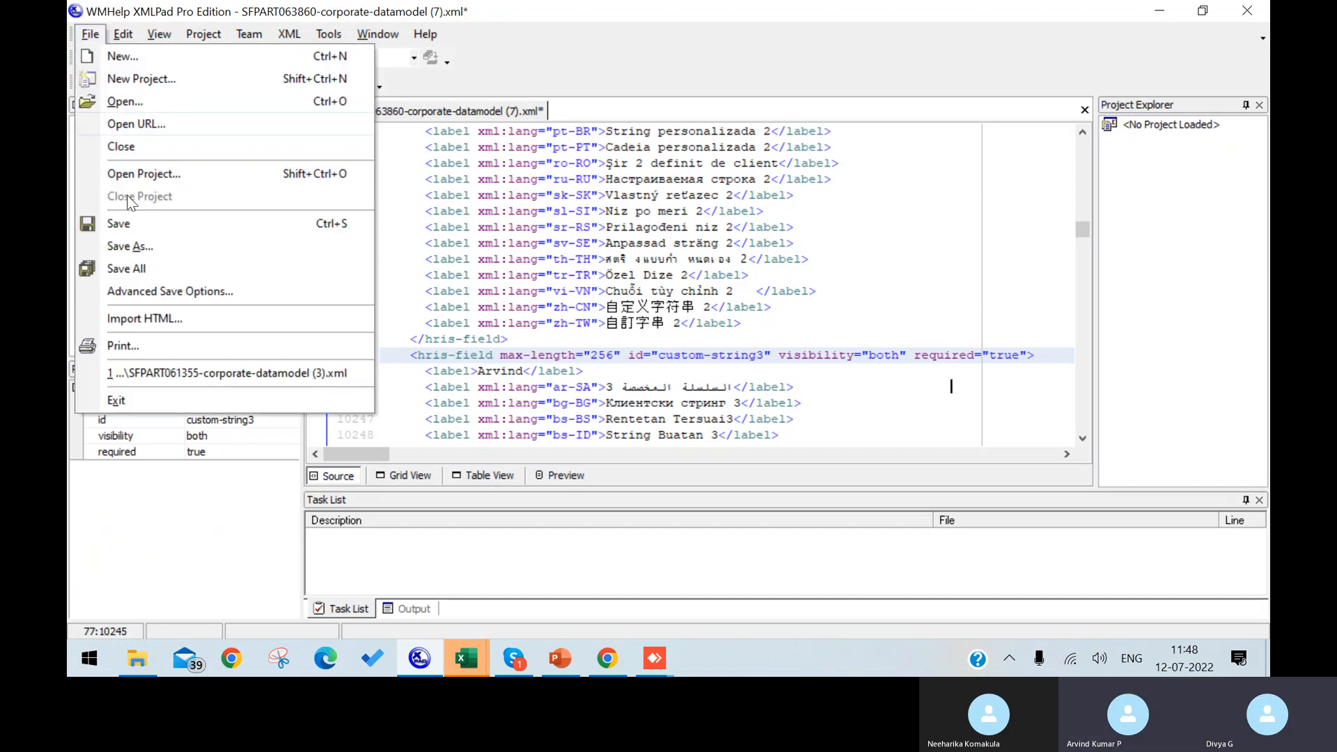
left_click(130, 247)
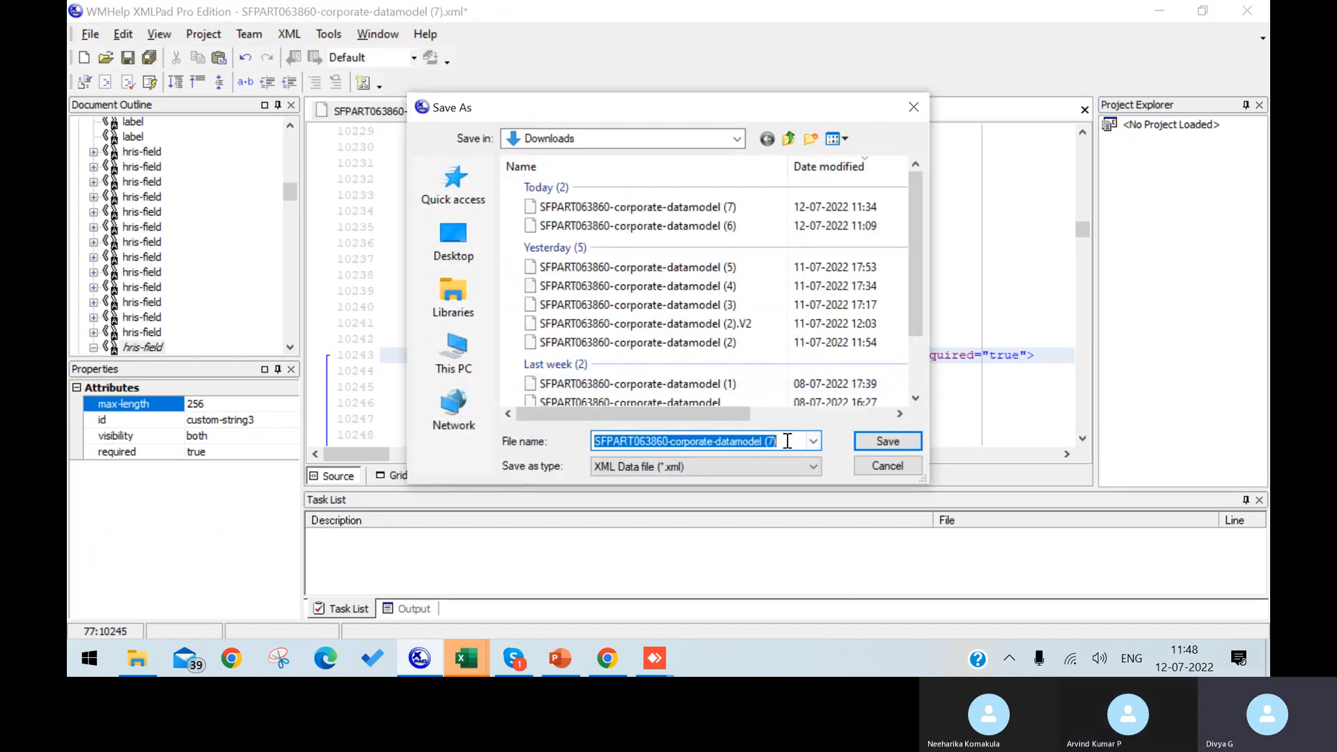
left_click(458, 237)
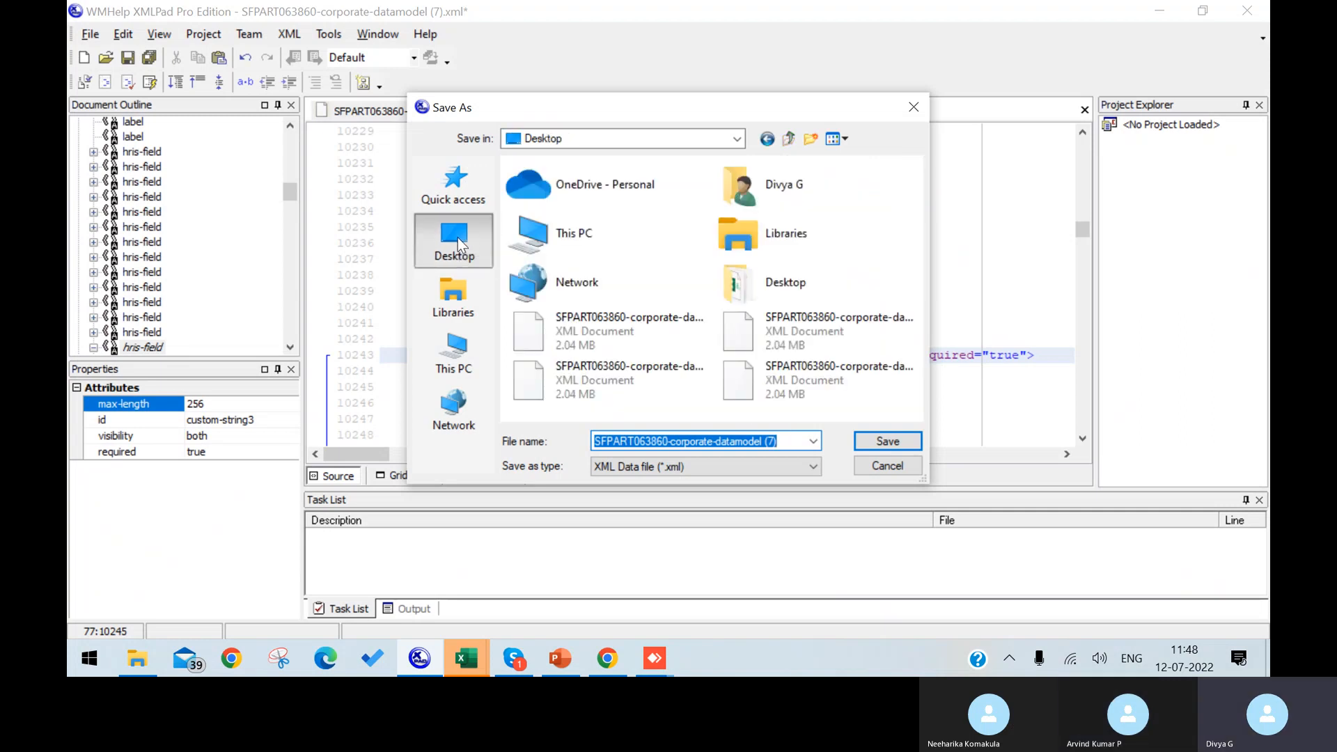
left_click(793, 443)
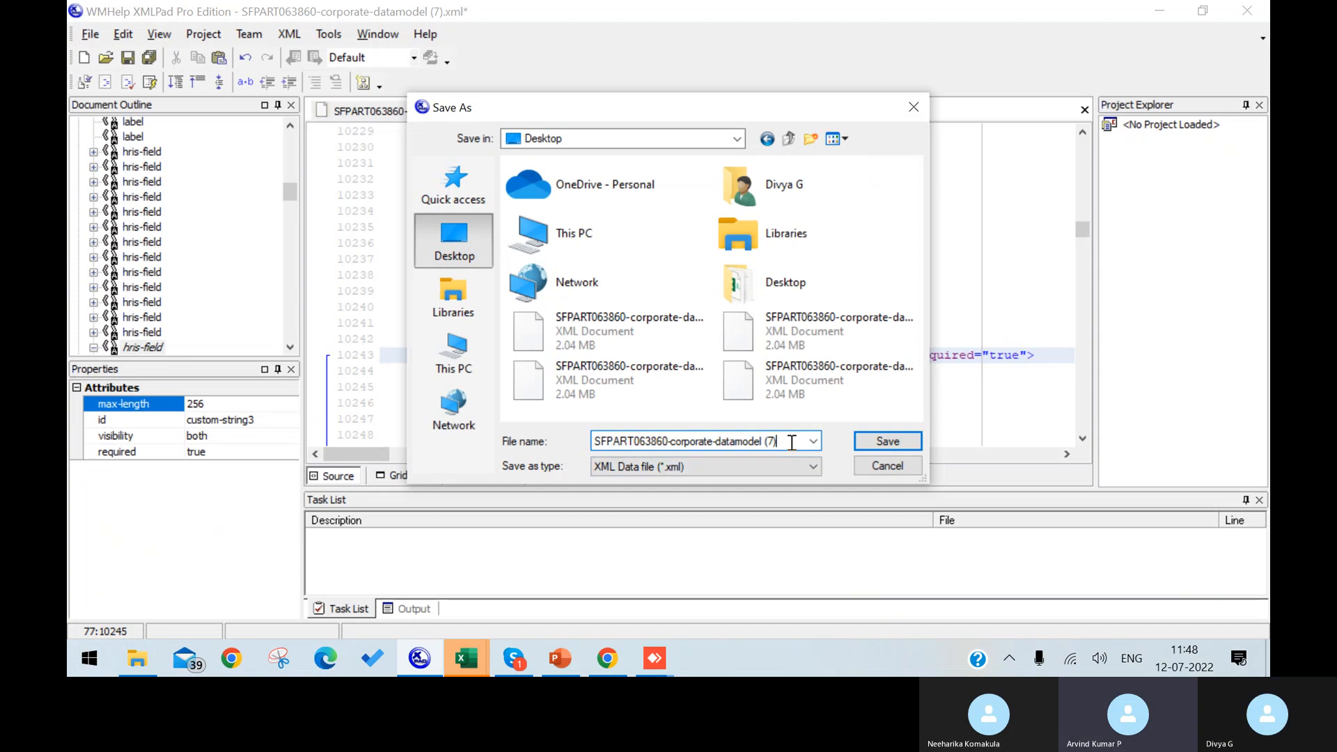
key("BackSpace")
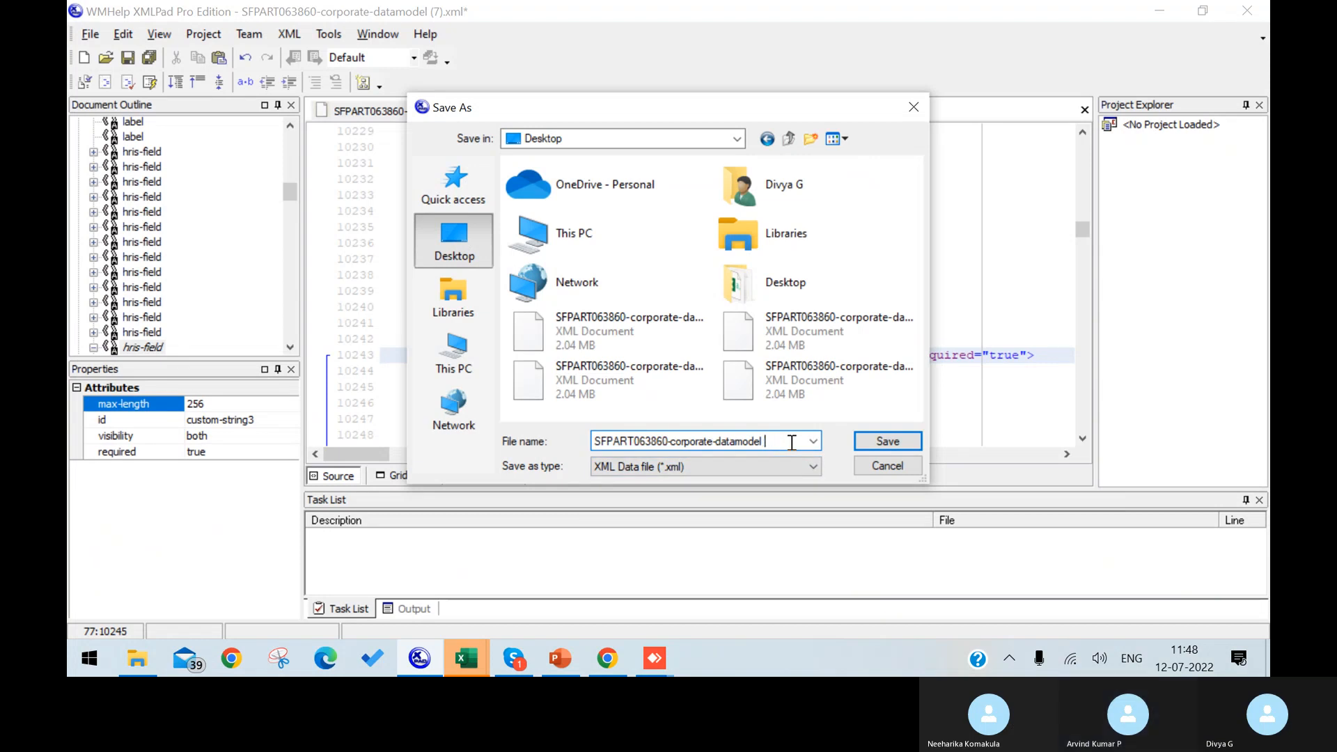
key("BackSpace")
type("_v6")
left_click(876, 444)
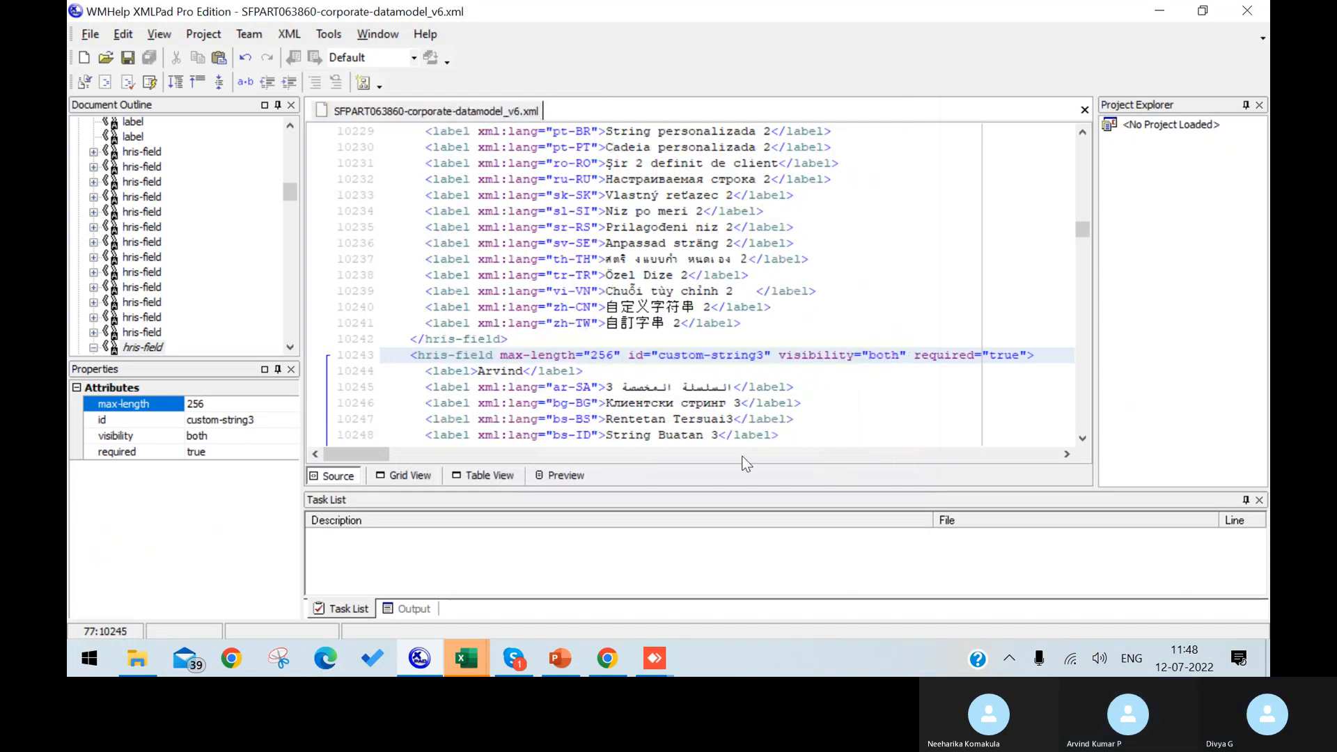
Step: Switch to the SuccessFactors Import/Export Corporate Data Model page in Chrome, set the action to Import and choose SFPART063860-corporate-datamodel_v6.xml from the Desktop
mouse_move(599, 663)
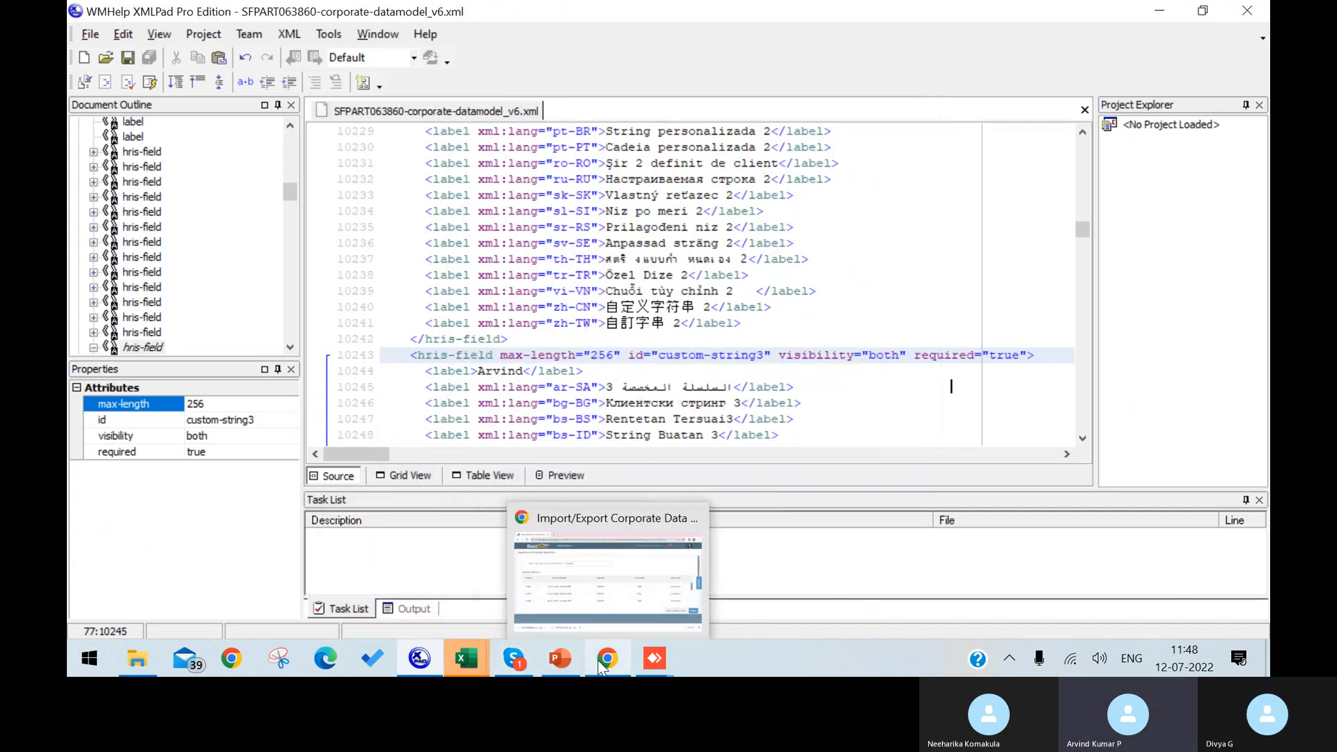
left_click(613, 549)
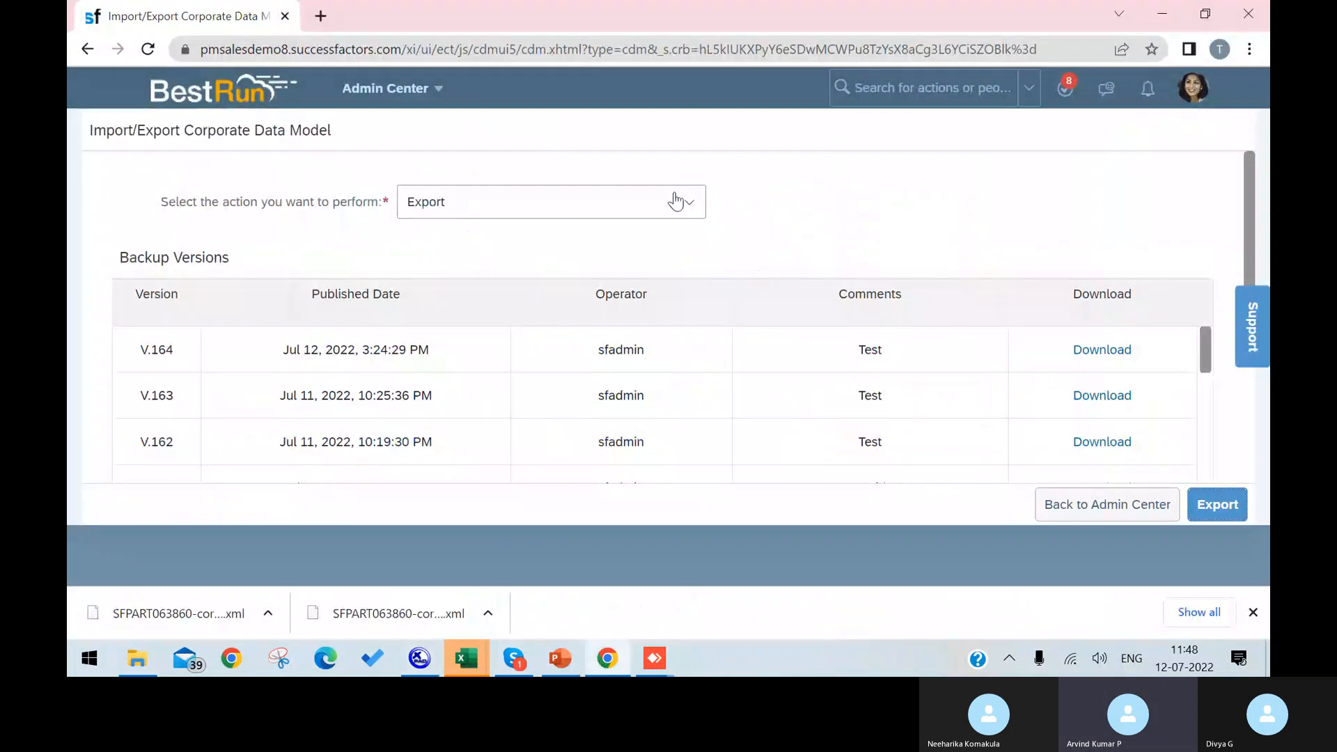
left_click(686, 207)
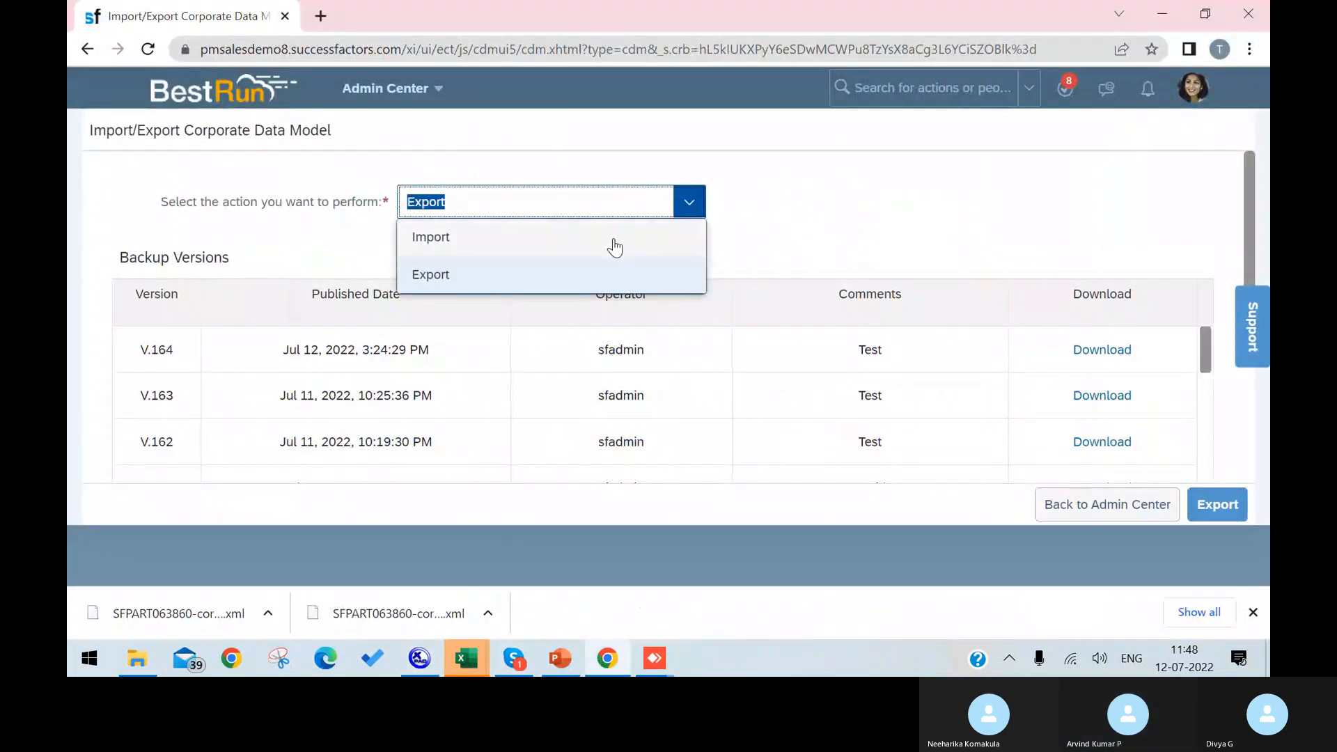
left_click(611, 240)
left_click(752, 248)
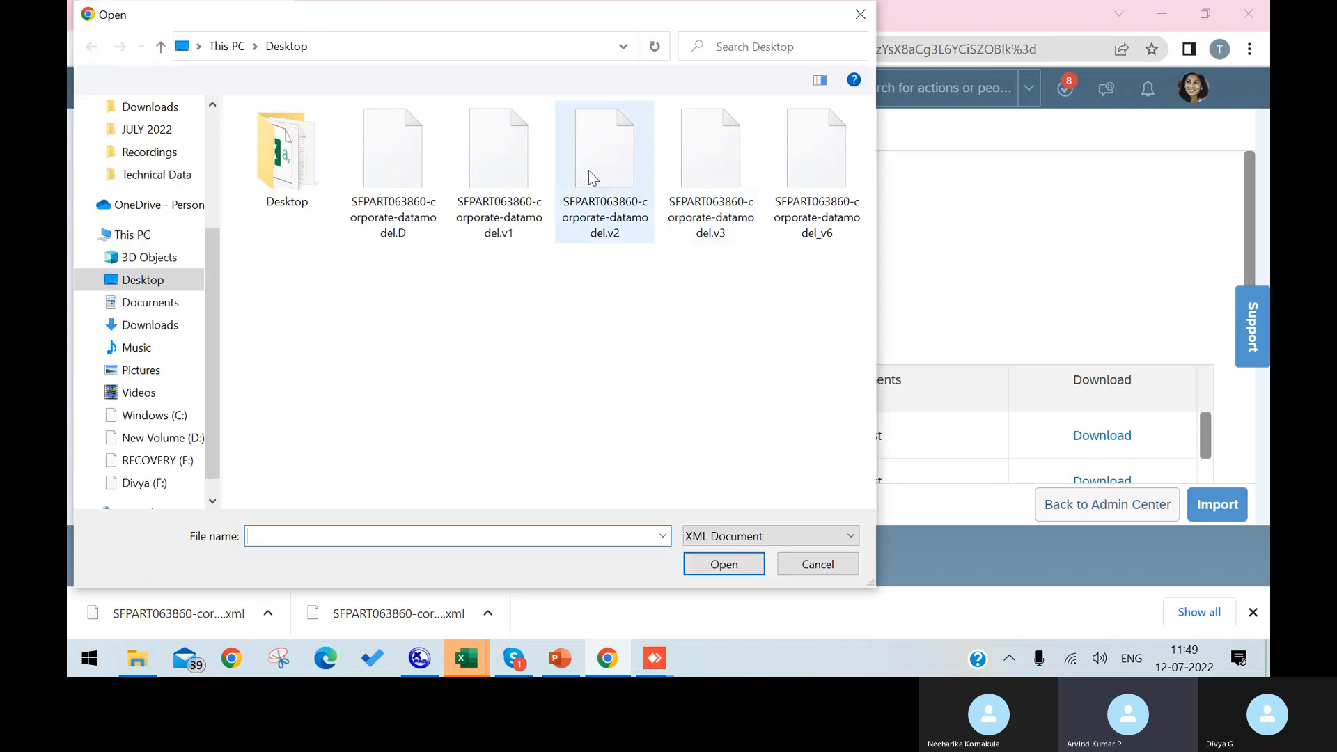
left_click(826, 188)
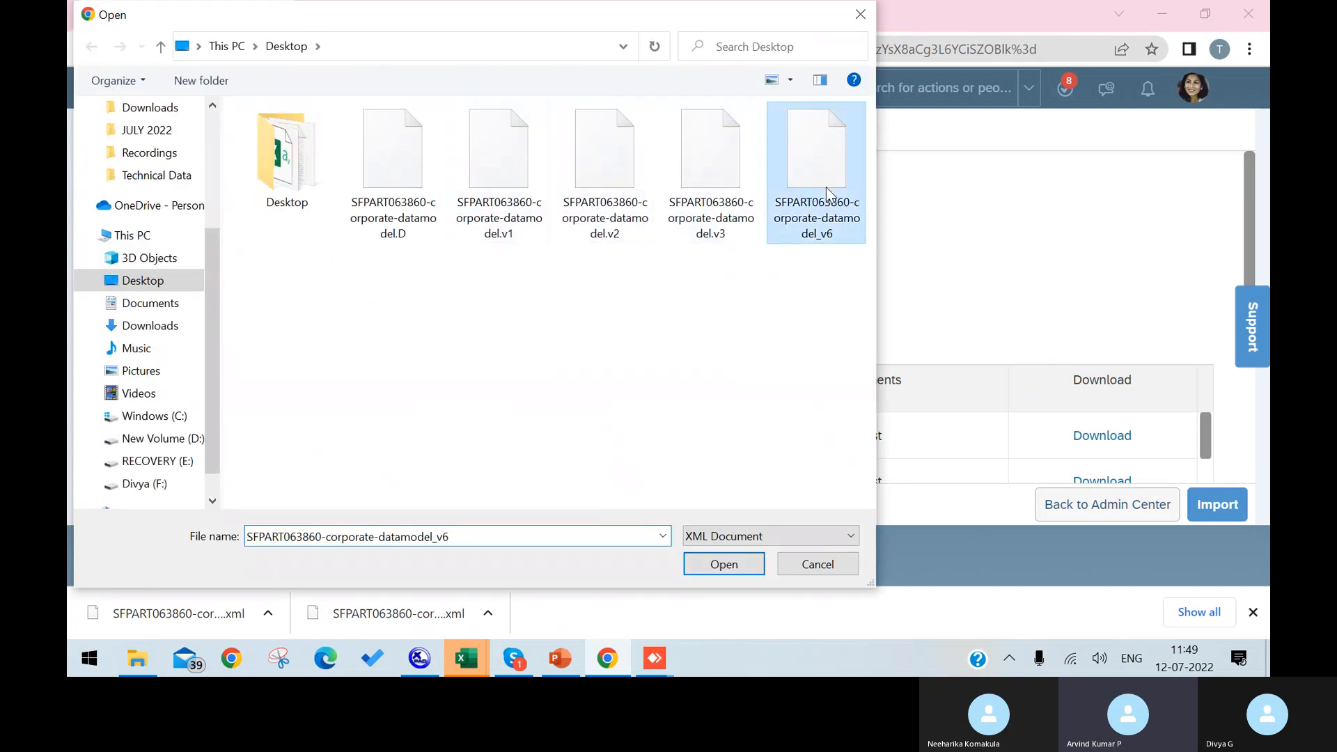
left_click(726, 566)
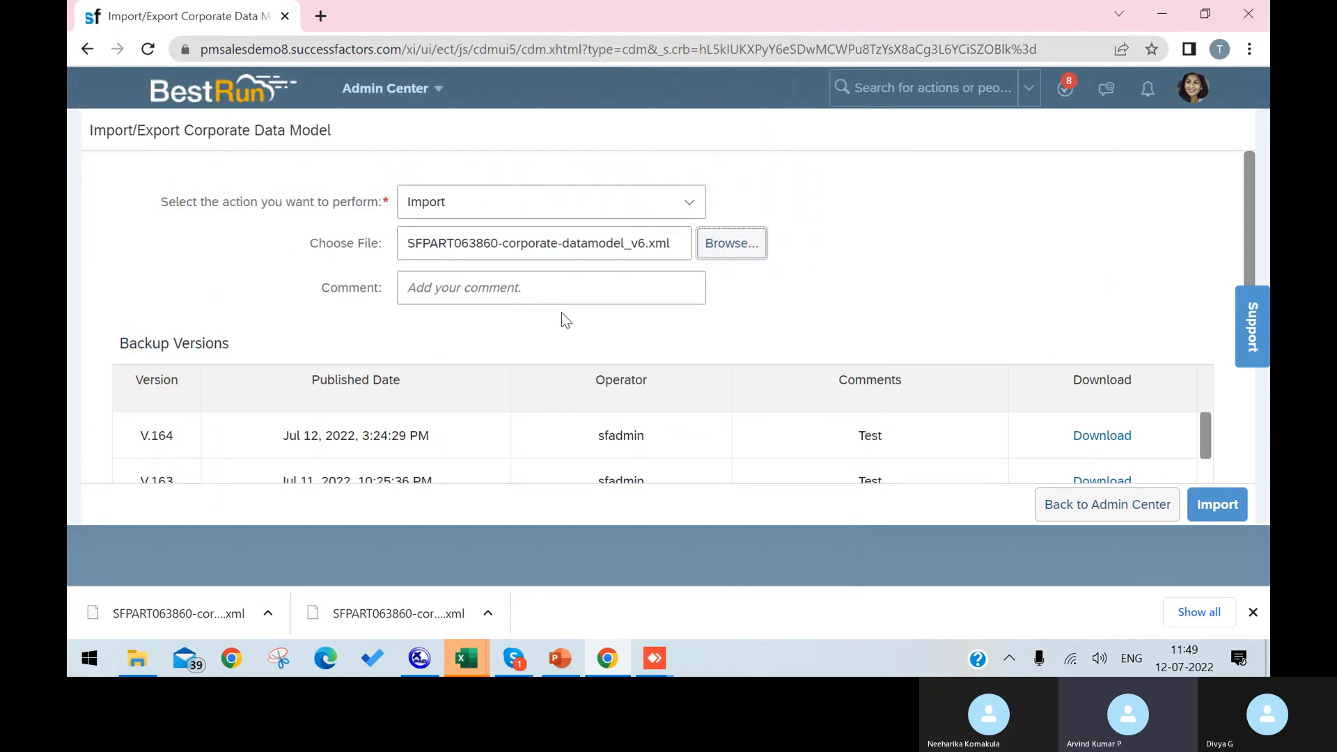
Step: Enter the person's first name as the comment and try to import the corporate data model
left_click(546, 295)
type("Arvind")
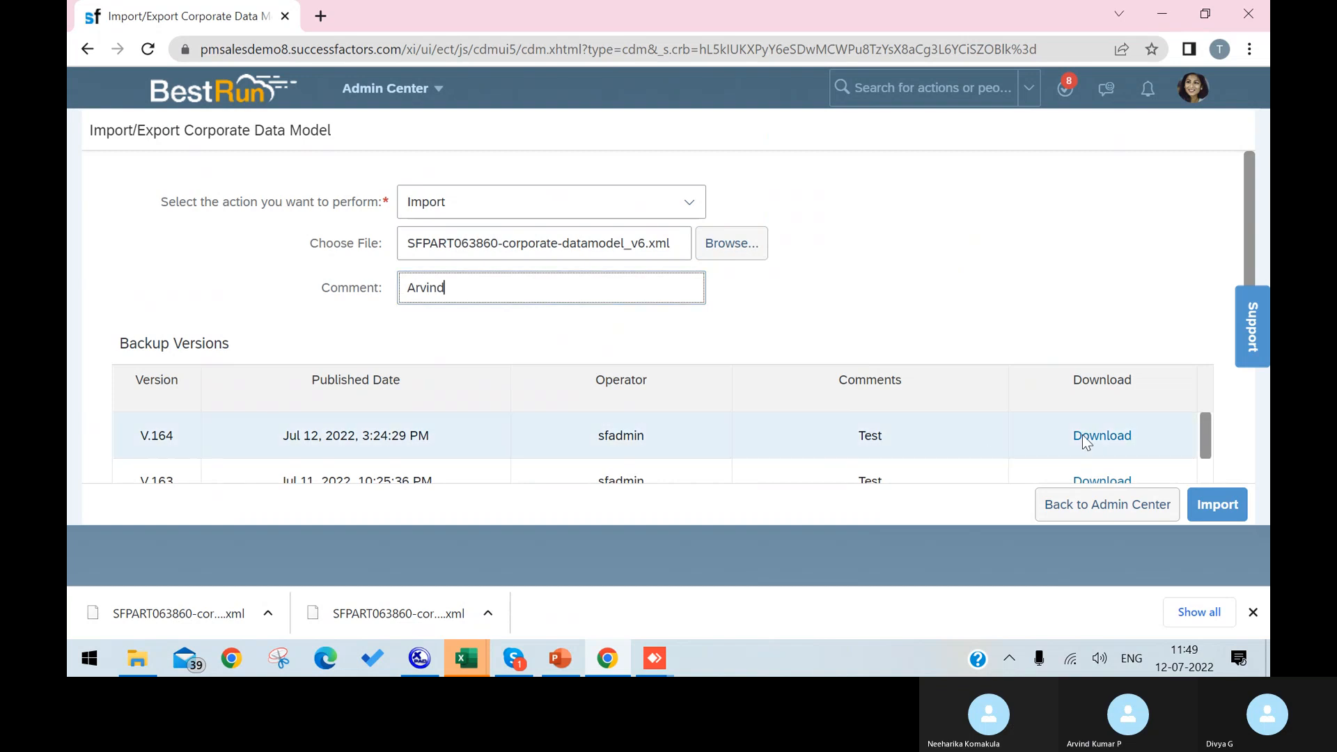
left_click(1224, 507)
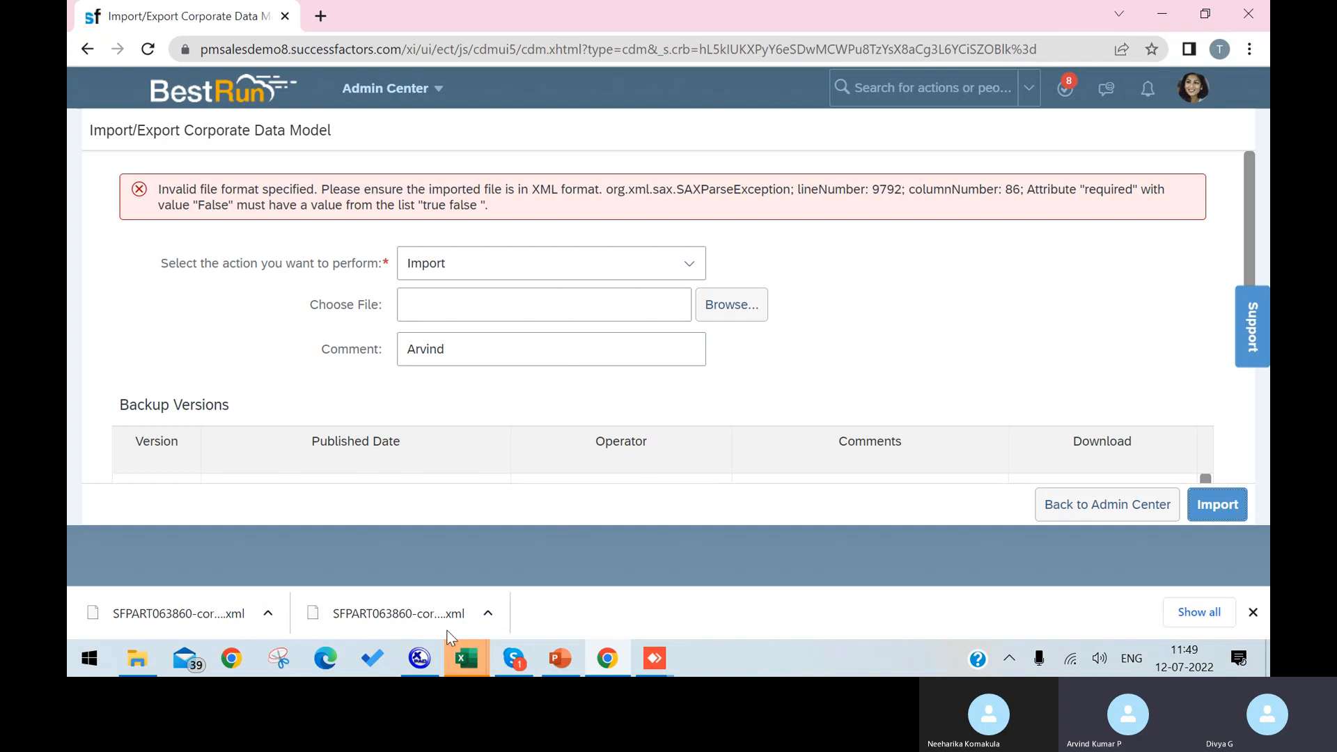
Step: Switch back to XMLPad and examine the visibility and required values of the payRange fields in the table view
mouse_move(420, 659)
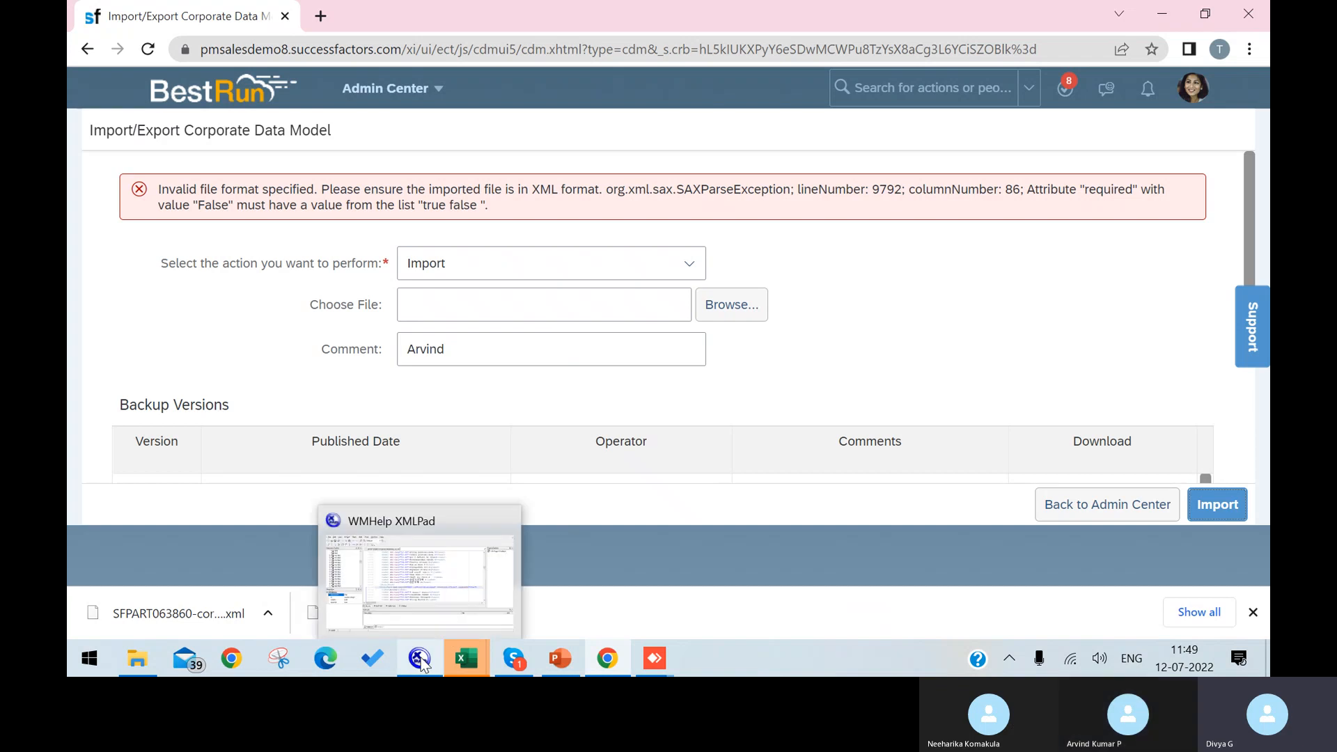
left_click(415, 586)
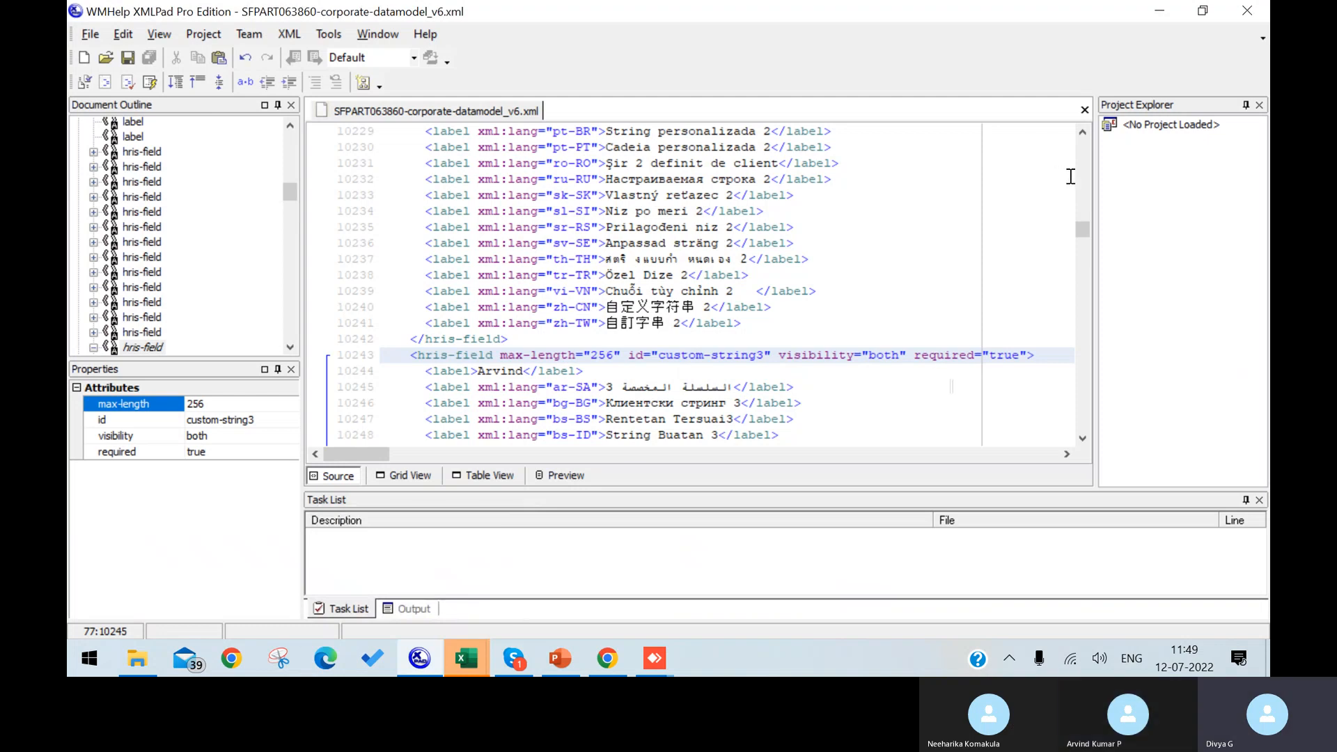
left_click(493, 481)
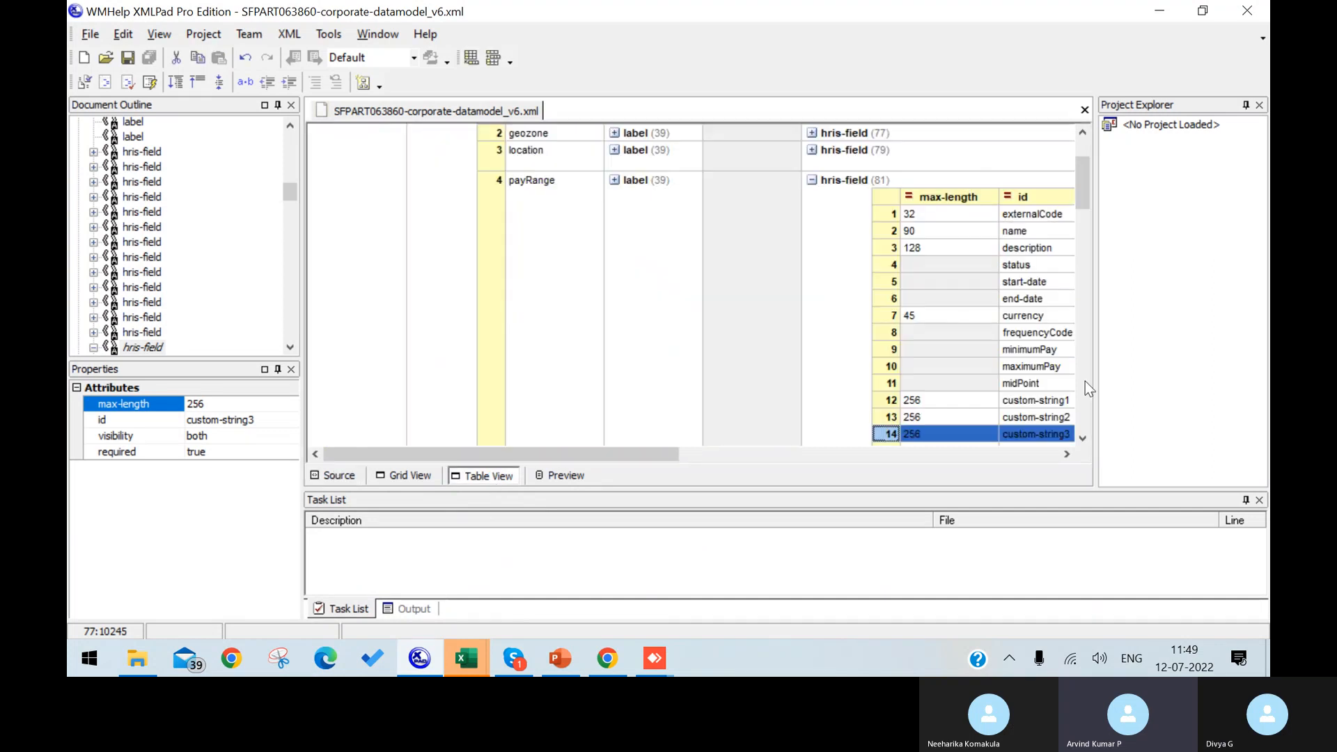
left_click(1083, 411)
left_click(1083, 408)
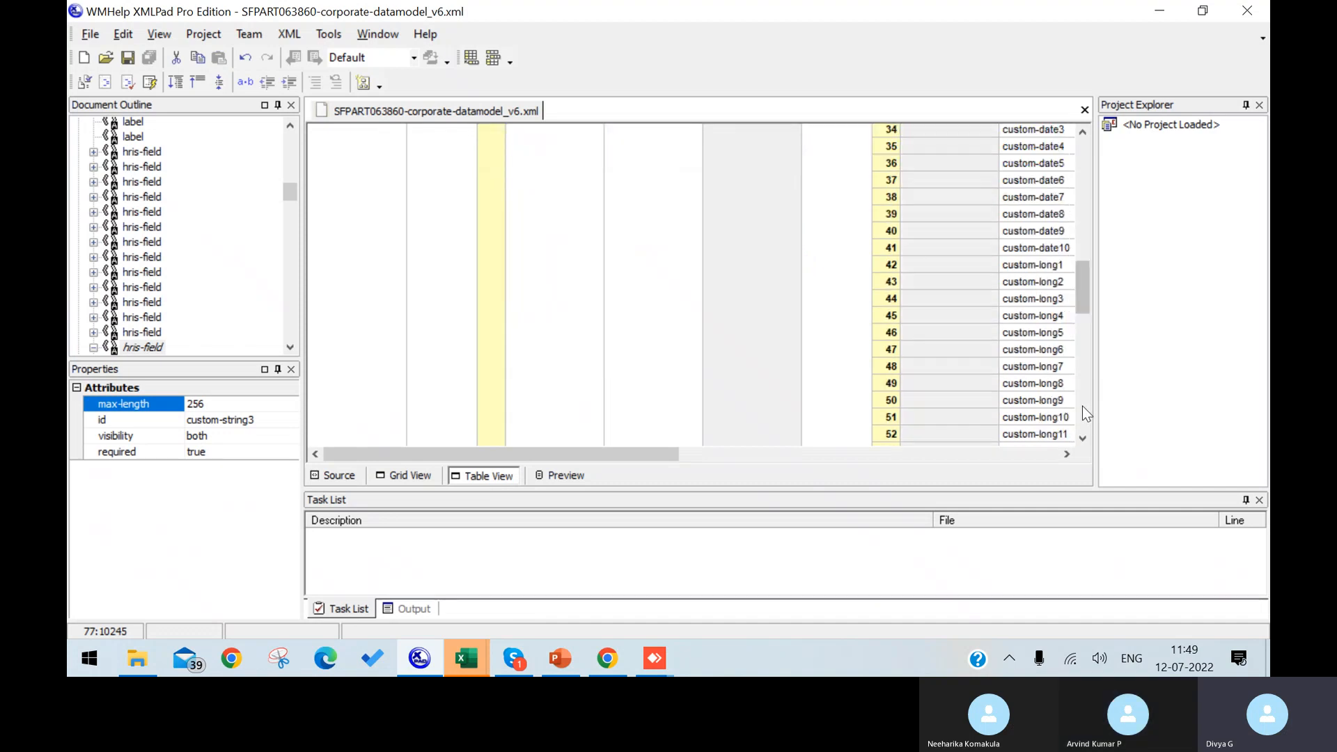
left_click(1083, 409)
left_click(1082, 408)
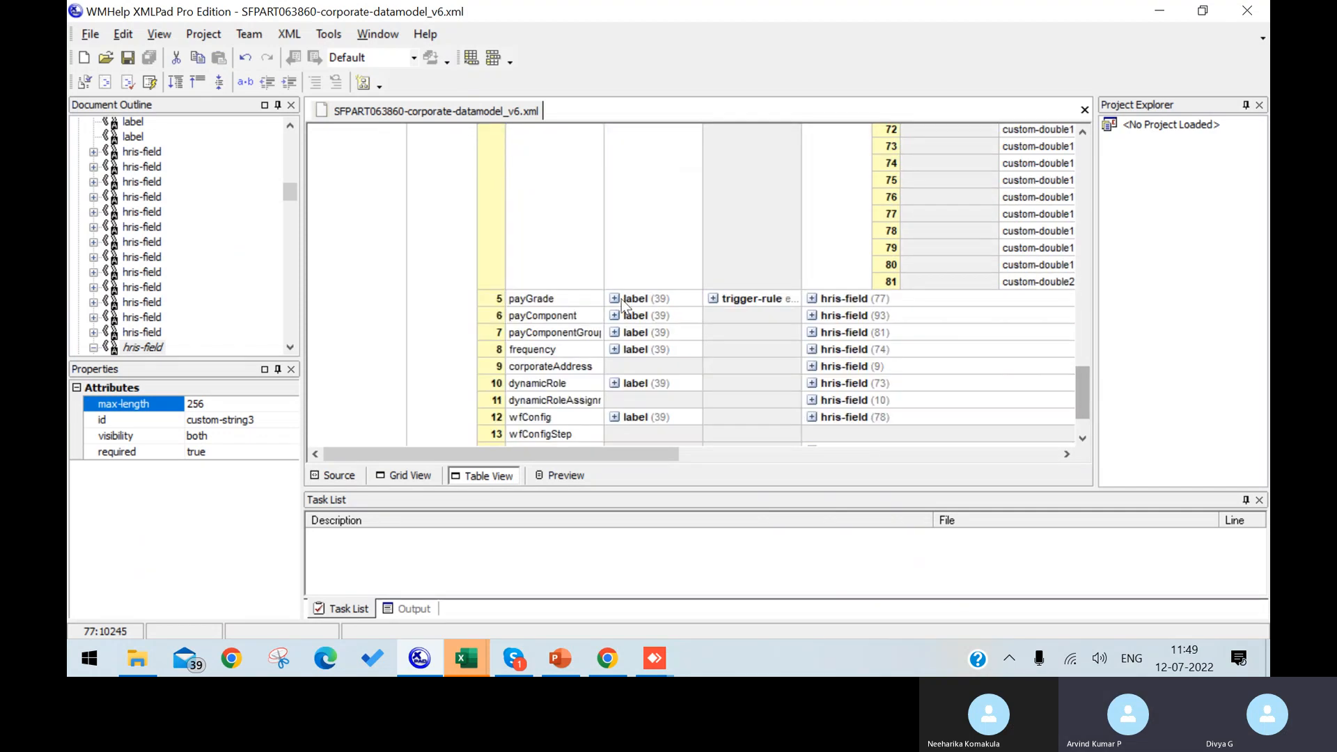
left_click(1086, 150)
left_click(1086, 150)
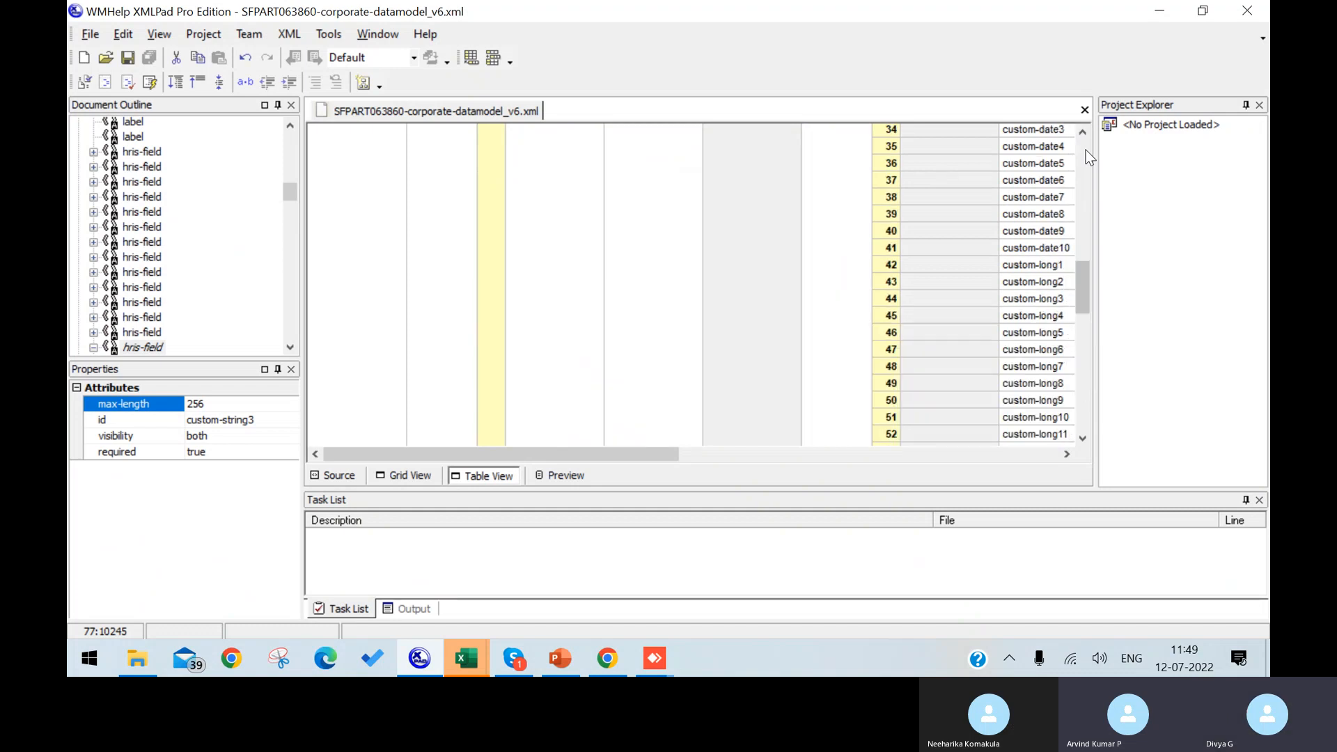
left_click(964, 454)
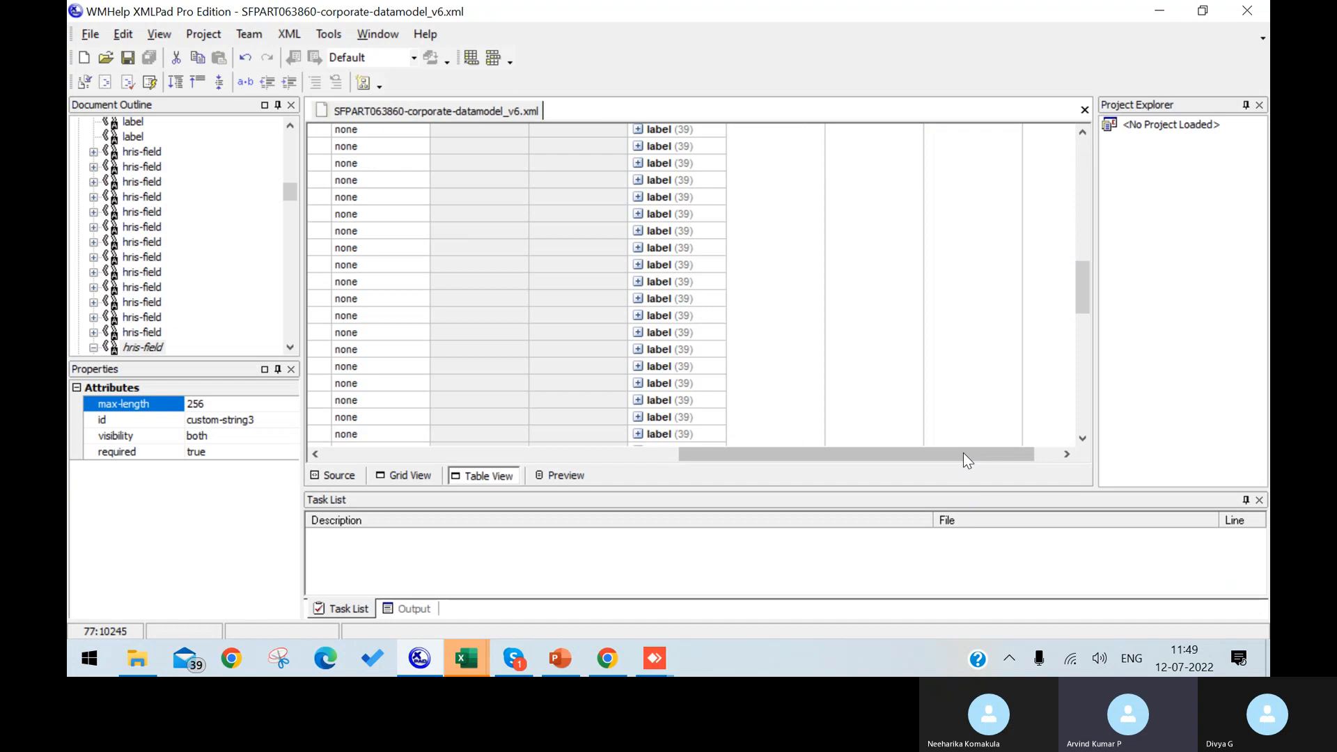
left_click(1084, 147)
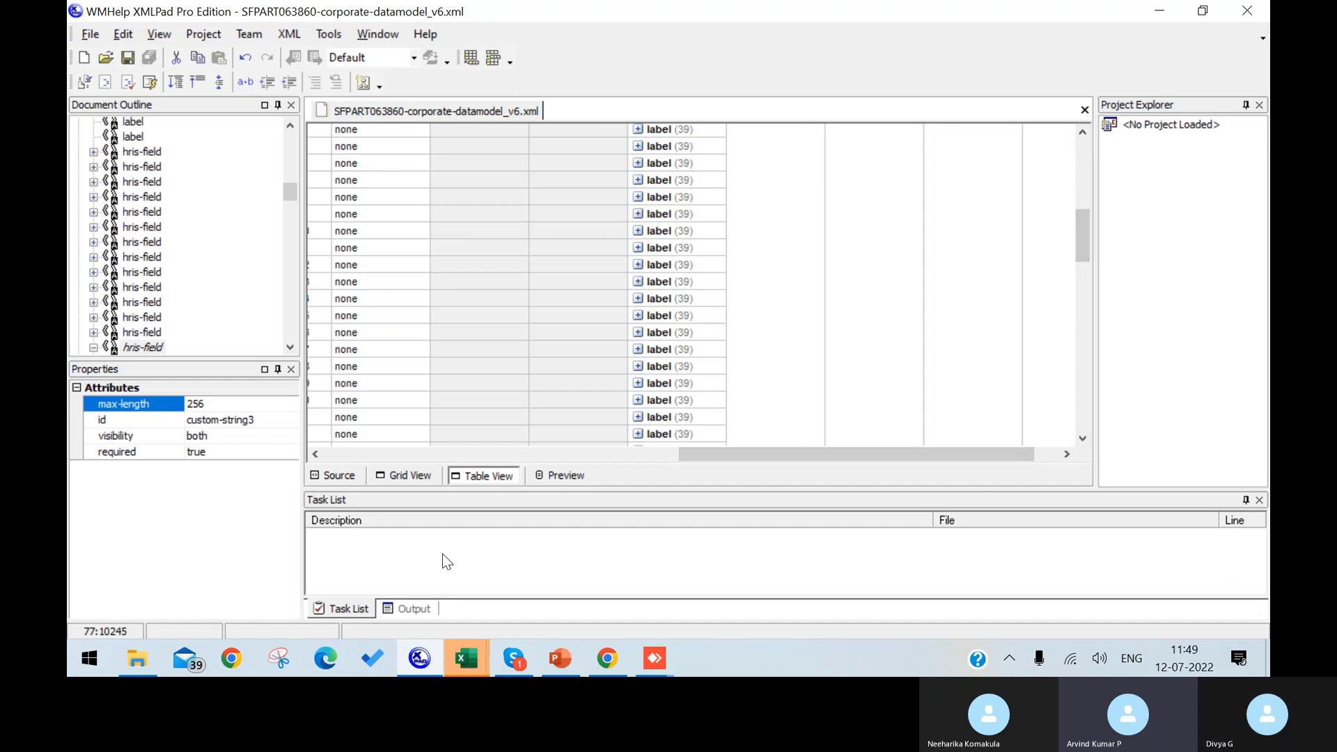
left_click(607, 455)
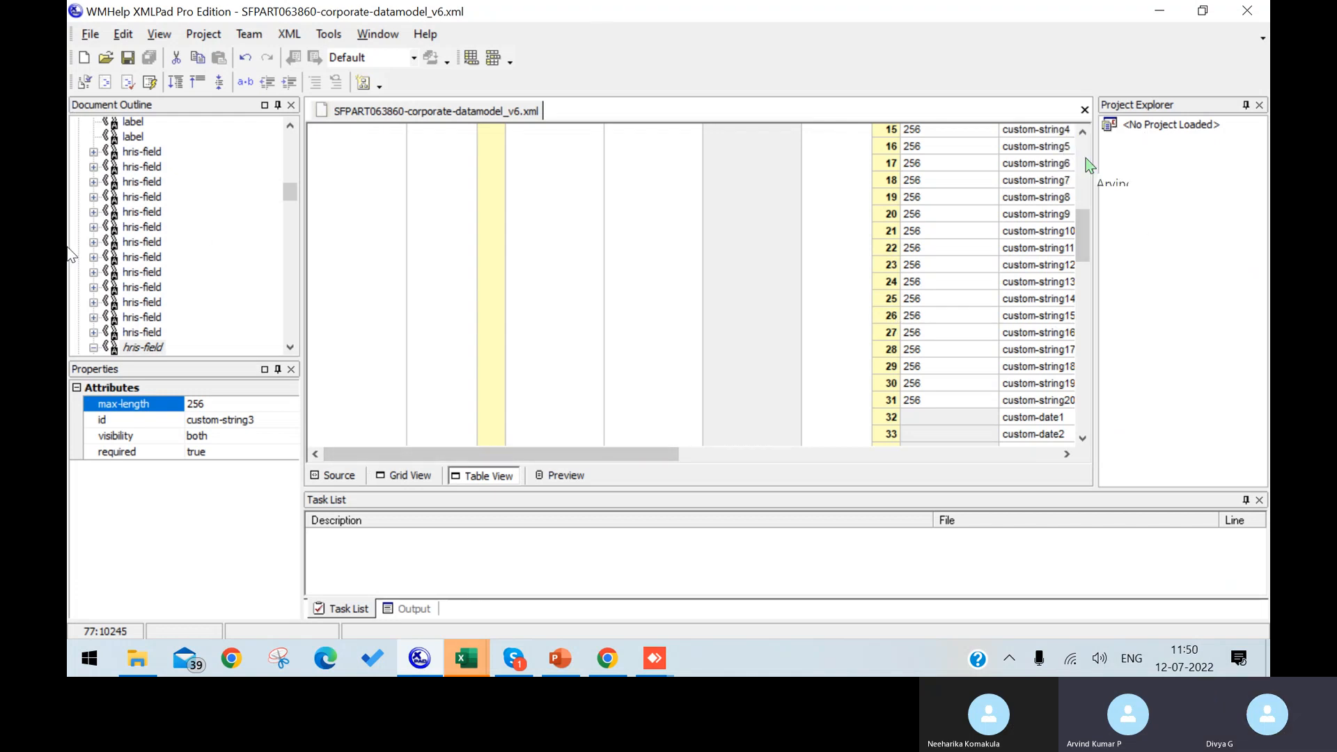
left_click_drag(668, 457, 822, 472)
scroll(788, 376, "up", 4)
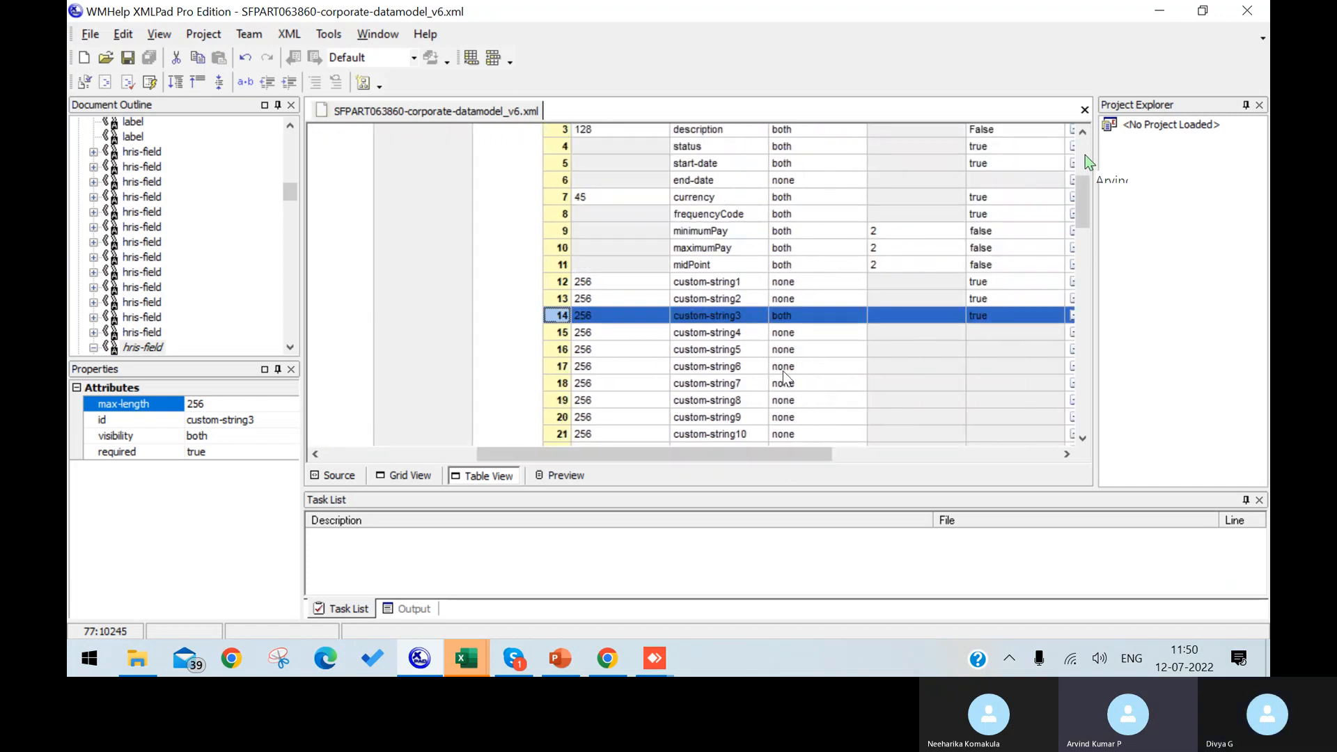
Step: Set the required attribute of the payRange custom-string2 field to false in the XML source
left_click(724, 283)
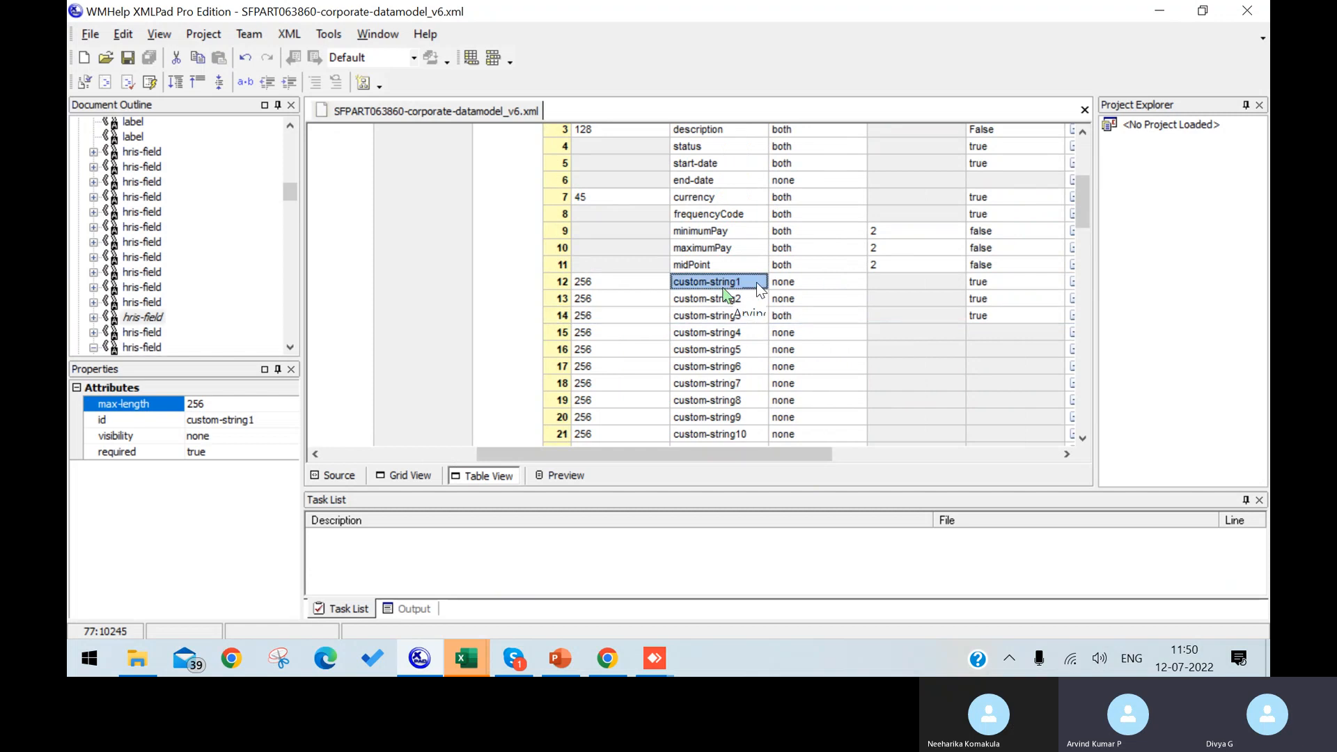
key("Down")
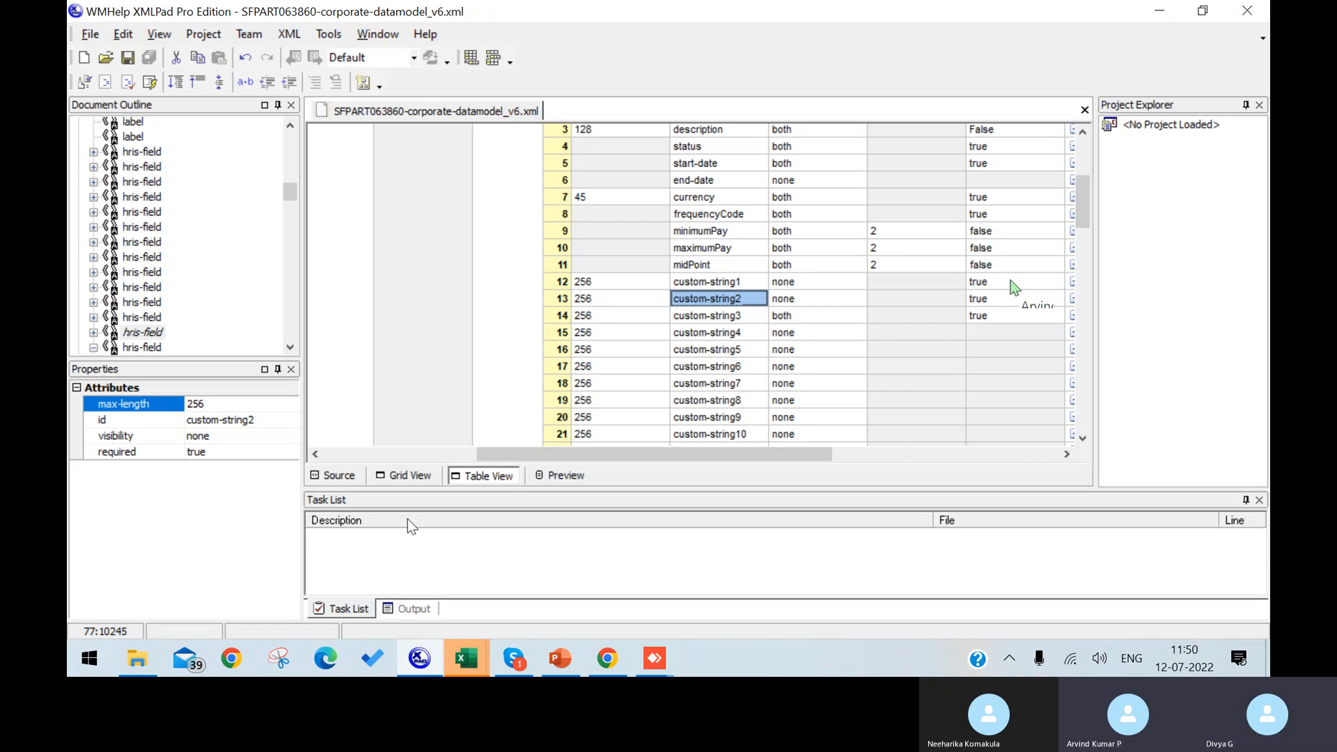
left_click(335, 477)
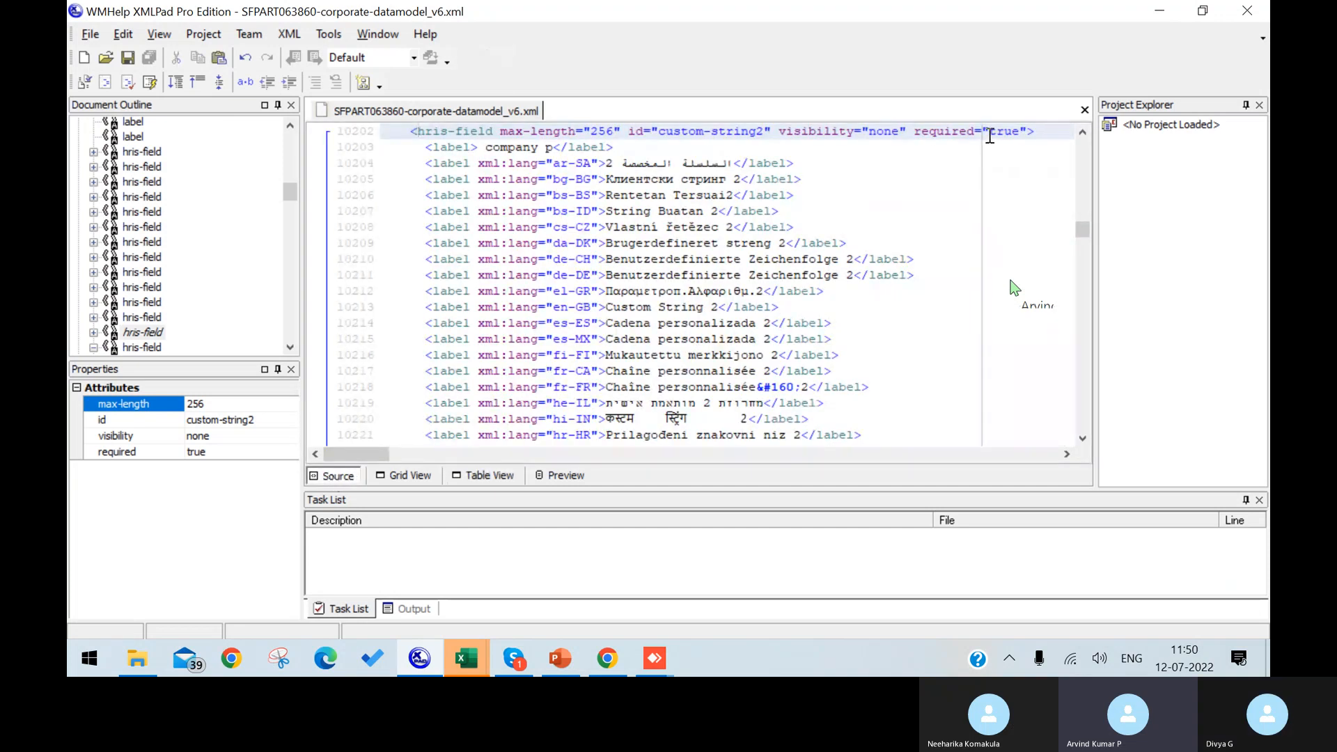
left_click(988, 131)
key("Delete")
key("Delete")
key("Delete")
key("Delete")
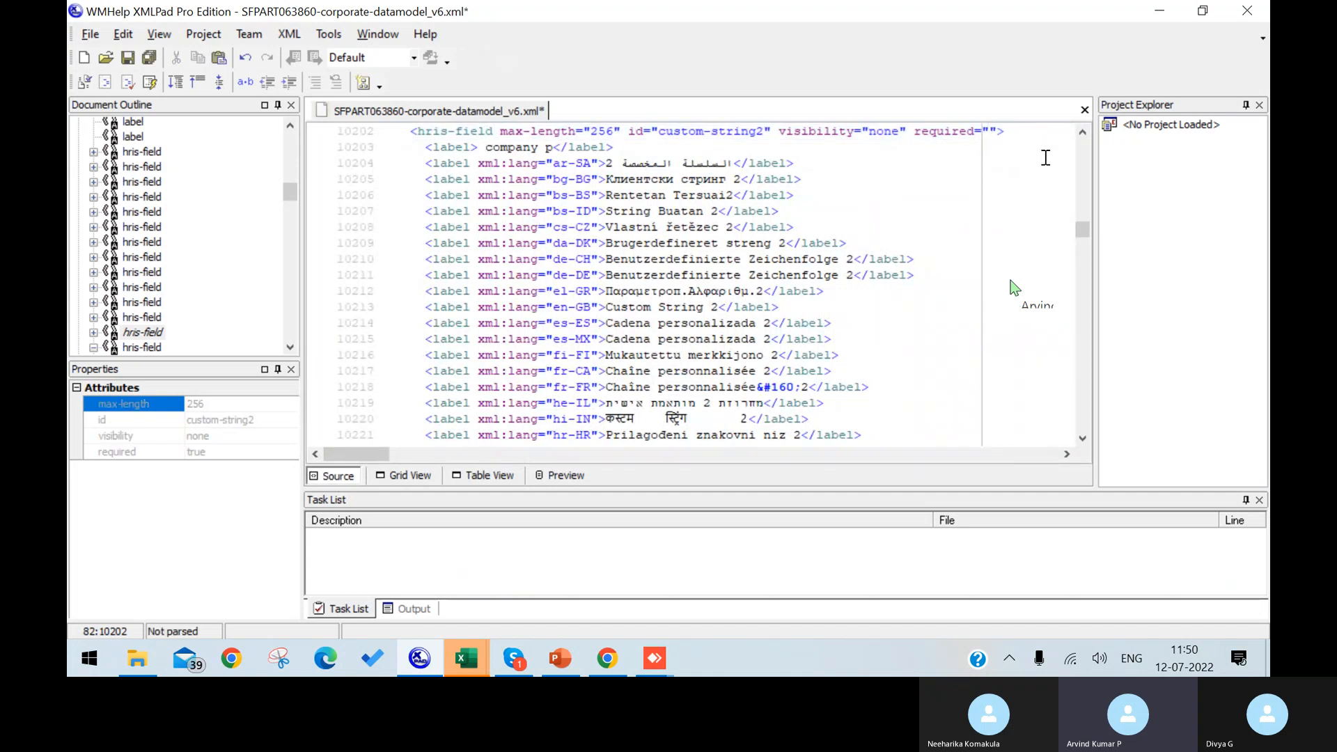
type("false")
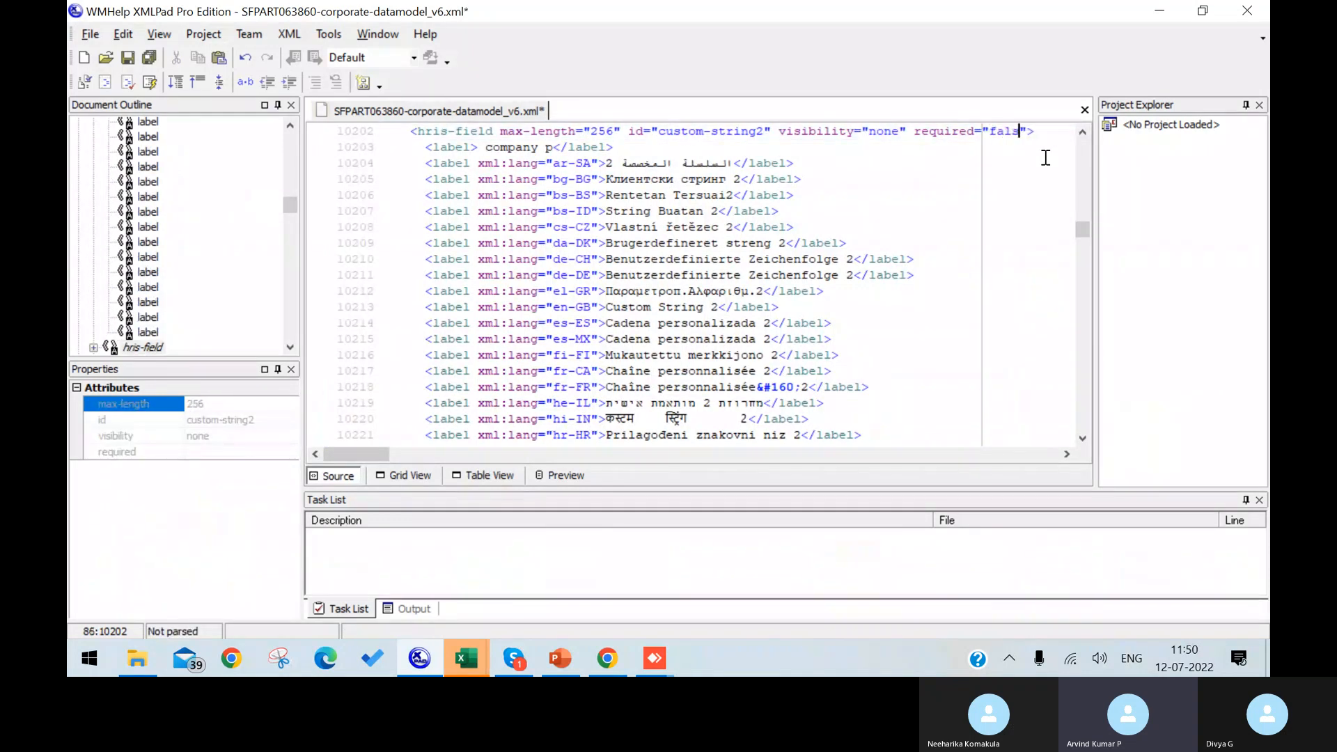
Step: Set the required attribute of the payRange custom-string1 field to false in the XML source
left_click(1085, 151)
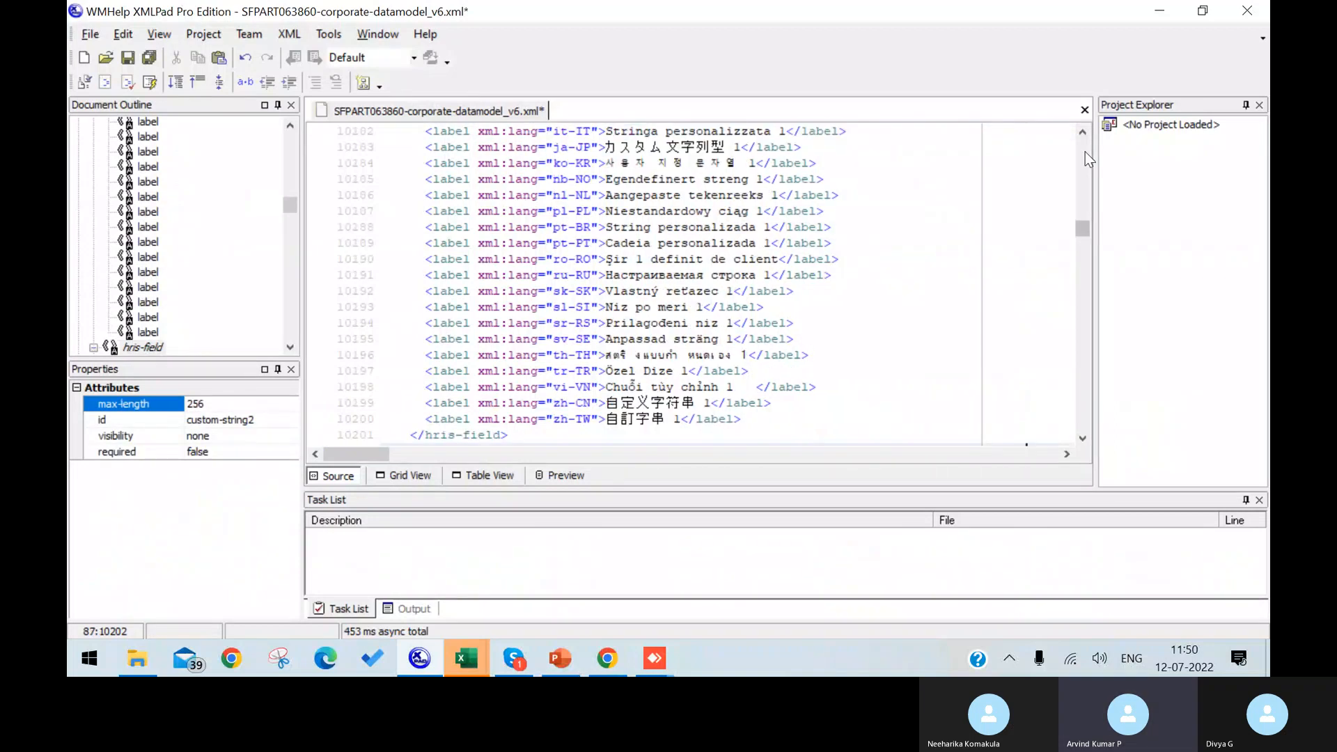
left_click(1085, 151)
left_click(1086, 152)
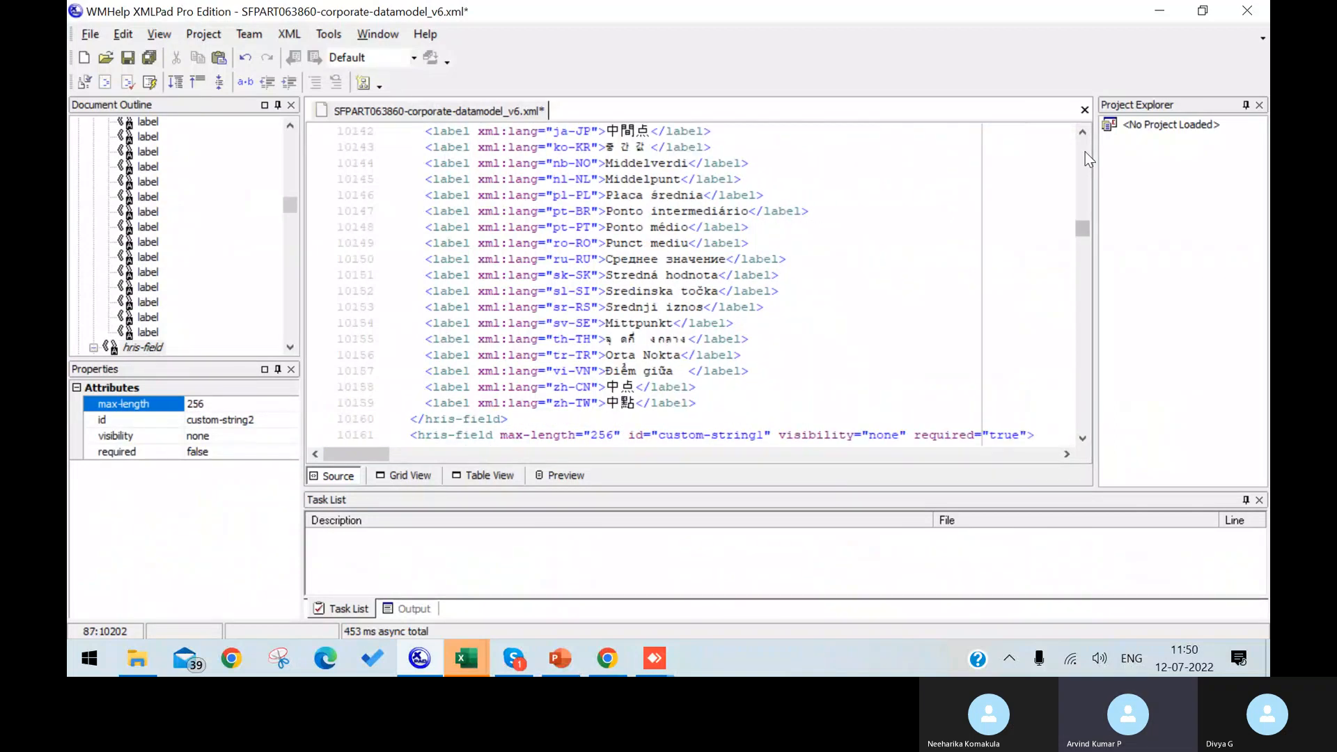
left_click(990, 436)
key("Delete")
key("Delete")
key("Delete")
key("Delete")
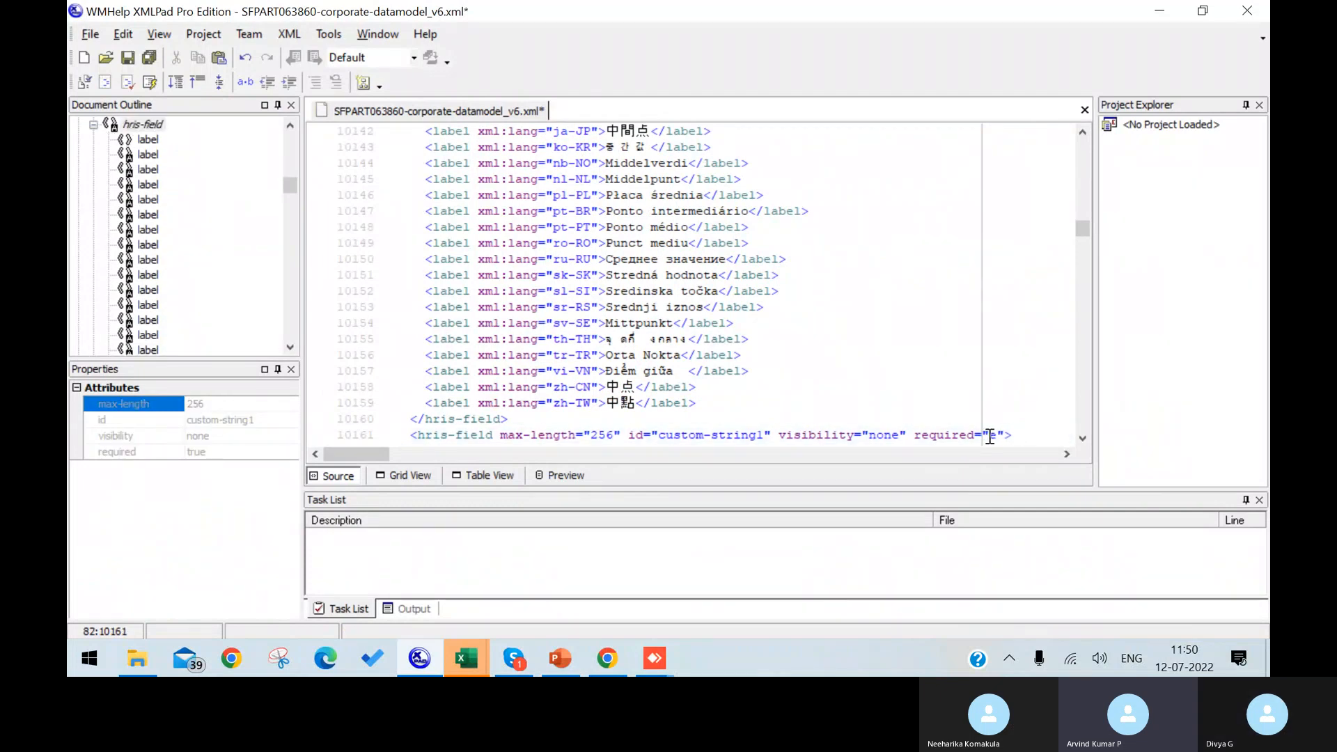
type("false")
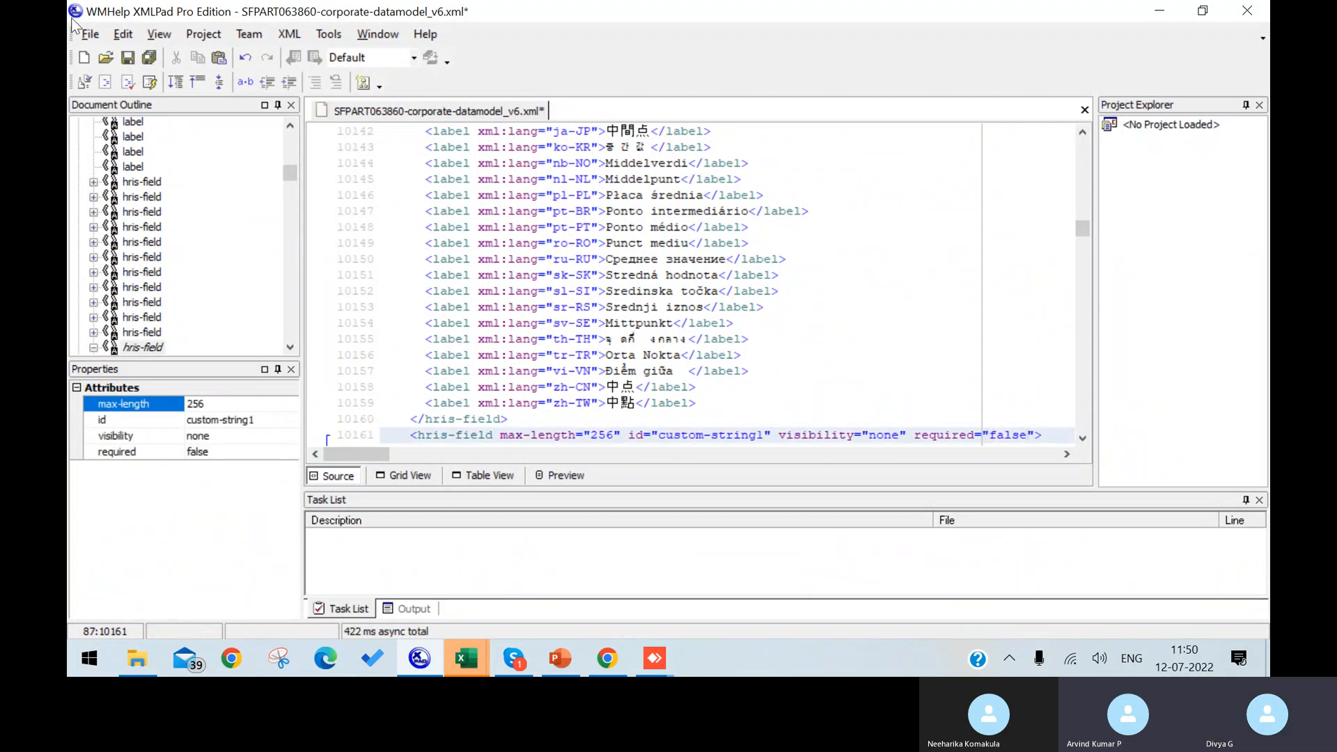
Step: Save a copy of the data model to the Desktop as SFPART063860-corporate-datamodel_v7
left_click(89, 34)
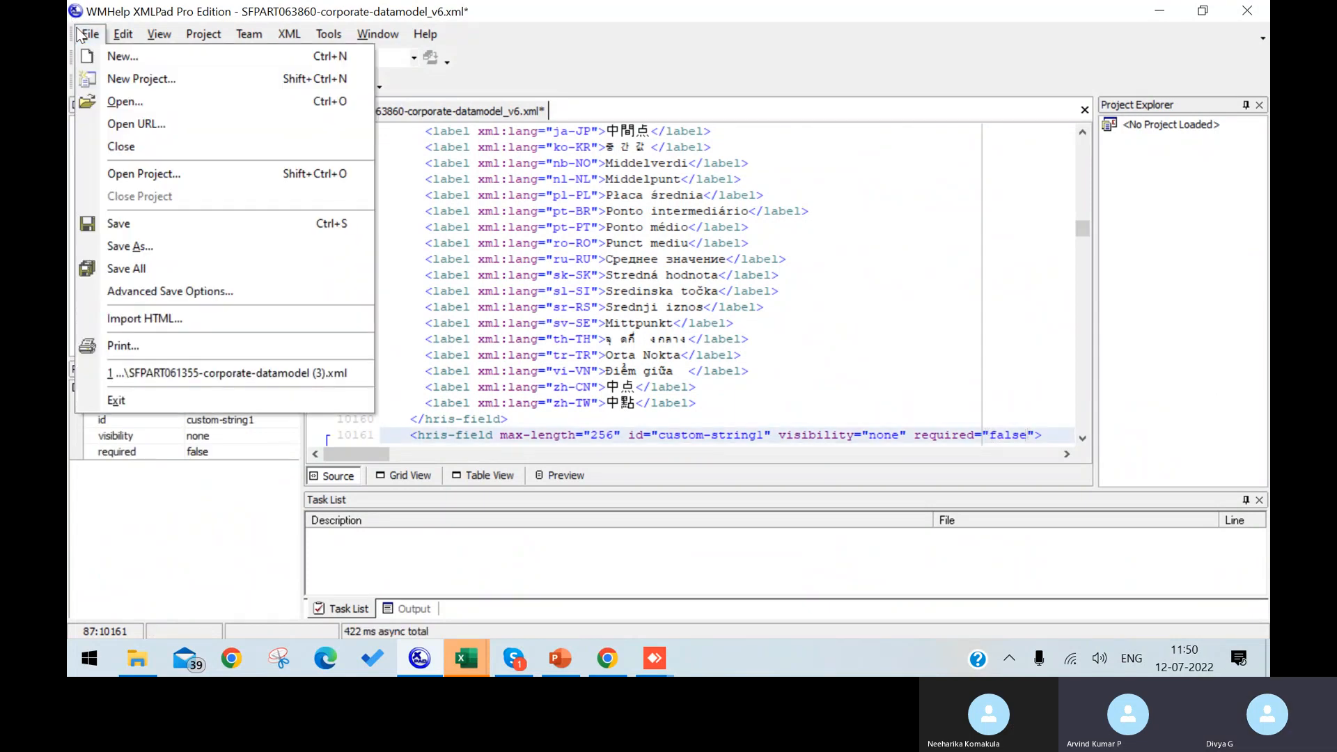
left_click(129, 246)
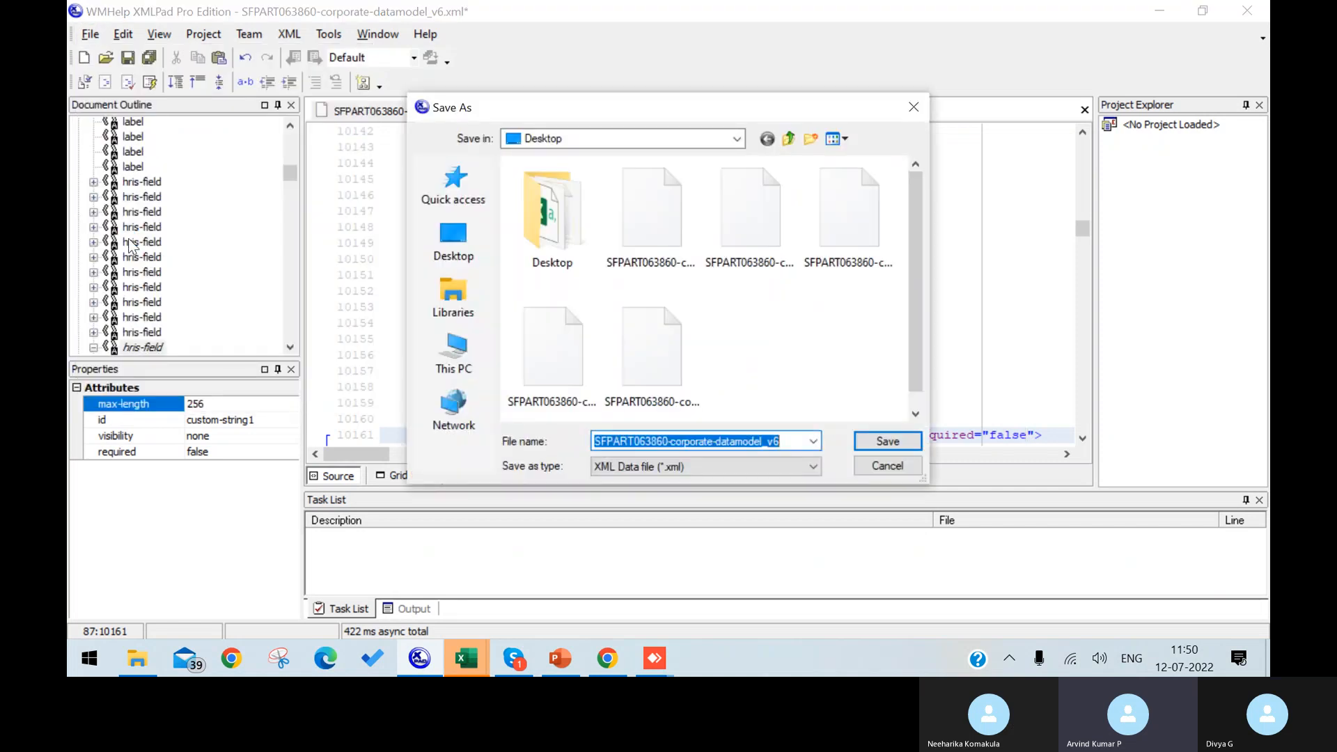
left_click(454, 241)
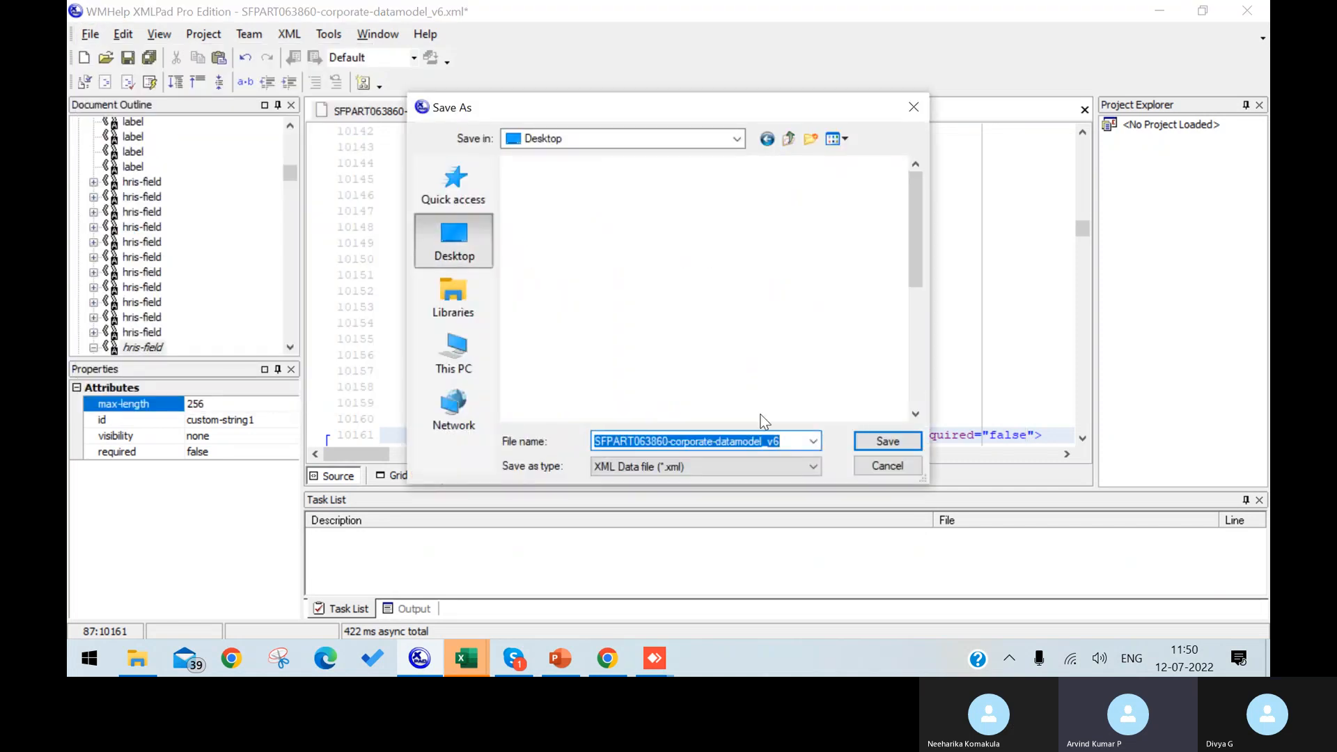
left_click(794, 443)
key("BackSpace")
type("7")
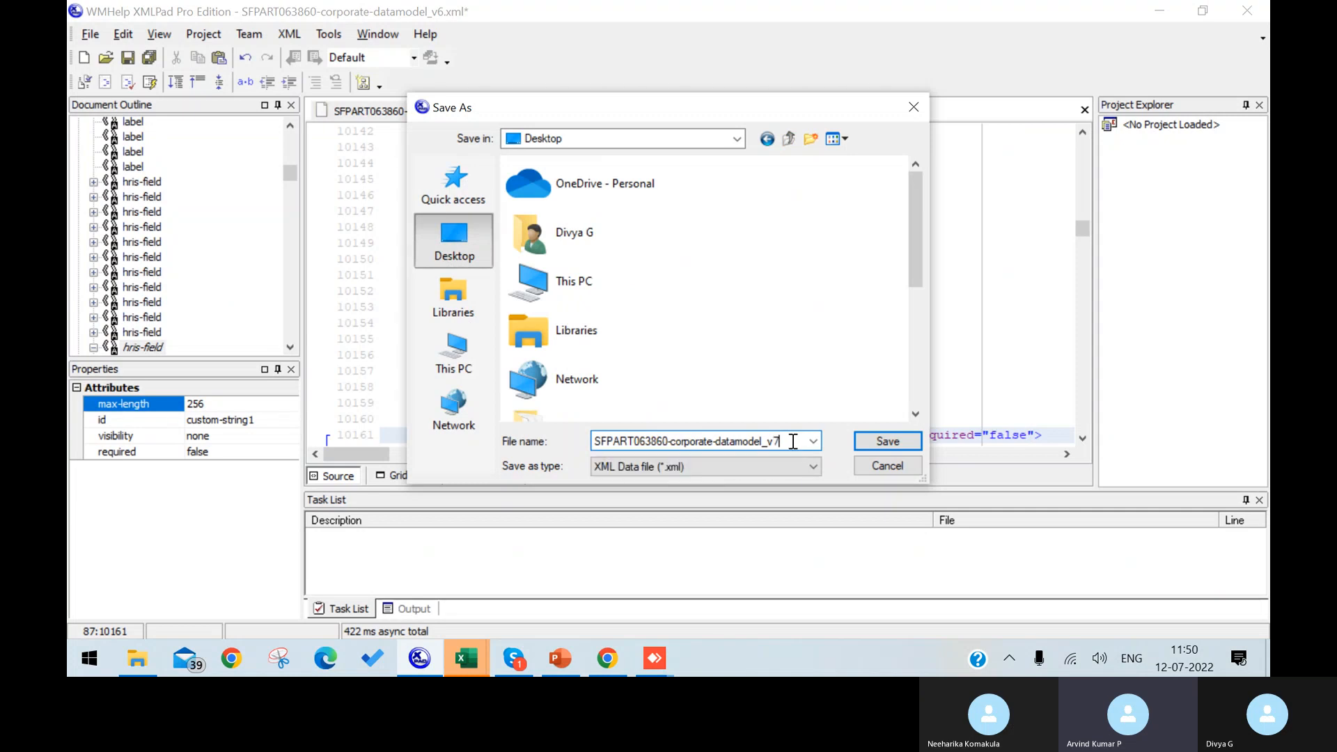
left_click(887, 441)
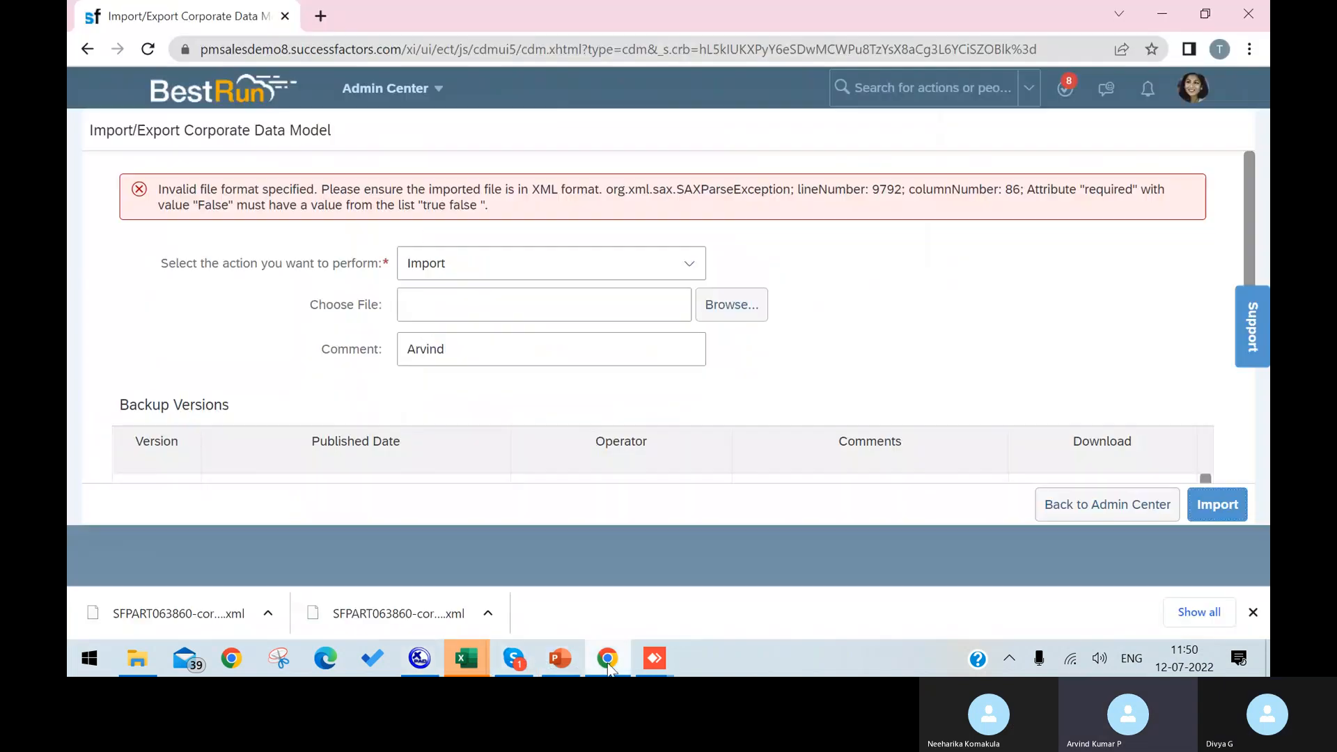
Step: Switch to the SuccessFactors import page in Chrome, choose SFPART063860-corporate-datamodel_v7.xml from the Desktop and try to import it
left_click(610, 666)
left_click(736, 307)
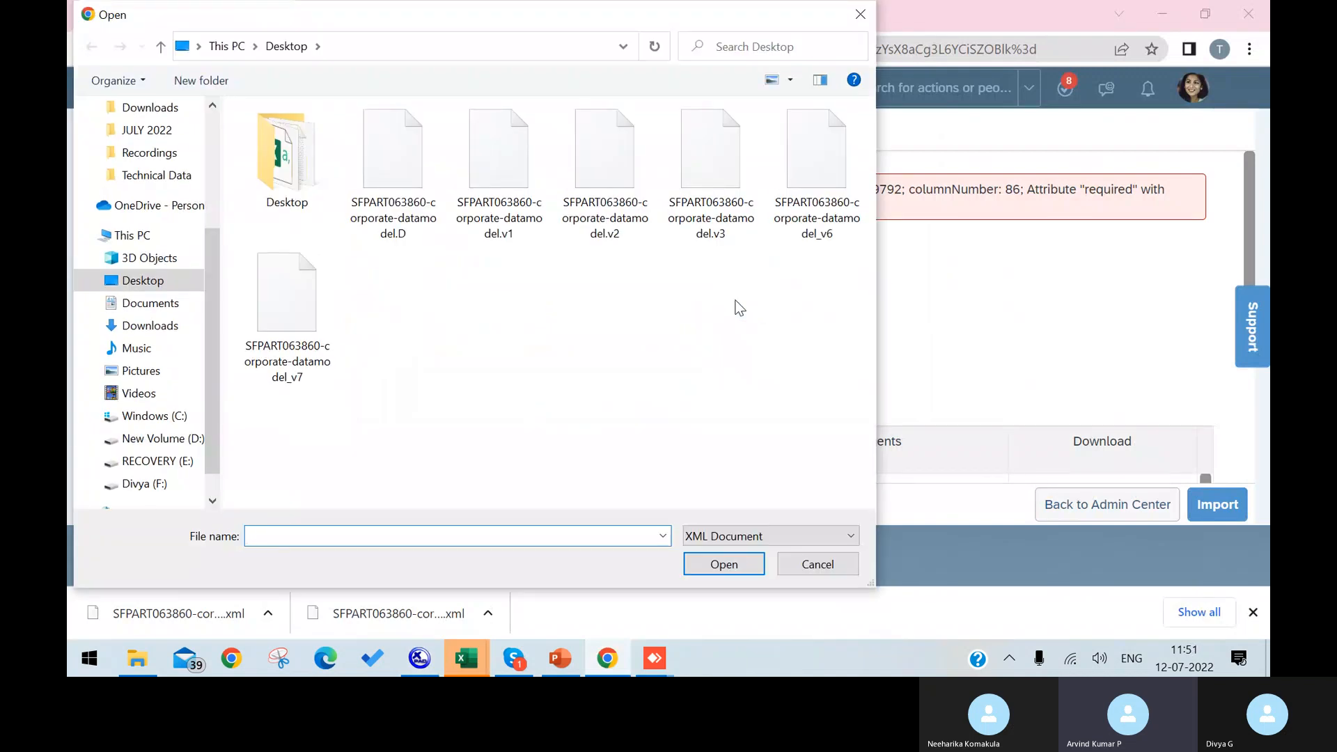
left_click(283, 303)
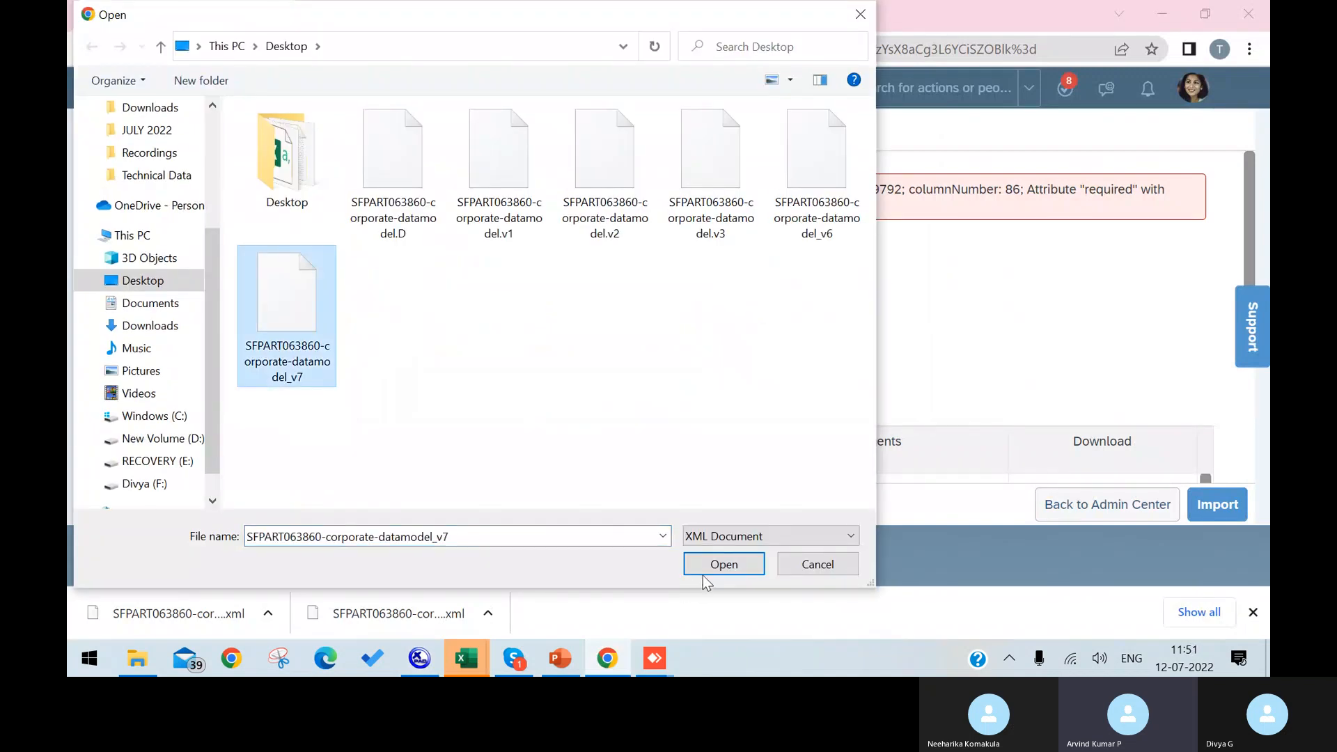
left_click(707, 565)
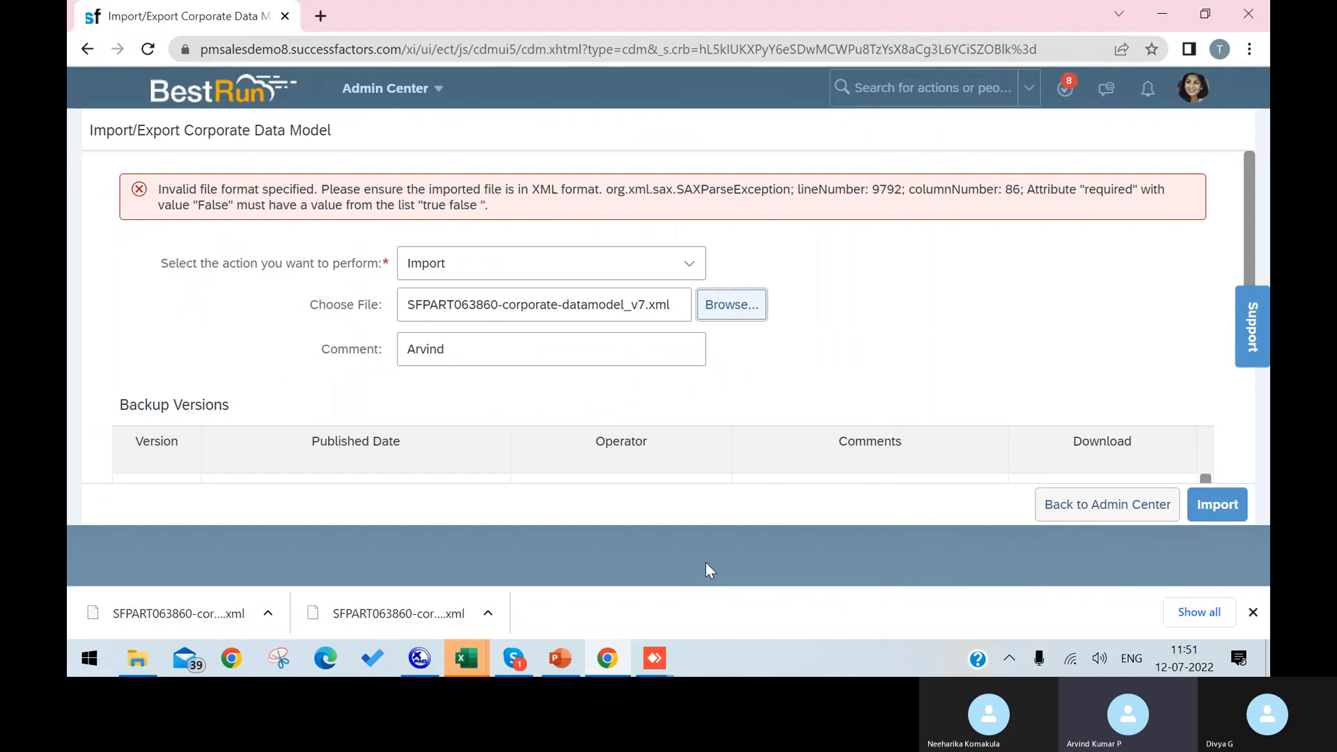
left_click(1219, 503)
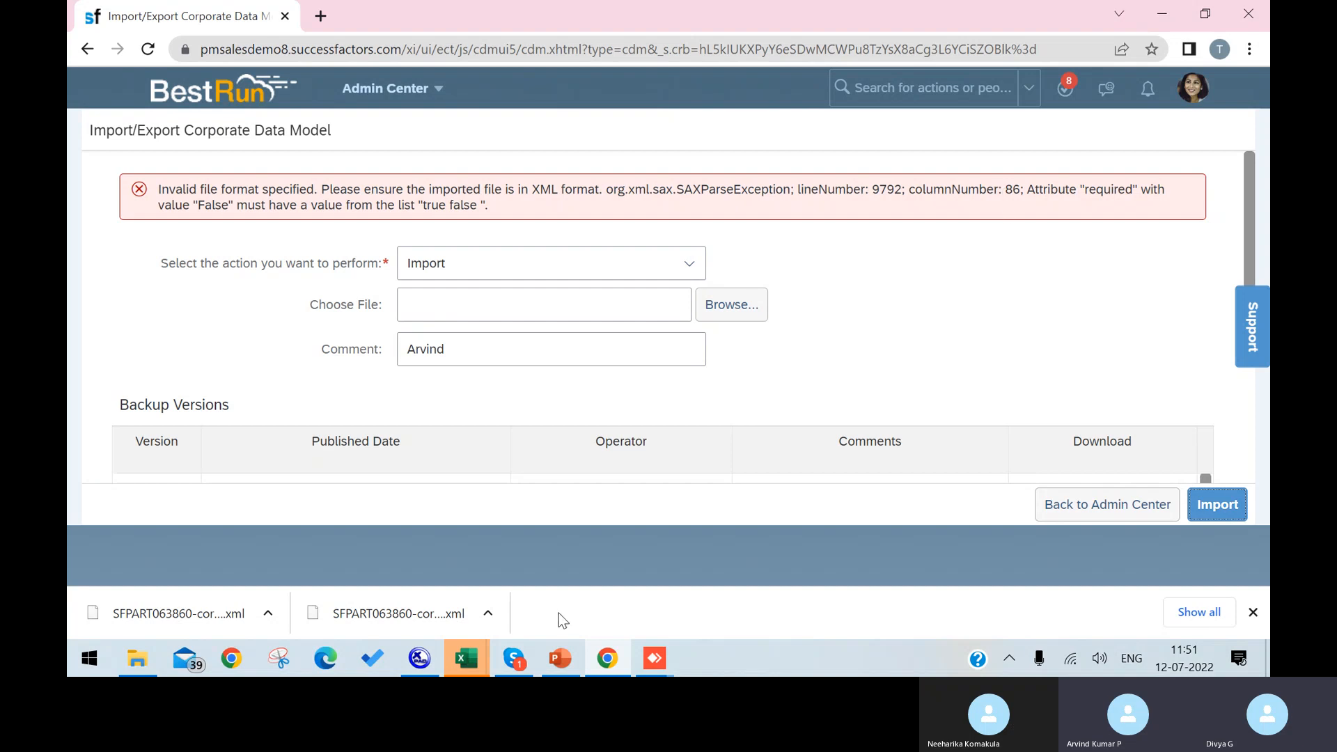
Step: Switch back to XMLPad and check the visibility and required values across the payRange fields, including the custom strings, in the table view
left_click(425, 660)
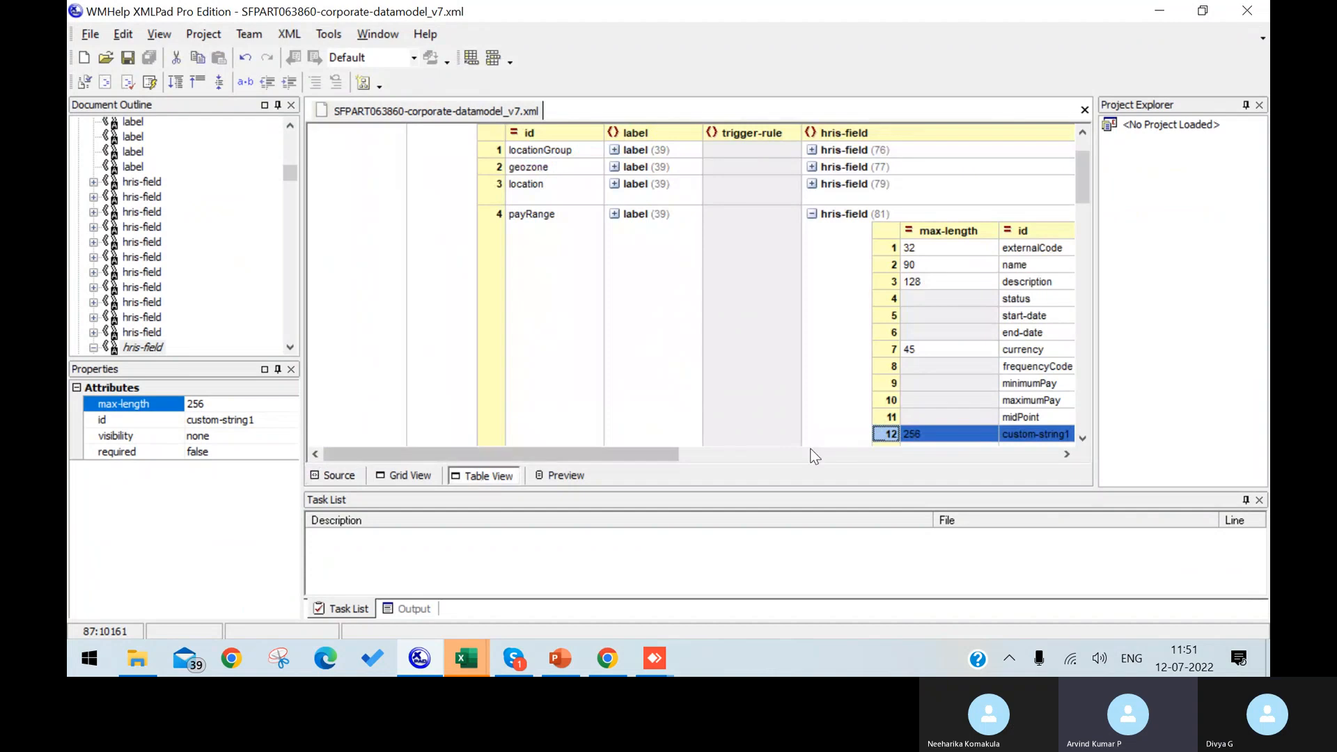
left_click_drag(624, 458, 799, 457)
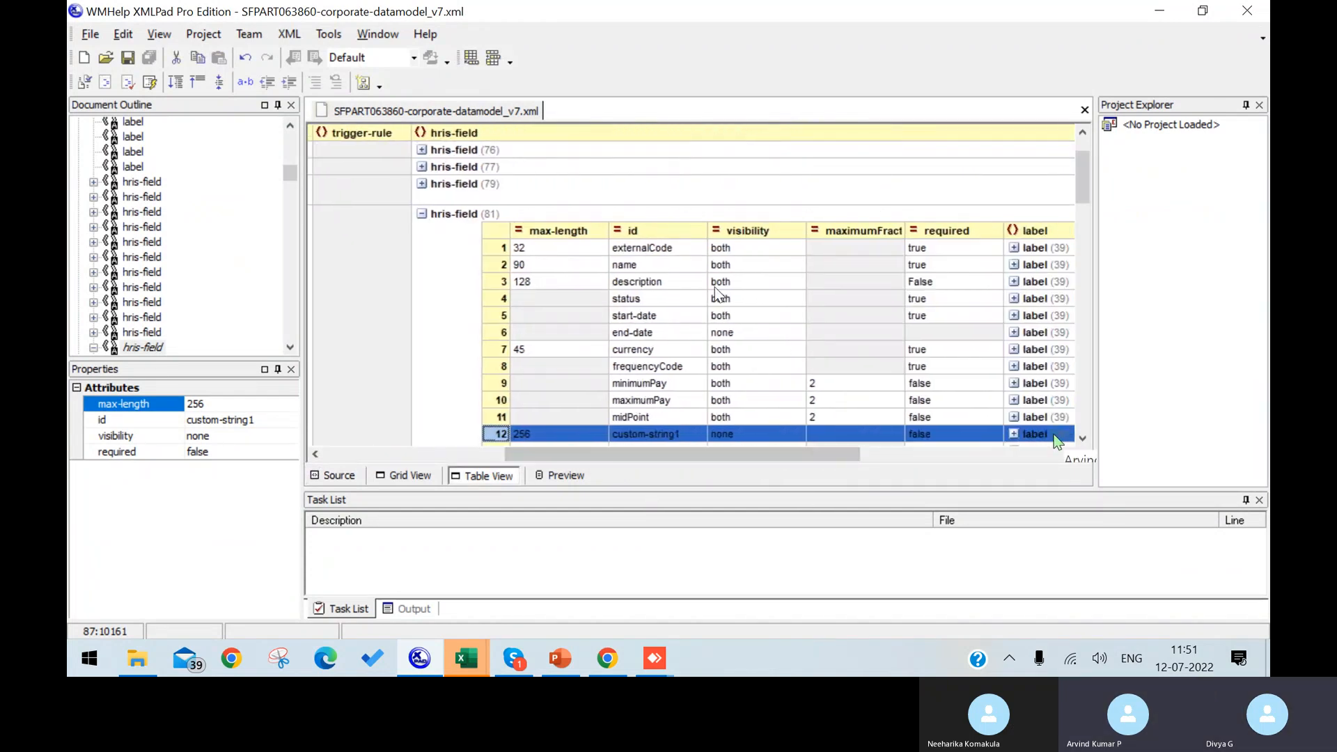
left_click(766, 333)
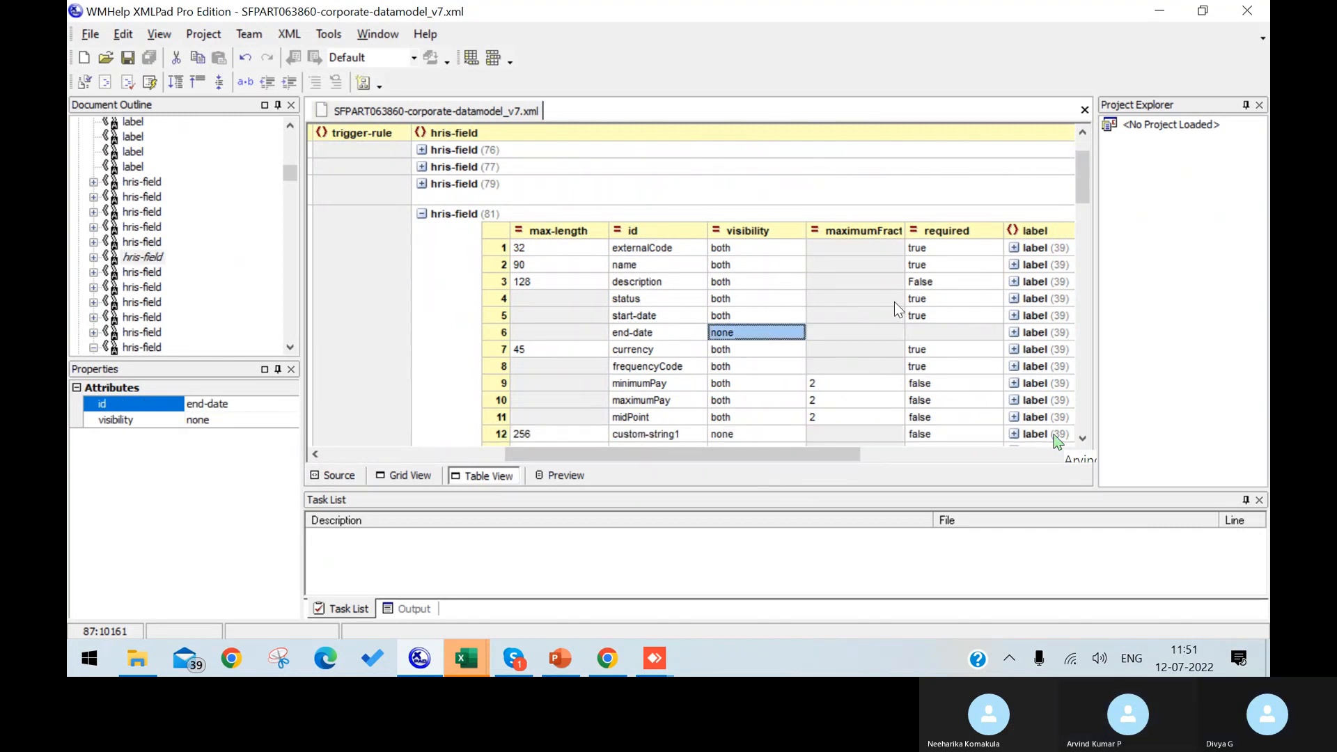
scroll(785, 273, "down", 2)
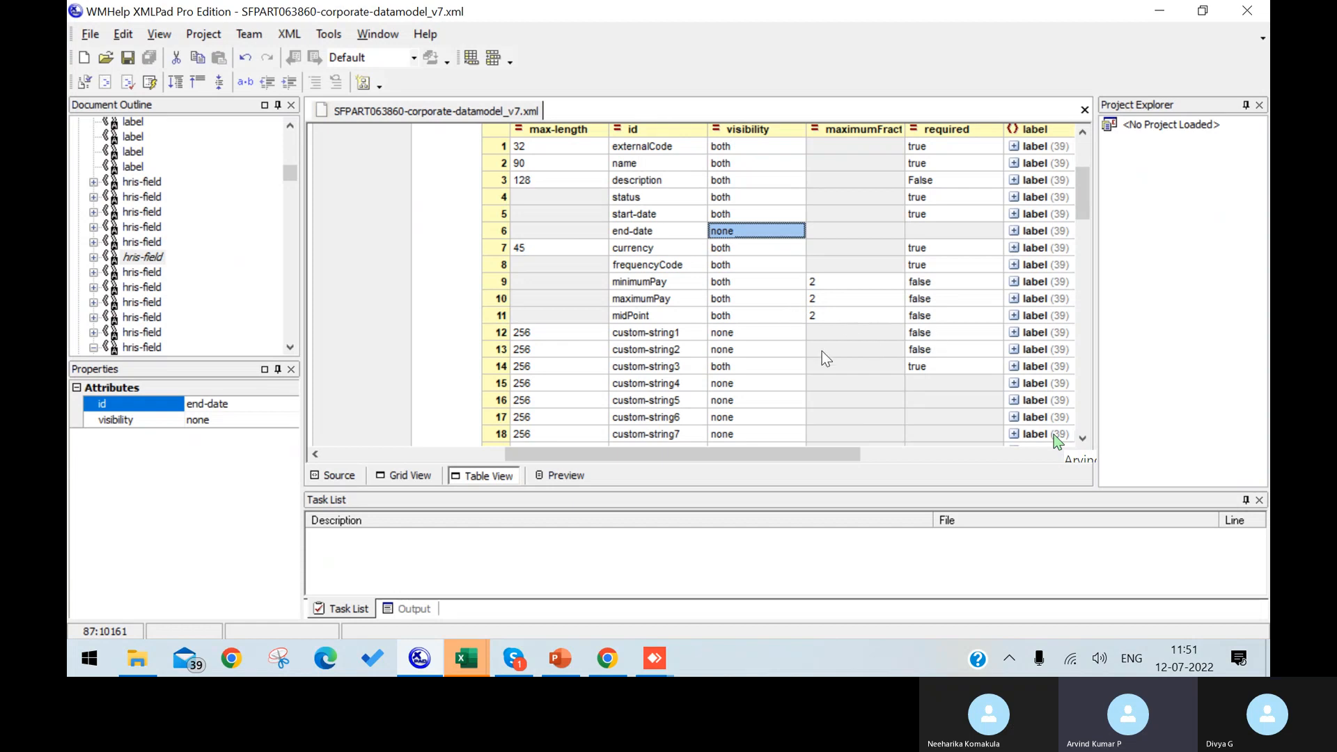
left_click(759, 333)
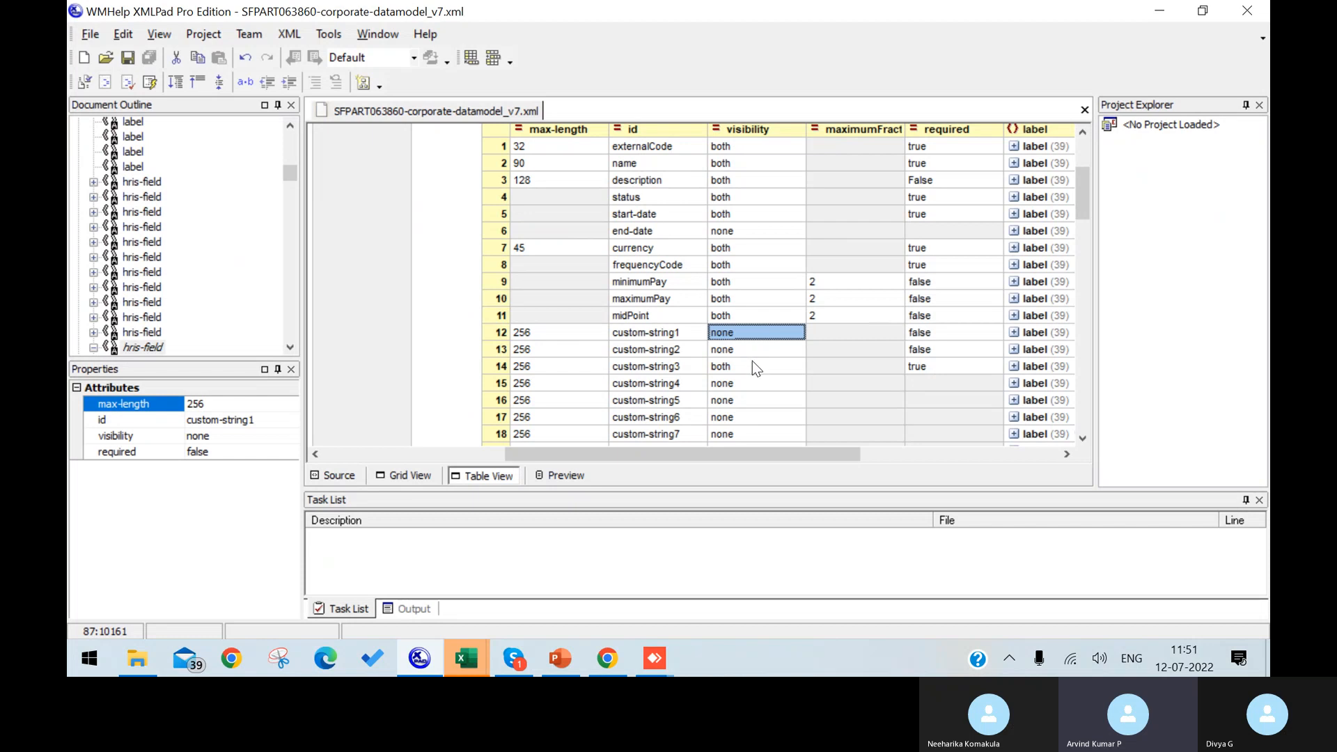
scroll(905, 402, "down", 20)
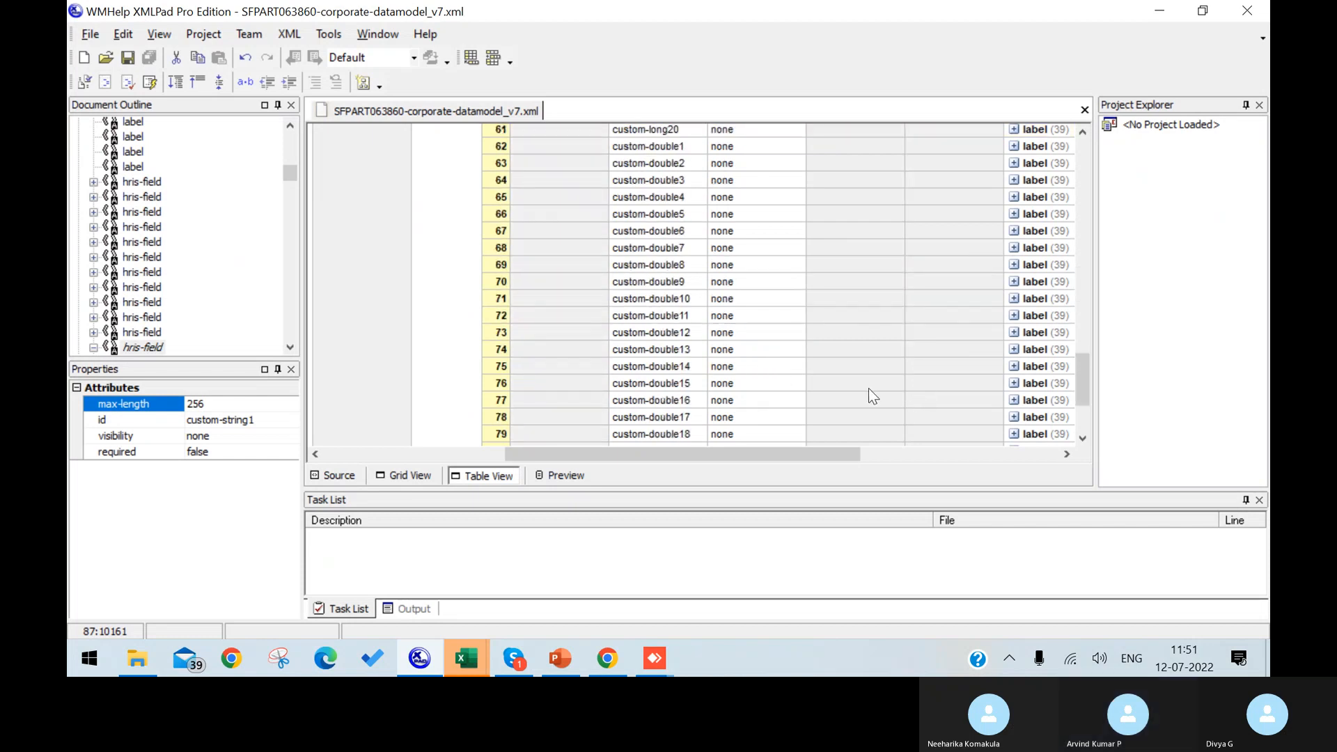
scroll(870, 390, "down", 3)
scroll(869, 390, "up", 20)
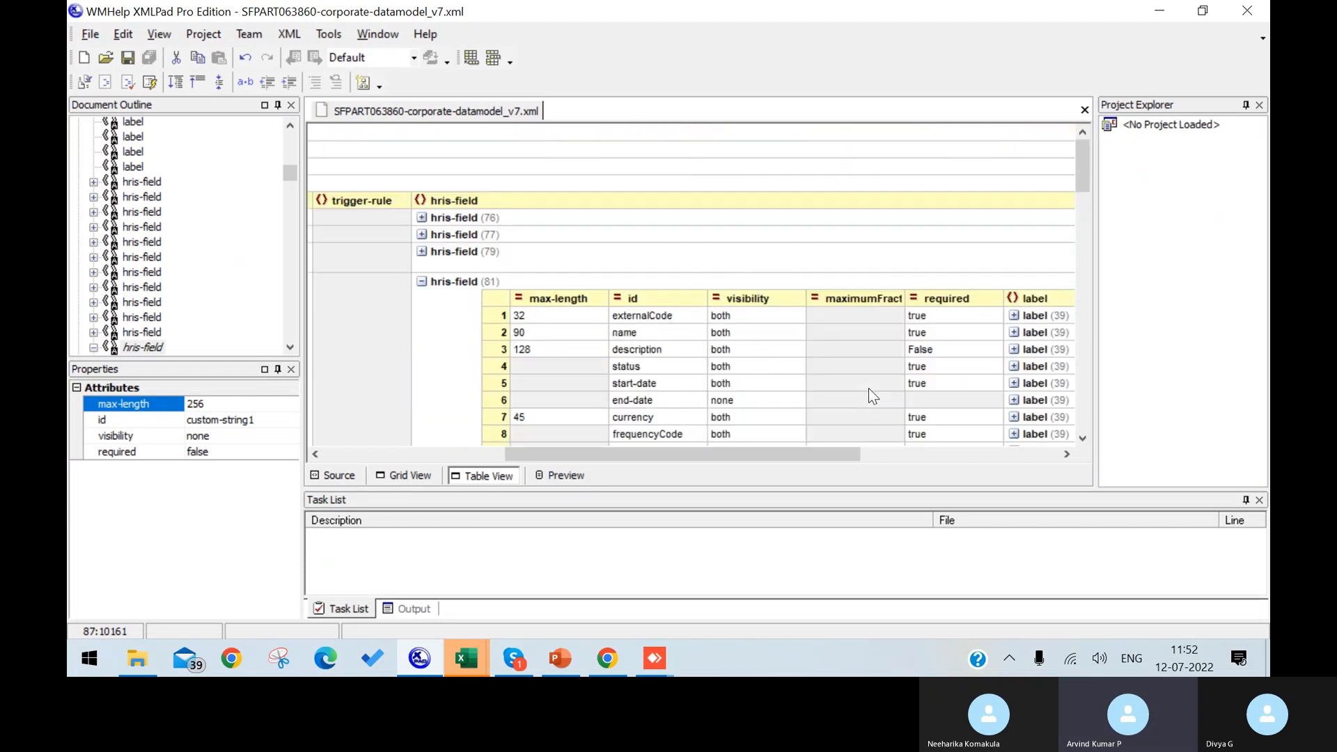
scroll(870, 388, "down", 2)
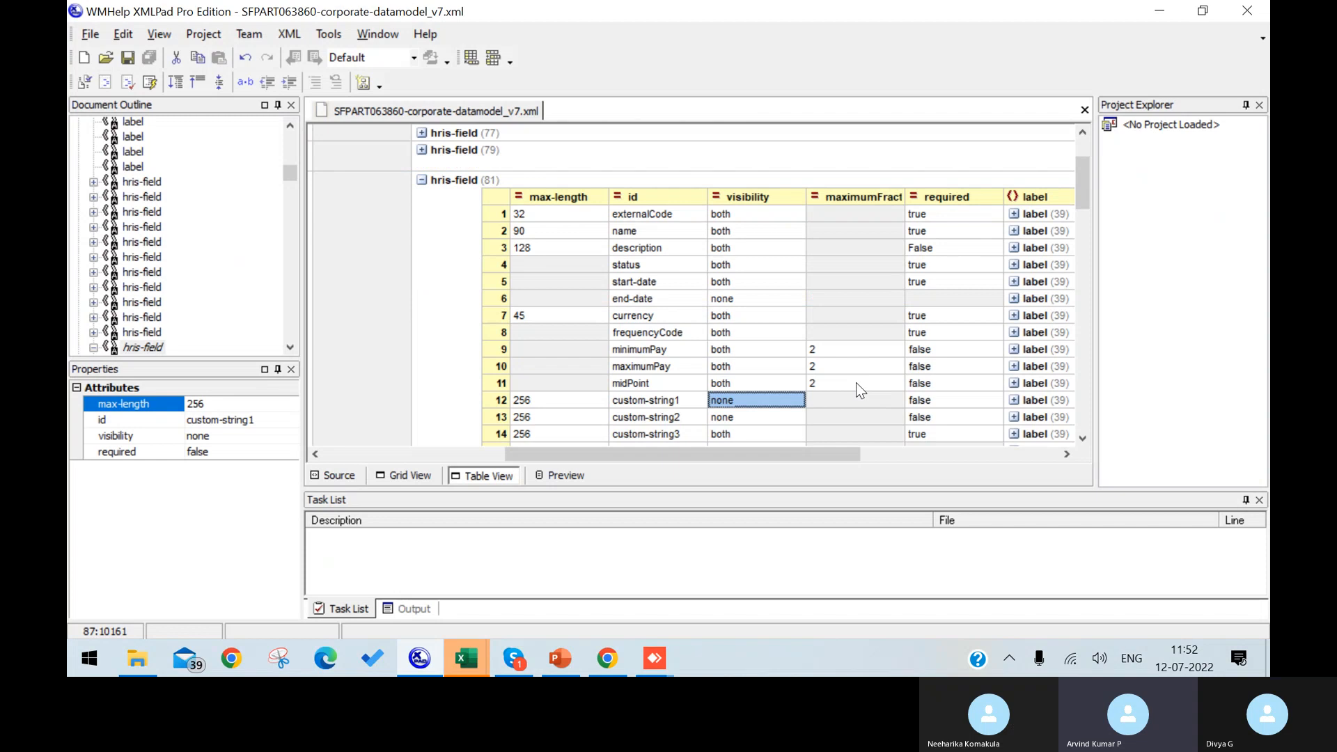
left_click(759, 383)
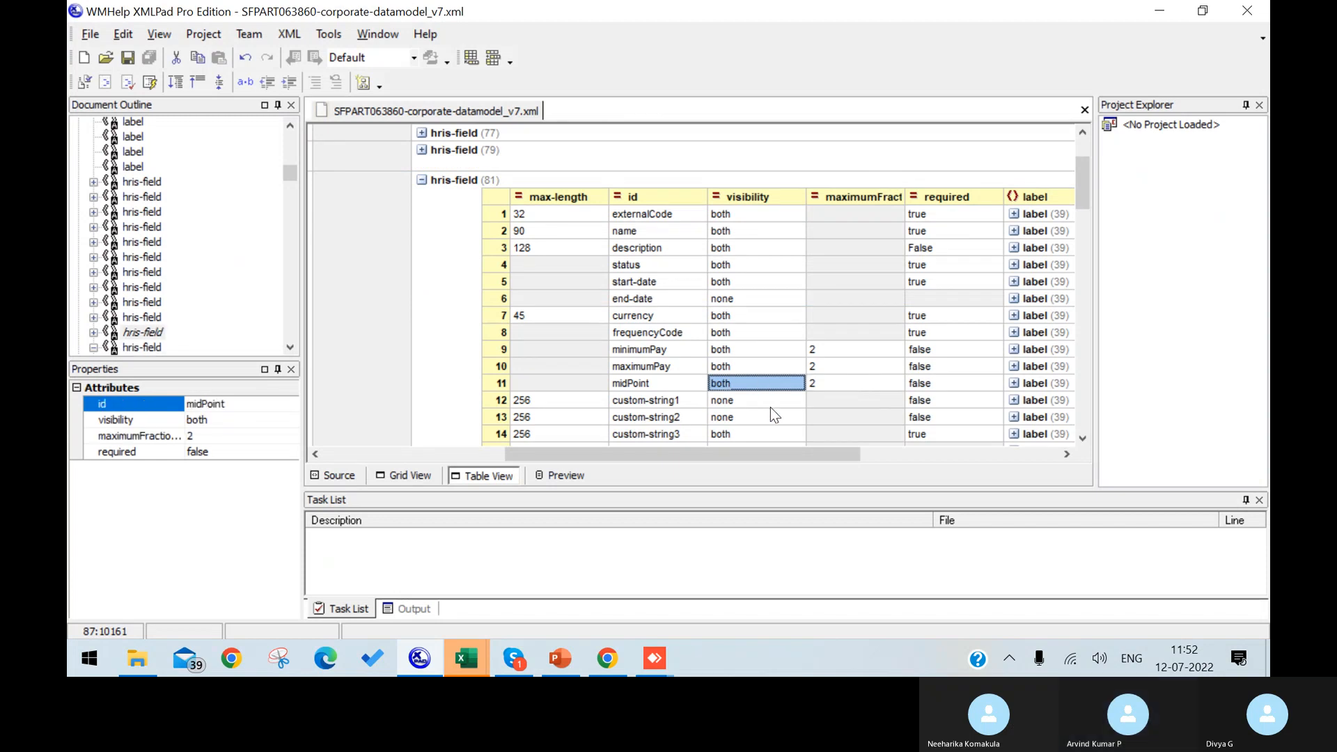
left_click(771, 404)
left_click(782, 425)
left_click(780, 434)
scroll(808, 425, "down", 2)
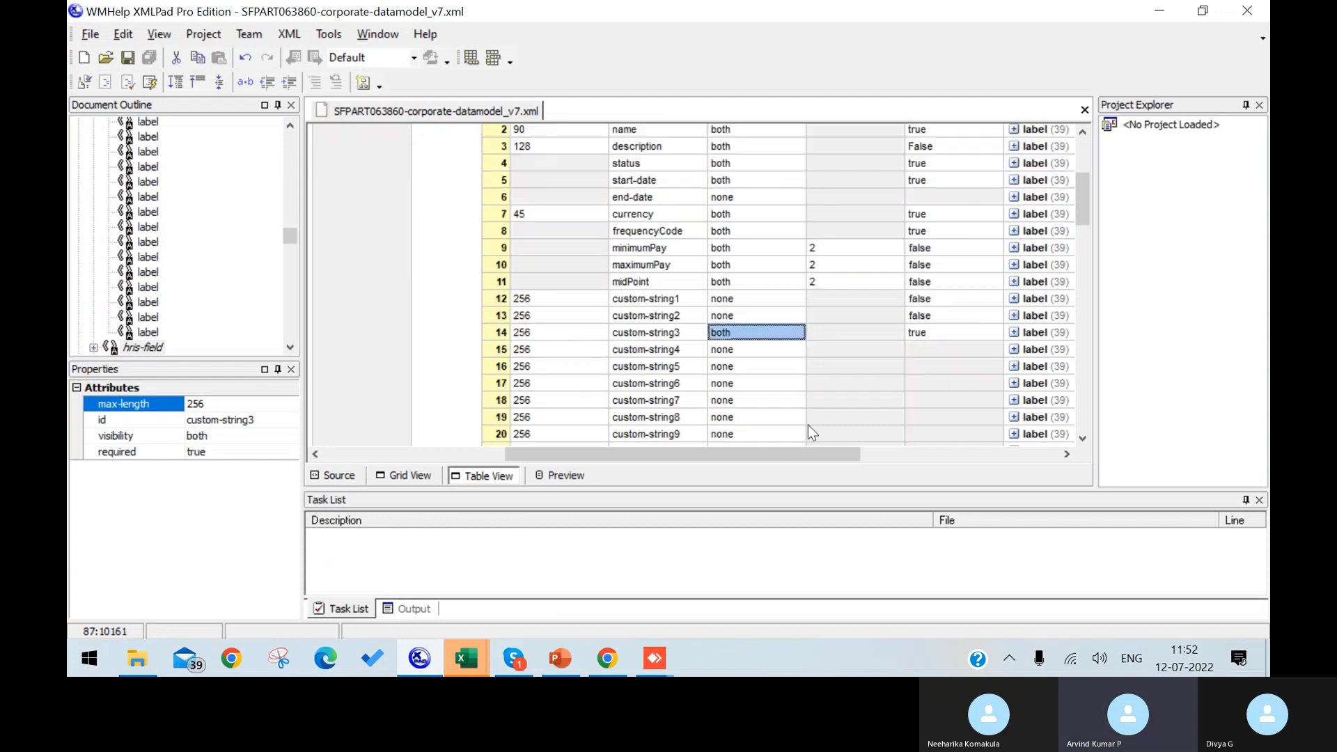
scroll(808, 425, "up", 2)
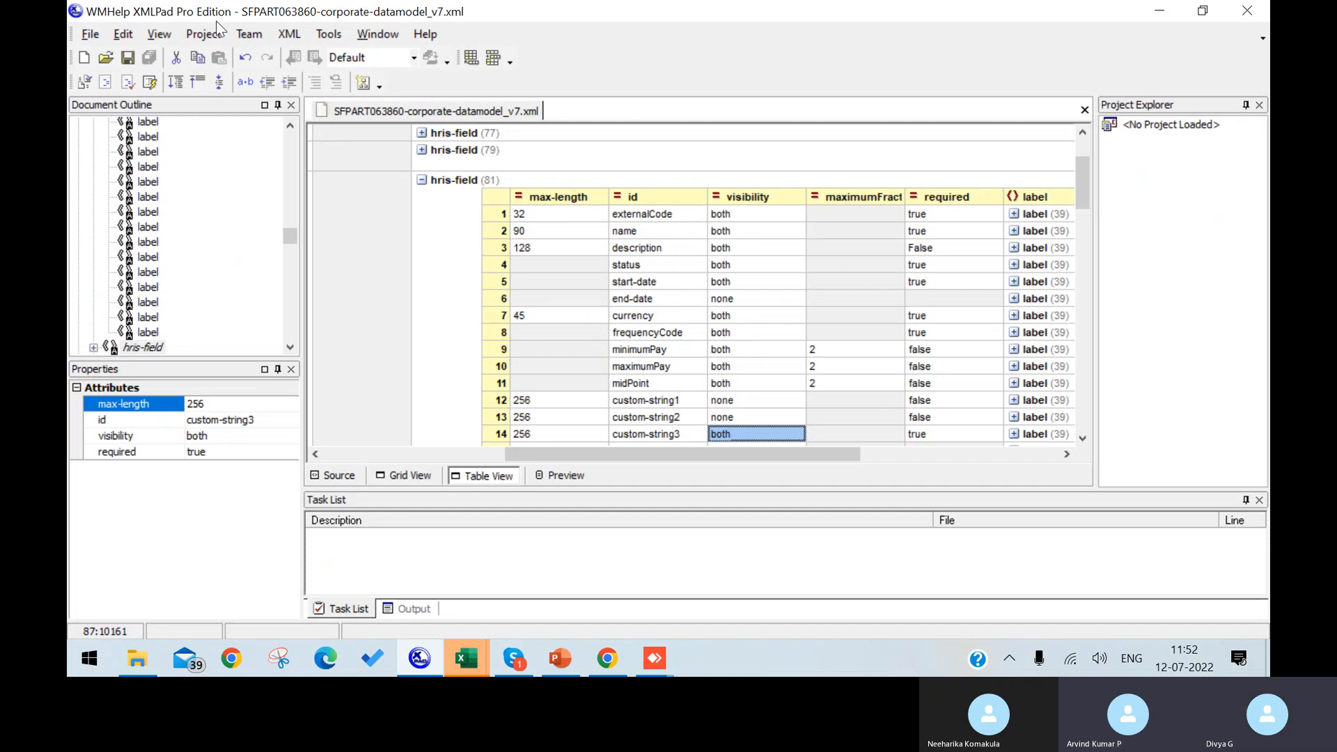
Step: Save the data model over SFPART063860-corporate-datamodel_v7.xml on the Desktop and switch to the SuccessFactors import page in Chrome
left_click(91, 33)
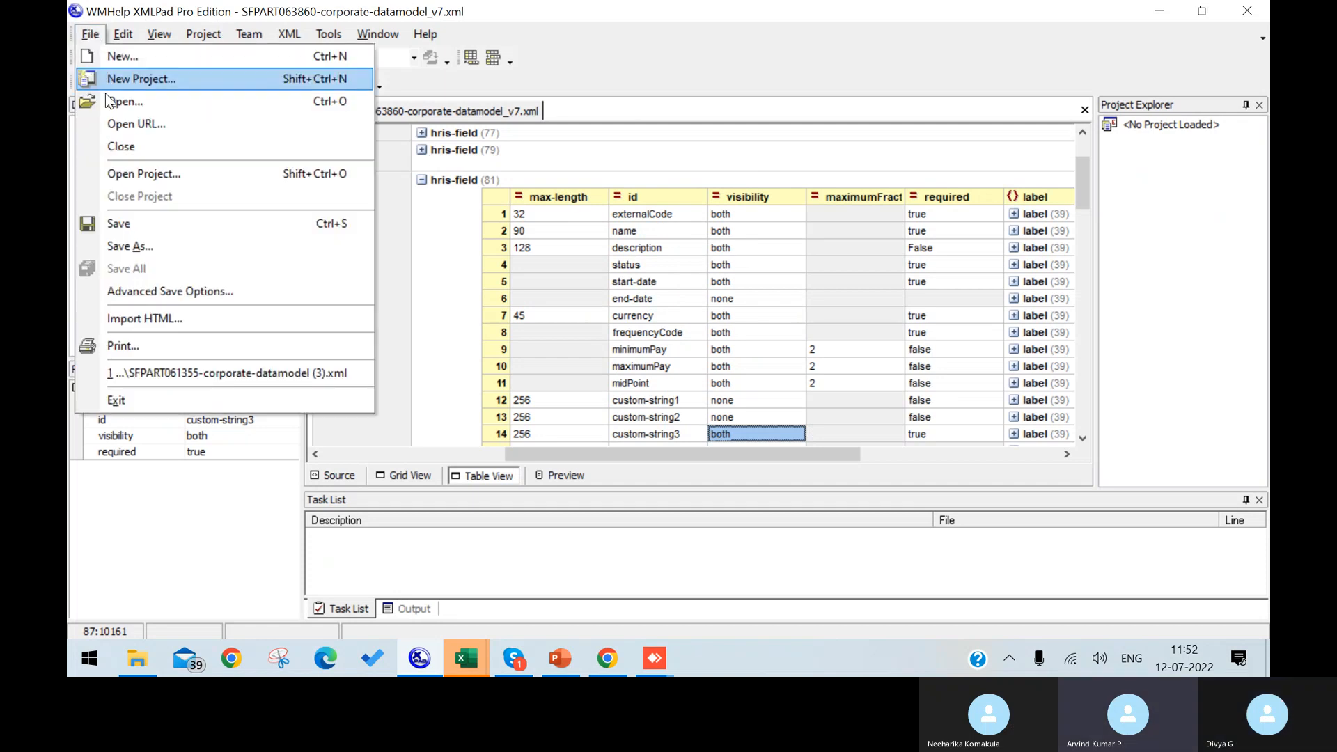
left_click(130, 248)
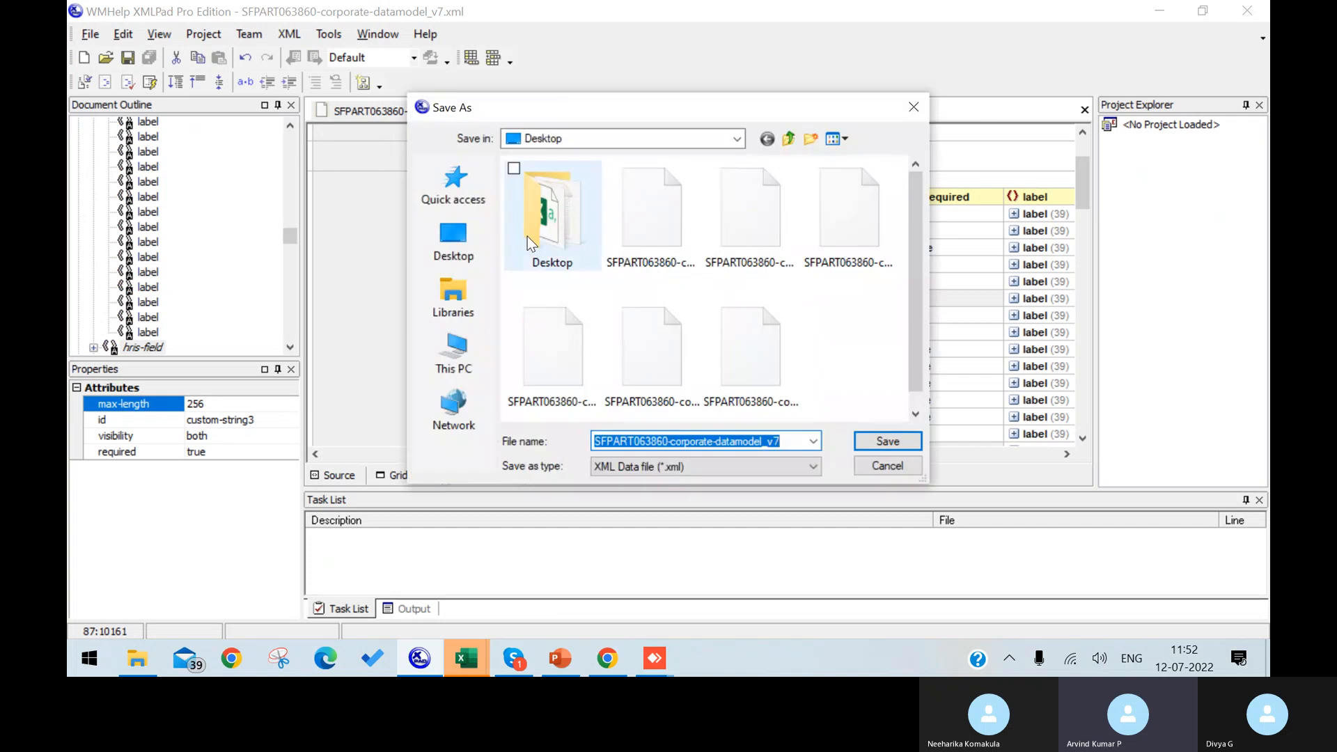
left_click(469, 237)
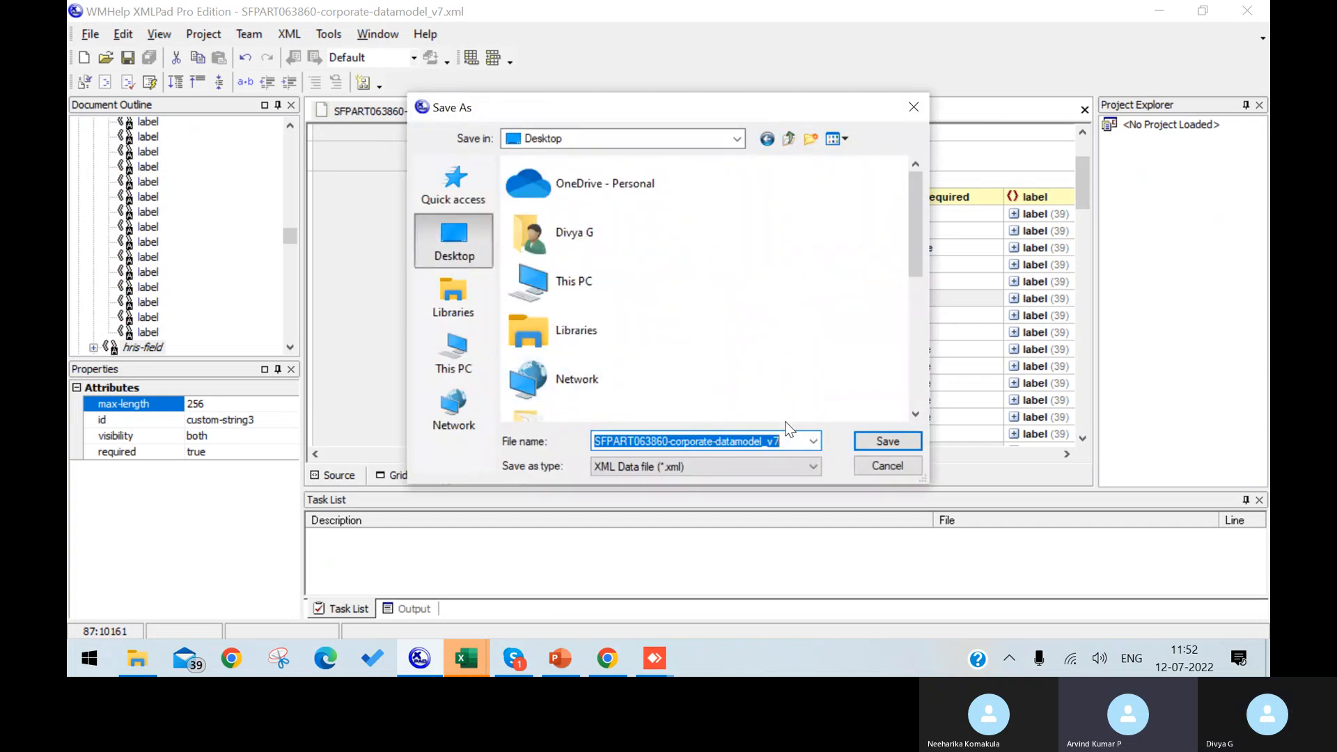
left_click(861, 446)
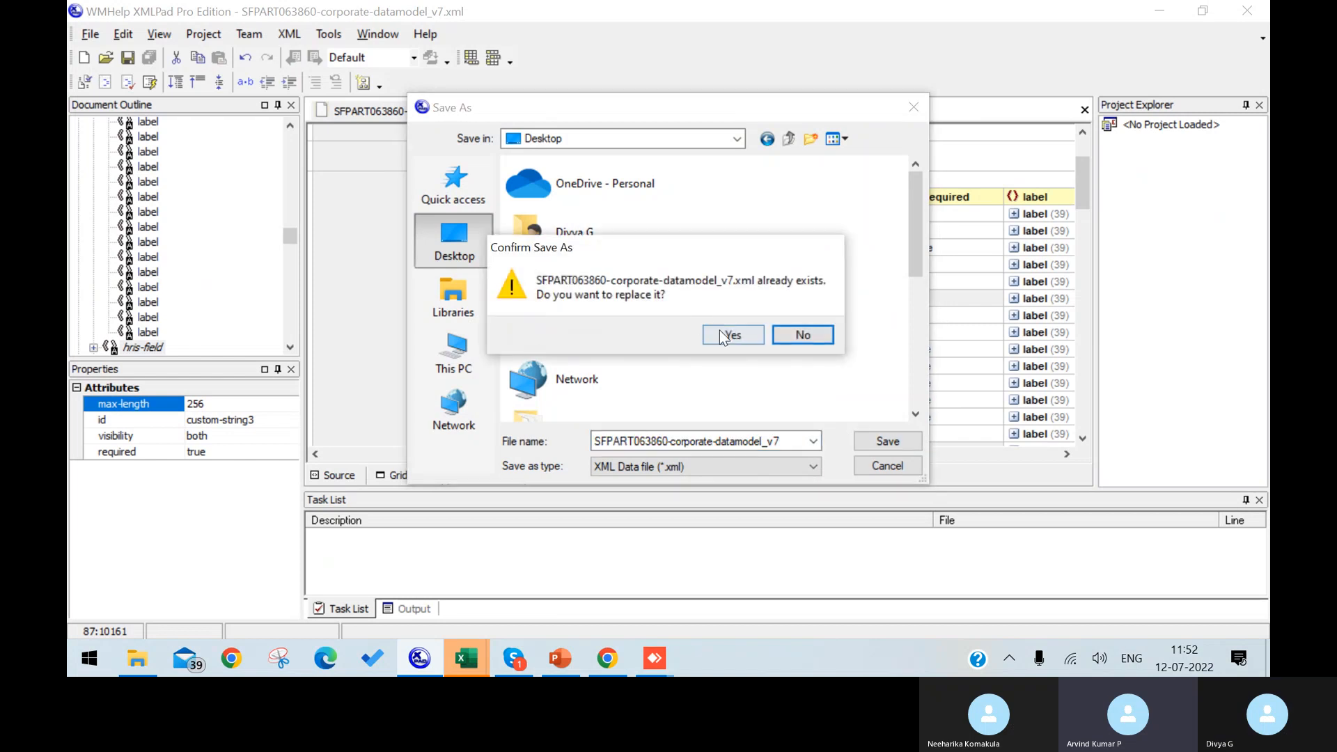
left_click(718, 335)
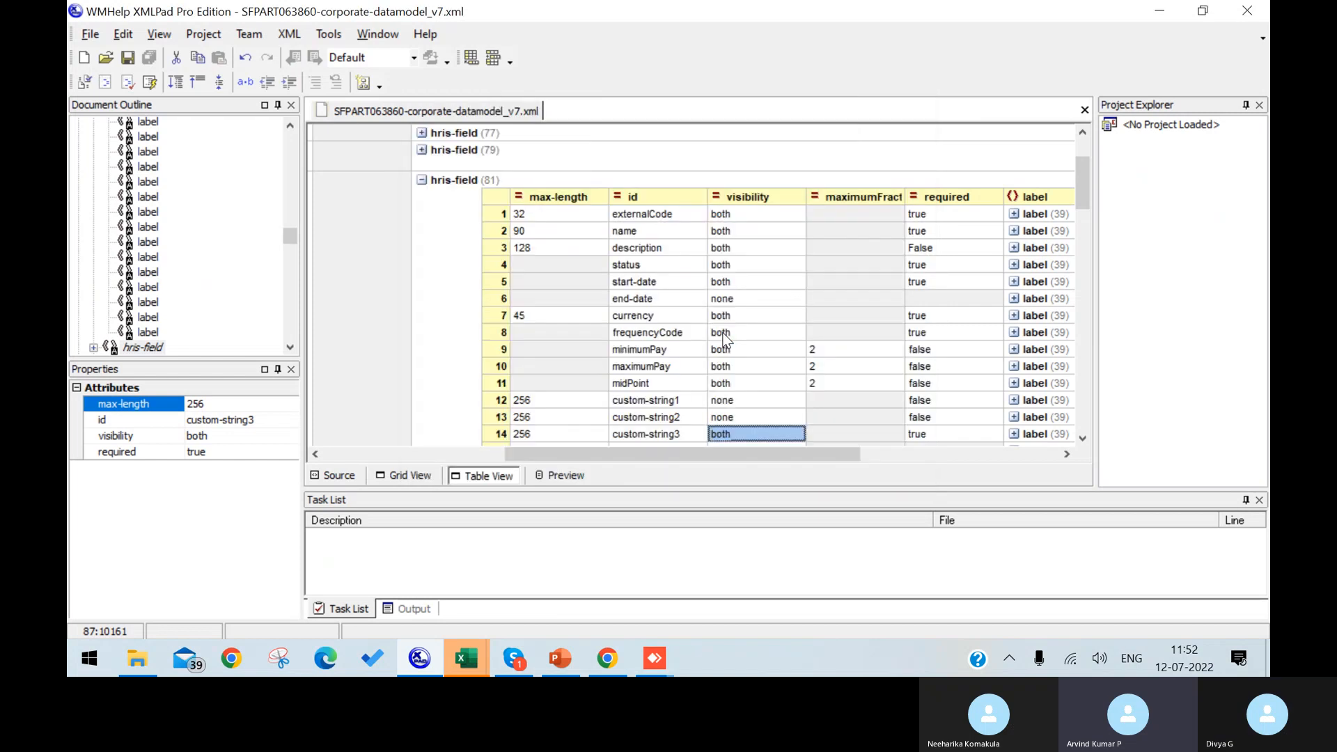
left_click(606, 661)
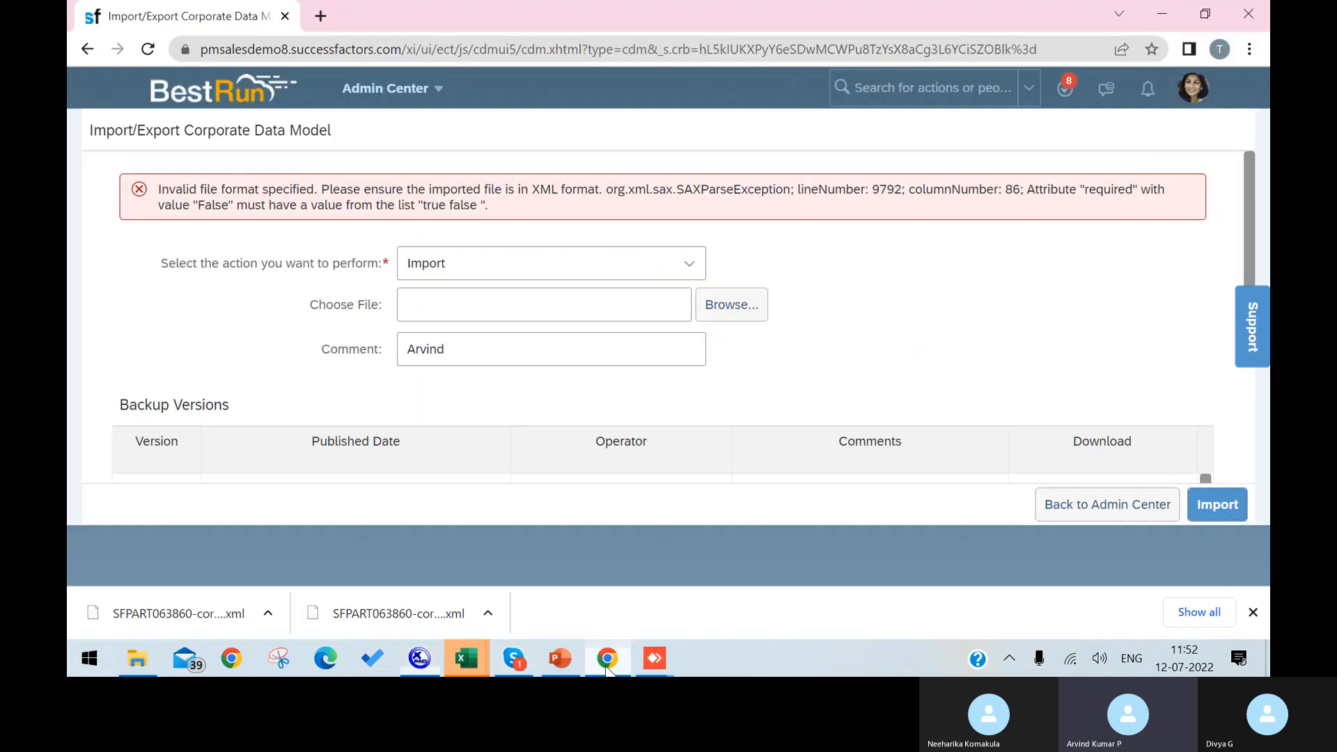
Step: Choose SFPART063860-corporate-datamodel_v7.xml from the Desktop and try to import it
left_click(730, 304)
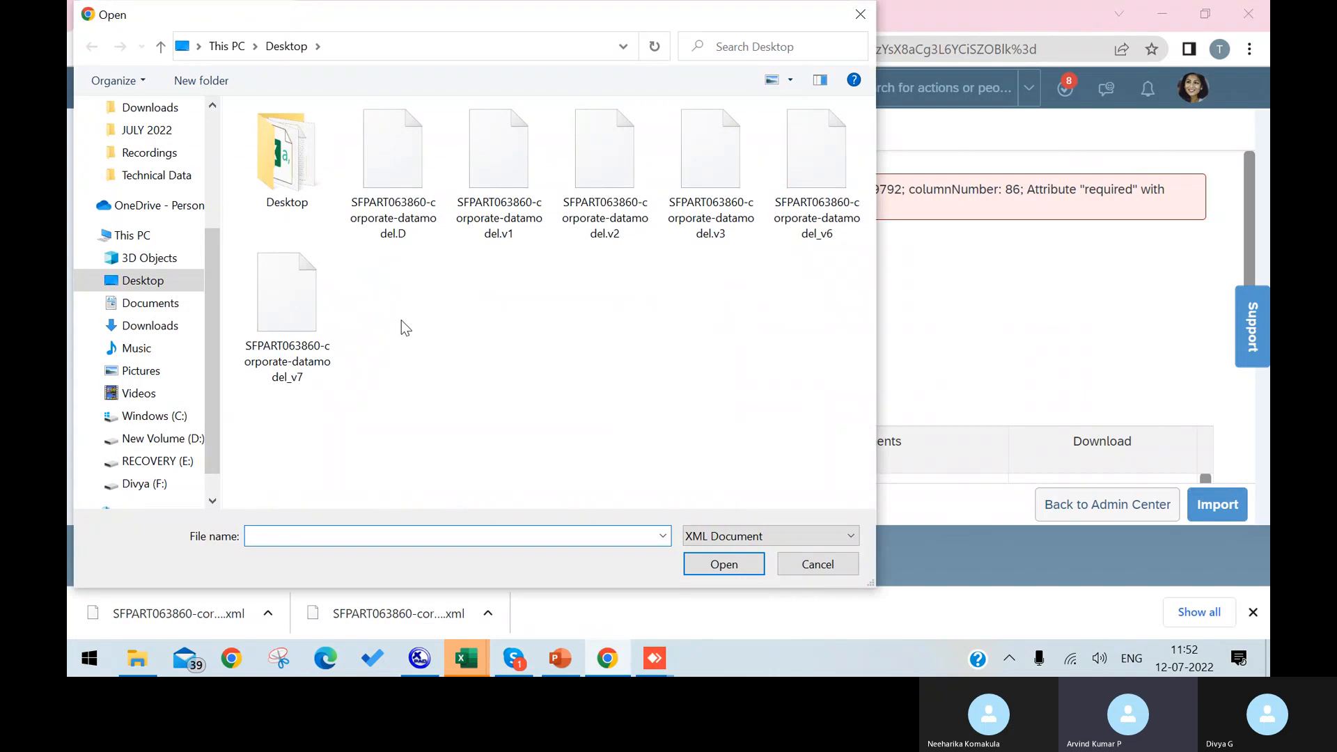
left_click(291, 307)
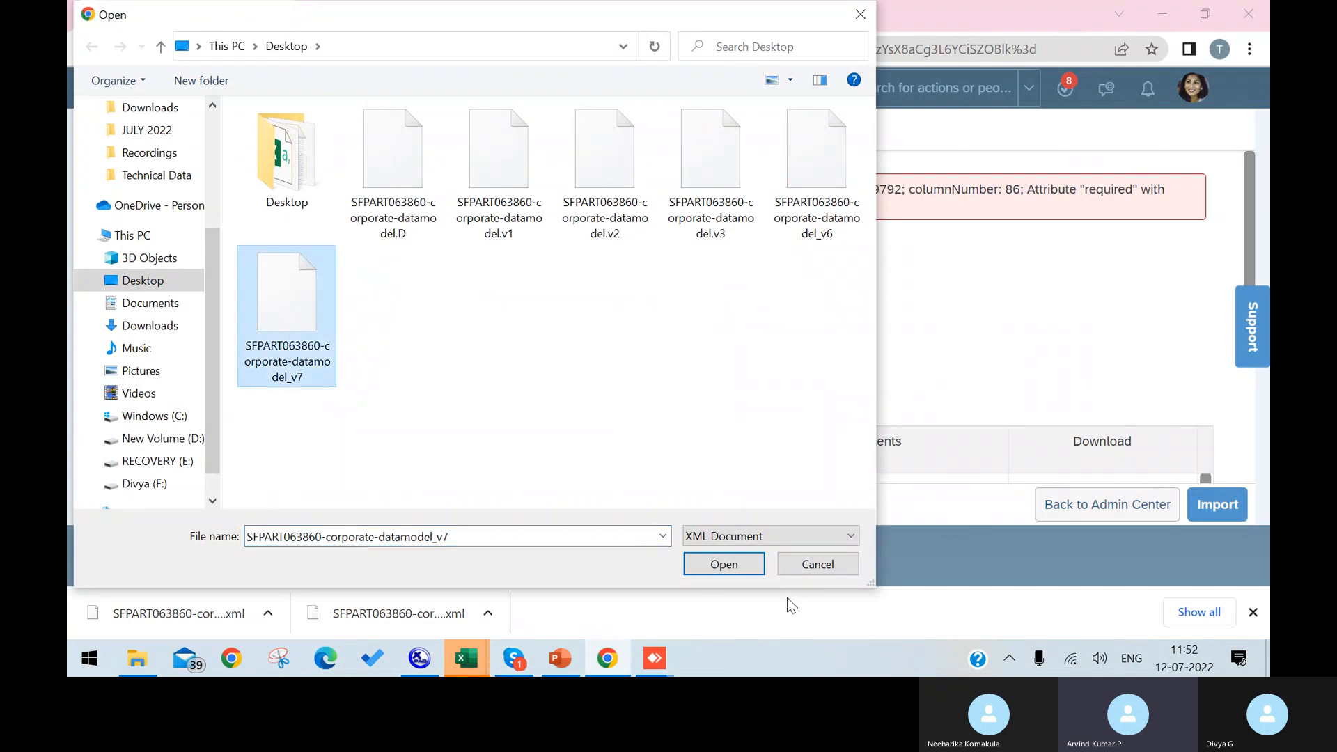
left_click(728, 566)
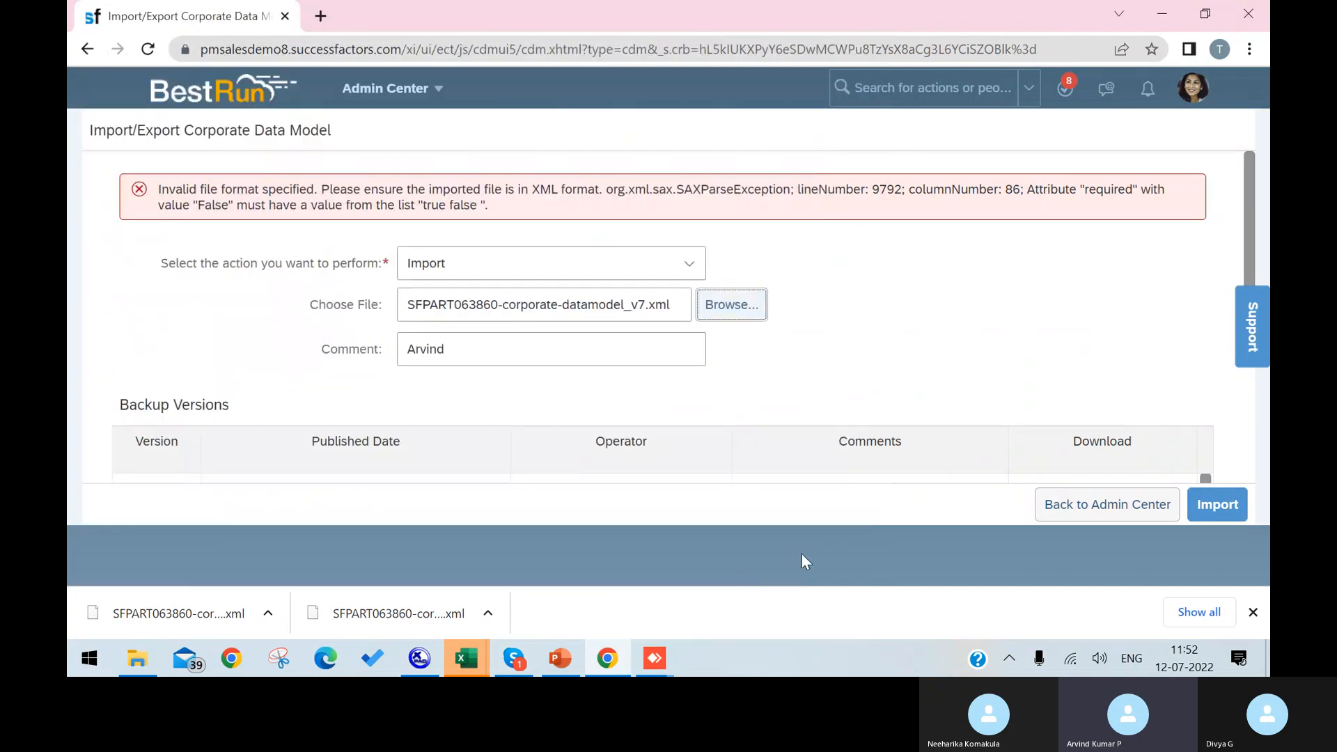
left_click(1214, 504)
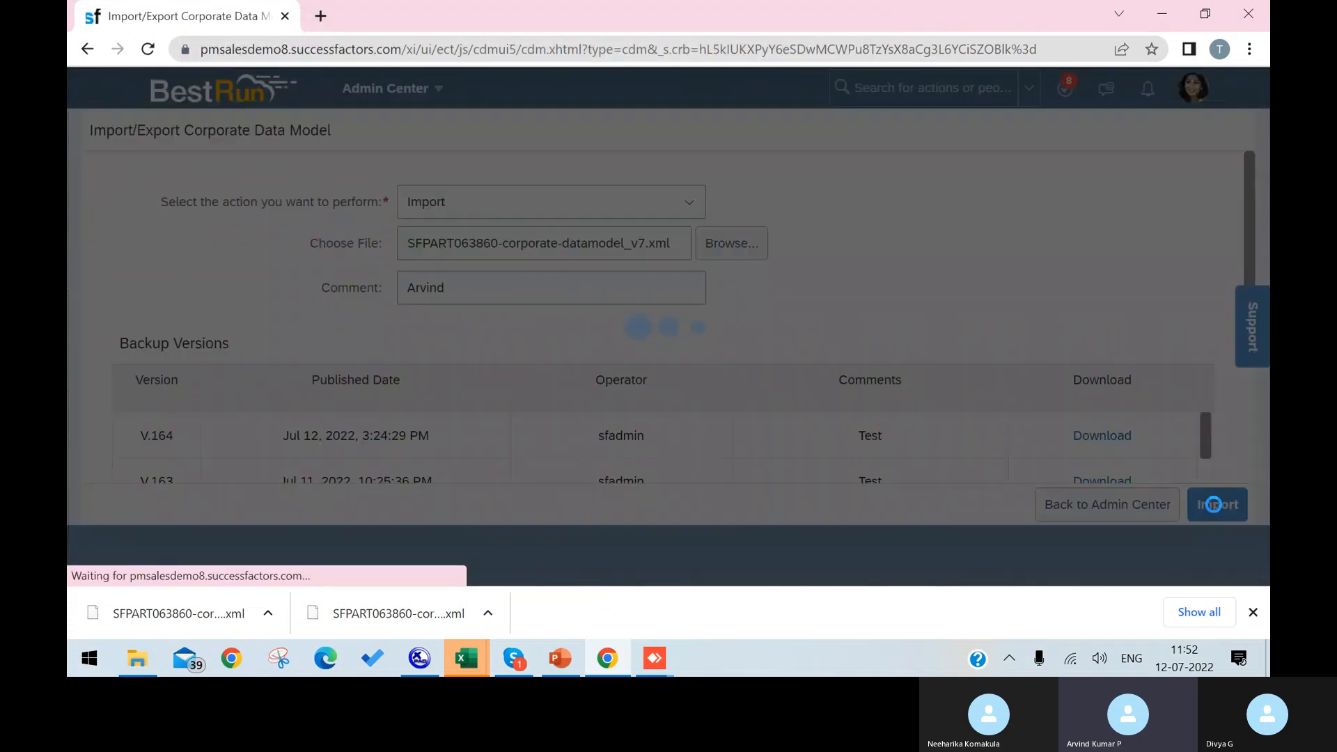
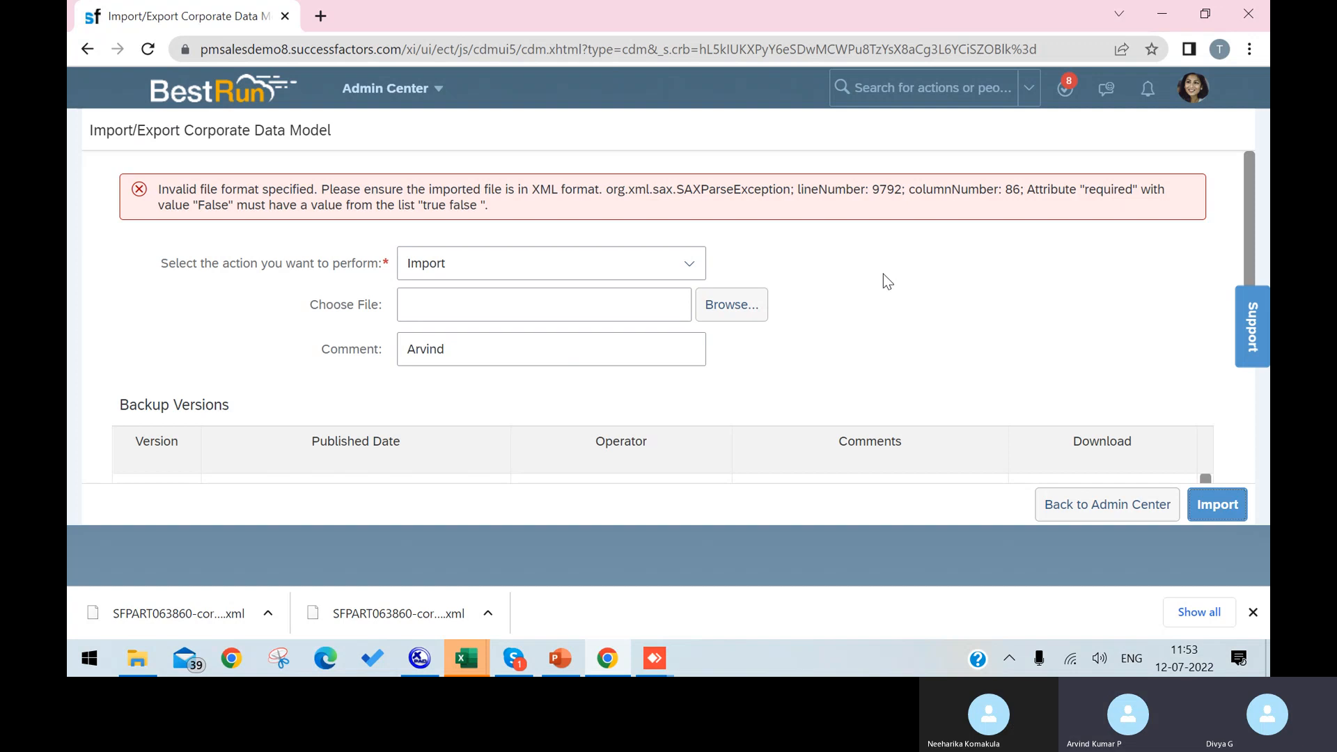
Step: Switch to XMLPad and set the required attribute of the payRange description field on line 9792 of the XML source to "true"
left_click(422, 661)
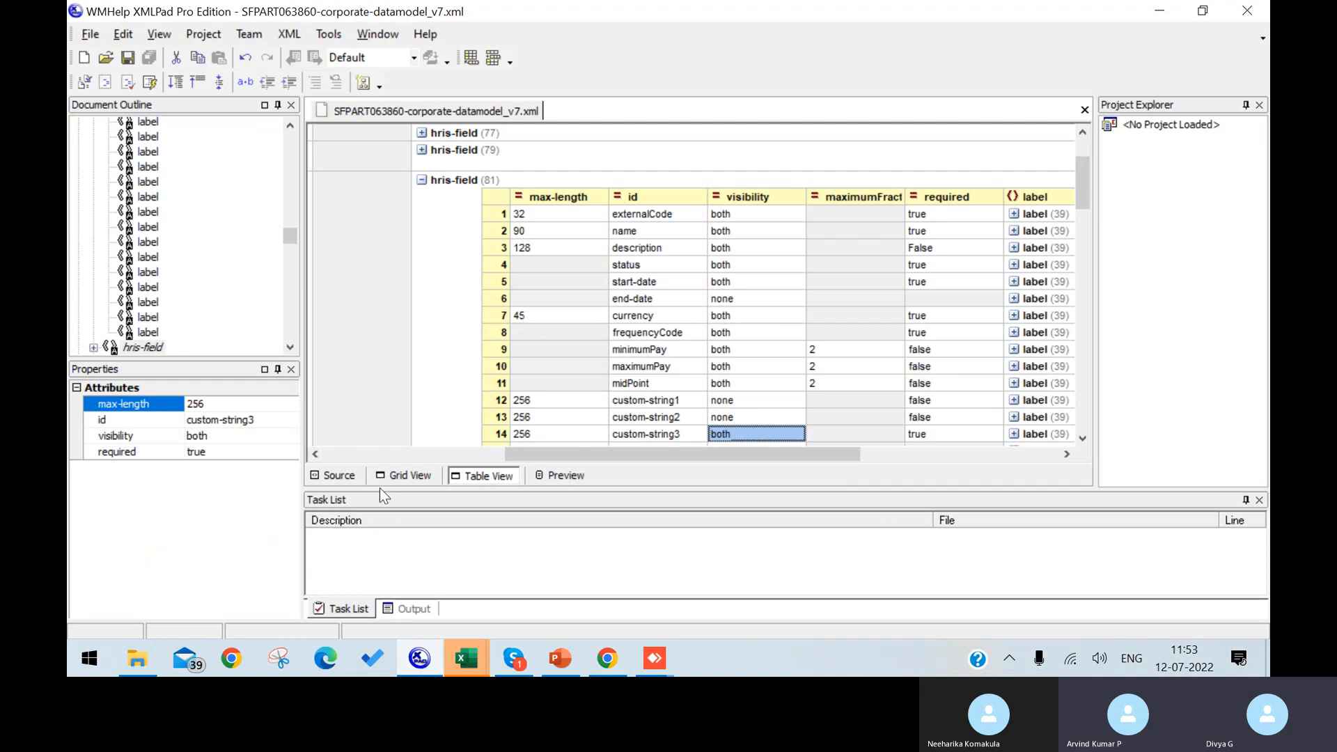
left_click(340, 478)
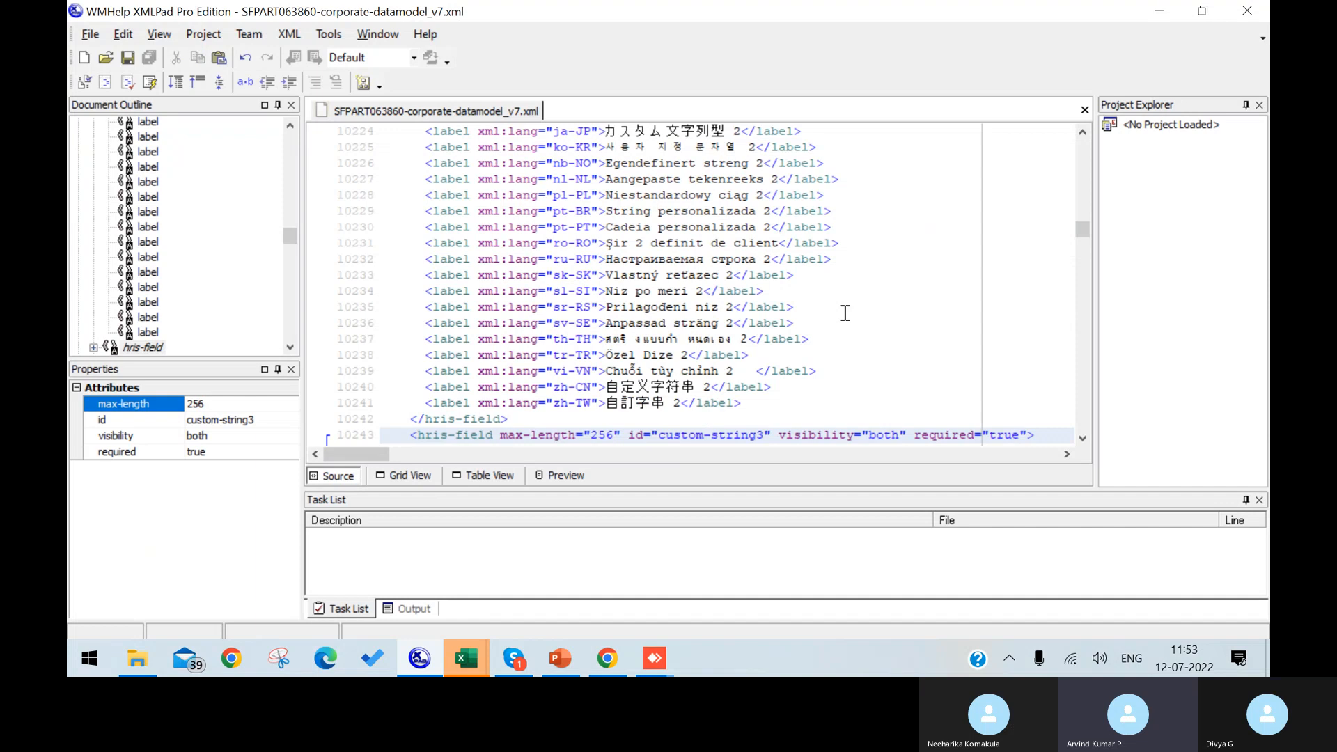
scroll(1085, 158, "up", 20)
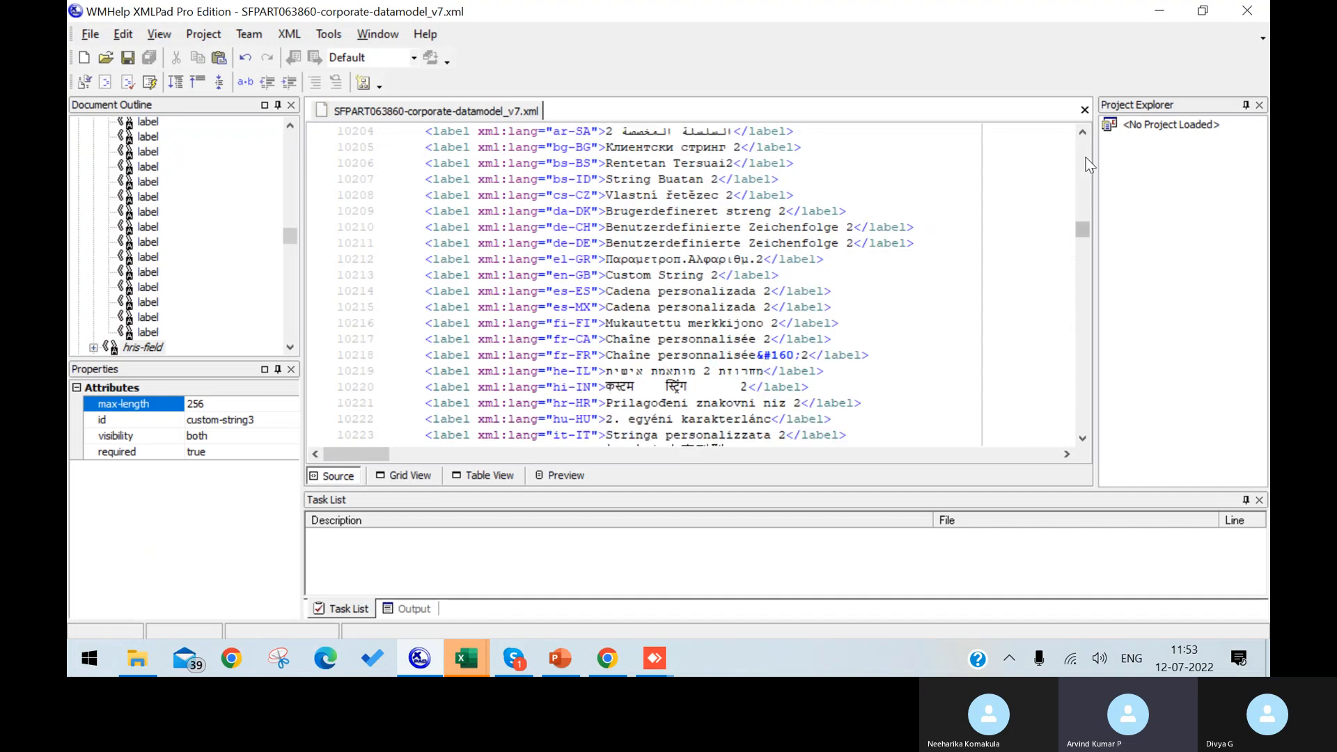
scroll(1086, 160, "up", 20)
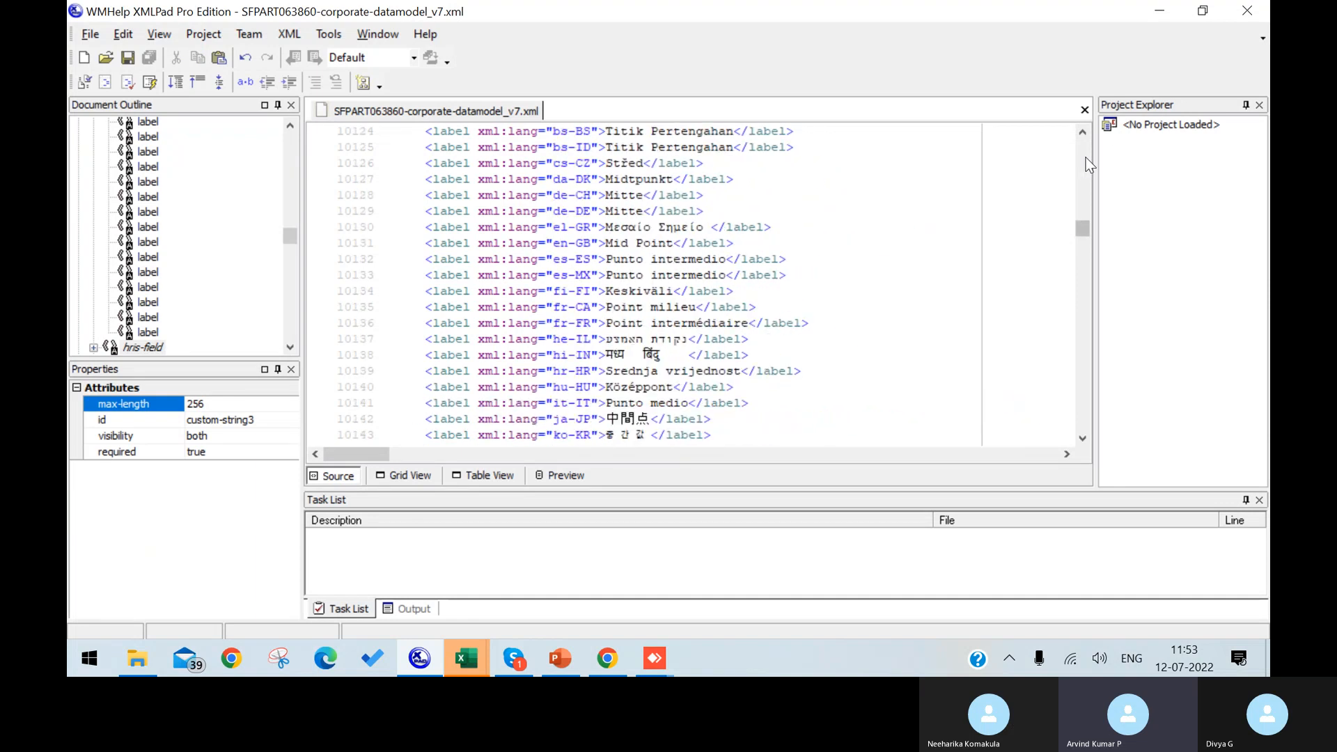
scroll(1091, 165, "up", 20)
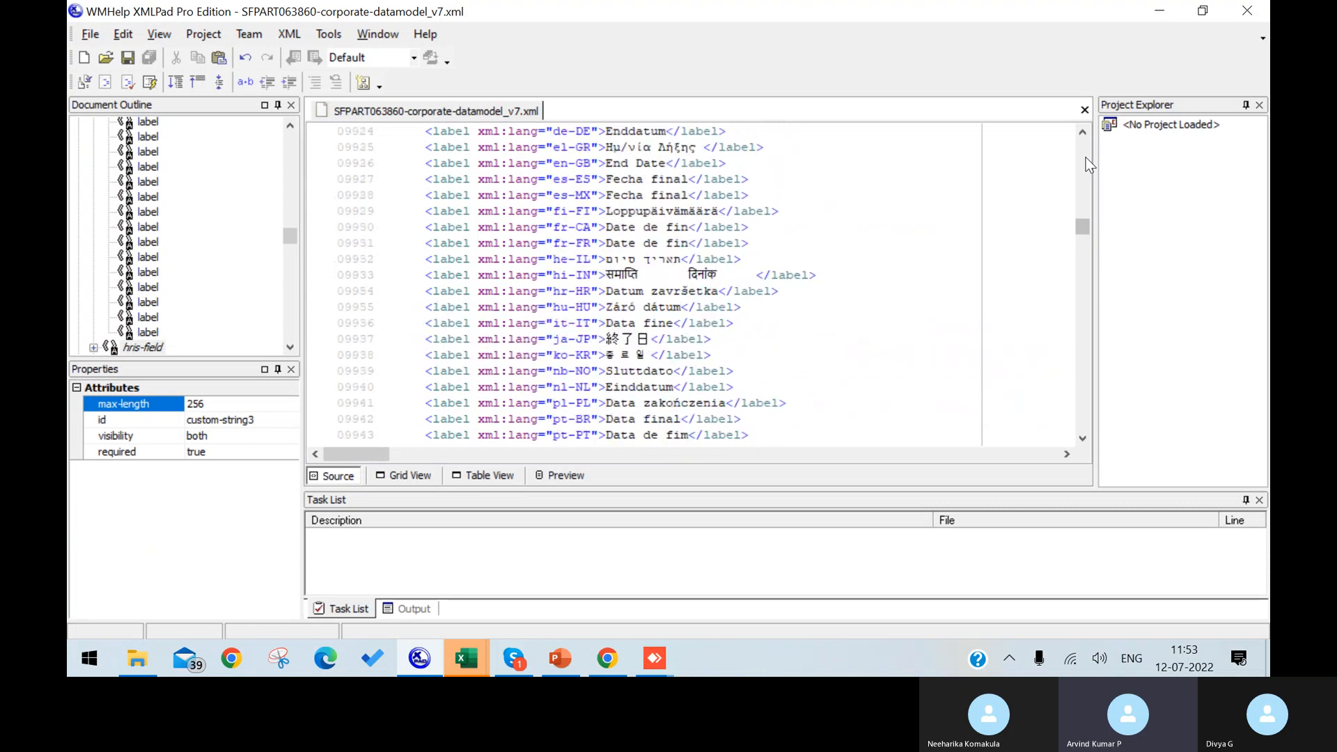
scroll(1090, 164, "up", 20)
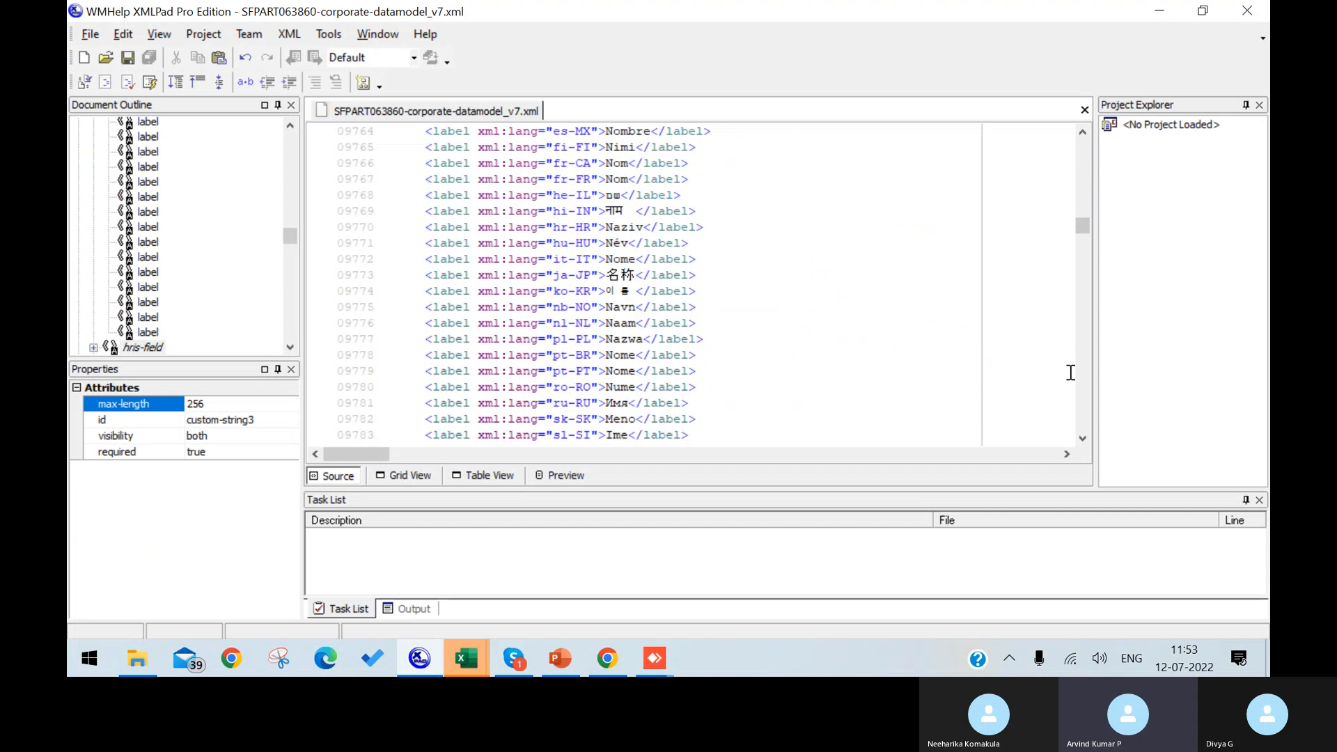
scroll(1082, 391, "down", 7)
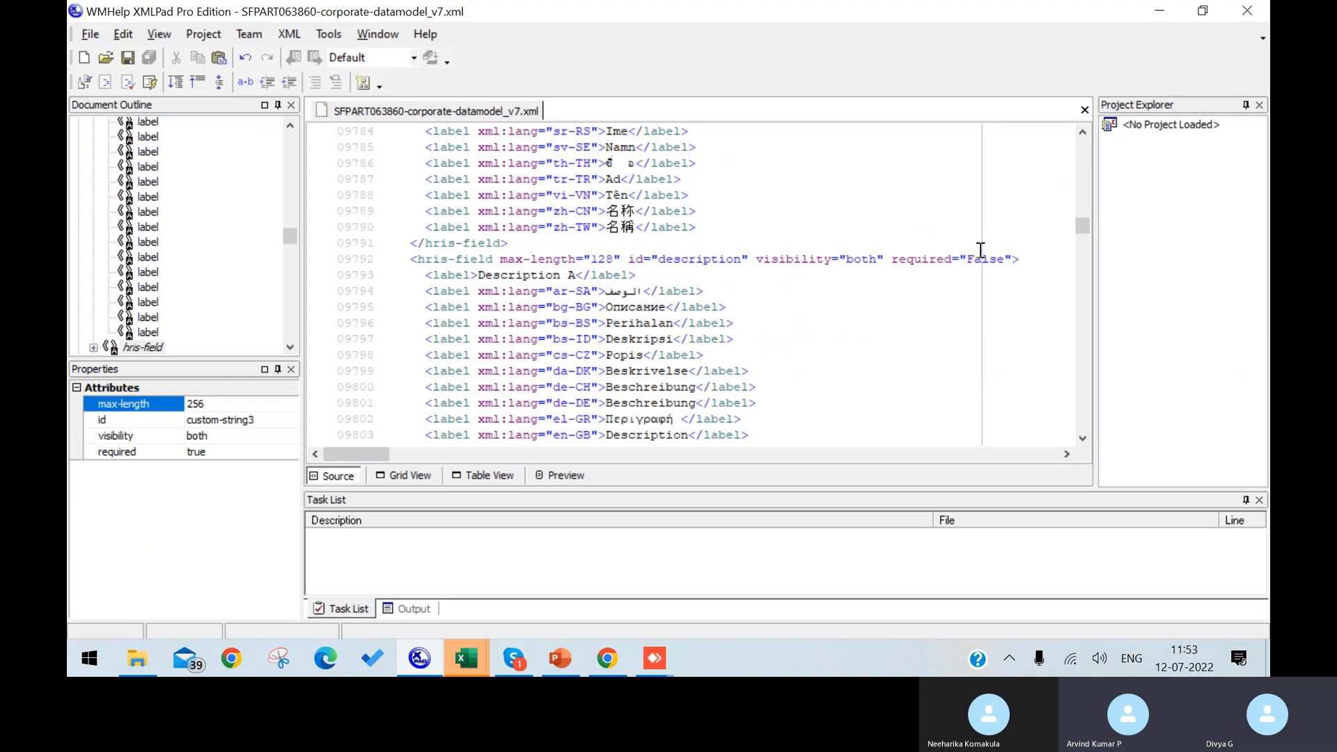
left_click(568, 275)
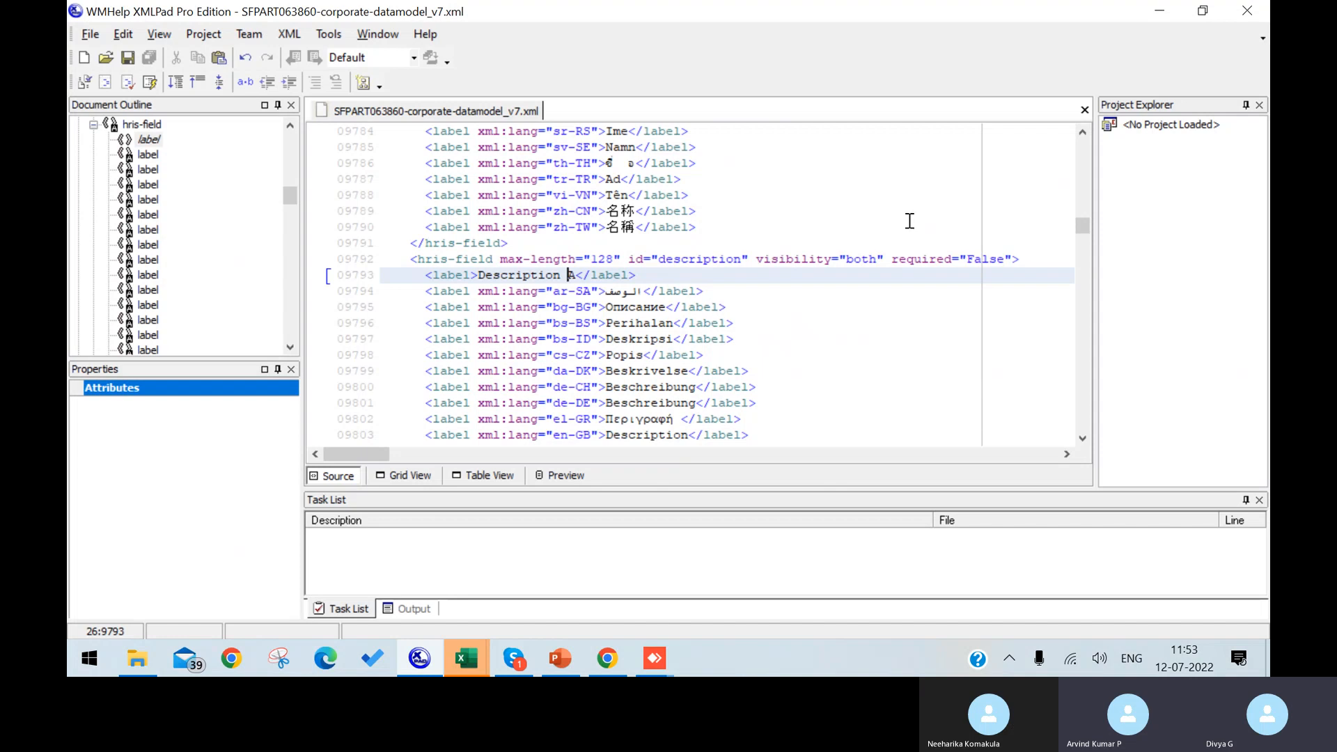
left_click(969, 259)
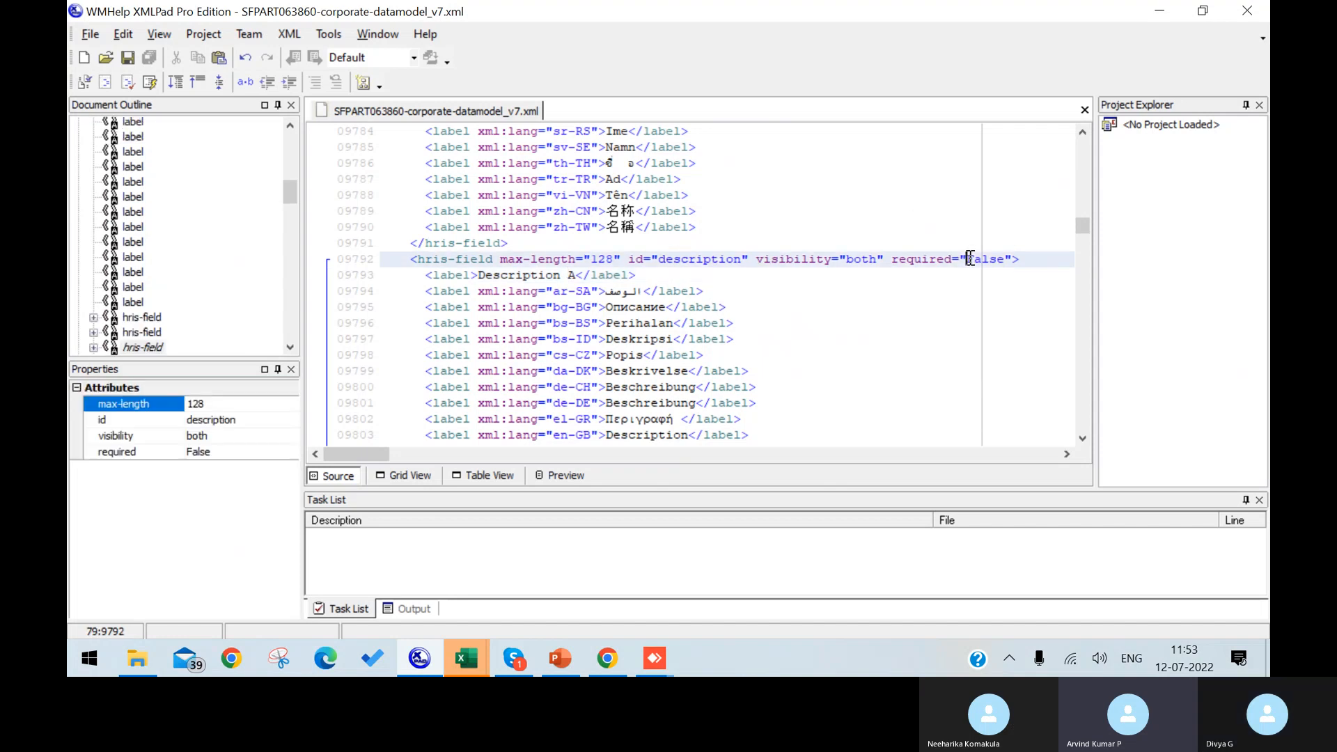
key("Delete")
key("Delete")
key("Delete")
key("Delete")
key("Delete")
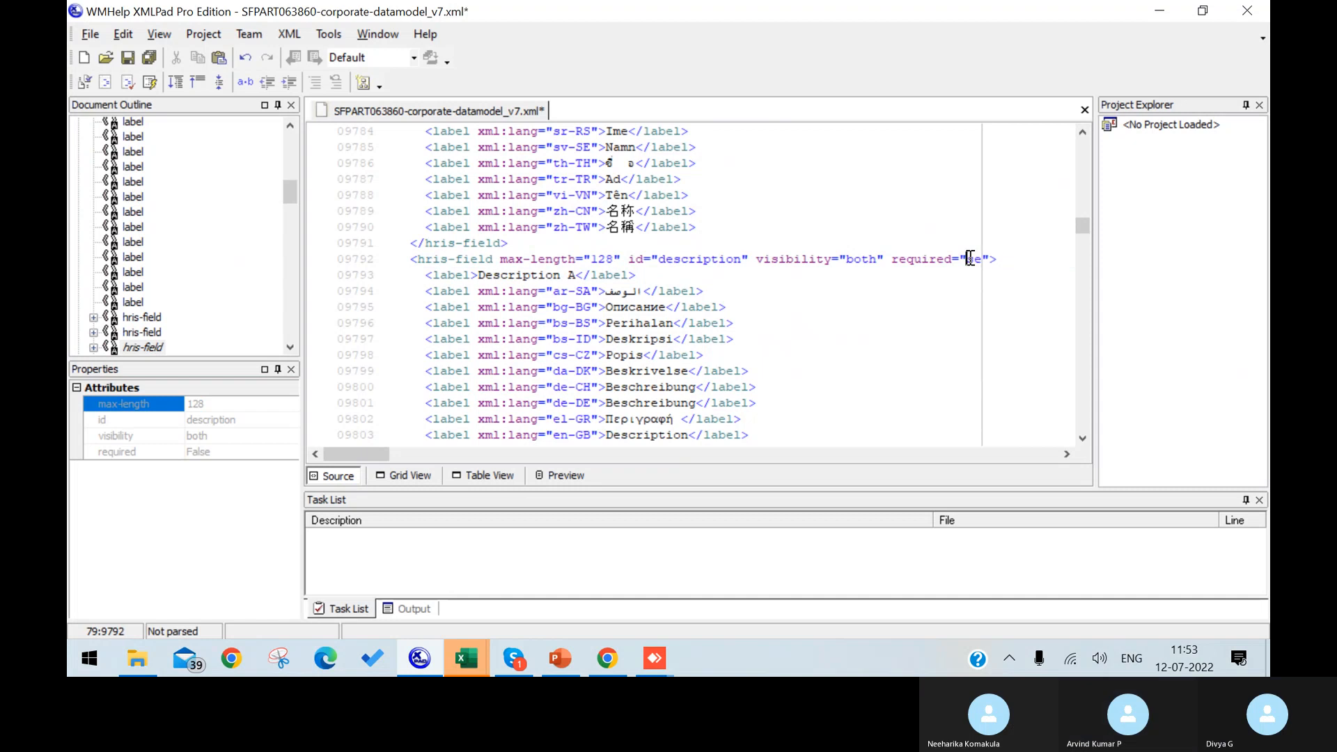
type("true")
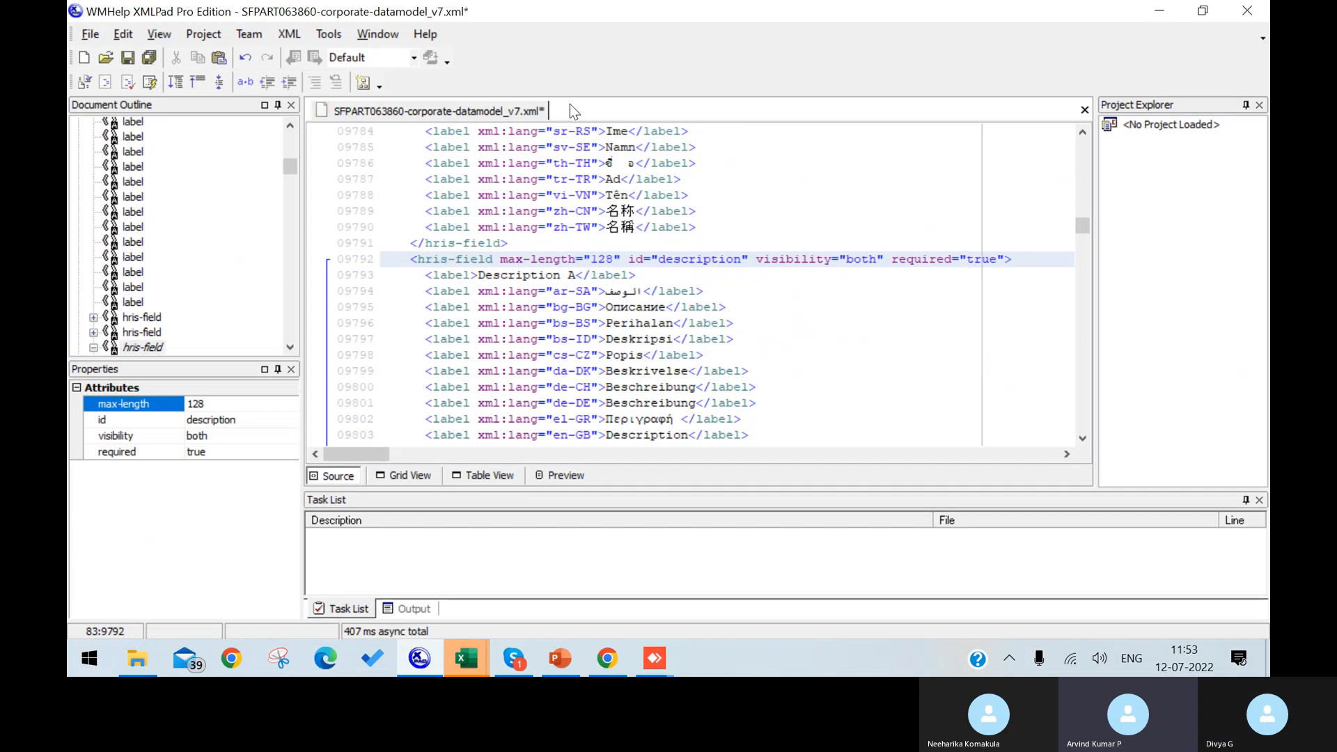
Step: Save a copy of the data model to the Desktop as SFPART063860-corporate-datamodel_v8
left_click(89, 35)
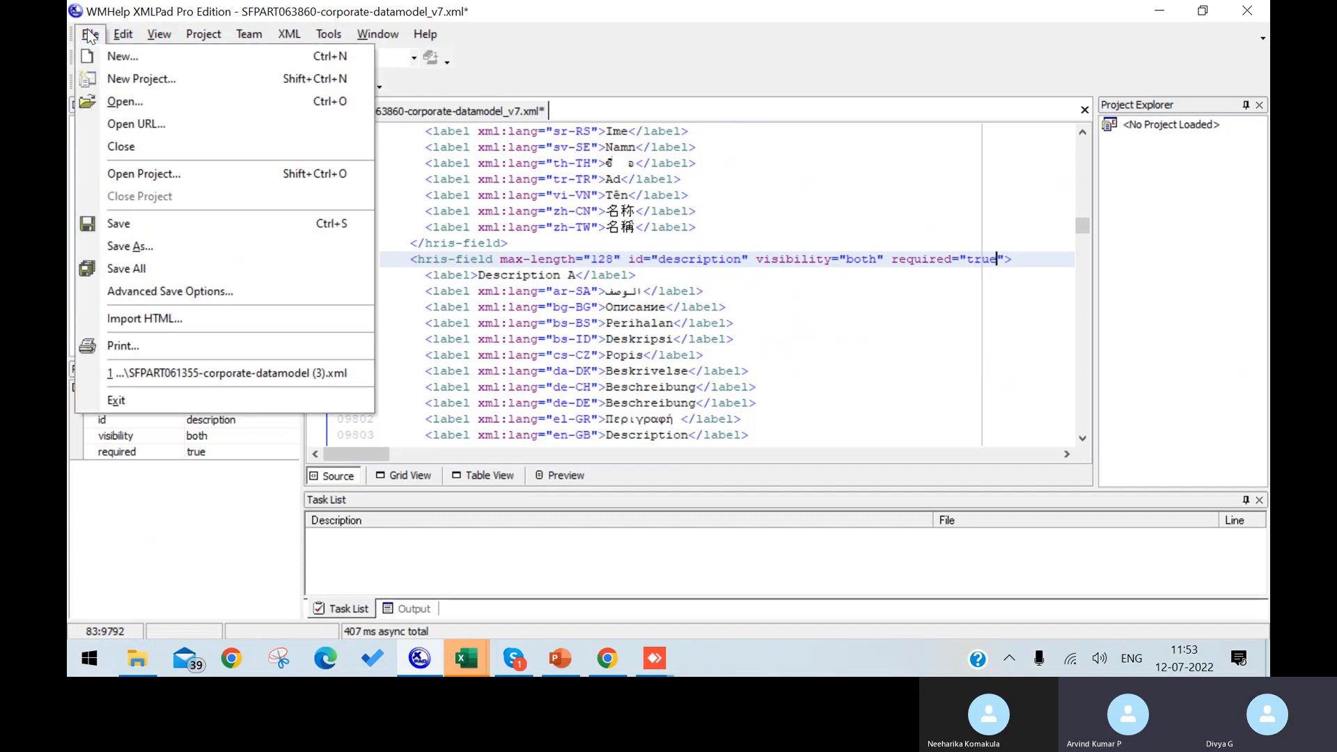
left_click(137, 246)
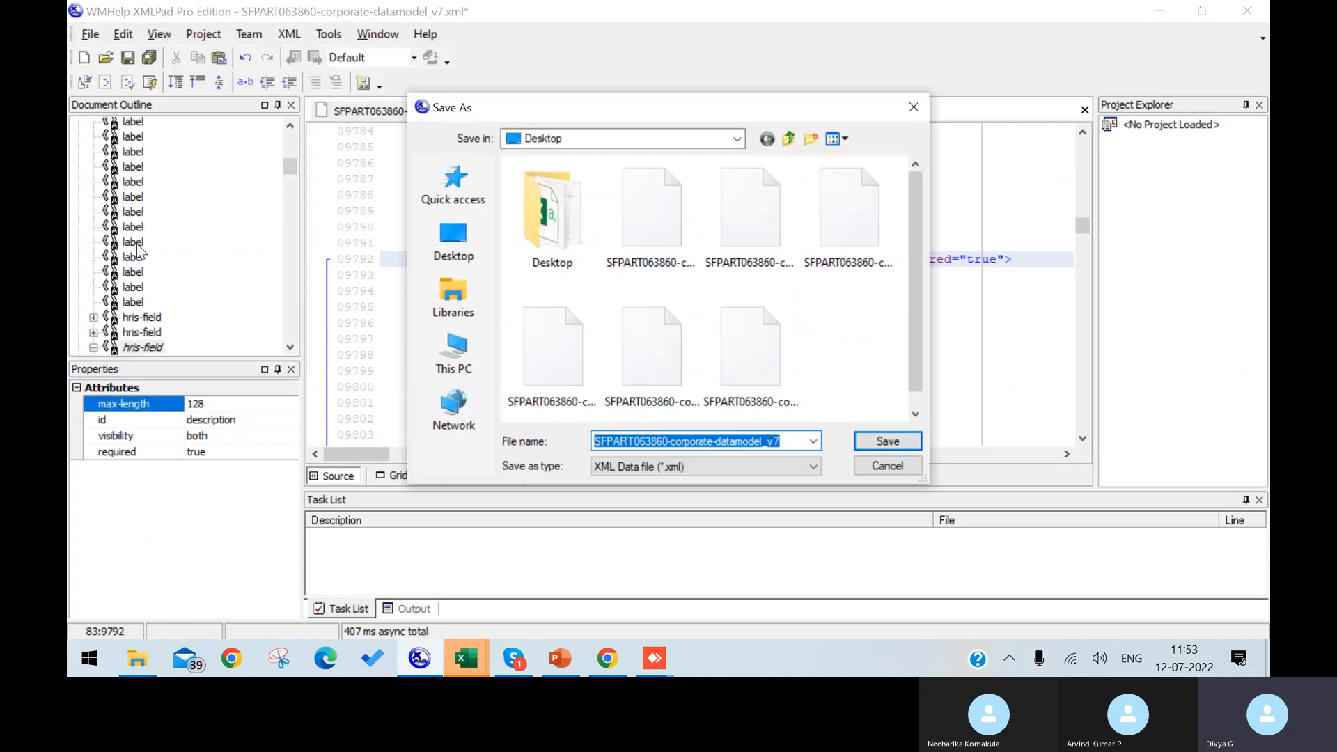
left_click(453, 240)
left_click(790, 441)
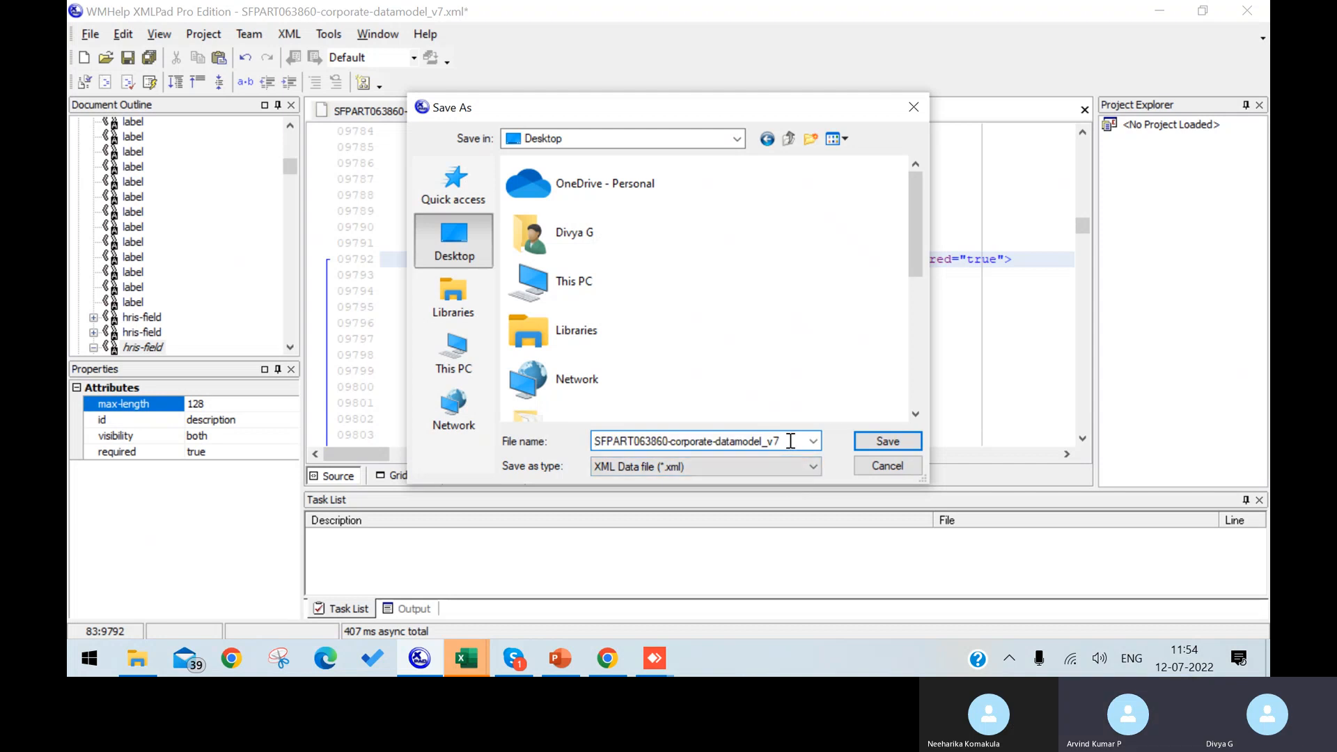
key("BackSpace")
type("8")
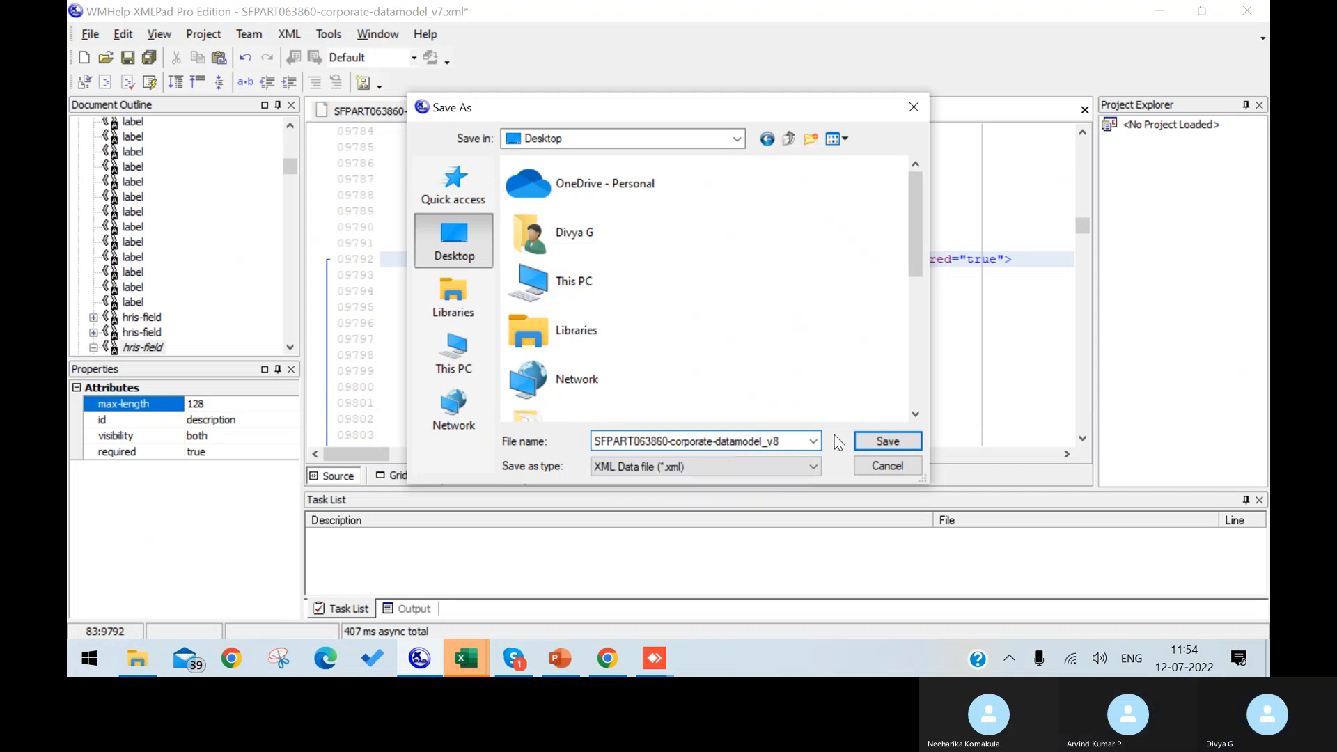
left_click(861, 440)
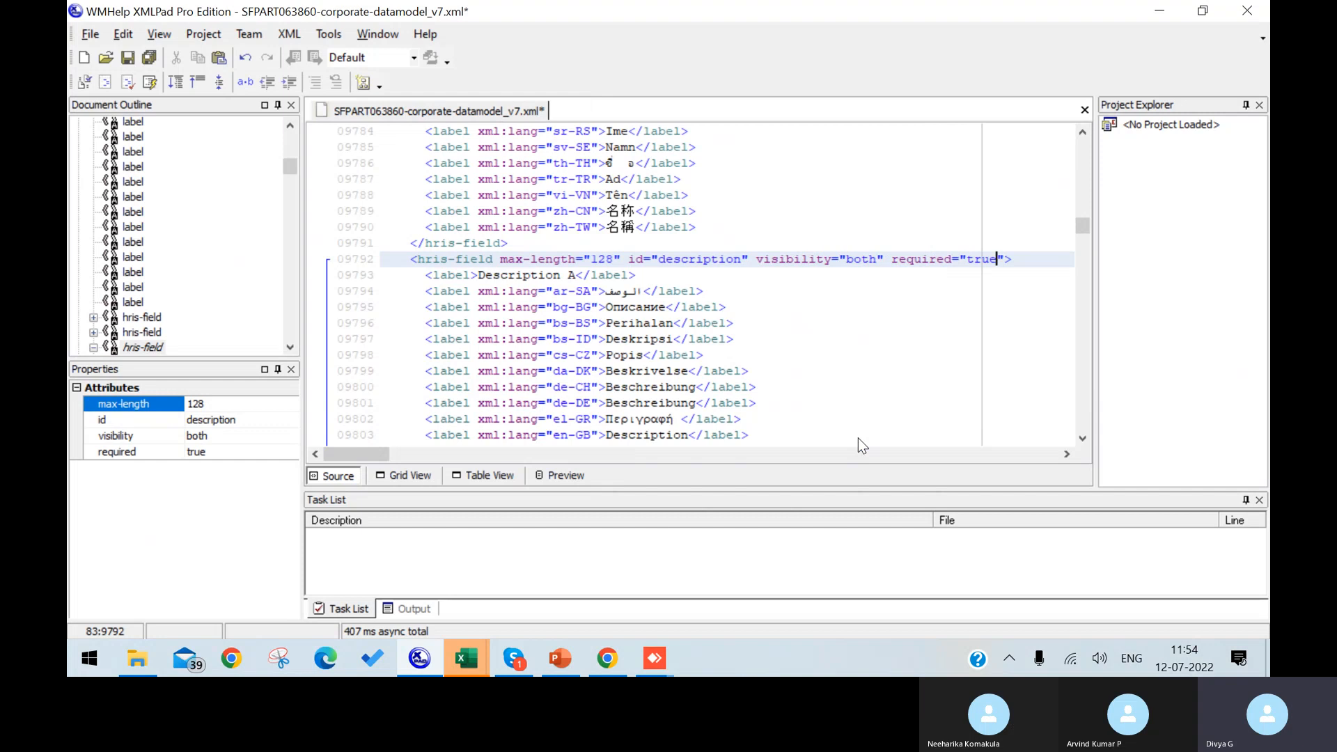
Step: Switch to the SuccessFactors import page in Chrome, choose SFPART063860-corporate-datamodel_v8.xml from the Desktop and import it
left_click(611, 646)
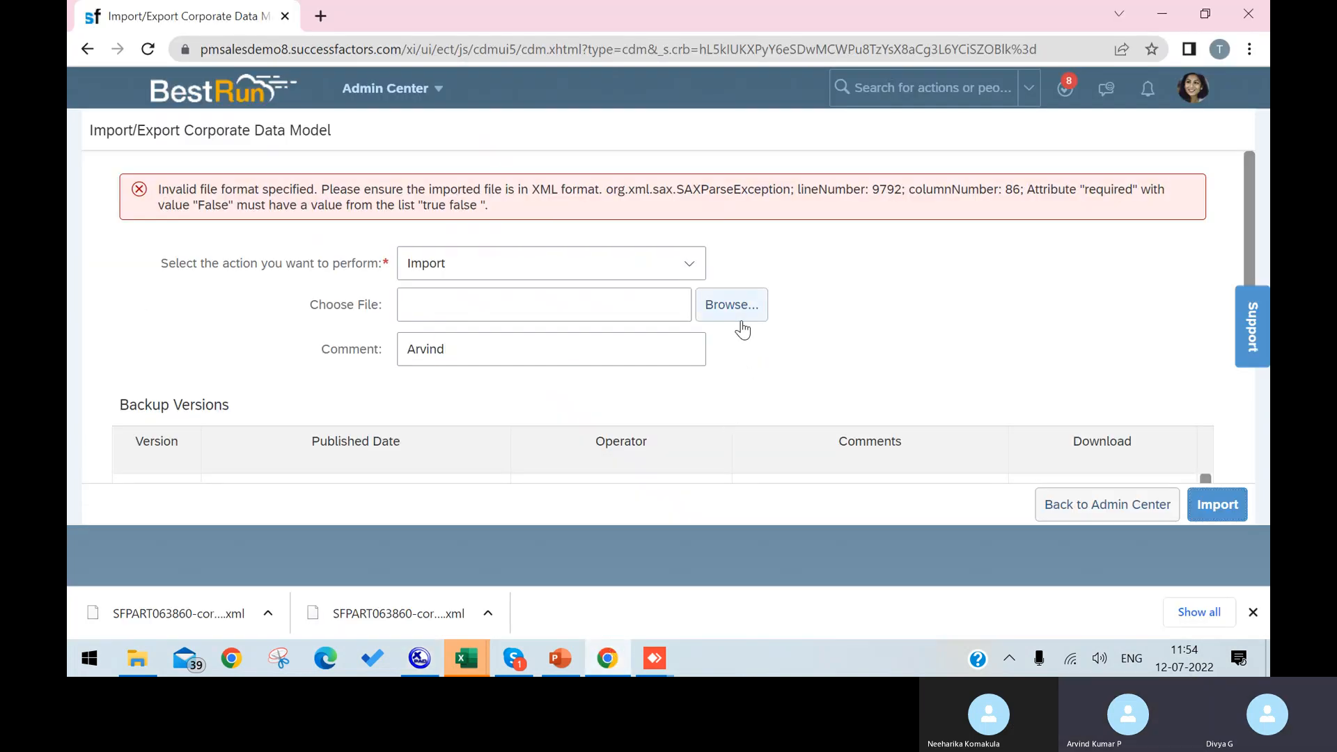
left_click(741, 311)
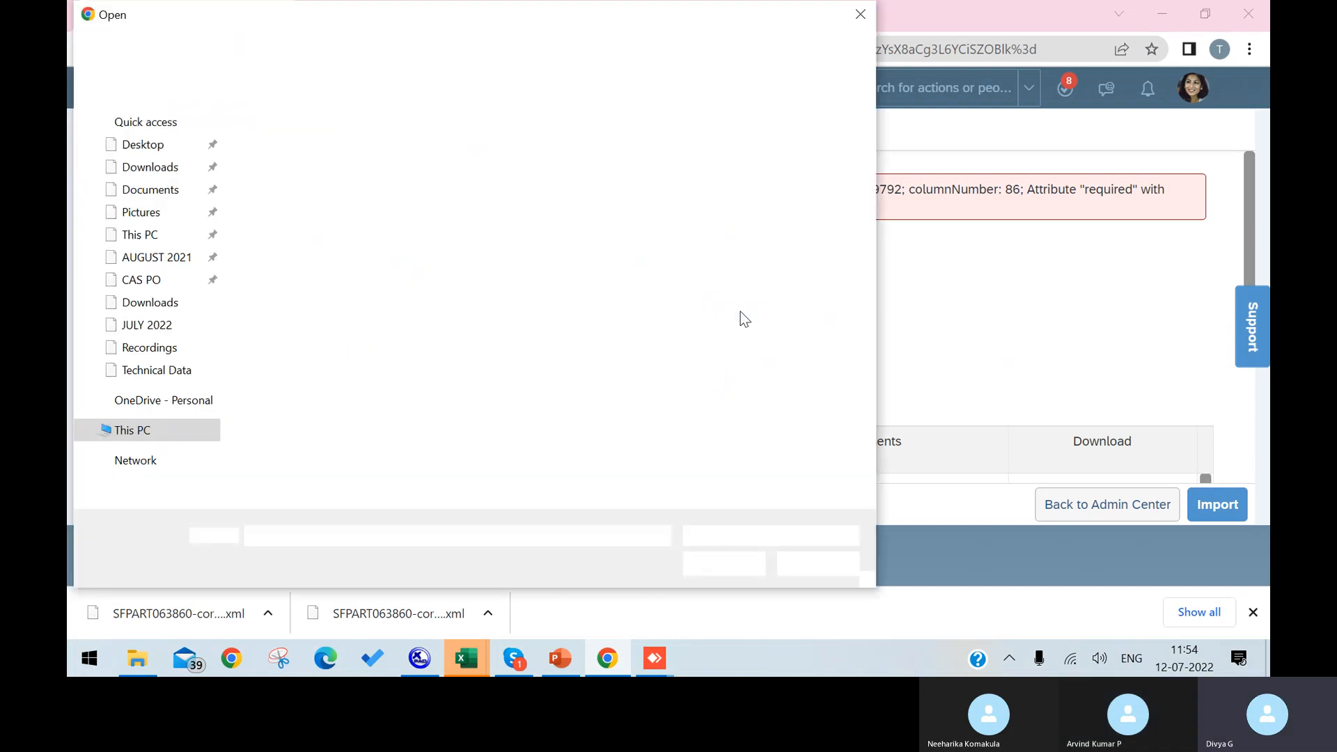
left_click(433, 313)
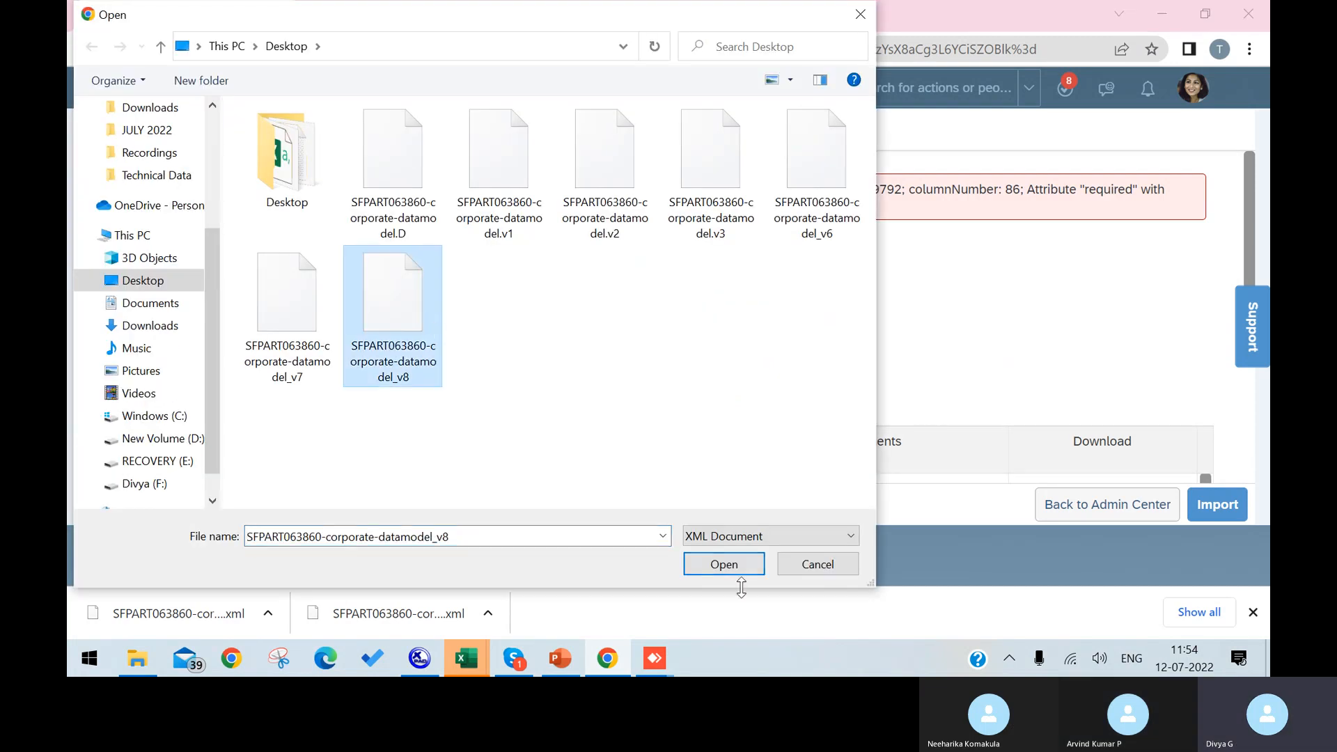
left_click(724, 566)
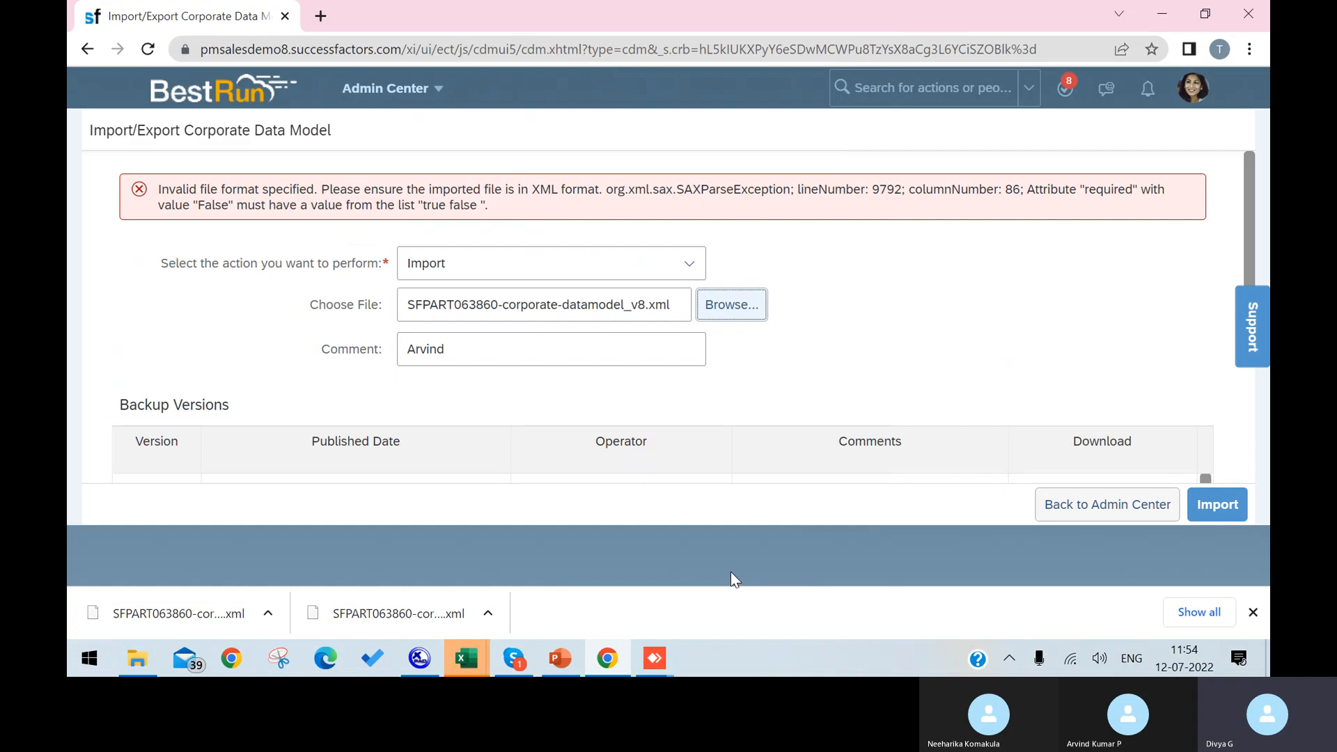
left_click(1223, 506)
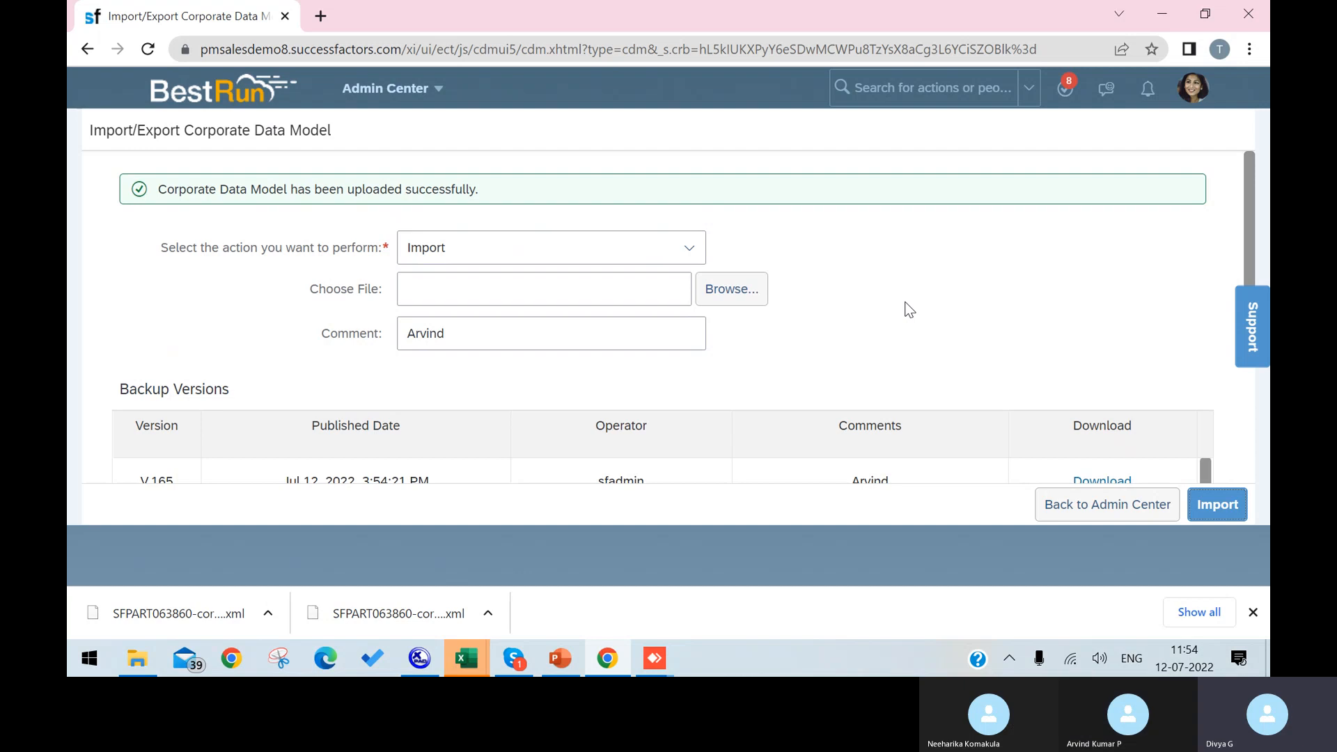
Step: Search the actions for "manage pay" and open Manage Organization, Pay and Job Structures
left_click(902, 84)
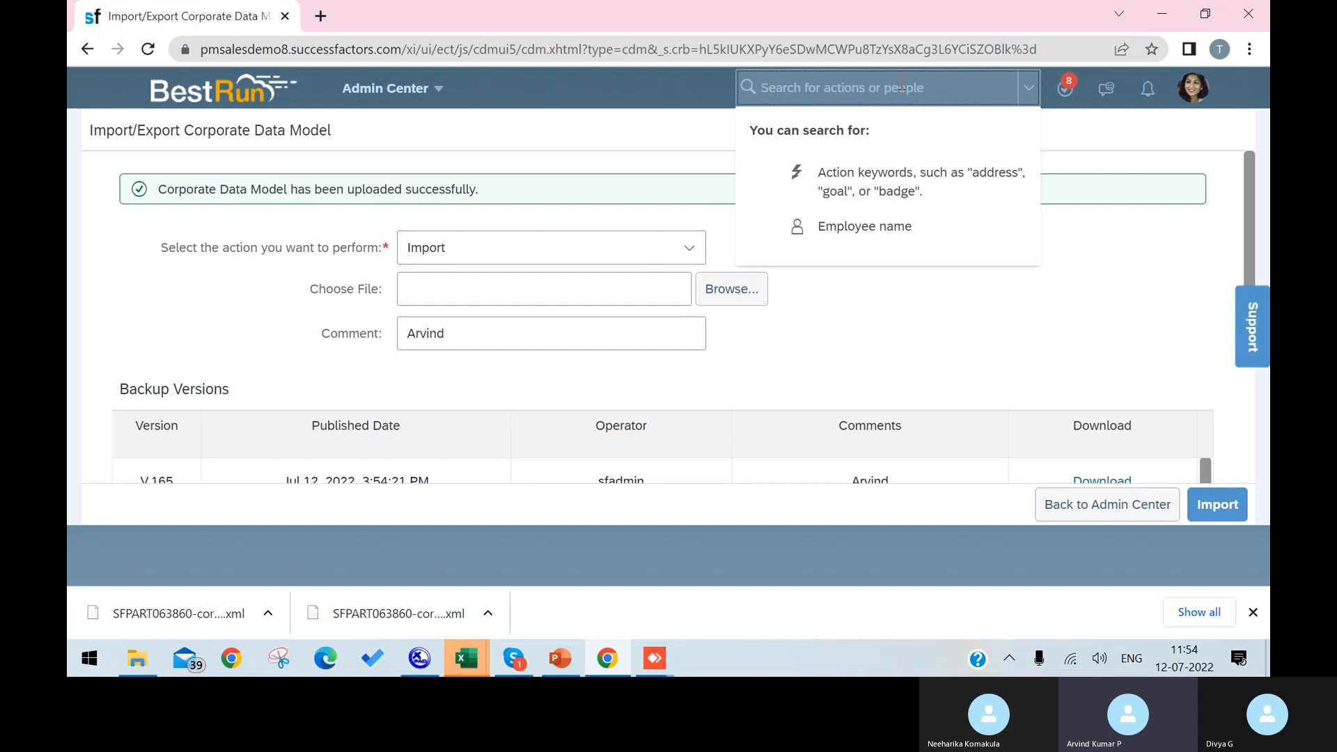
type("manage")
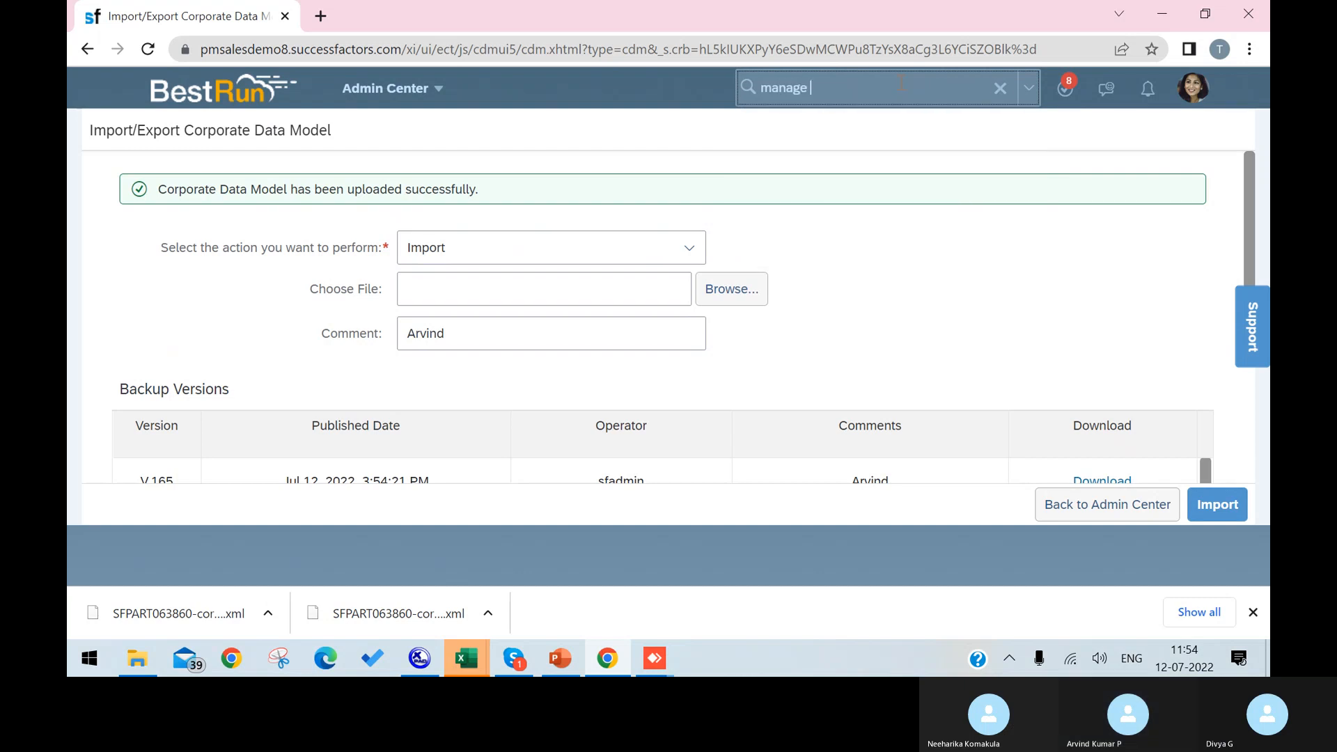
type(" pay")
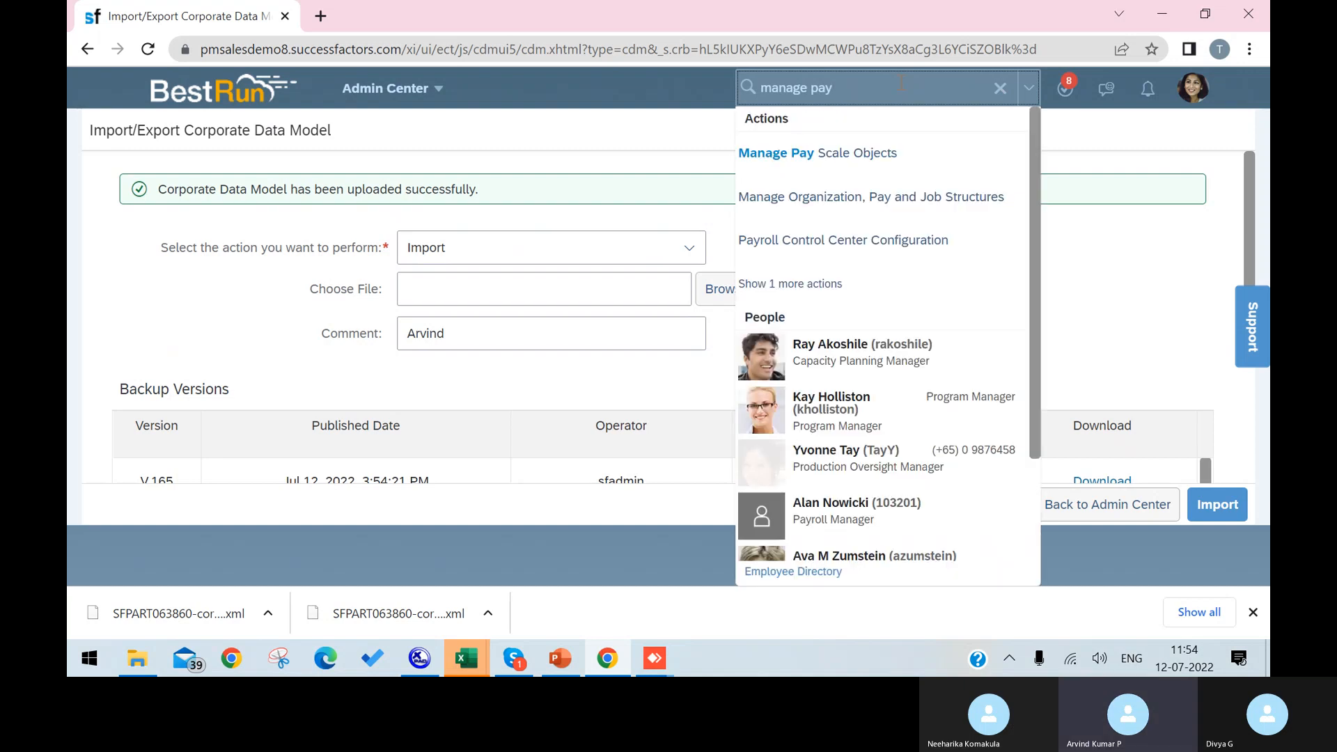
left_click(888, 197)
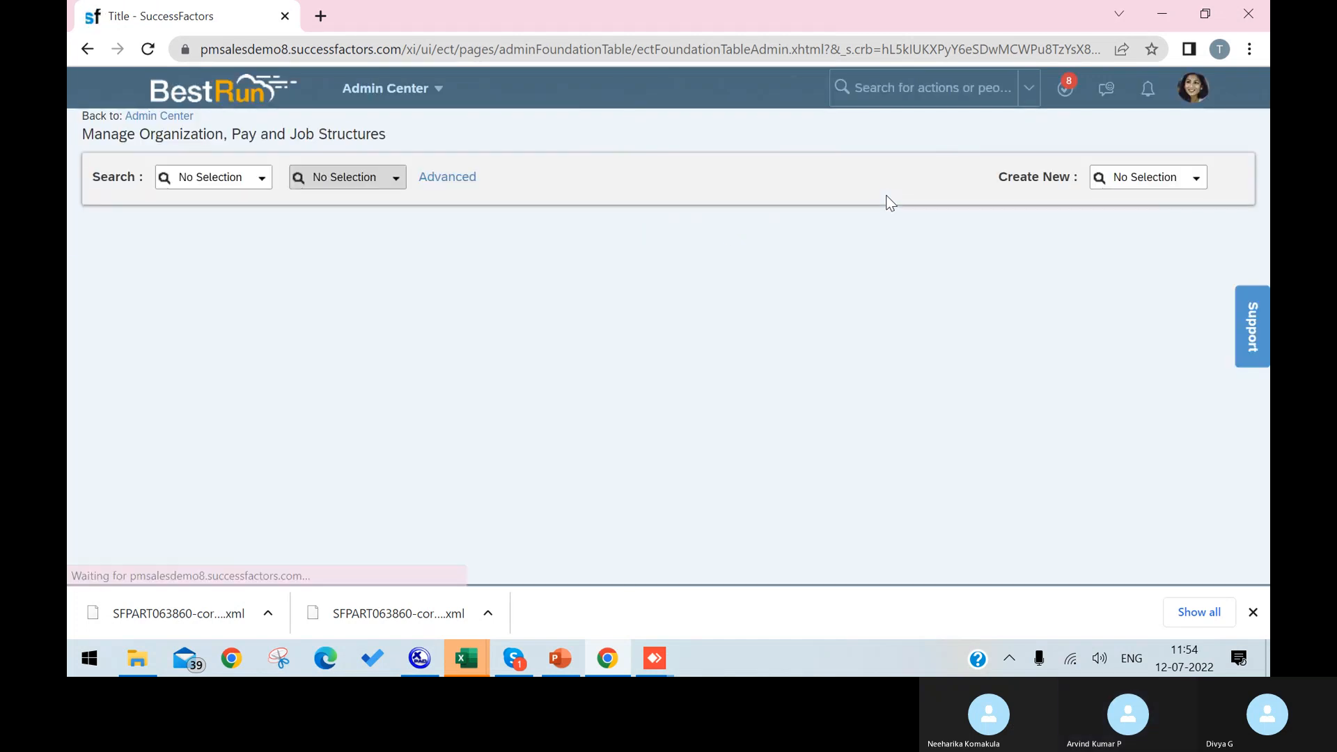
Step: Start creating a new Pay Range record and review the fields on its form
left_click(245, 176)
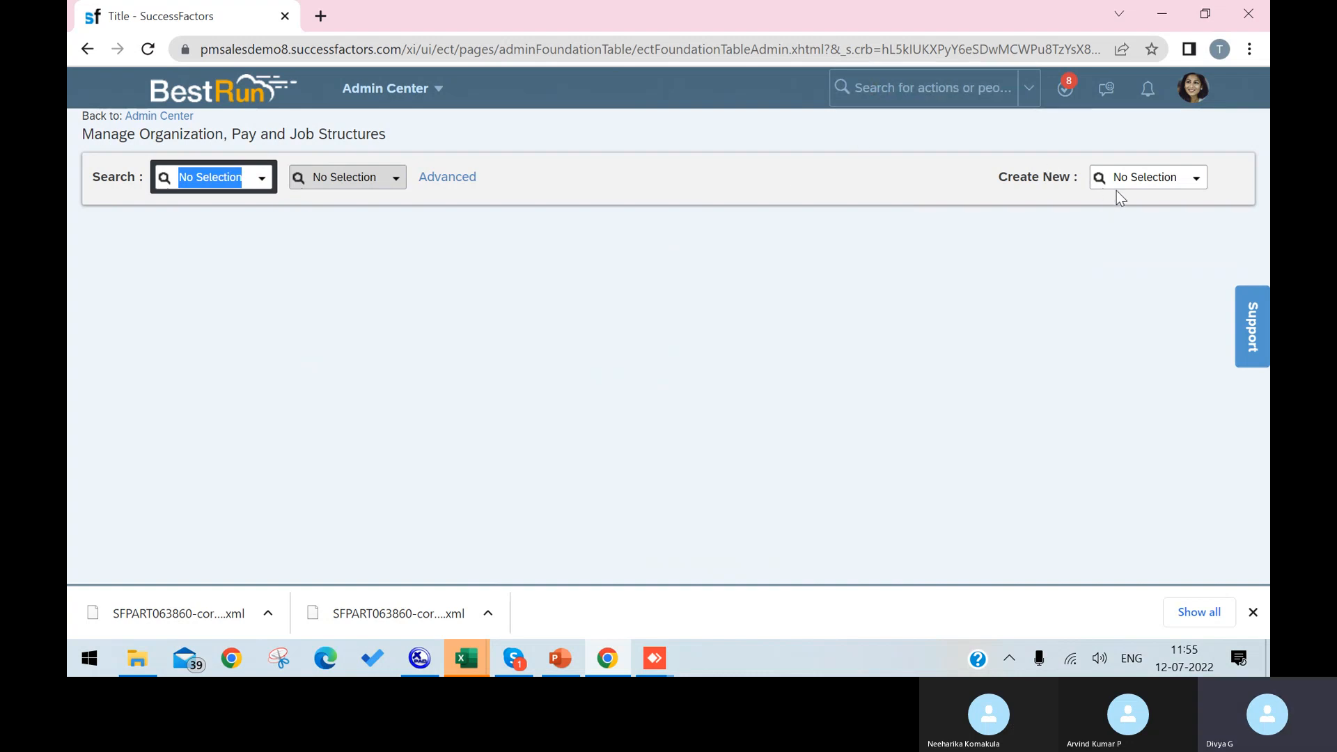
left_click(1132, 180)
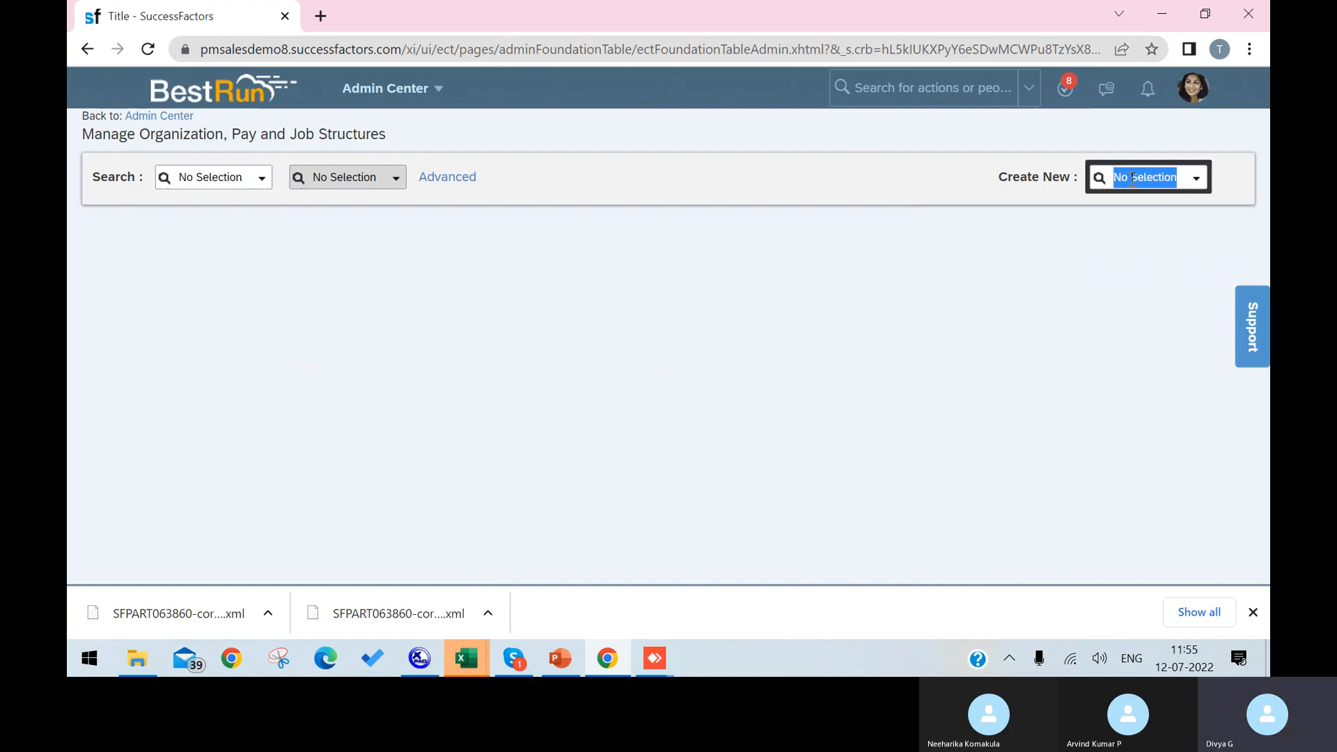
type("Pay")
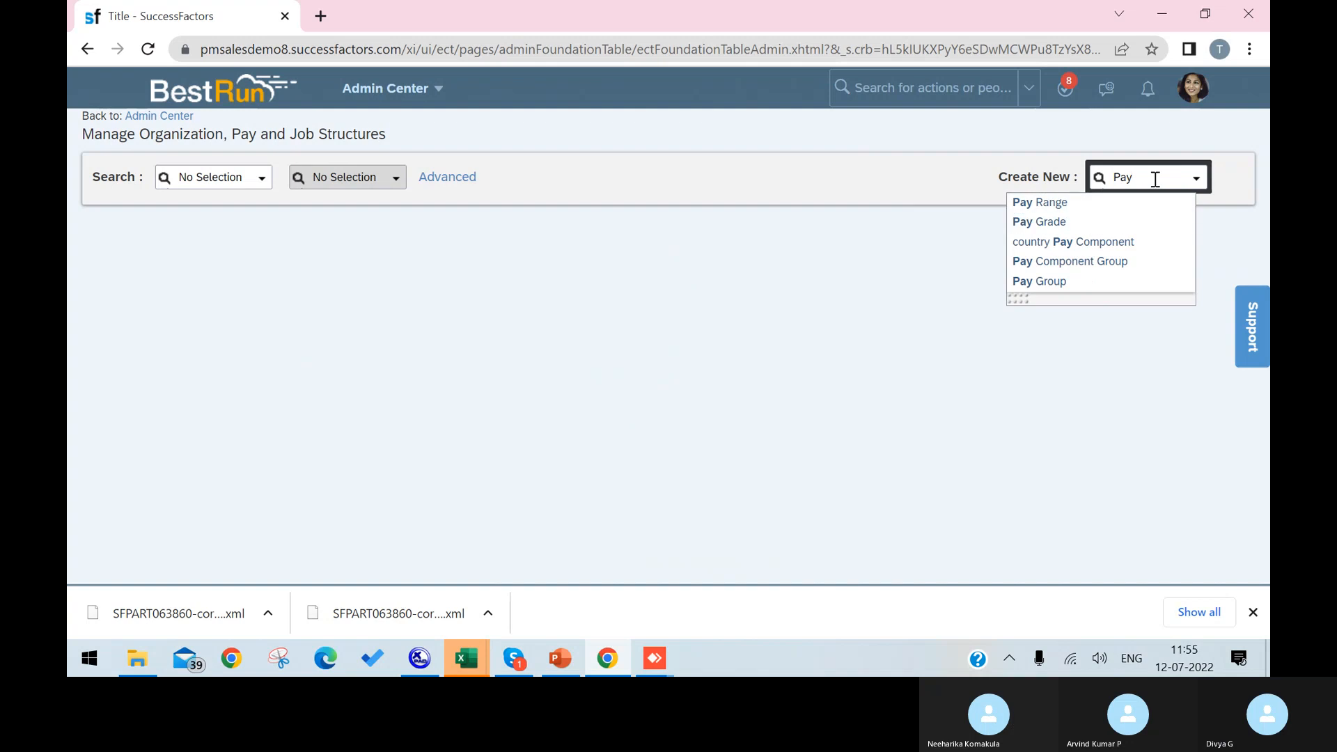
left_click(1088, 205)
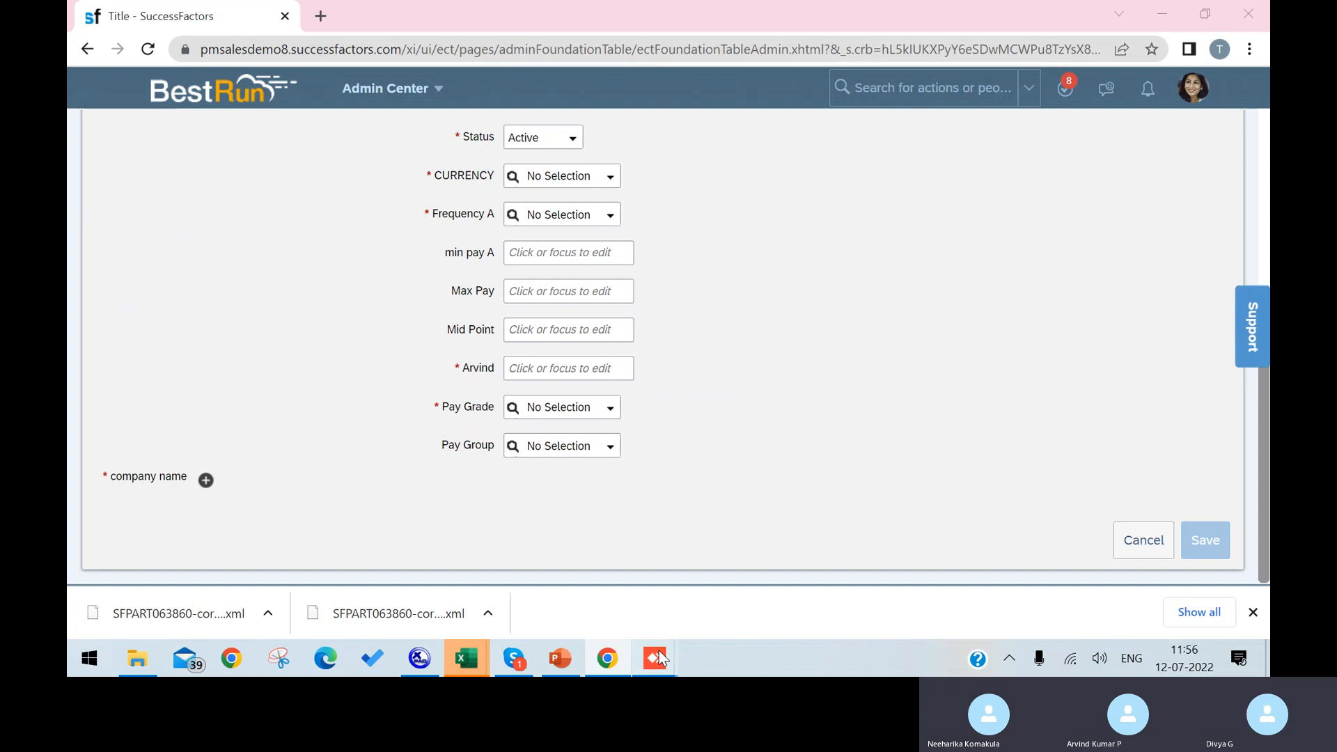
Step: Switch to the AnyDesk window with the connected remote session
mouse_move(658, 652)
left_click(688, 588)
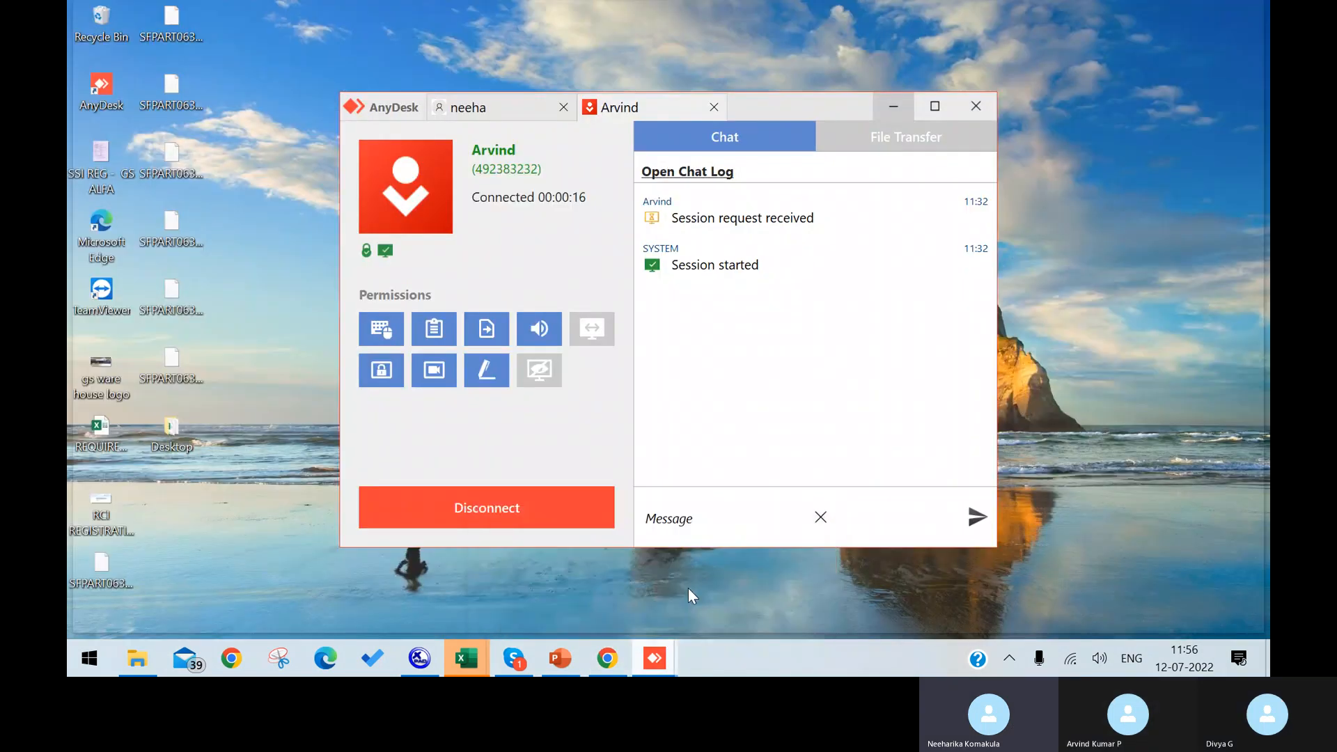
Step: Disconnect the AnyDesk session, accept the incoming view request and minimize the AnyDesk window
left_click(535, 507)
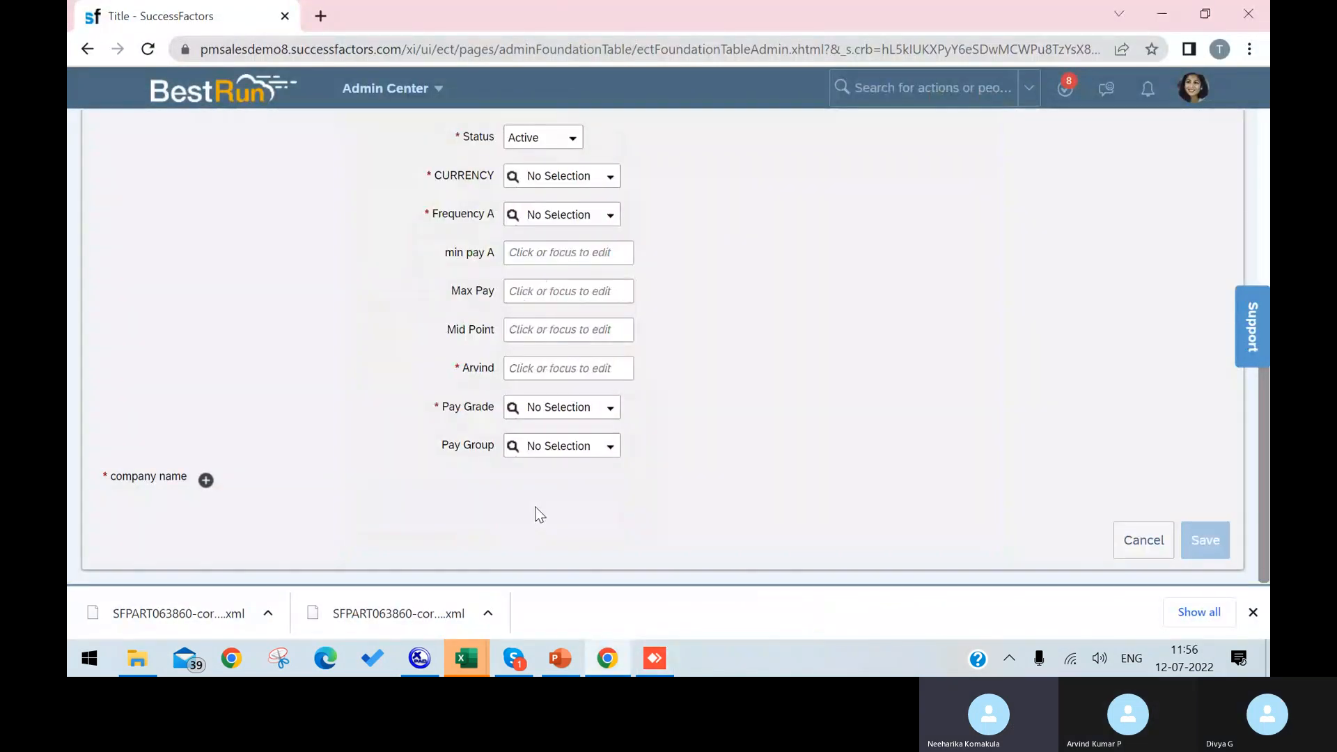
left_click(648, 658)
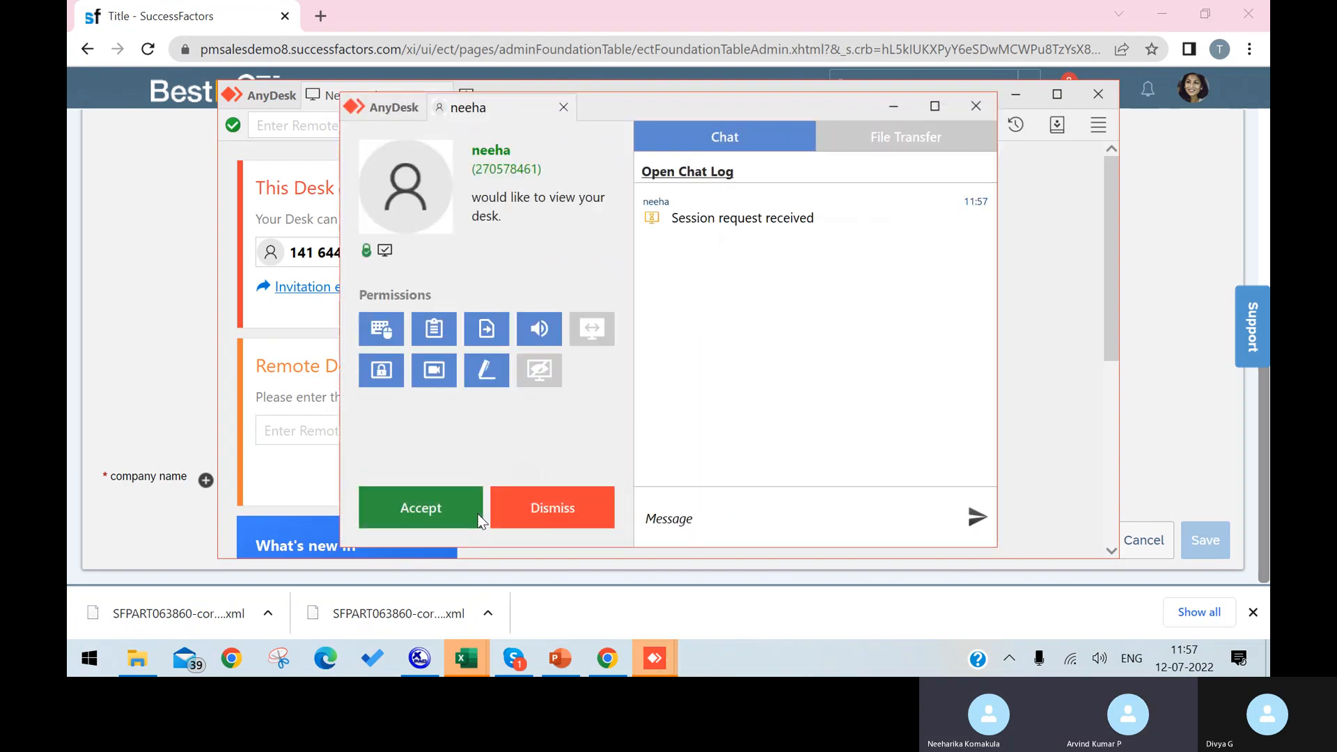
left_click(478, 512)
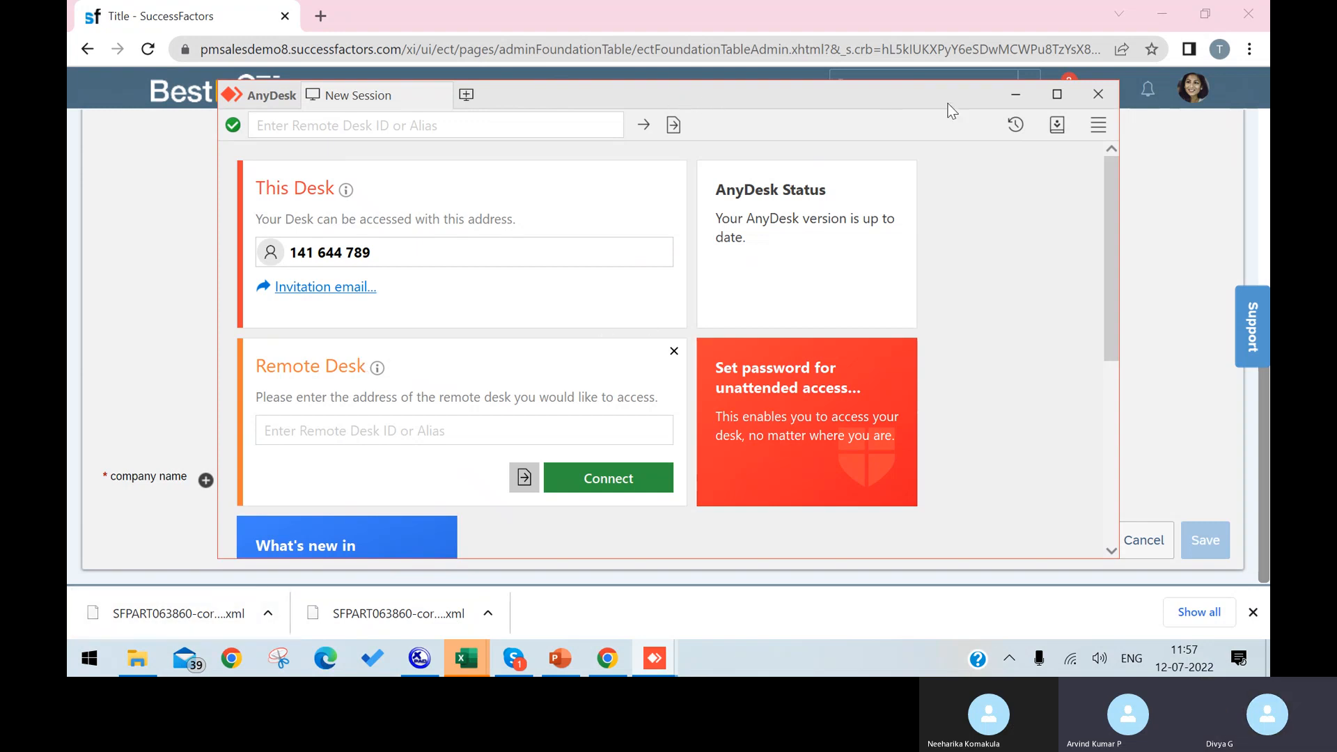
left_click(1016, 96)
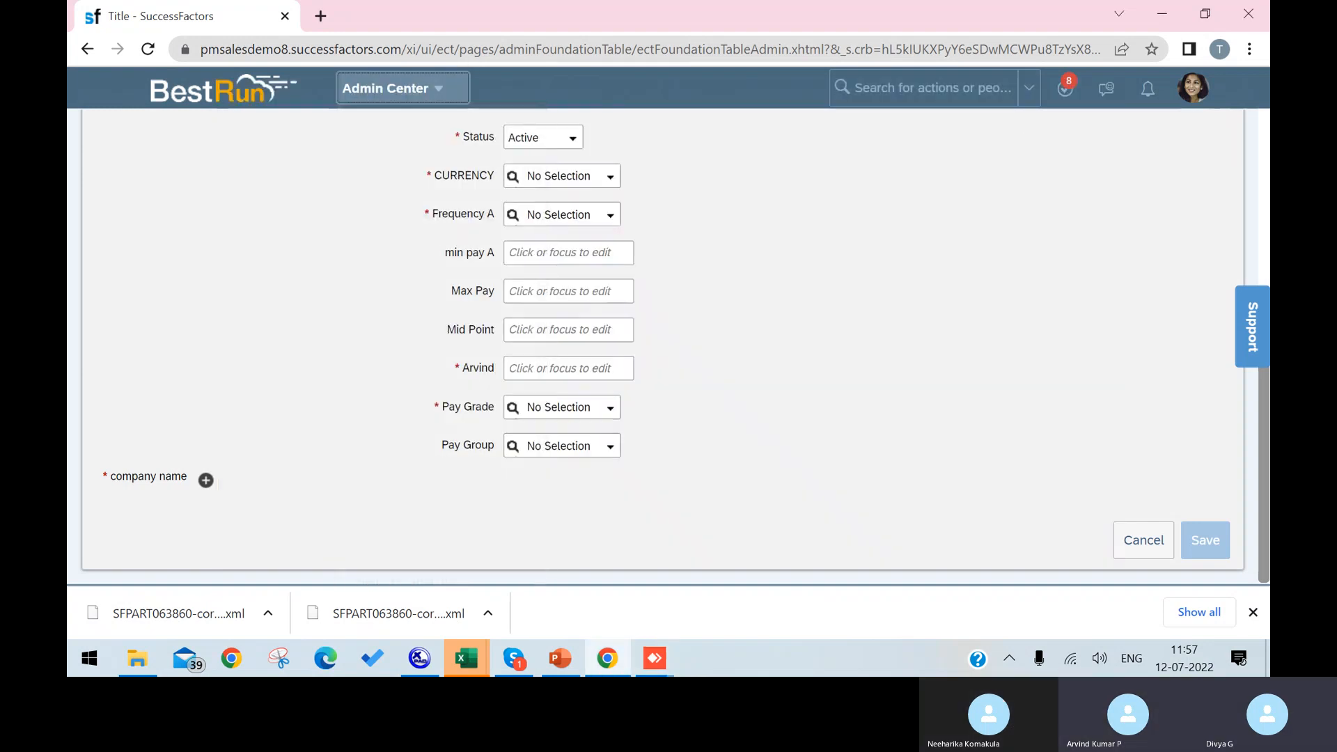
Step: Leave the new Pay Range form and go to the SuccessFactors Admin Center page
left_click(385, 88)
scroll(376, 474, "down", 1)
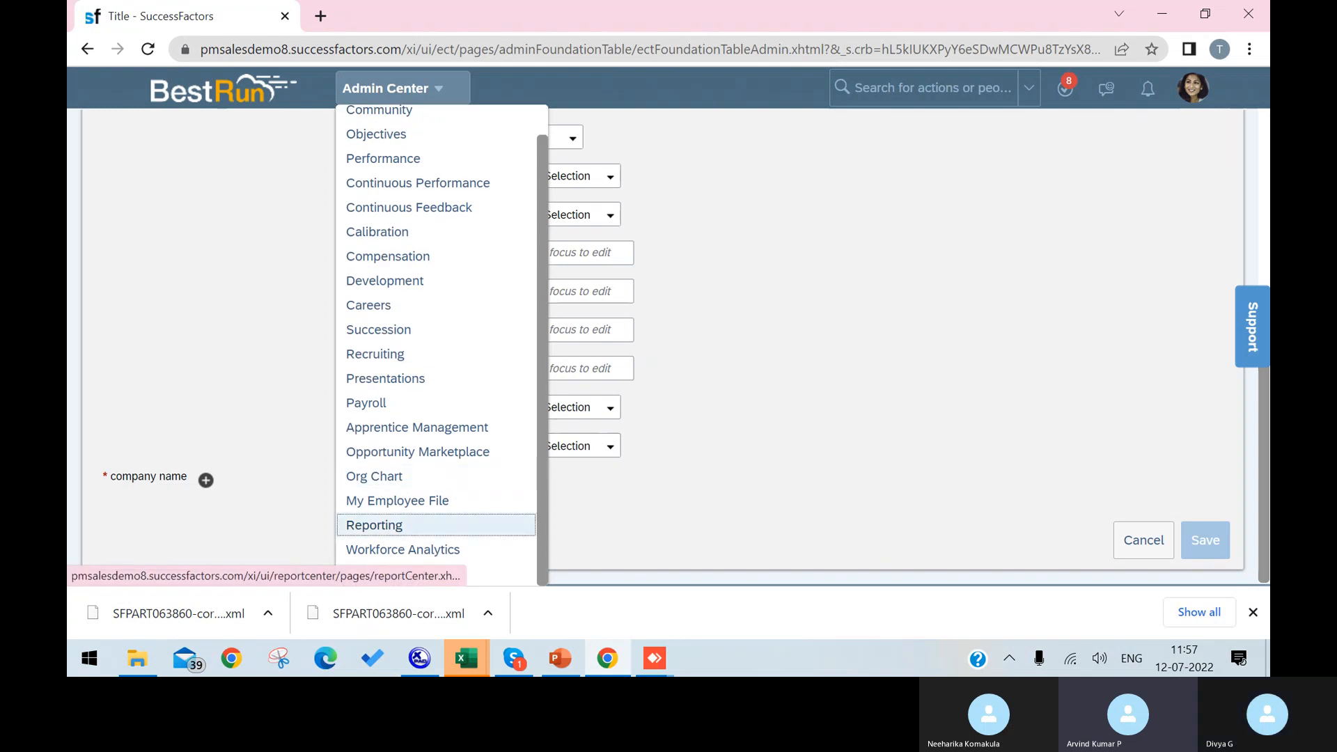
left_click(376, 525)
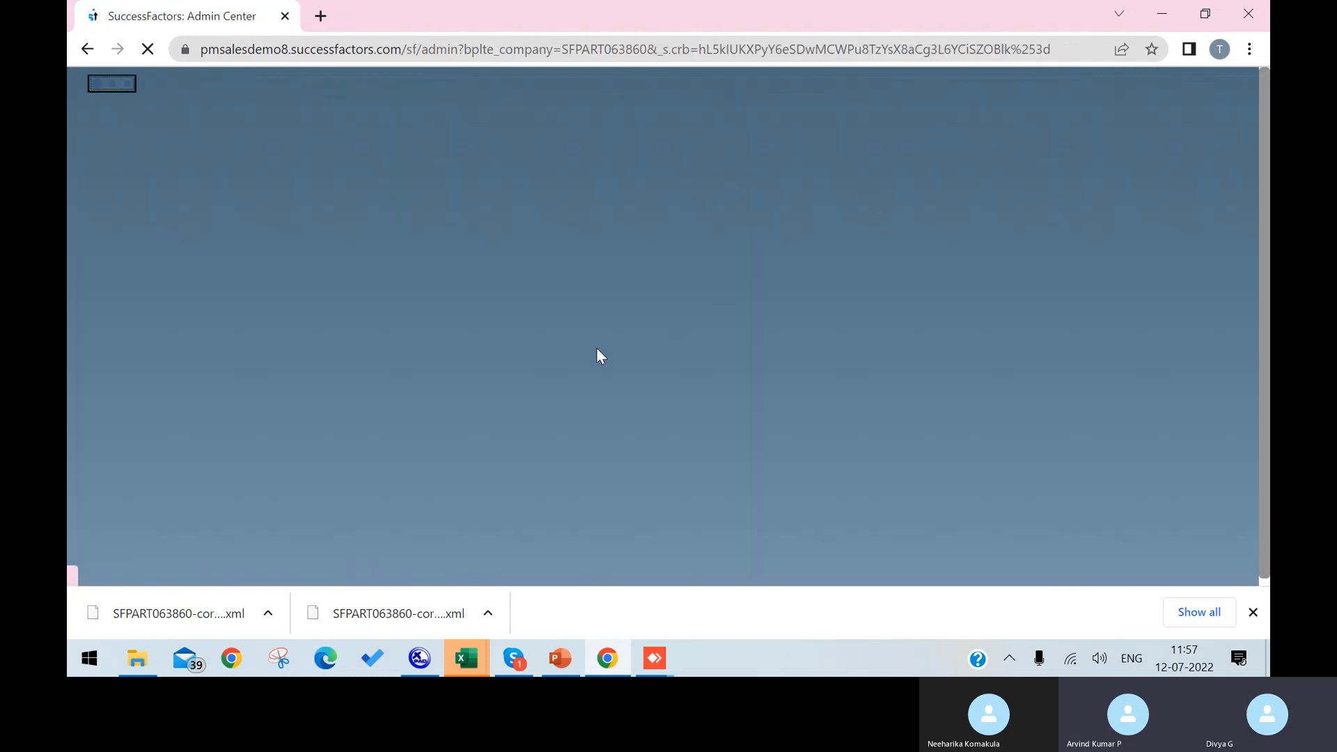
Step: In Excel, view the organisation structure in Objects_New and open the Location sheet of the EC Foundation Objects Workbook
mouse_move(467, 659)
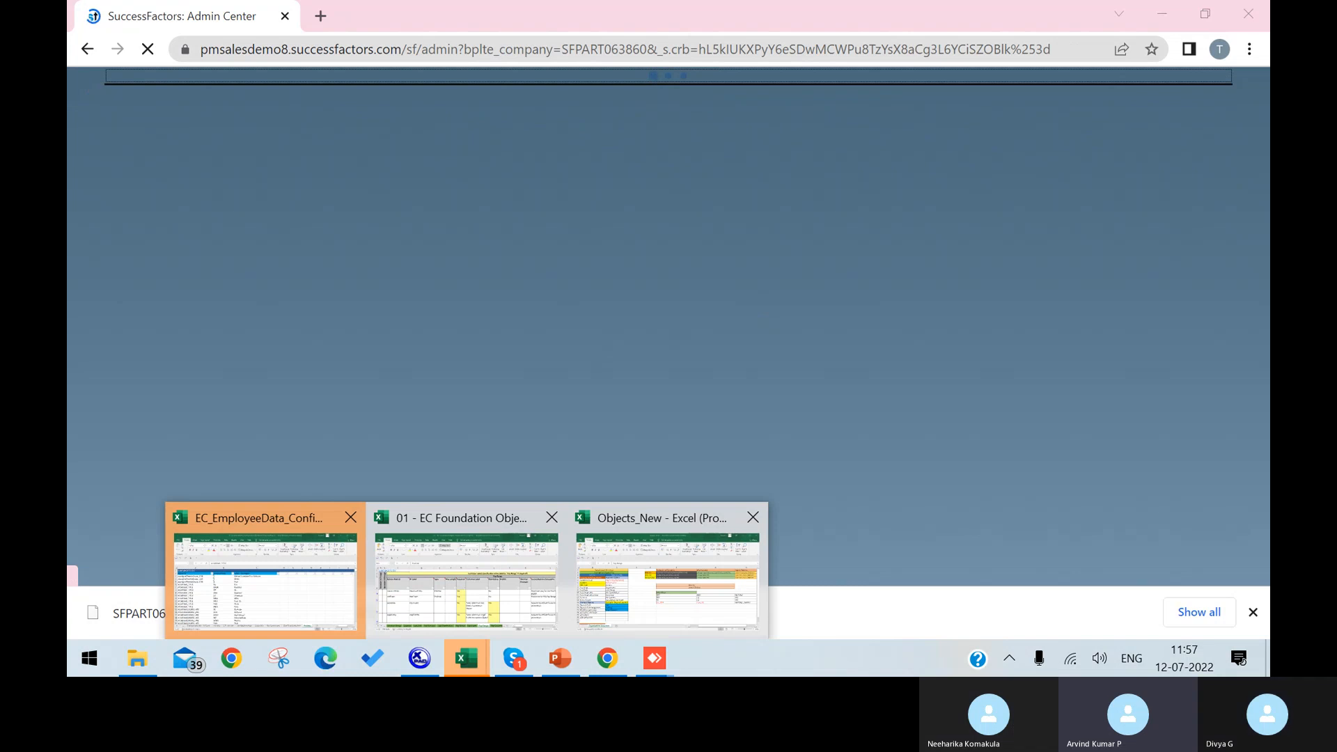
left_click(668, 571)
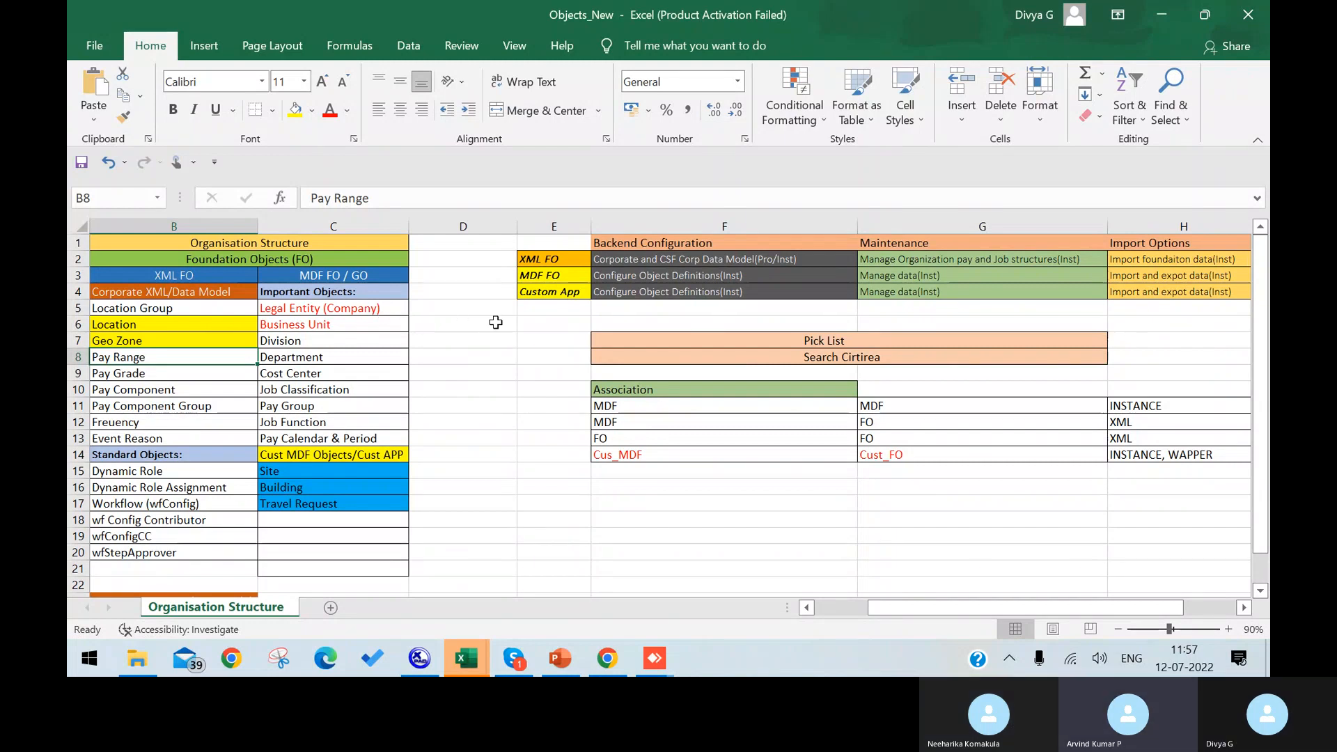
mouse_move(467, 658)
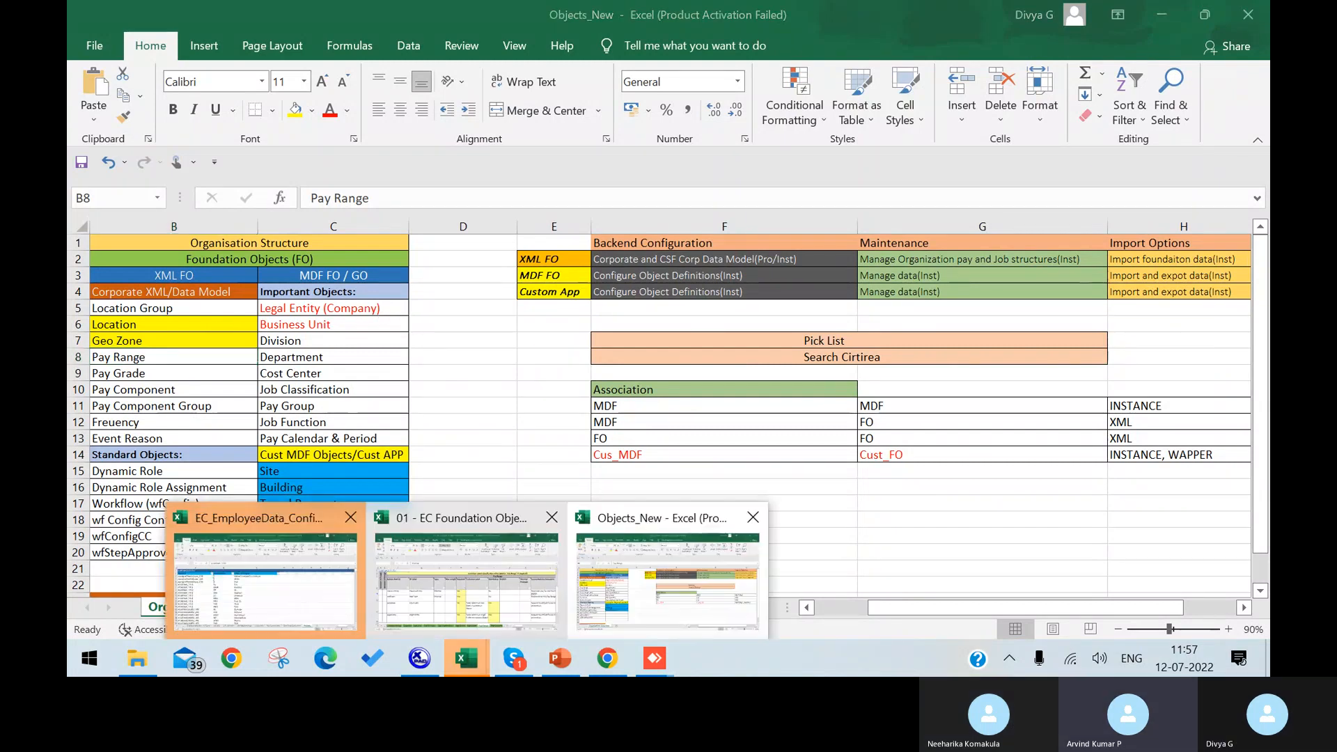
left_click(478, 578)
key("alt+Tab")
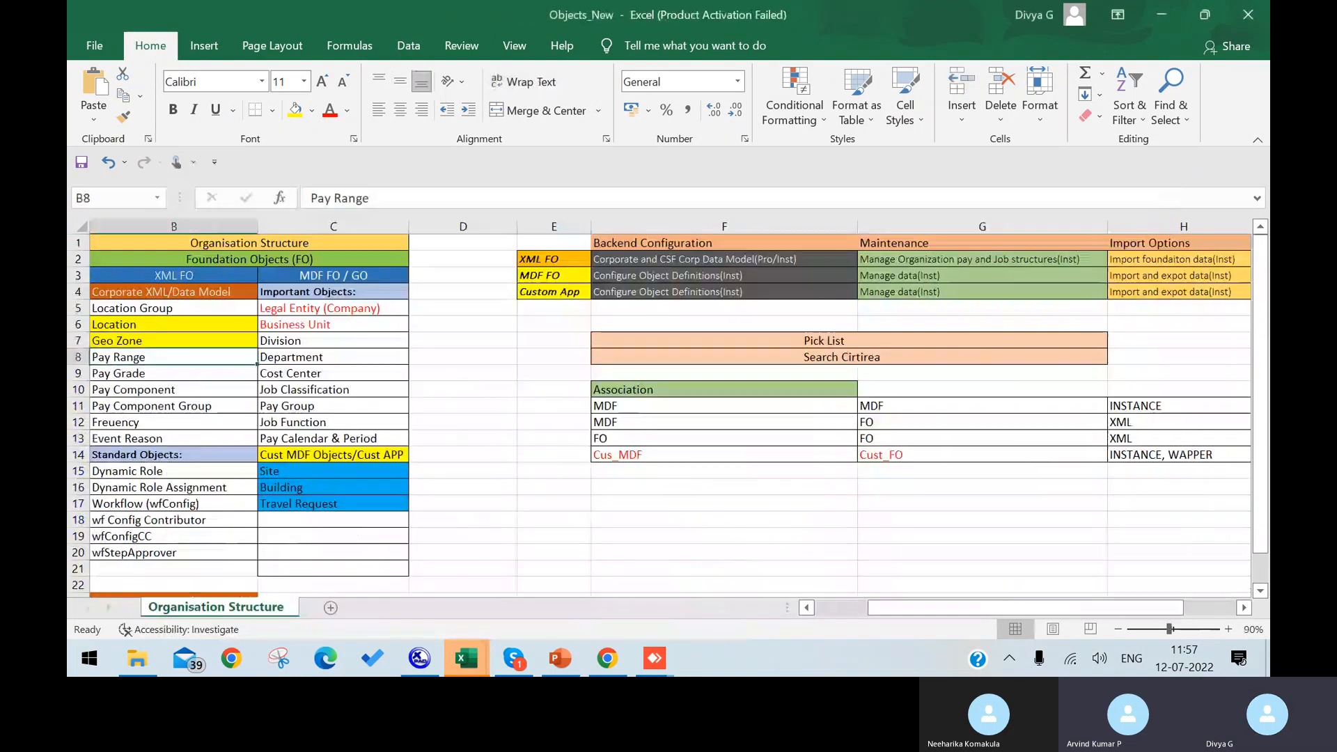
left_click(466, 658)
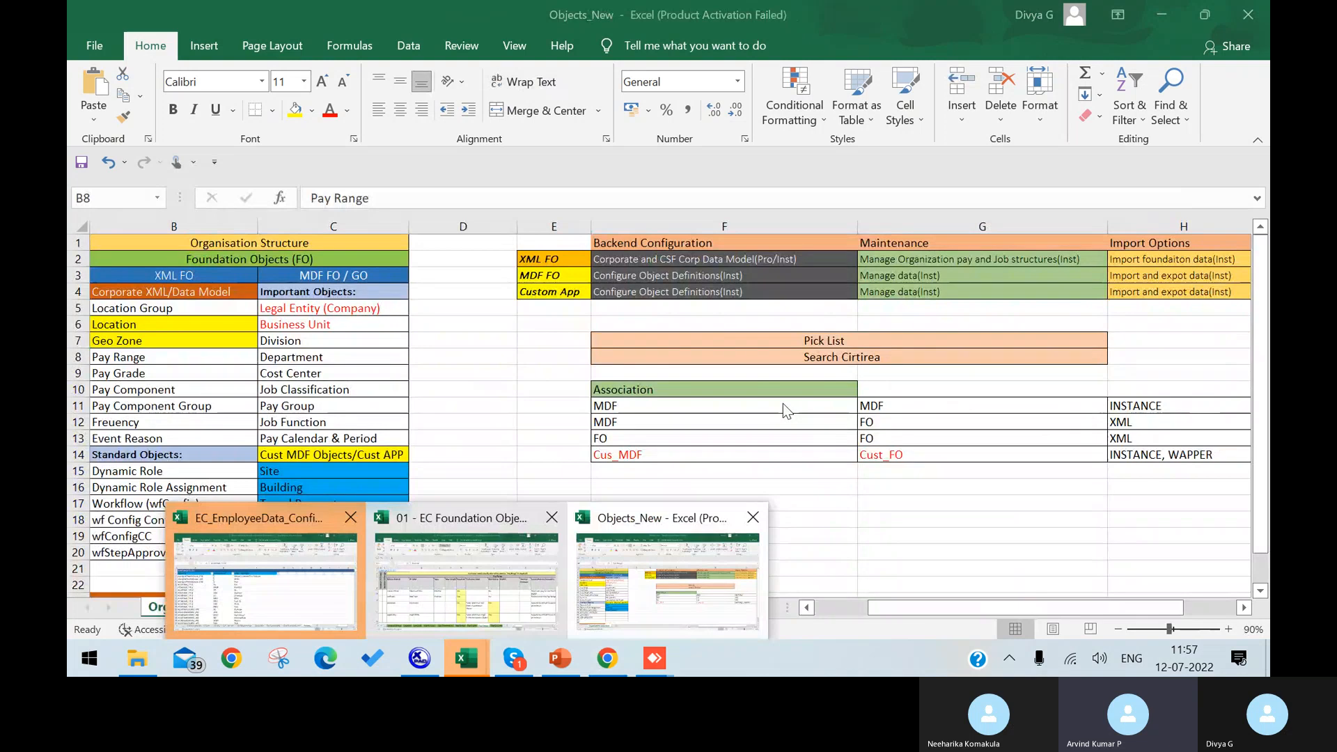
left_click(466, 581)
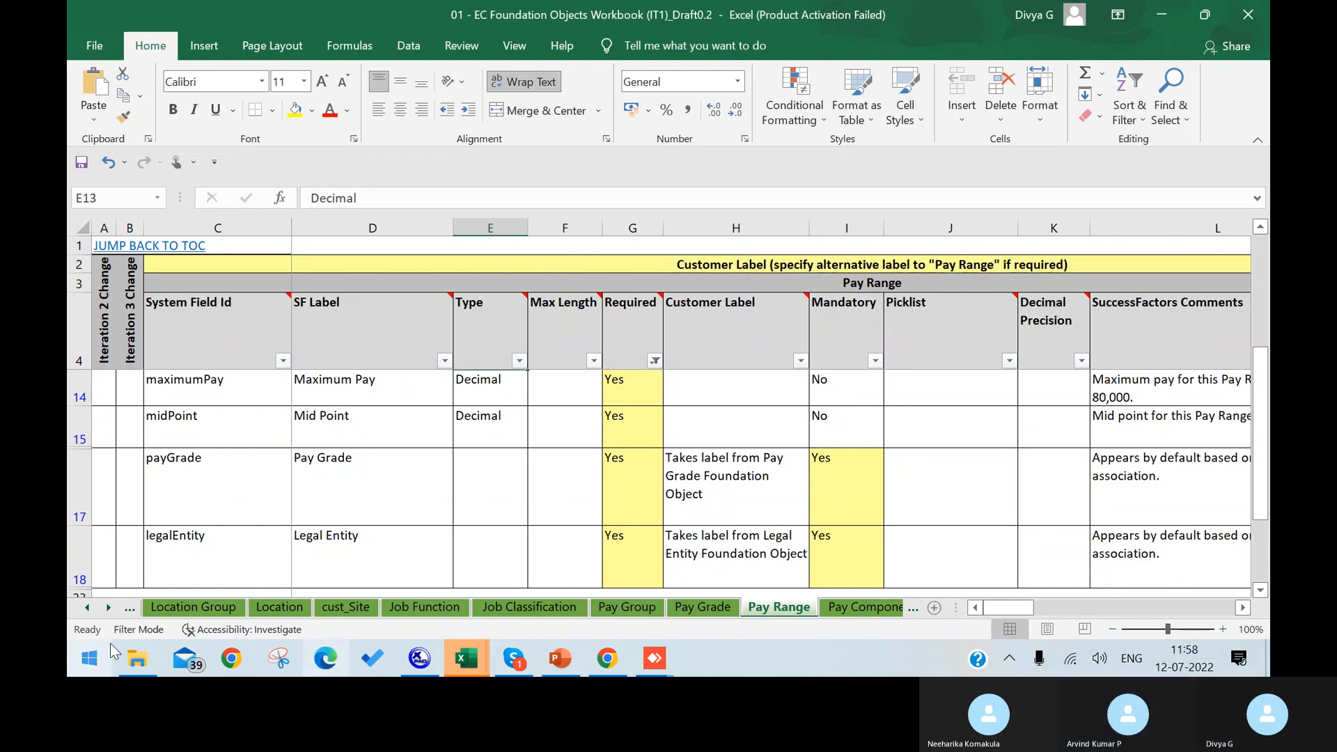
left_click(272, 609)
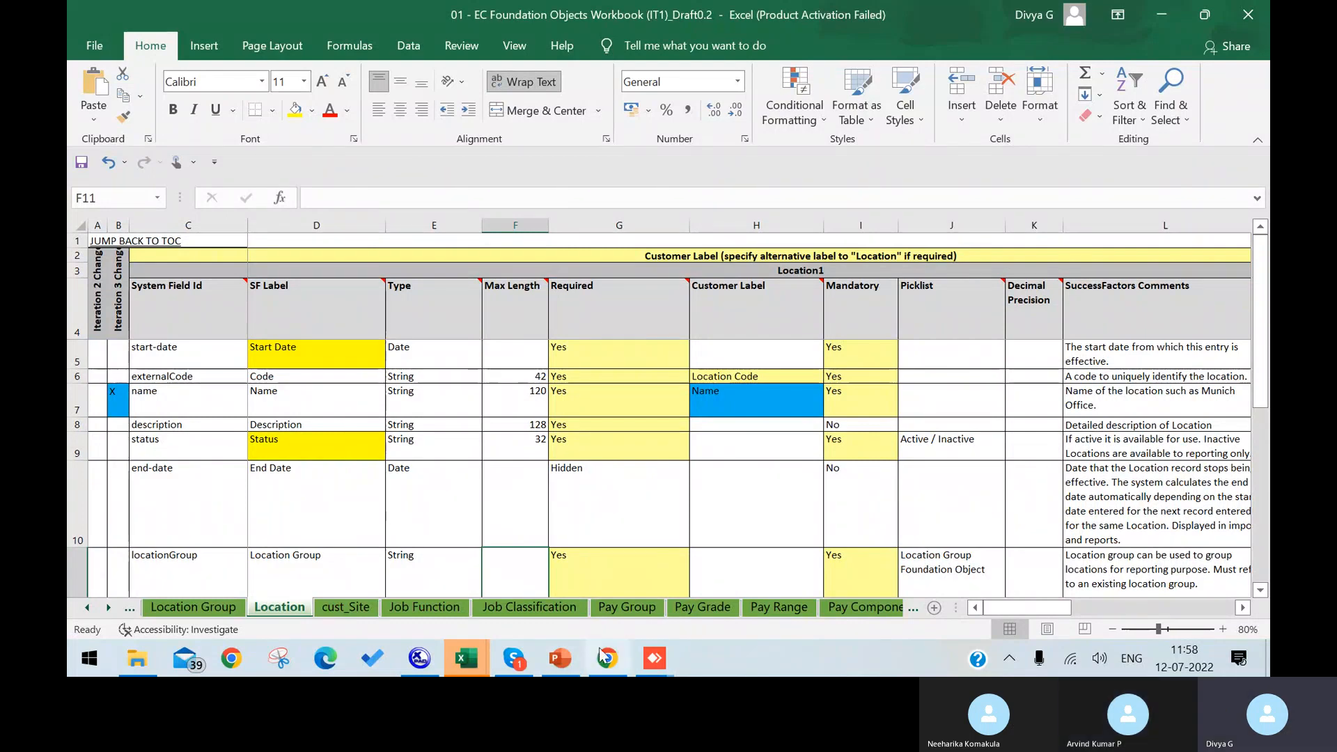
Step: Switch to SuccessFactors in Chrome, search the actions for "export" and open Import/Export Corporate Data Model
mouse_move(608, 666)
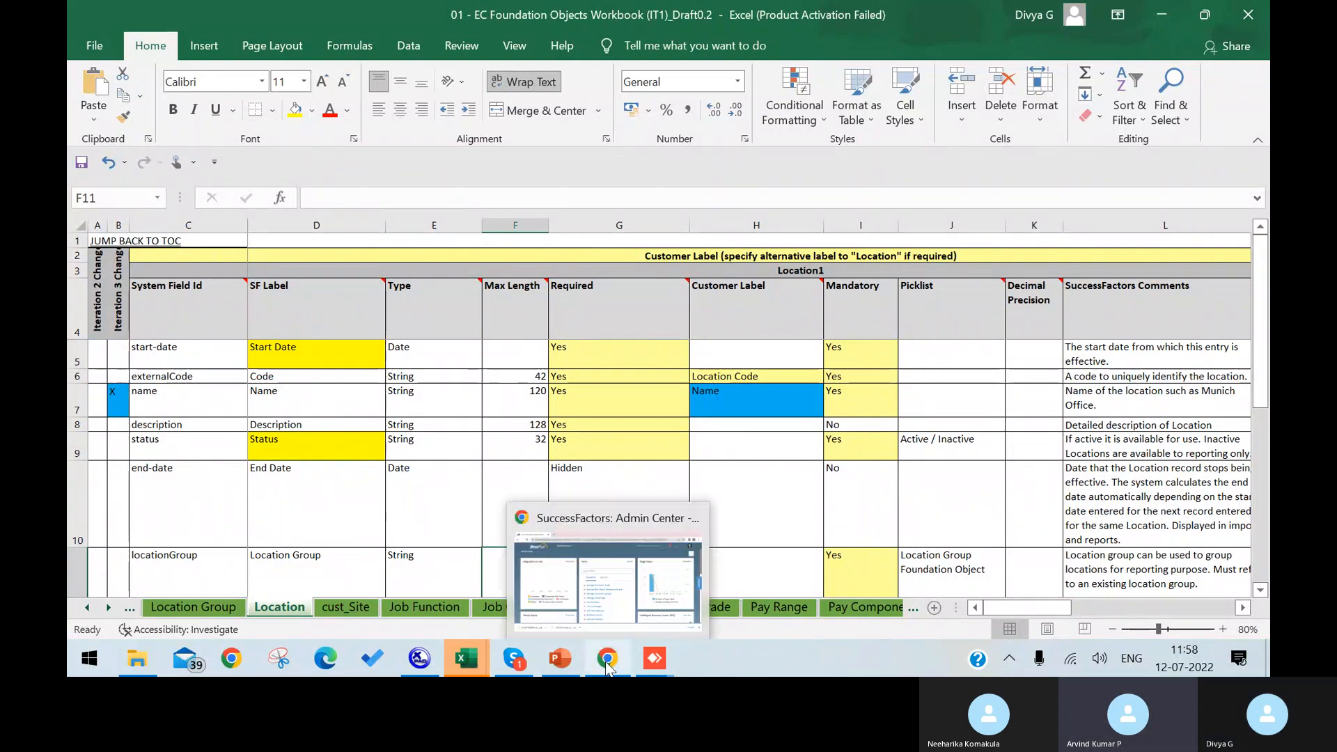
left_click(614, 578)
left_click(629, 558)
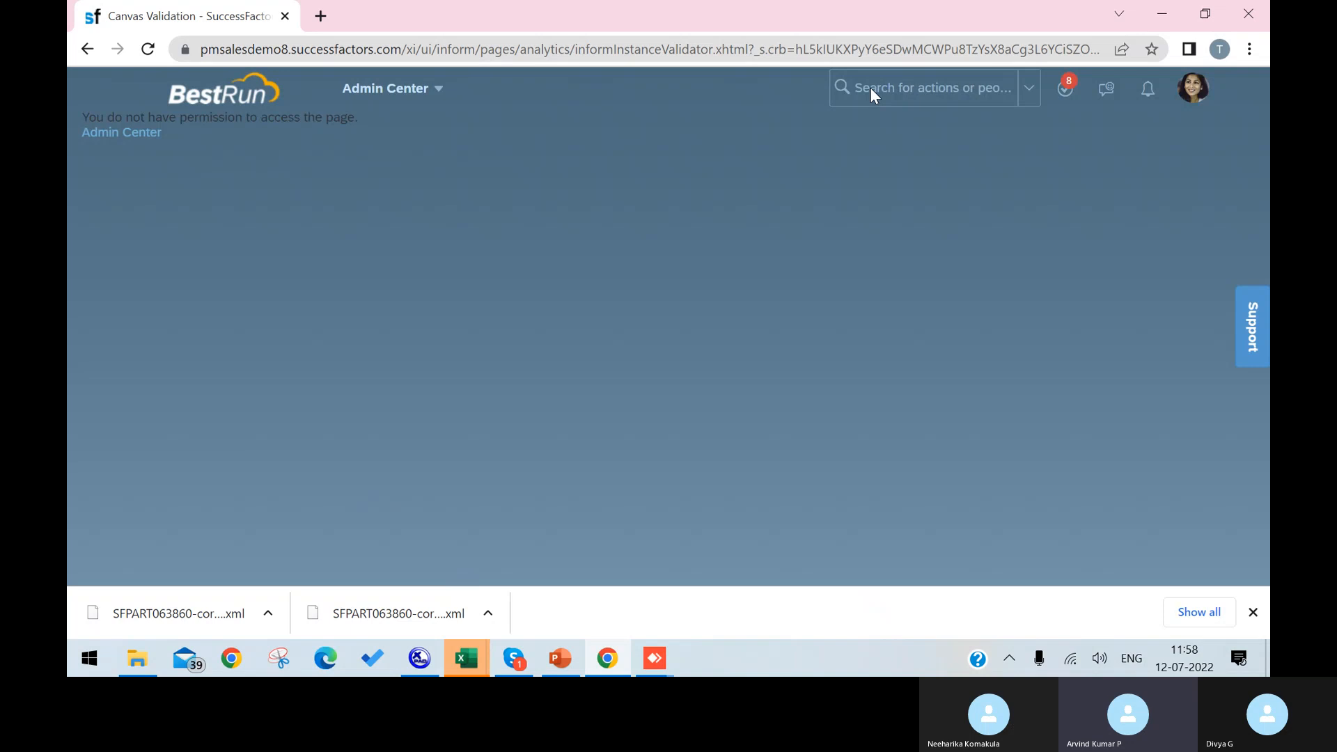
left_click(871, 90)
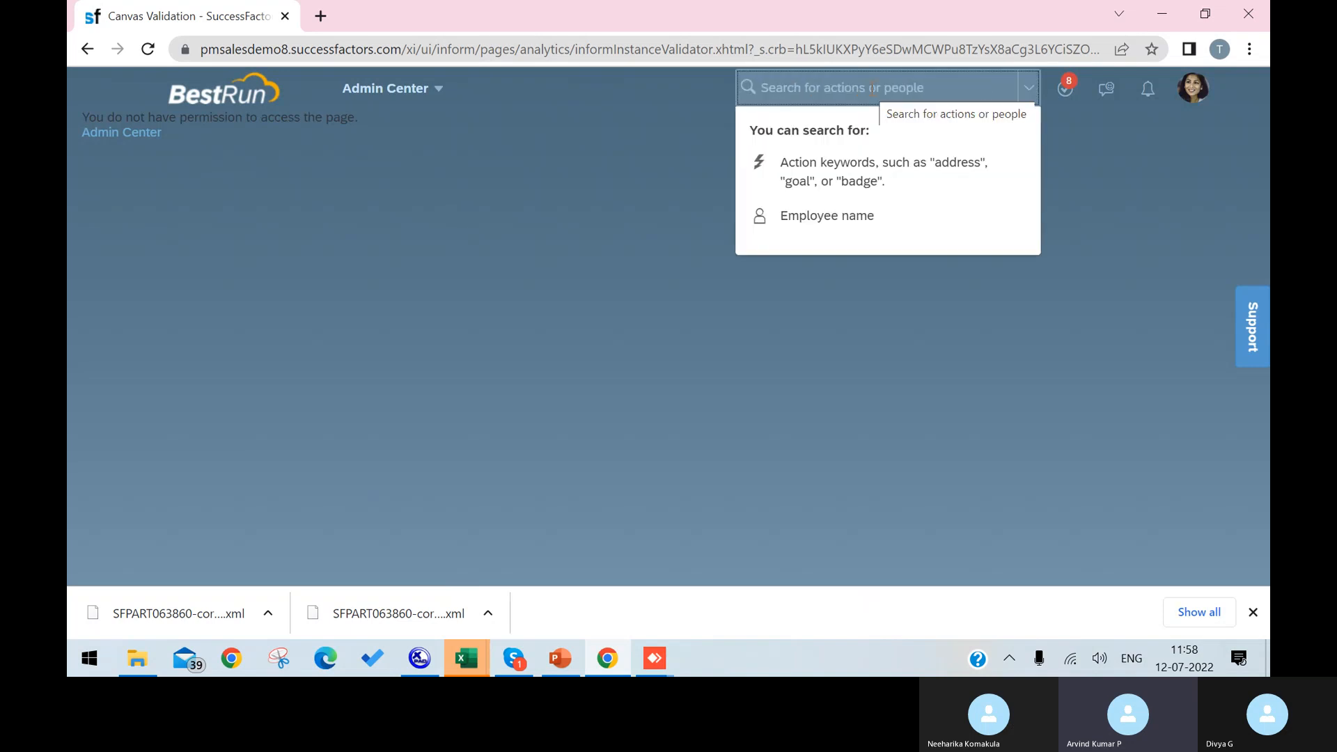
type("export")
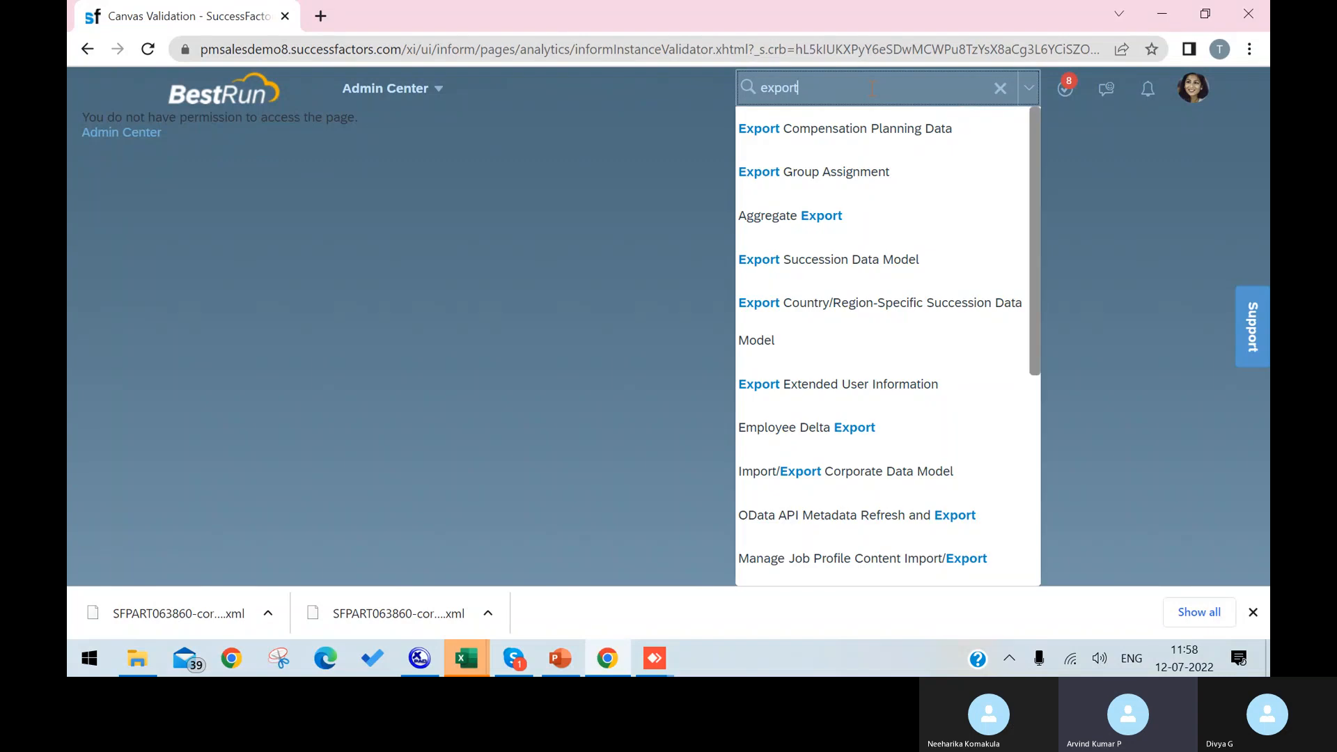
left_click(886, 481)
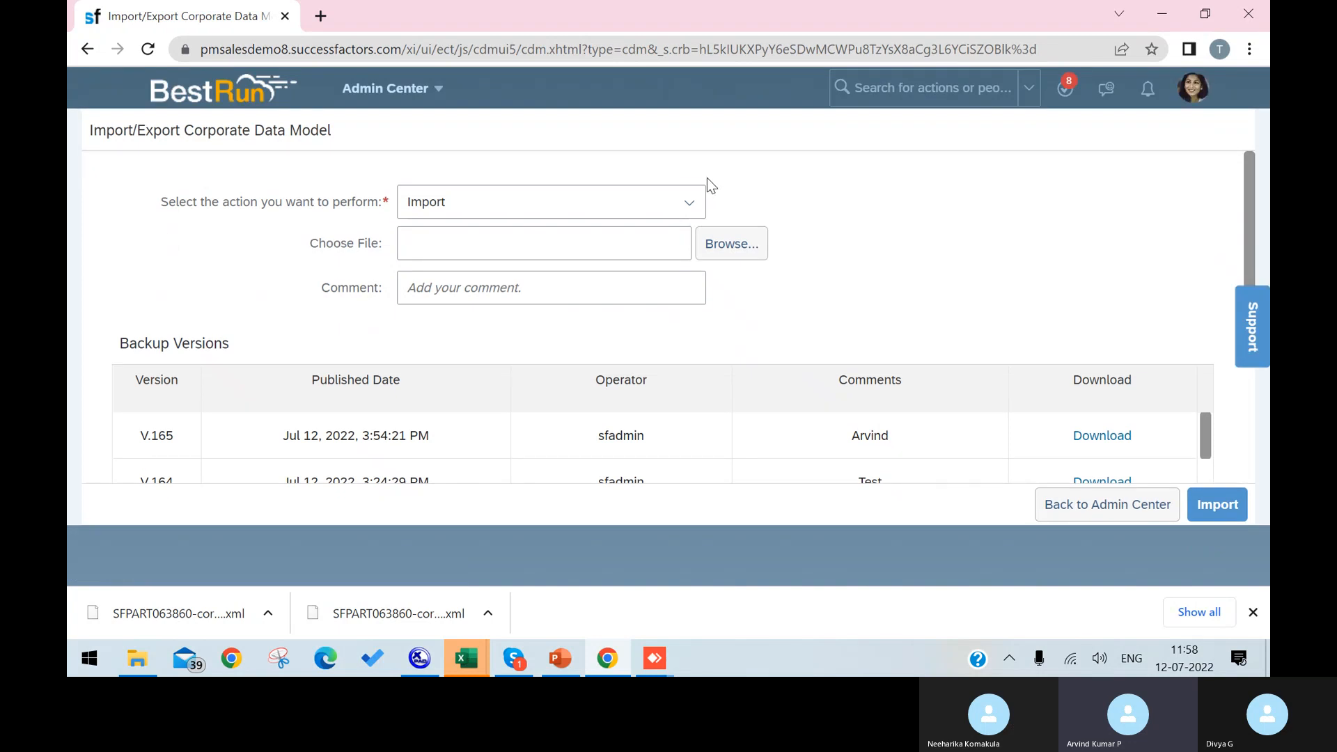
Step: Choose the Export action and export the current corporate data model
left_click(693, 209)
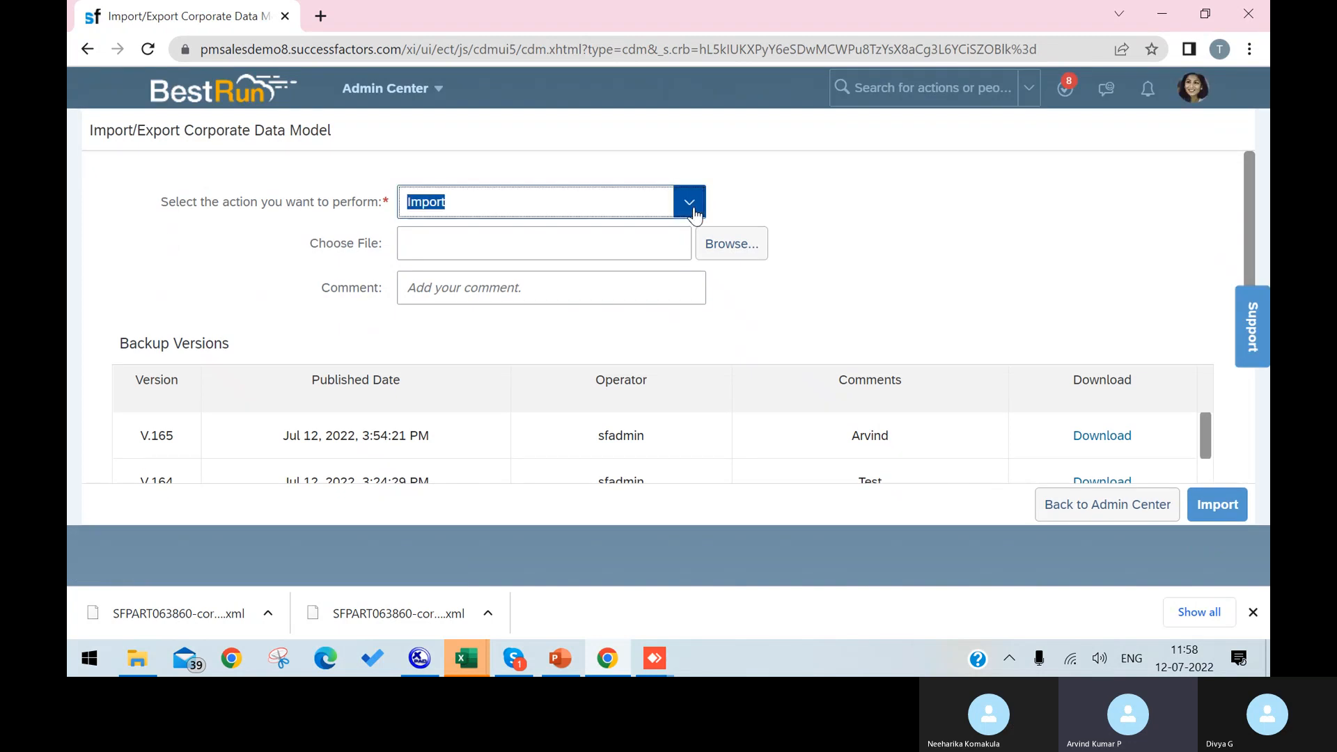
left_click(576, 292)
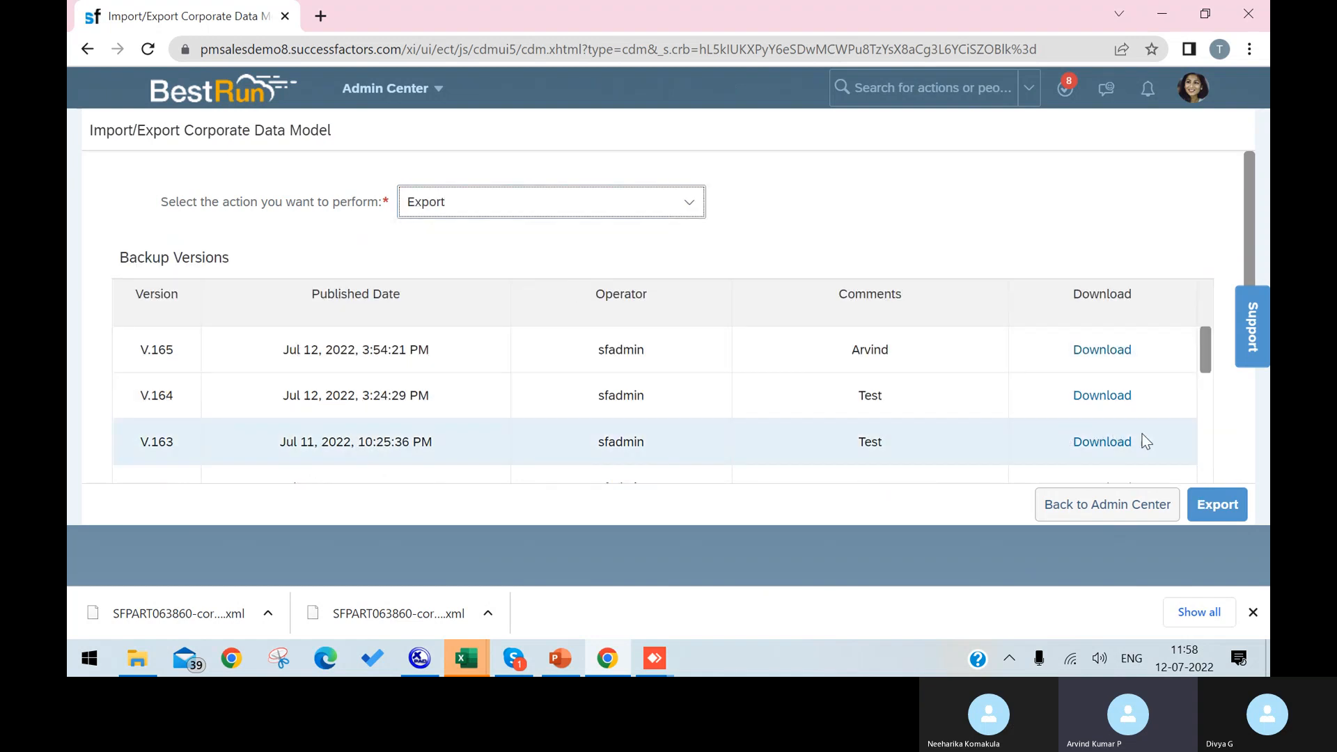
left_click(1218, 507)
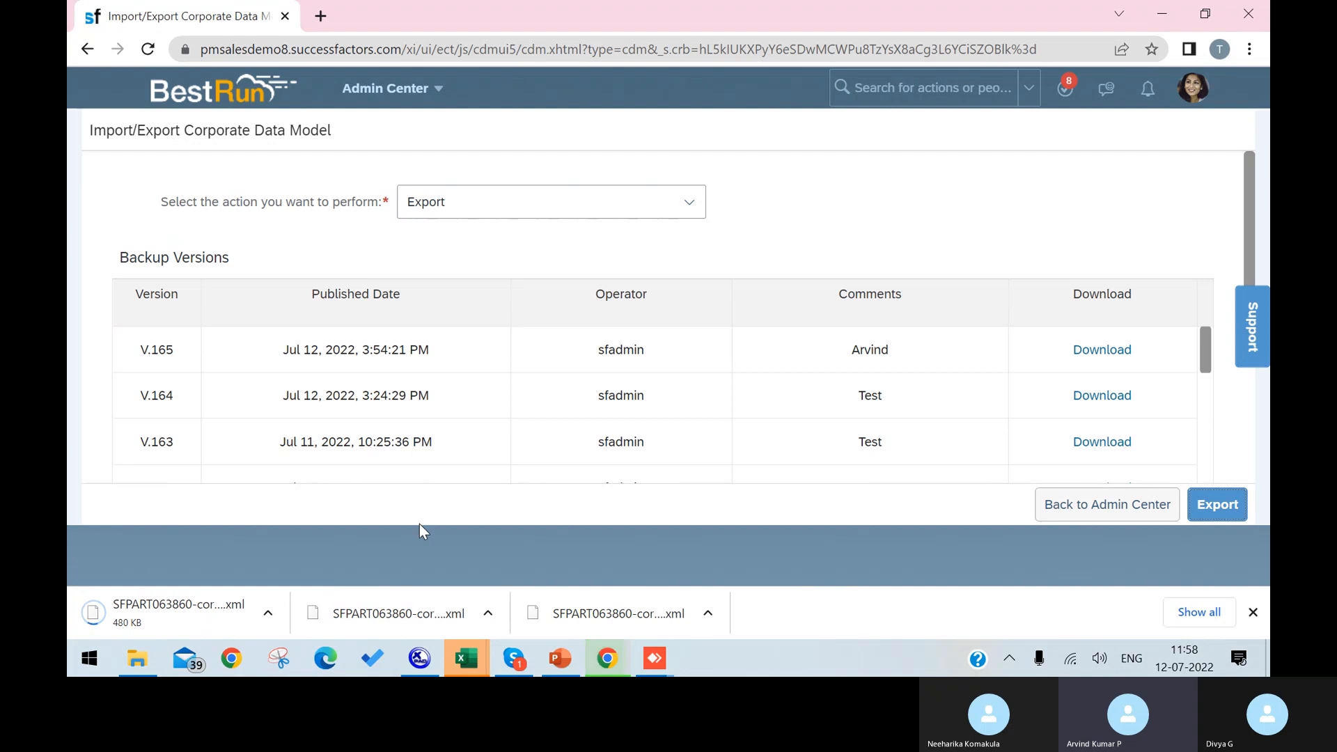
Step: Open the exported file SFPART063860-corporate-datamodel (8) from the Downloads folder in XmlPad
left_click(152, 659)
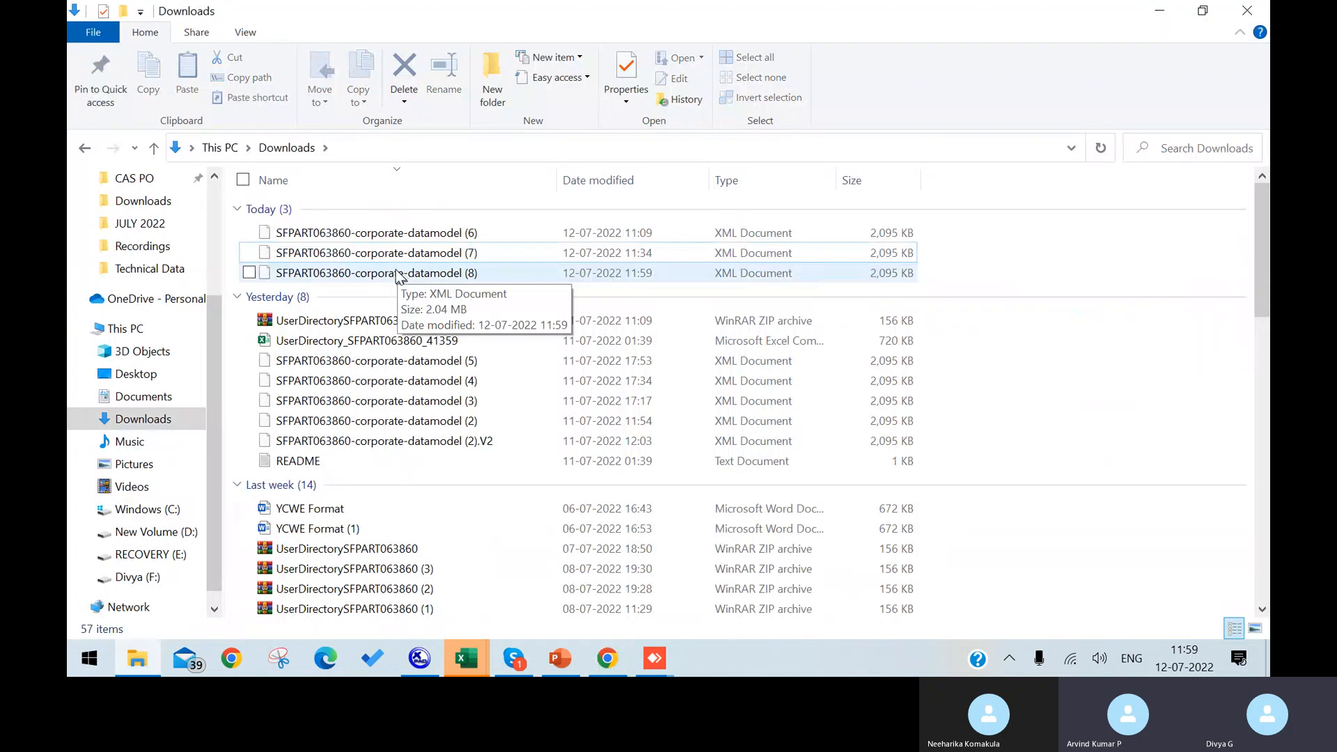
left_click(398, 273)
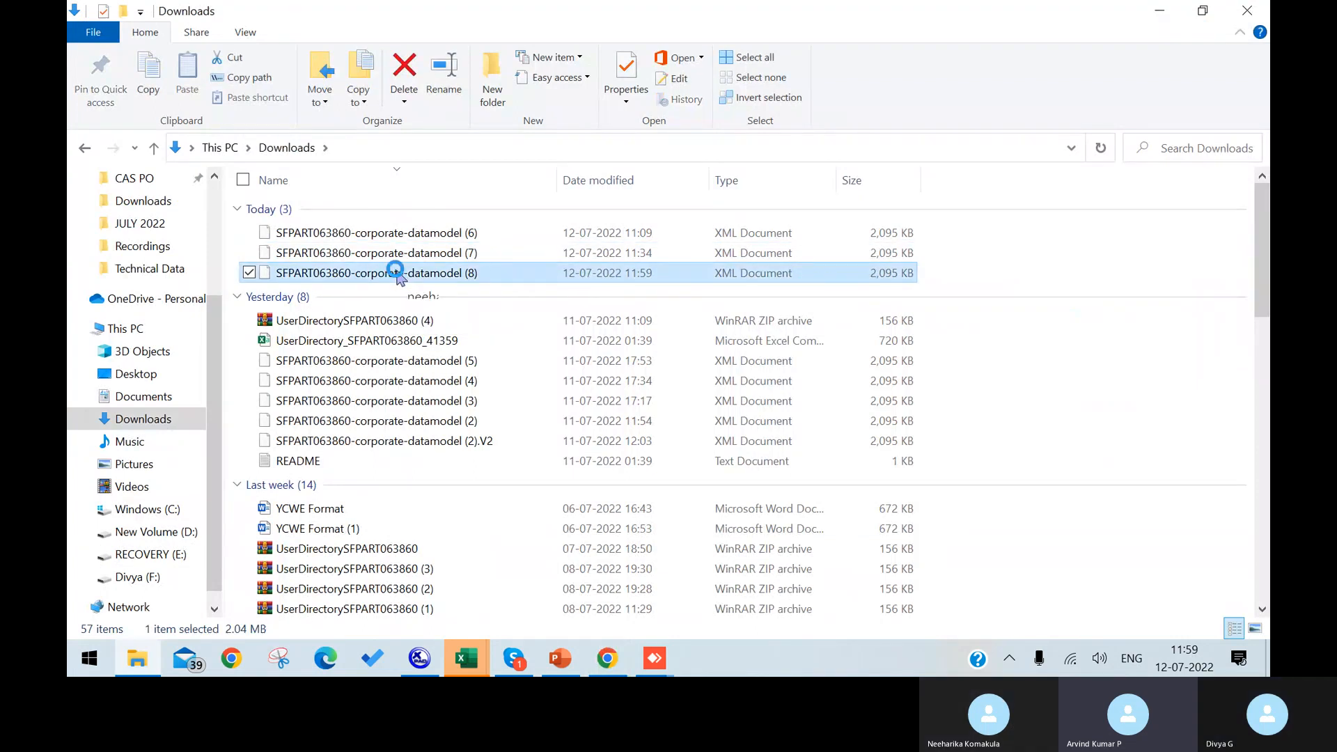
right_click(399, 276)
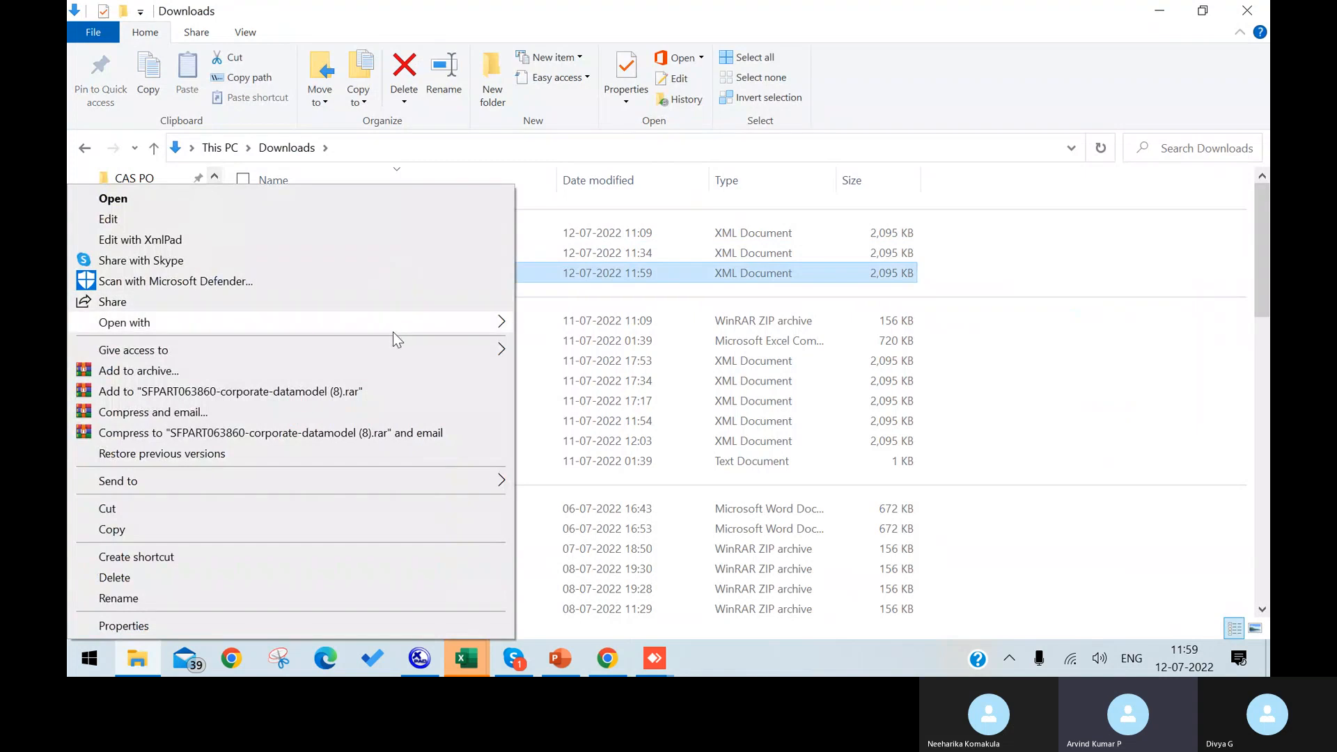
left_click(160, 241)
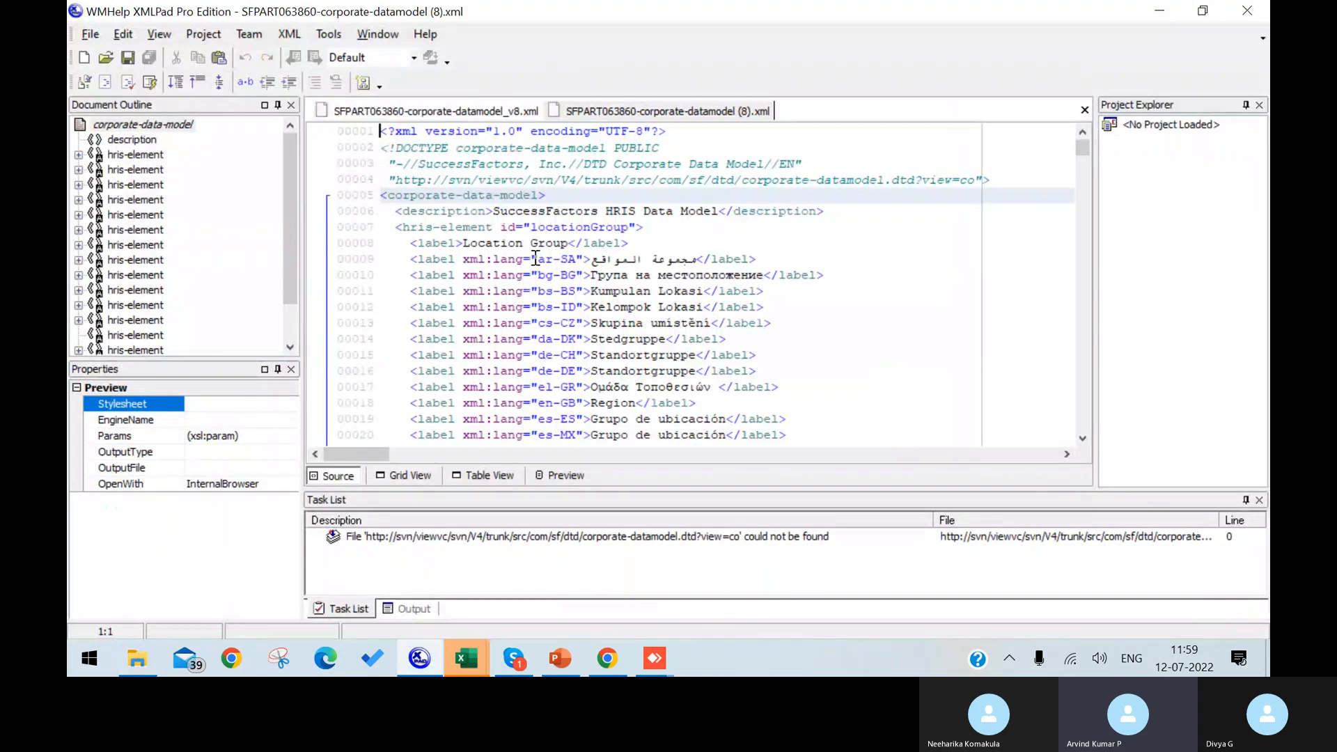
Step: Display the XML in Table View and expand corporate-data-model and its hris-element list
left_click(487, 479)
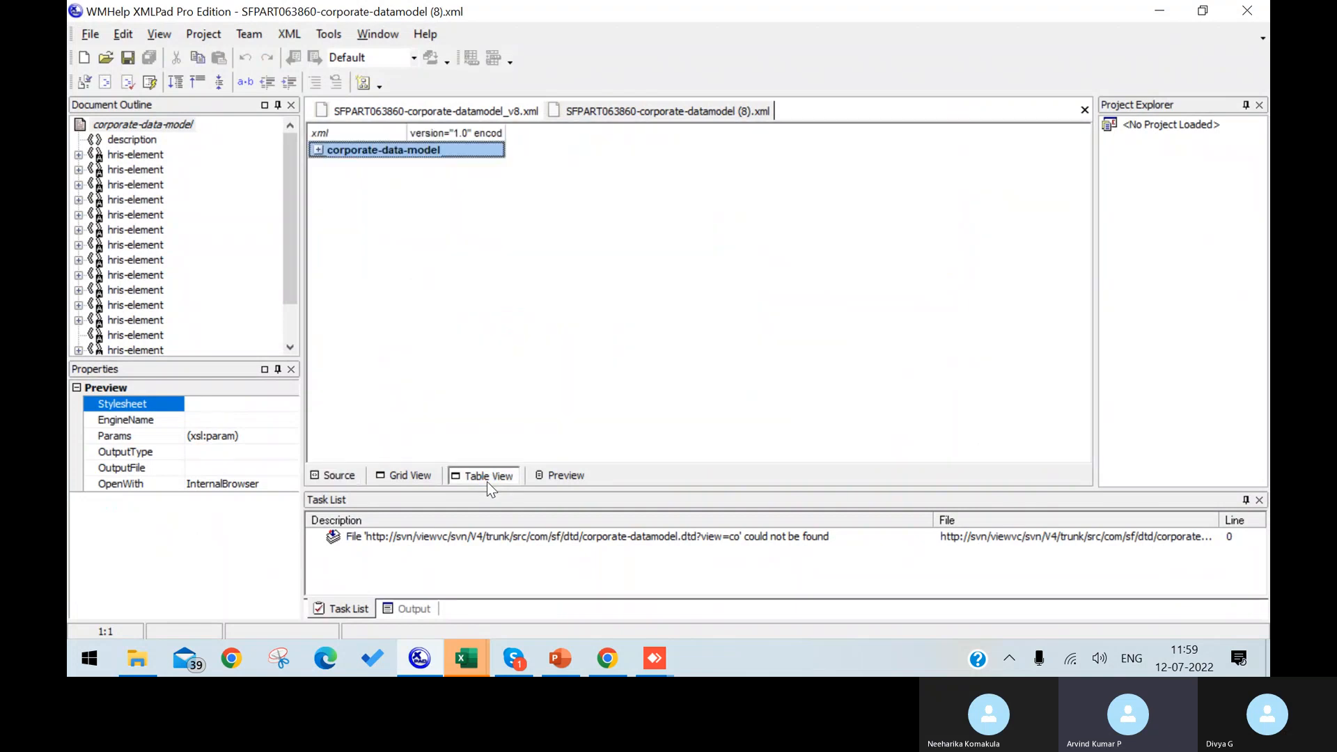
left_click(318, 150)
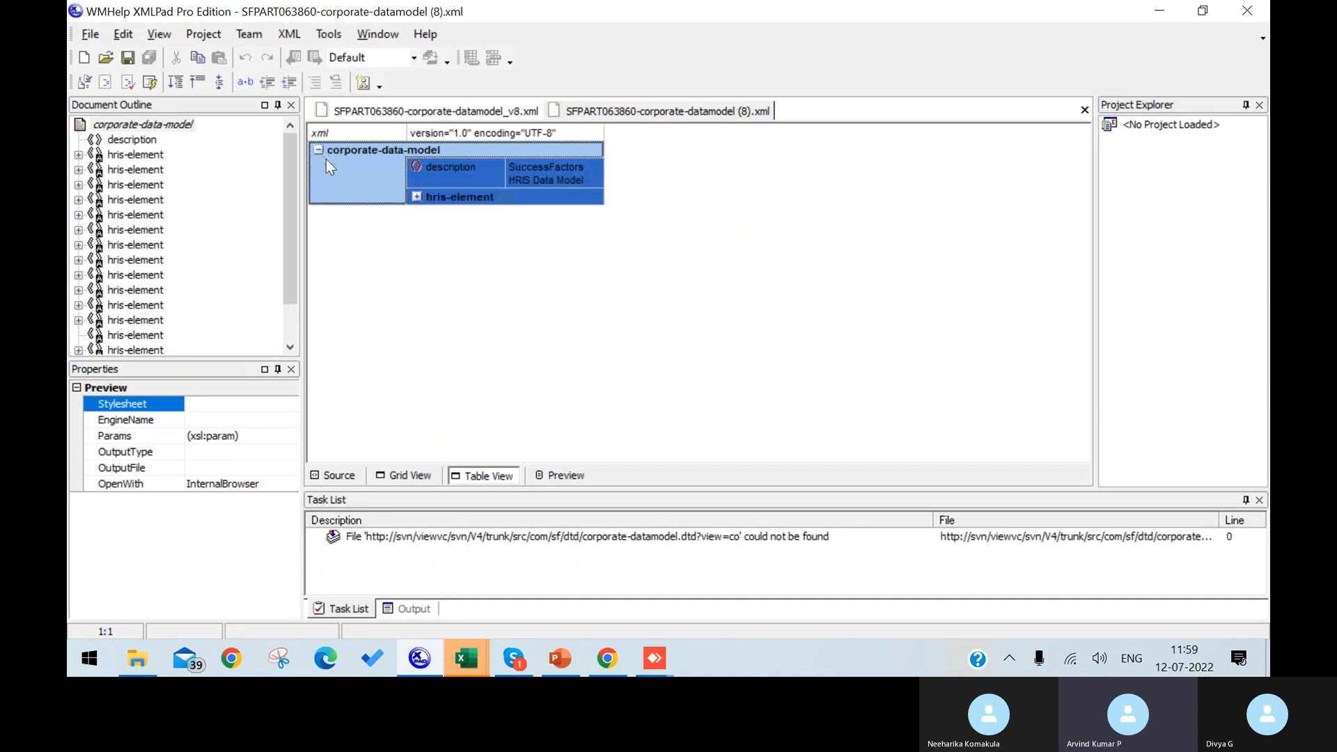
left_click(416, 197)
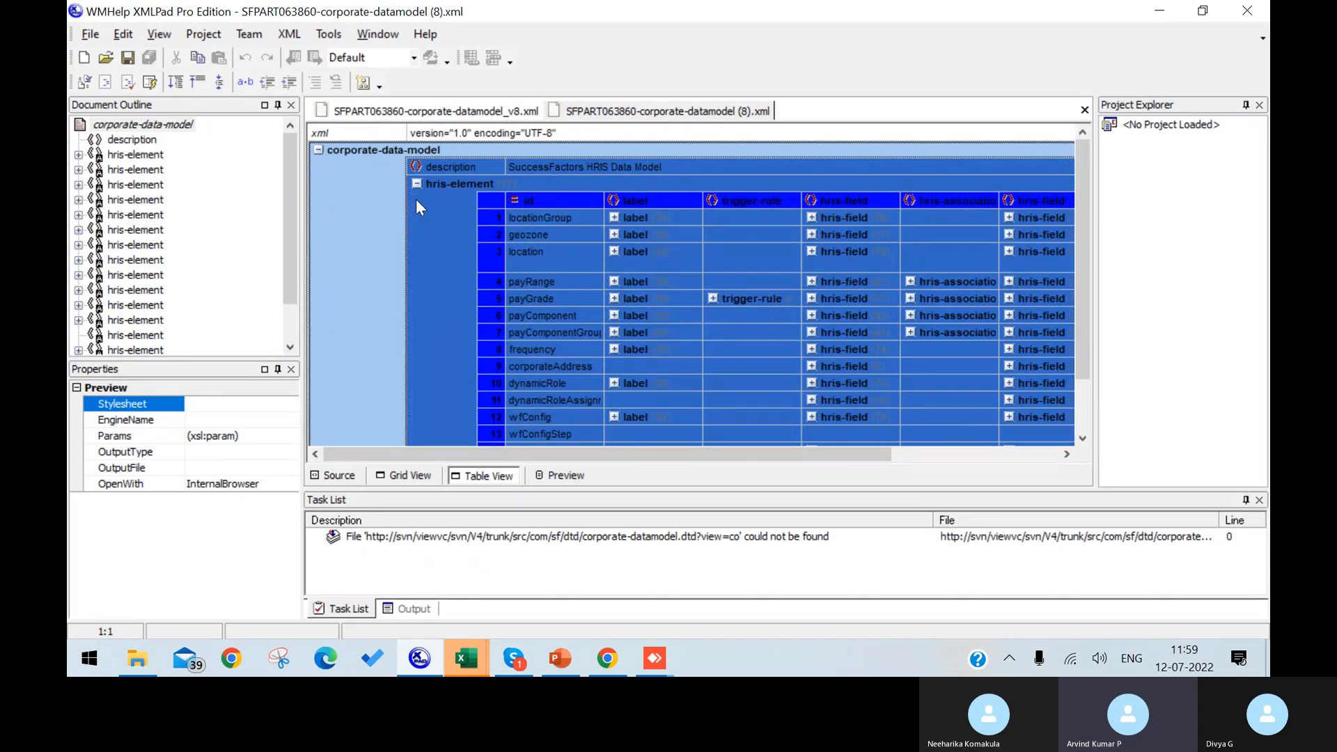
Step: Expand the hris-field list of the location element and review its max-length, id, visibility, required and label columns
left_click(573, 258)
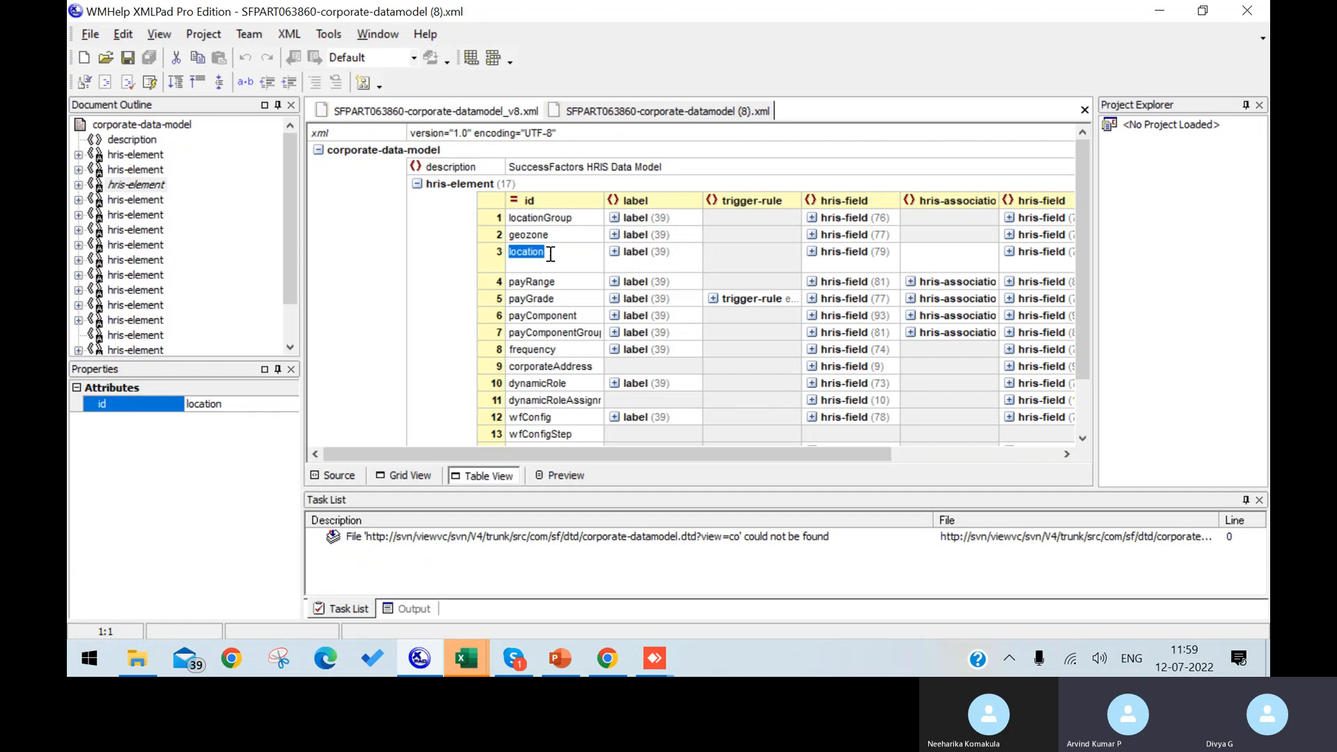
left_click(812, 255)
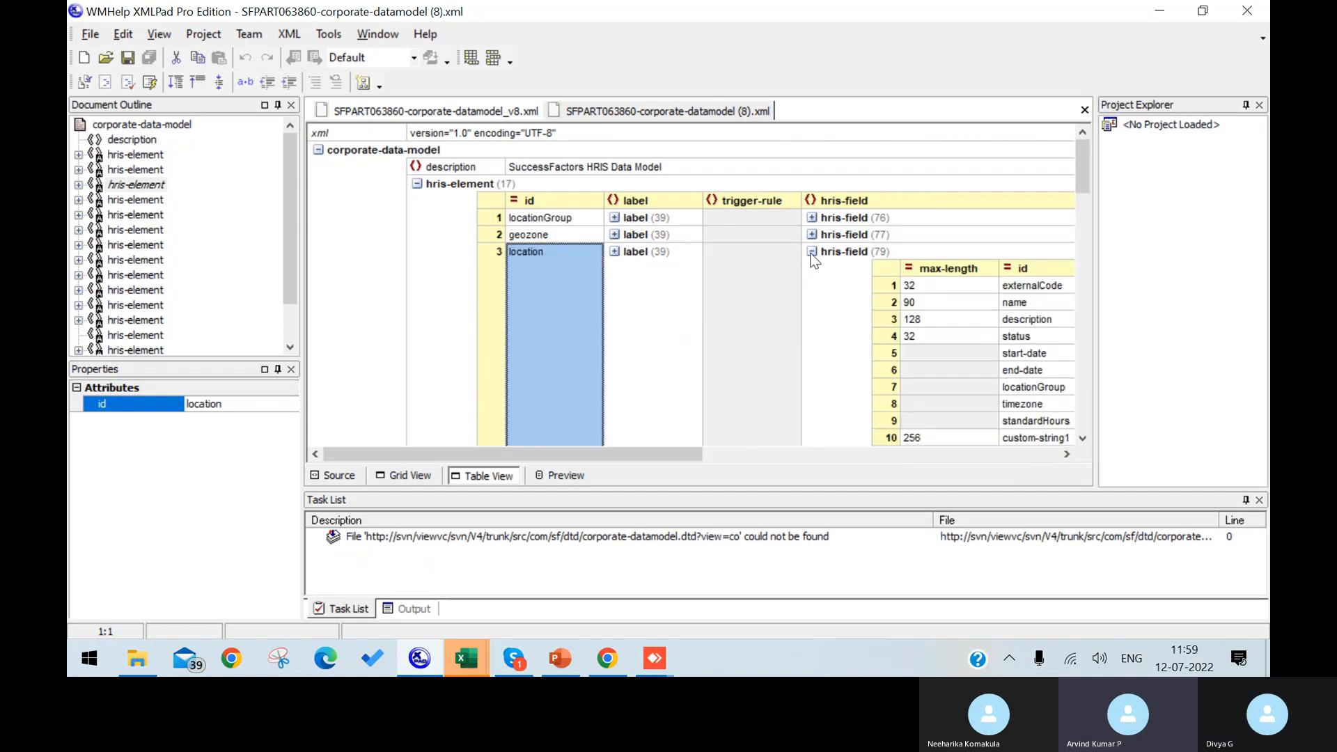
left_click(813, 252)
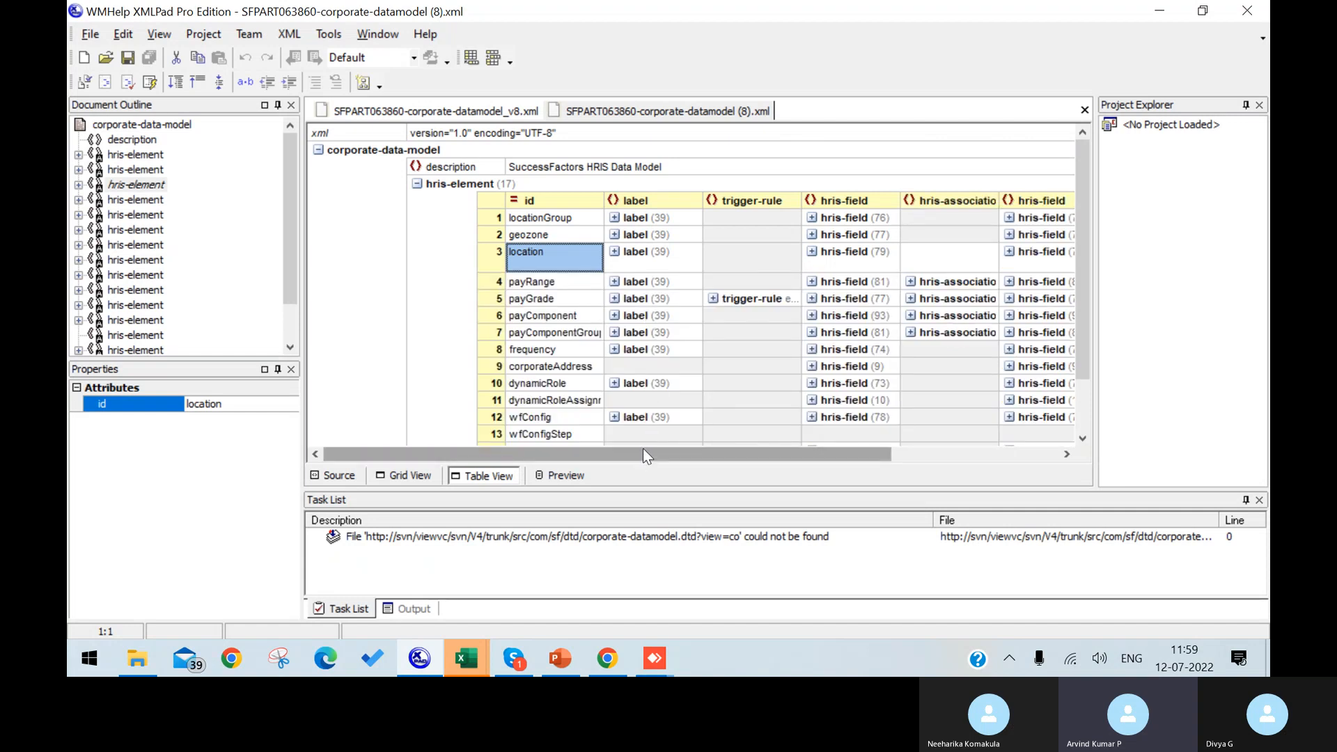
left_click(812, 251)
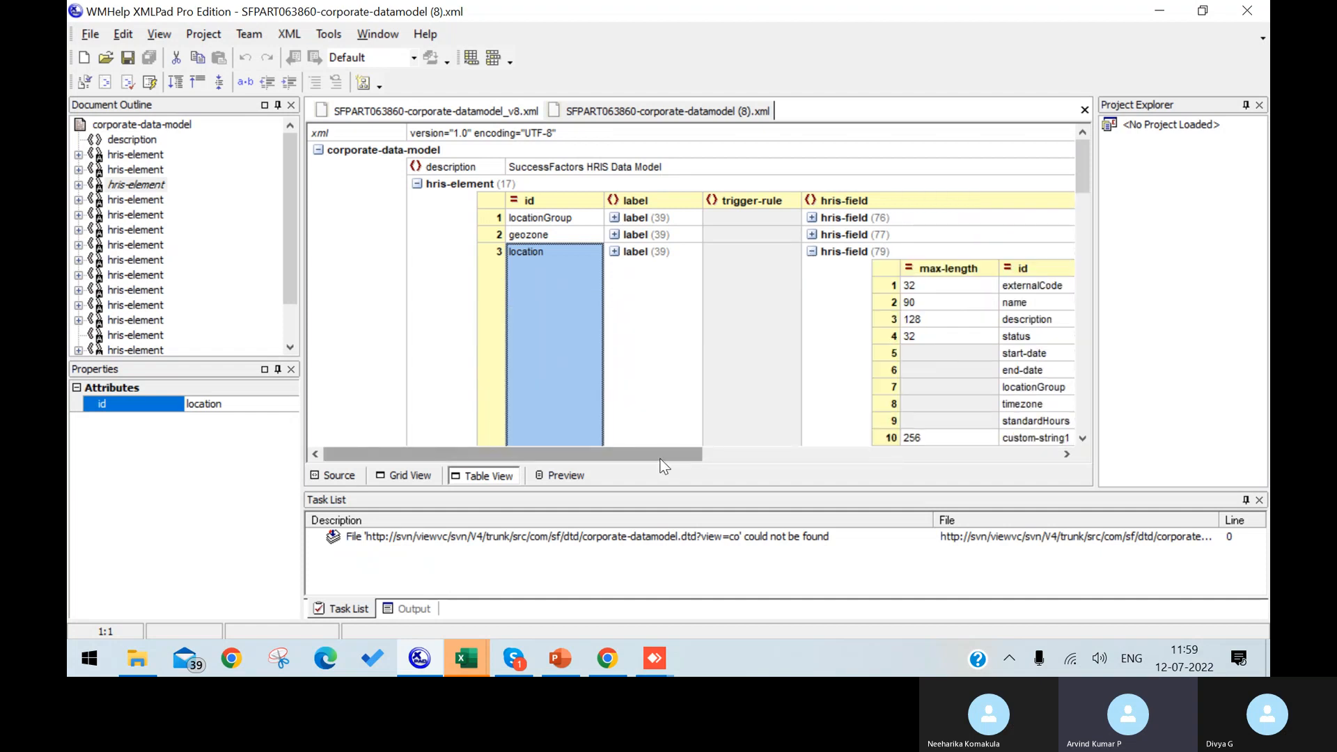
left_click_drag(661, 460, 807, 452)
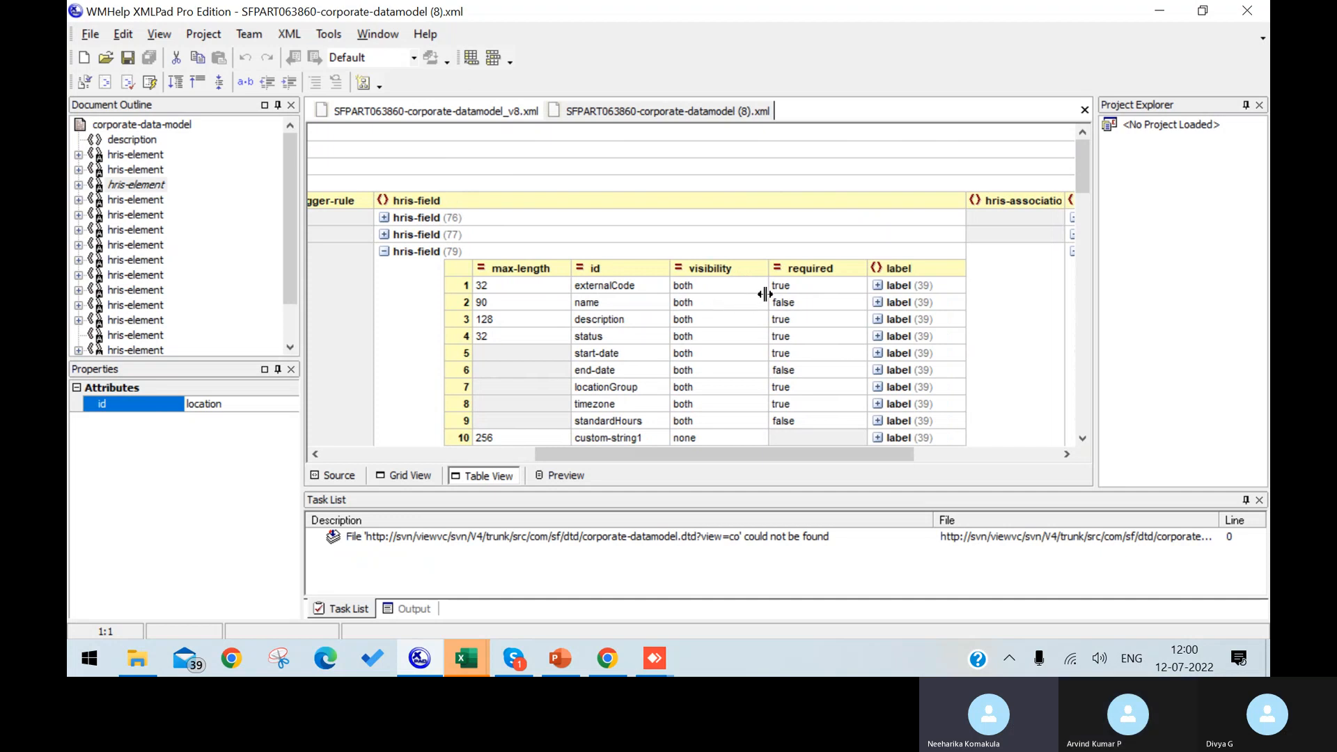
key("alt+Tab")
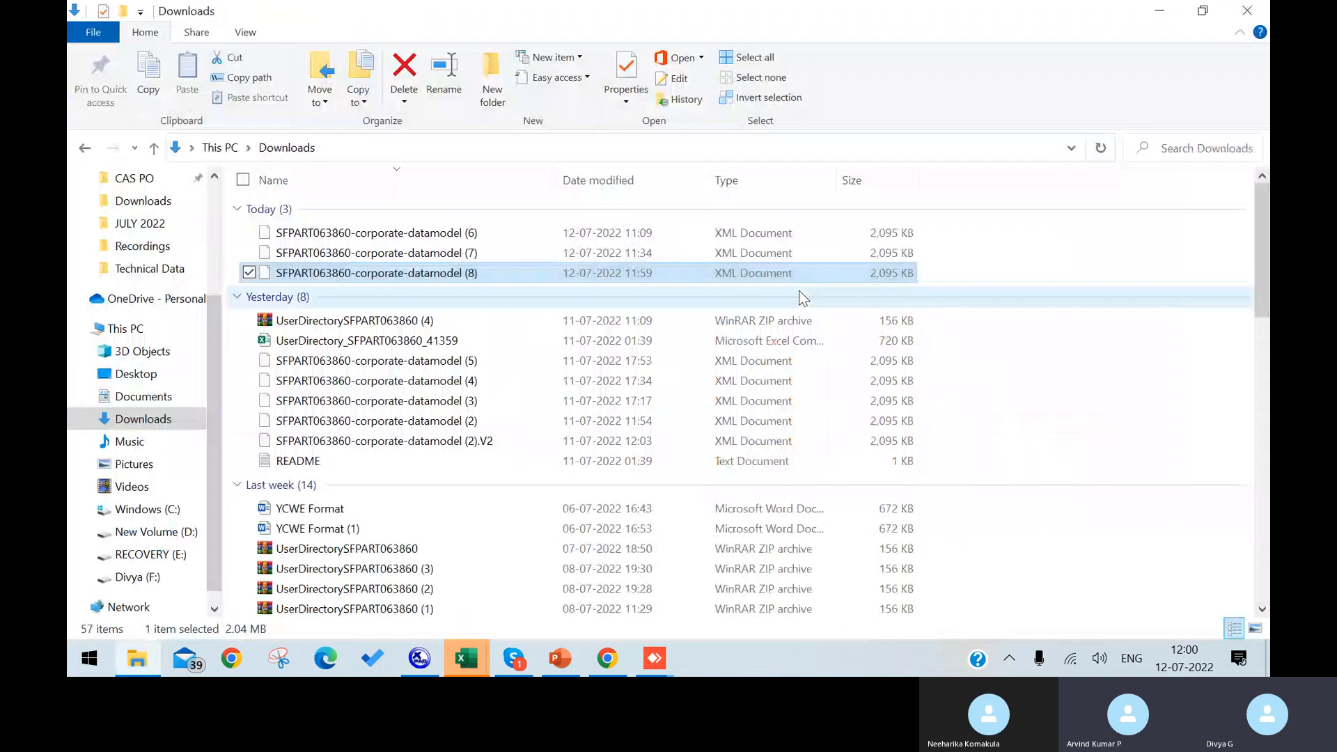
key("alt+Tab")
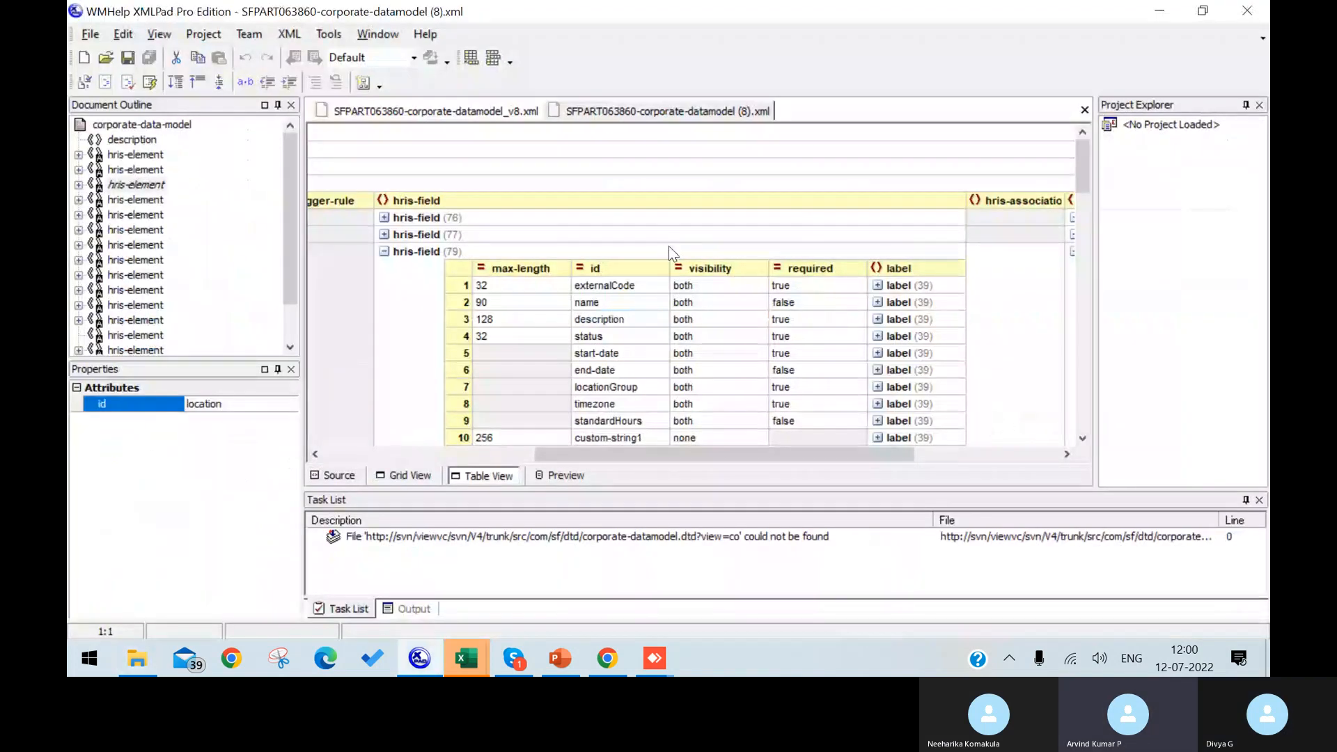
Step: Switch to the EC Foundation Objects workbook in Excel and check the Max Length of externalCode on the Location sheet
key("alt+Tab")
key("alt+Tab")
key("alt+Tab")
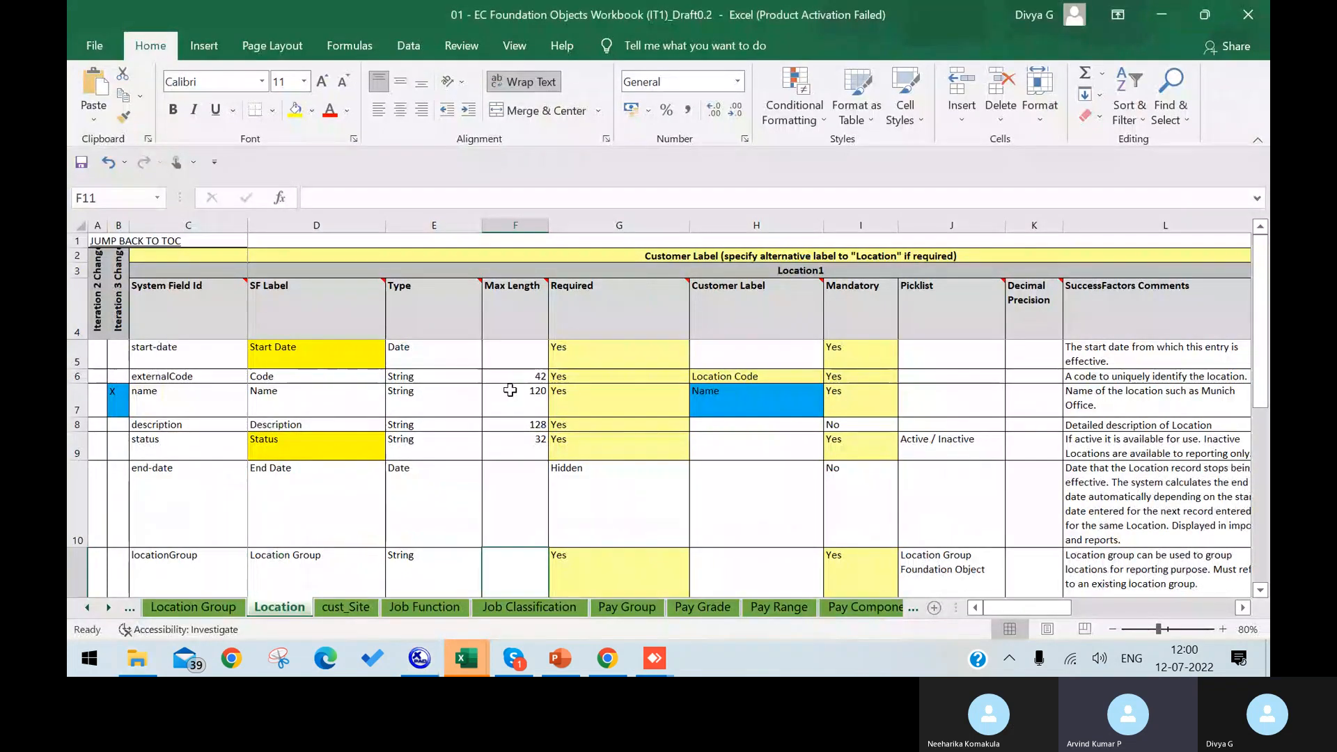
left_click(532, 377)
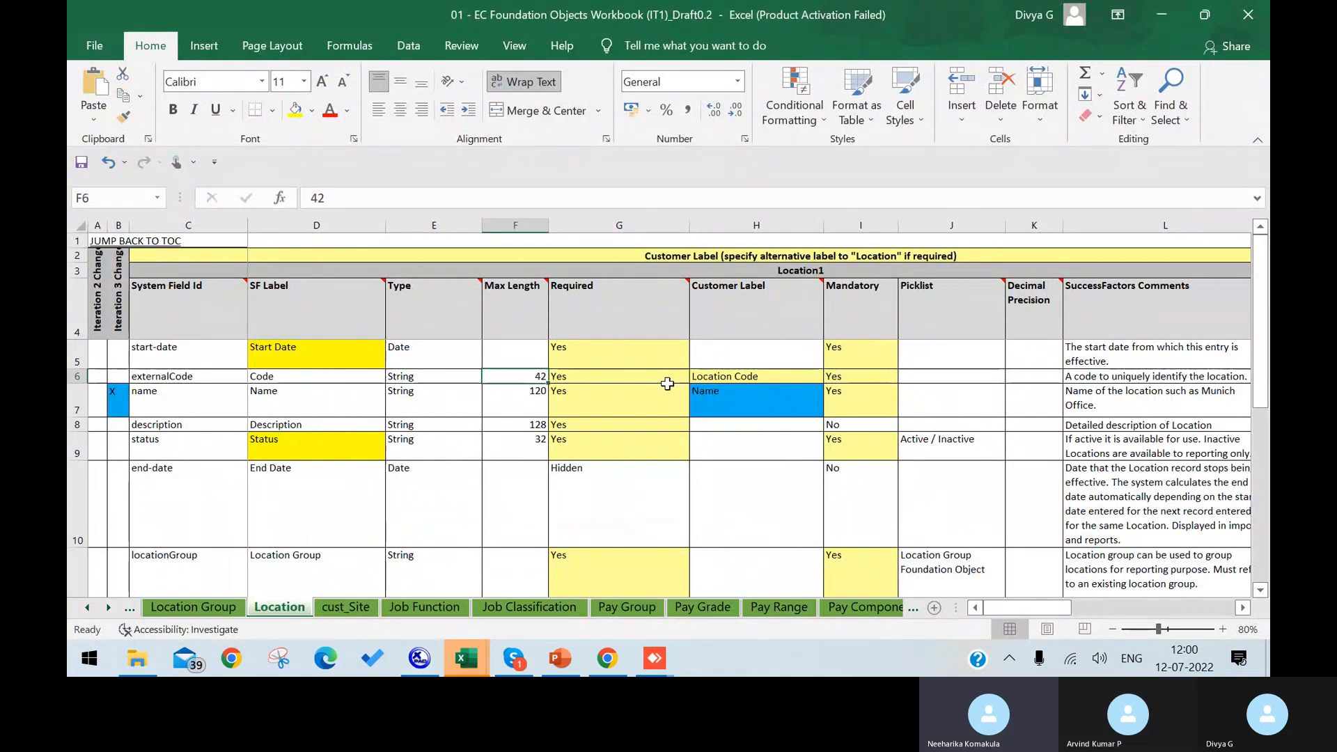
Step: Back in XMLPad, show the location element's externalCode field in the XML source and set its max-length to 42
key("alt+Tab")
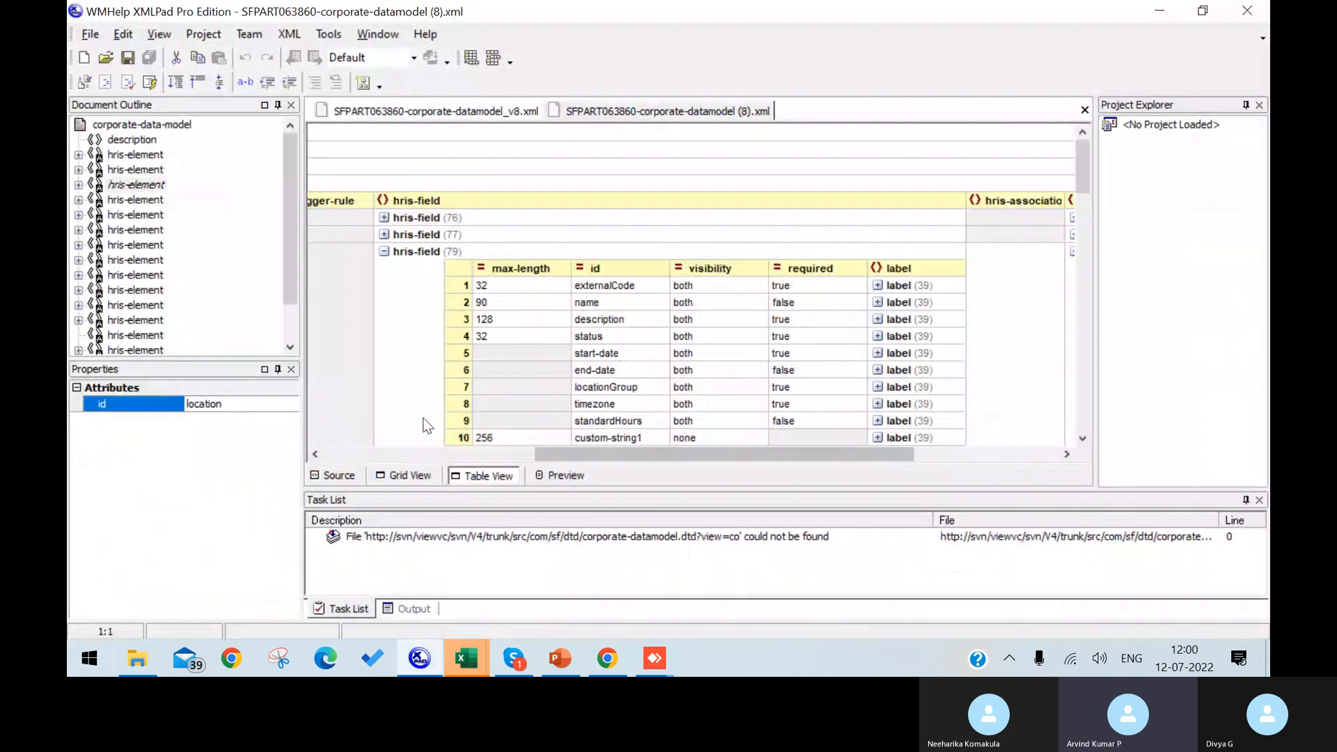
left_click(620, 291)
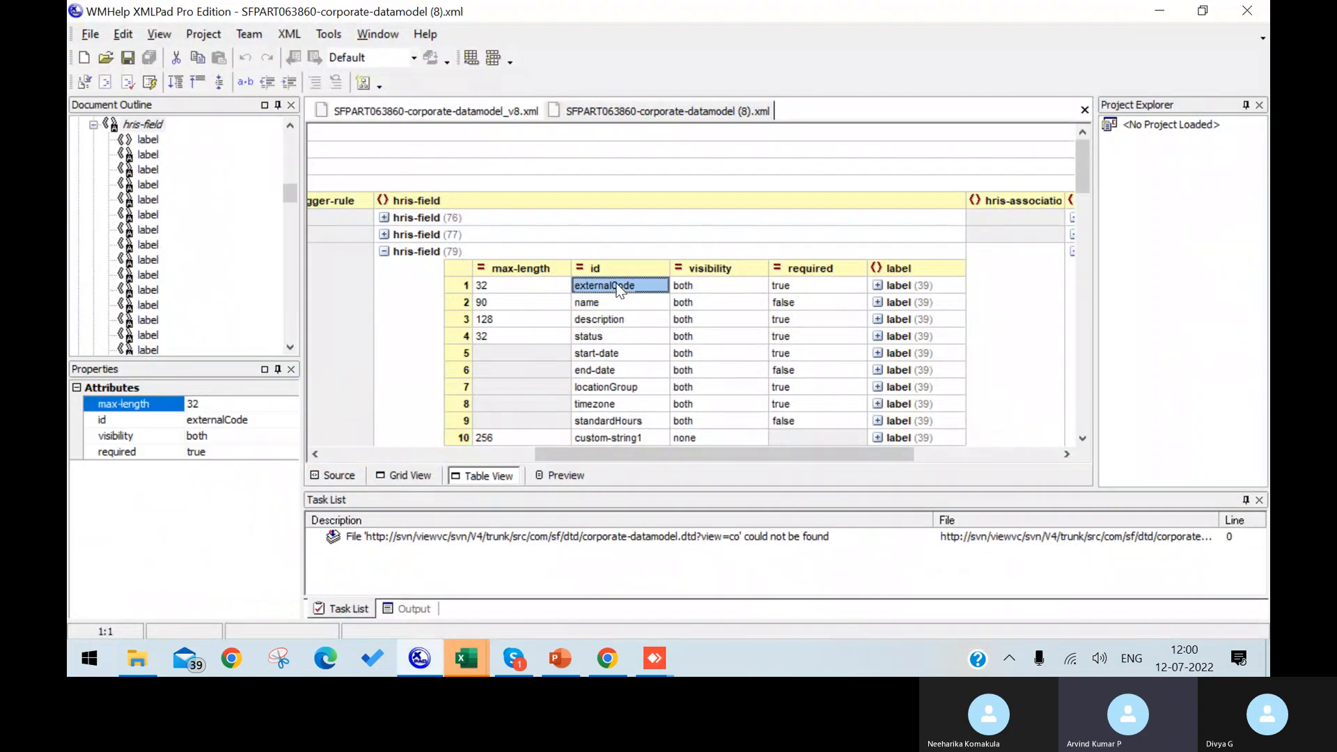
left_click(339, 477)
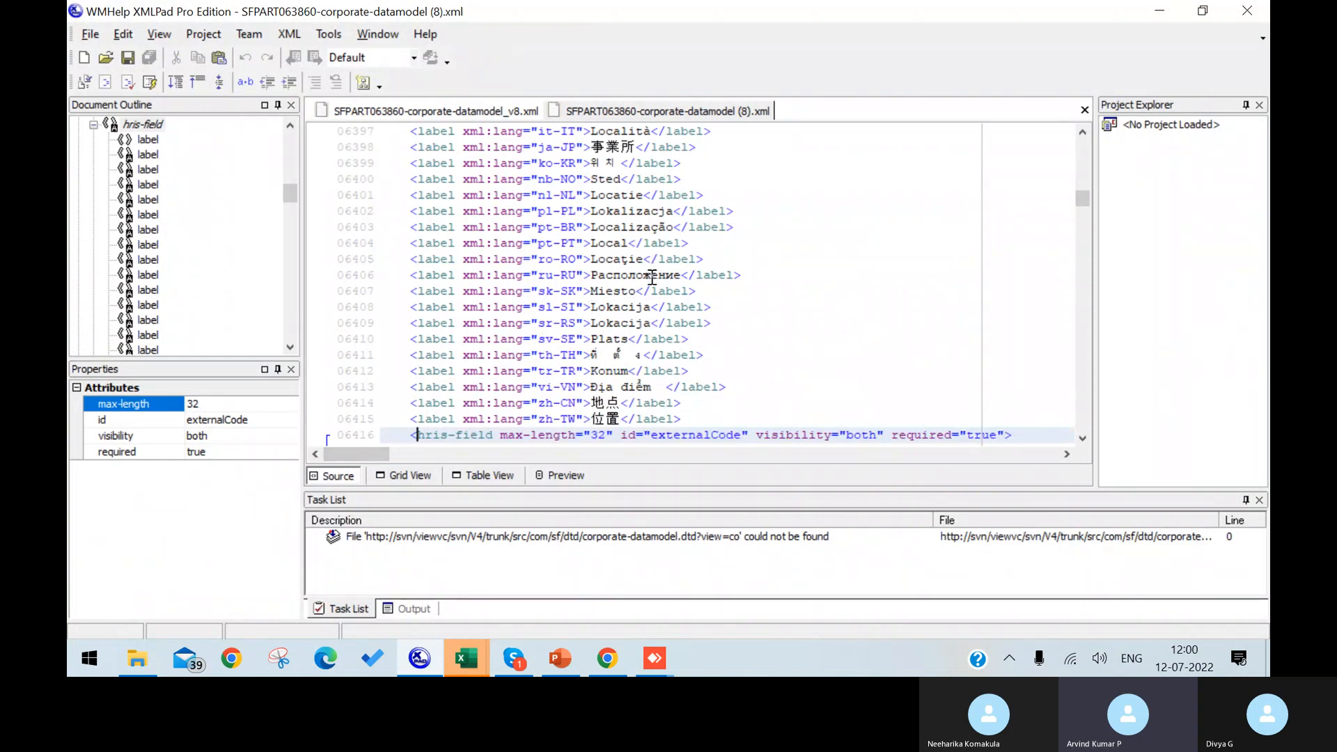
scroll(682, 363, "down", 1)
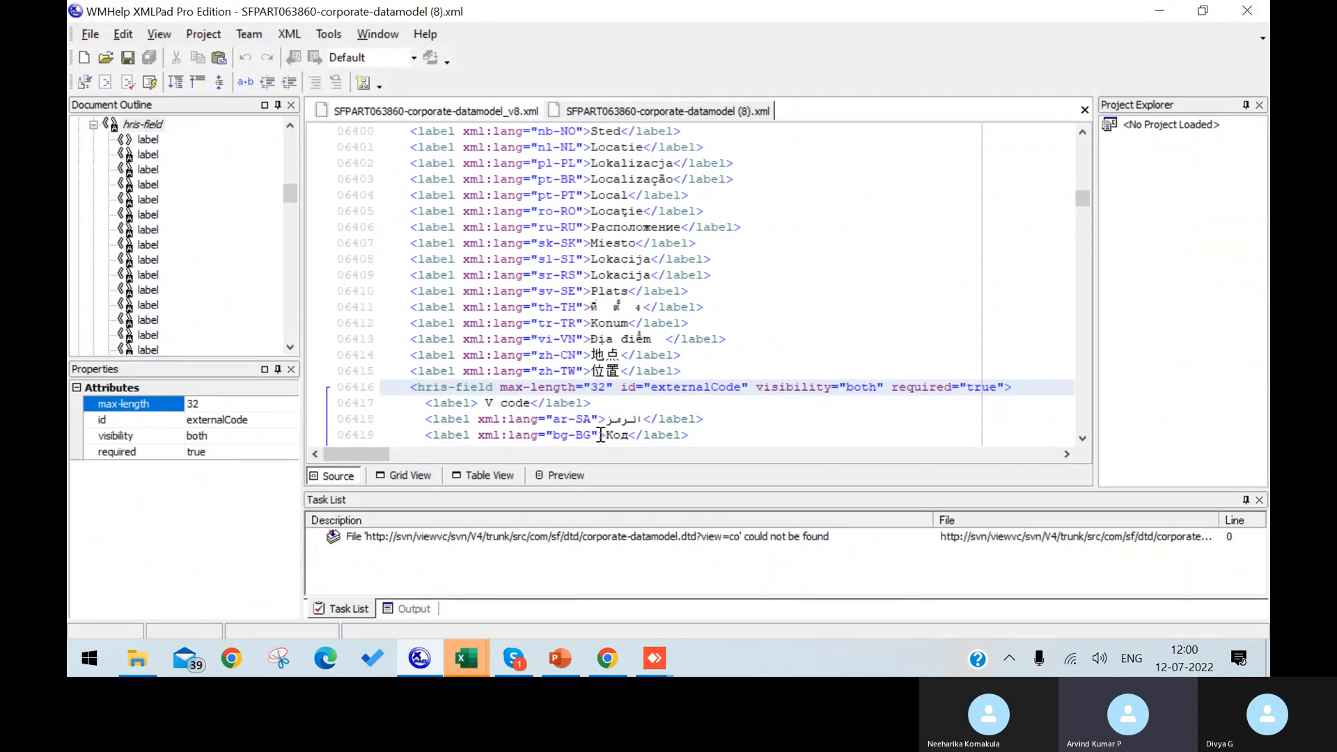
left_click(596, 392)
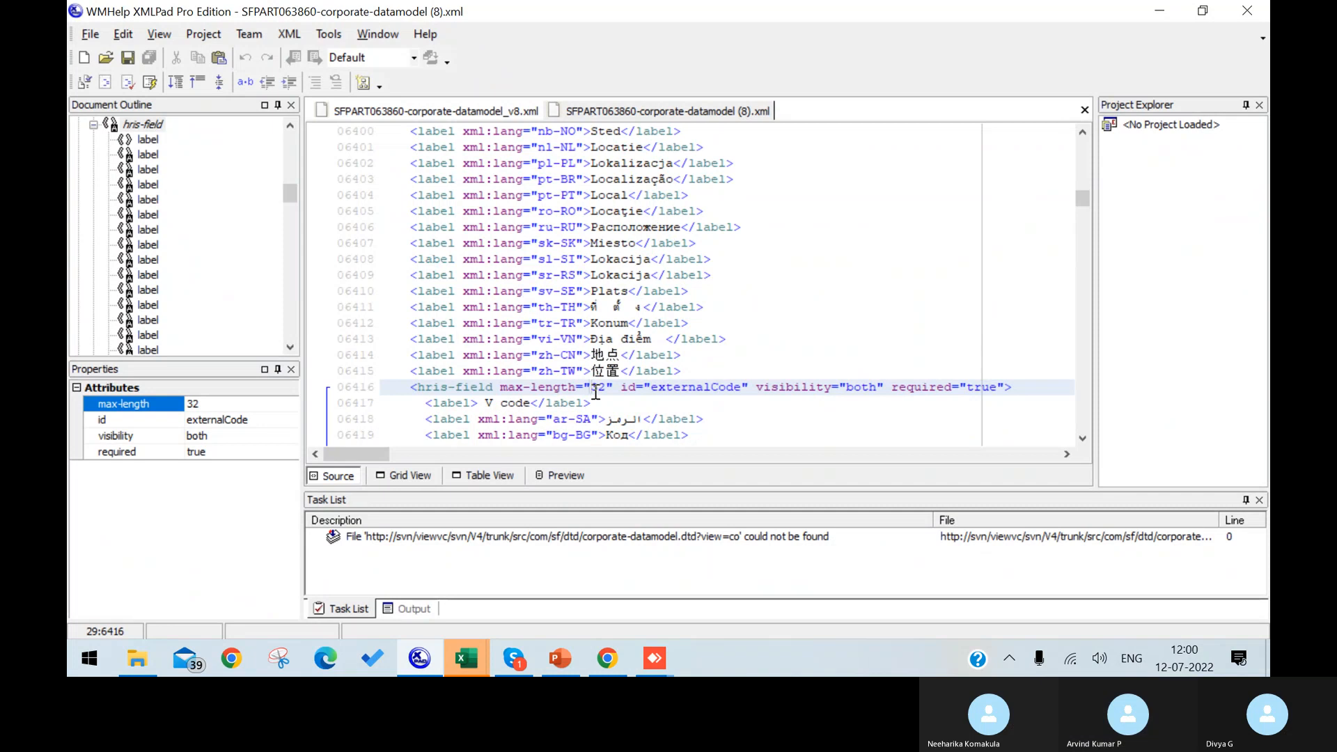
key("Delete")
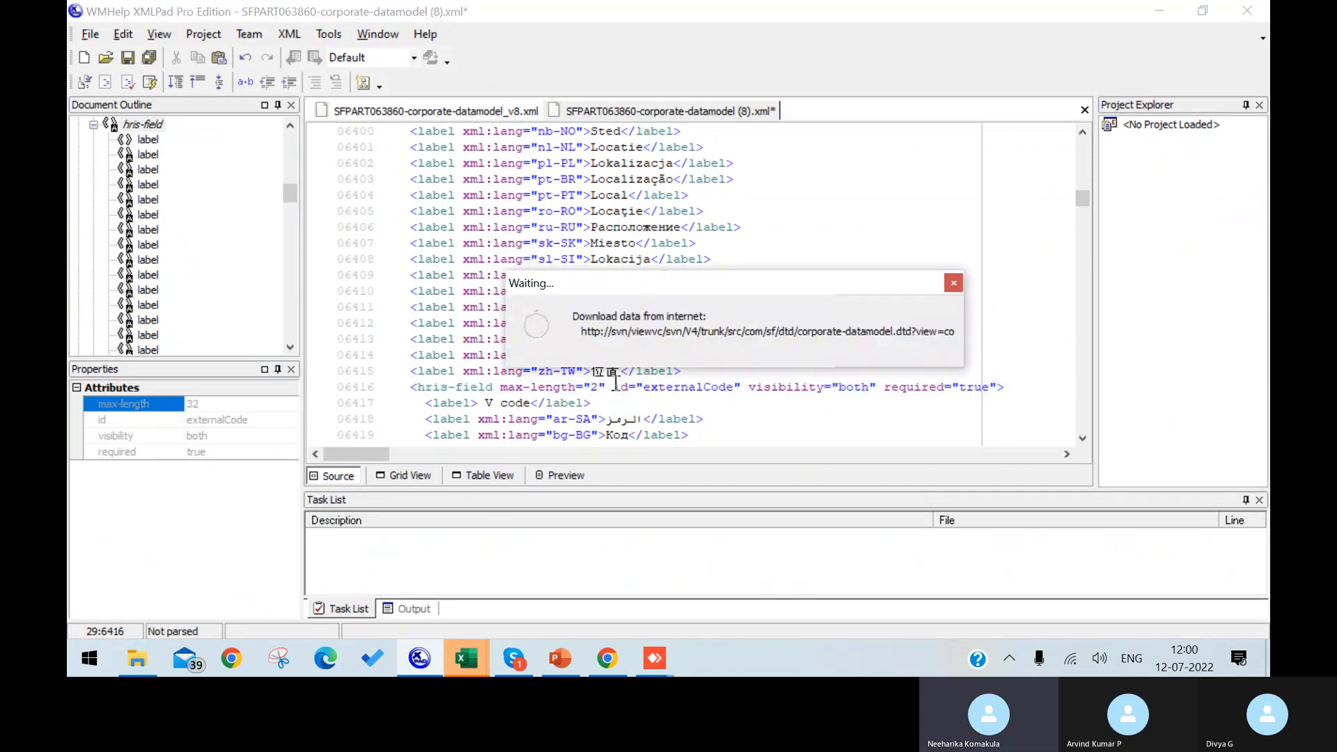
left_click(955, 286)
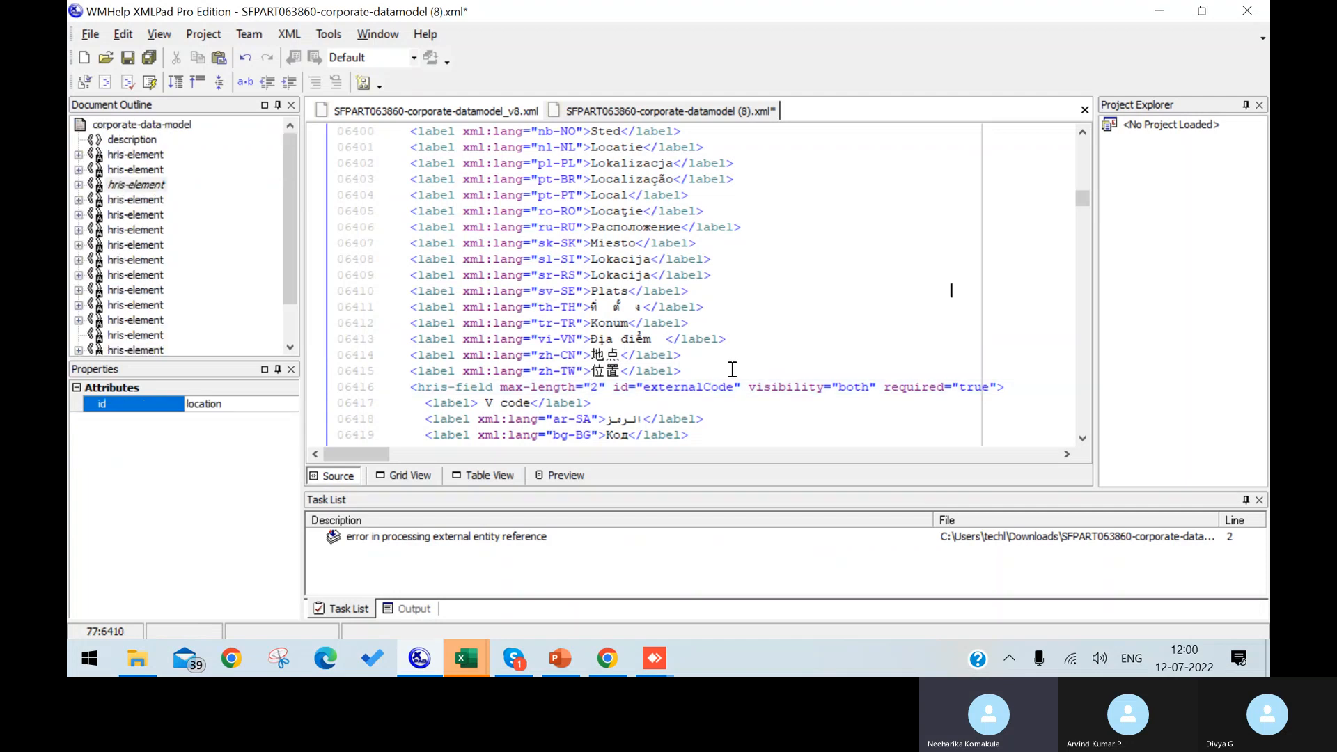
left_click(592, 388)
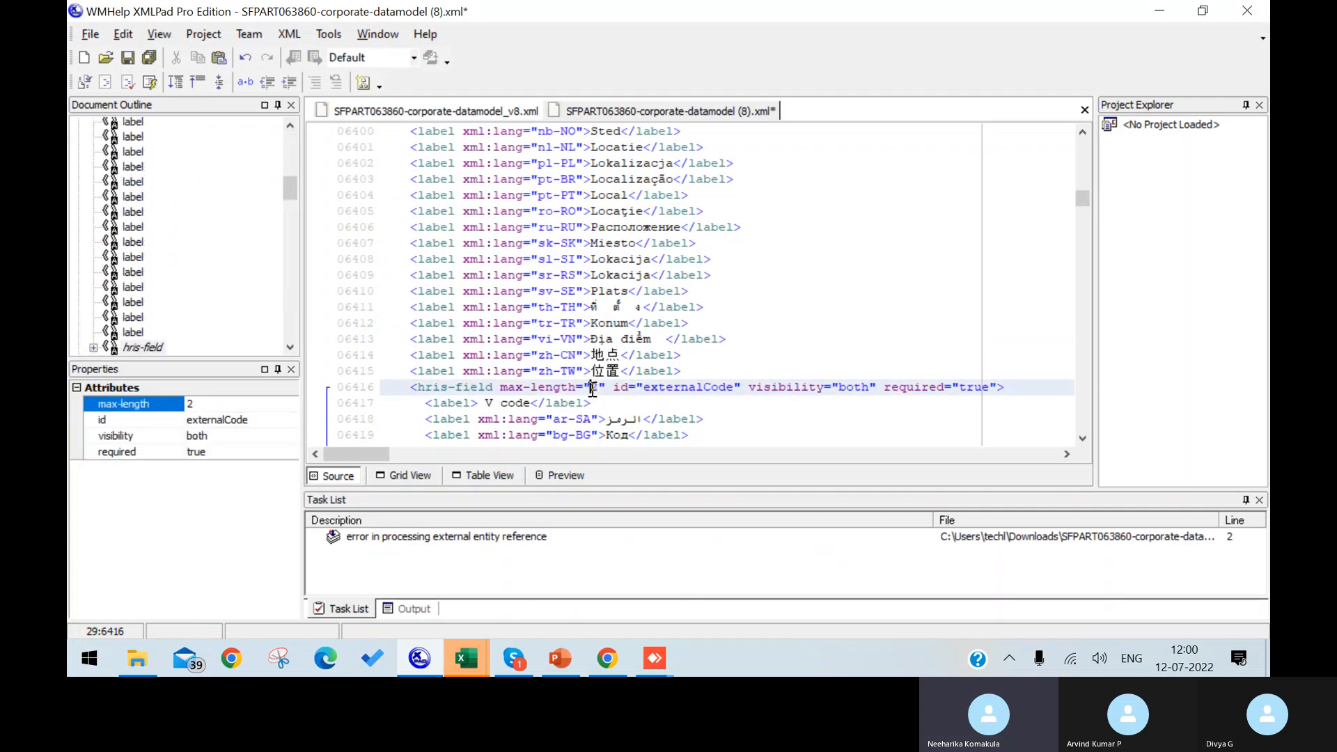
type("4")
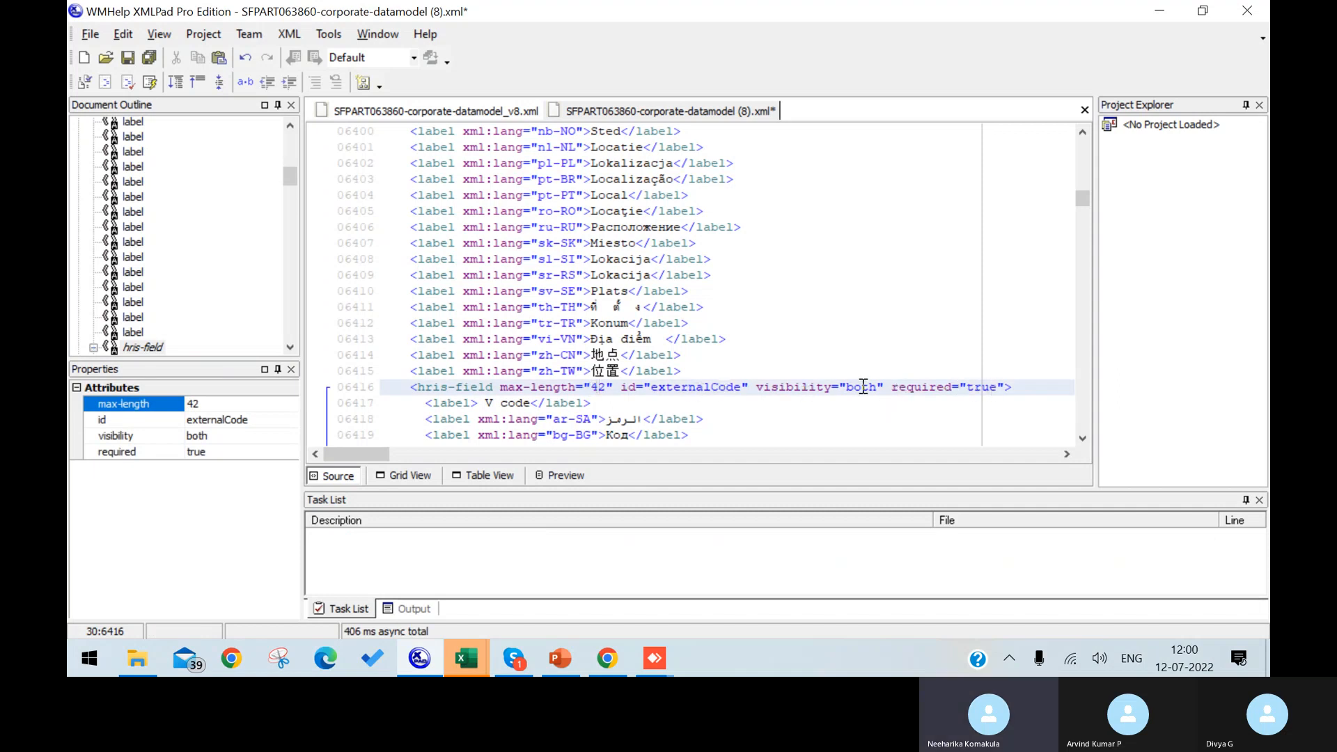
Step: Check the Customer Label for externalCode in the Excel workbook and return to its default label line in the XMLPad source
key("alt+Tab")
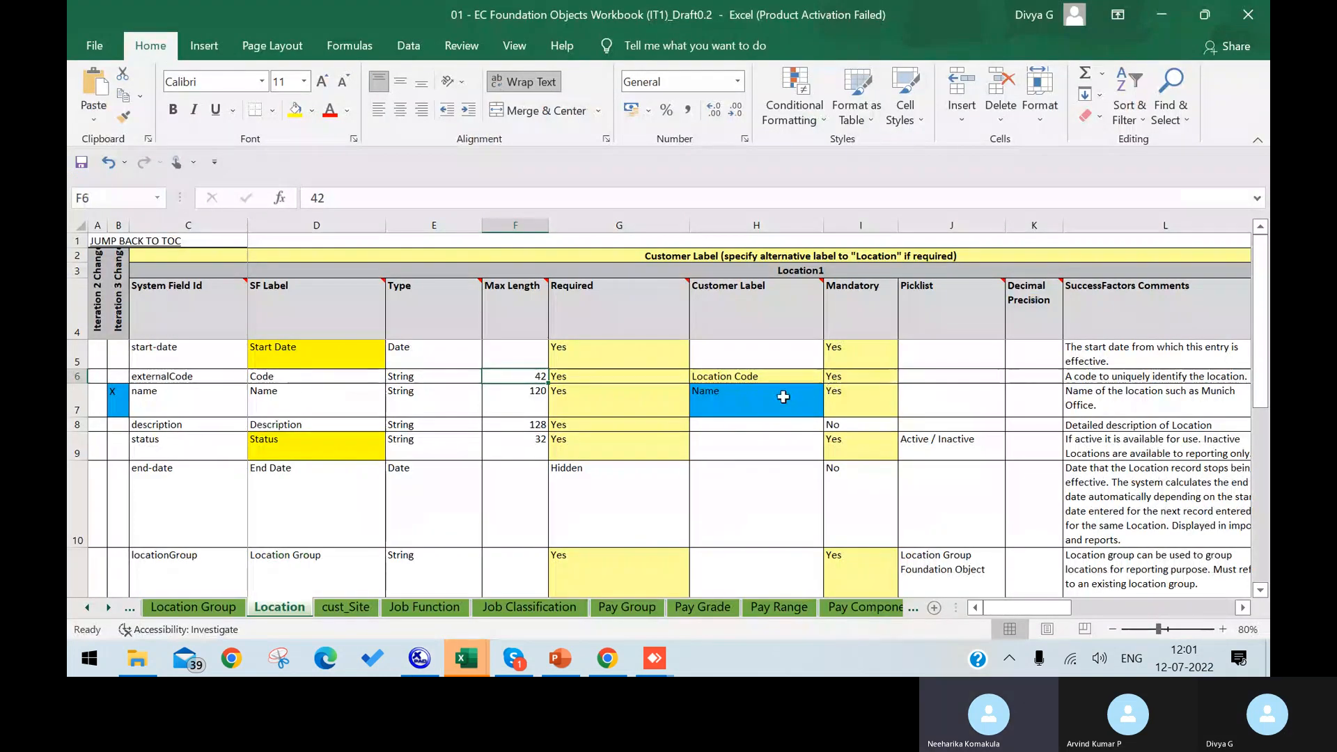
key("alt+Tab")
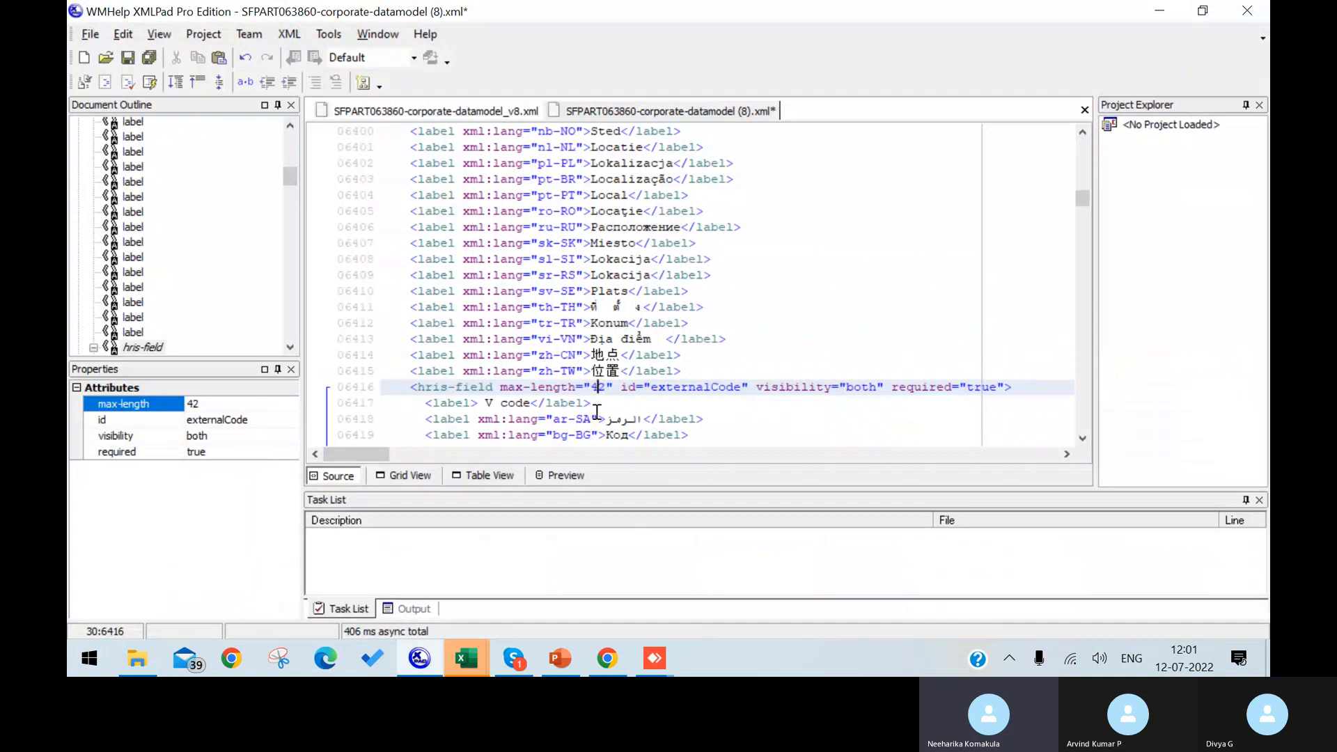
left_click(526, 404)
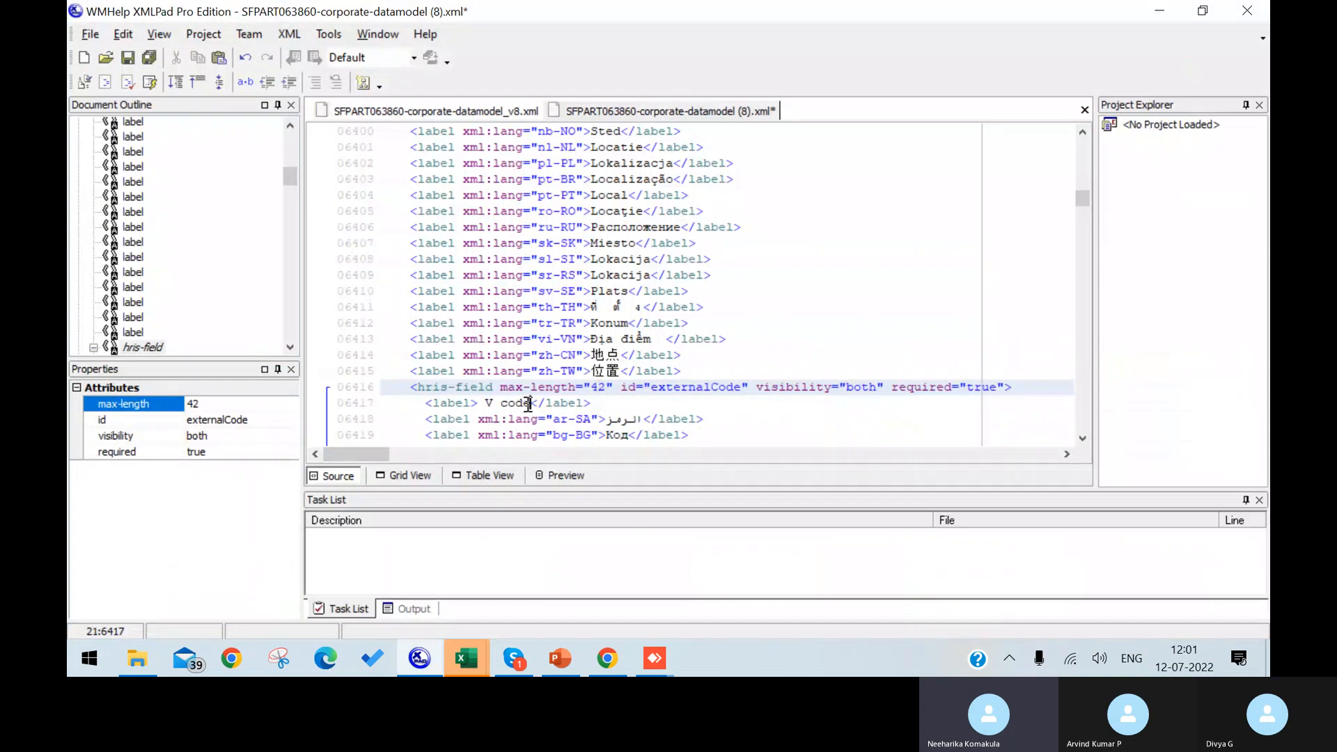
key("Delete")
key("BackSpace")
key("BackSpace")
key("BackSpace")
key("BackSpace")
key("BackSpace")
key("BackSpace")
key("BackSpace")
key("BackSpace")
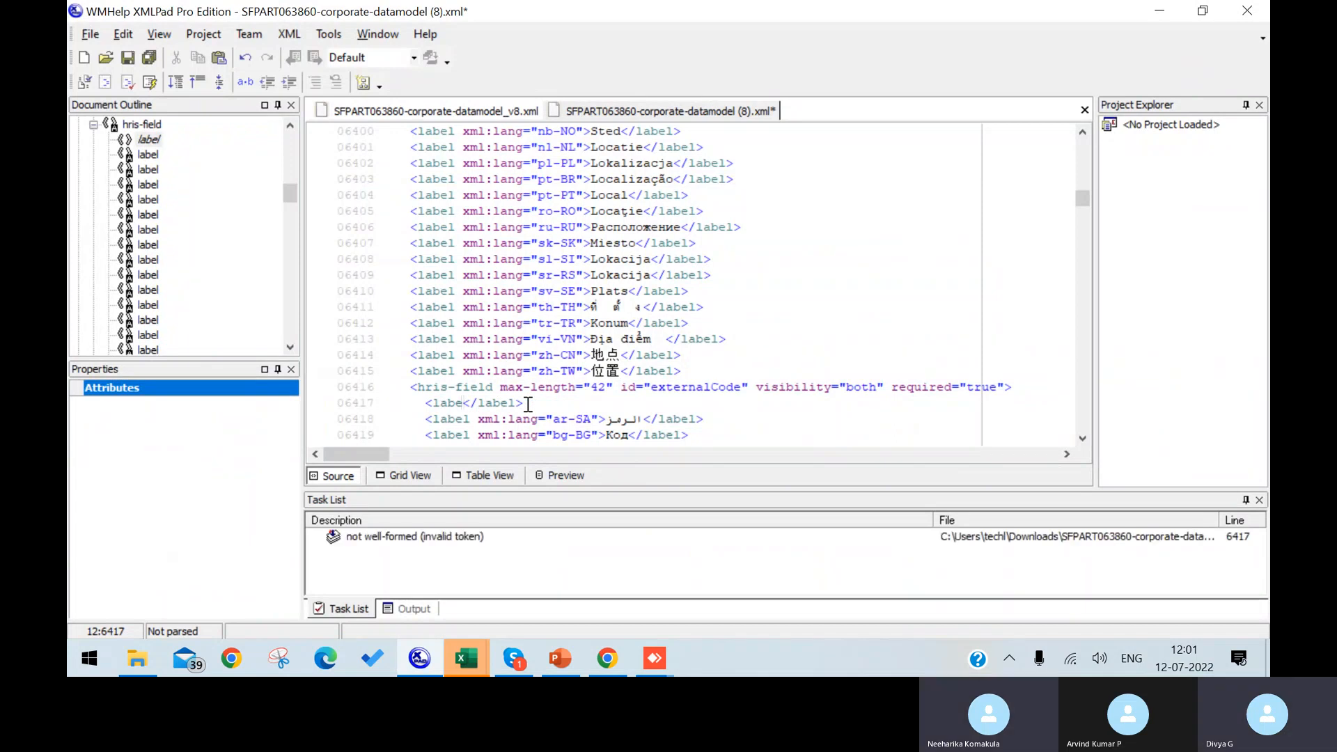
key("ctrl+z")
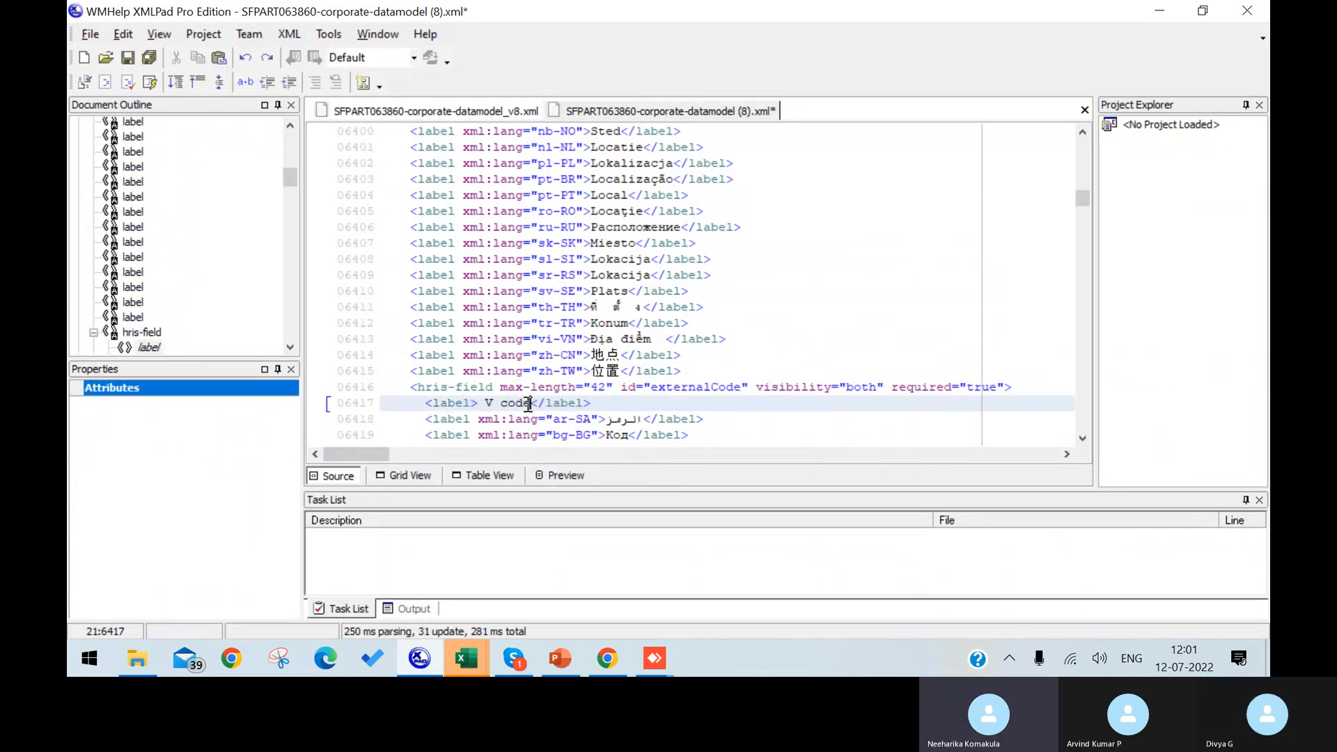
Step: Replace the default label text of the externalCode field with "Location N code"
key("BackSpace")
key("BackSpace")
key("BackSpace")
key("BackSpace")
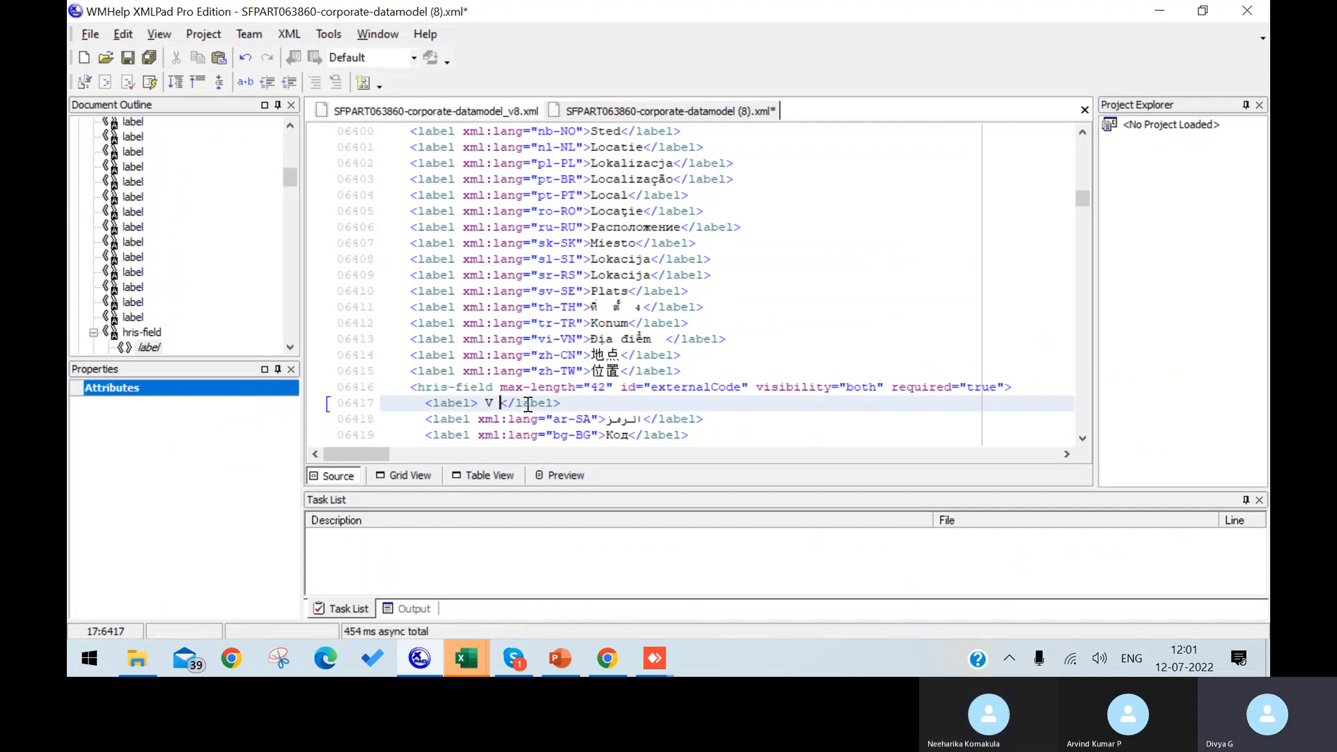
key("BackSpace")
key("BackSpace")
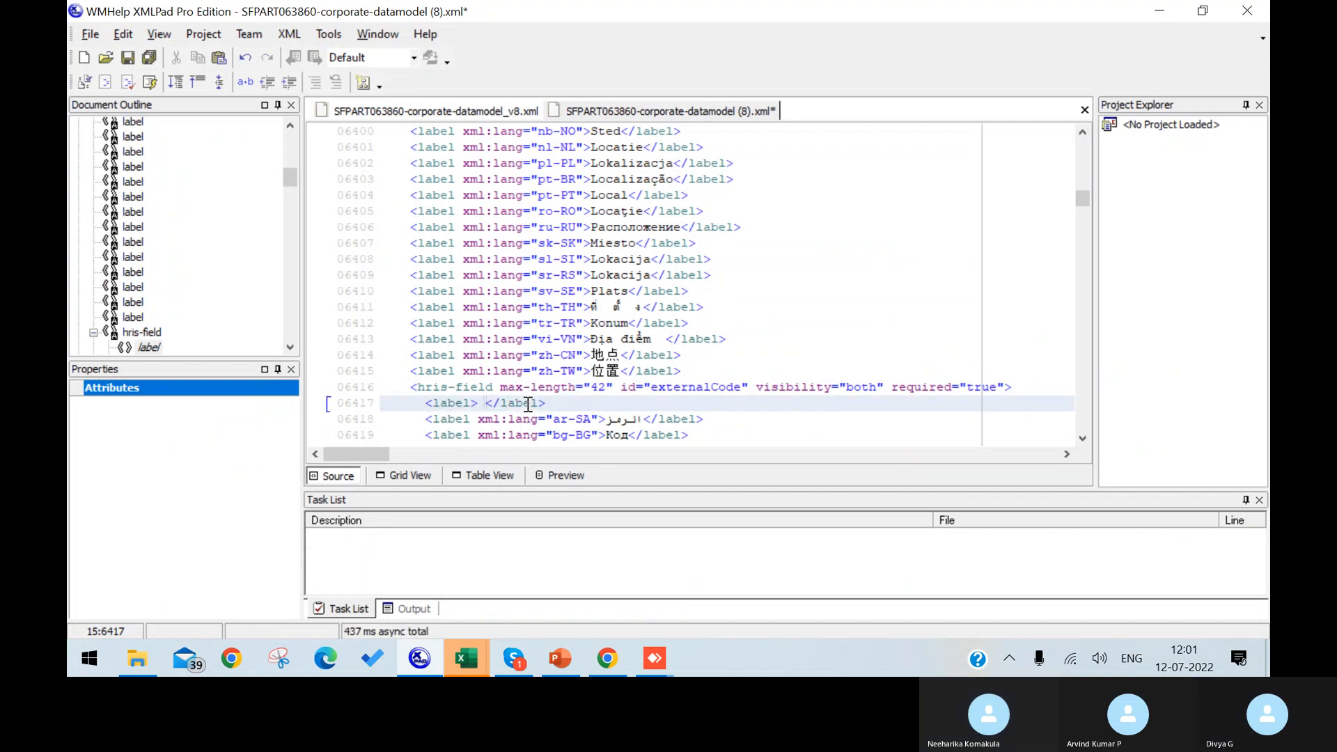
type("Locatio")
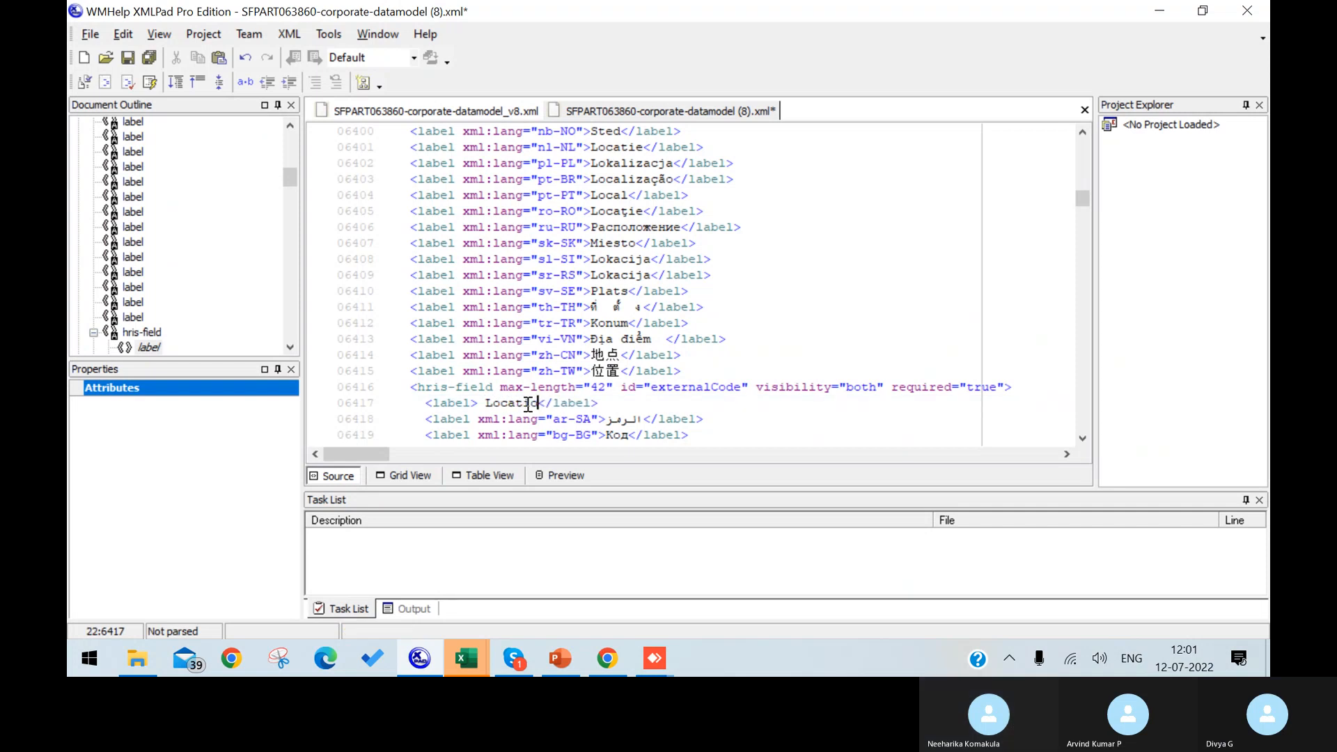
type("n N")
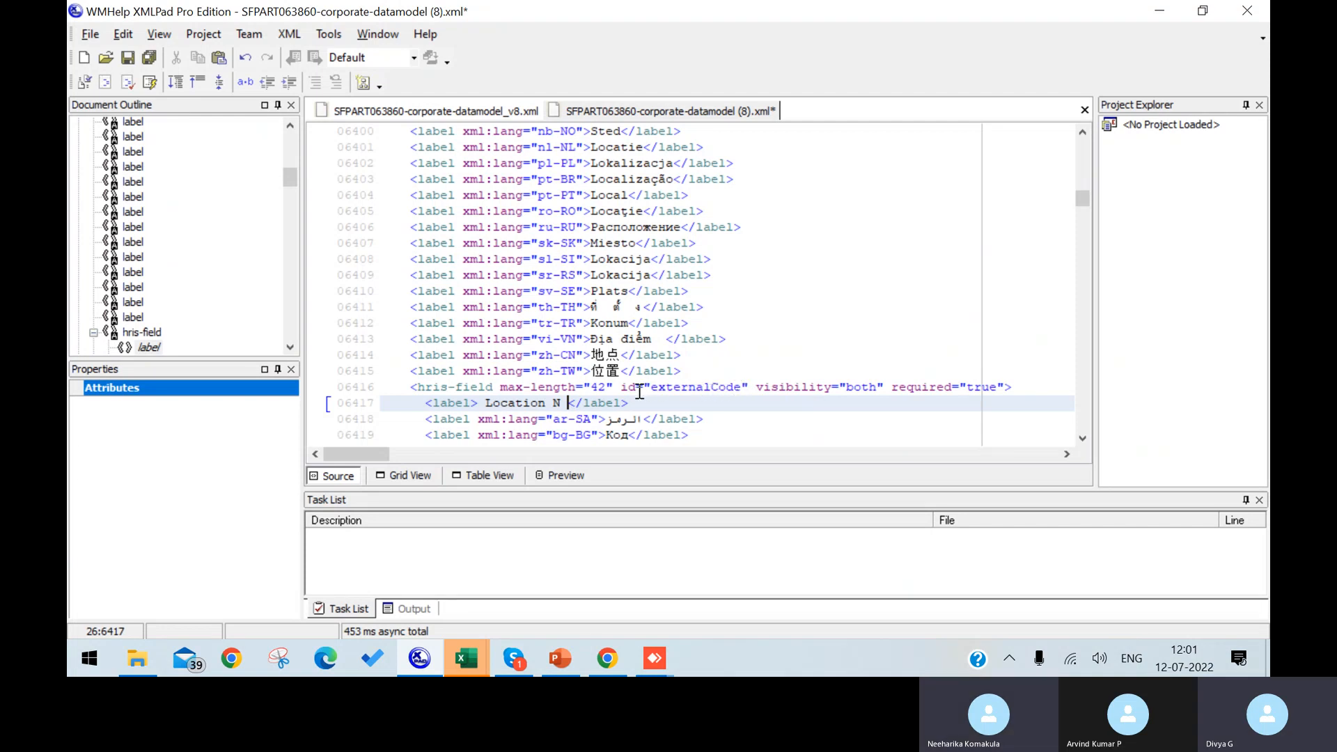
type("c")
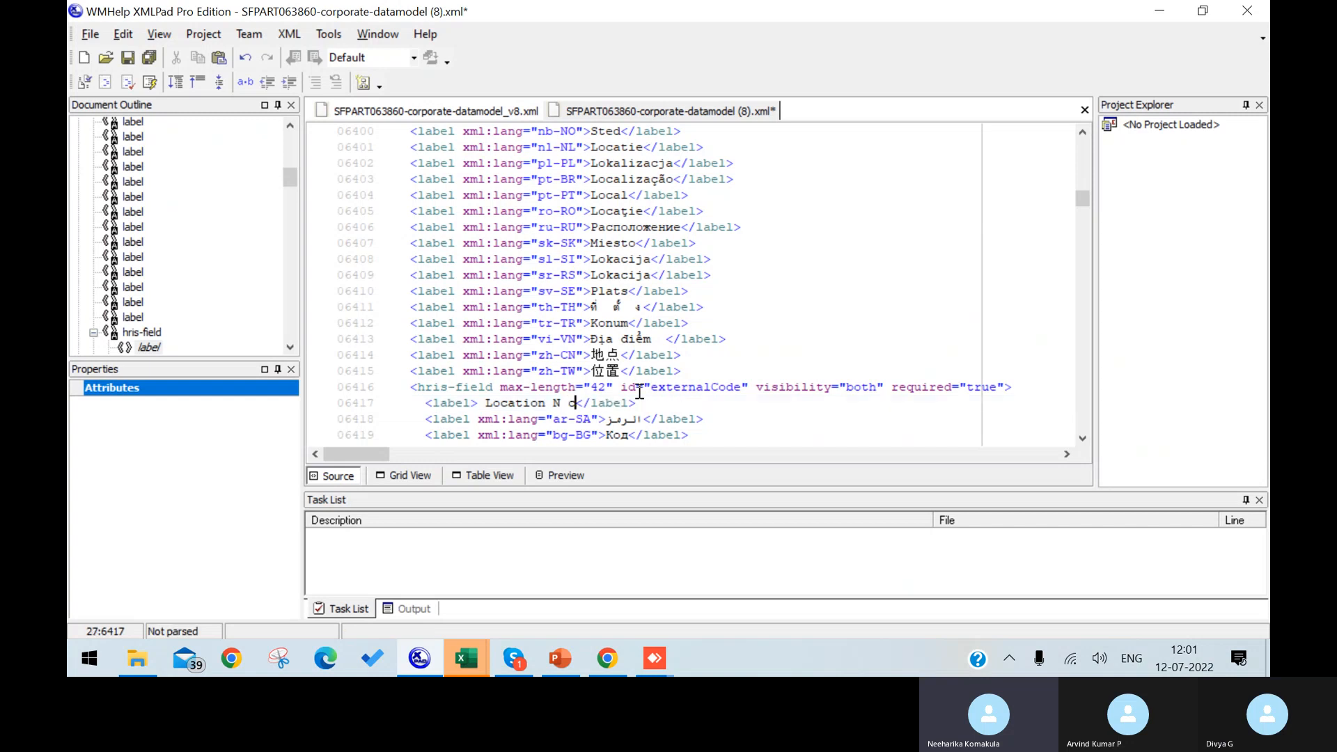
type("ode")
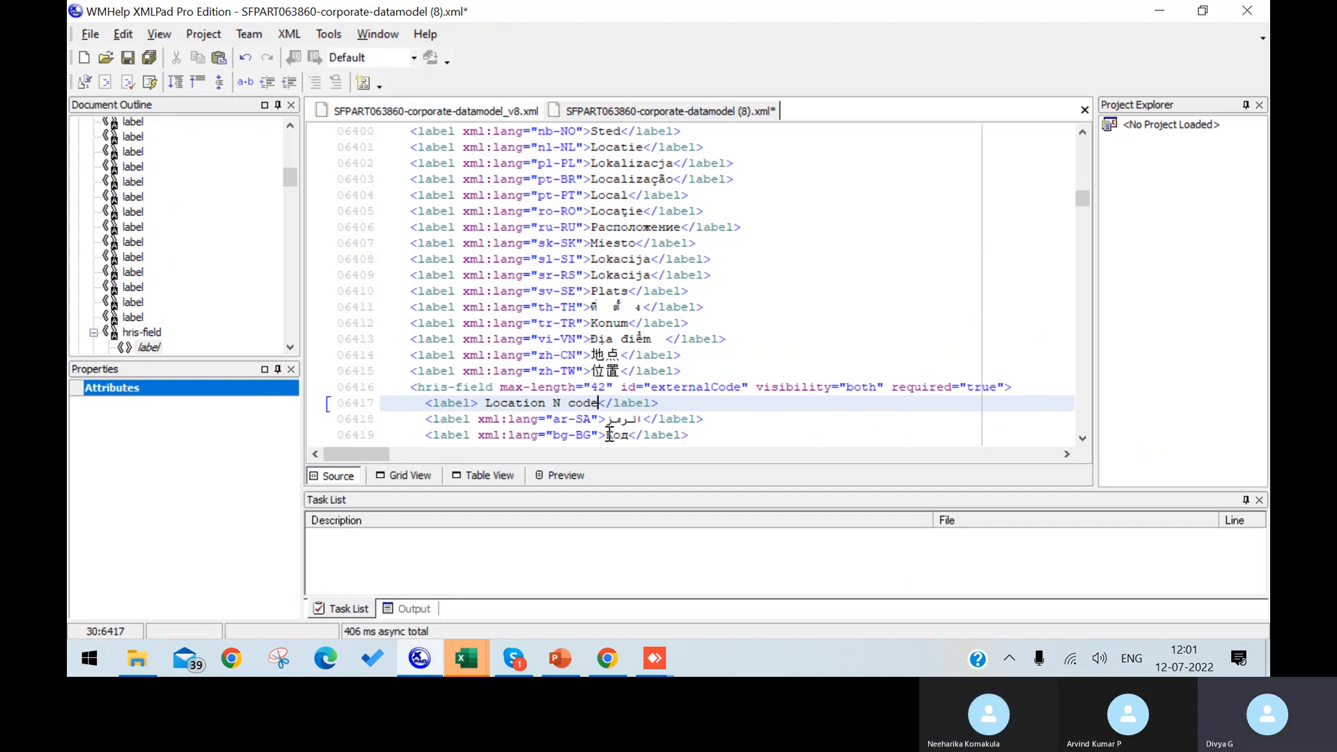
Step: Compare with the workbook's Location sheet, then review externalCode's max-length and label text in XMLPad's Table View
key("alt+Tab")
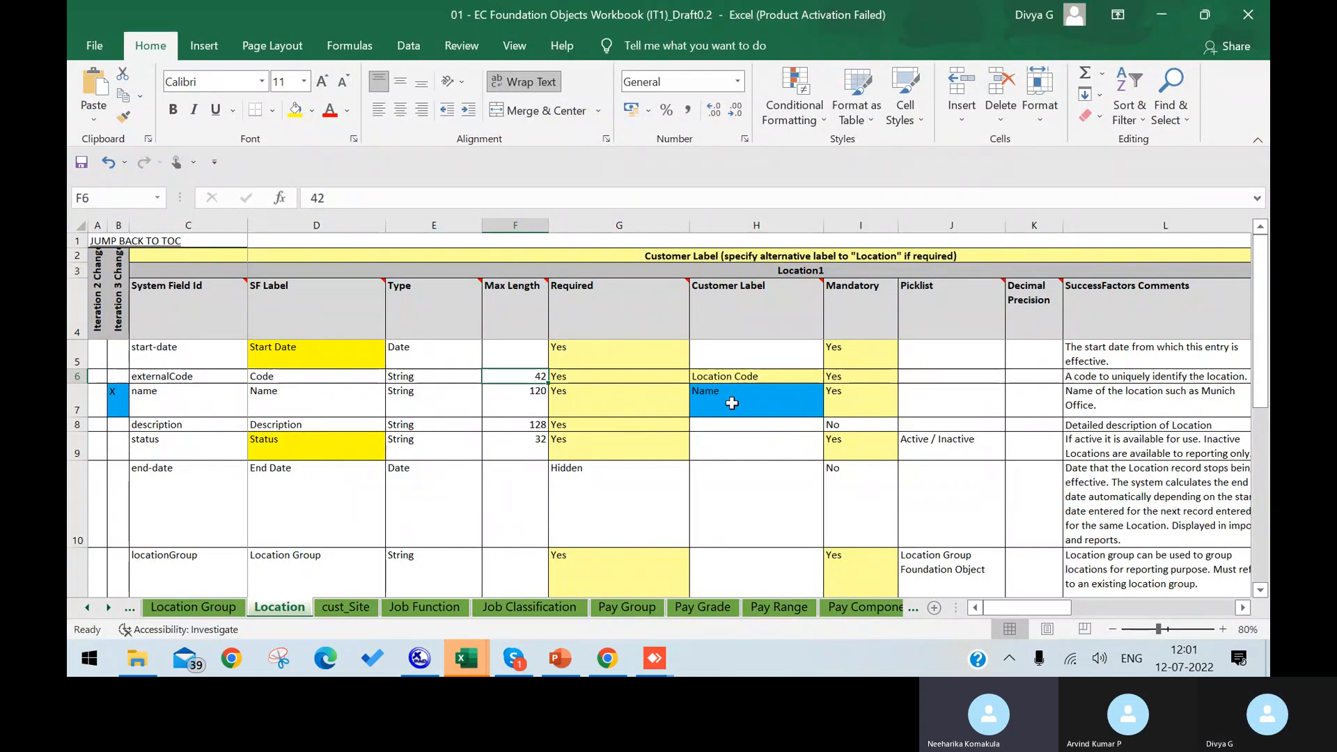
key("alt+Tab")
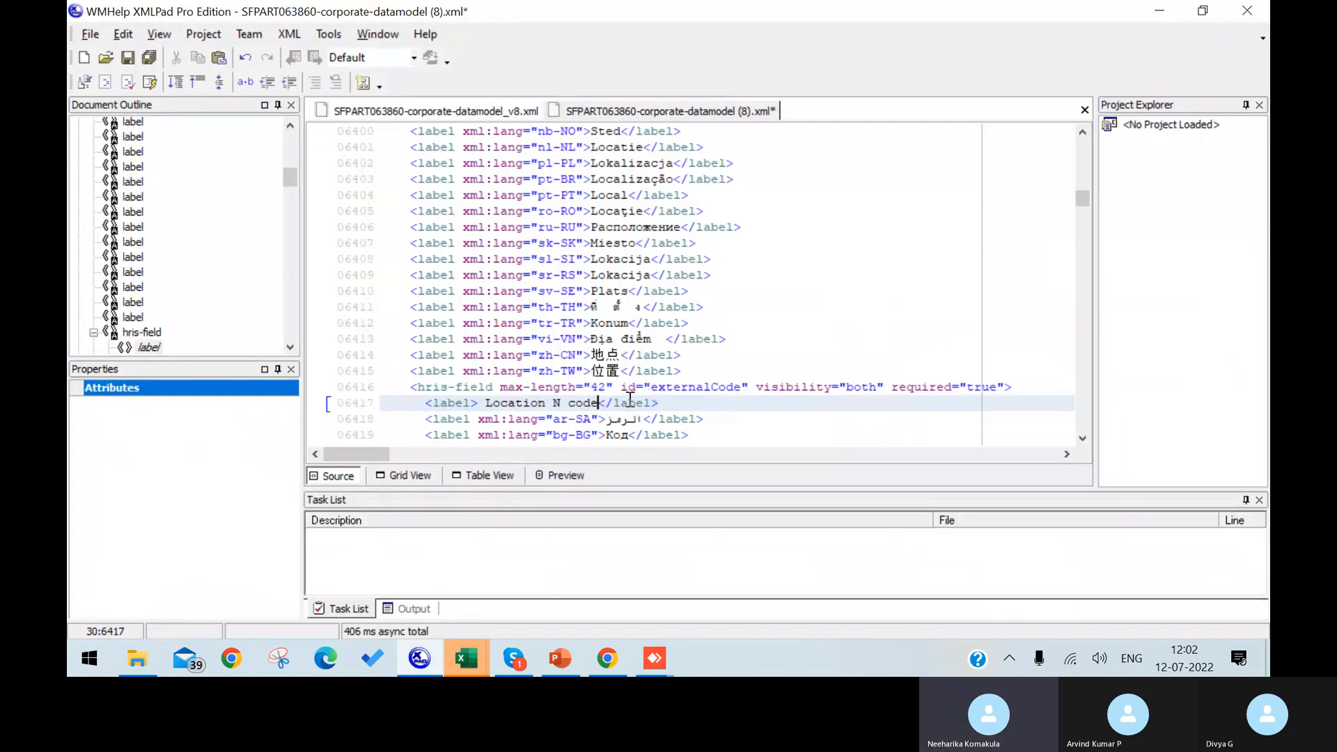
left_click(491, 478)
left_click(489, 477)
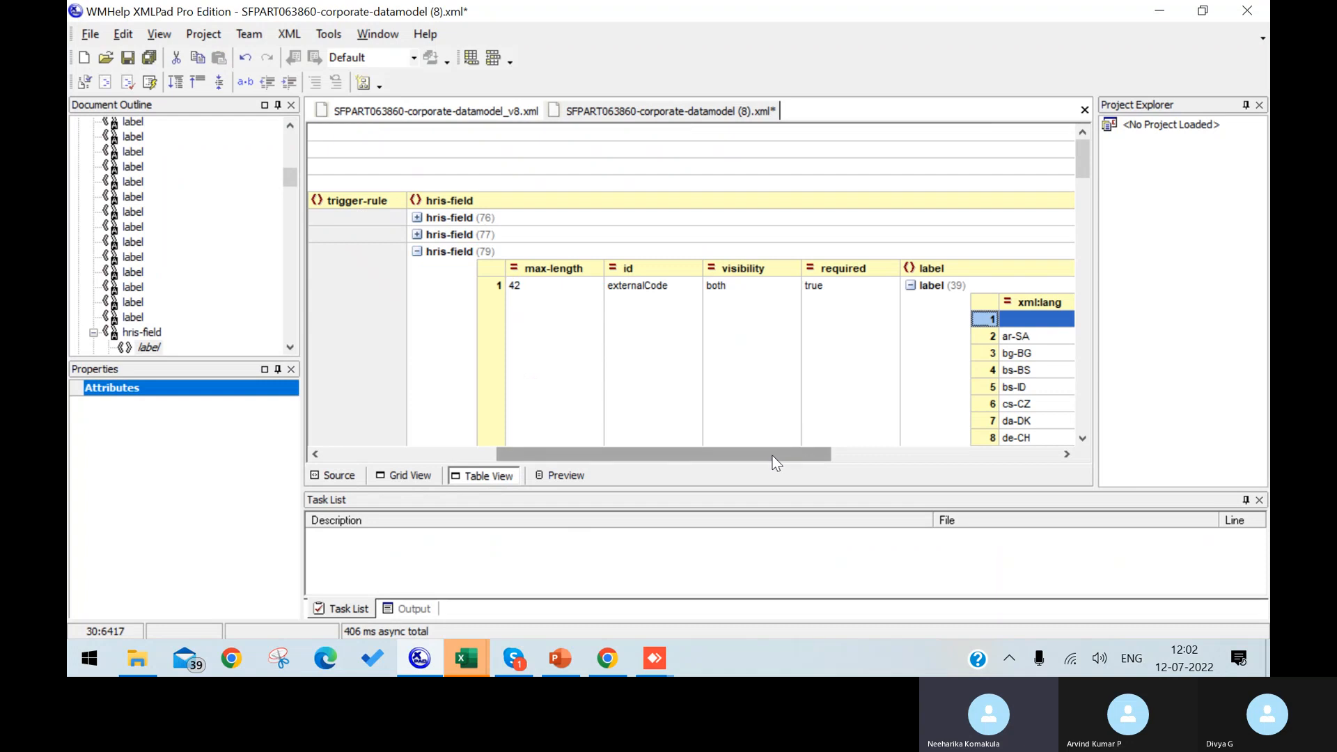
left_click_drag(773, 456, 852, 446)
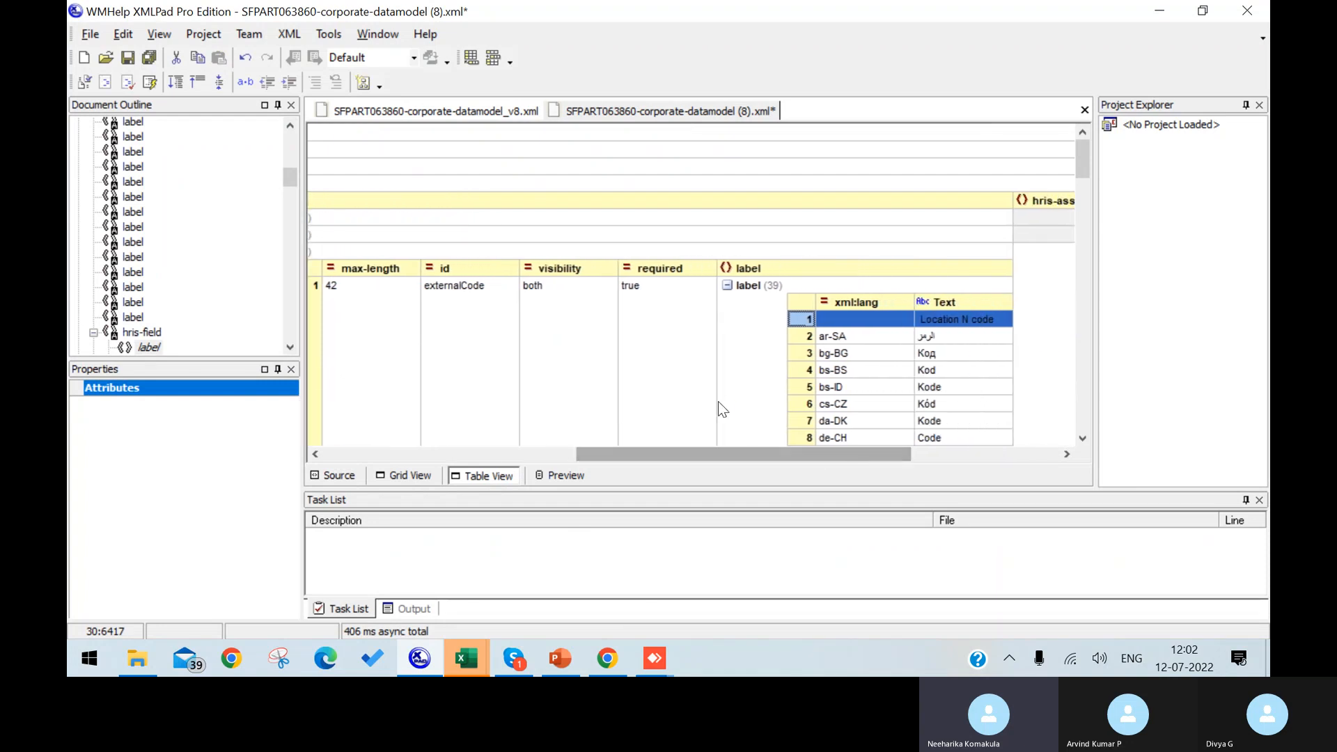
Step: Locate the name field in the location element's hris-field list and show its line in the XML source
scroll(715, 399, "down", 1)
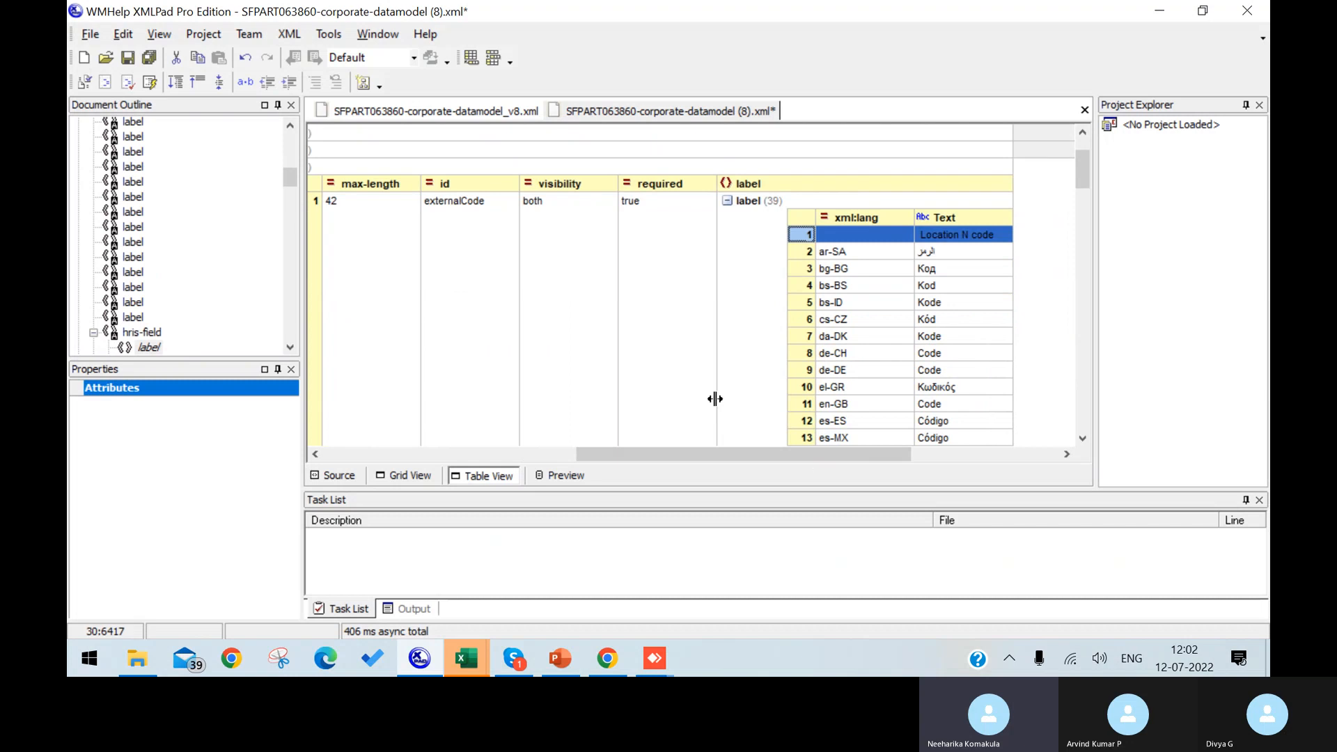
scroll(716, 399, "down", 3)
scroll(715, 390, "down", 10)
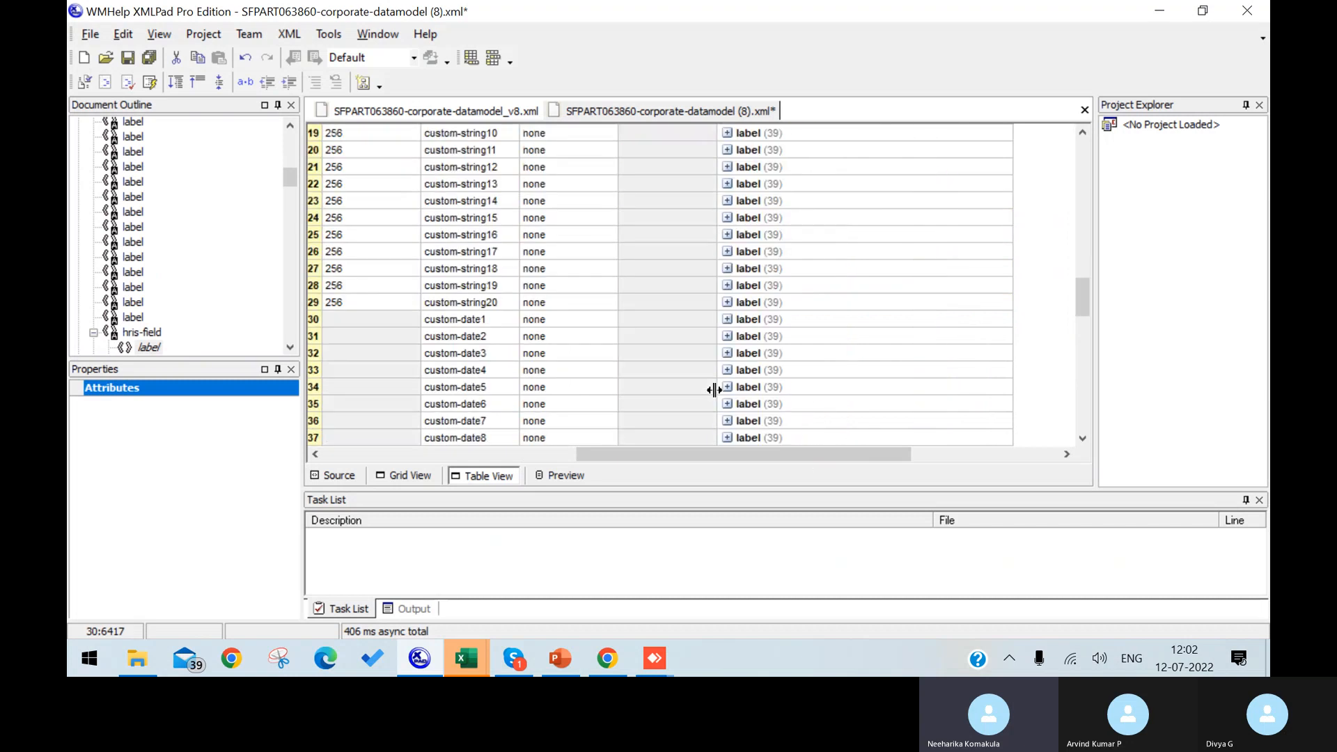
scroll(499, 311, "up", 5)
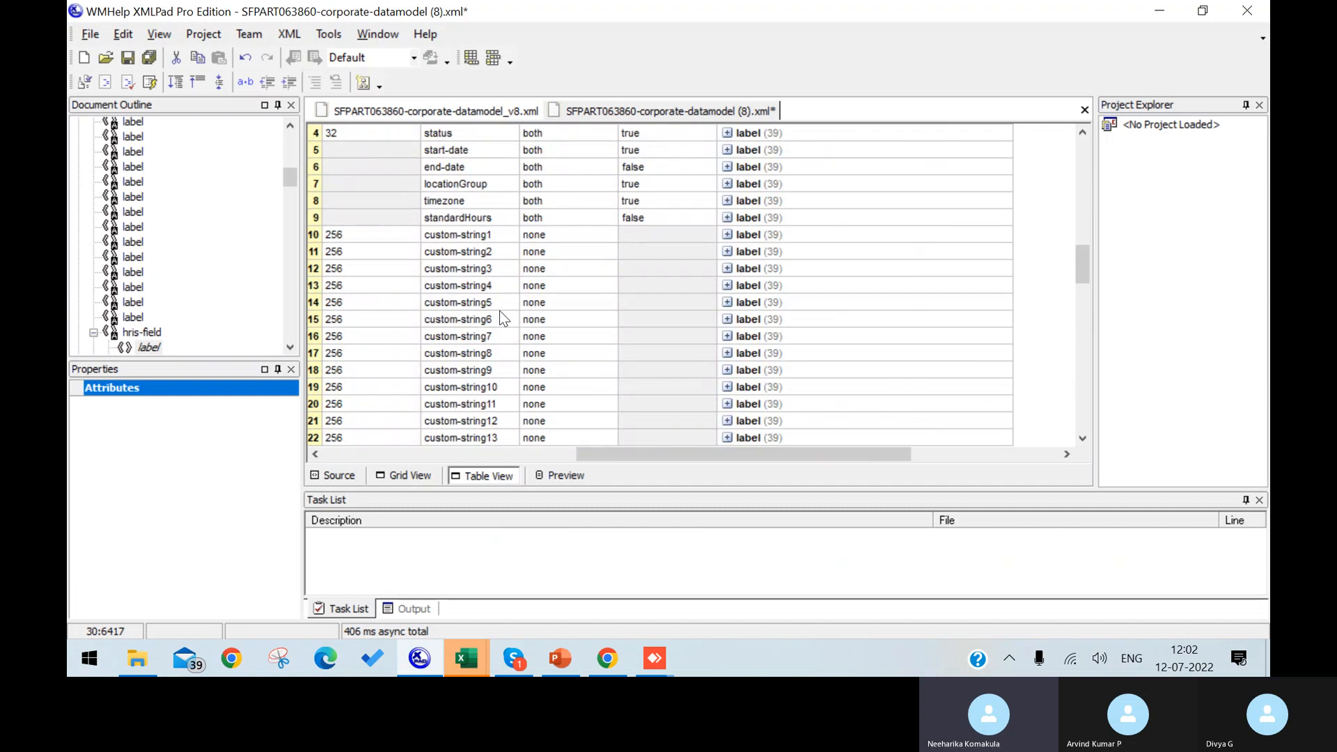
scroll(500, 314, "up", 2)
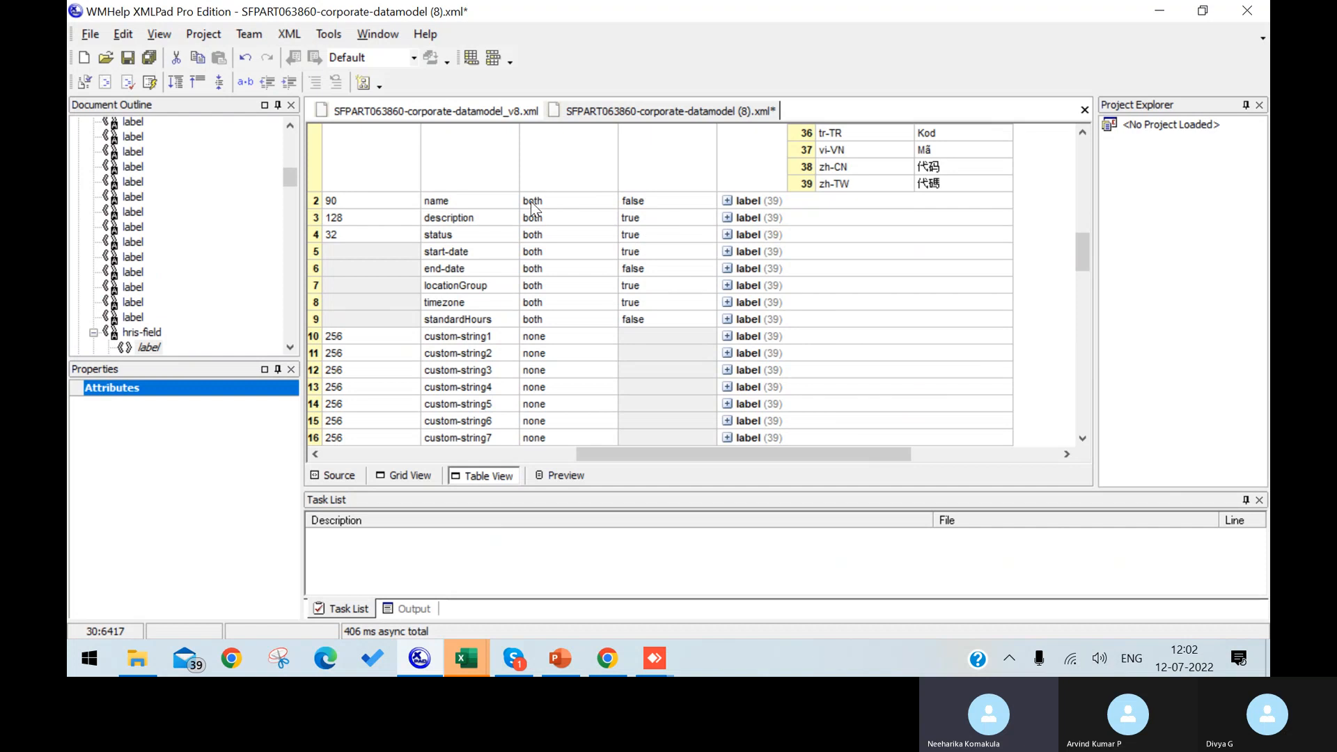
left_click(466, 200)
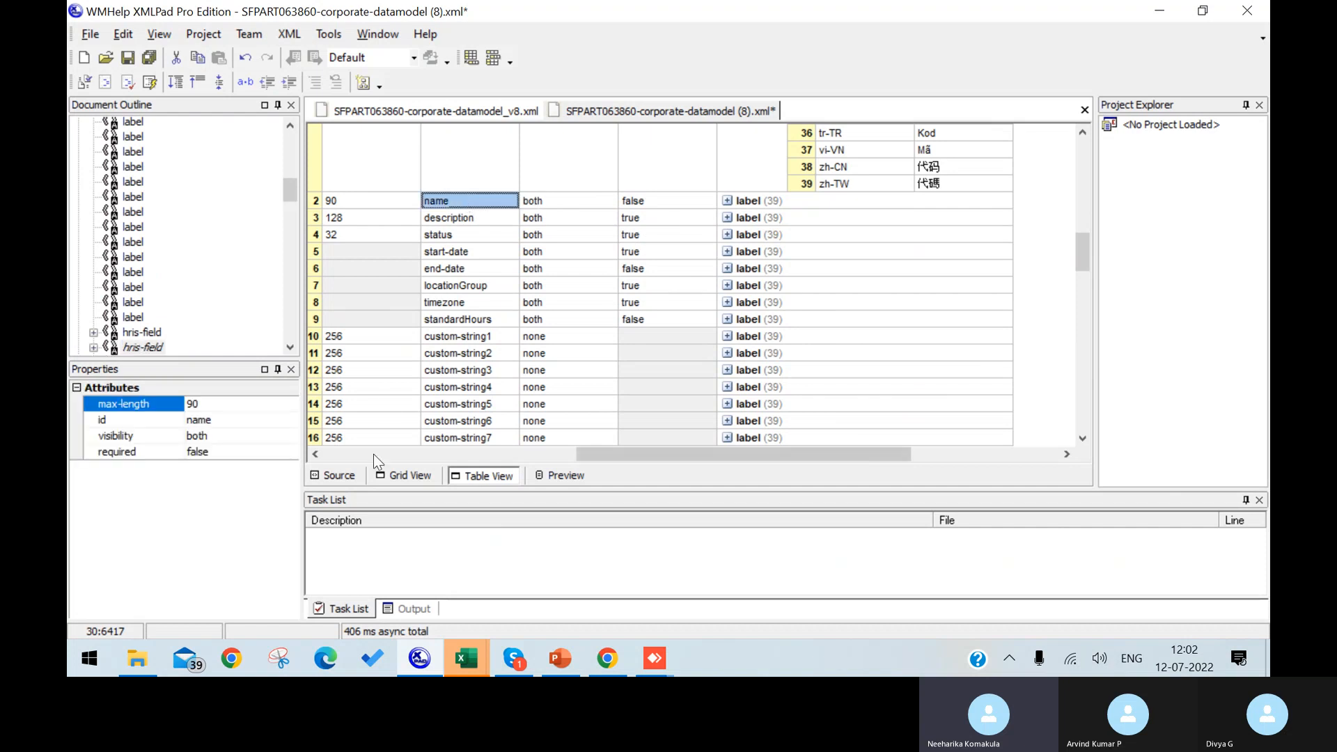
left_click(339, 476)
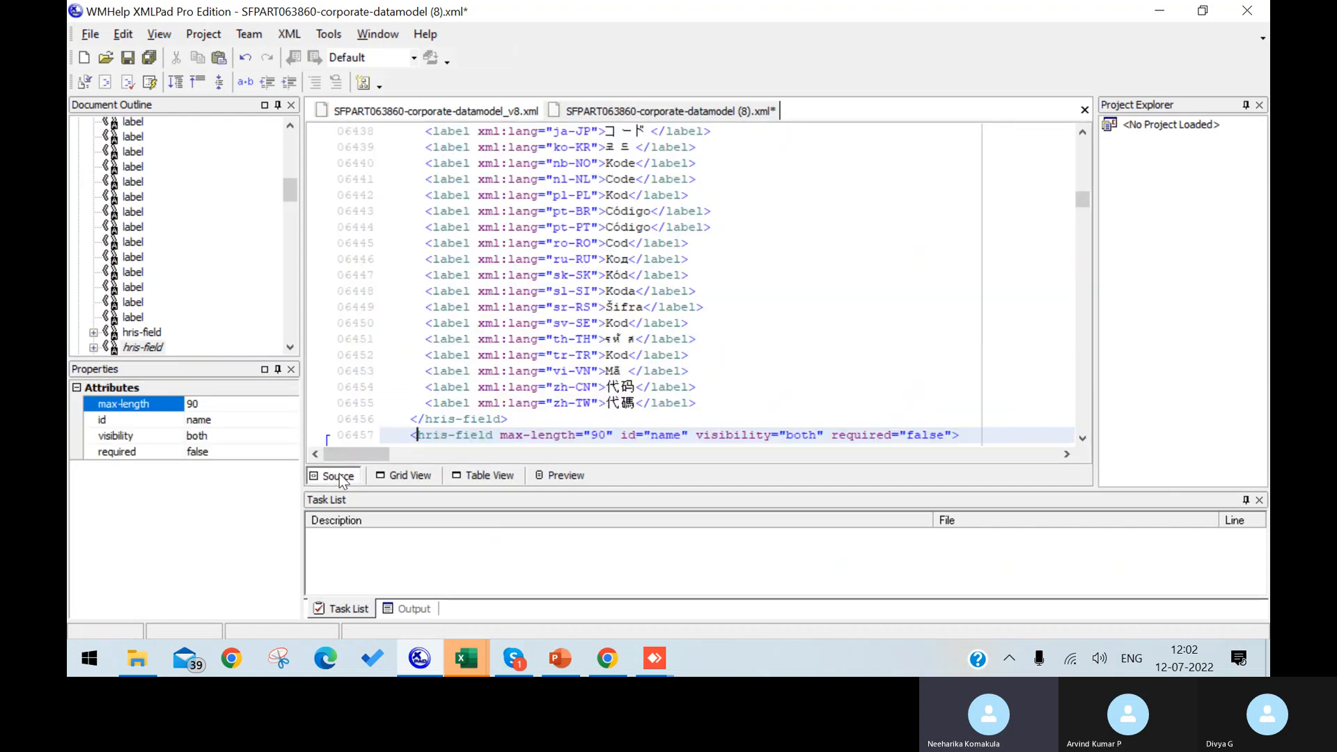
Step: Check the name field's Max Length in the Excel workbook, then set its max-length attribute to 120 in the XMLPad source
key("alt+Tab")
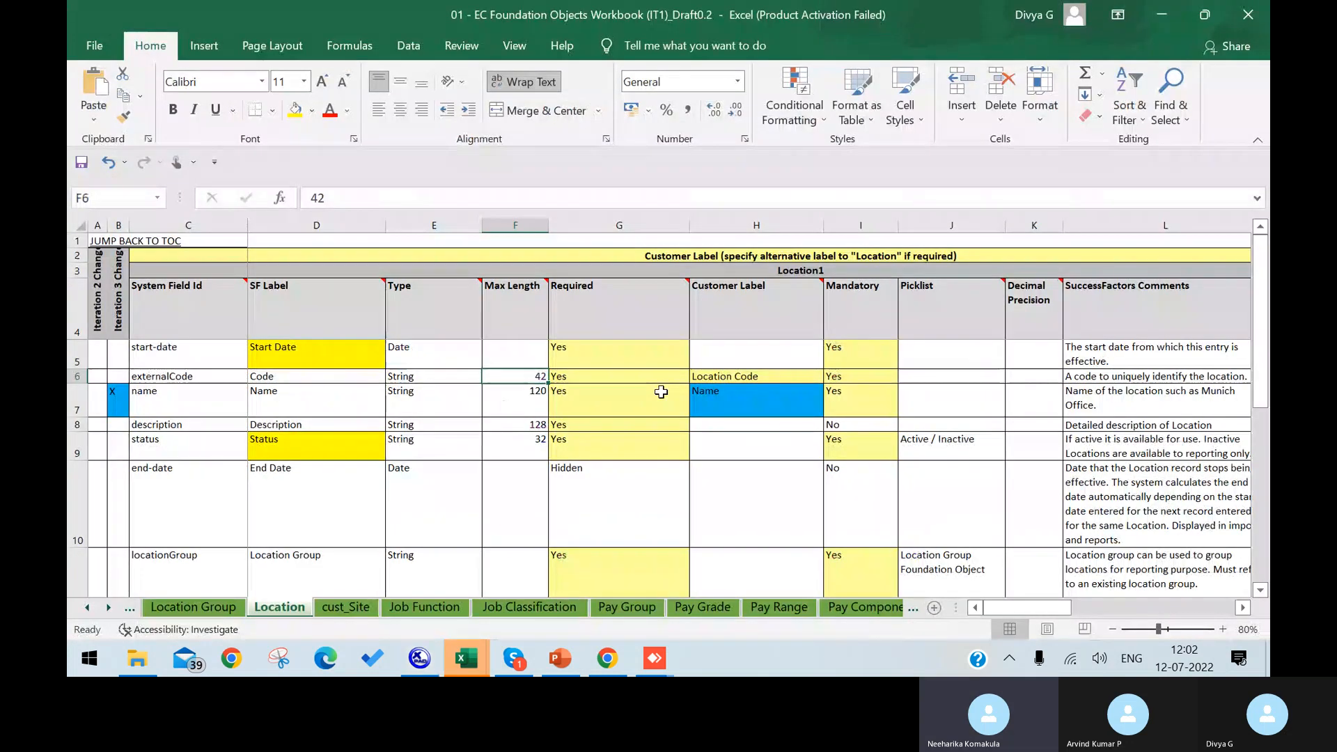
key("alt+Tab")
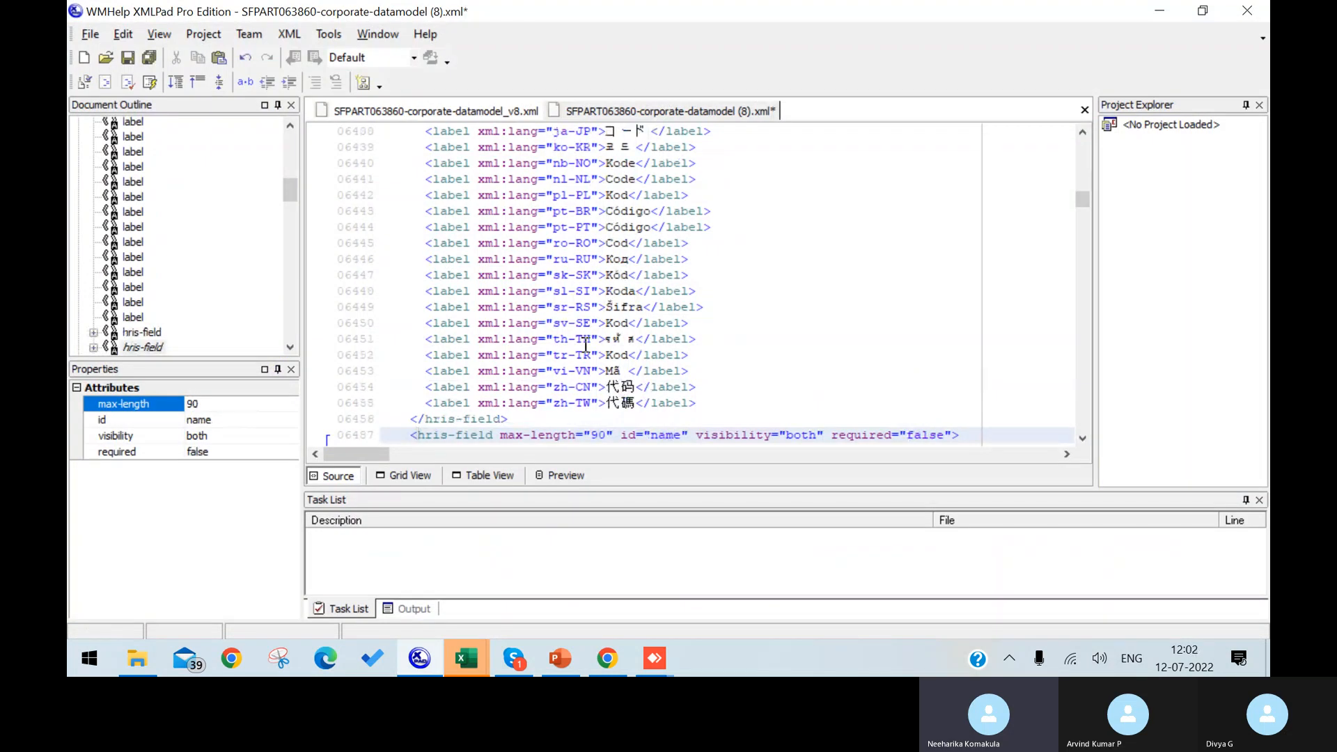
left_click(597, 437)
key("BackSpace")
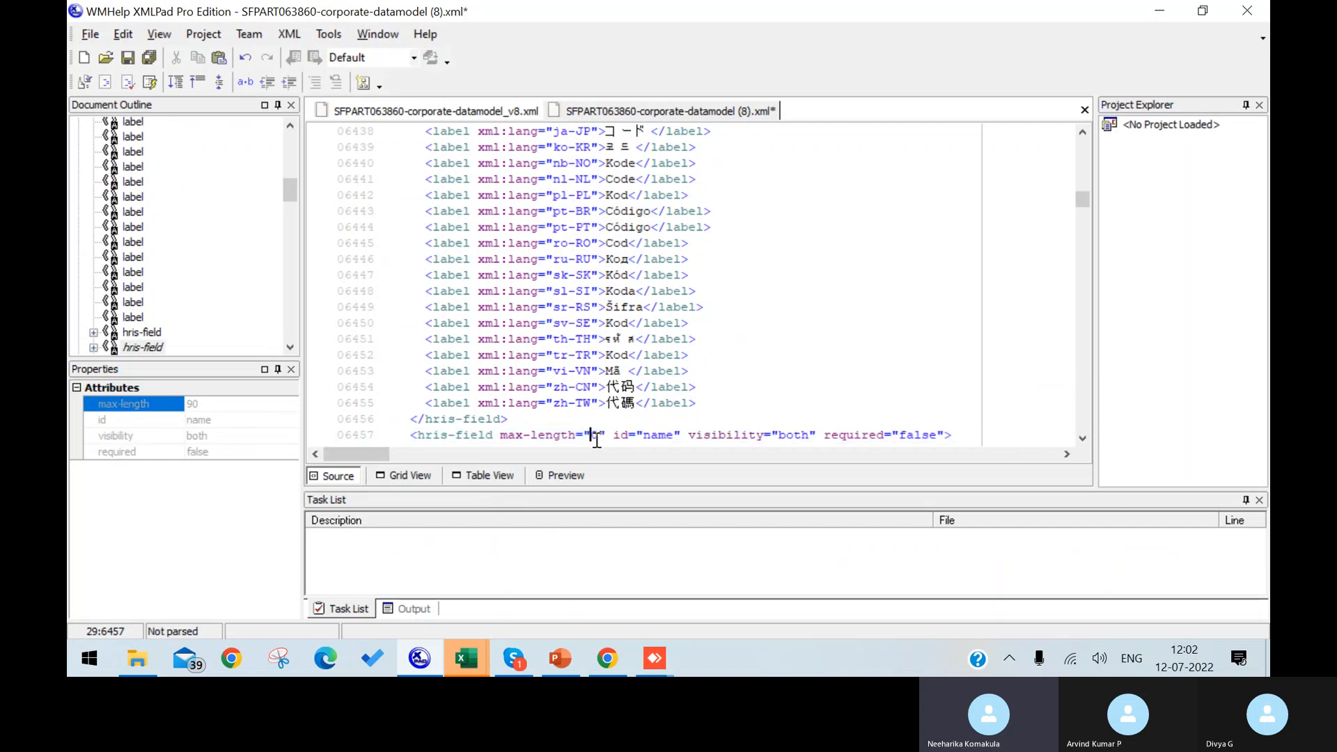
type("20")
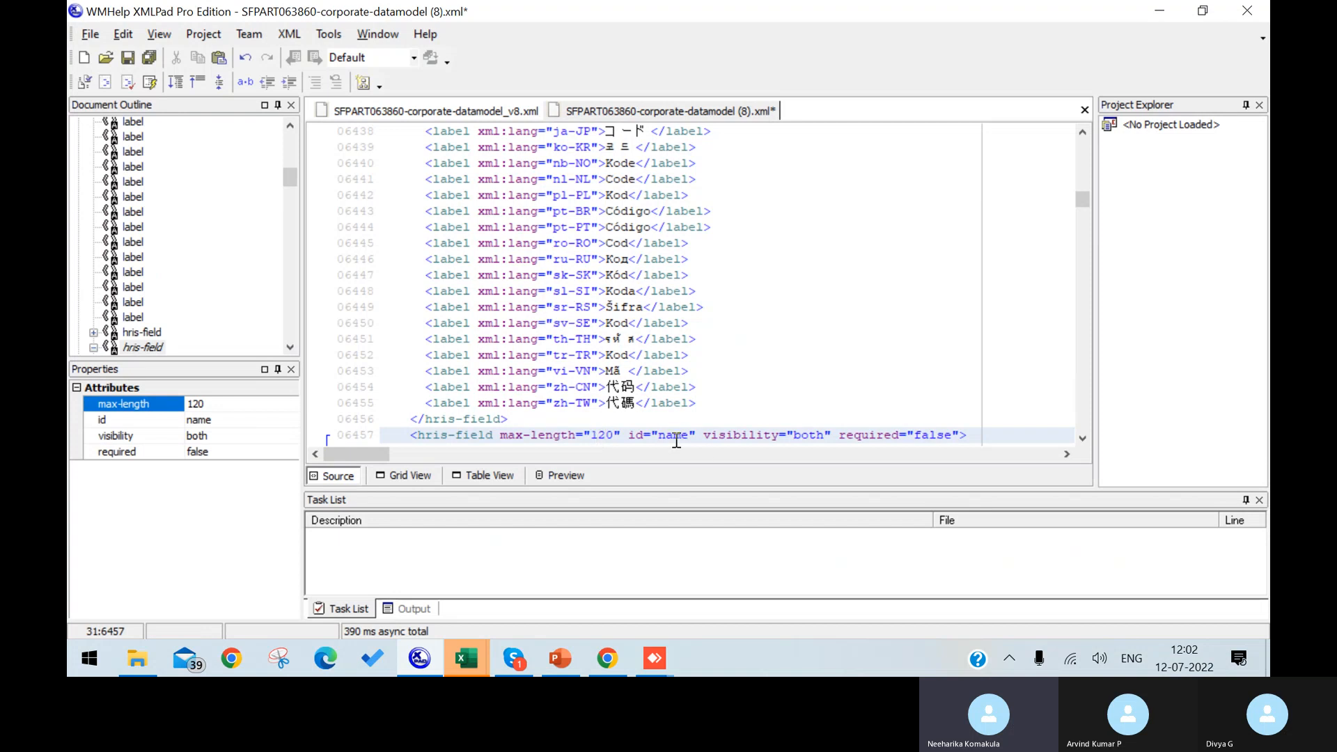
Step: Check the name field's requirement in the workbook and set its required attribute to "true" in the XML source
key("alt+Tab")
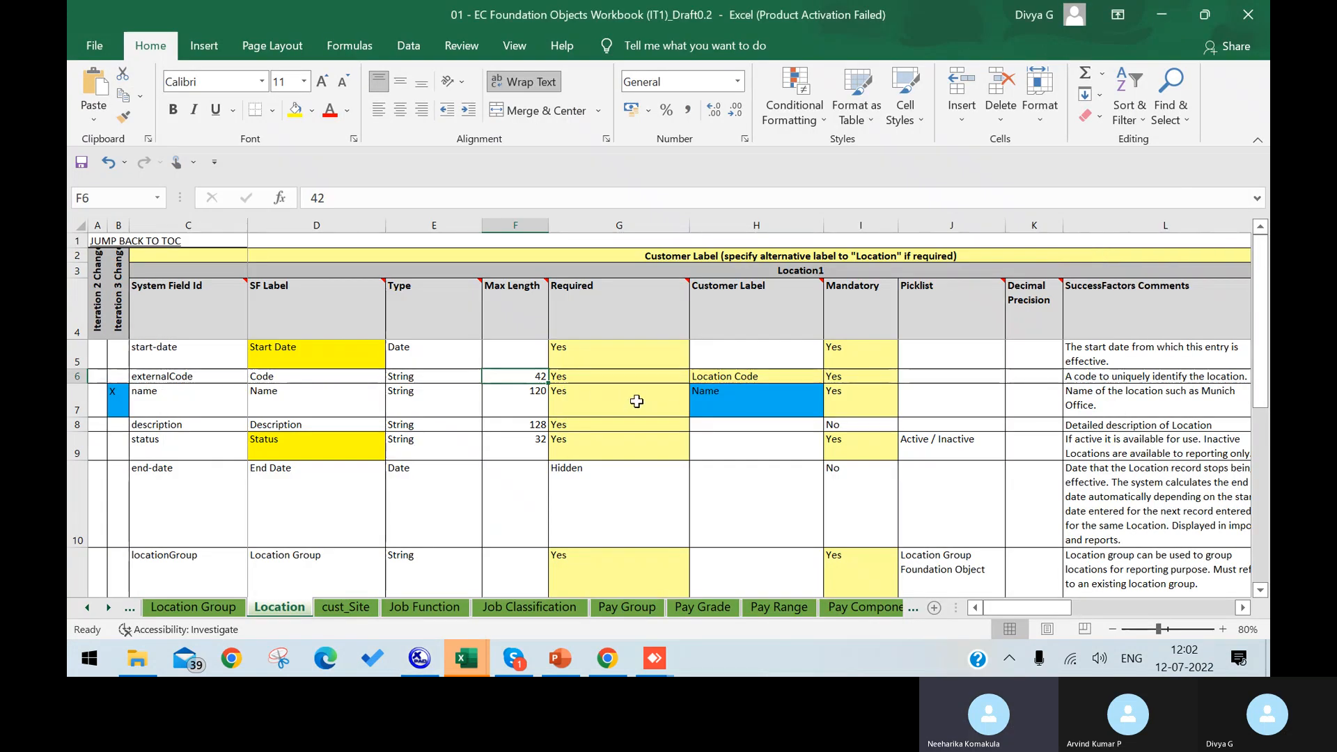
key("alt+Tab")
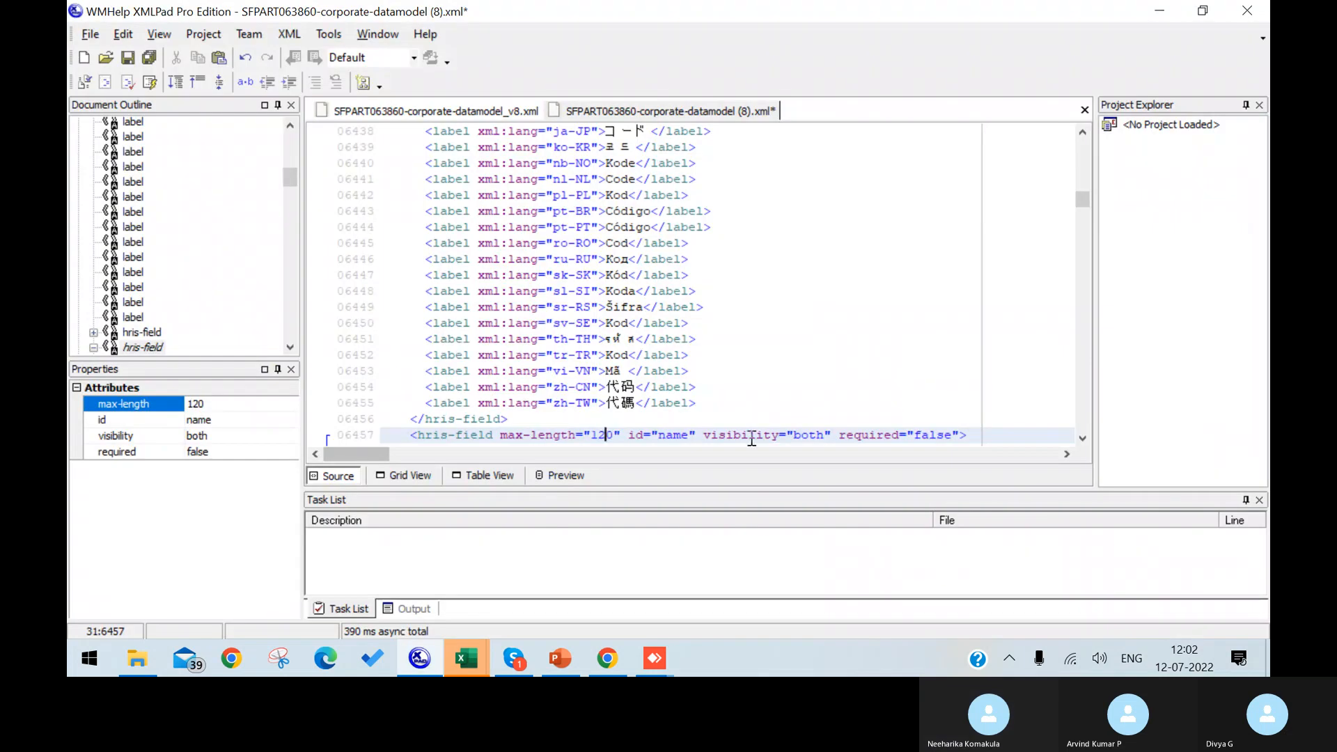
left_click(953, 436)
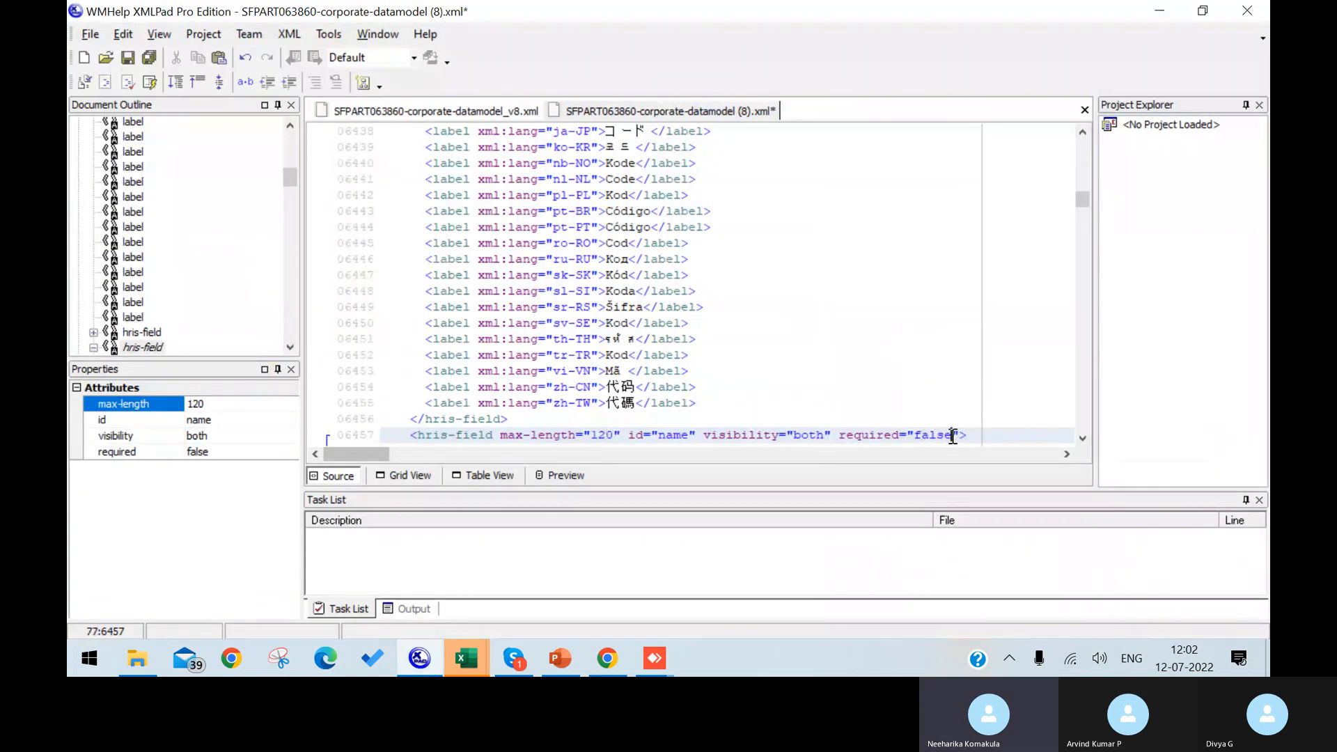
key("BackSpace")
key("BackSpace")
key("BackSpace")
key("BackSpace")
key("BackSpace")
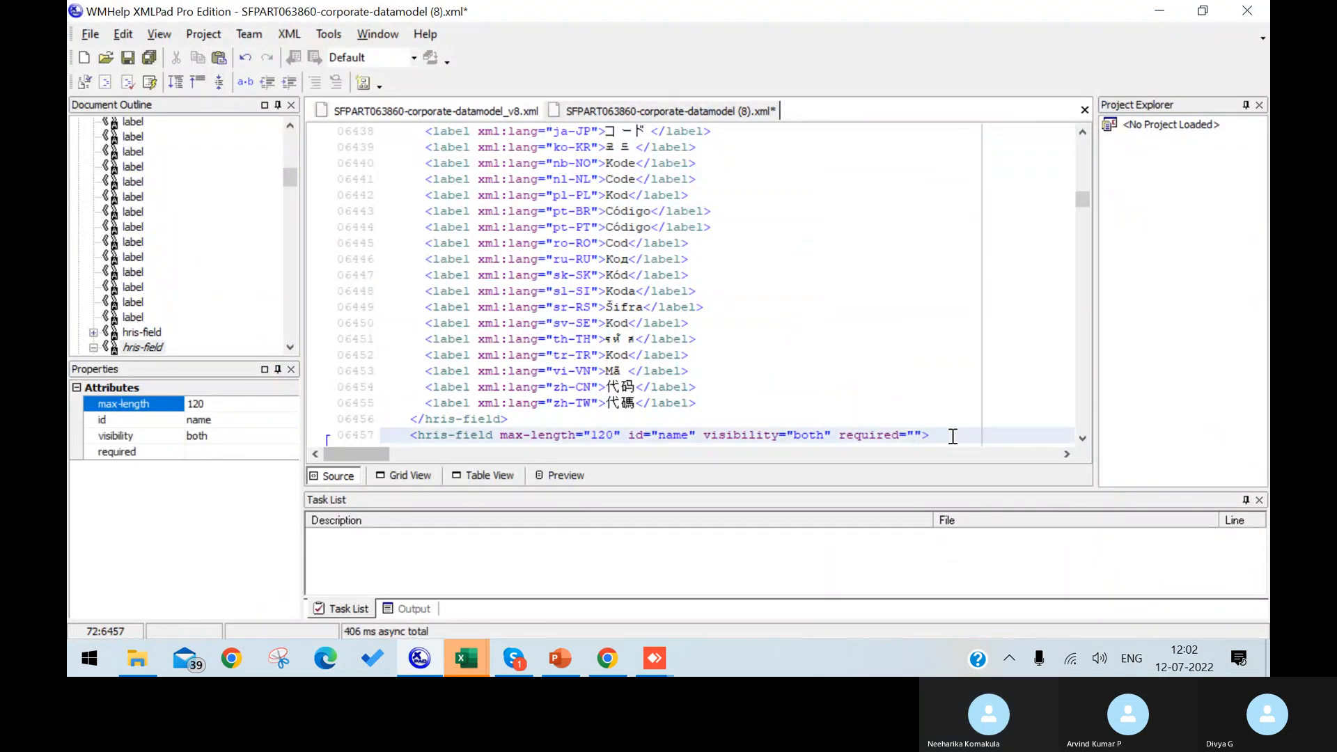
type("true")
Step: Remove the "V" prefix from the name field's default label so that it reads "name"
left_click(1082, 438)
left_click(1082, 439)
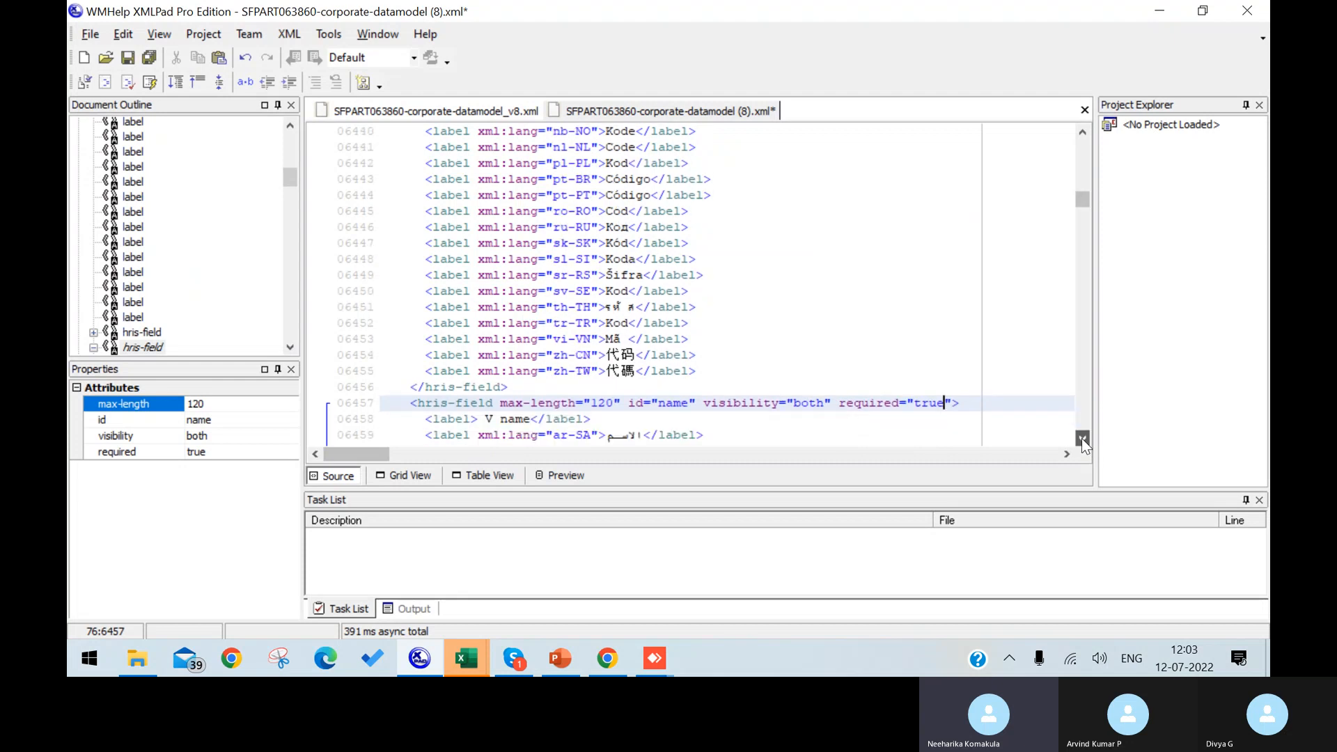
left_click(1082, 439)
left_click(1082, 439)
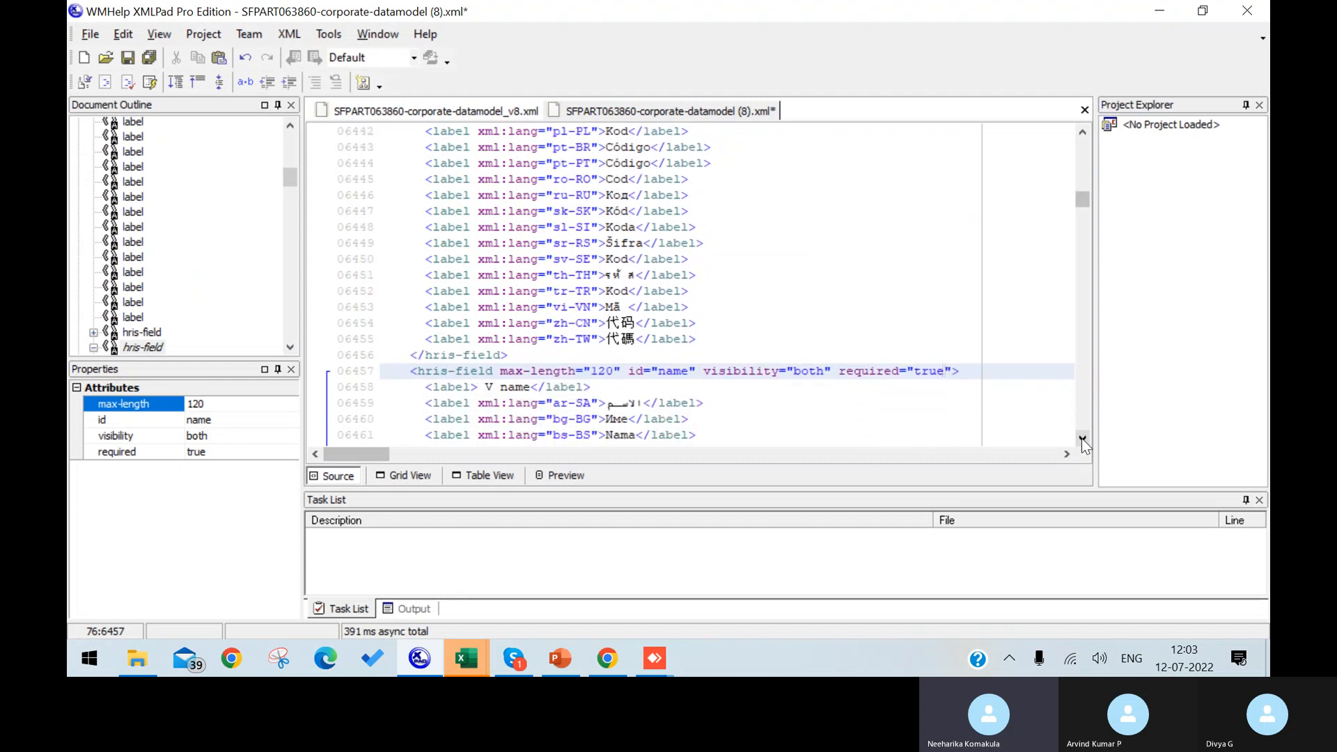
left_click(1082, 439)
left_click(1082, 439)
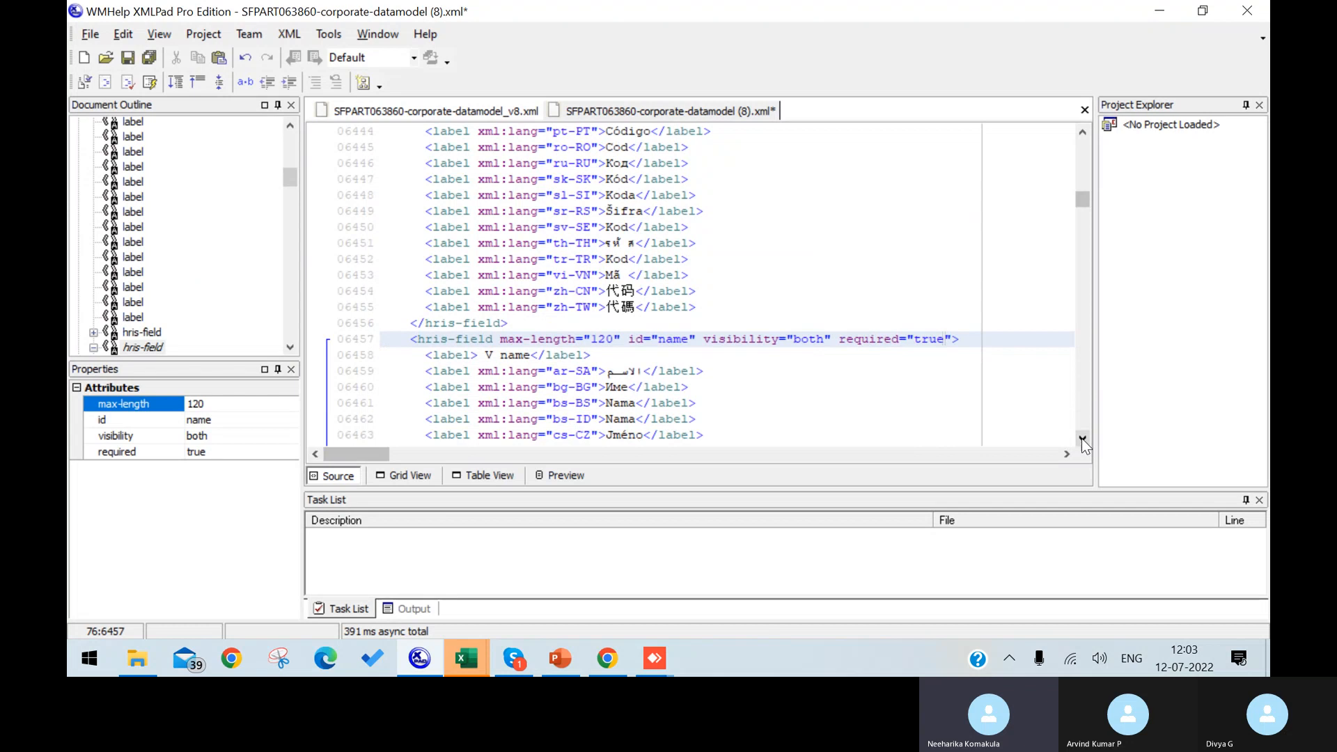
left_click(499, 355)
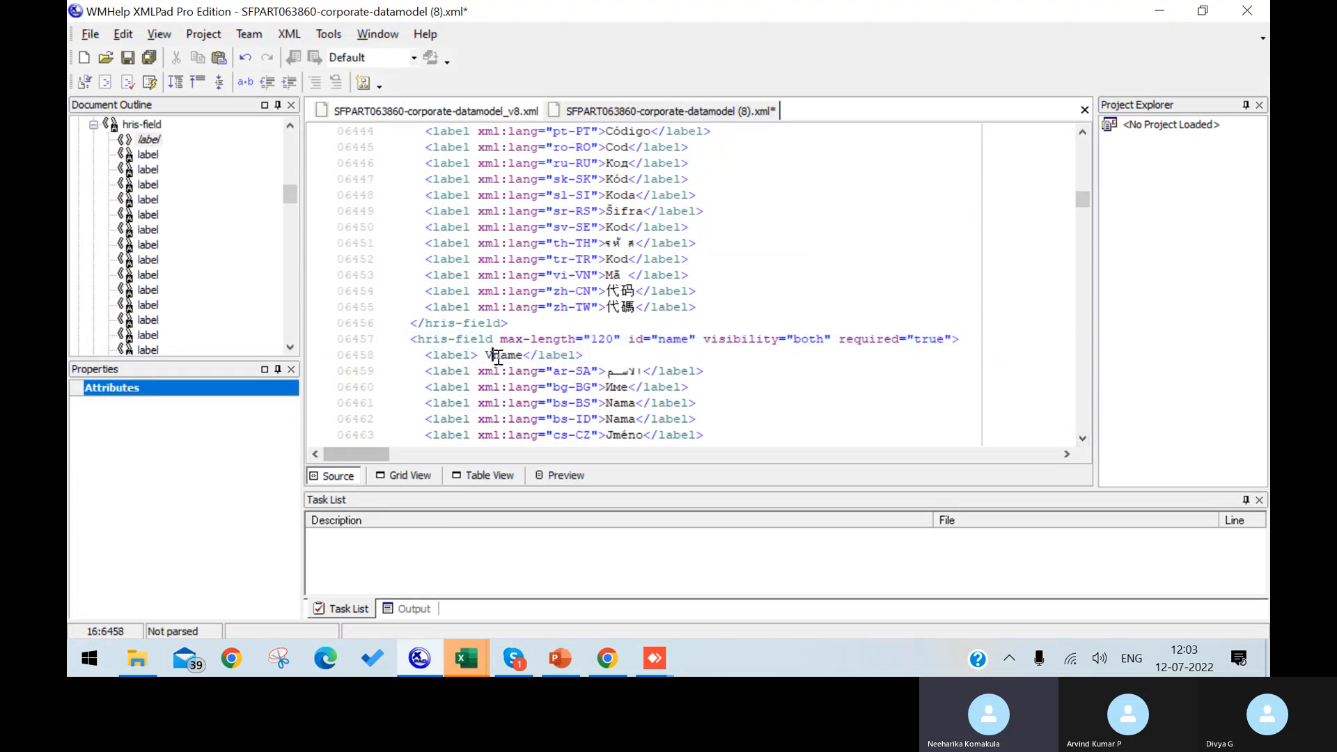
key("BackSpace")
key("BackSpace")
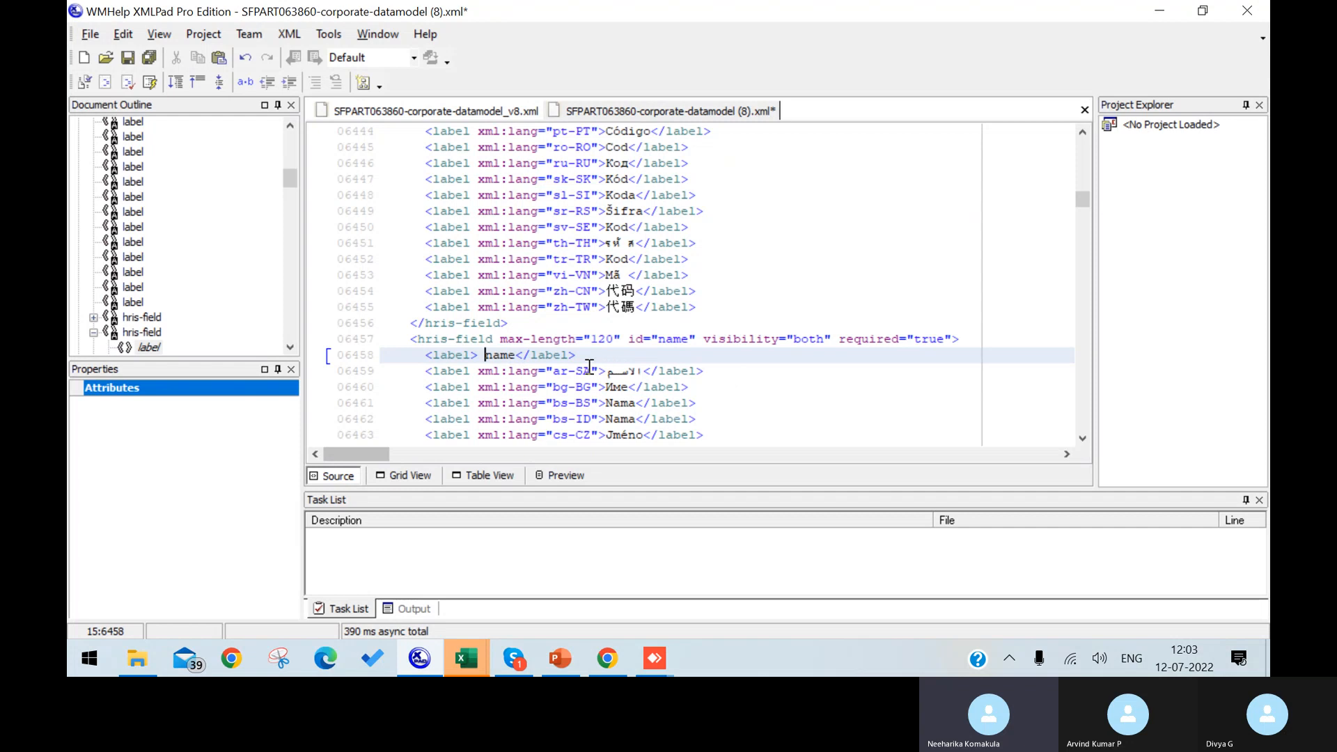
Step: Check the name and description rows of the workbook's Location sheet against the XML source
key("alt+Tab")
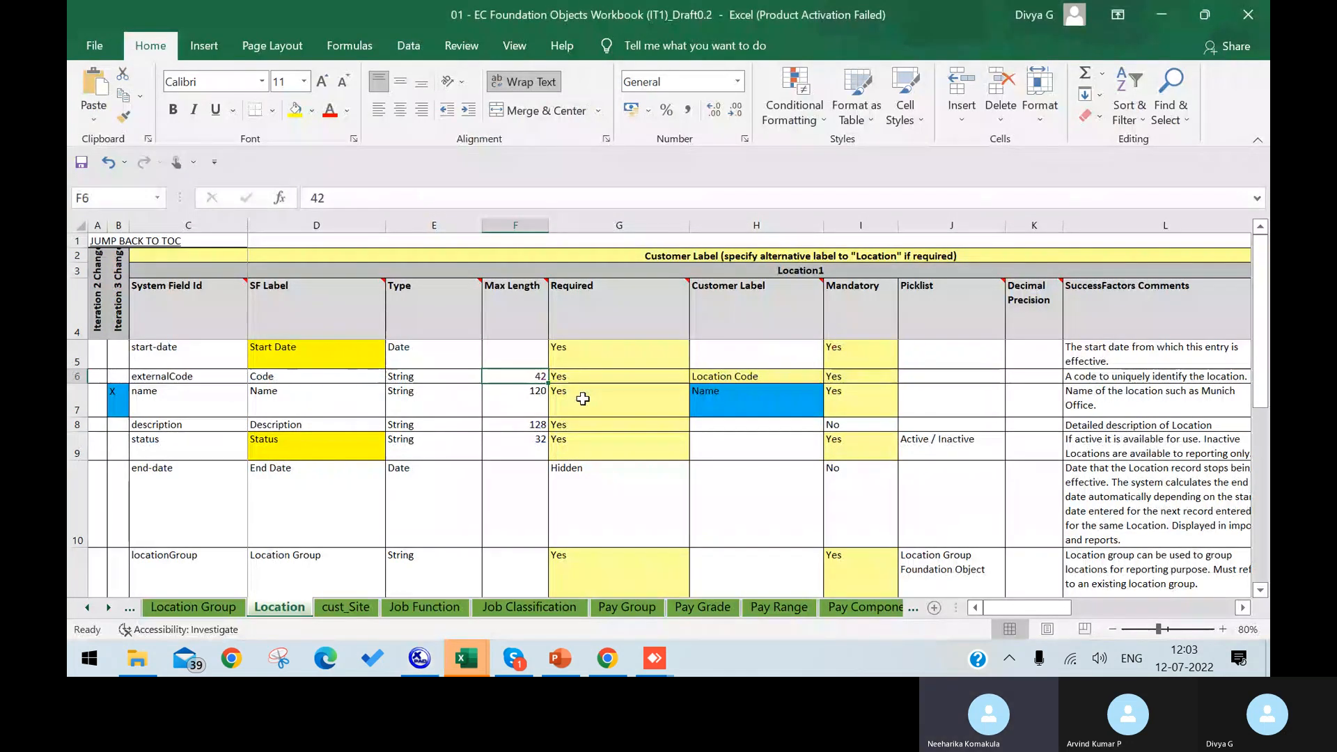
left_click(583, 398)
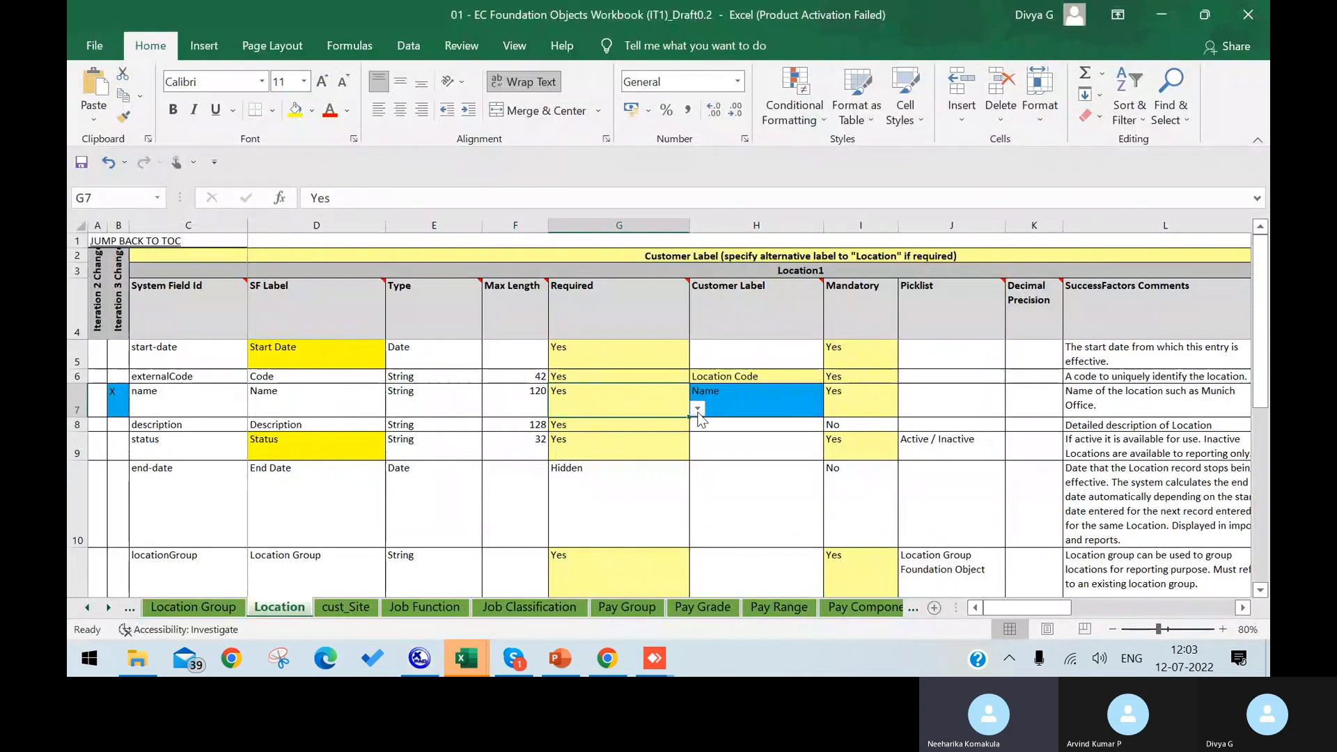
key("alt+Tab")
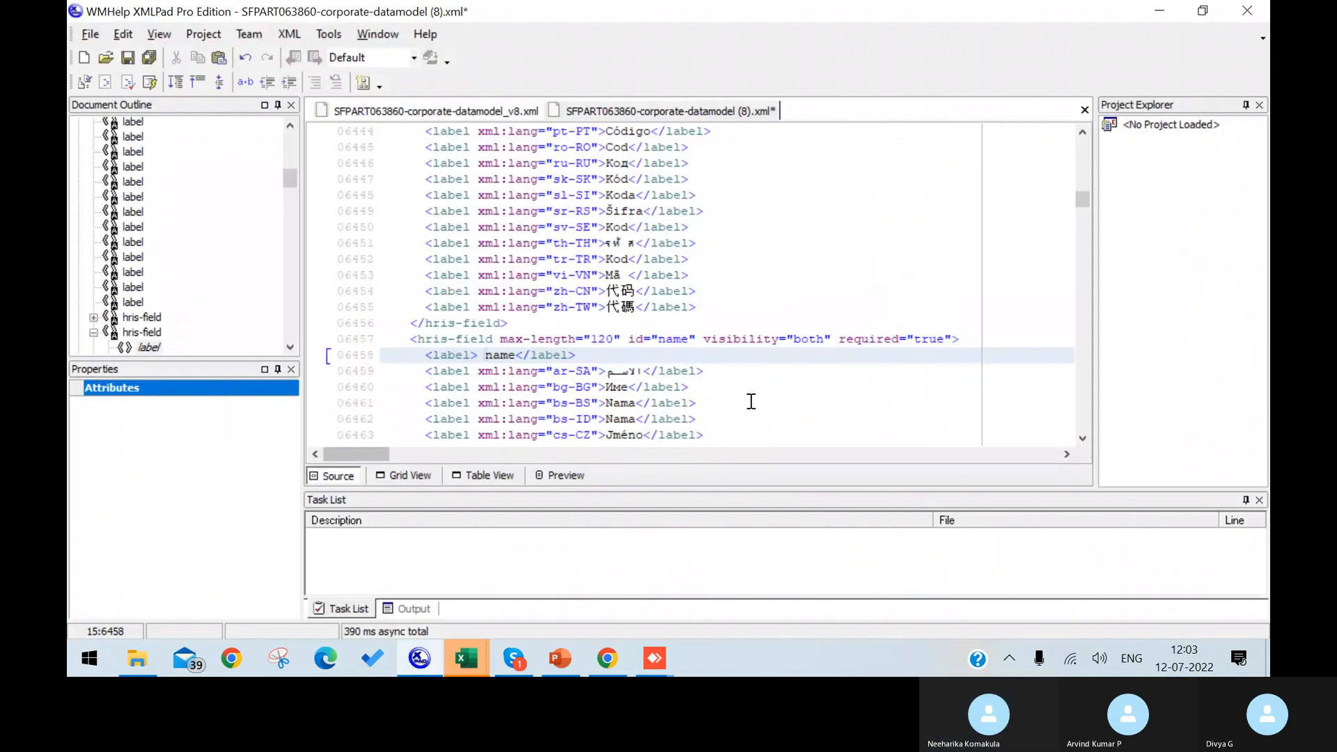
key("alt+Tab")
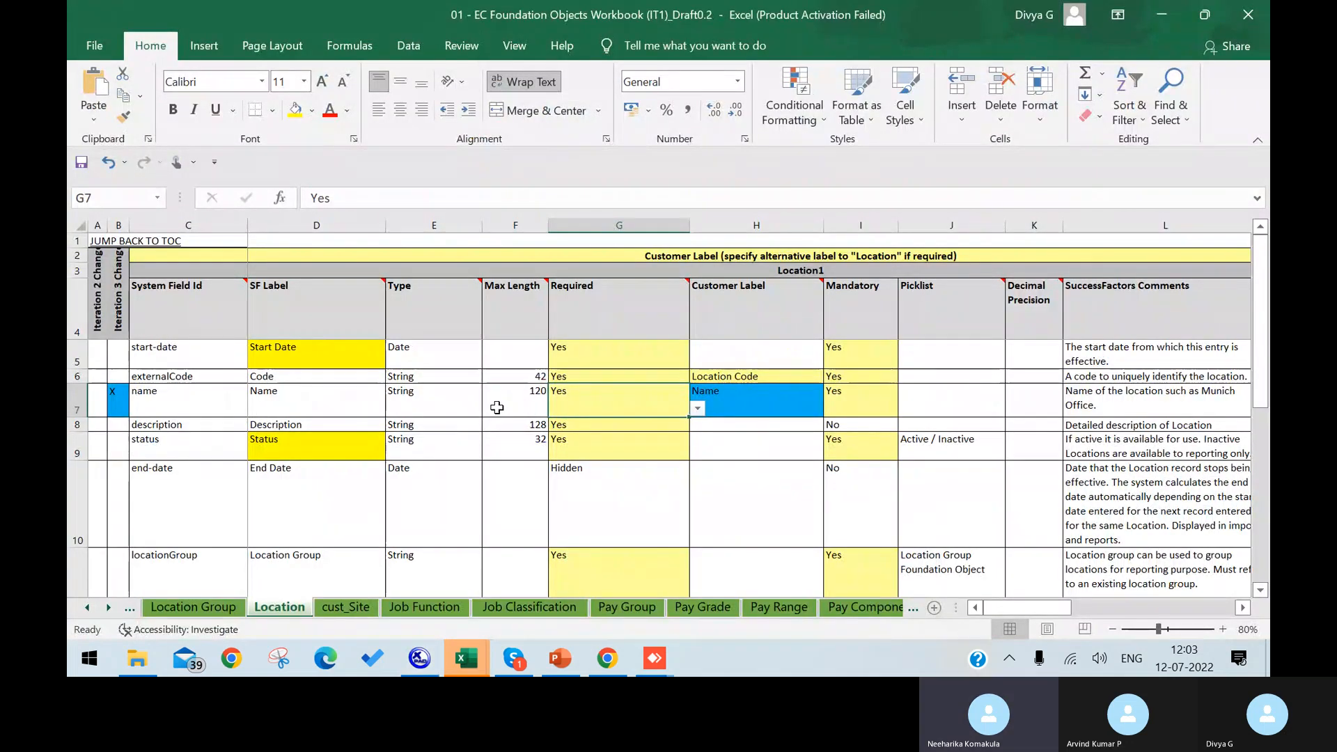
left_click(268, 426)
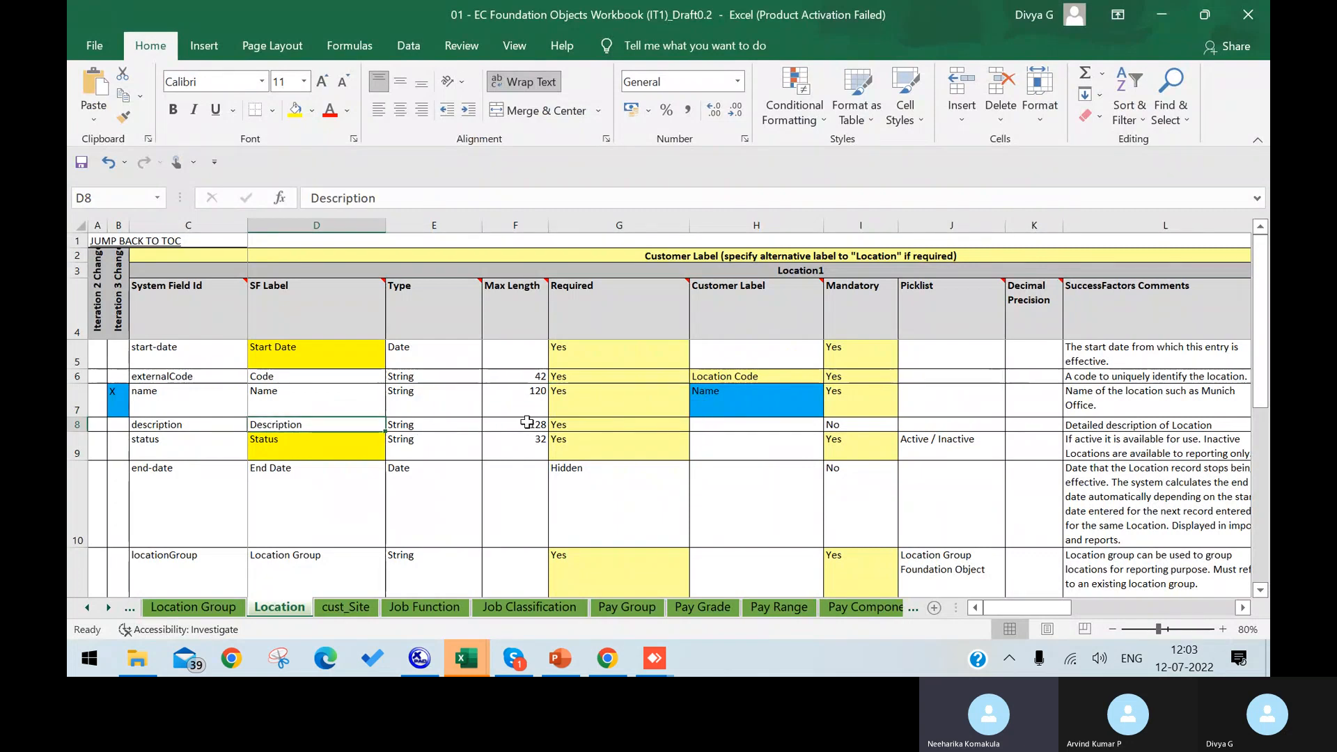
key("alt+Tab")
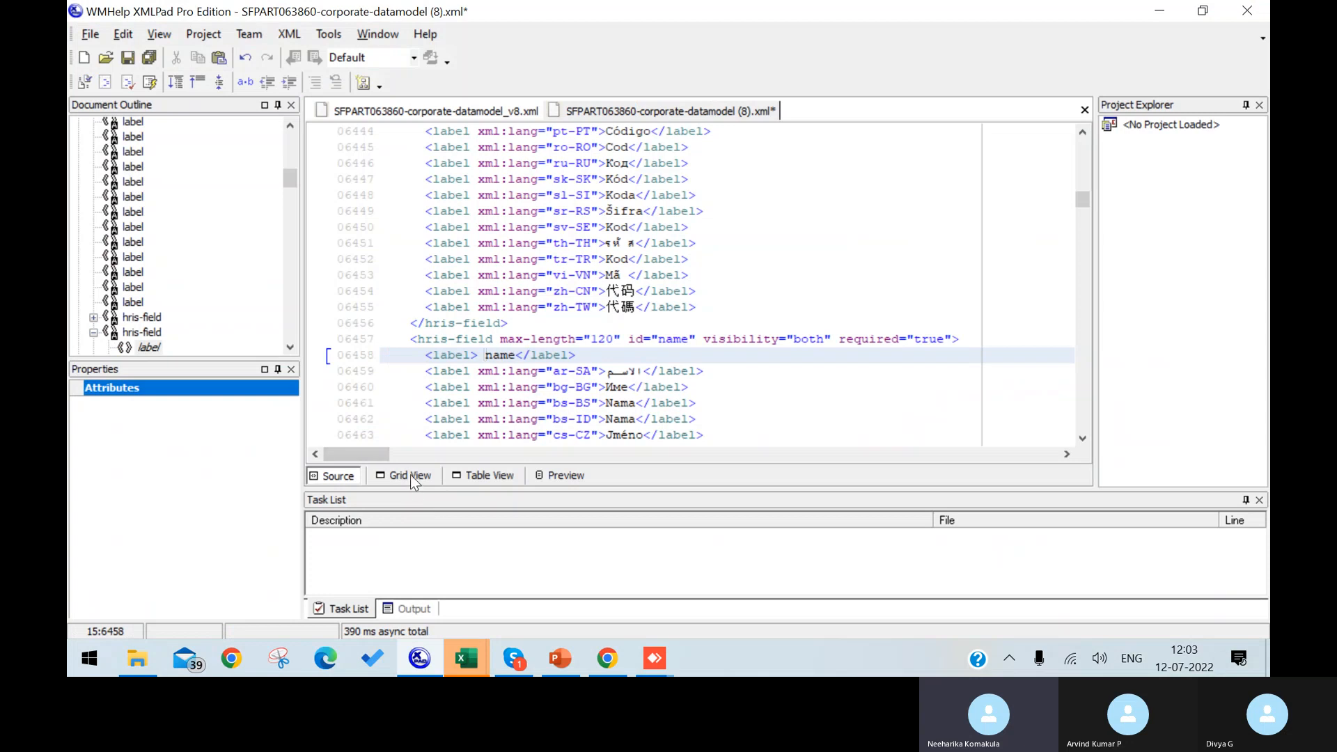
Step: Locate the description field in XMLPad's Table View, show its line in the source and compare it with the workbook
left_click(494, 475)
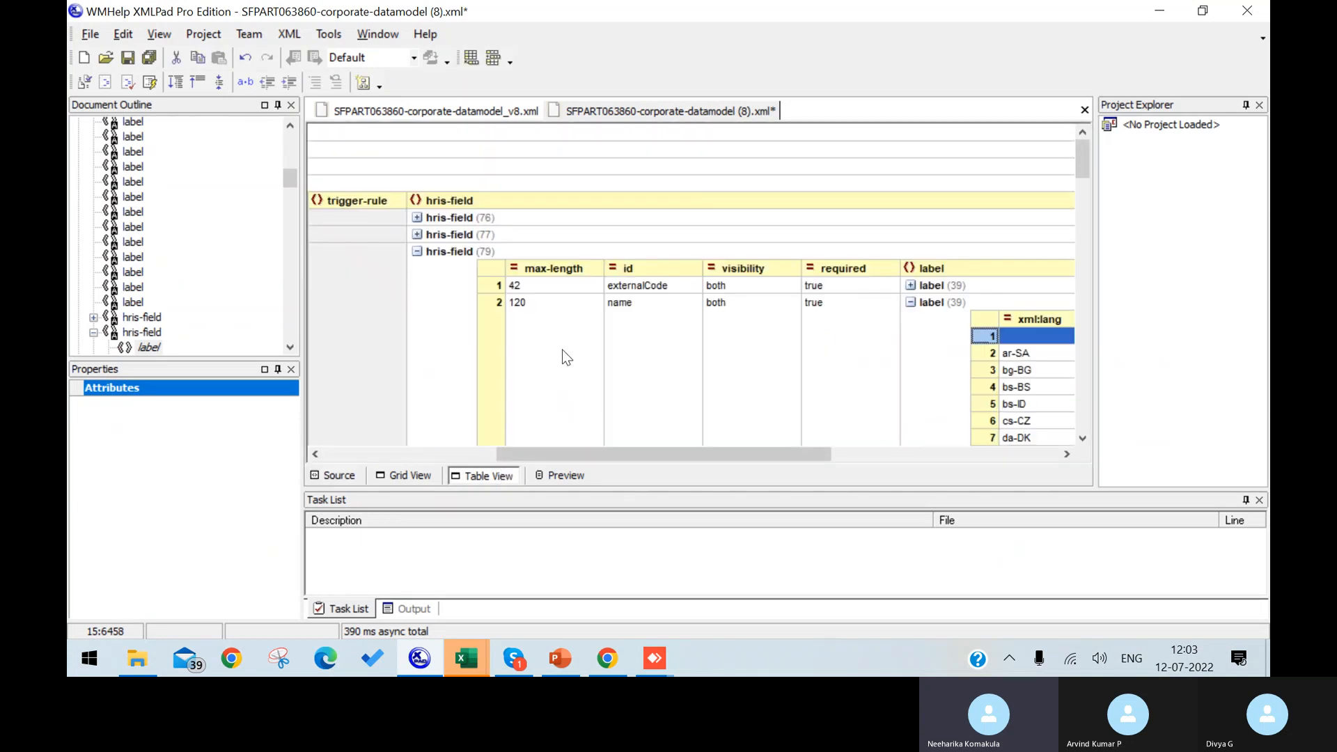
left_click(911, 304)
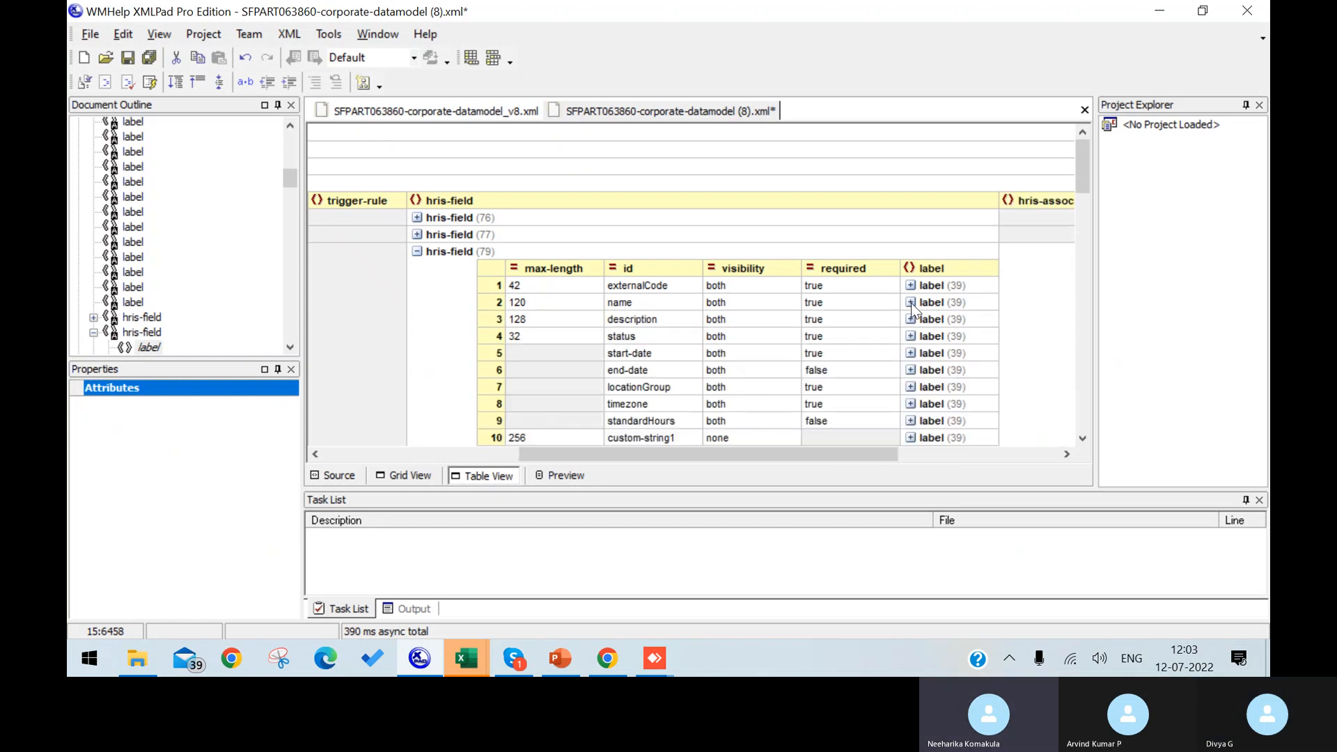
left_click(650, 322)
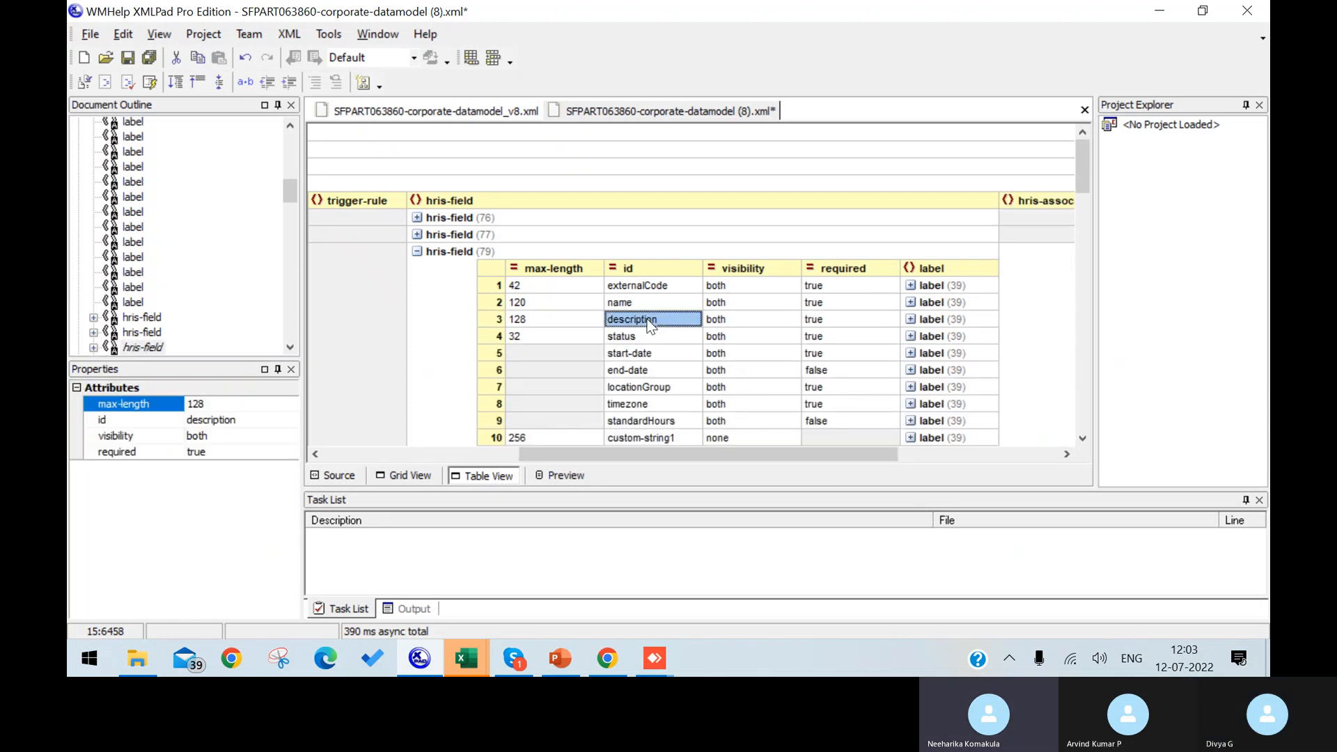
left_click(349, 477)
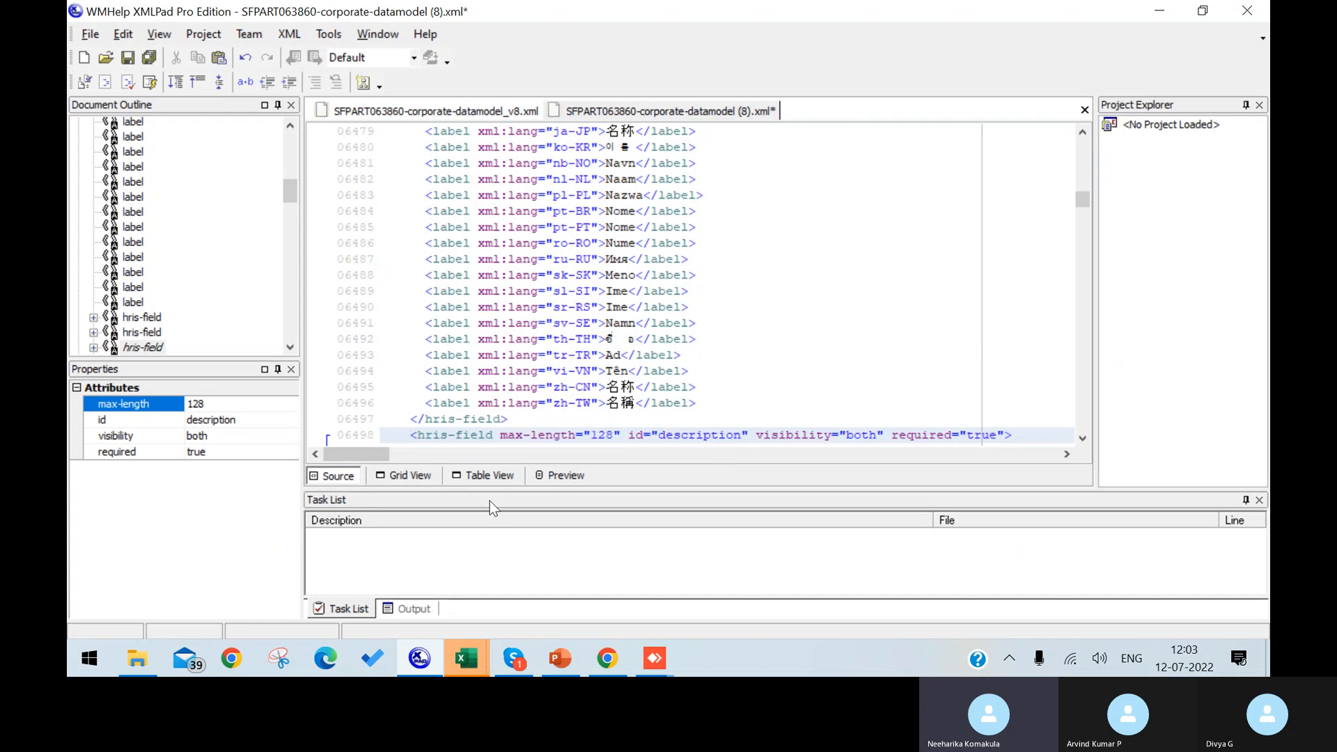
key("alt+Tab")
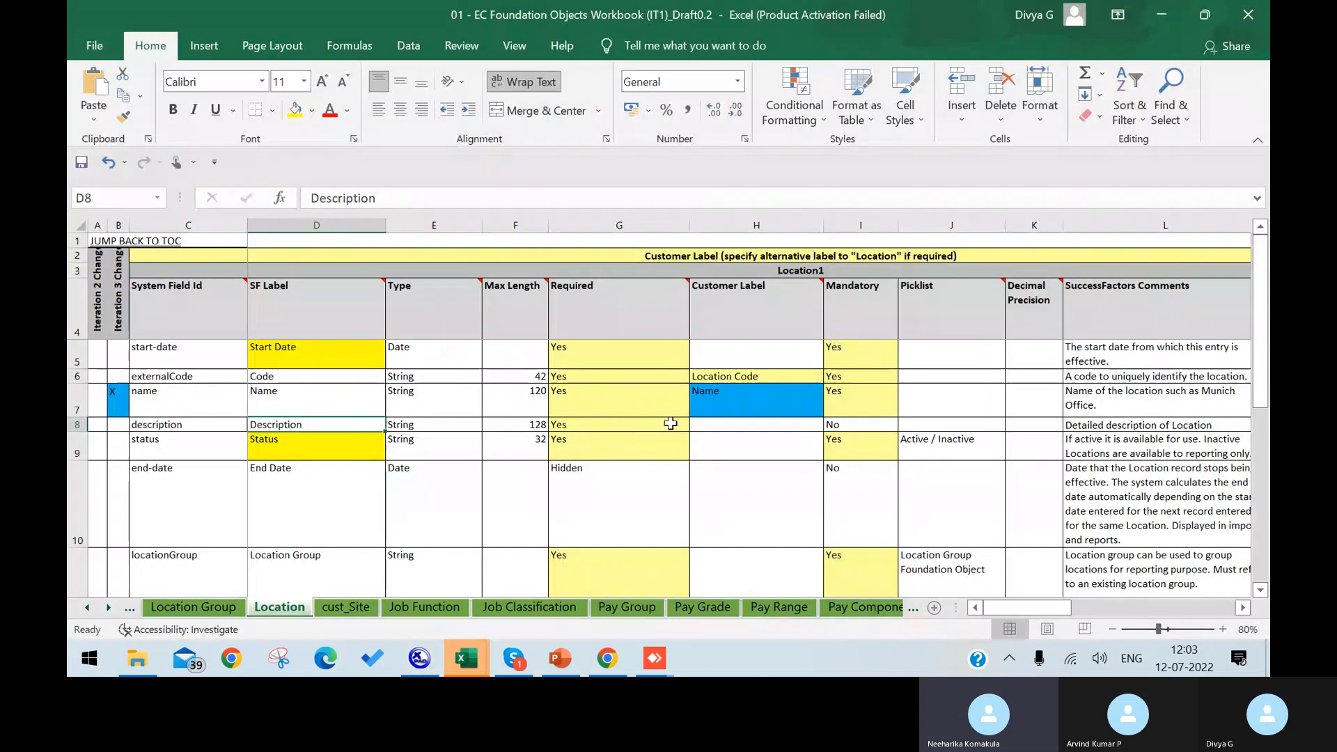
key("alt+Tab")
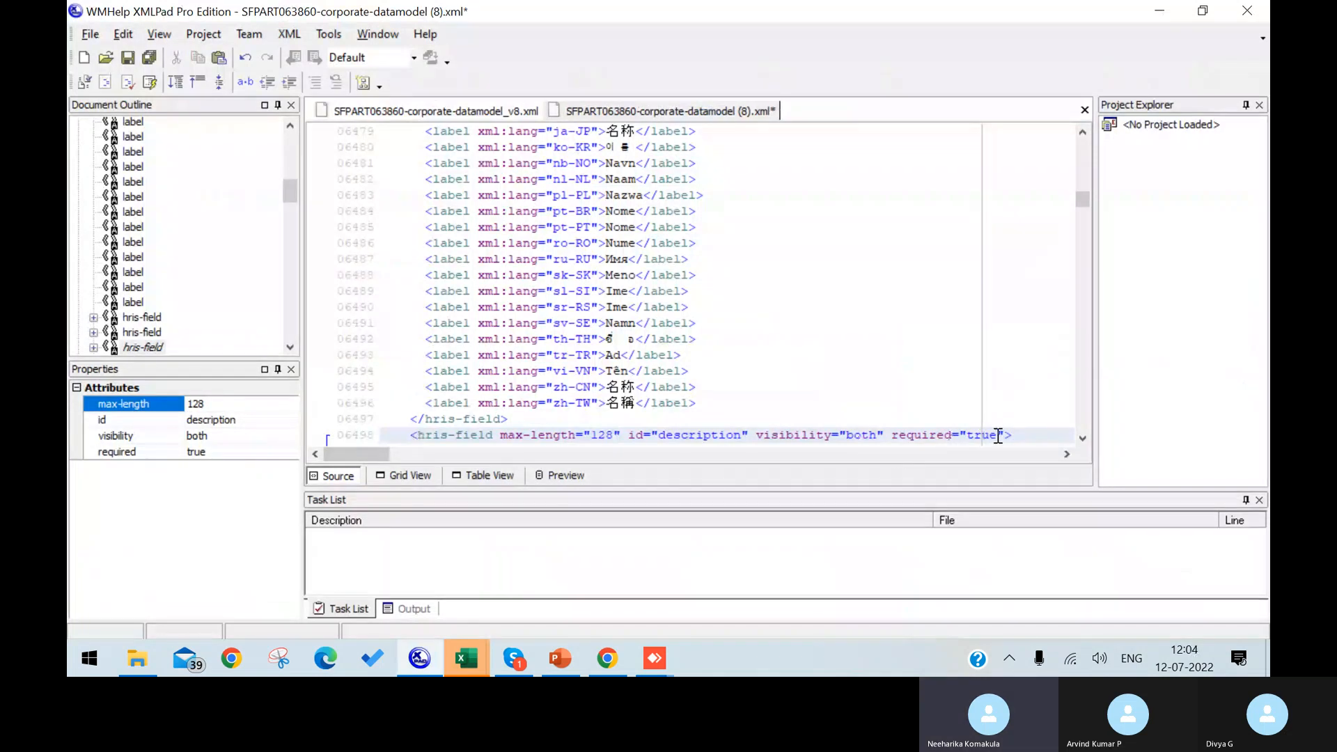
Step: Change the description field's default label to "N Description" in the XML source
left_click(1083, 439)
left_click(1083, 438)
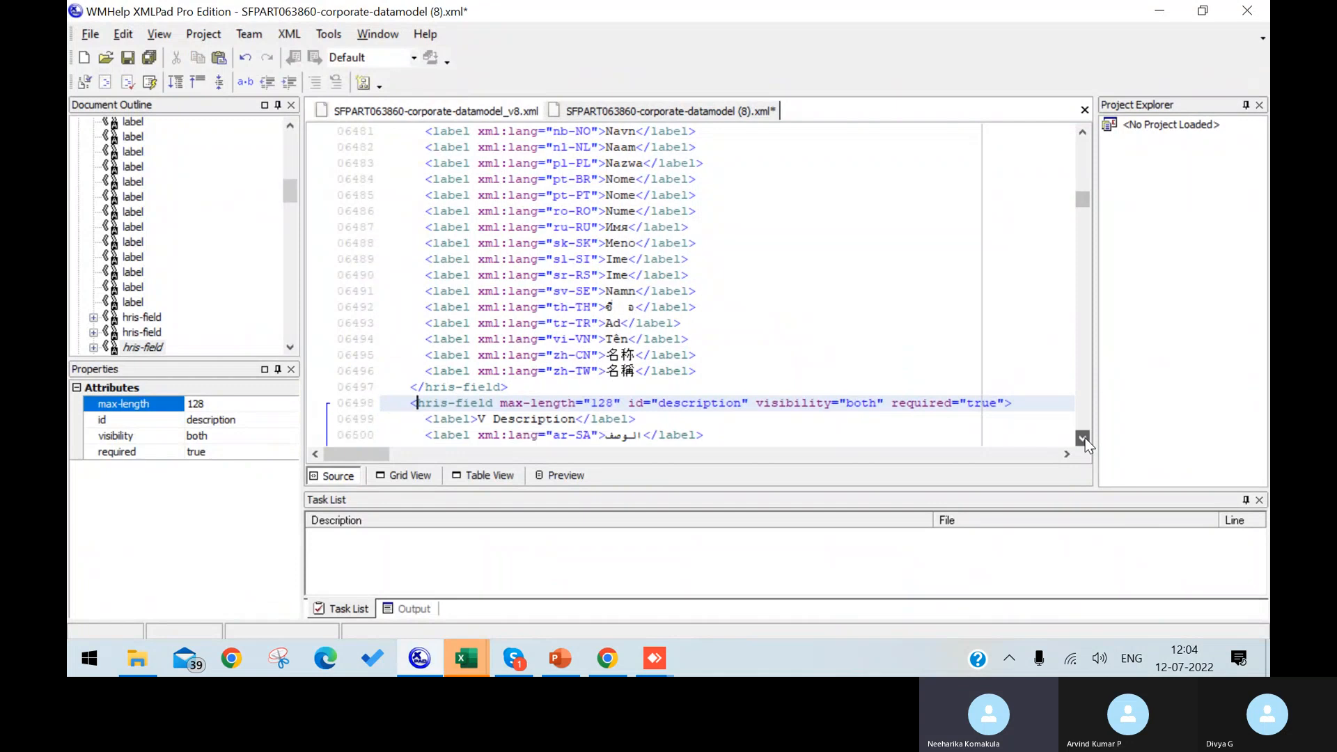
left_click(1083, 438)
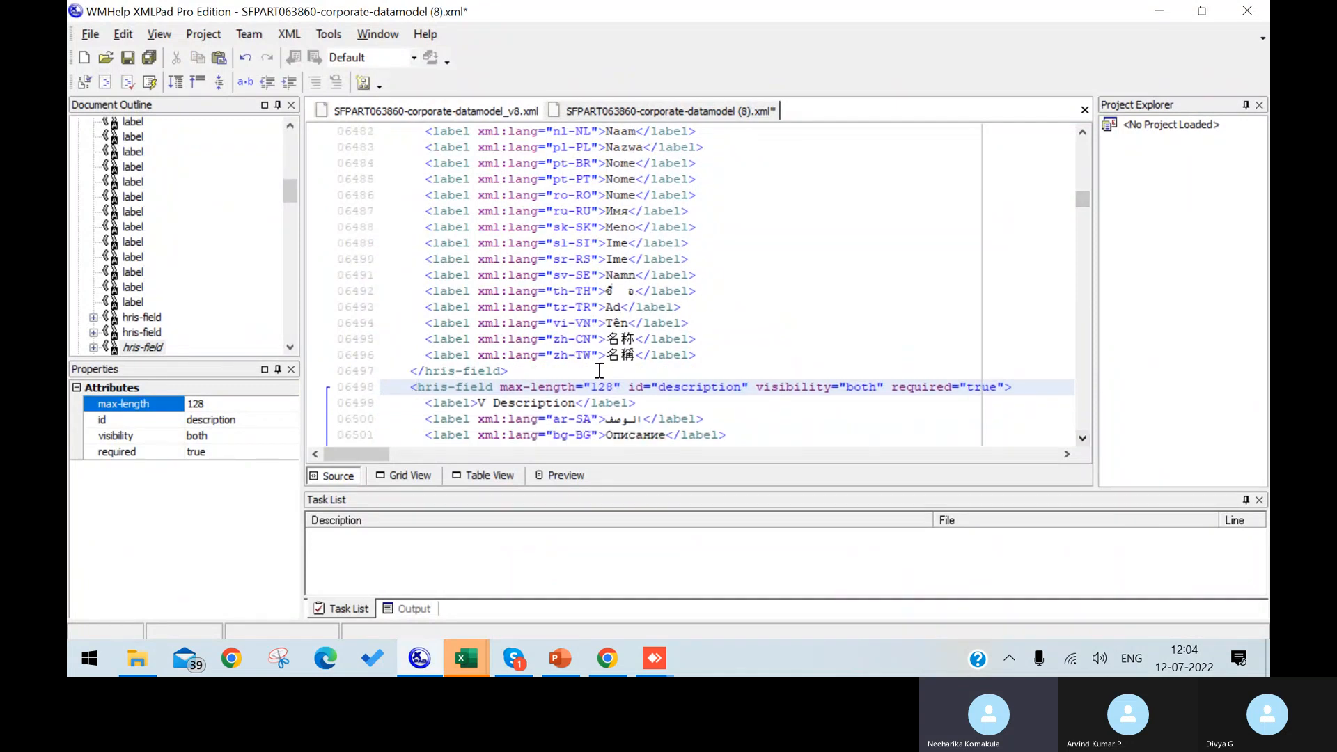
left_click(486, 402)
key("BackSpace")
key("Delete")
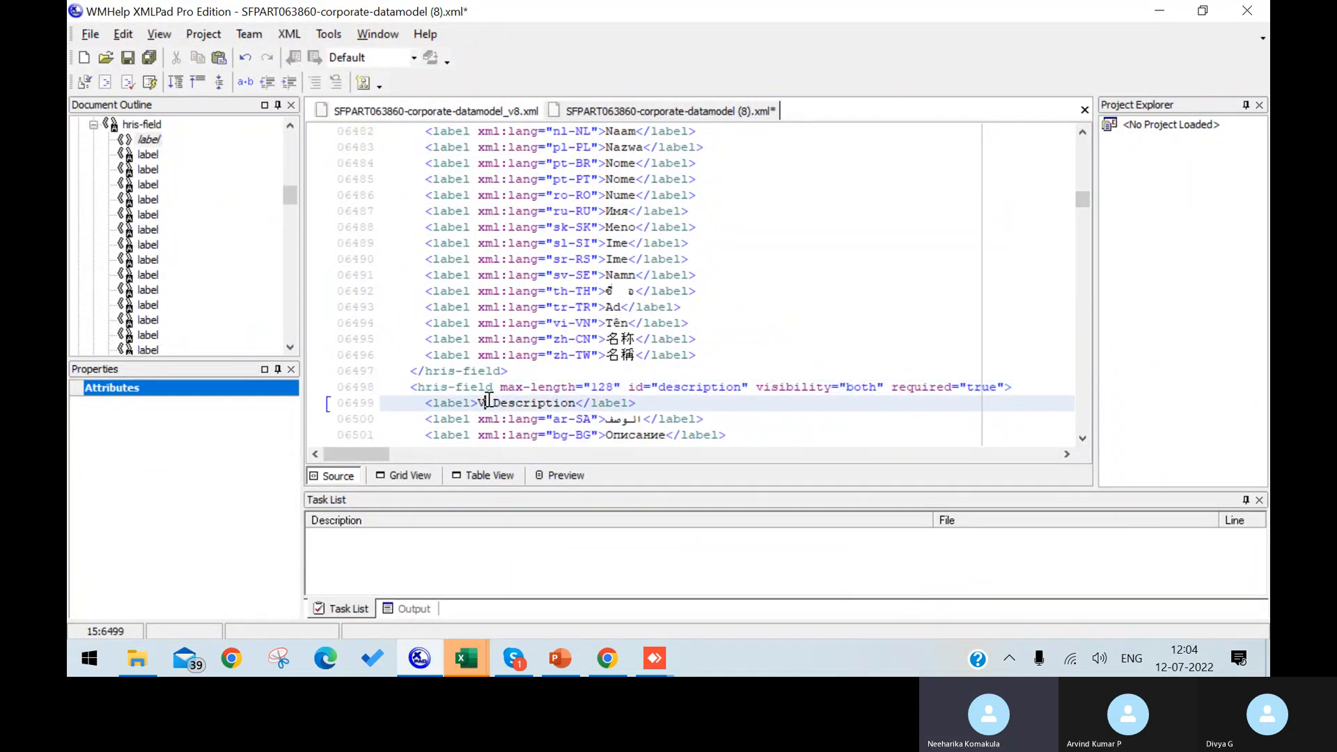
type("N")
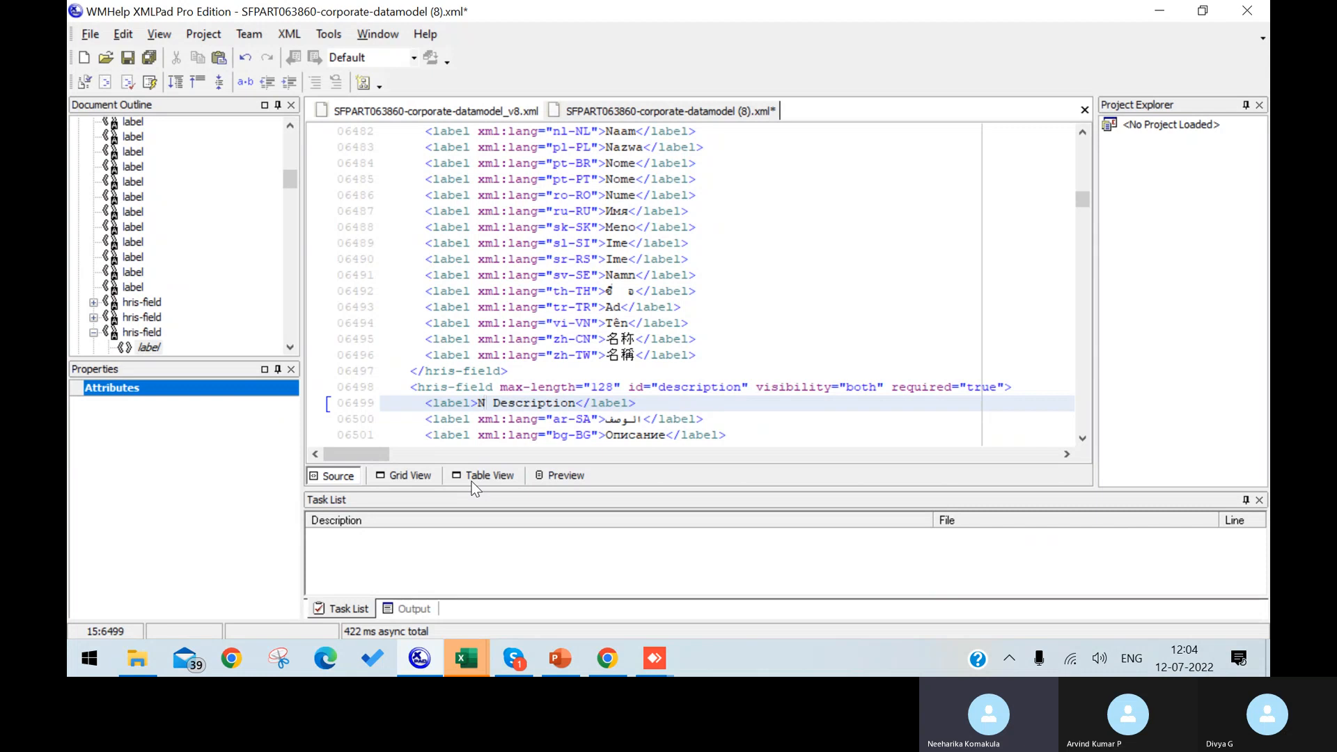
Step: Review the status, end-date and remaining field rows down to the custom fields in the workbook's Location sheet
key("alt+Tab")
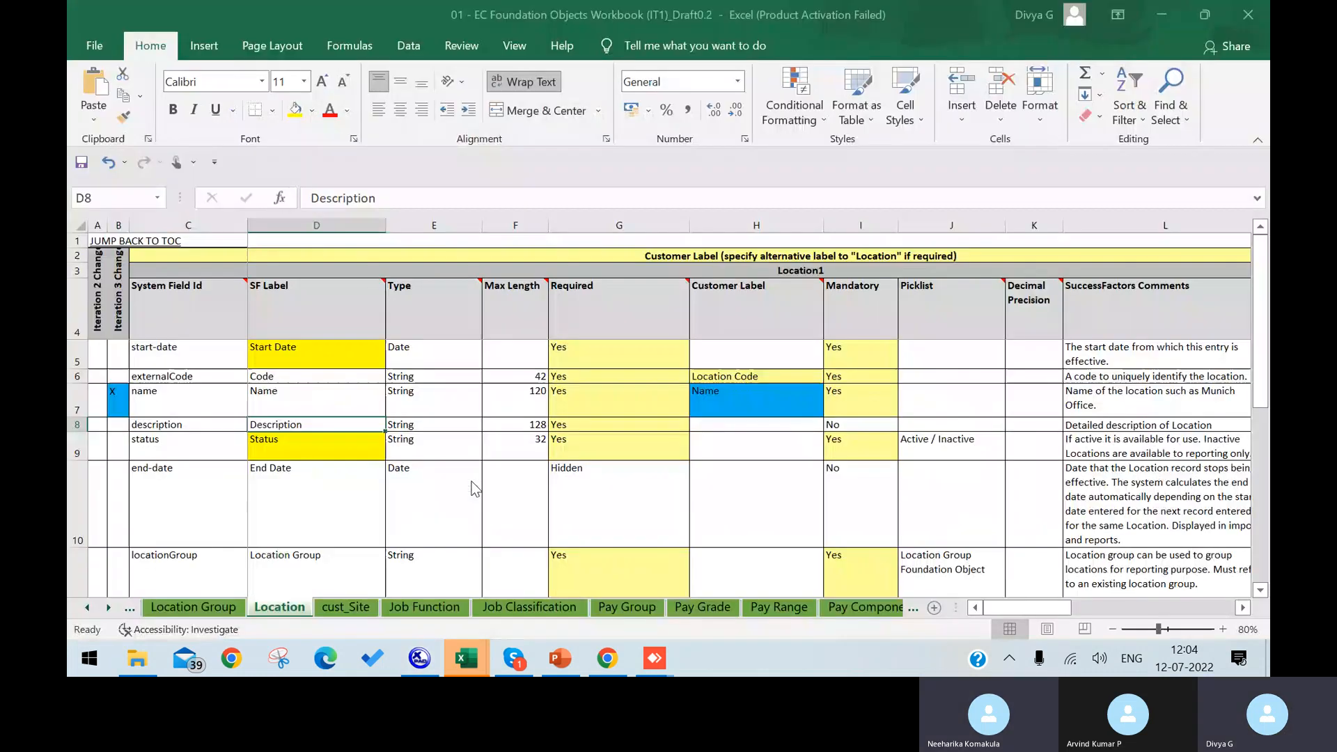
left_click(315, 458)
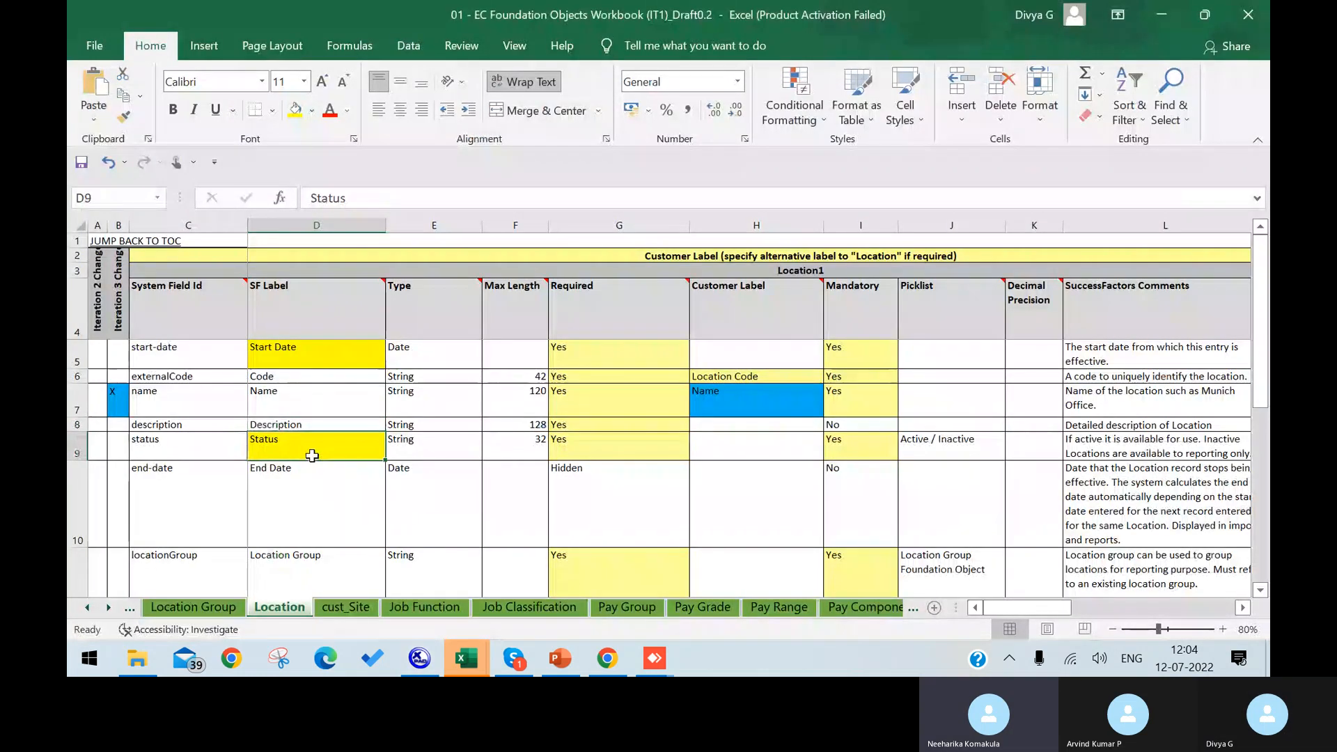
left_click(348, 487)
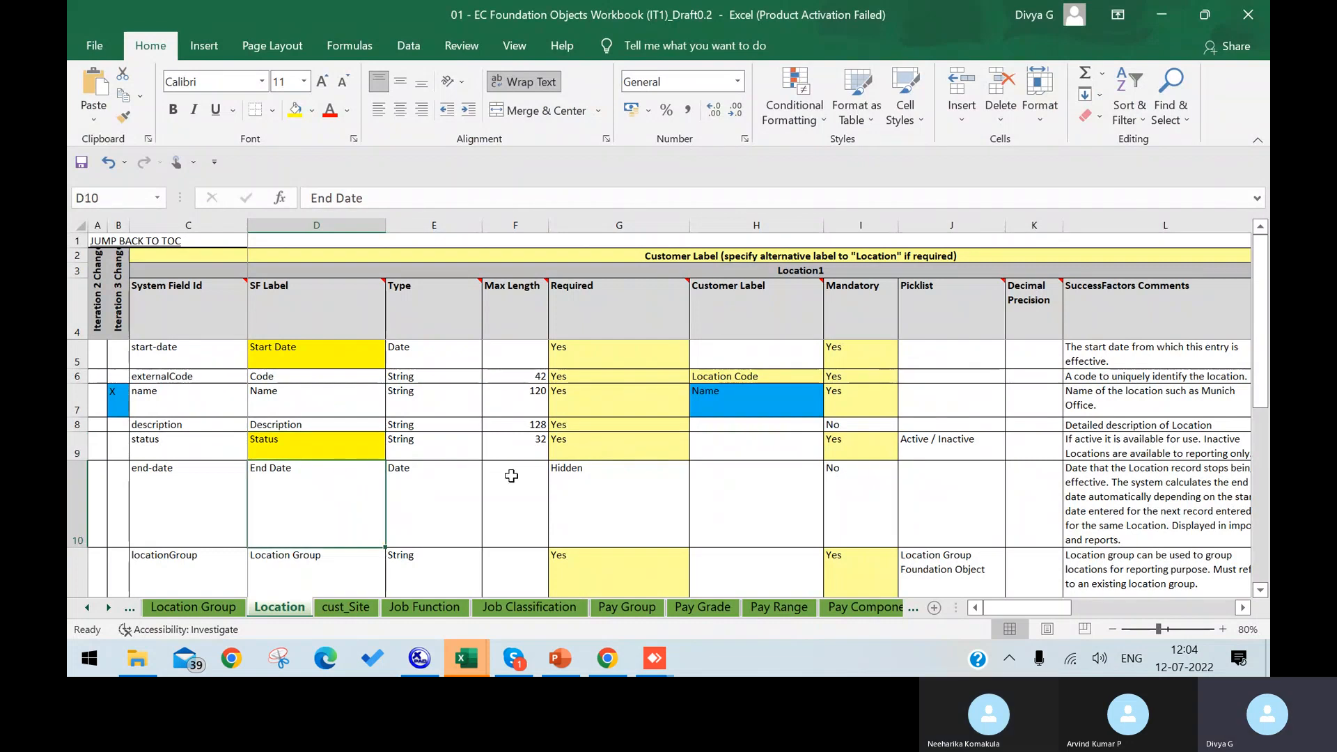
scroll(511, 476, "down", 1)
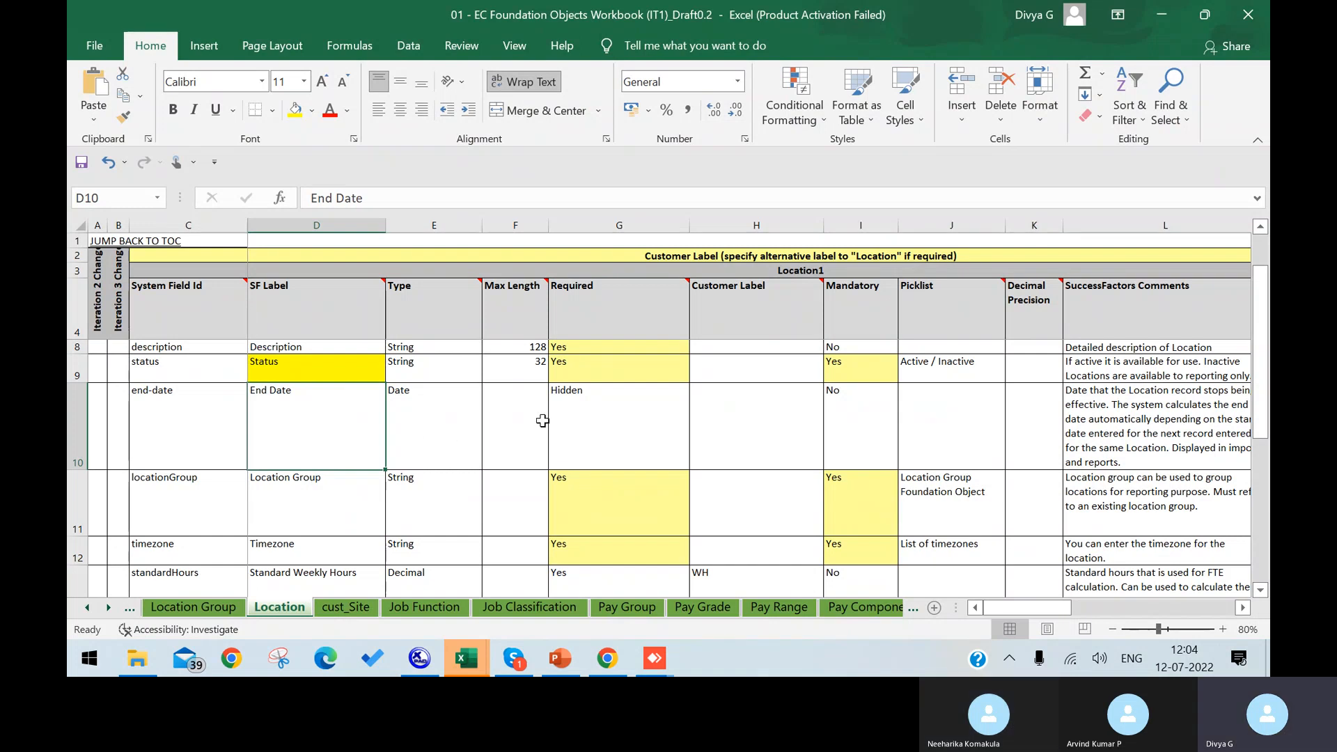
key("alt")
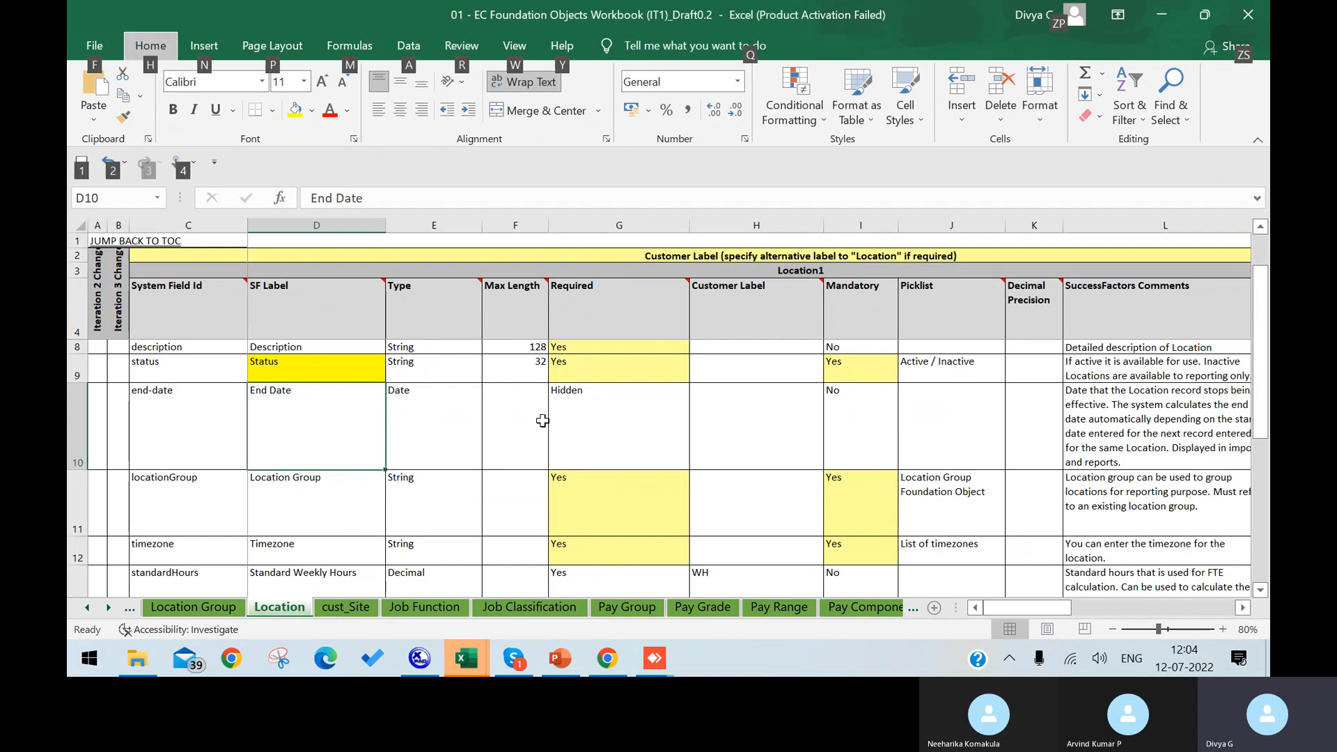
scroll(404, 473, "down", 2)
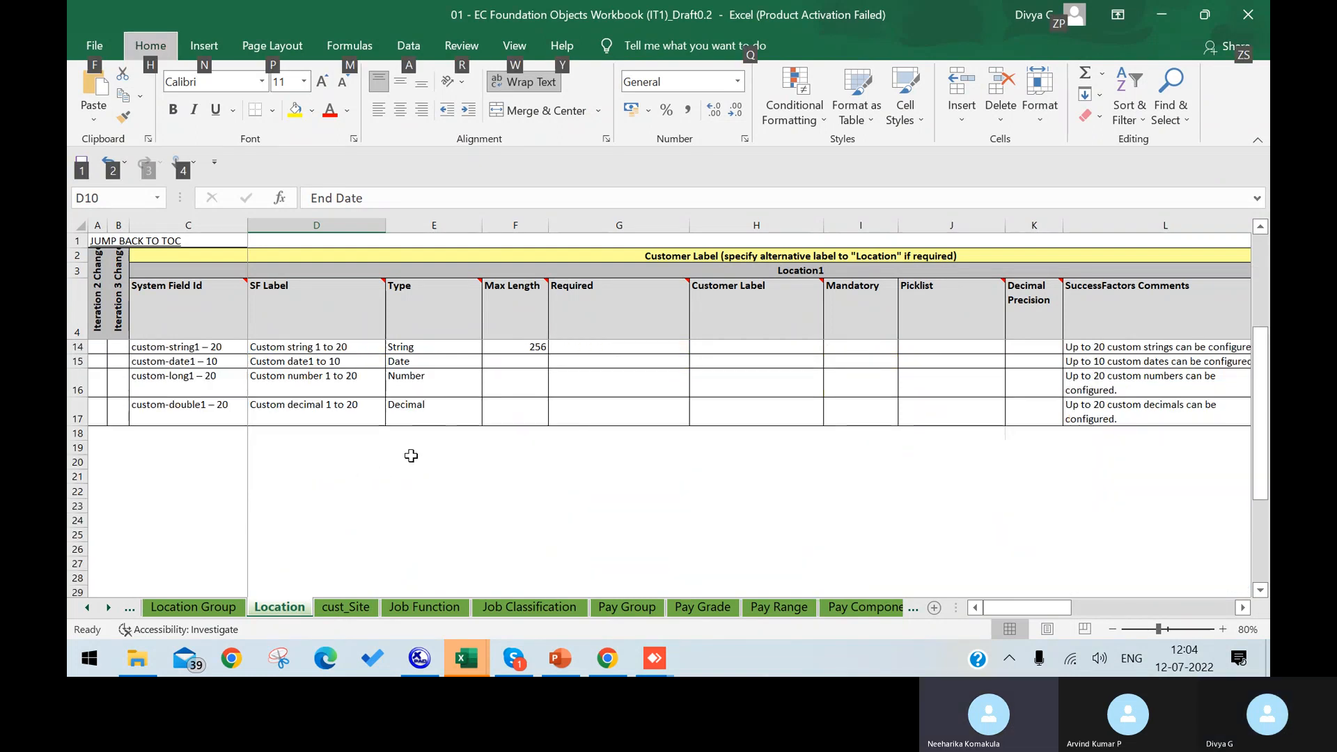
Step: Check the Location Group row in the workbook's Location sheet and return to XMLPad
scroll(412, 455, "up", 2)
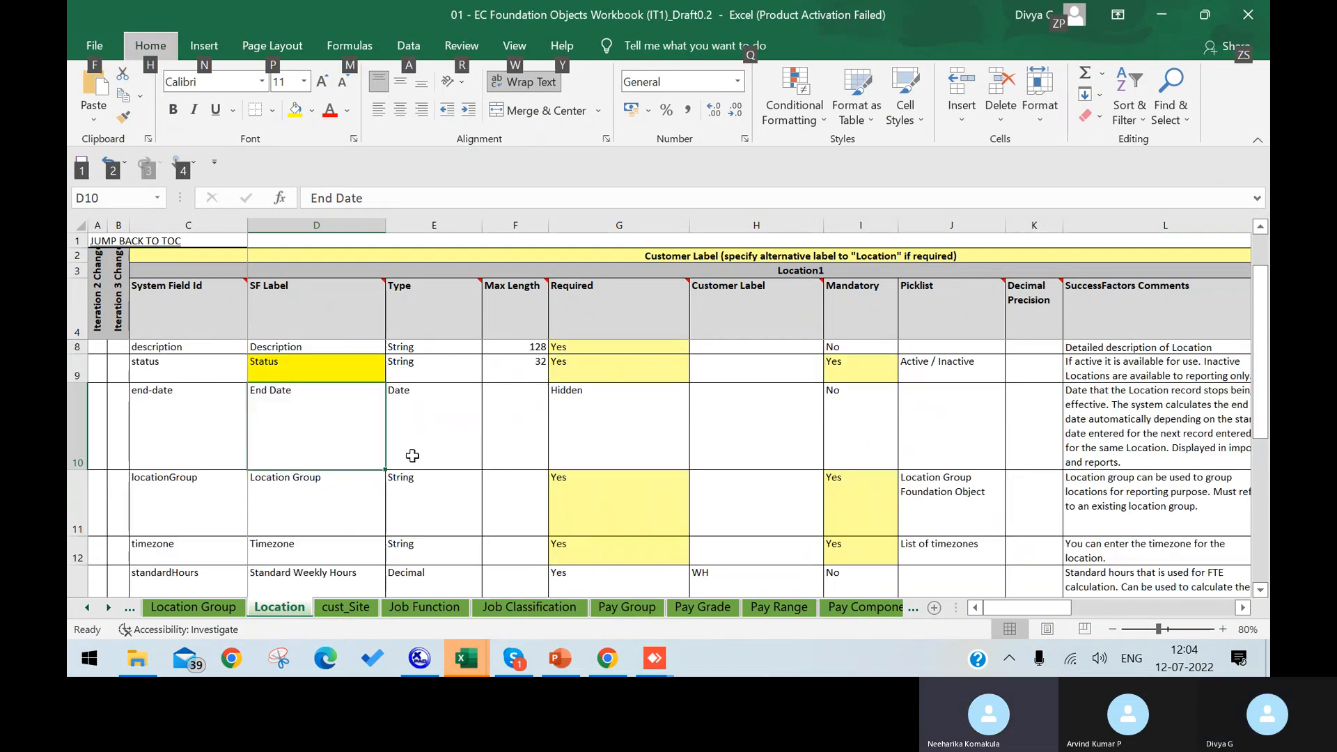
left_click(326, 490)
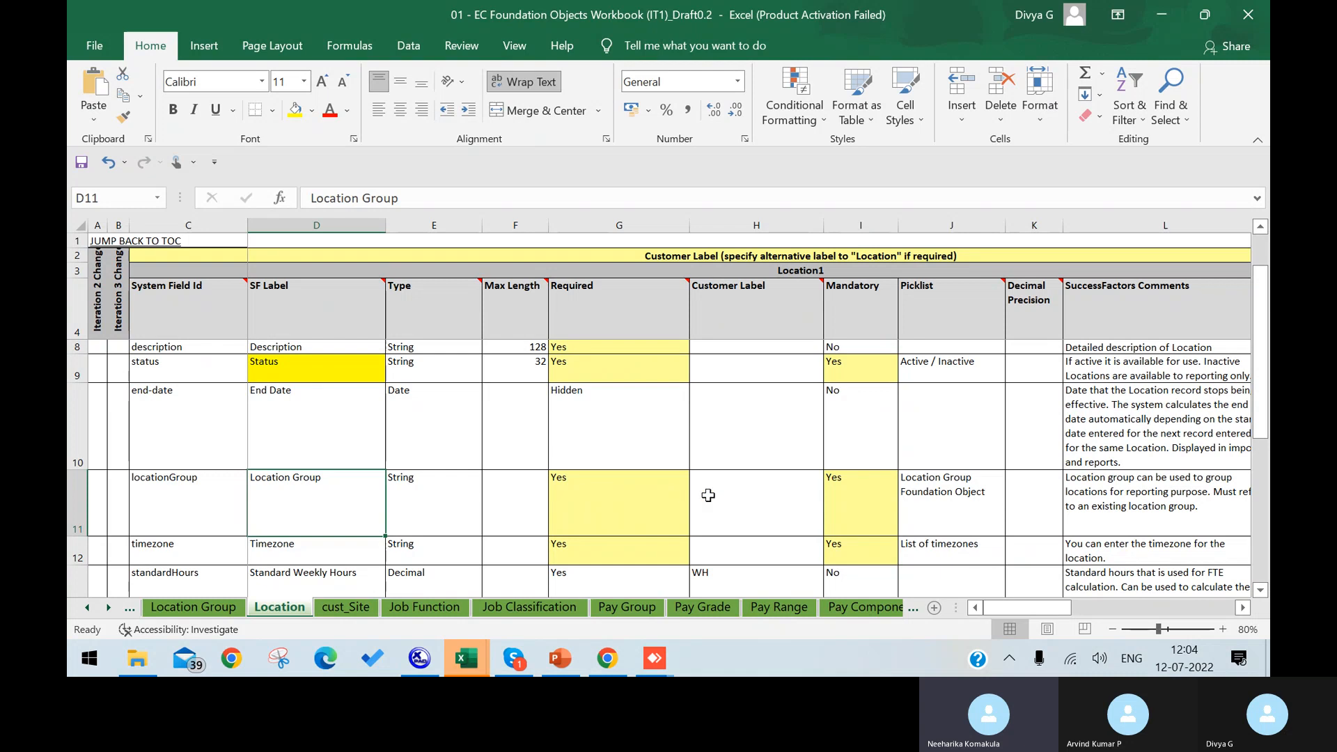
key("alt+Tab")
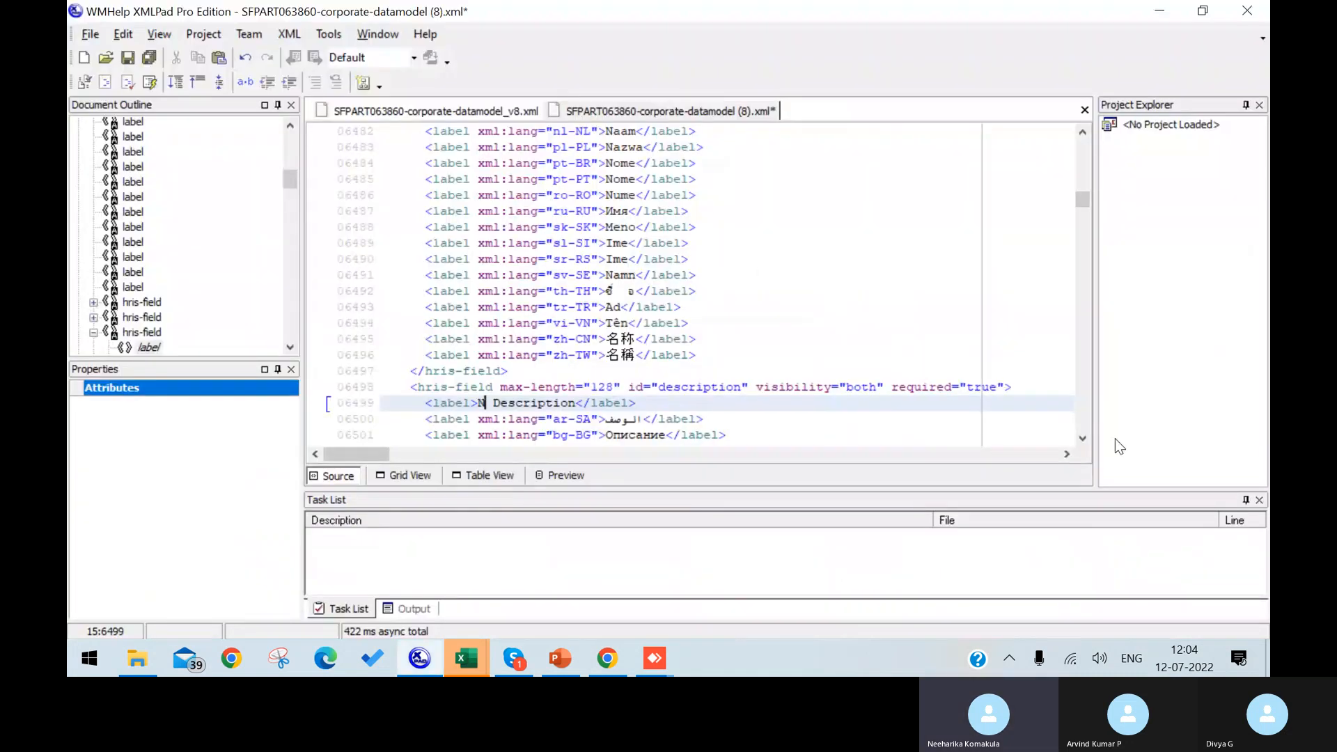
Step: Locate the locationGroup field through the Table View and change its default label to "N Location Group" in the XML source
left_click(1082, 441)
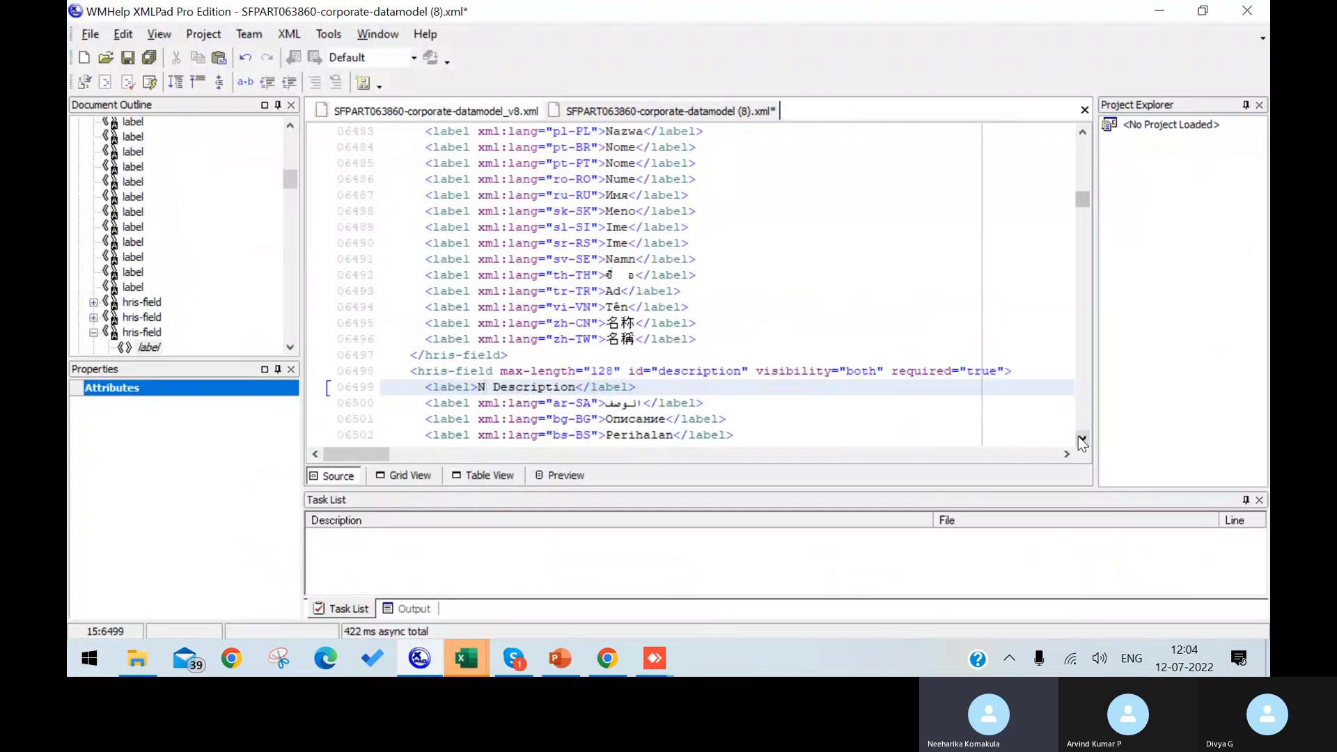
left_click(483, 474)
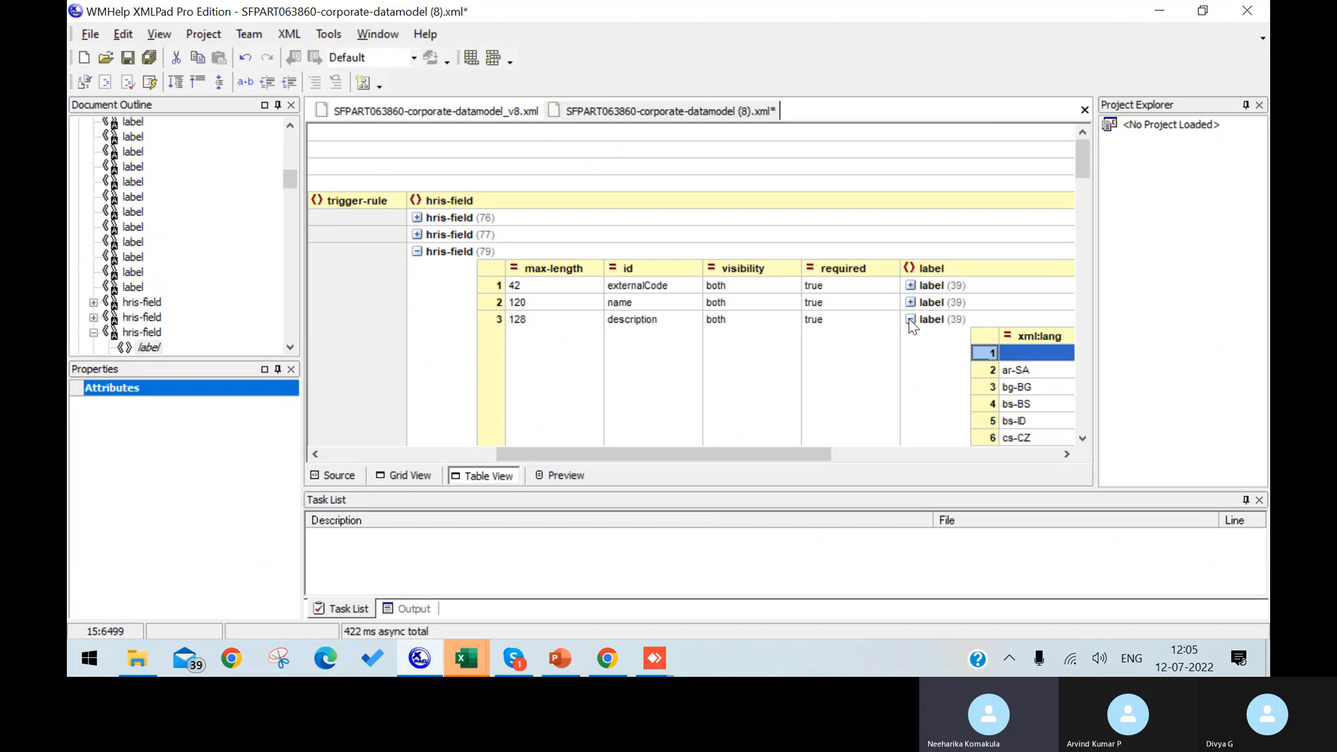
left_click(911, 319)
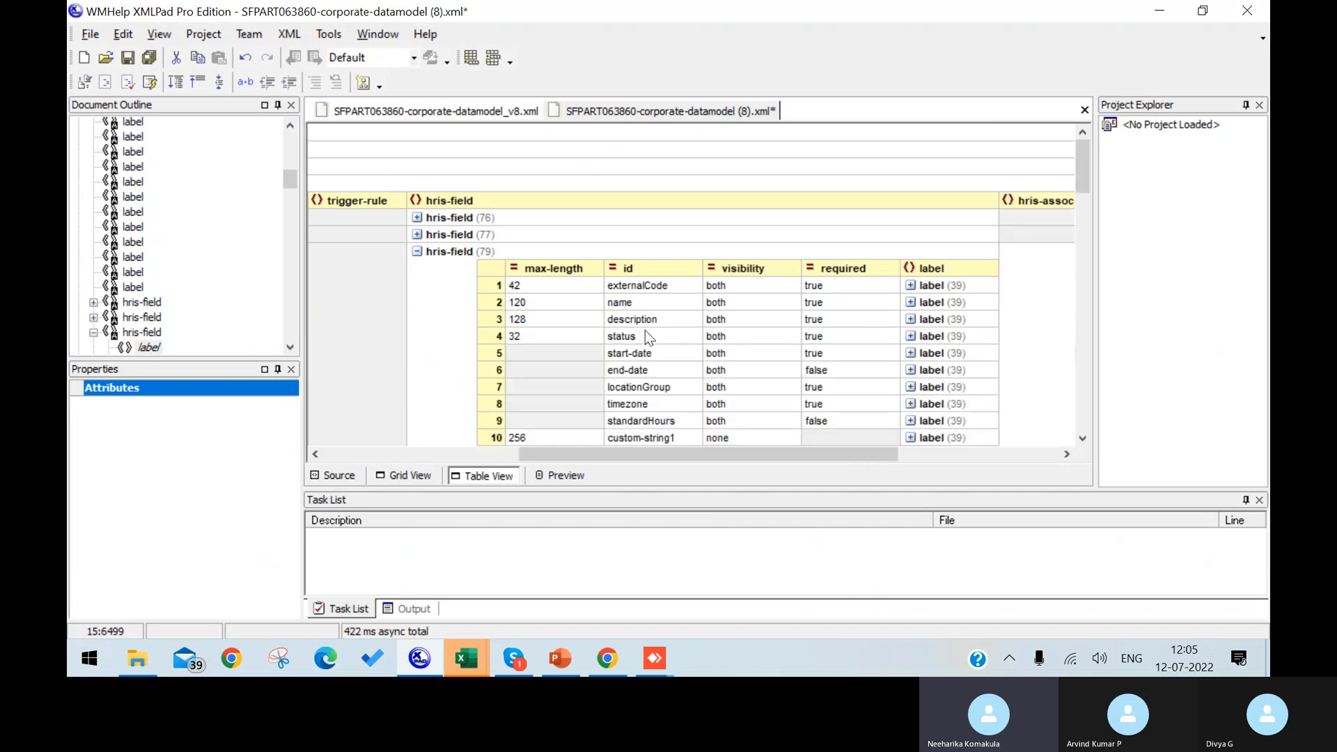
left_click(644, 389)
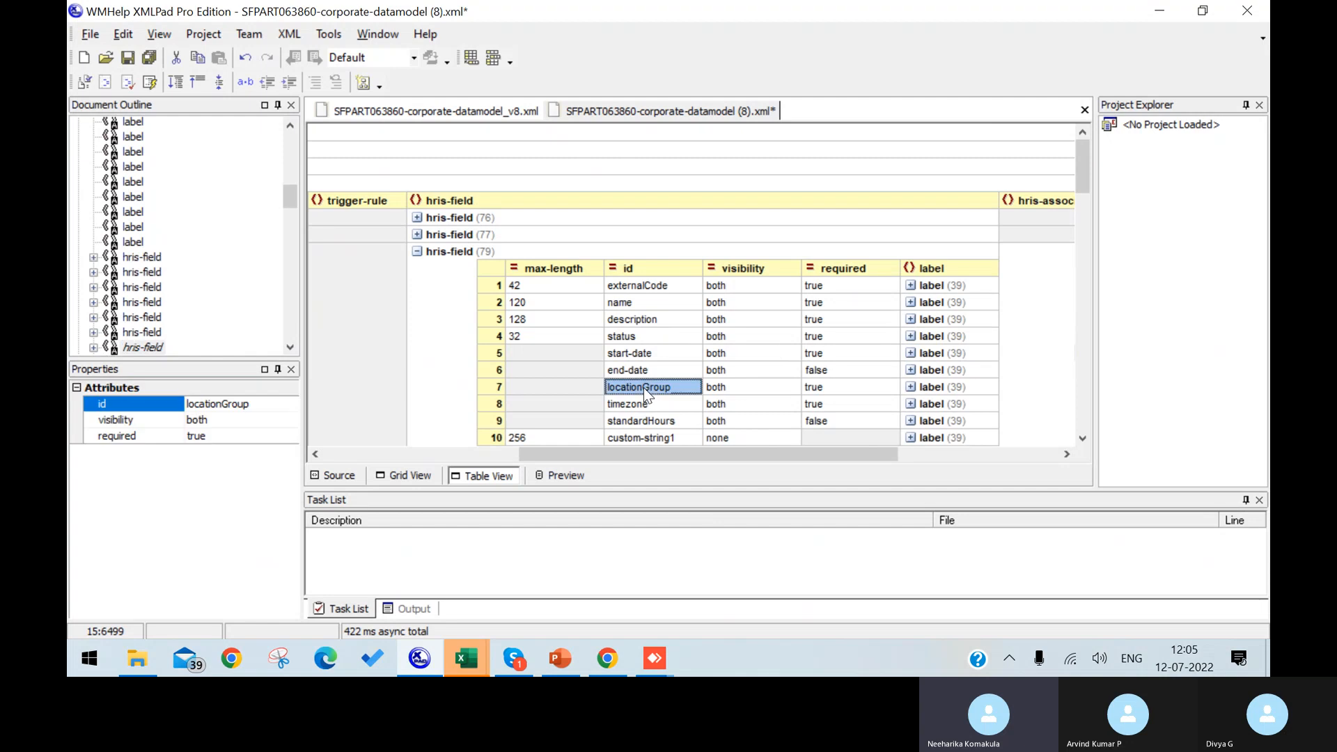
left_click(331, 477)
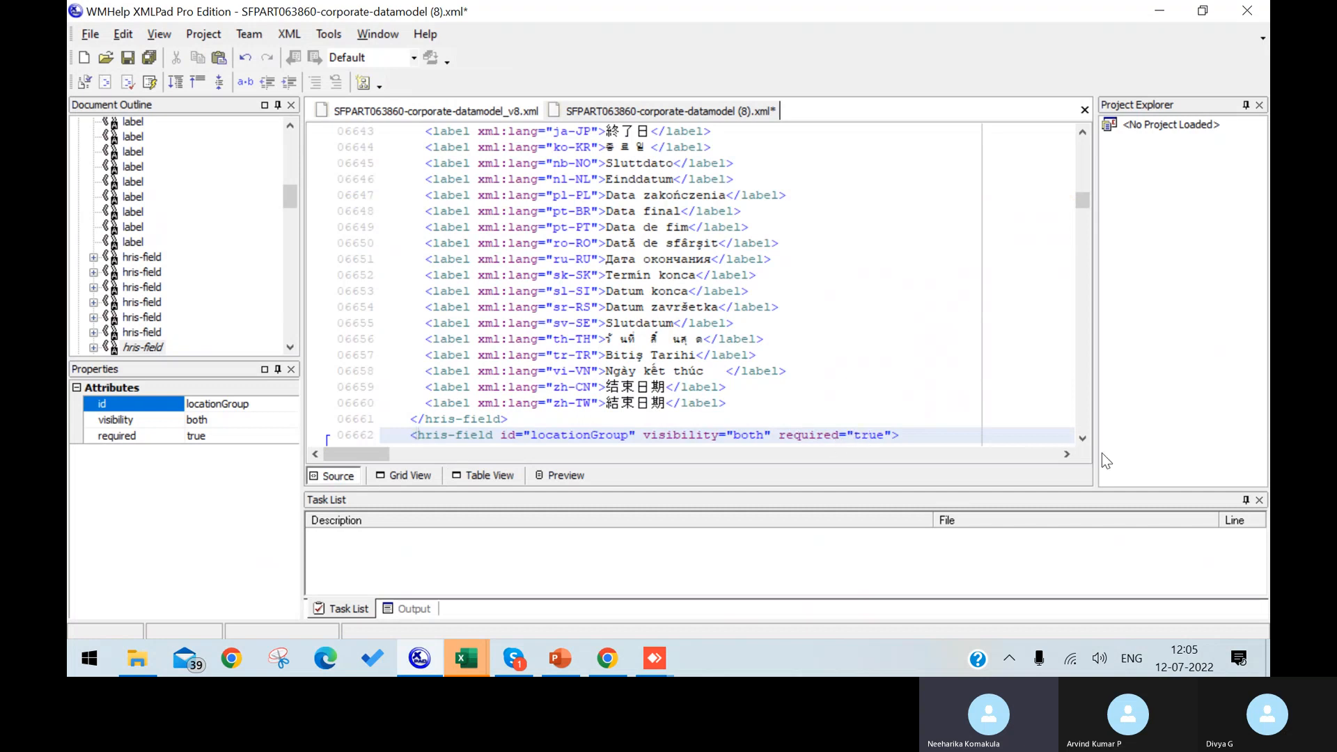
left_click(1085, 439)
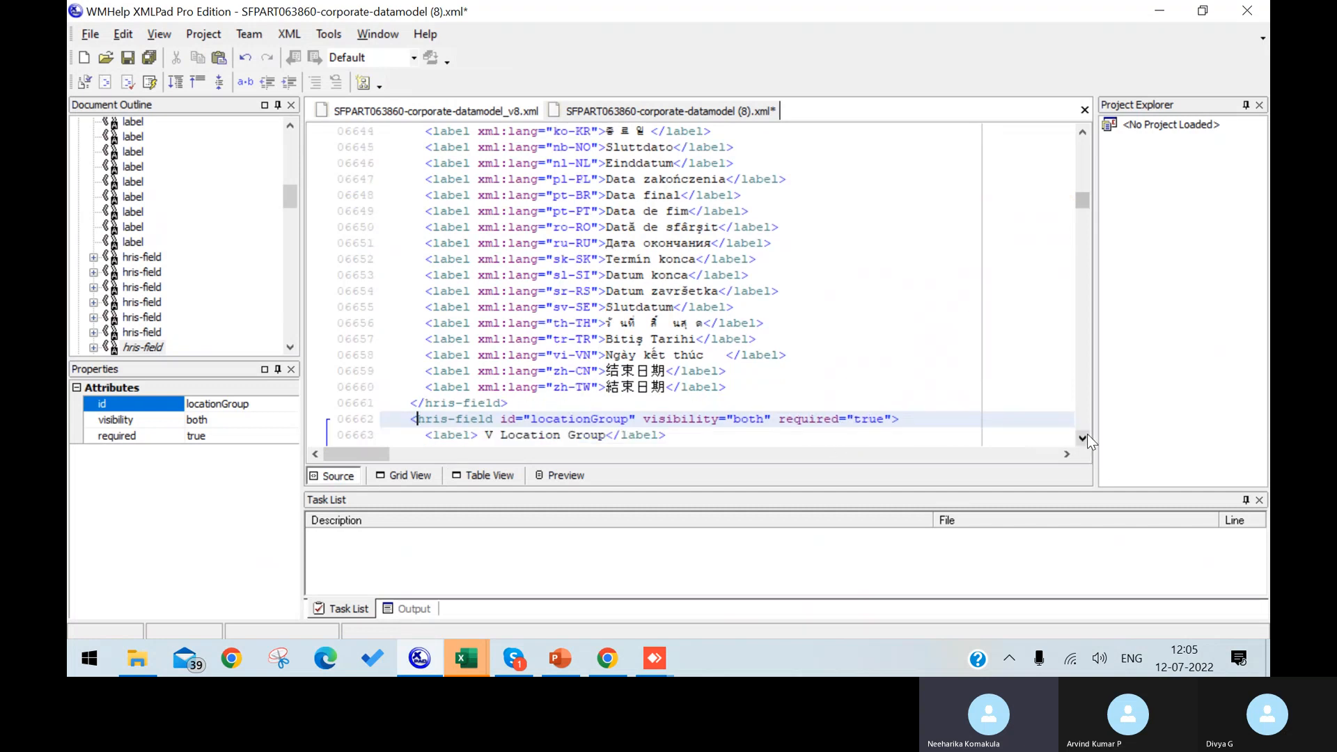
left_click(1084, 439)
left_click(1084, 439)
left_click(1084, 439)
left_click(1084, 439)
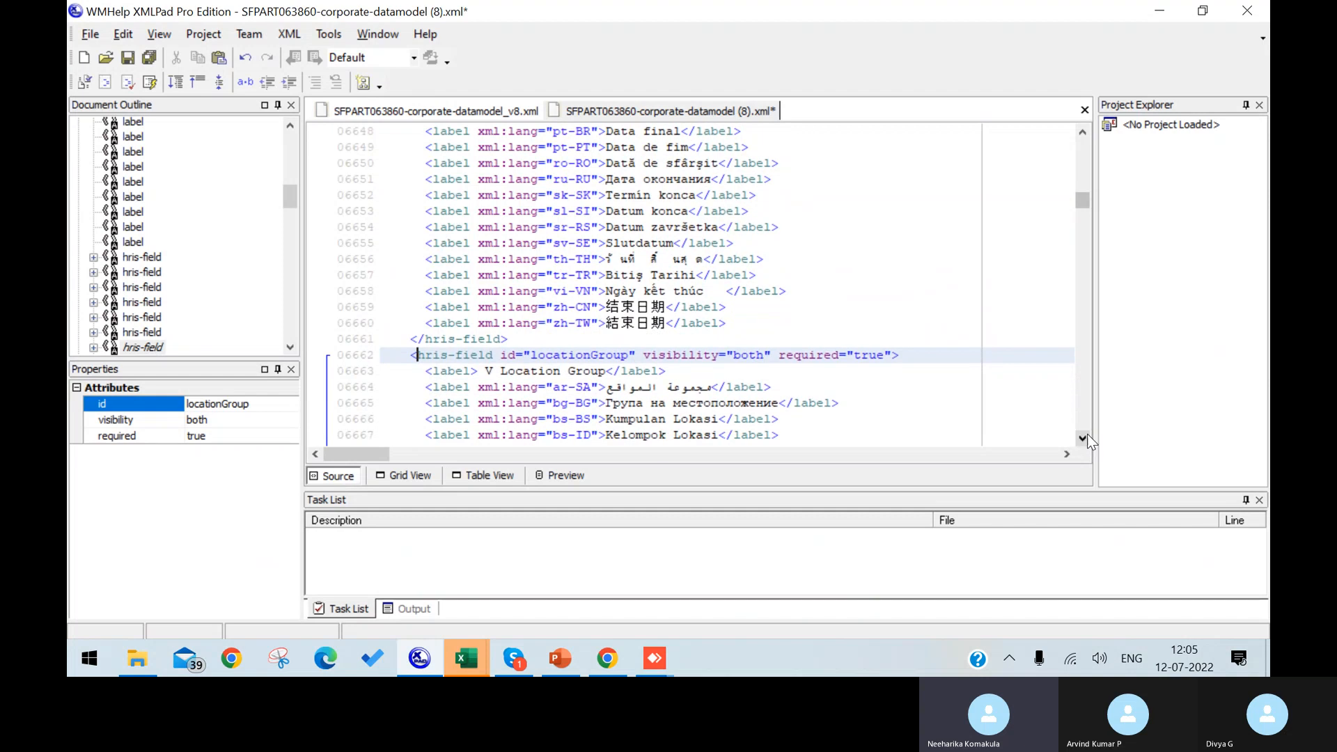
left_click(496, 370)
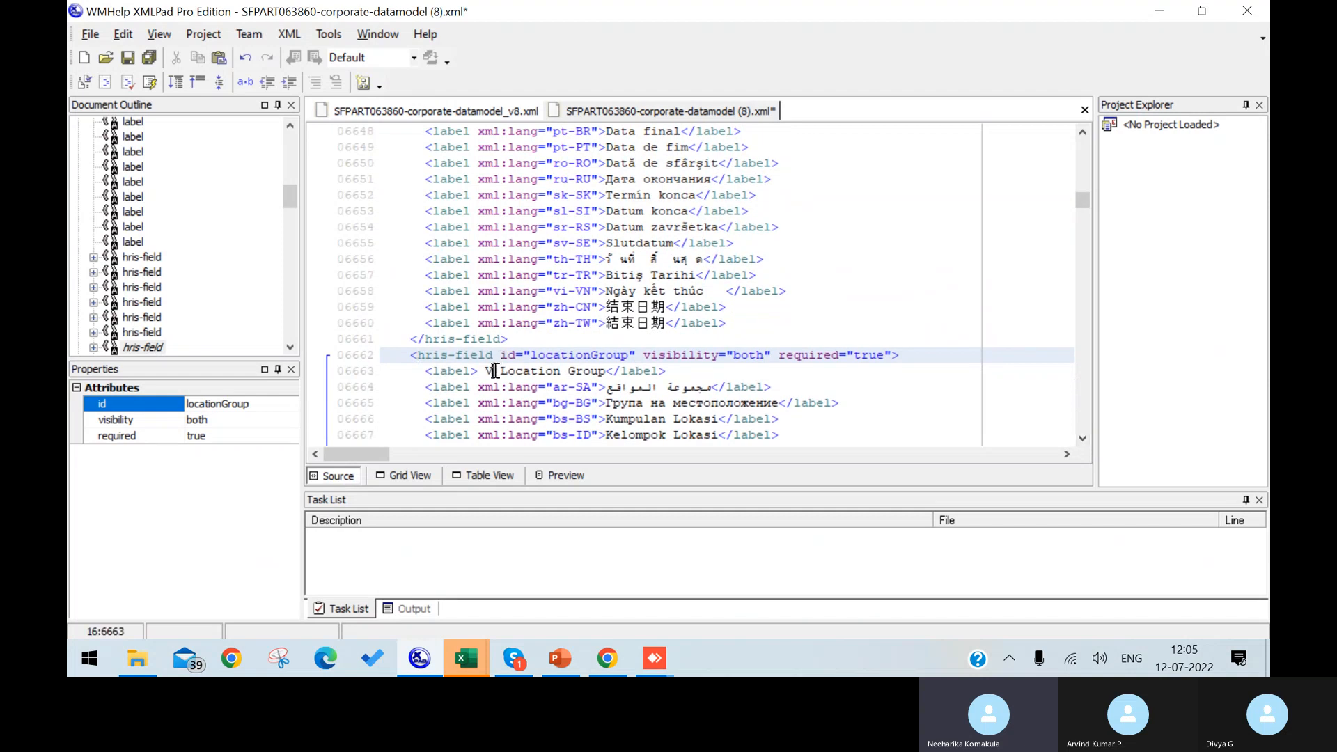
key("BackSpace")
type("N")
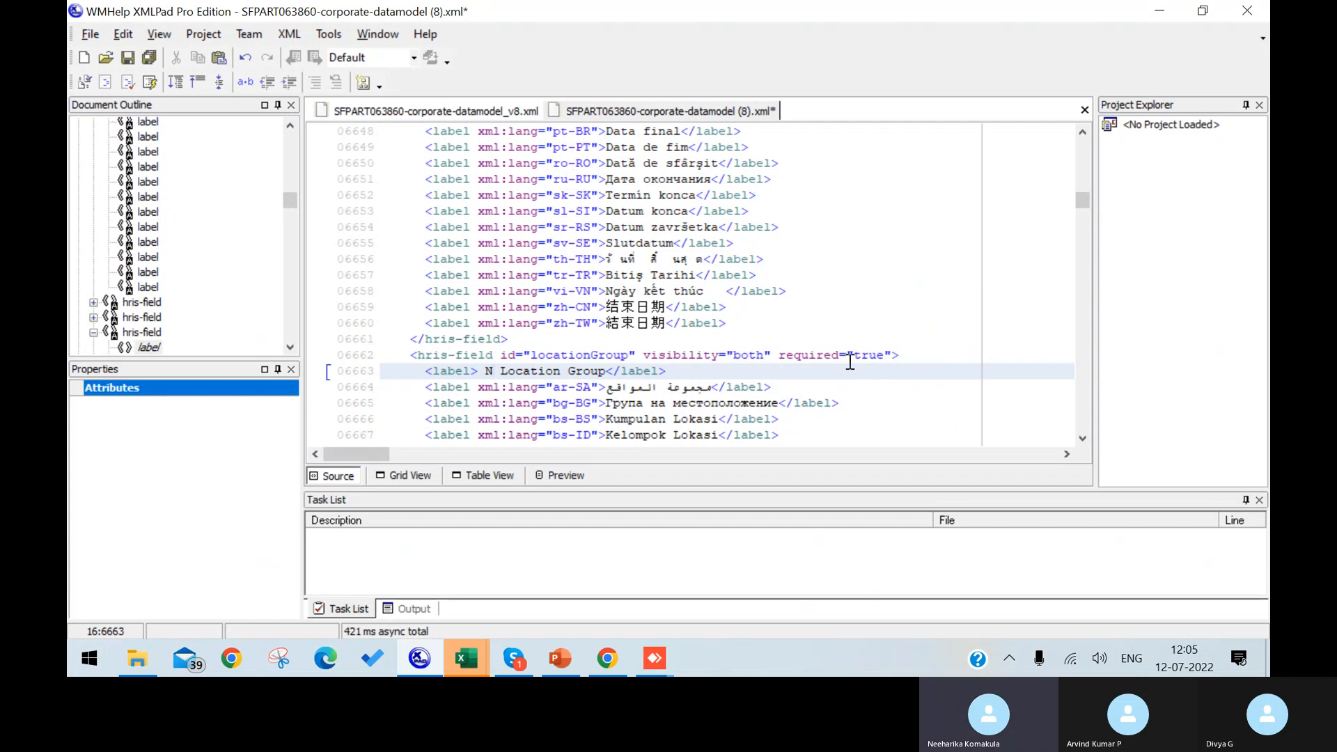
Step: Check the timezone and standardHours rows in the workbook's Location sheet and return to XMLPad
key("alt+Tab")
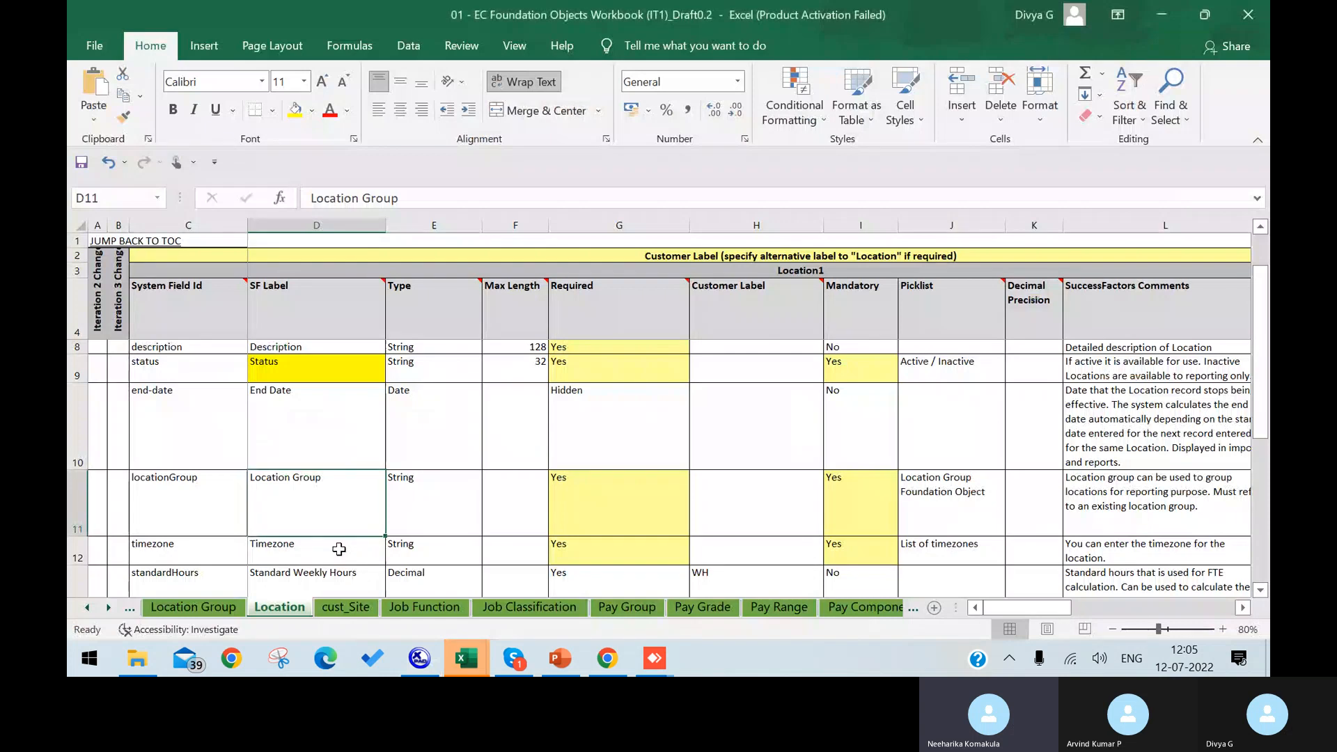
left_click(324, 583)
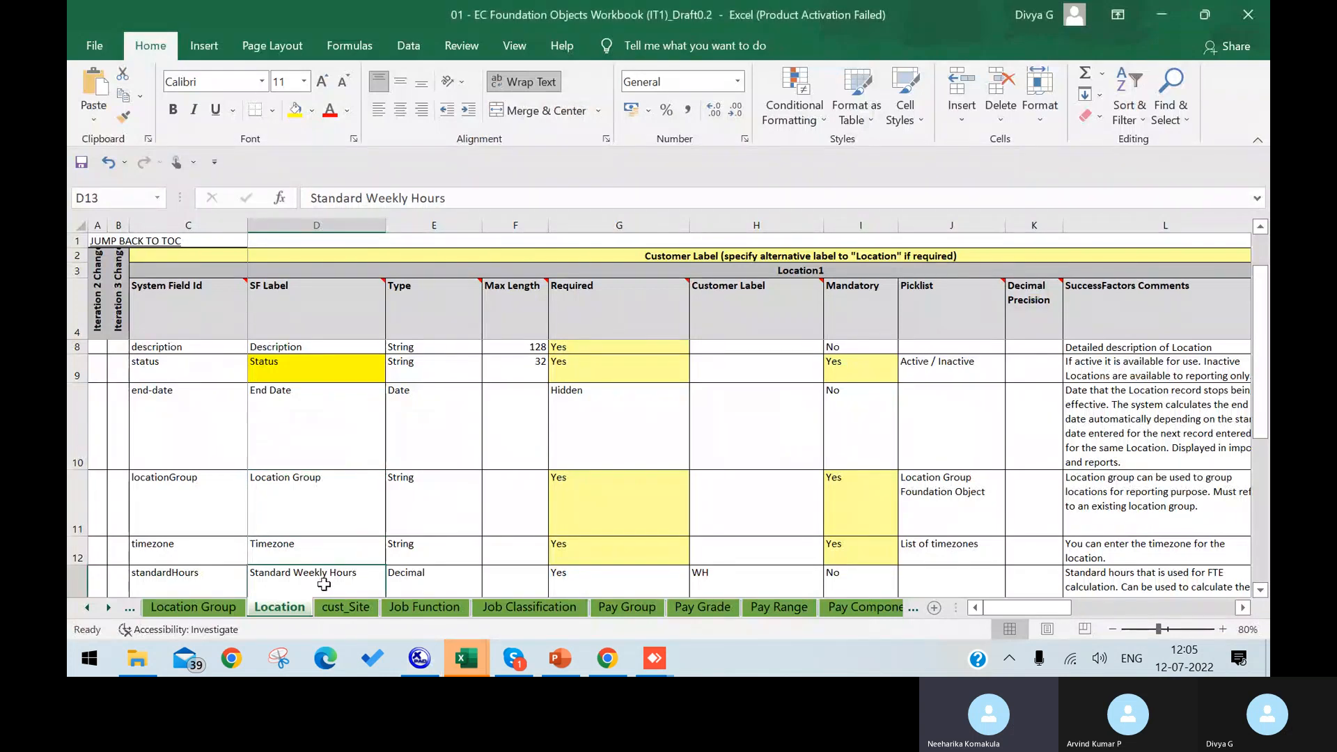
key("alt+Tab")
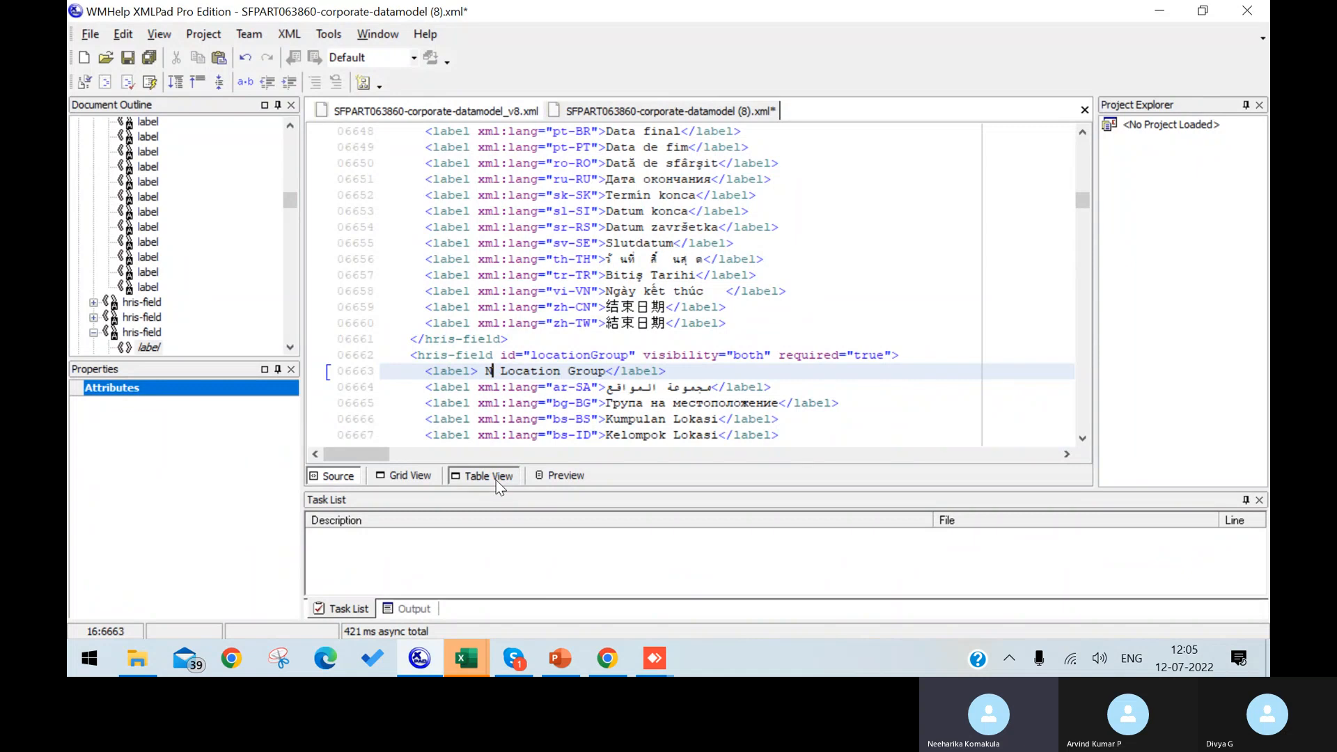
Step: Locate the timezone field through the Table View and change its default label to "N Timezone" in the XML source
left_click(495, 480)
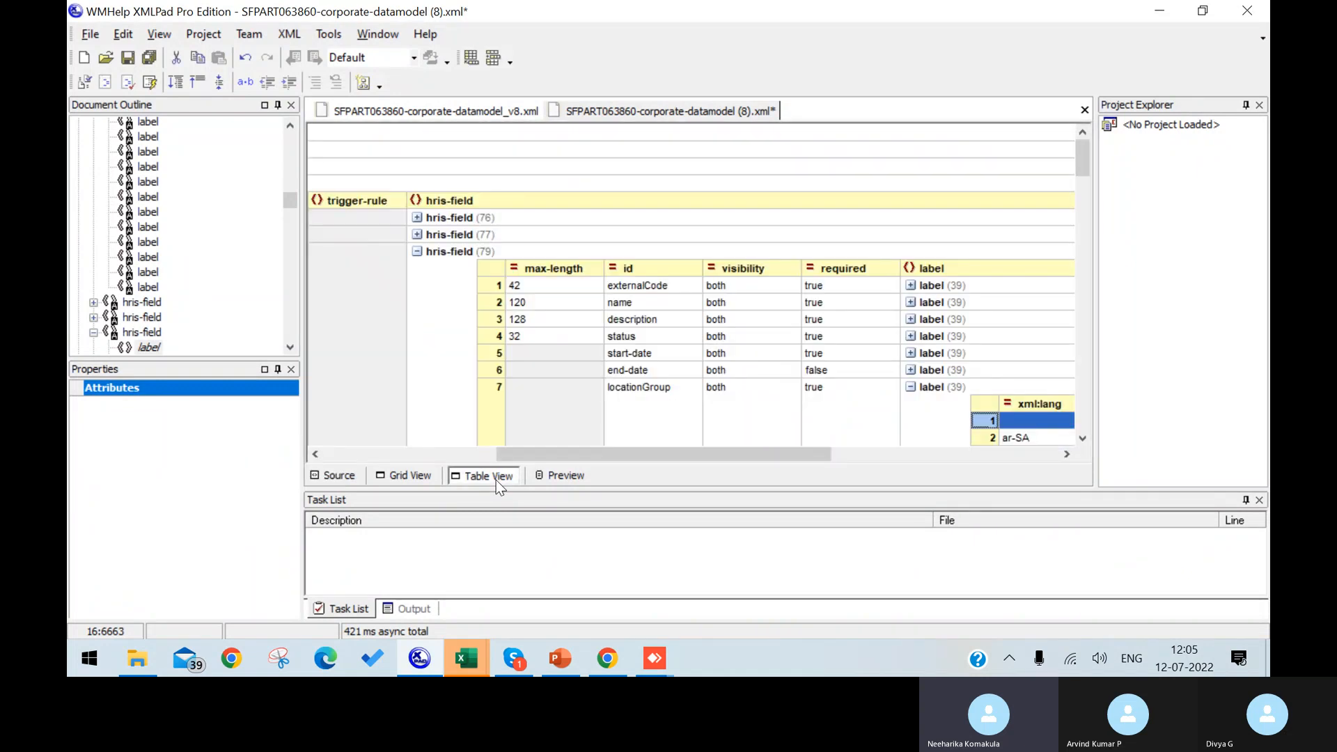
left_click(911, 388)
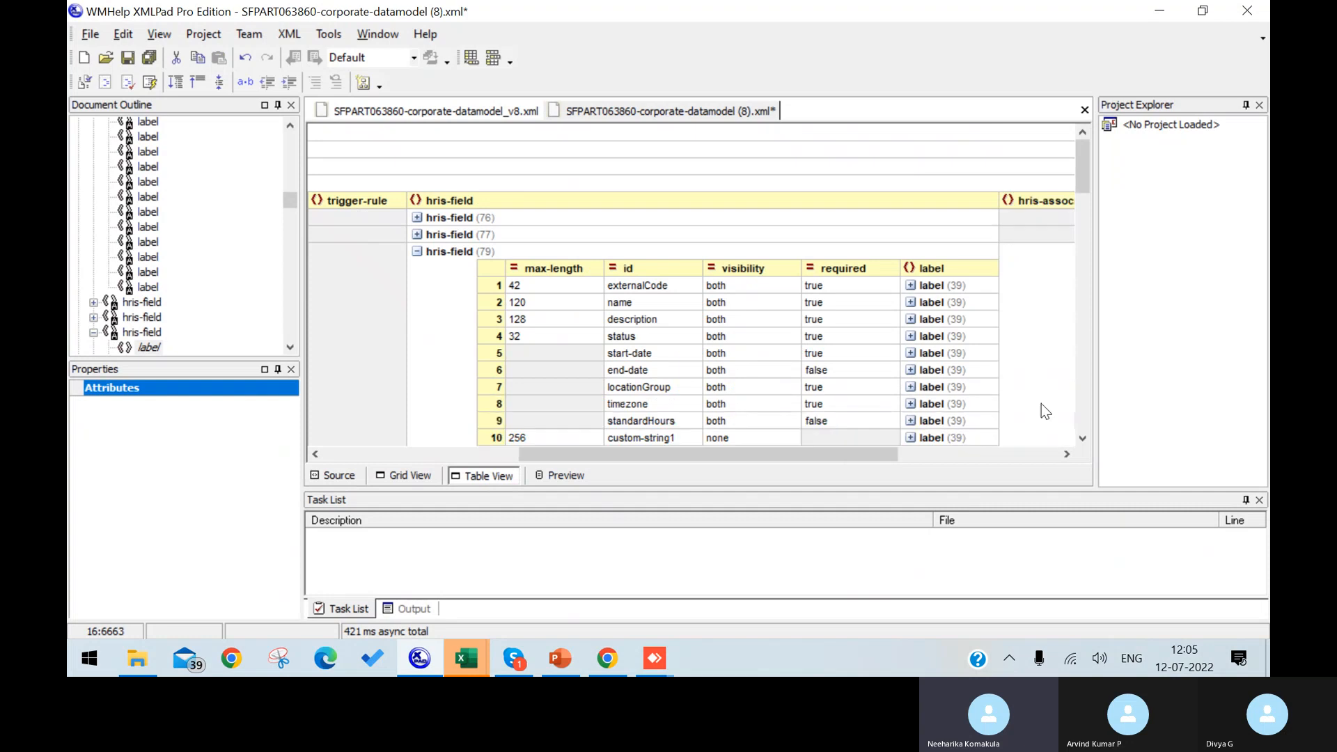
left_click(642, 405)
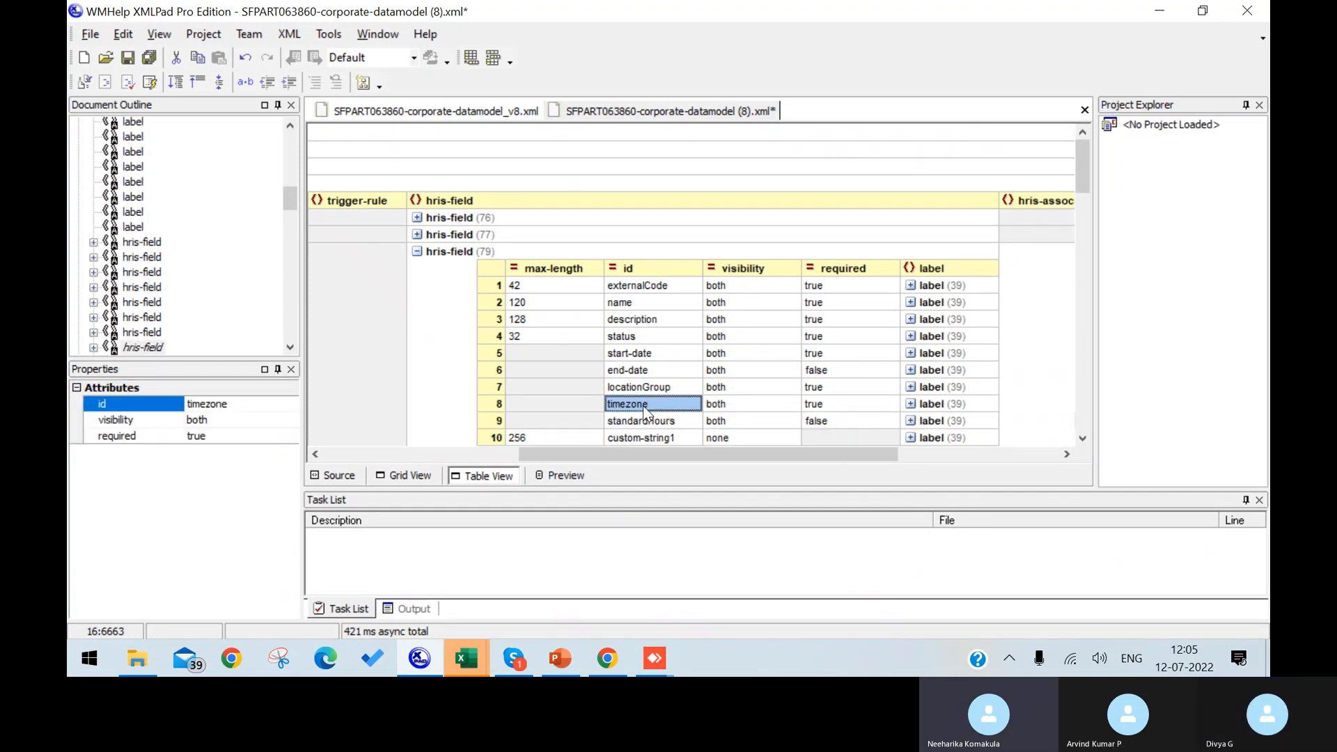
left_click(352, 475)
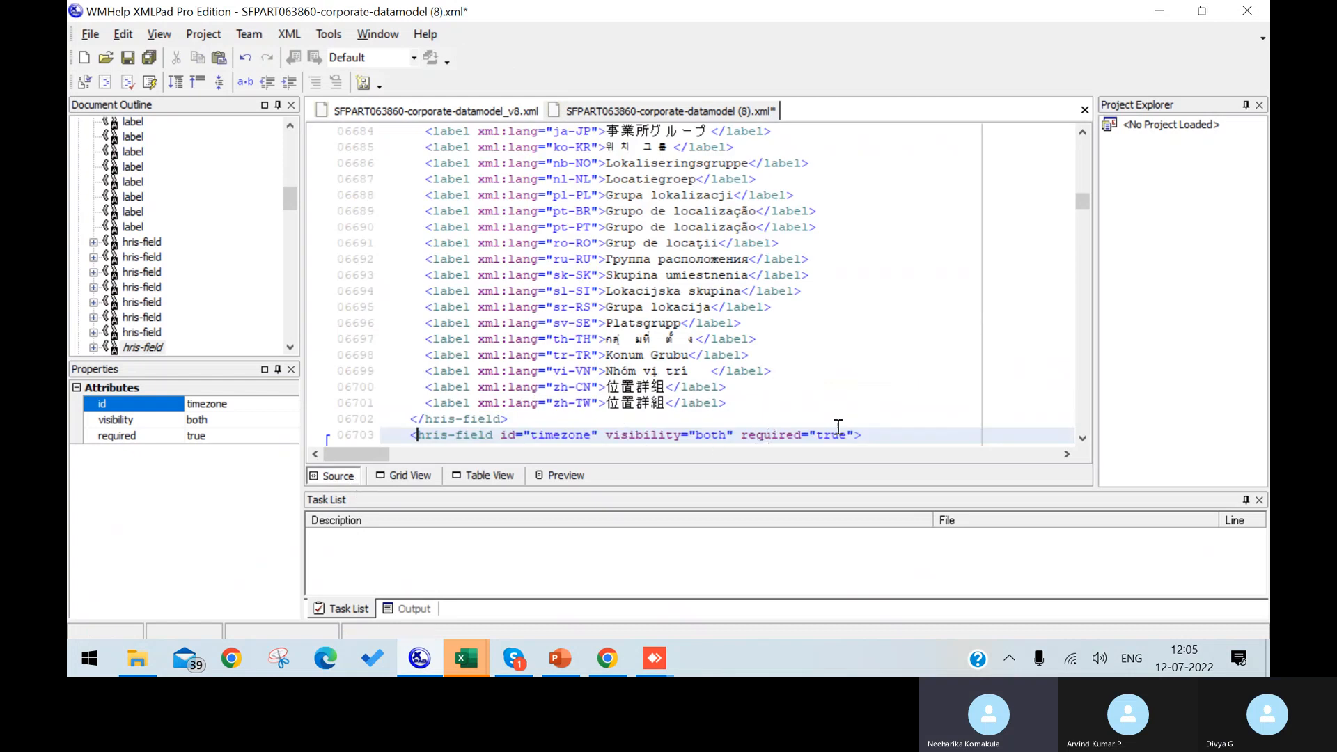
left_click(1085, 438)
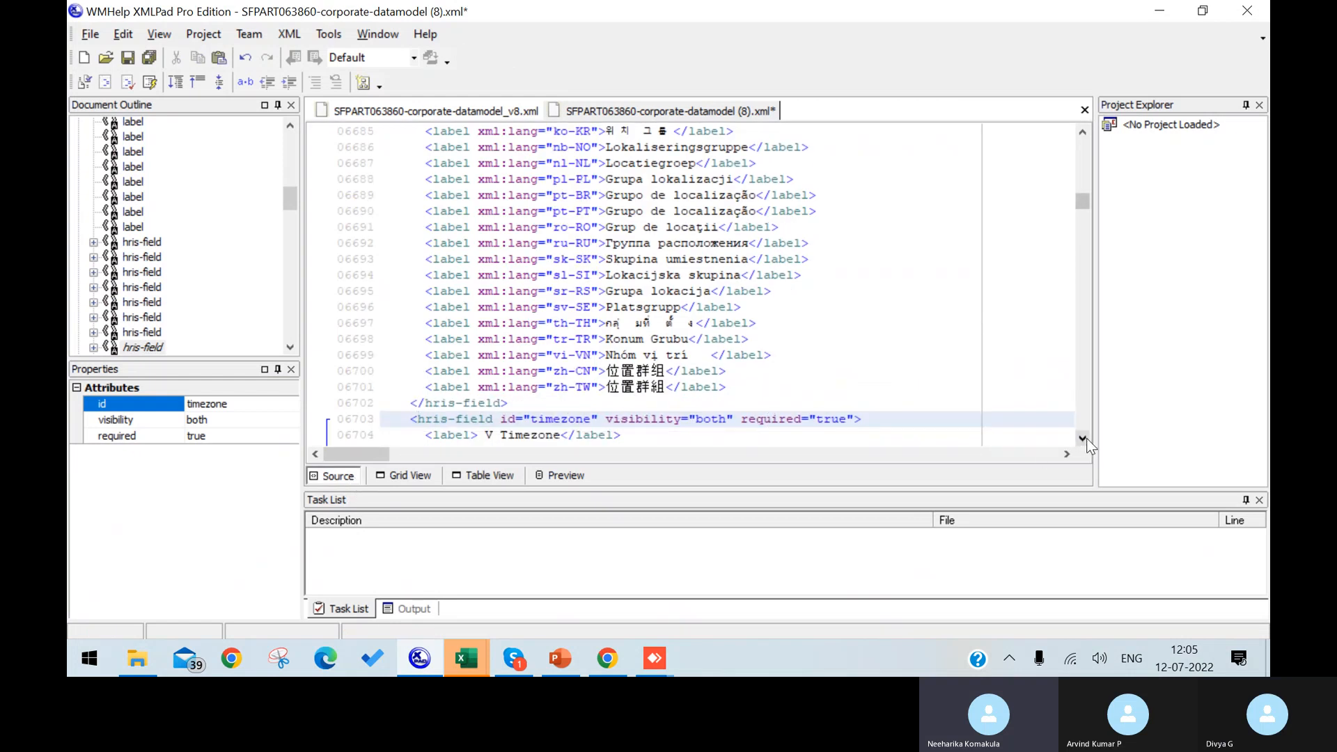
left_click(1085, 438)
left_click(1084, 439)
left_click(1085, 438)
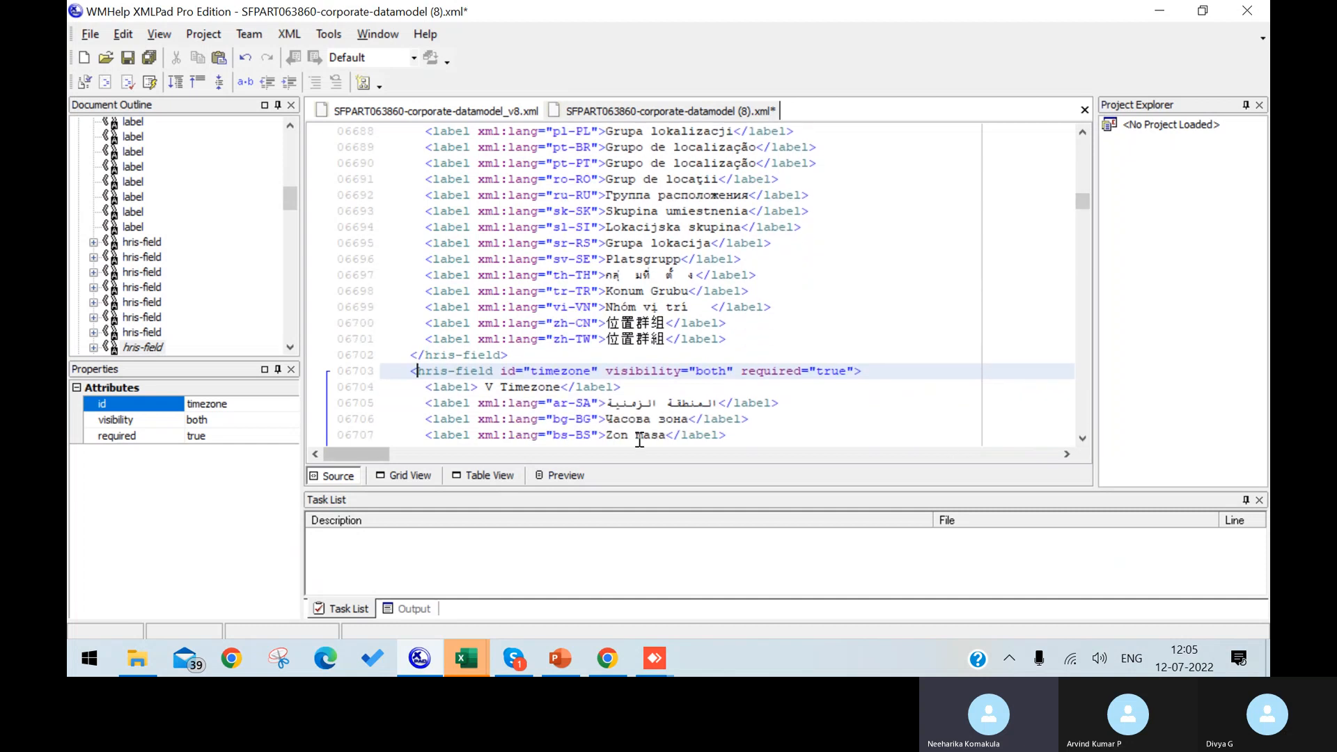
left_click(491, 386)
key("BackSpace")
type("N")
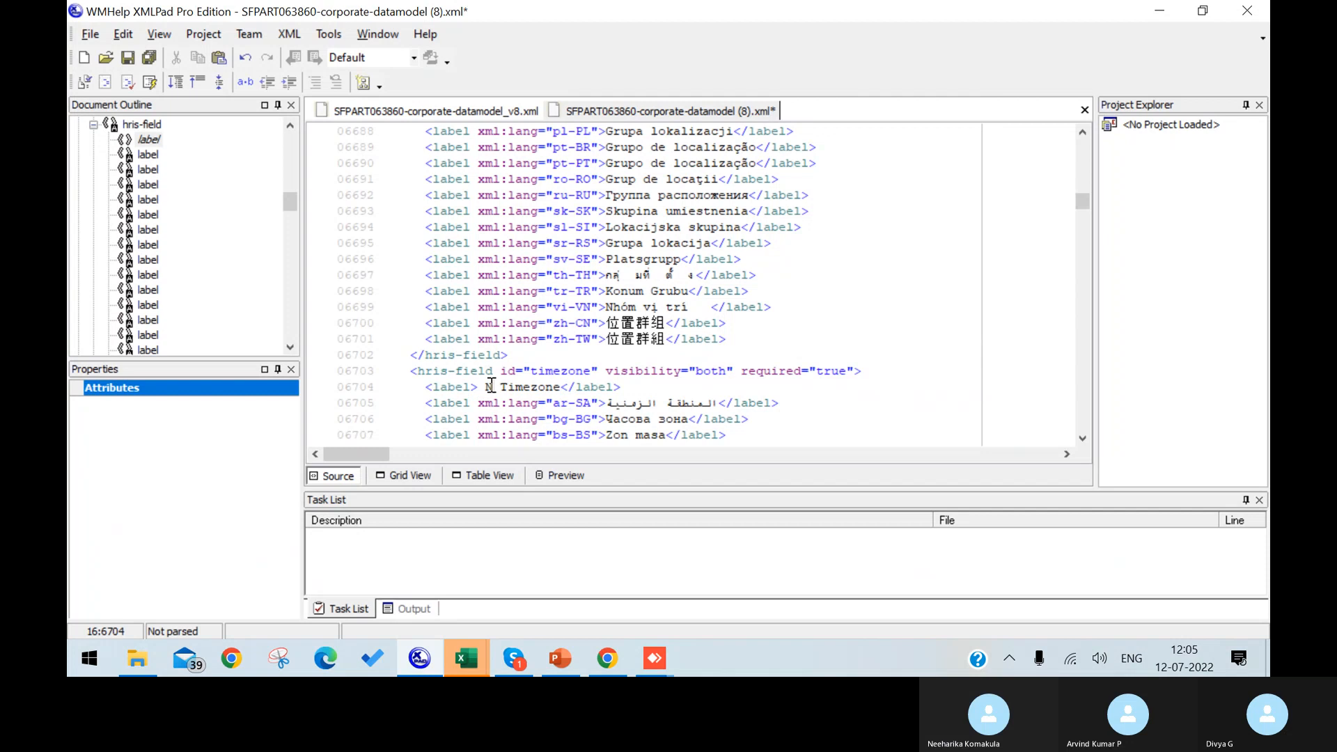
Step: Locate the standardHours field through the Table View and set its required attribute to "true" in the XML source
left_click(1084, 439)
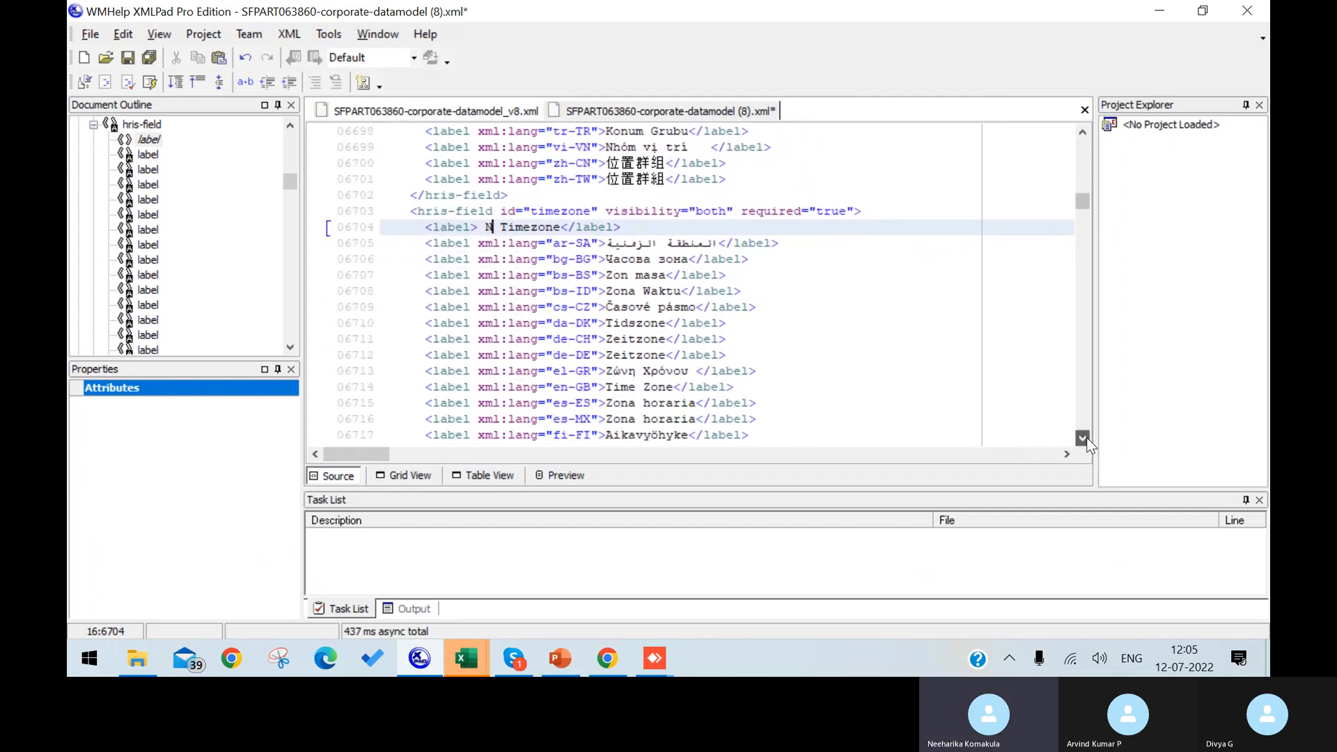
left_click(1087, 438)
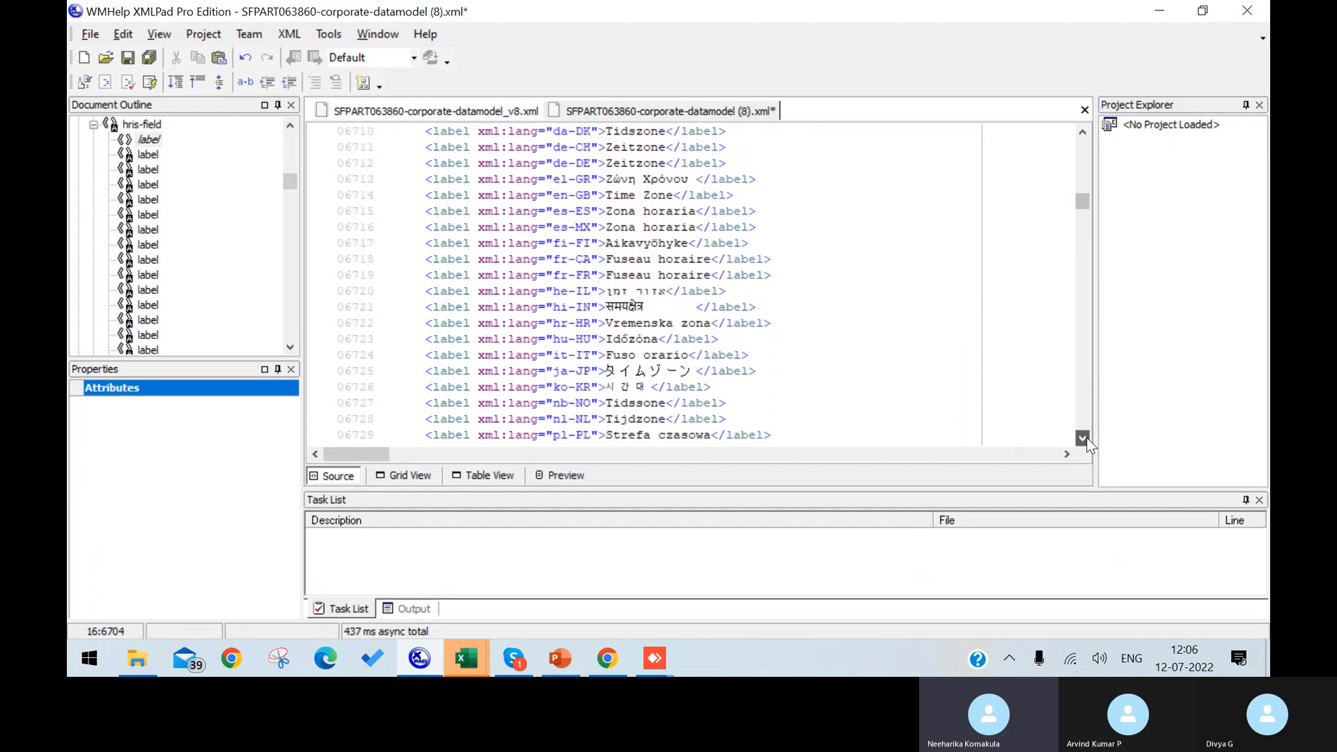
left_click(1084, 438)
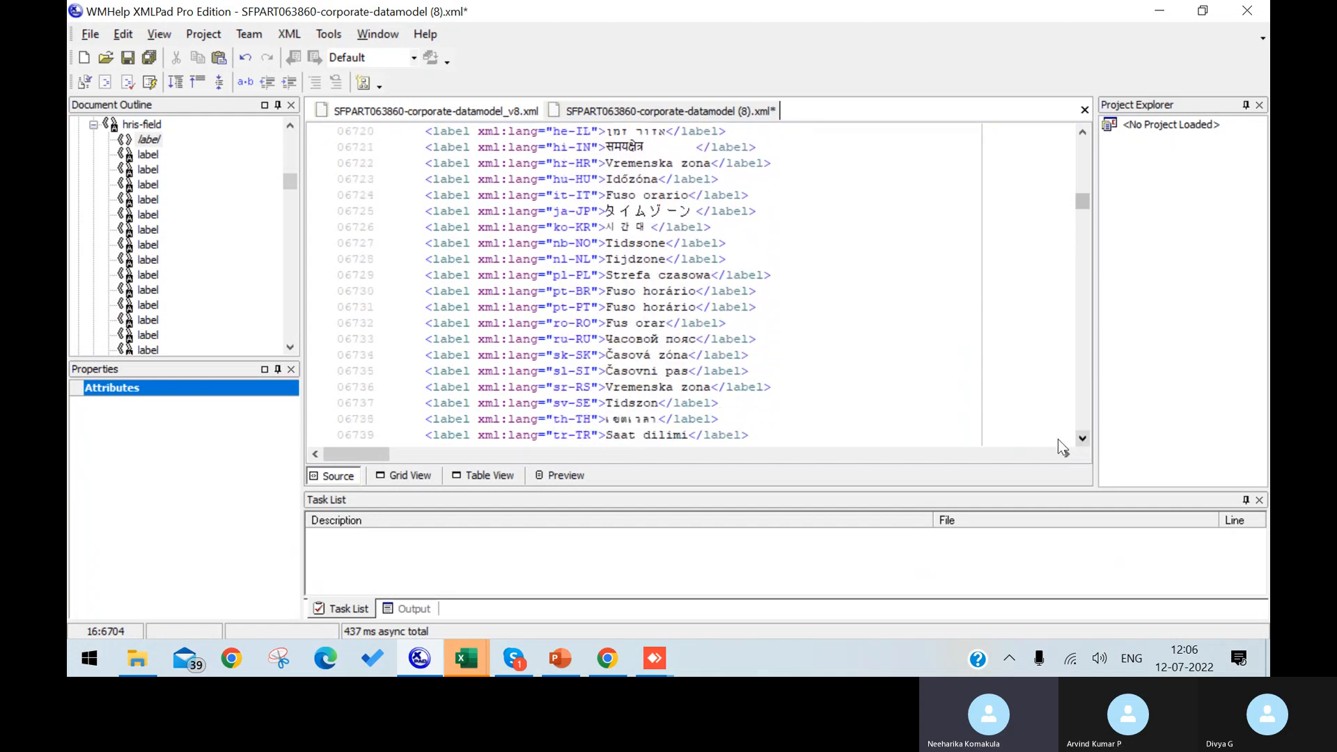
left_click(479, 476)
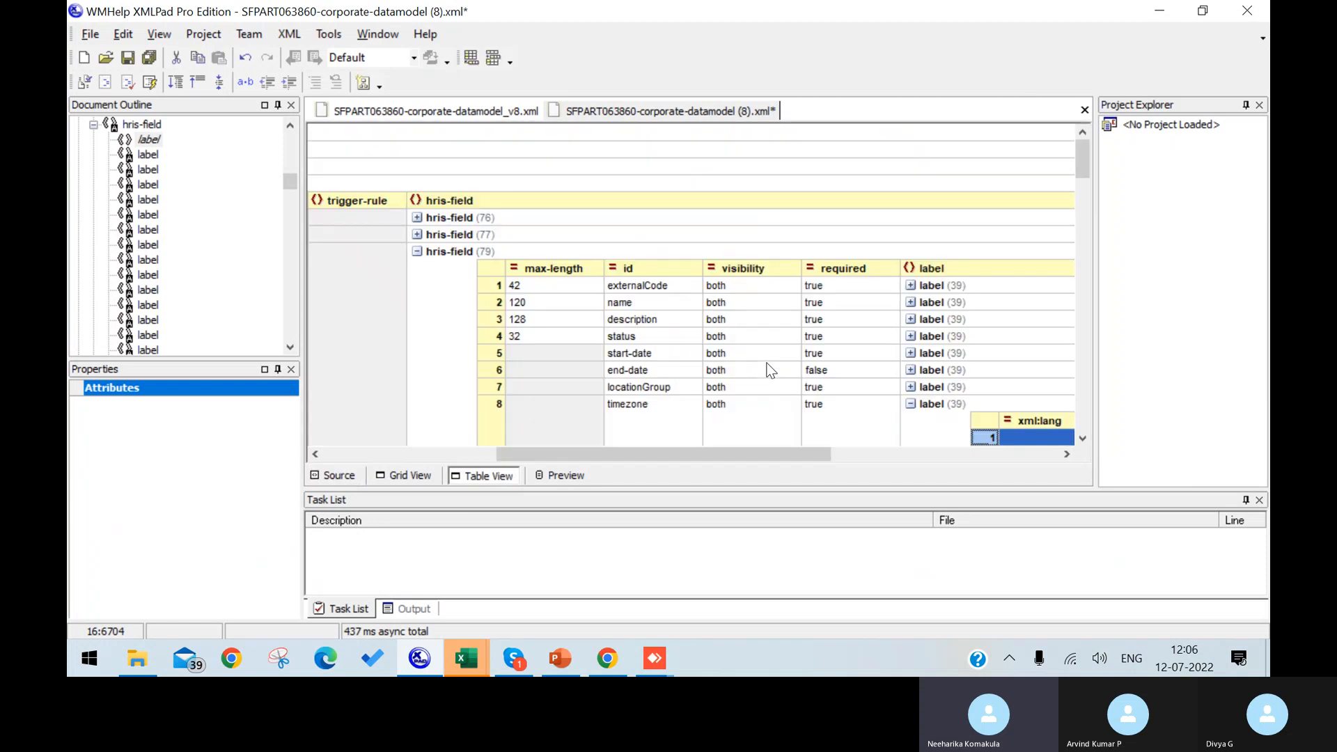
left_click(911, 405)
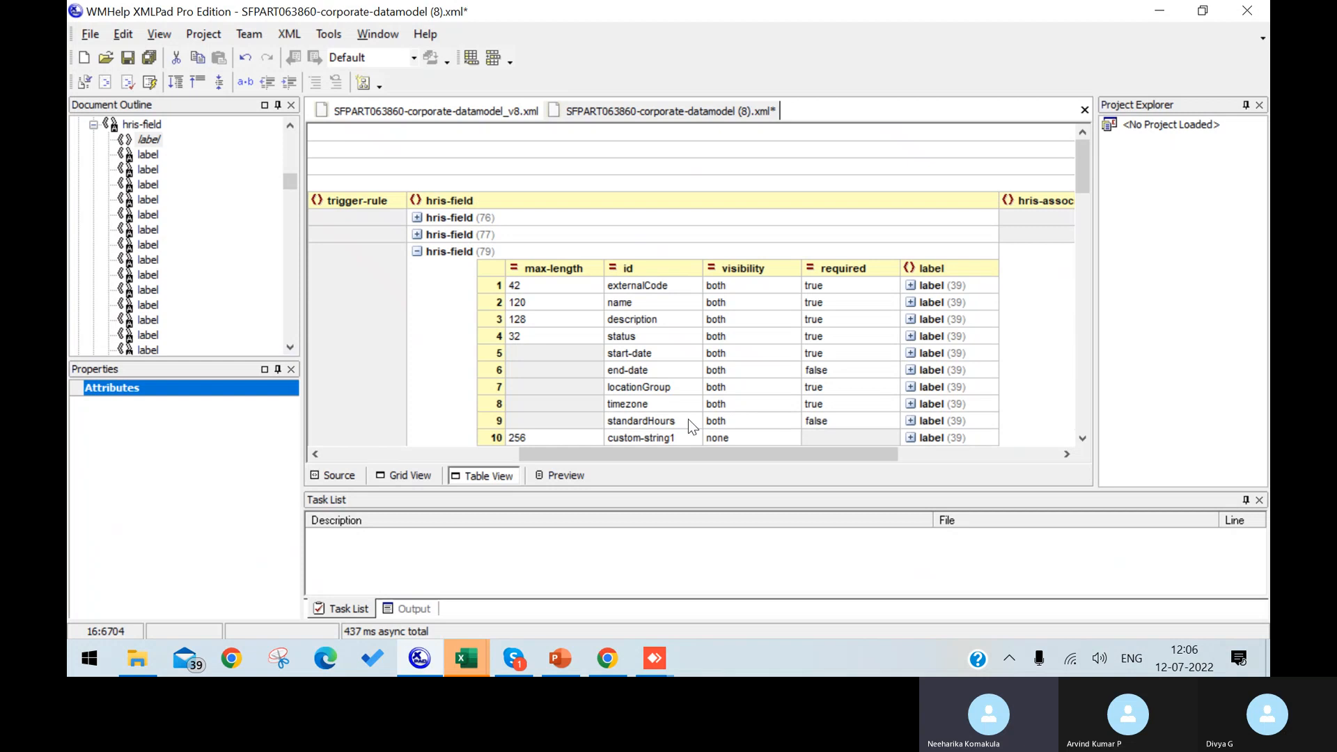
left_click(668, 421)
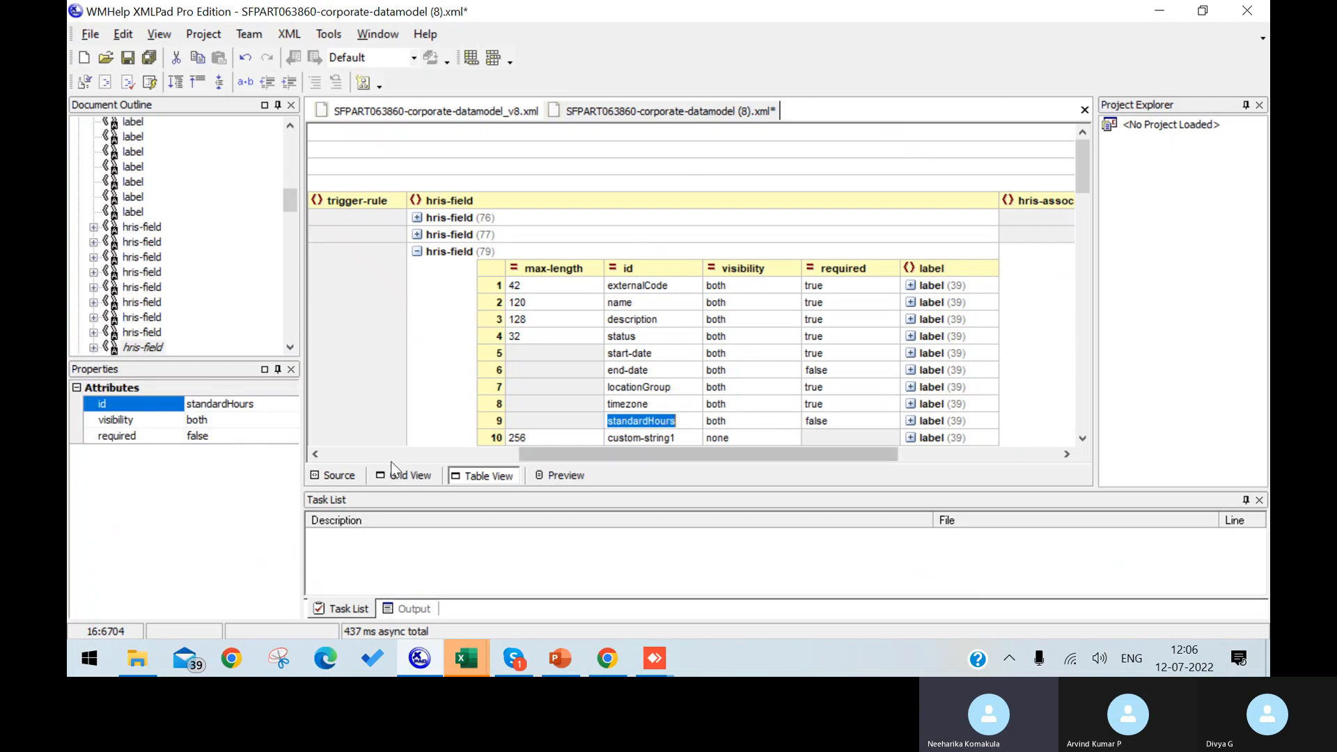
left_click(330, 477)
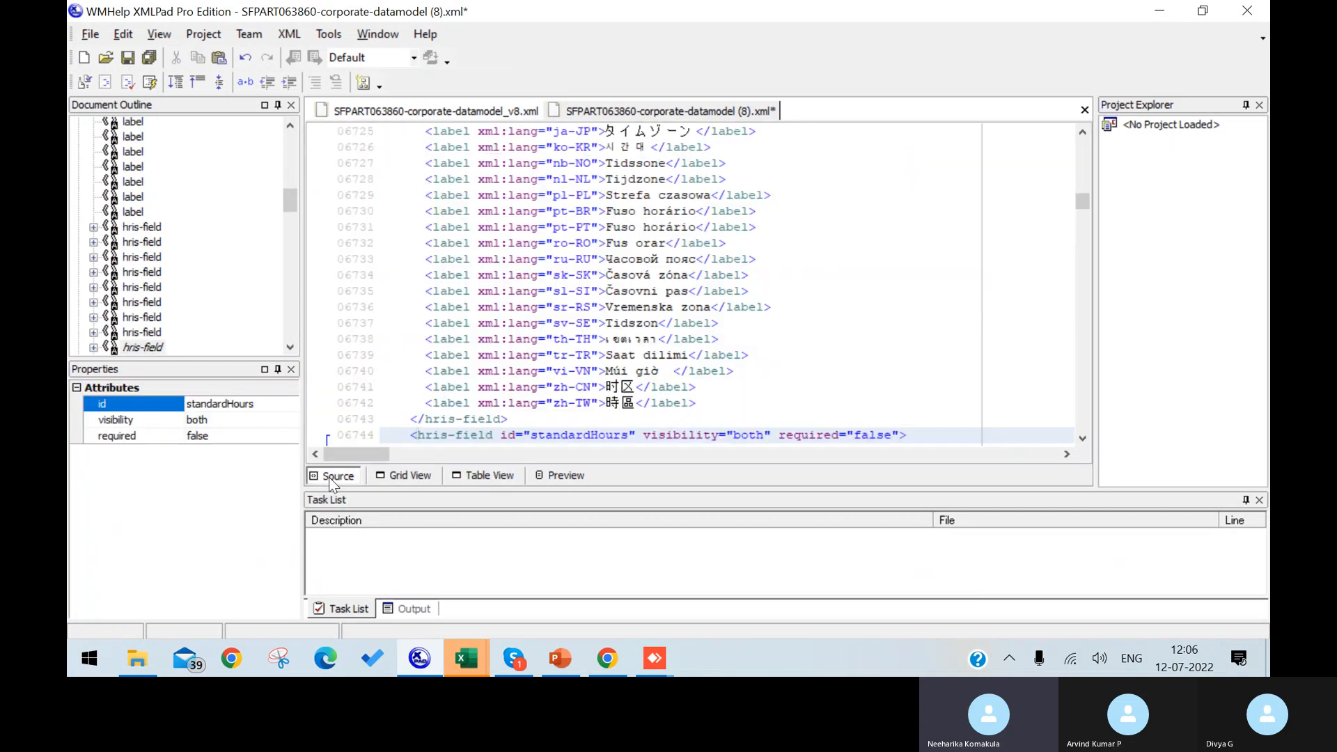
left_click(891, 436)
key("BackSpace")
key("BackSpace")
key("BackSpace")
key("BackSpace")
key("BackSpace")
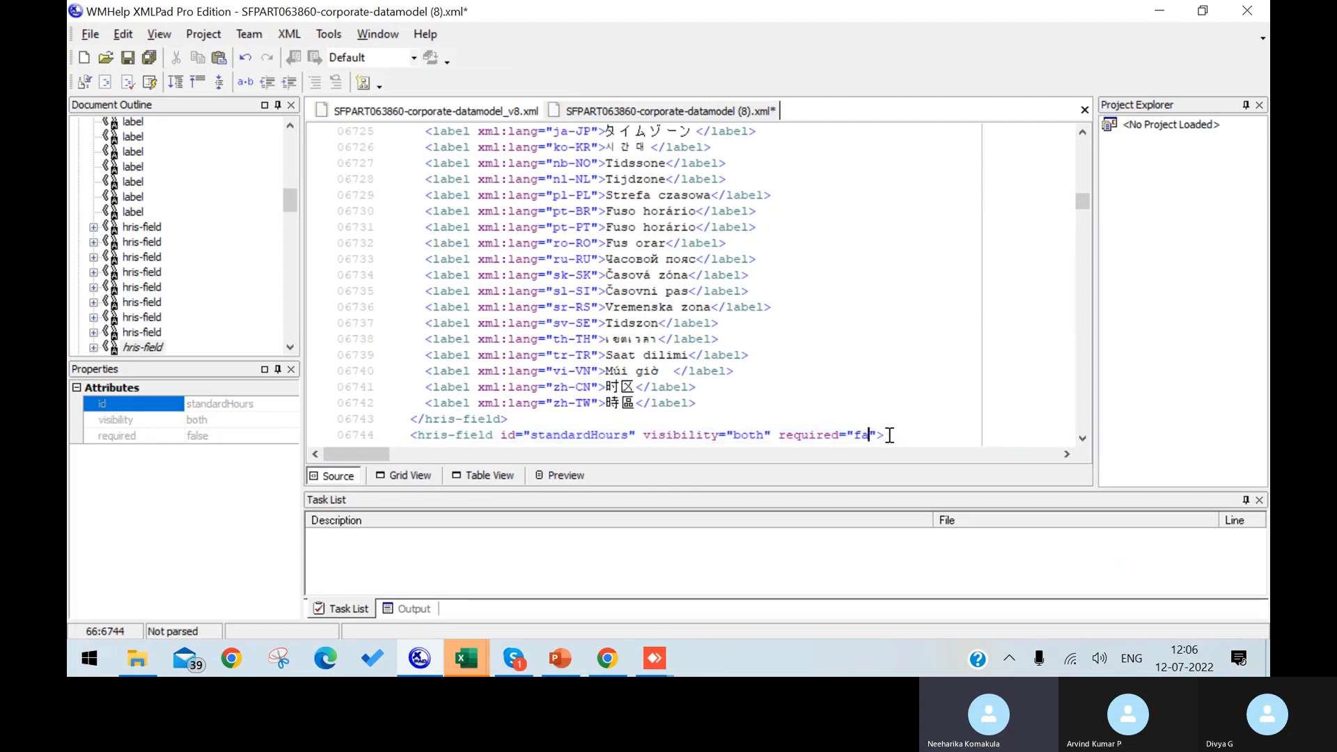
type("true")
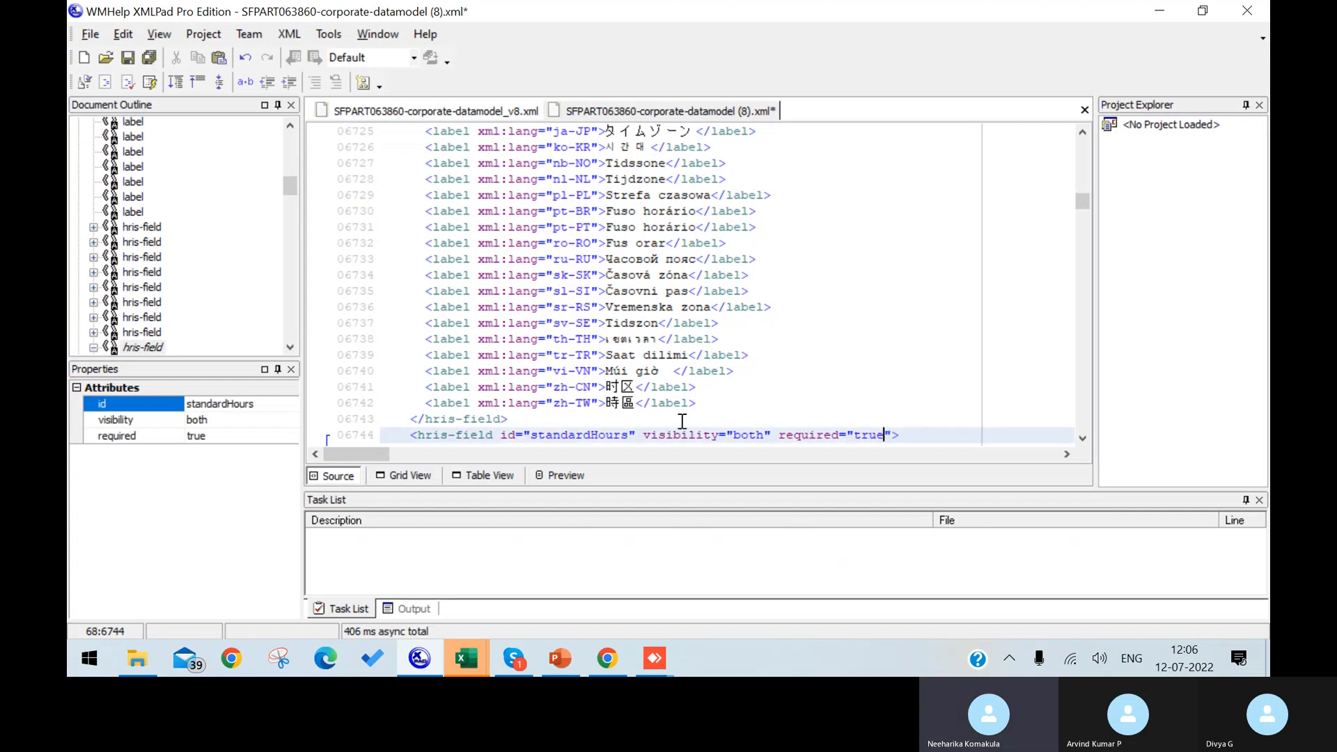
Step: Look up the customer label of the standardHours field in the workbook's Location sheet
key("alt+Tab")
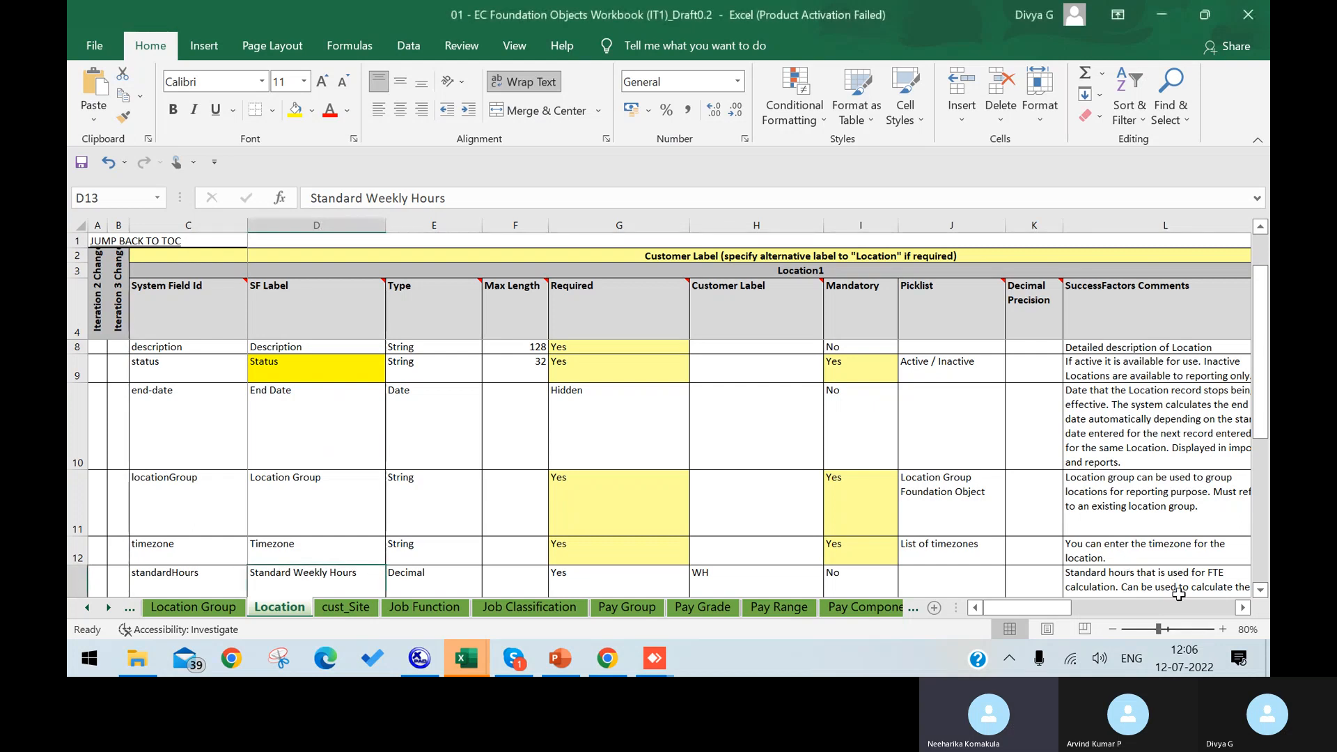
left_click(1260, 592)
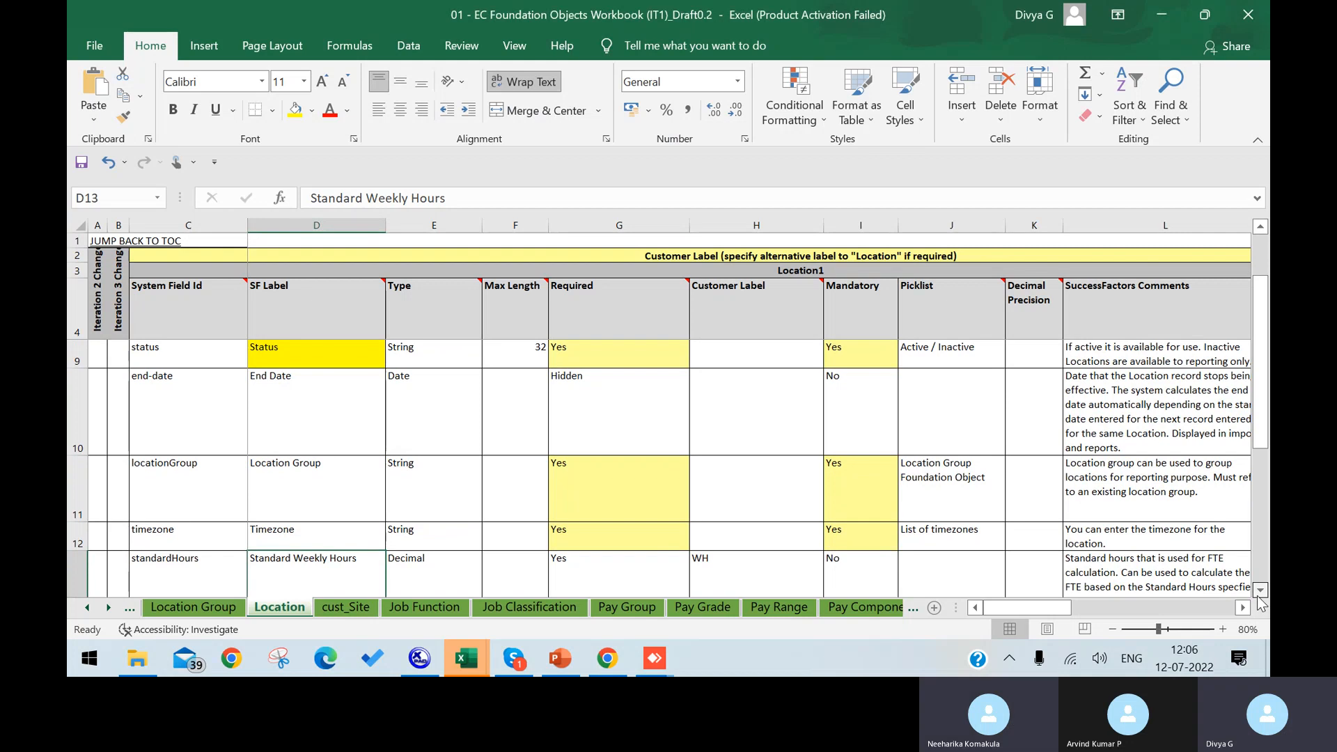
left_click(1260, 592)
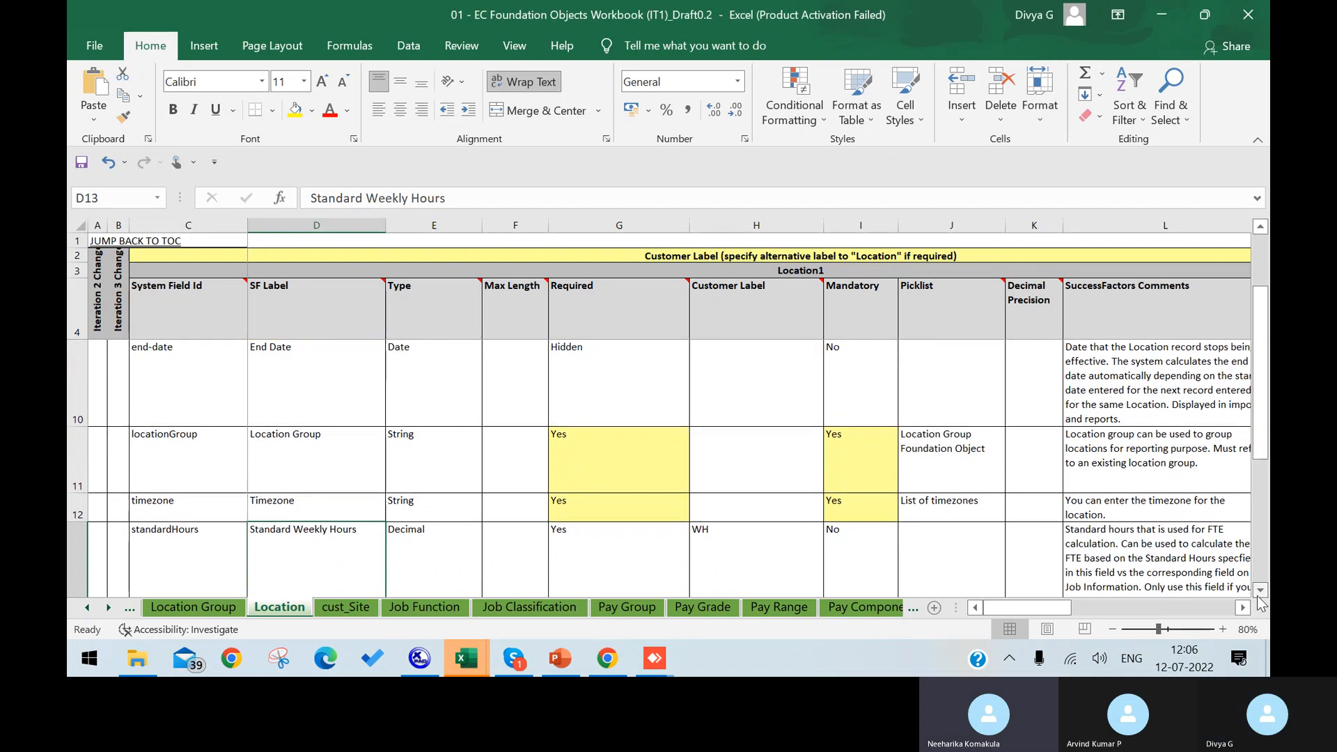
left_click(727, 530)
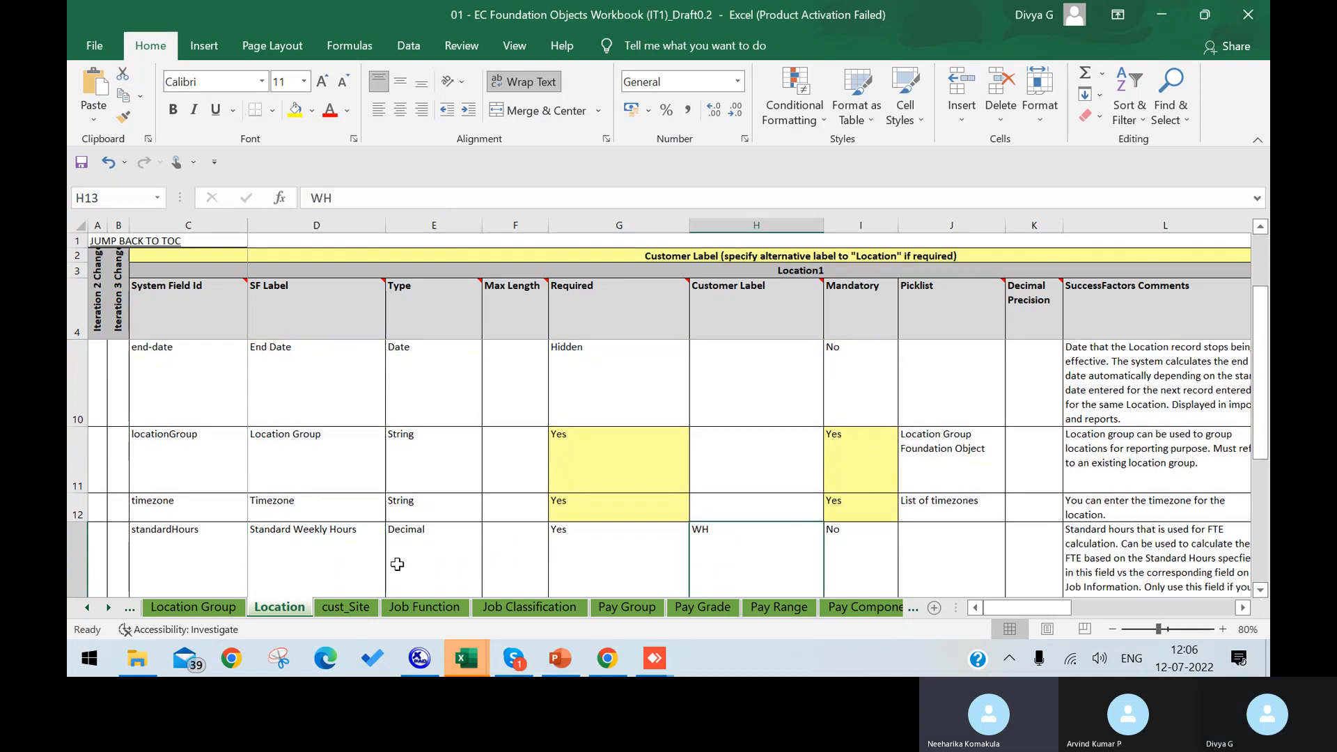
Step: Return from the workbook's Location sheet to XMLPad and replace the standardHours field's default label with "WH" in the XML source
left_click(1260, 590)
left_click(1260, 590)
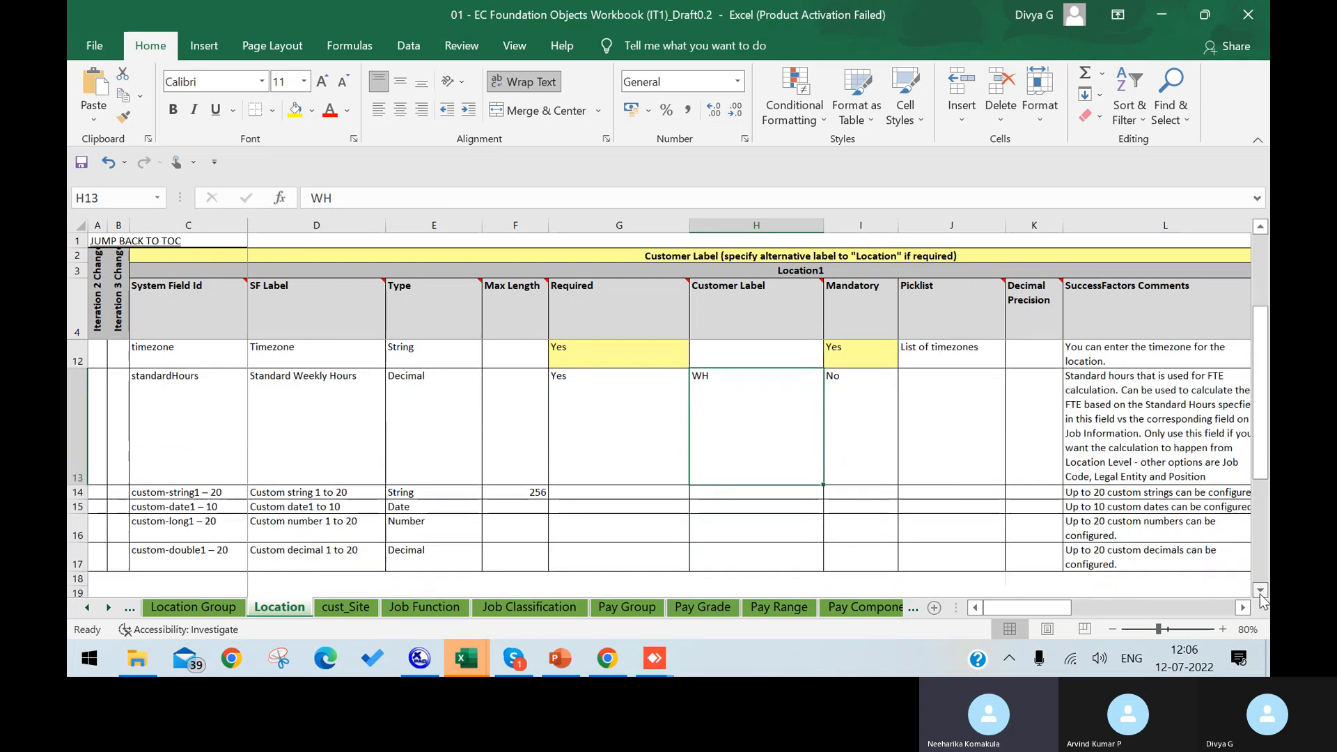
key("alt+Tab")
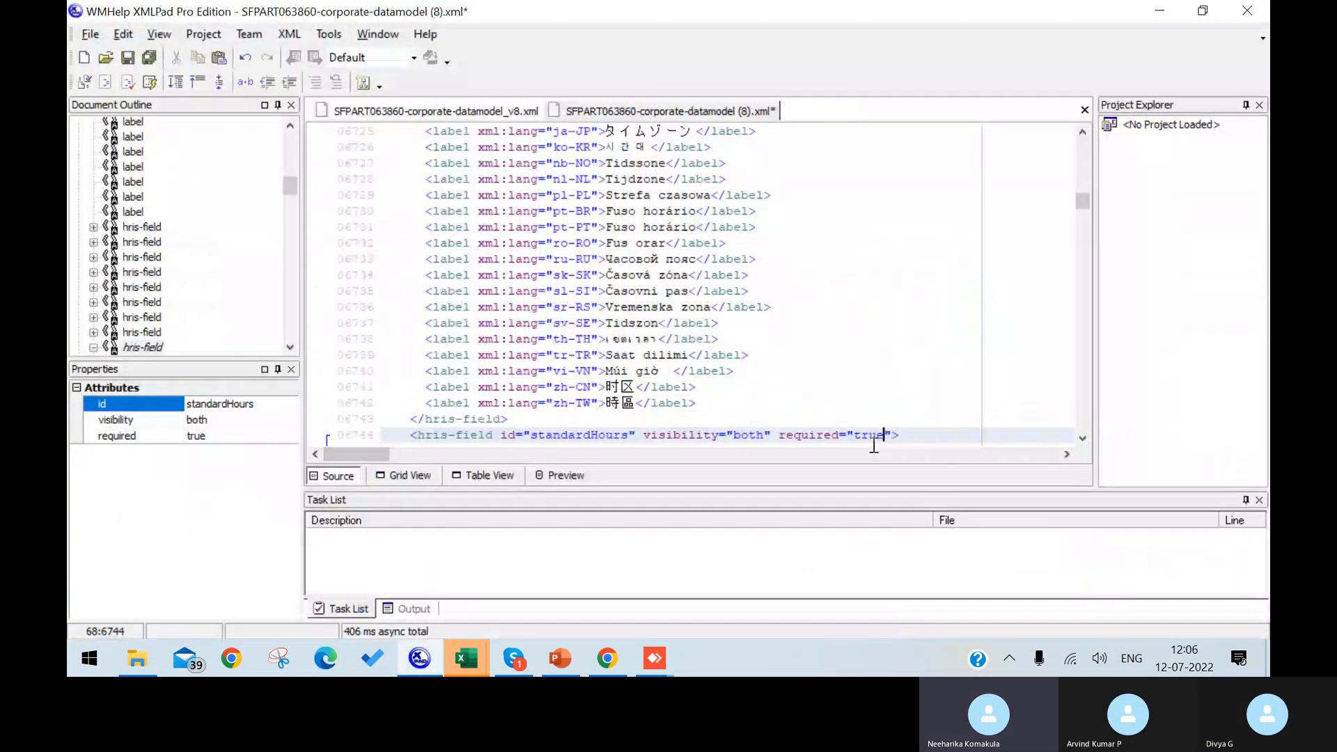
left_click(1082, 438)
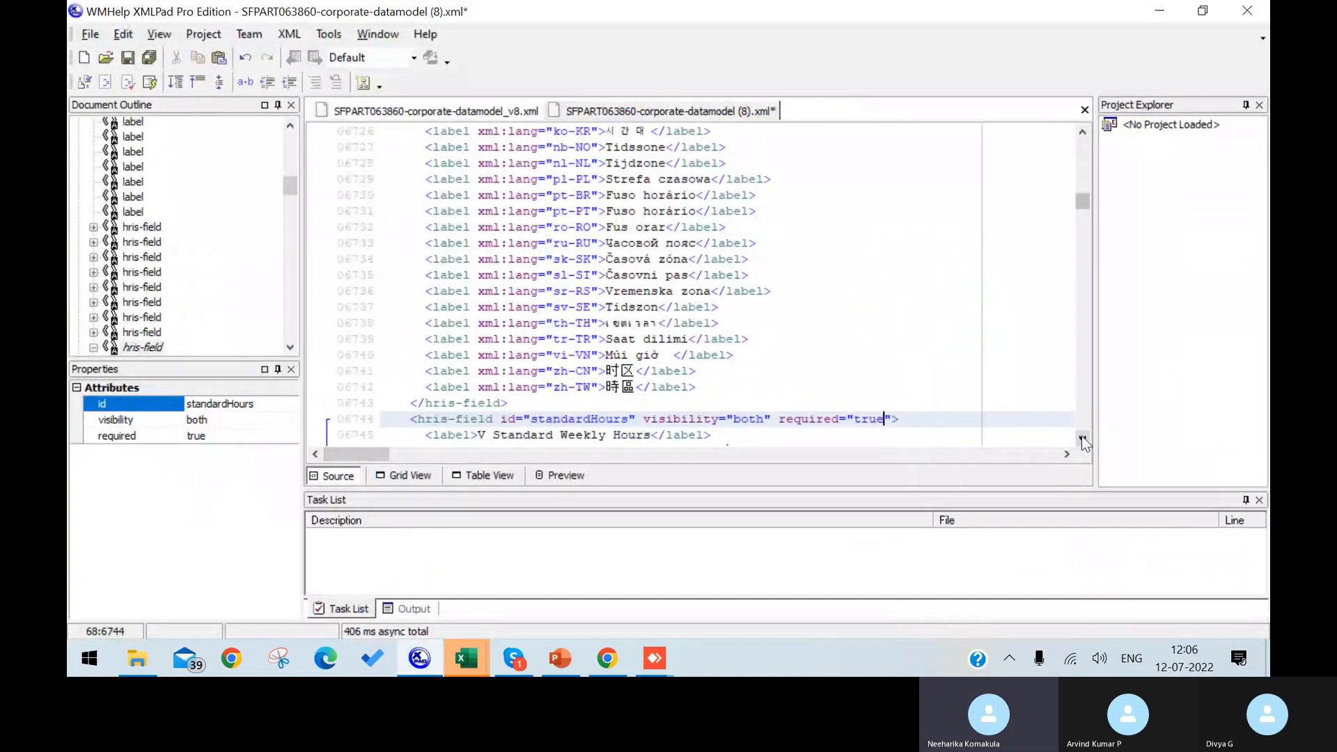
left_click(1083, 438)
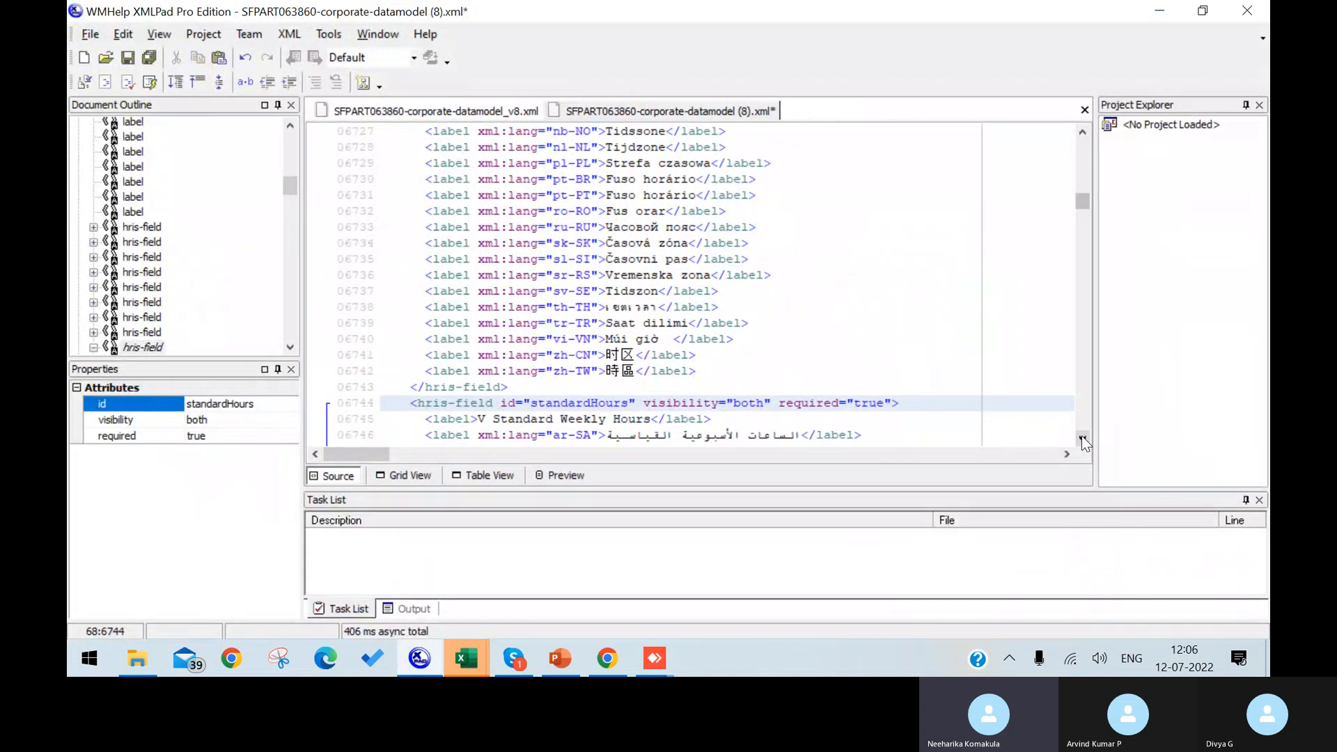
left_click(652, 419)
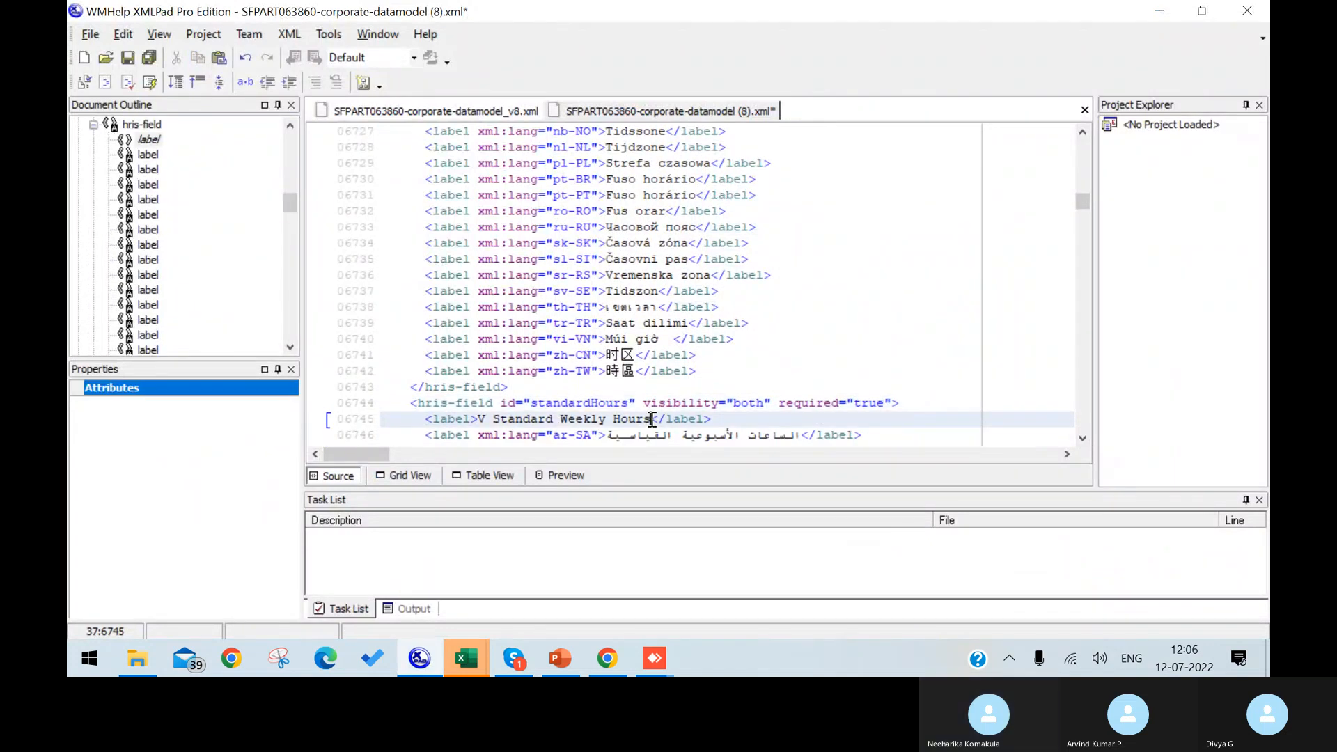
key("BackSpace")
key("BackSpace")
key("BackSpace")
key("BackSpace")
key("BackSpace")
key("BackSpace")
key("BackSpace")
key("BackSpace")
key("BackSpace")
key("BackSpace")
key("BackSpace")
key("BackSpace")
key("BackSpace")
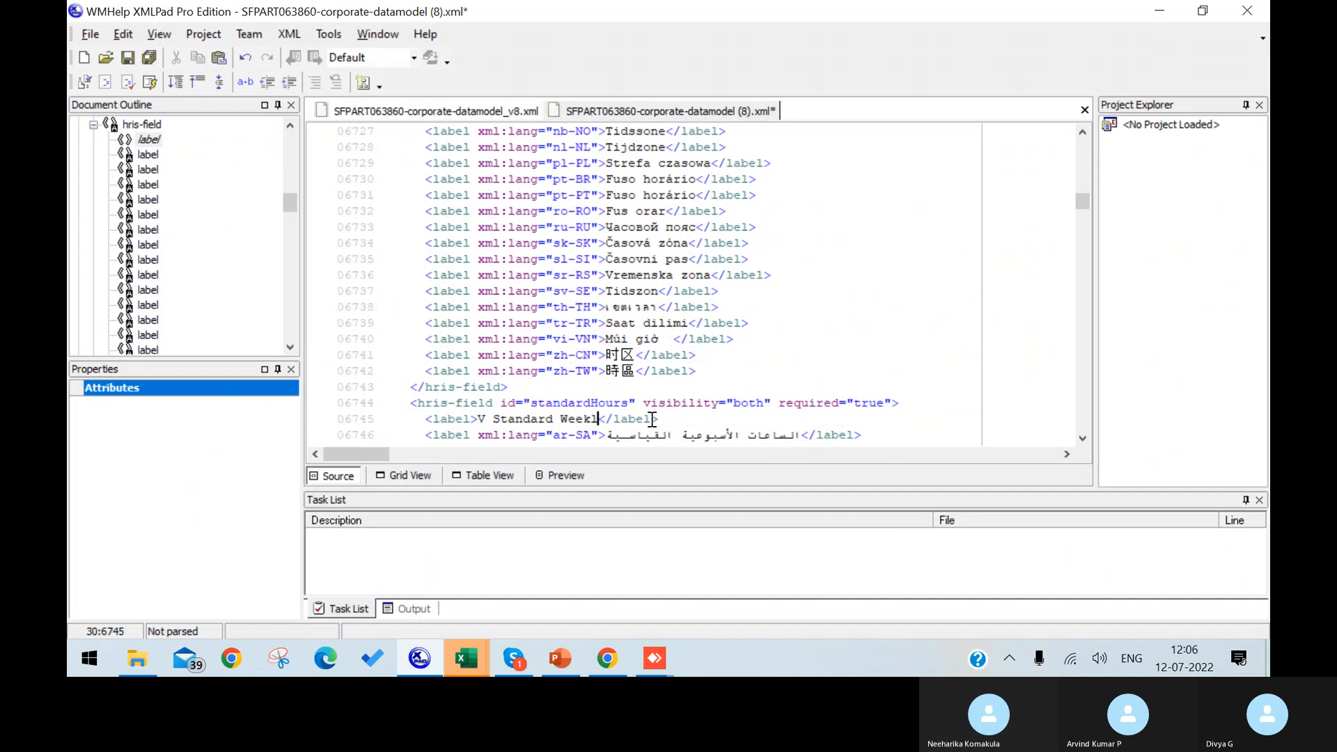
key("BackSpace")
key("BackSpace")
key("BackSpace")
key("BackSpace")
key("BackSpace")
key("BackSpace")
key("BackSpace")
key("BackSpace")
key("BackSpace")
key("BackSpace")
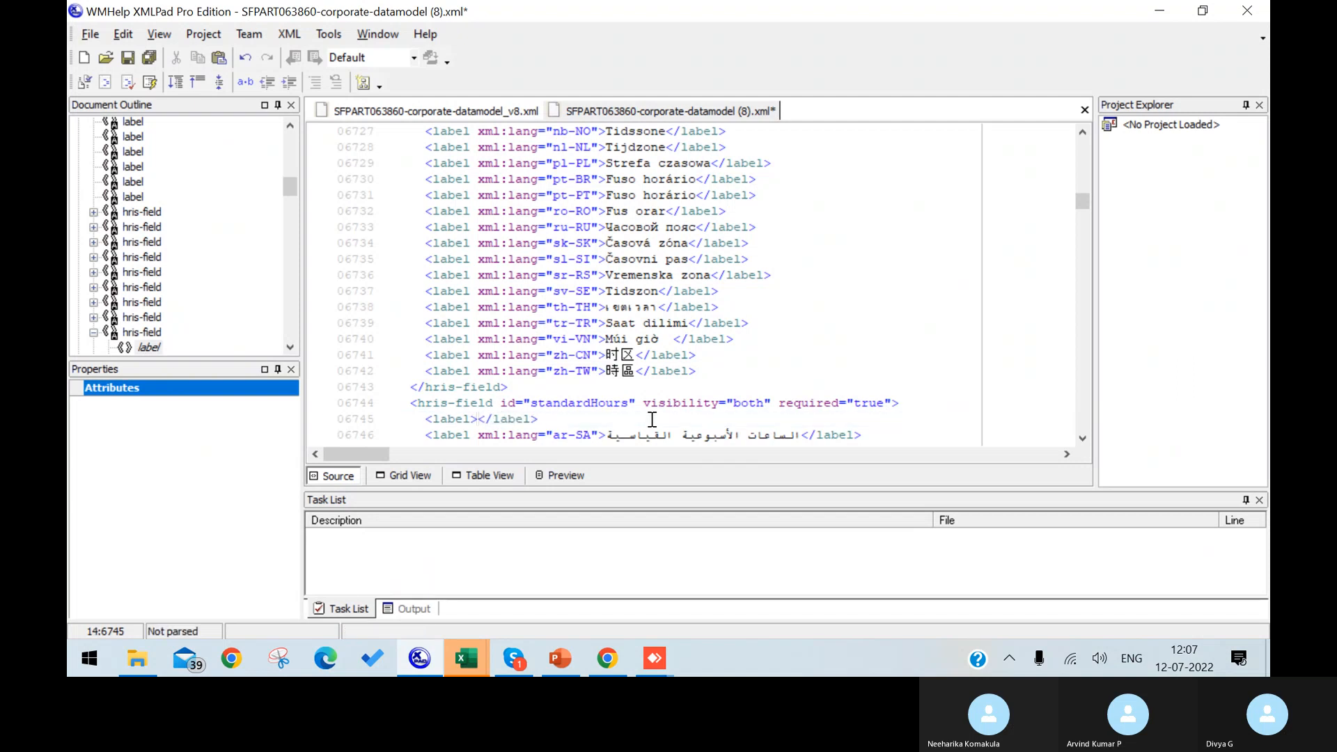
key("BackSpace")
type(">")
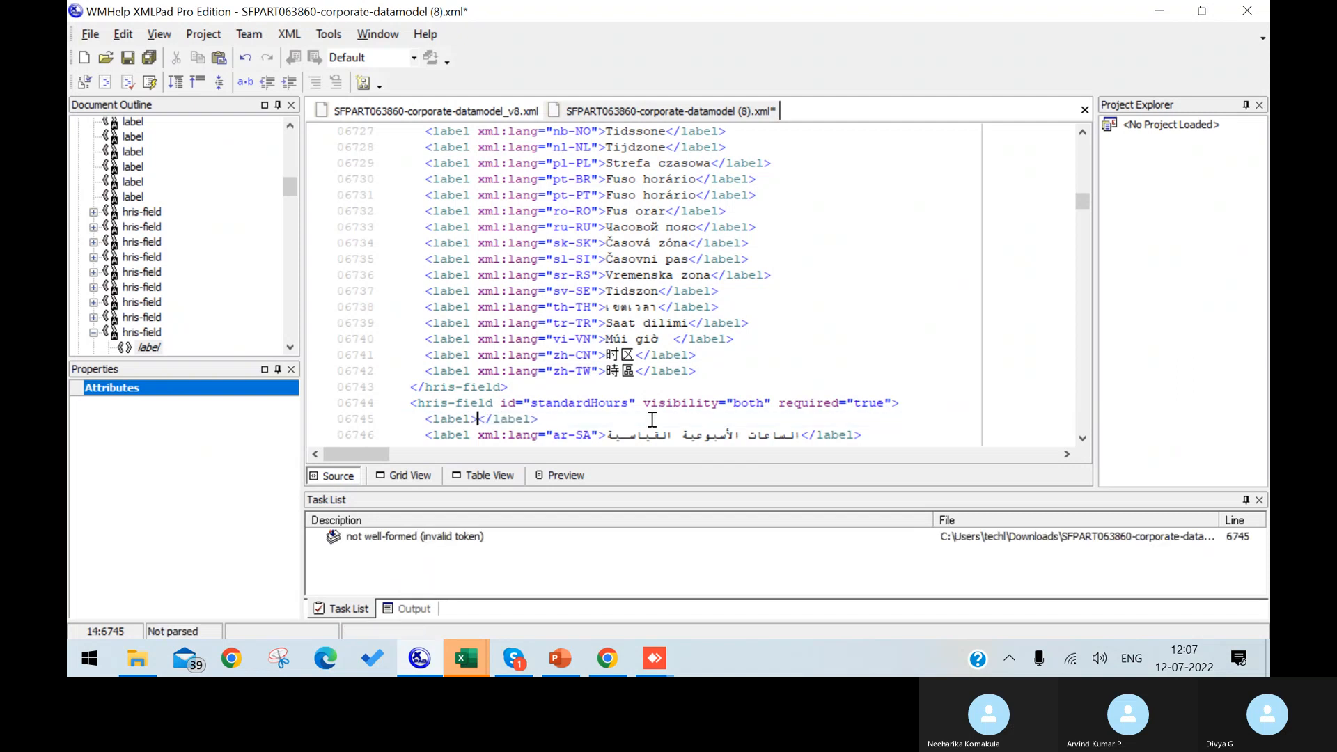
type("WH")
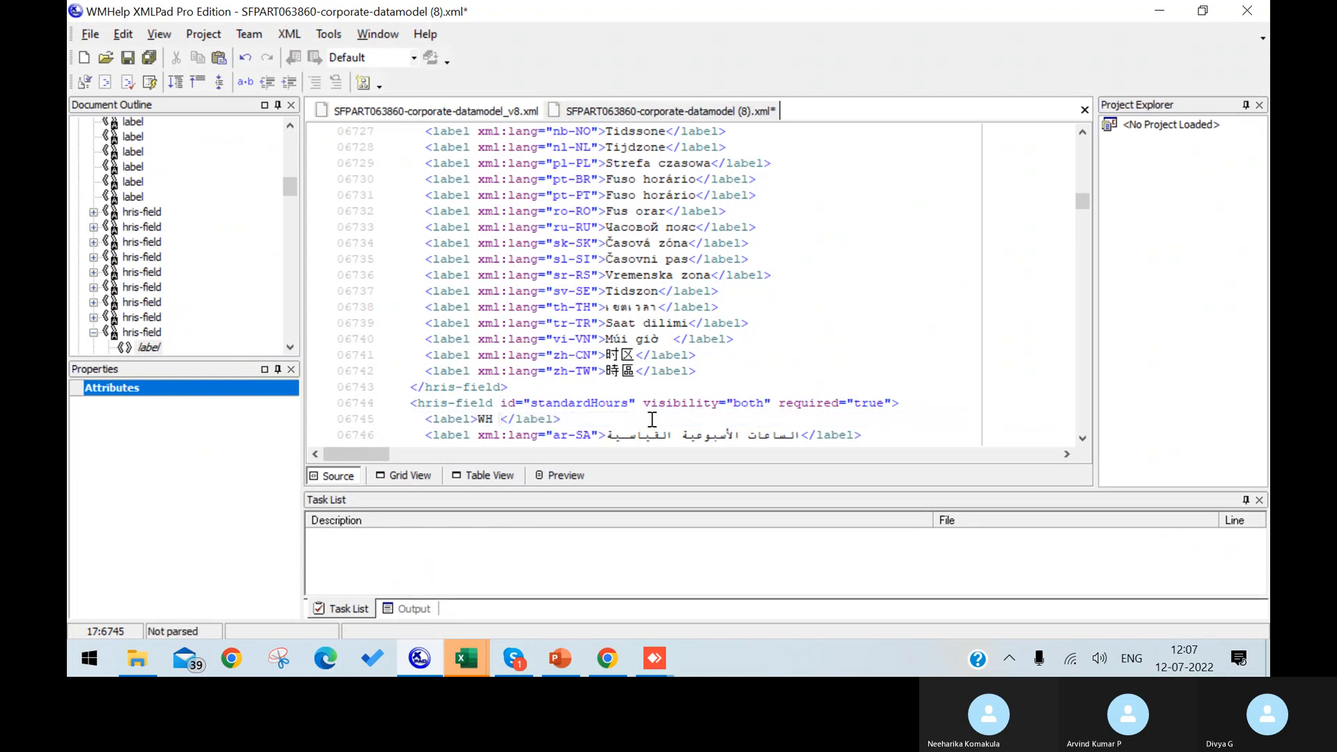
left_click(481, 419)
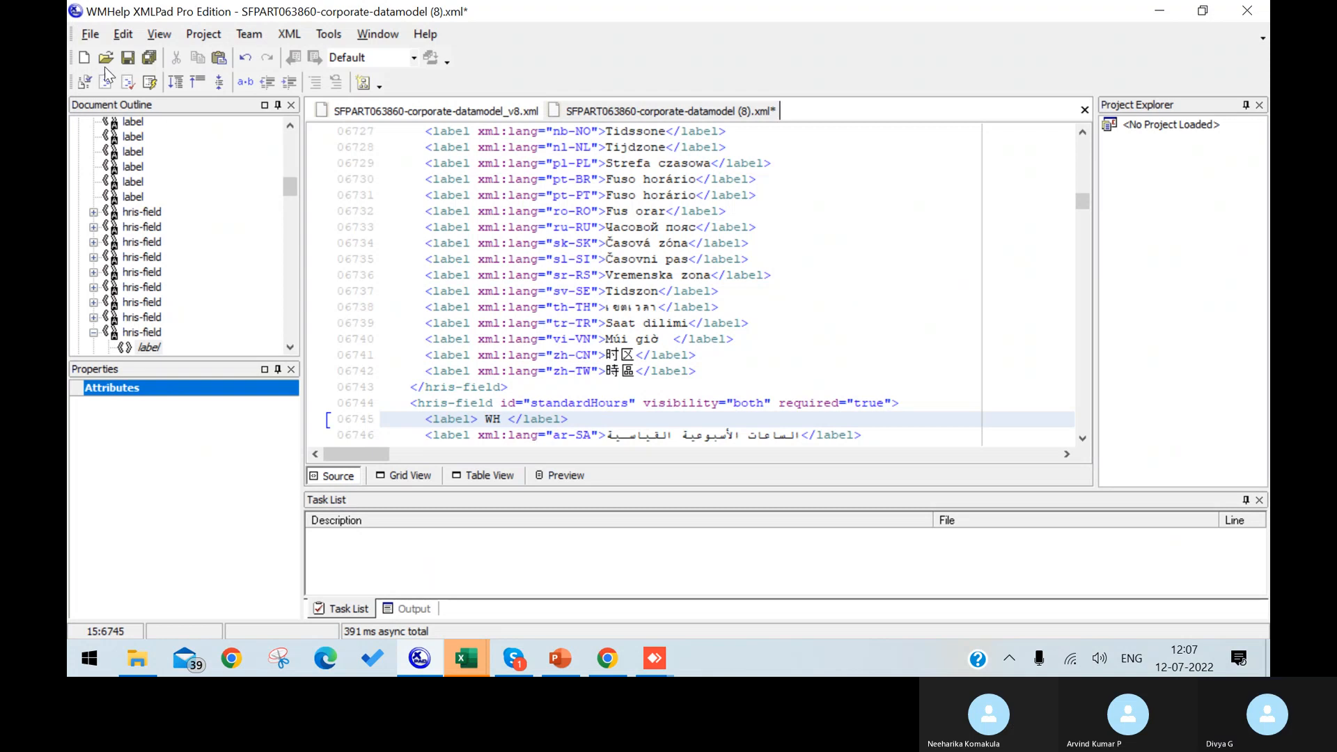
Step: Save a copy of the edited corporate data model to the Desktop as SFPART063860-corporate-datamodel_v9 in XML format
left_click(88, 36)
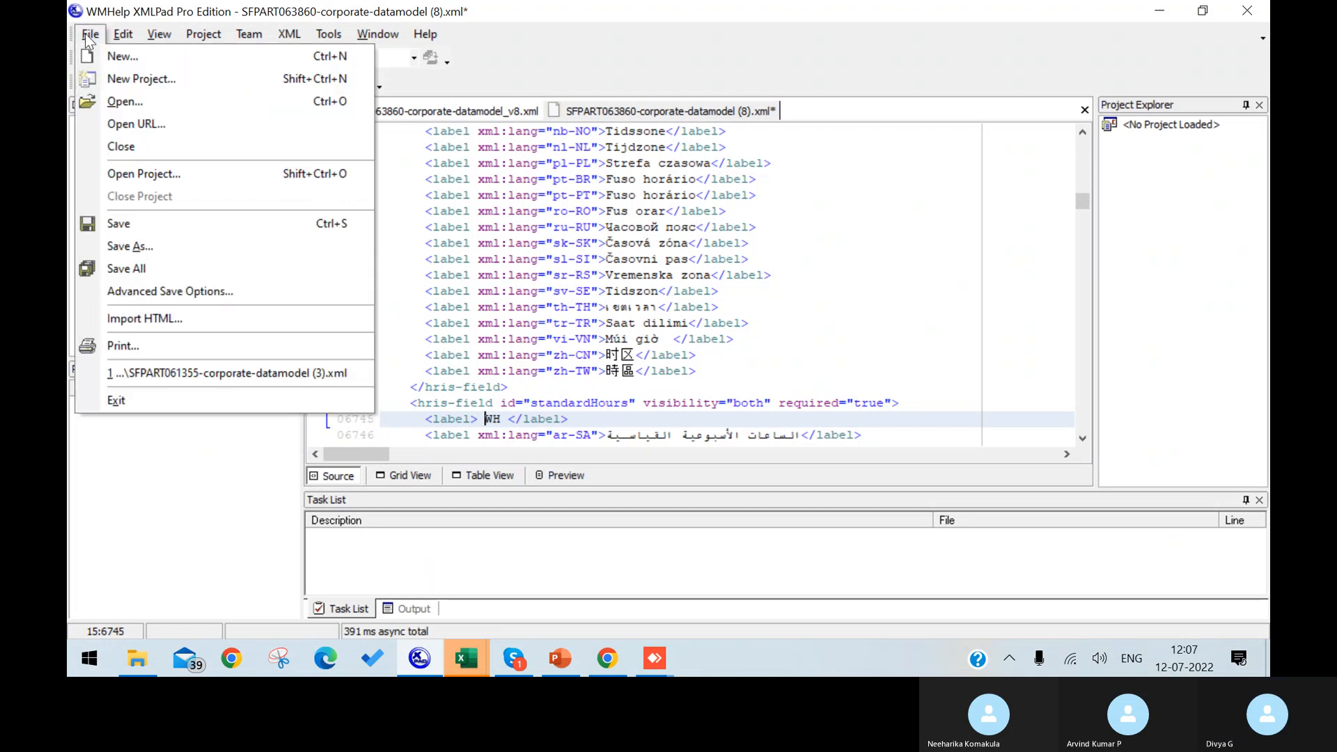
left_click(180, 248)
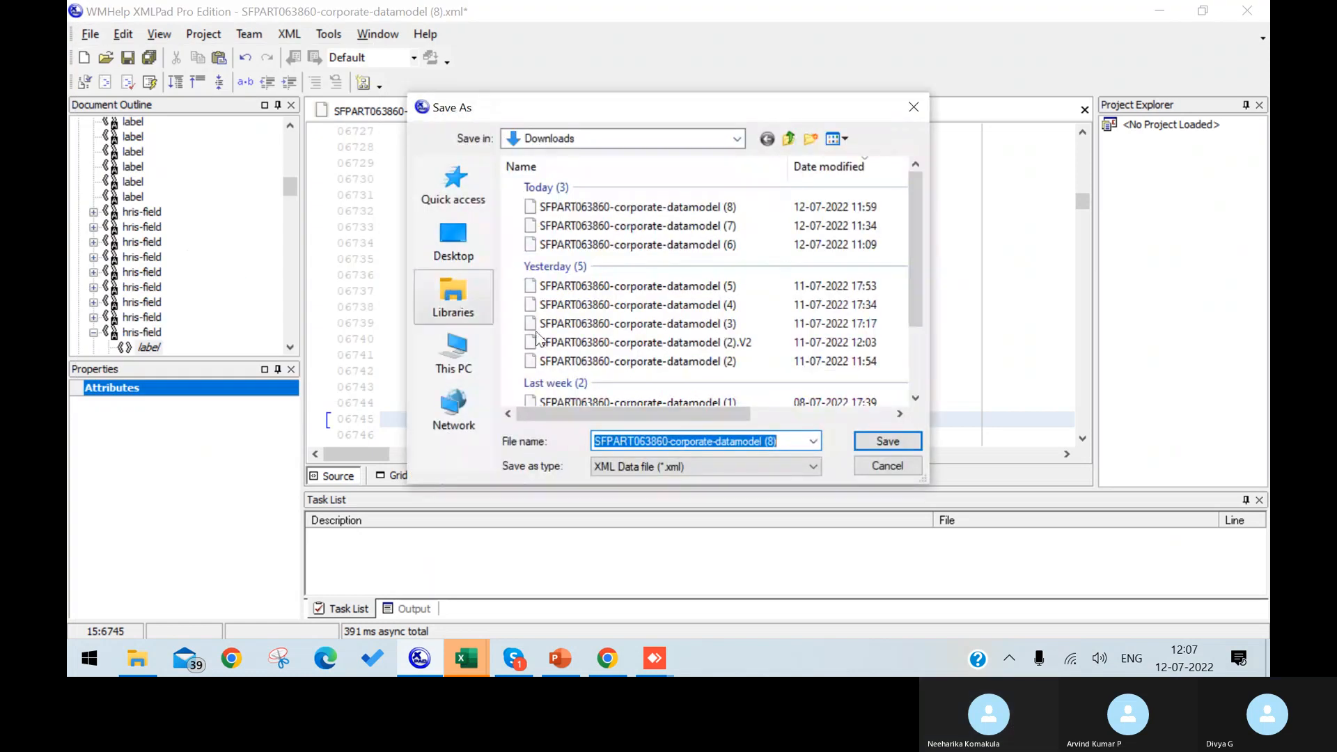
left_click(789, 441)
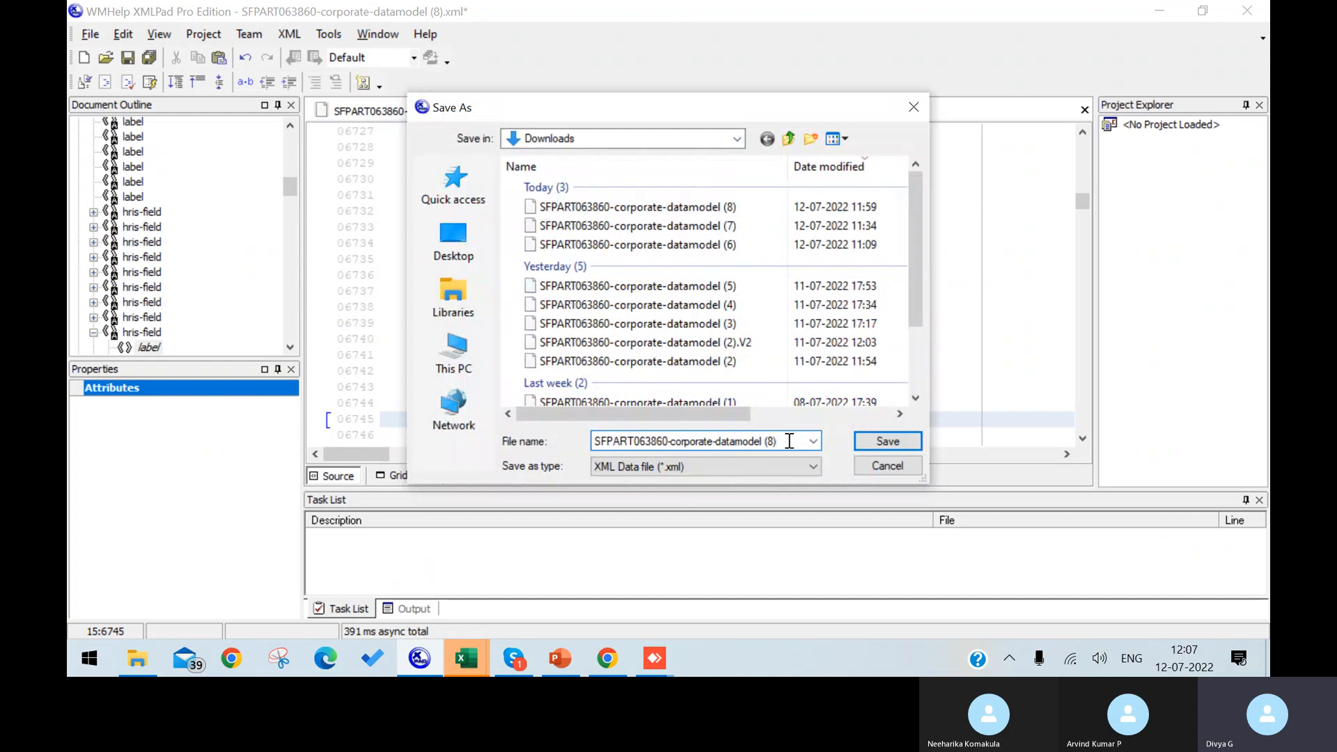
left_click(444, 241)
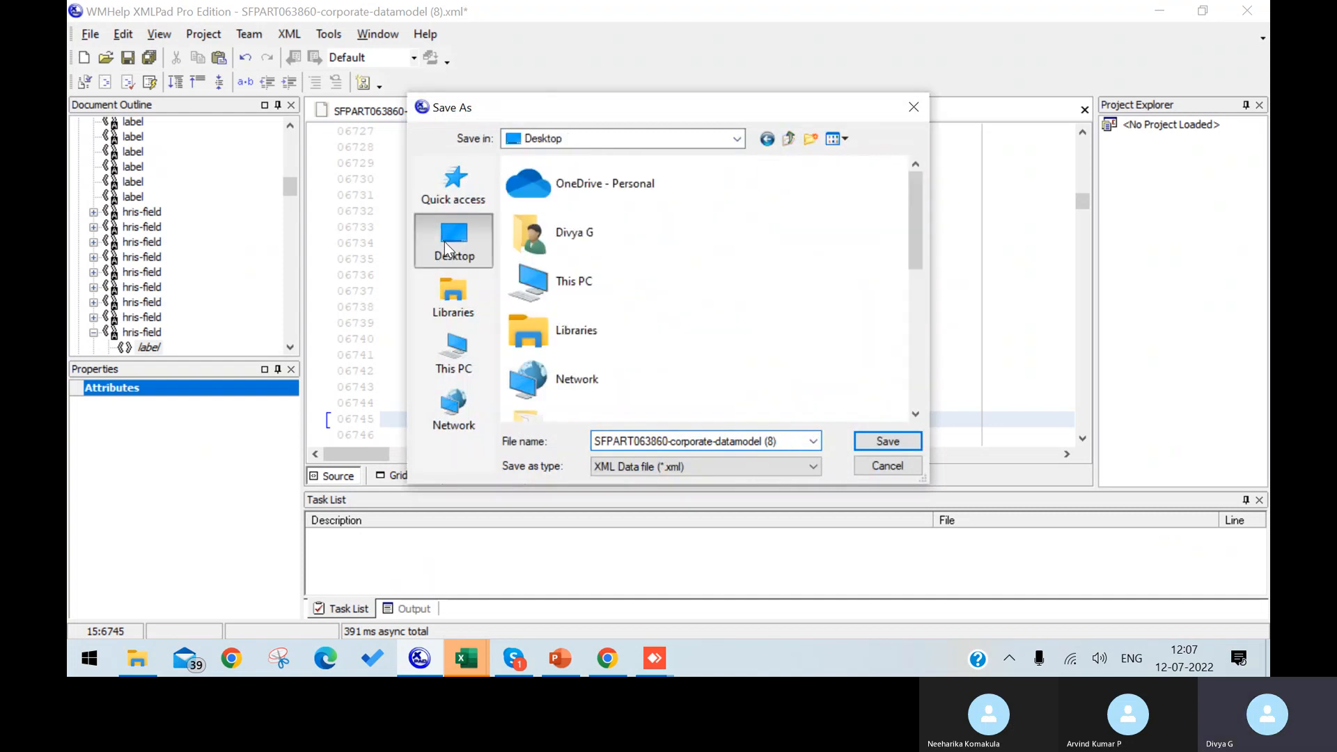
left_click(785, 444)
key("BackSpace")
key("BackSpace")
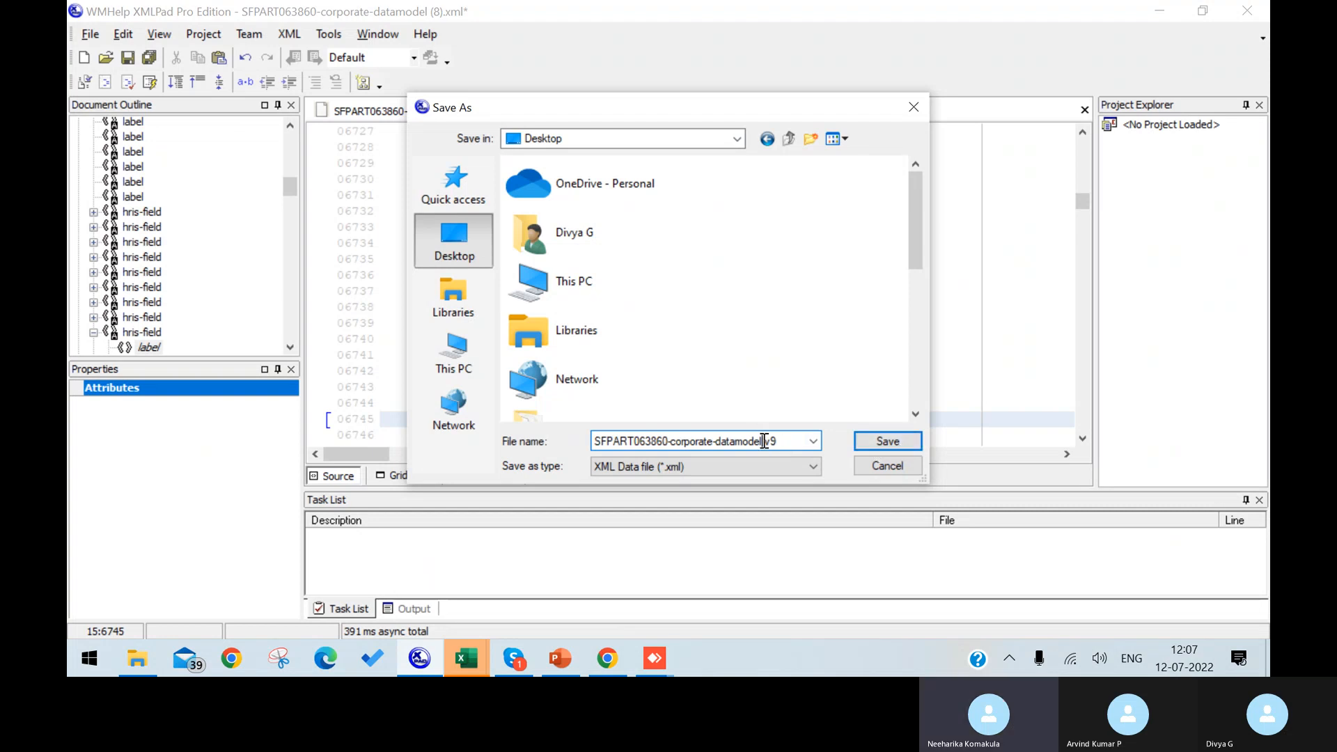
type("_")
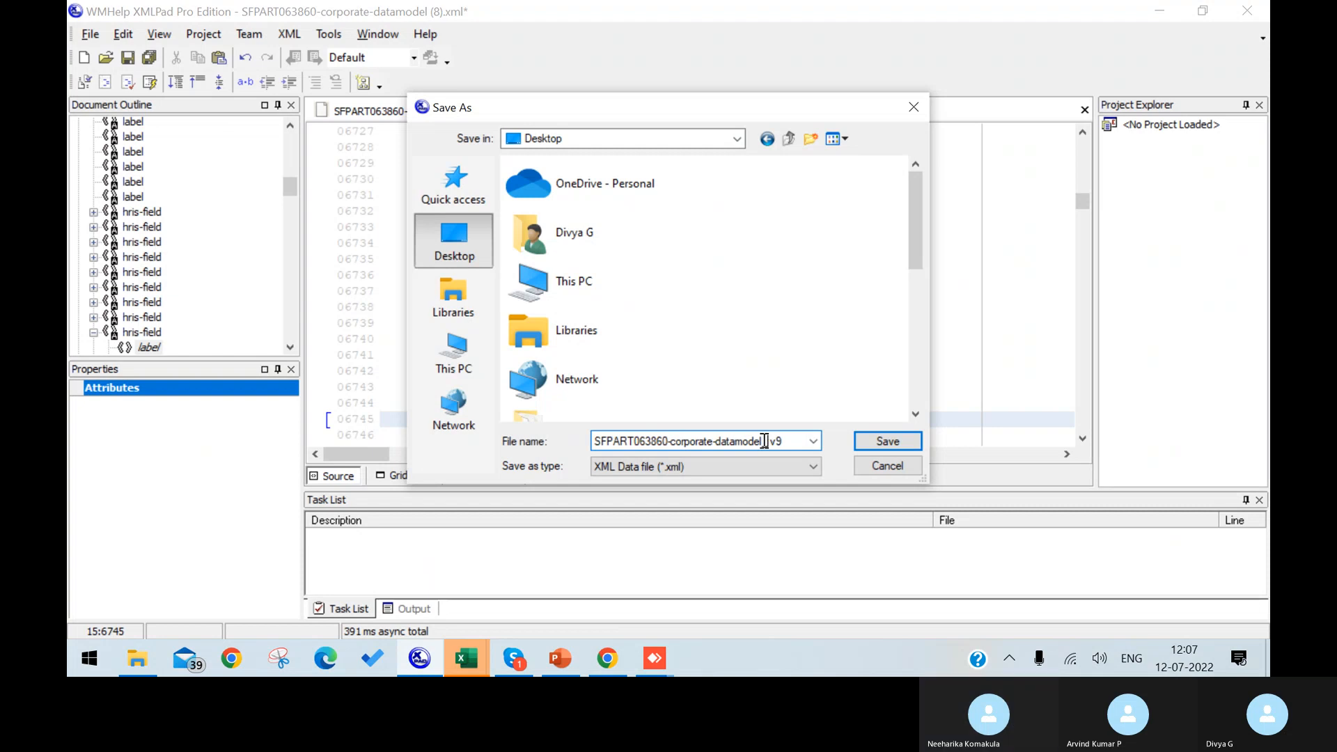
key("BackSpace")
left_click(867, 441)
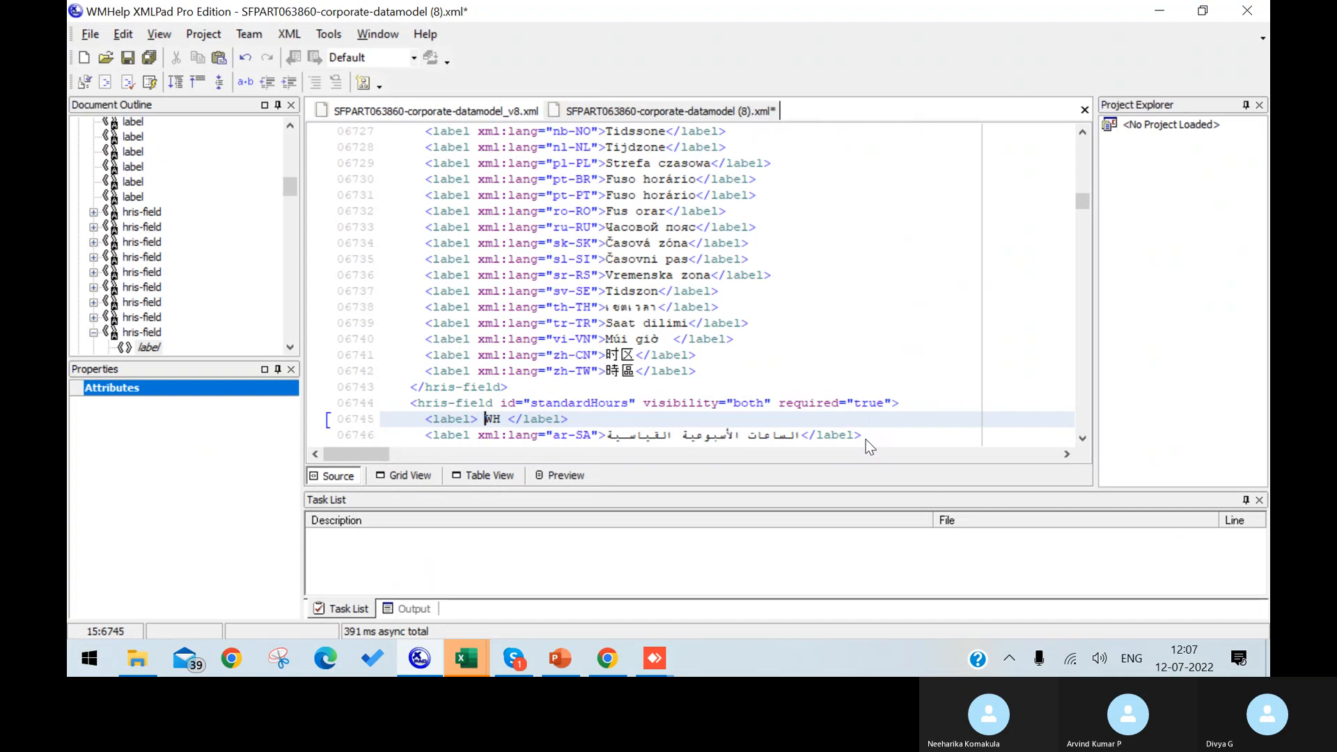
left_click(867, 440)
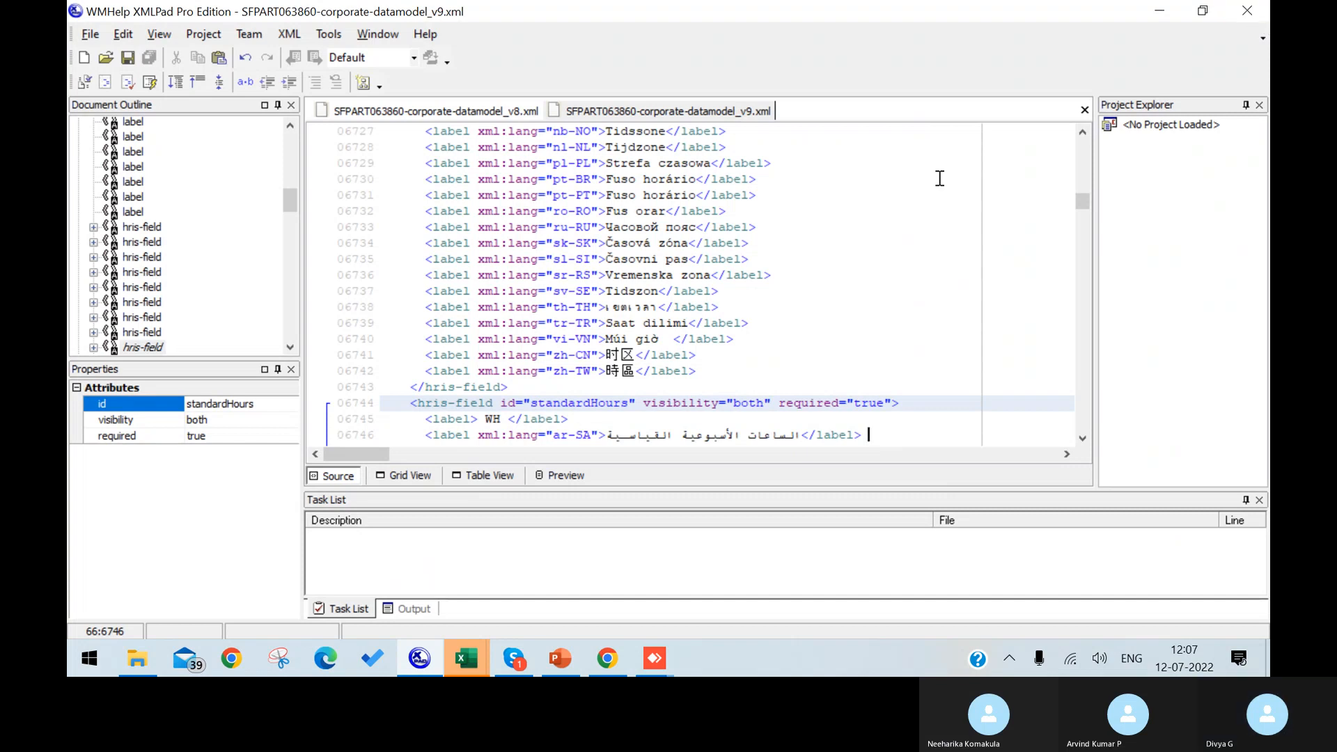
Step: Switch to SuccessFactors in Chrome, choose the Import action for the corporate data model and select SFPART063860-corporate-datamodel_v9.xml from the Desktop
key("alt+Tab")
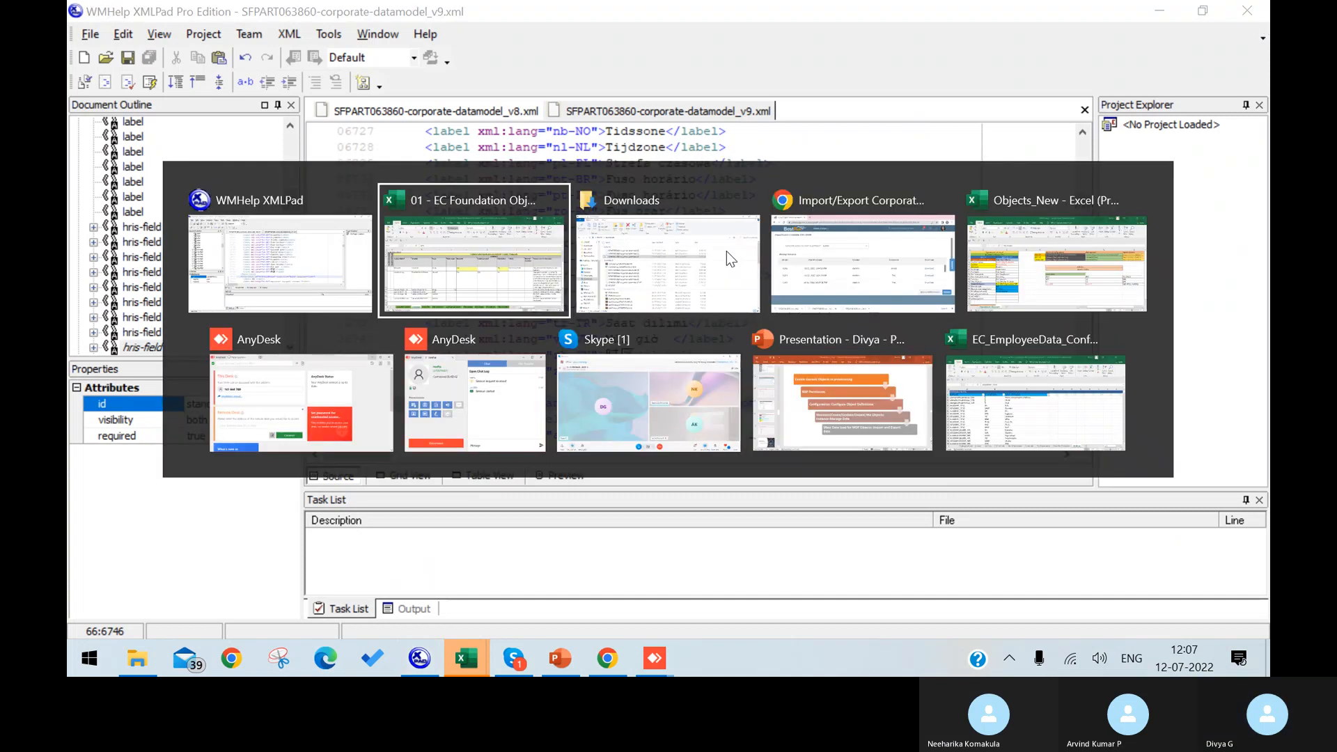
key("alt+Tab")
key("alt+Tab")
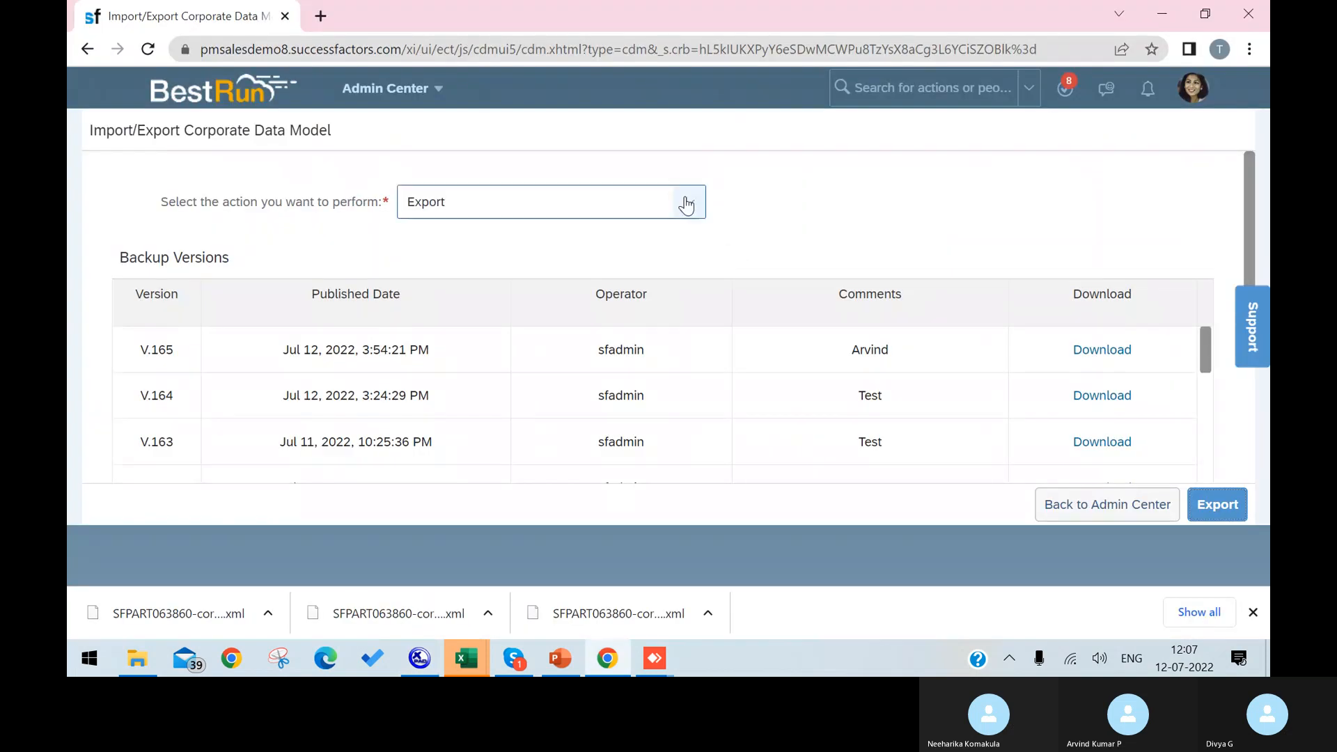
left_click(686, 202)
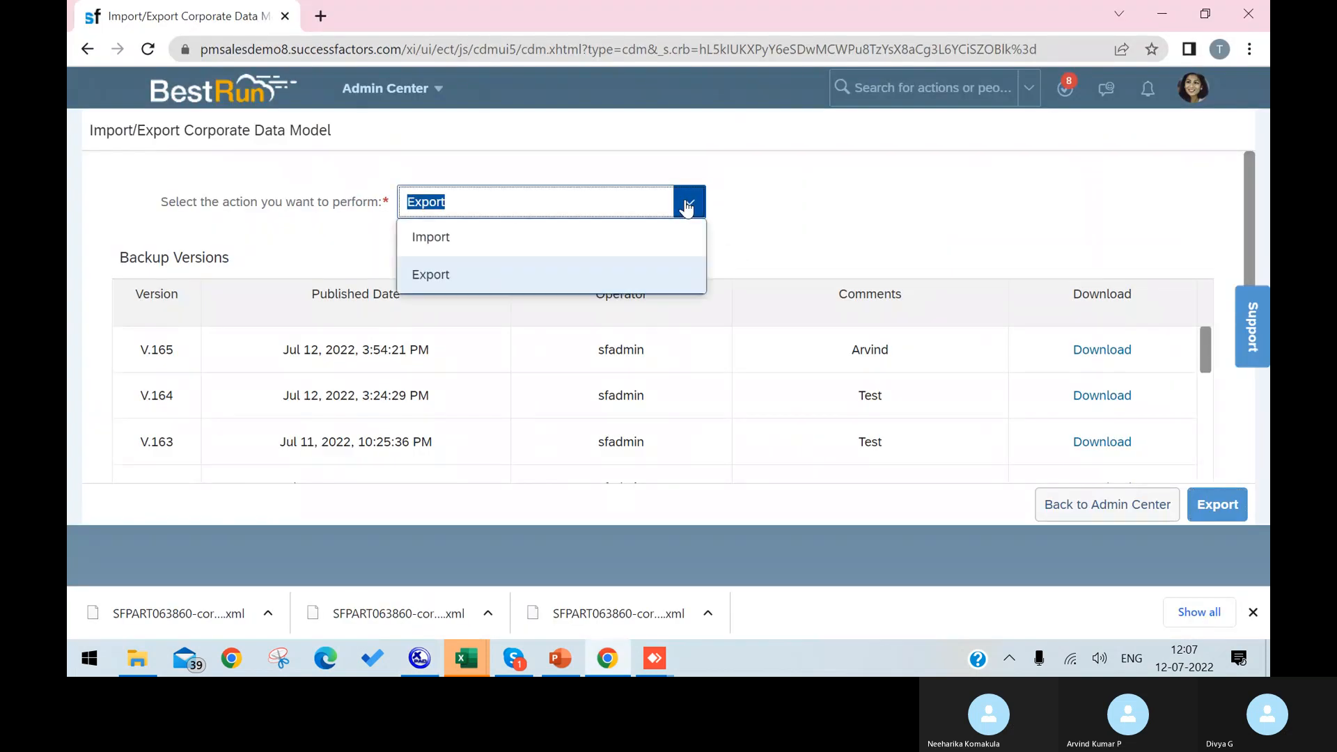
left_click(588, 240)
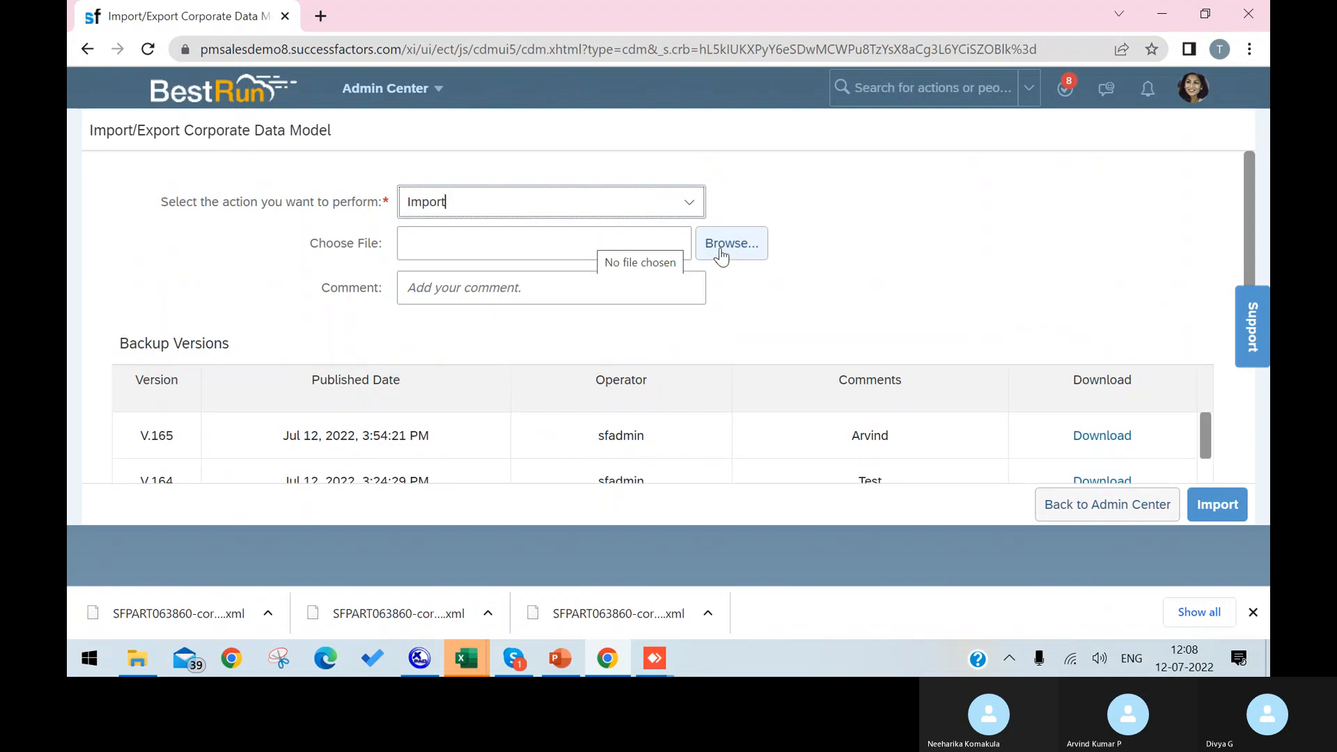
left_click(744, 260)
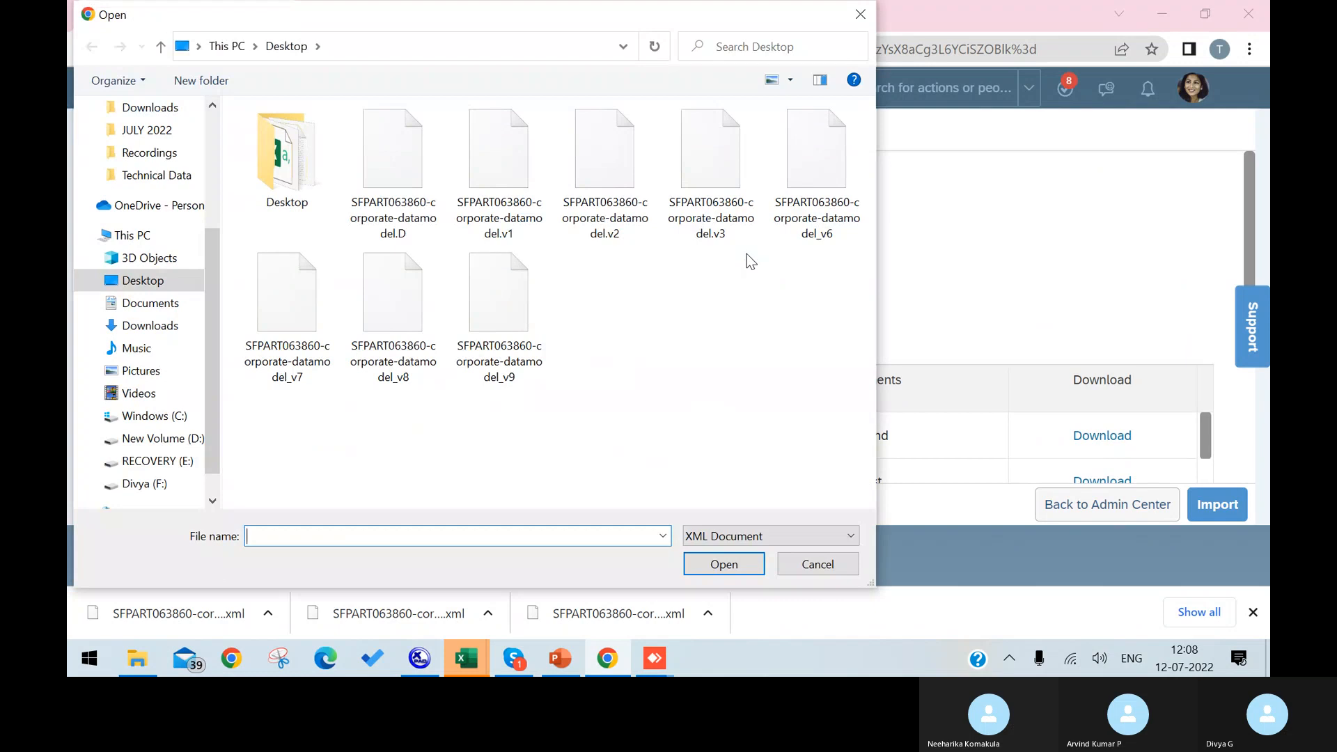
left_click(469, 324)
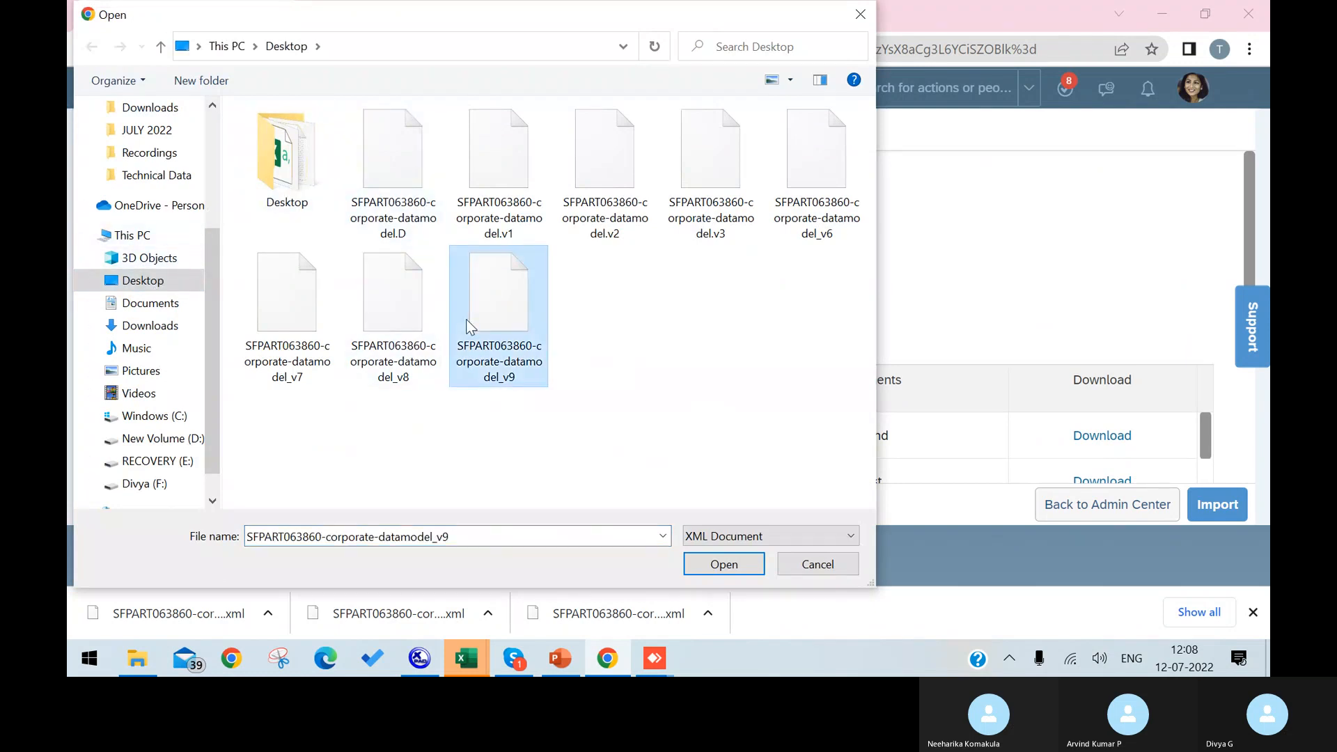
left_click(700, 565)
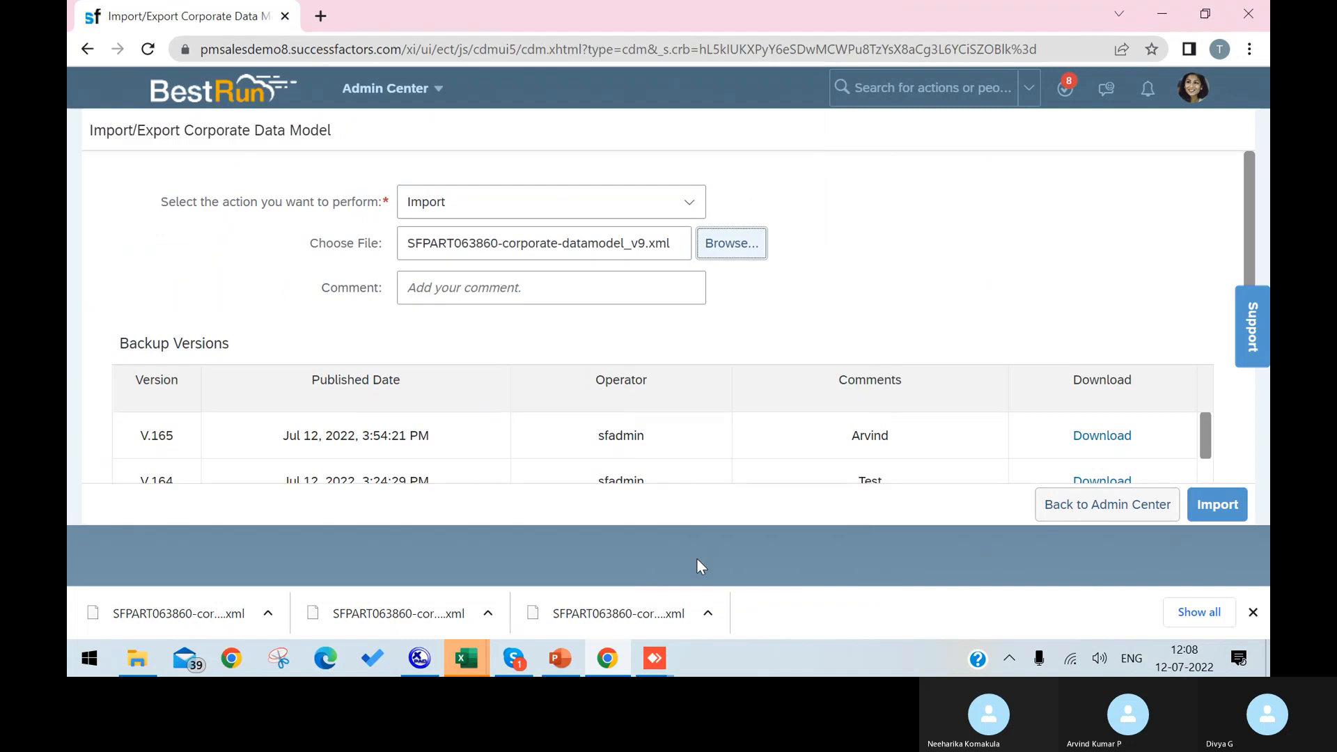
Step: Add the comment "Test N" and import the selected corporate data model file
left_click(491, 292)
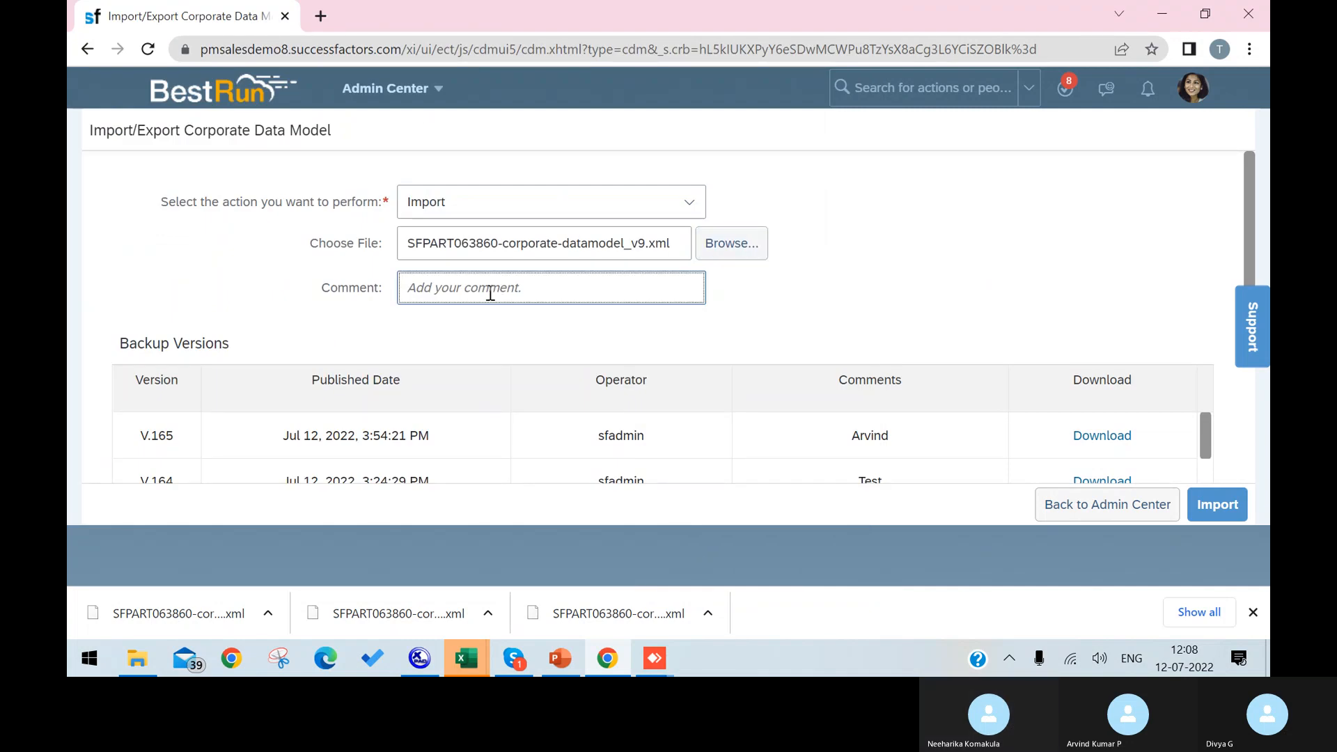
type("Test N")
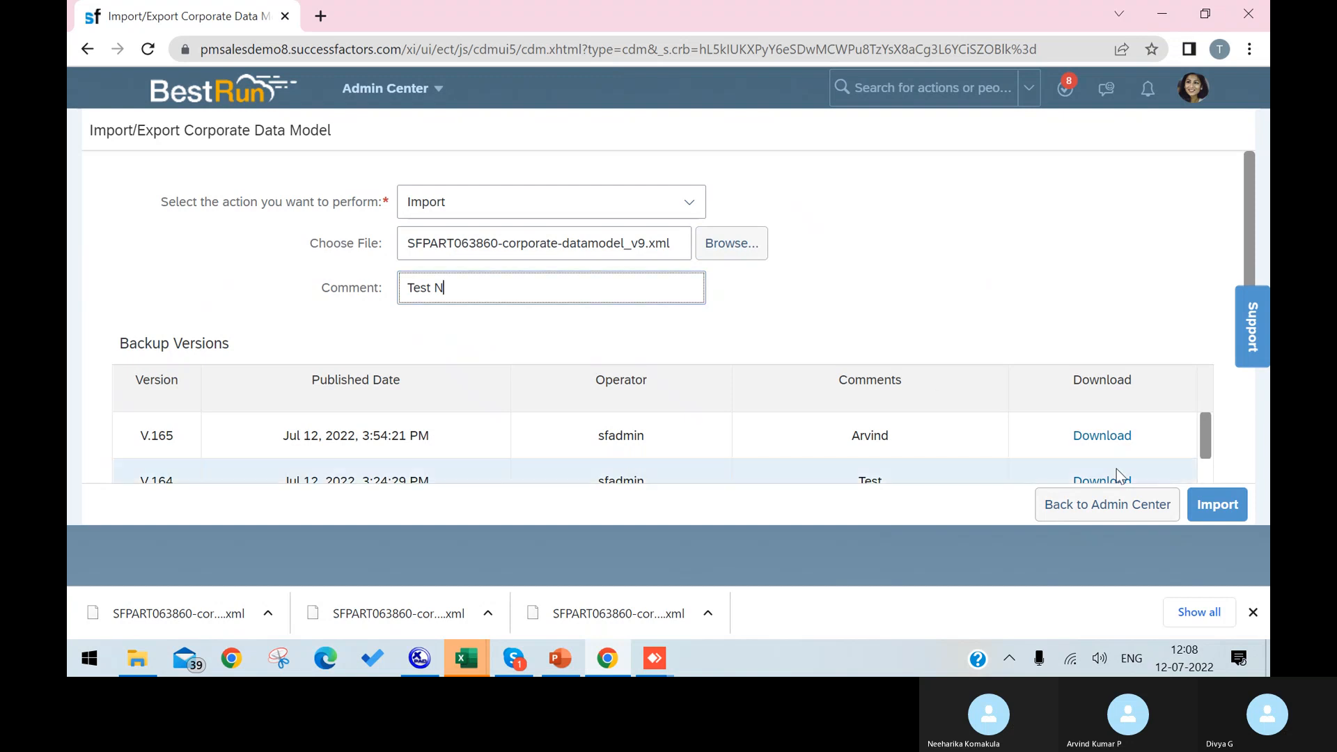
left_click(1206, 509)
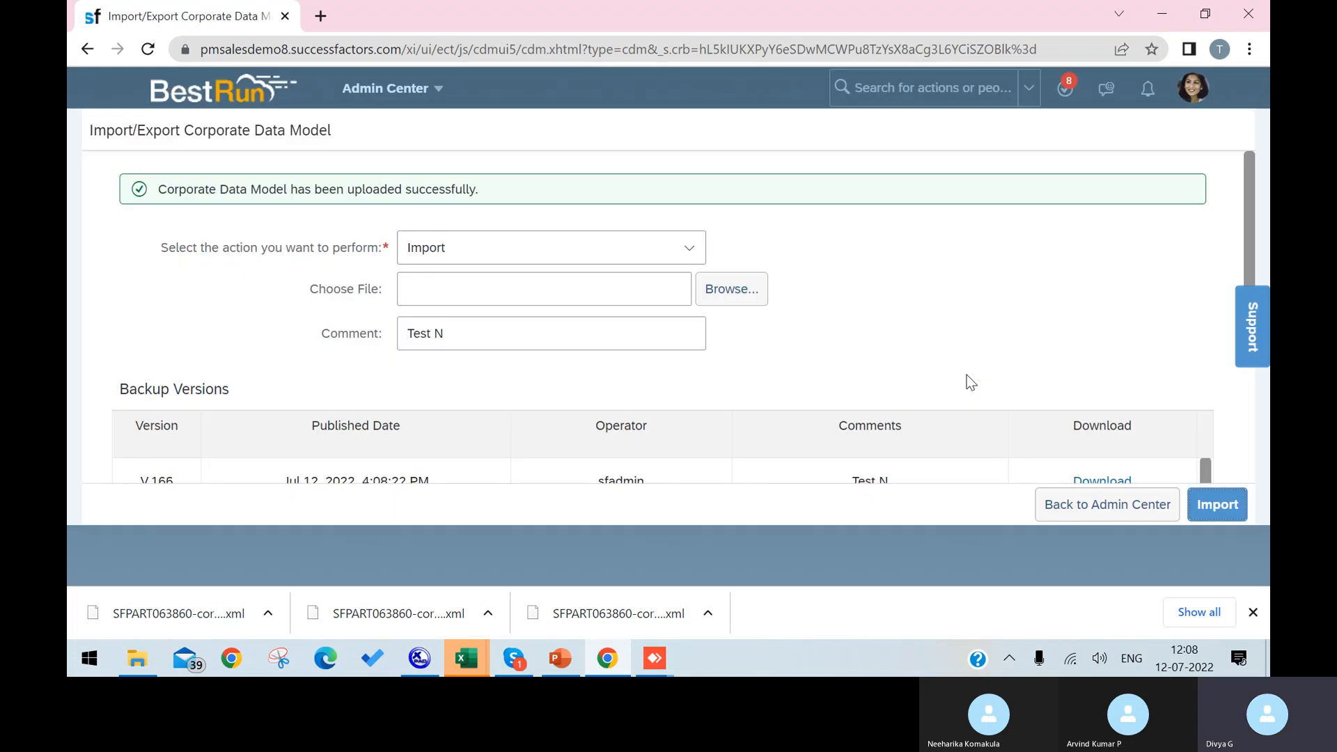
Step: Search the actions for "manage pay" and open Manage Organization, Pay and Job Structures
left_click(887, 89)
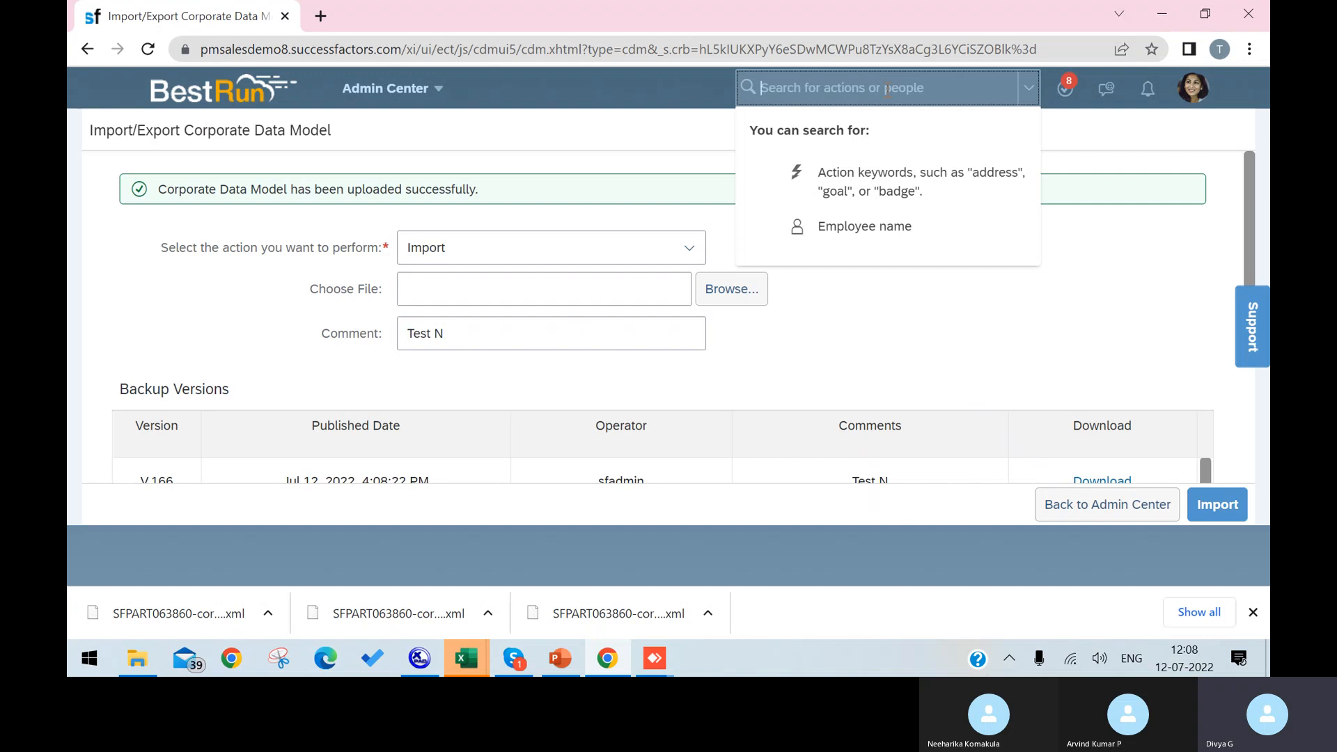
type("manag")
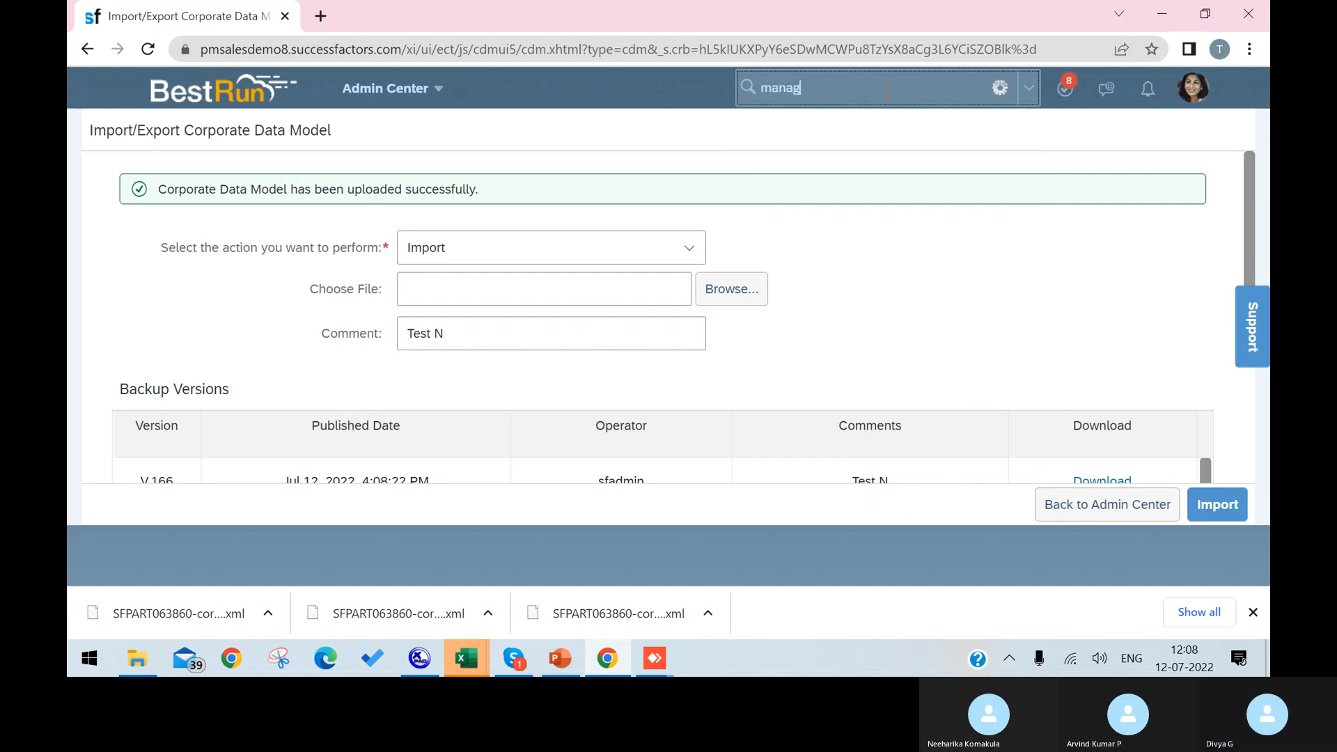
type("e plos")
key("BackSpace")
key("BackSpace")
key("BackSpace")
type("ay")
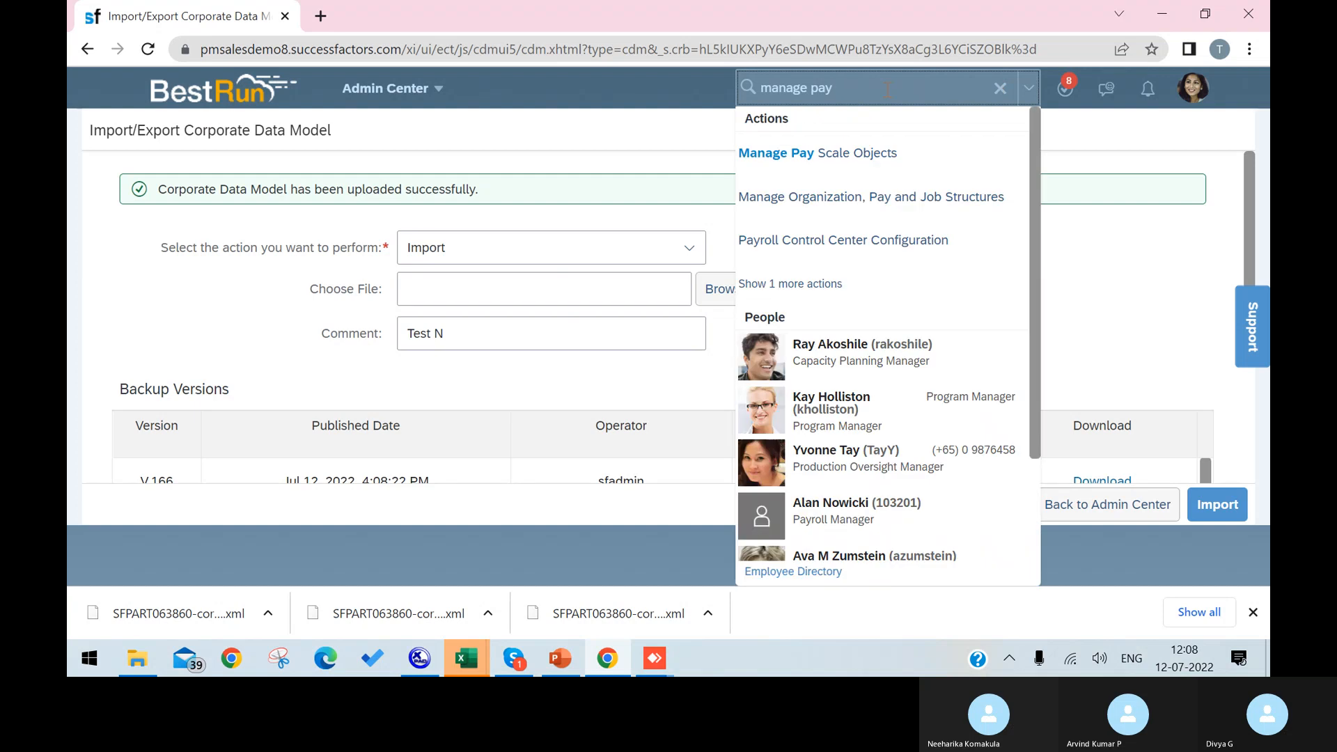
left_click(864, 205)
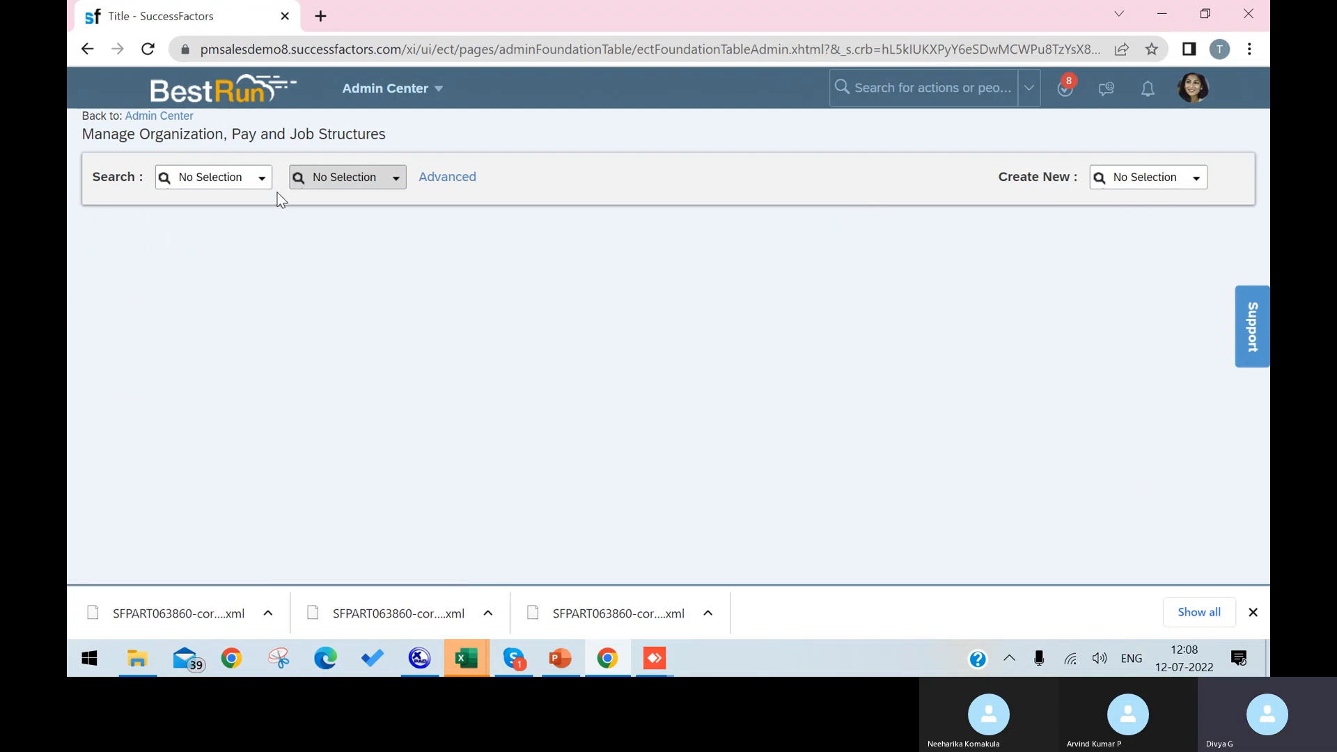
Step: Open a blank form for creating a new Location record
left_click(261, 182)
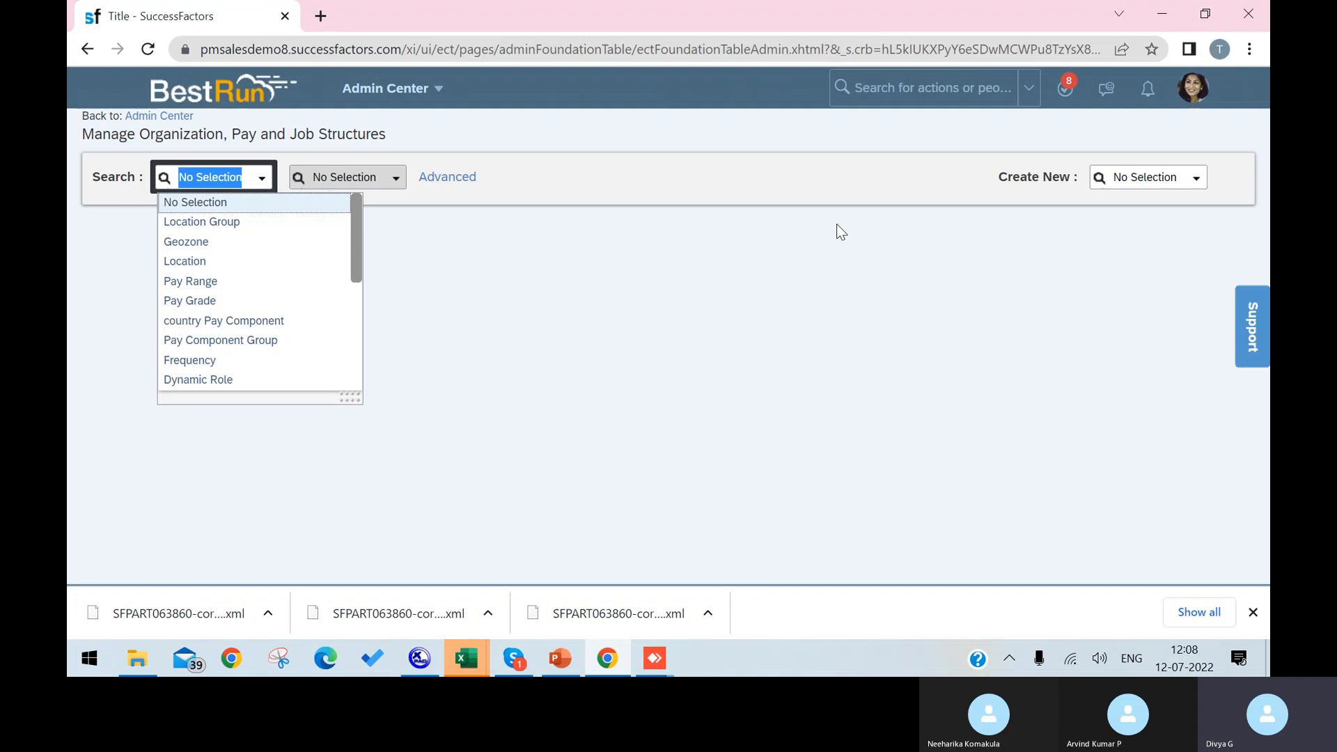
left_click(1198, 180)
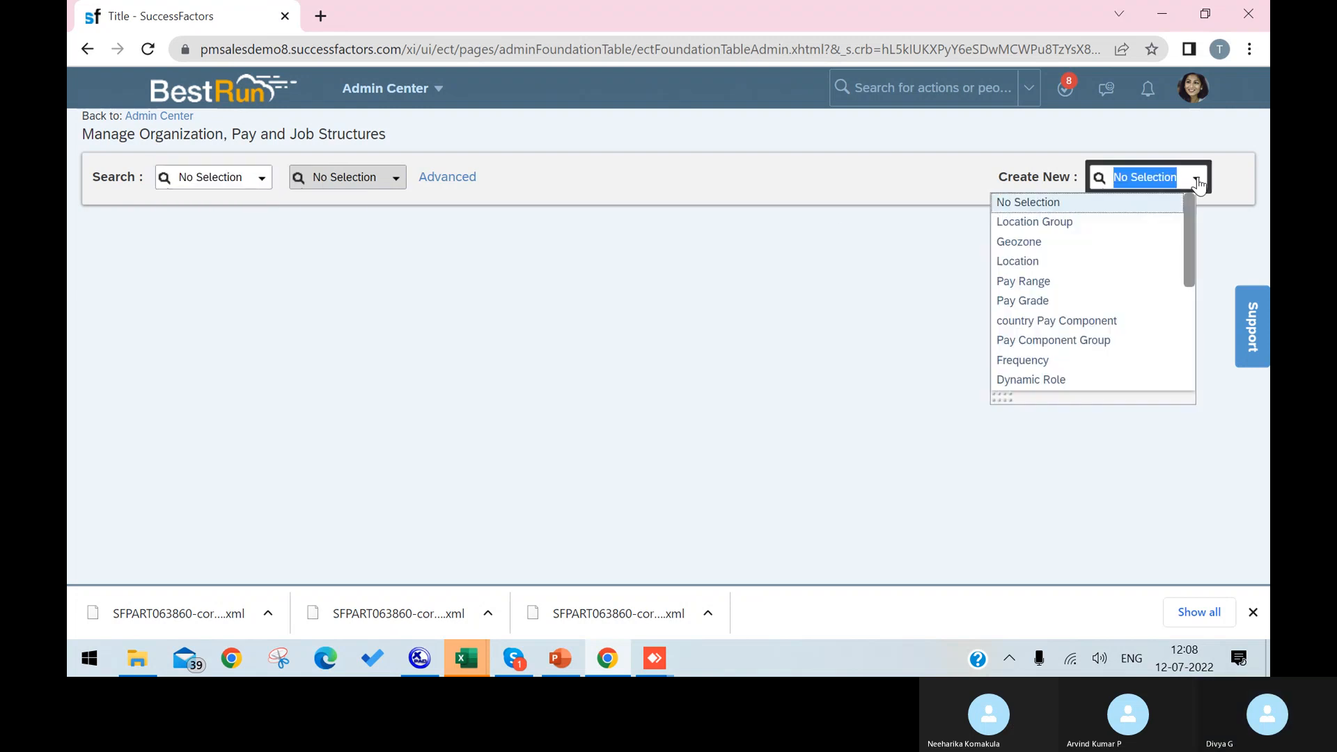
left_click(1029, 264)
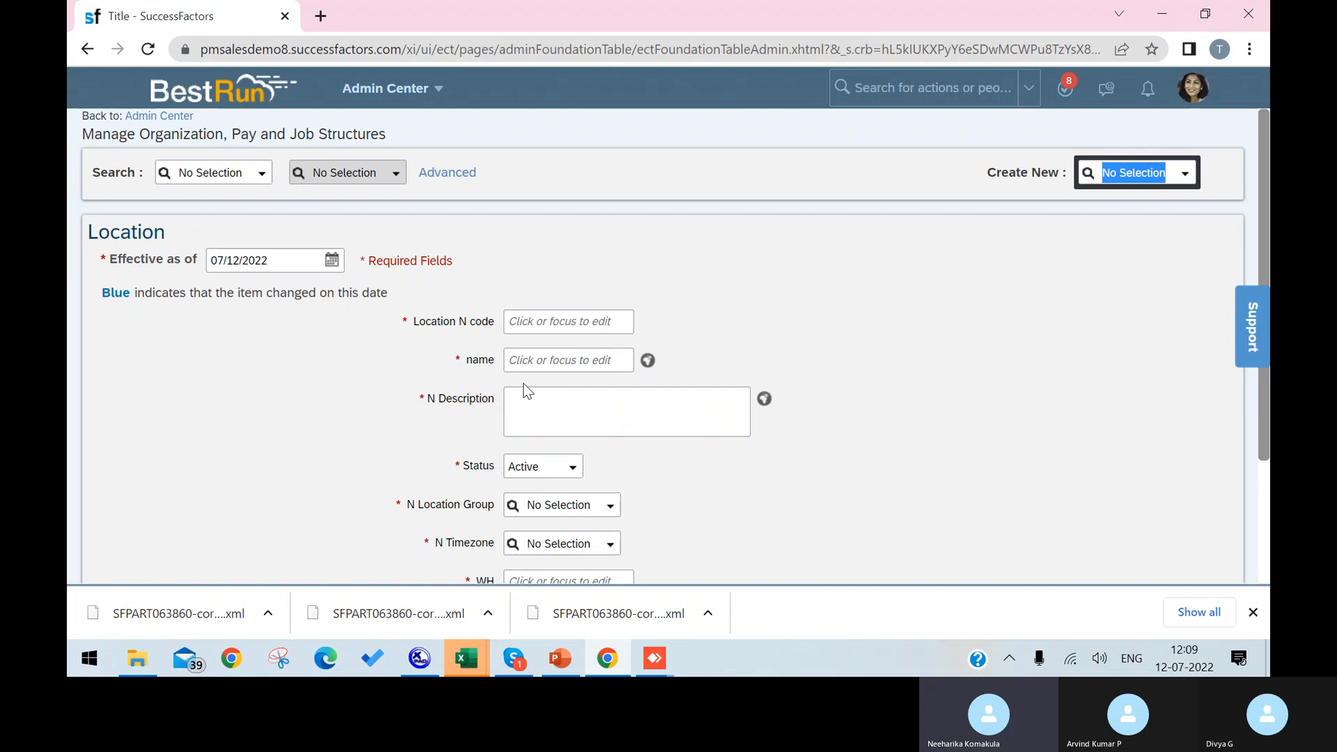
Step: View the remaining fields of the new Location form, and switch to AnyDesk to disconnect the active remote session
scroll(776, 462, "down", 3)
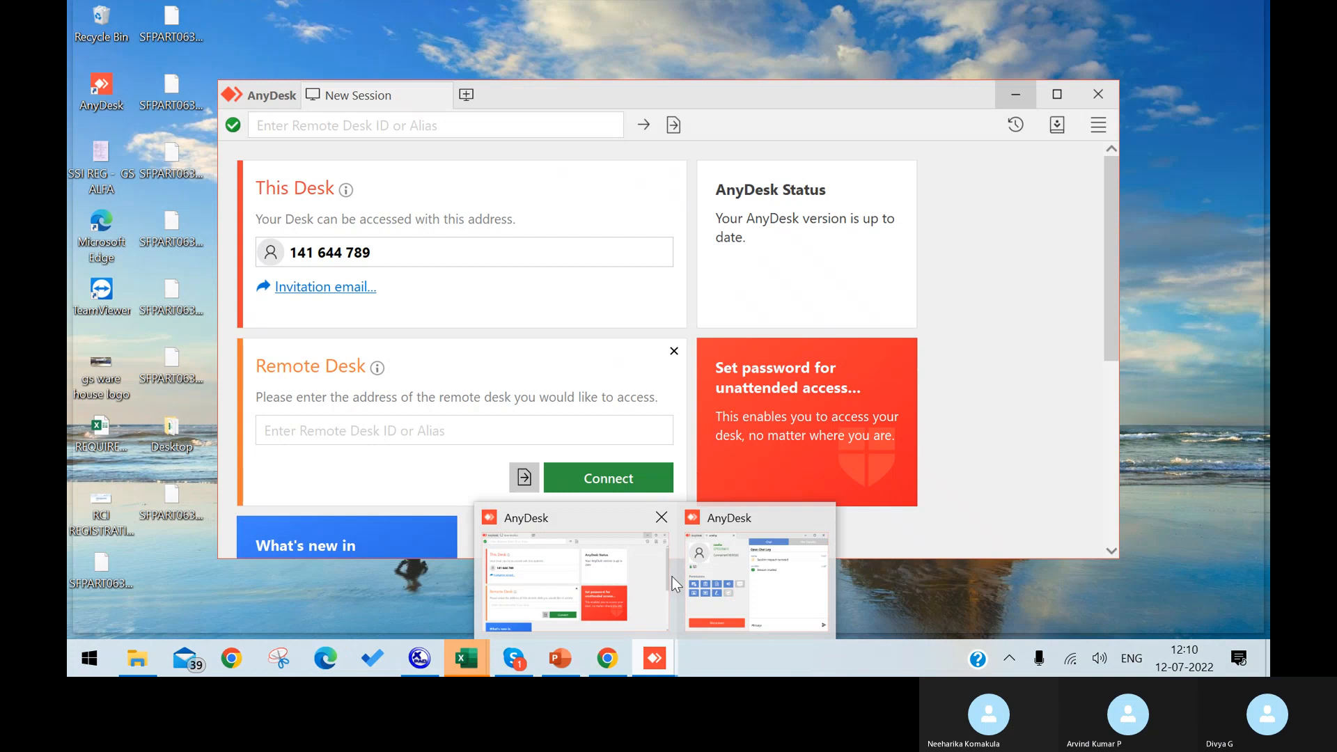
left_click(595, 533)
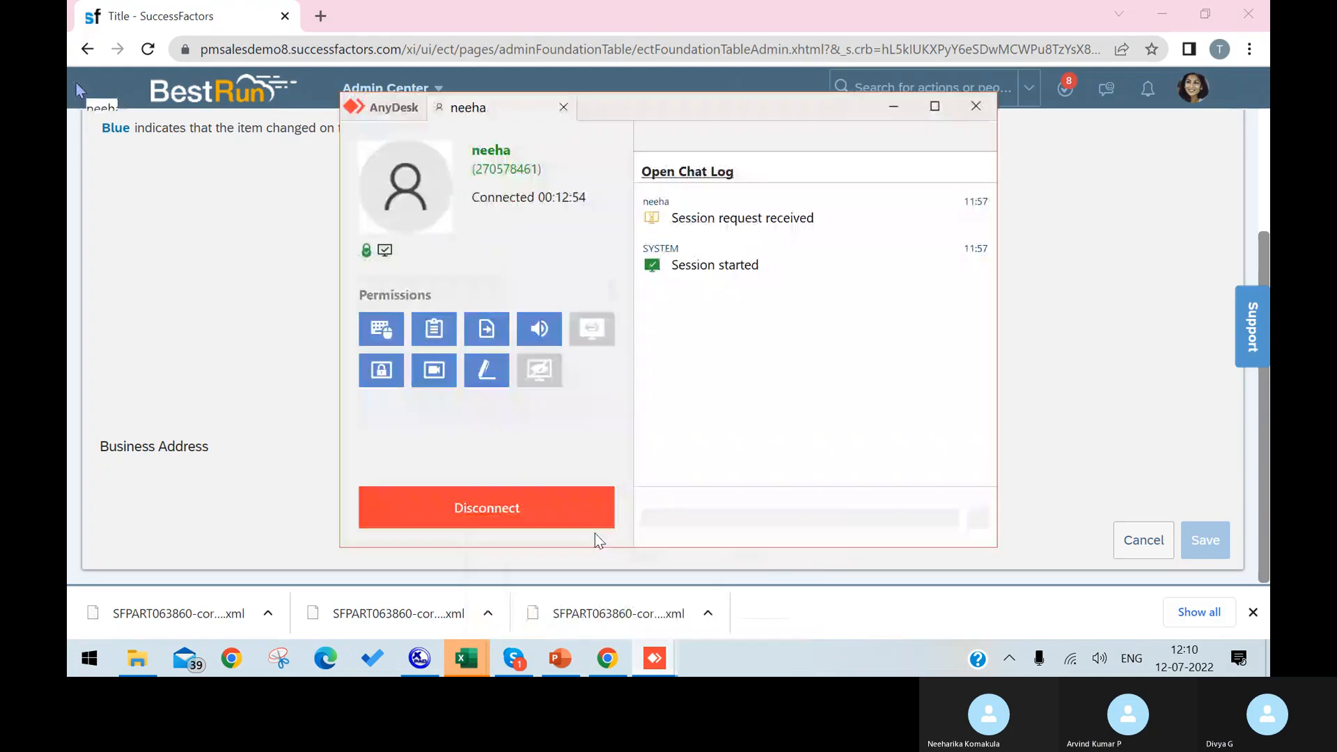
left_click(531, 513)
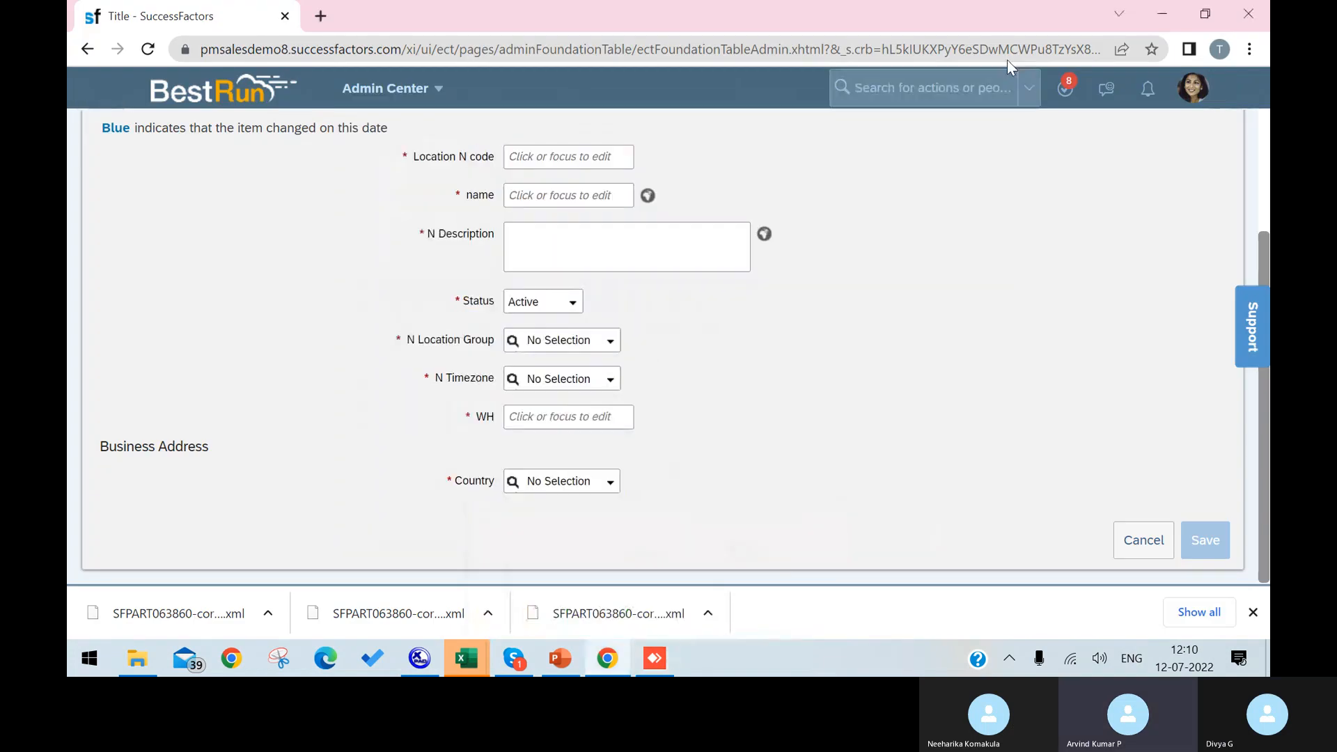
Step: Close the SuccessFactors browser window and XMLPad, and switch to Skype to end the group call
left_click(1261, 18)
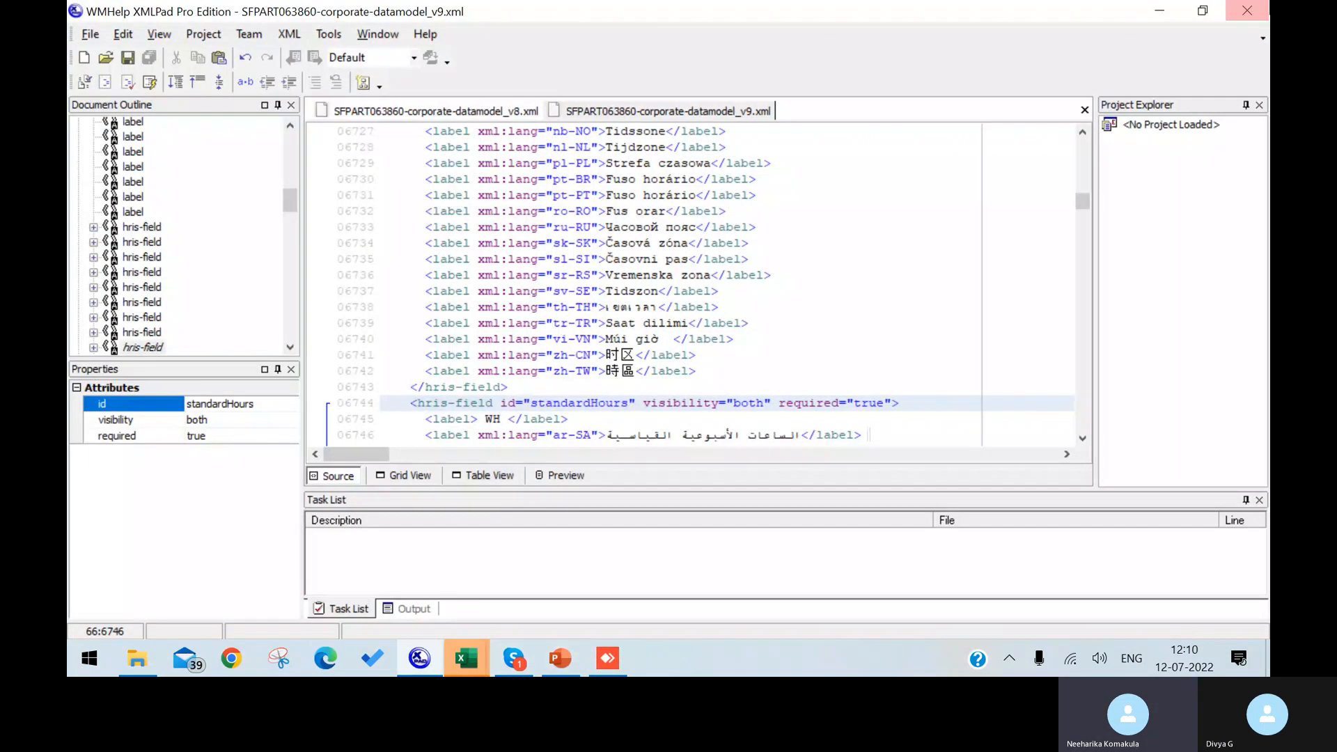
left_click(1248, 10)
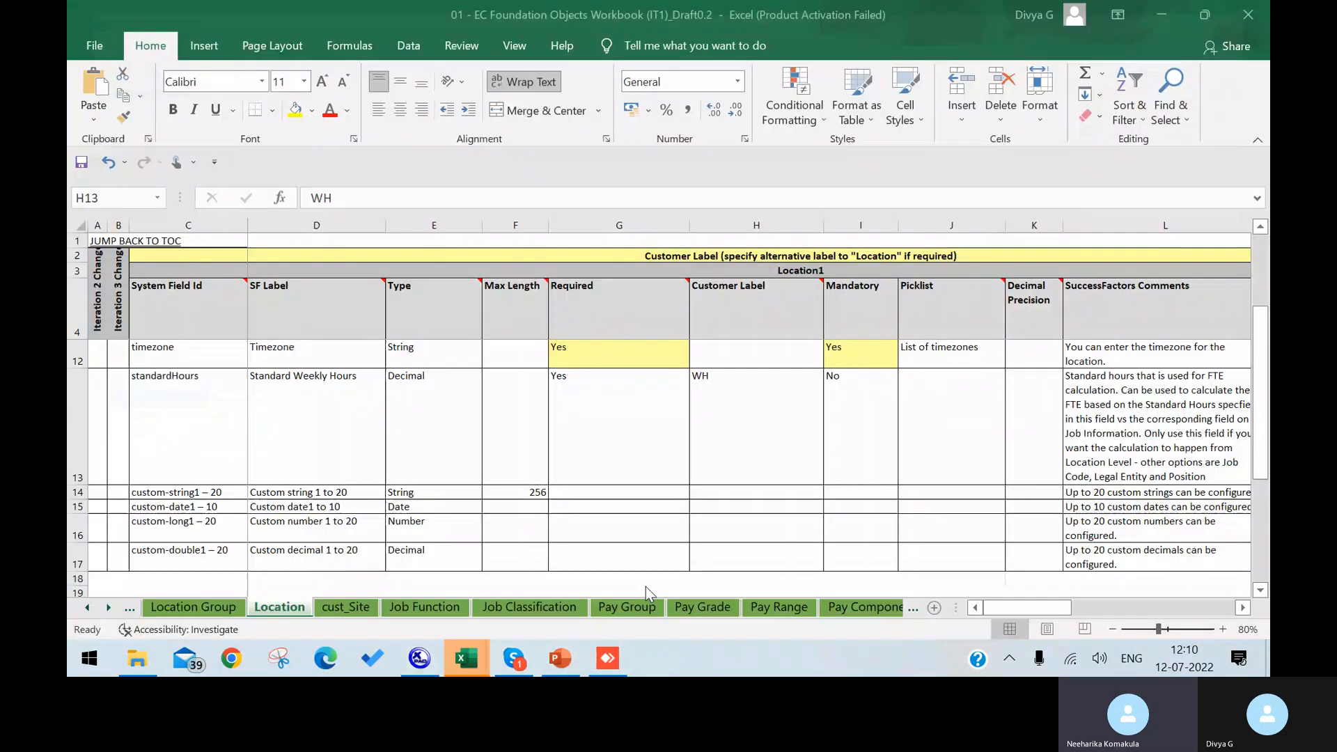
left_click(514, 659)
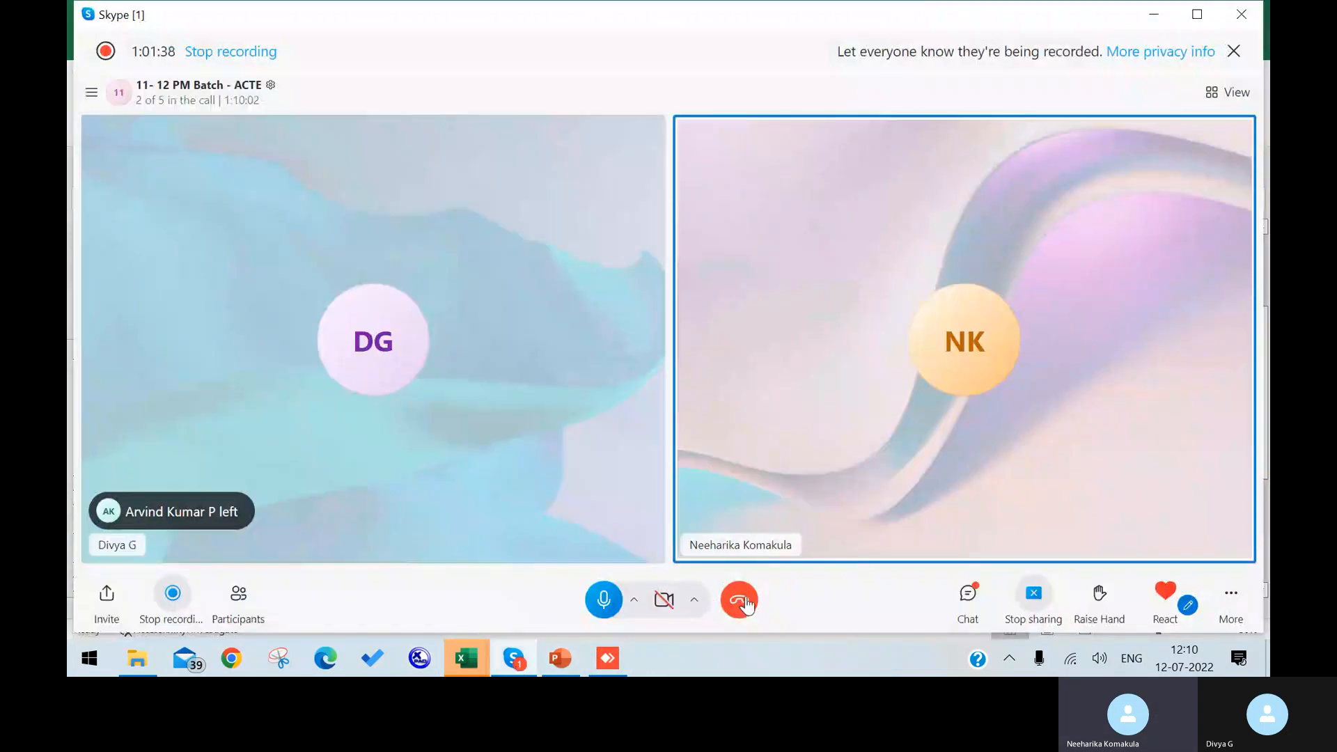
left_click(744, 604)
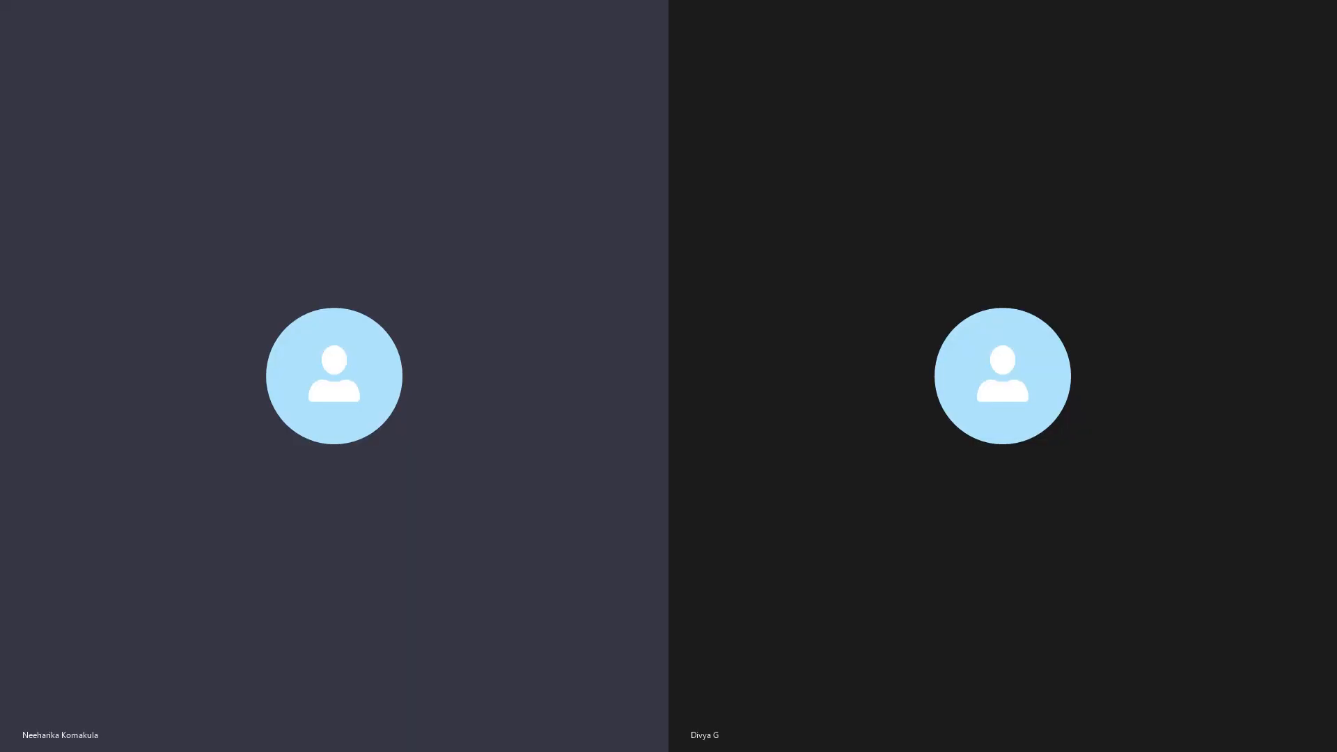